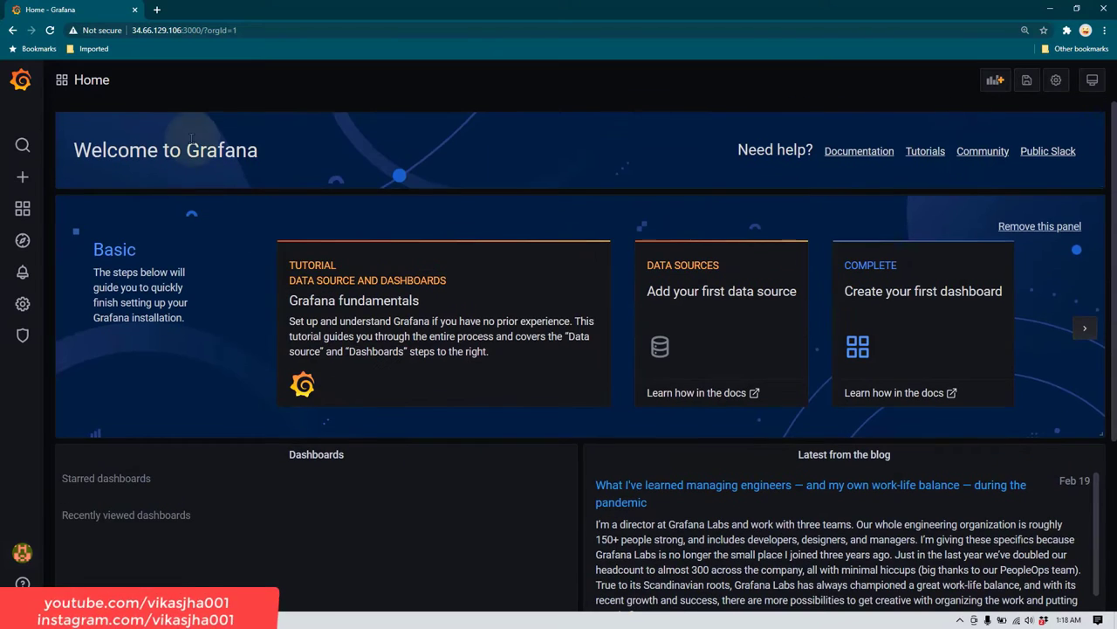
# - Open the dashboard management page, look at the form for creating a new folder, and return to the dashboard list
pyautogui.moveTo(34, 214)
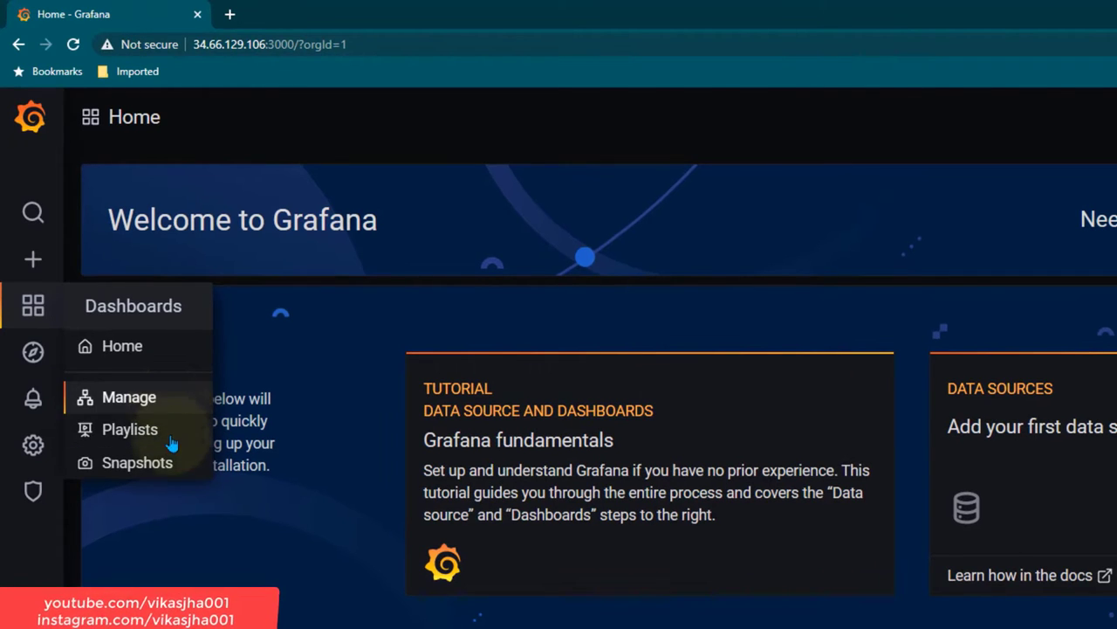
pyautogui.click(146, 399)
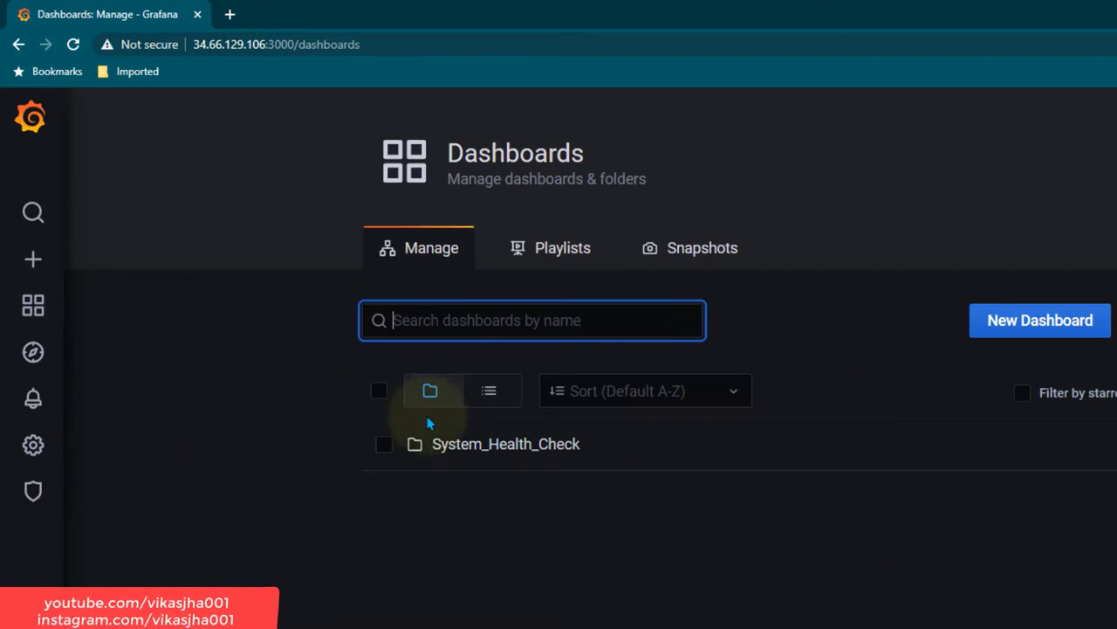
pyautogui.moveTo(120, 264)
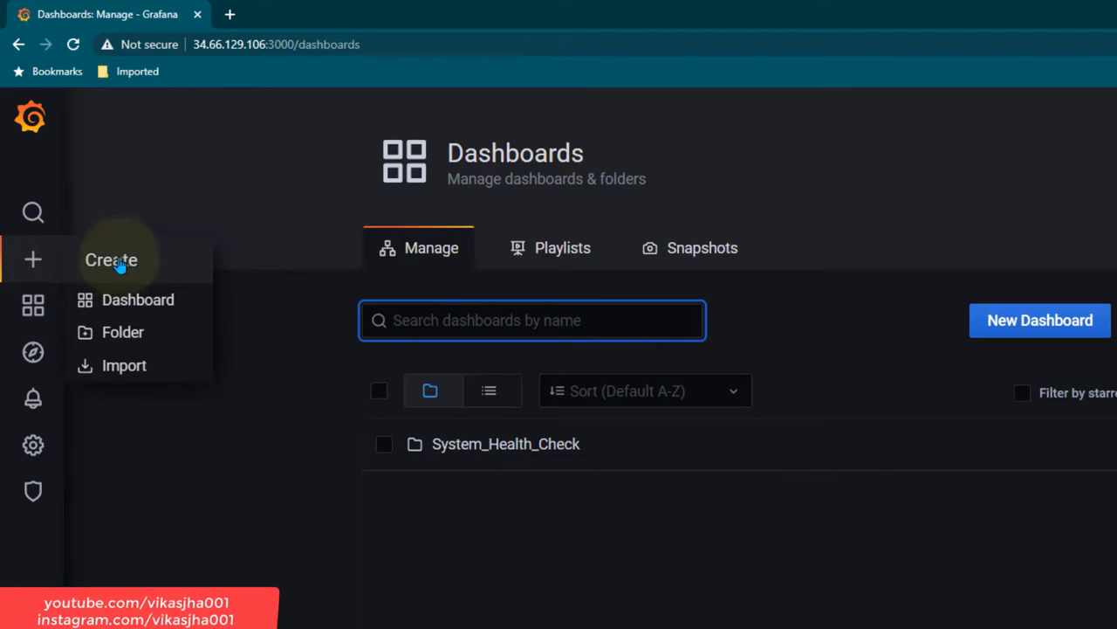
pyautogui.click(126, 339)
pyautogui.click(414, 249)
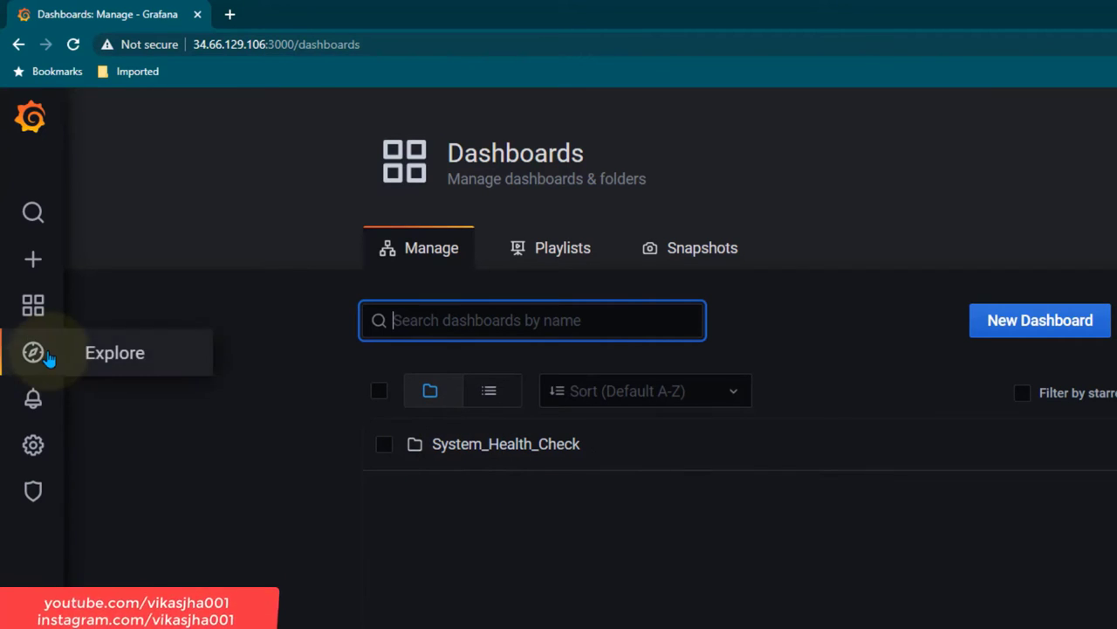
# - View the dashboard playlists page and return to the list of managed dashboards
pyautogui.moveTo(33, 304)
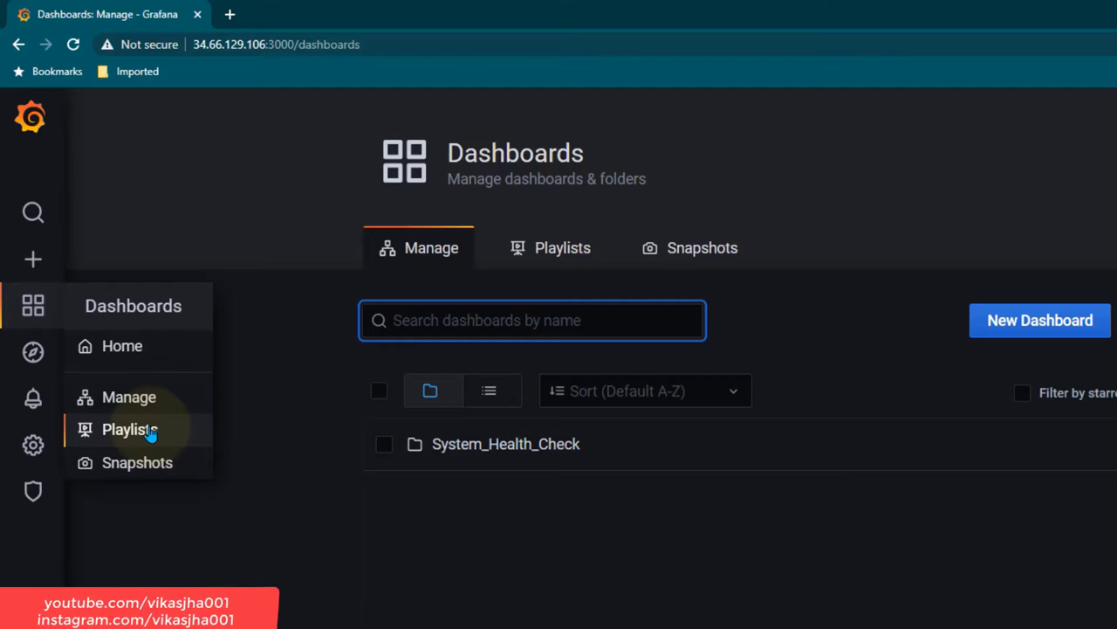
pyautogui.click(561, 260)
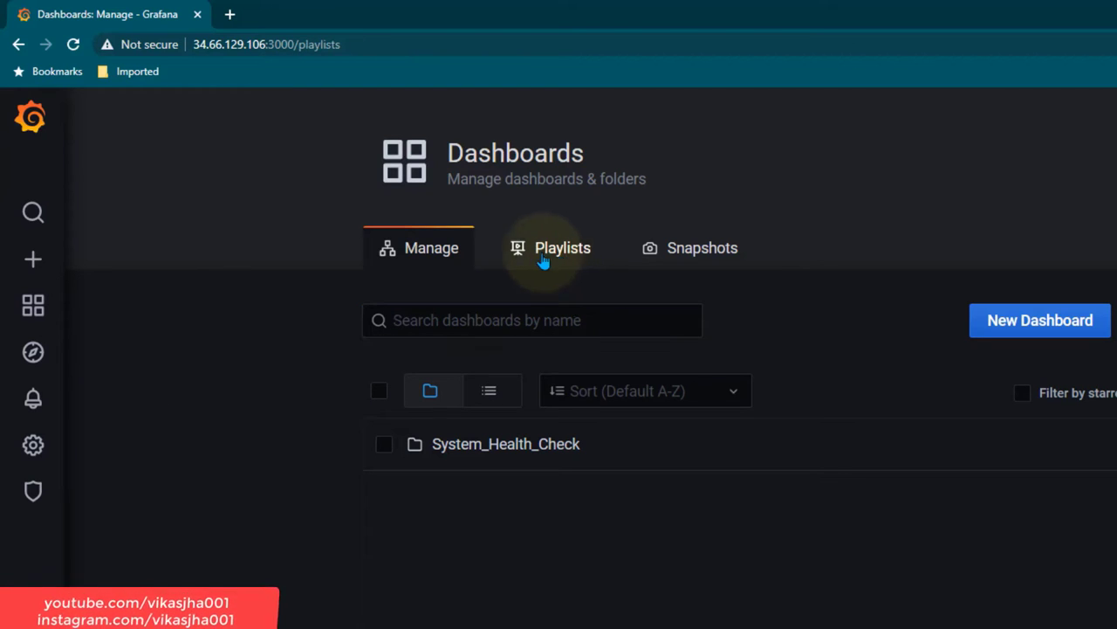
pyautogui.click(418, 253)
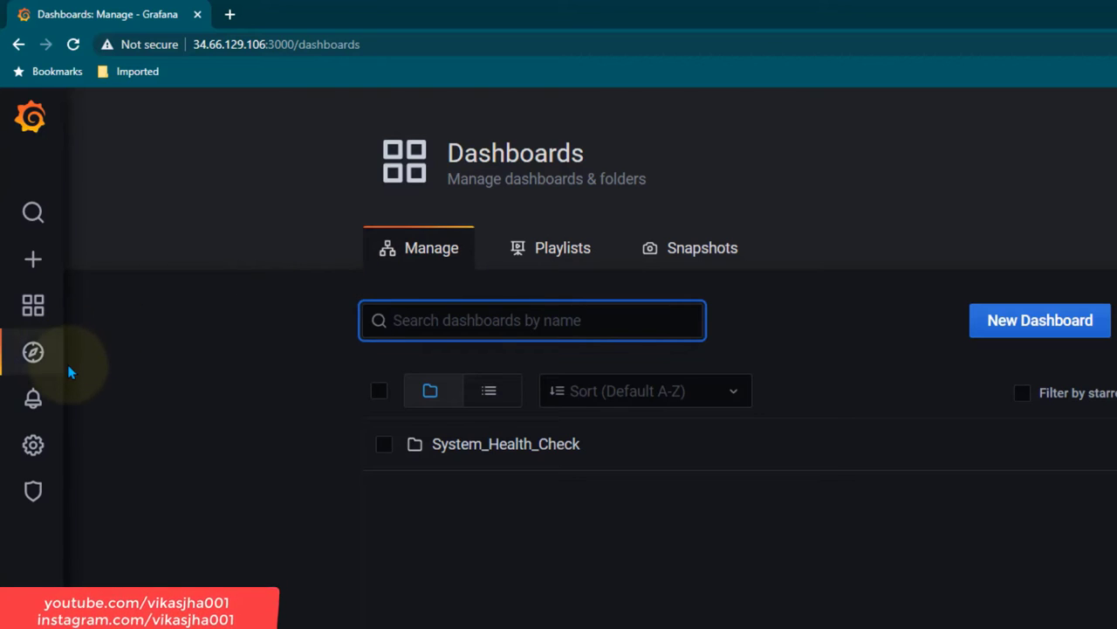
# - Open the Explore page and examine its available data sources and the Random Walk query graph
pyautogui.moveTo(44, 407)
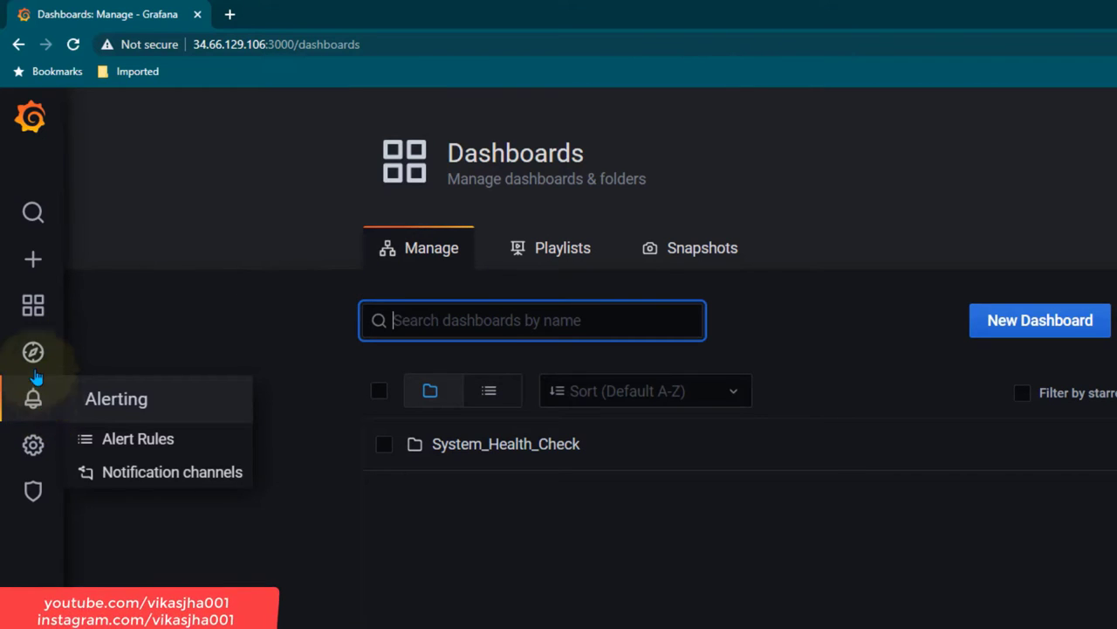
pyautogui.moveTo(37, 360)
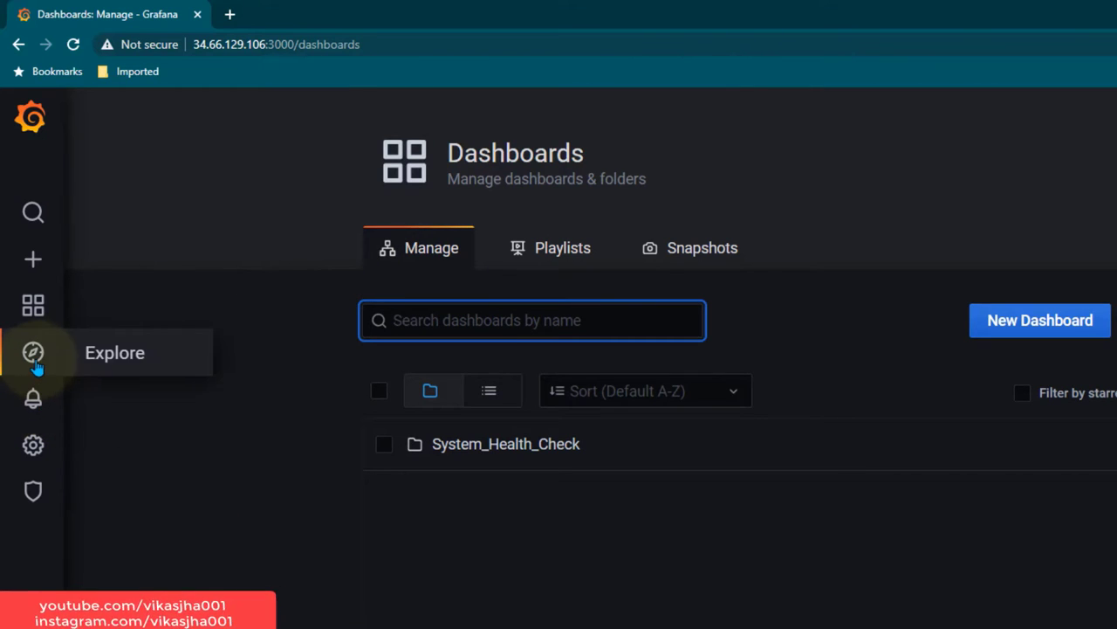
pyautogui.click(133, 354)
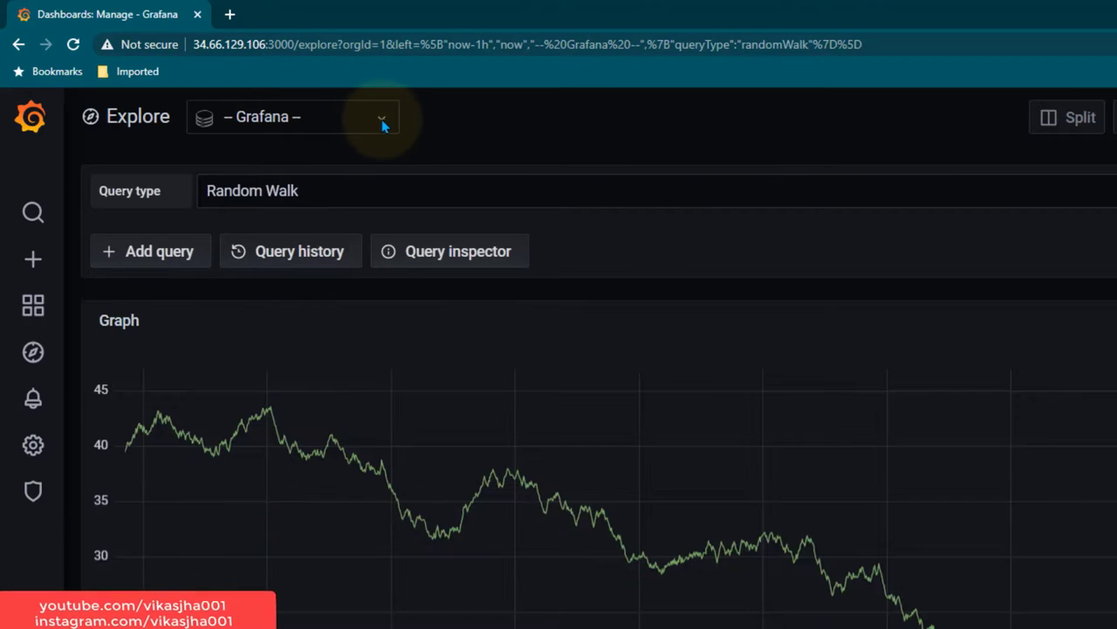
pyautogui.click(384, 118)
pyautogui.click(404, 163)
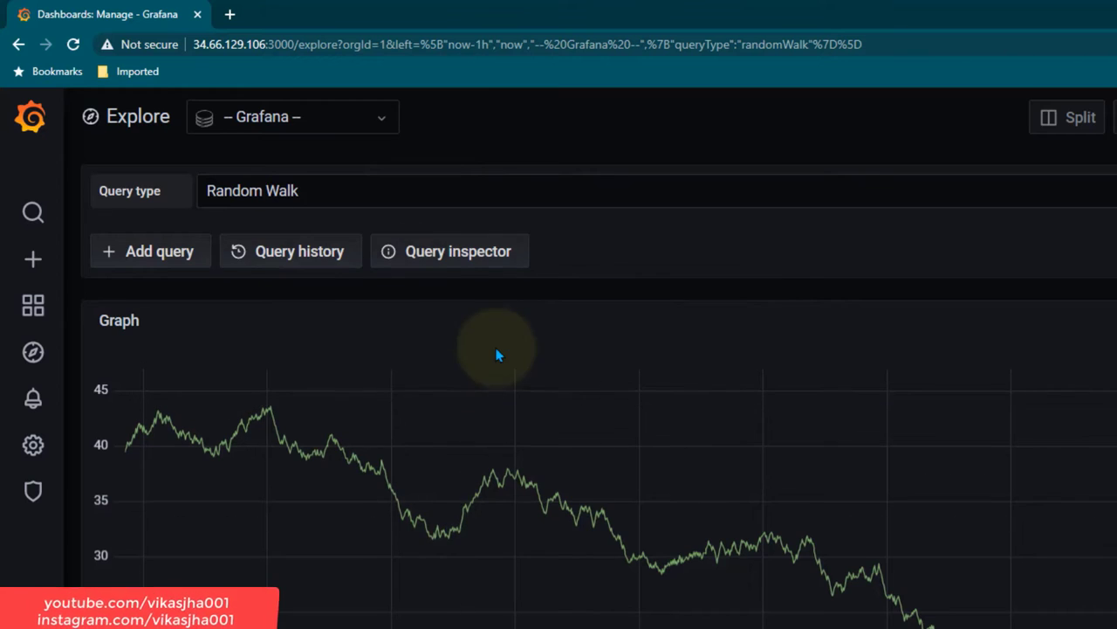
pyautogui.scroll(-5, 498, 356)
pyautogui.scroll(5, 498, 416)
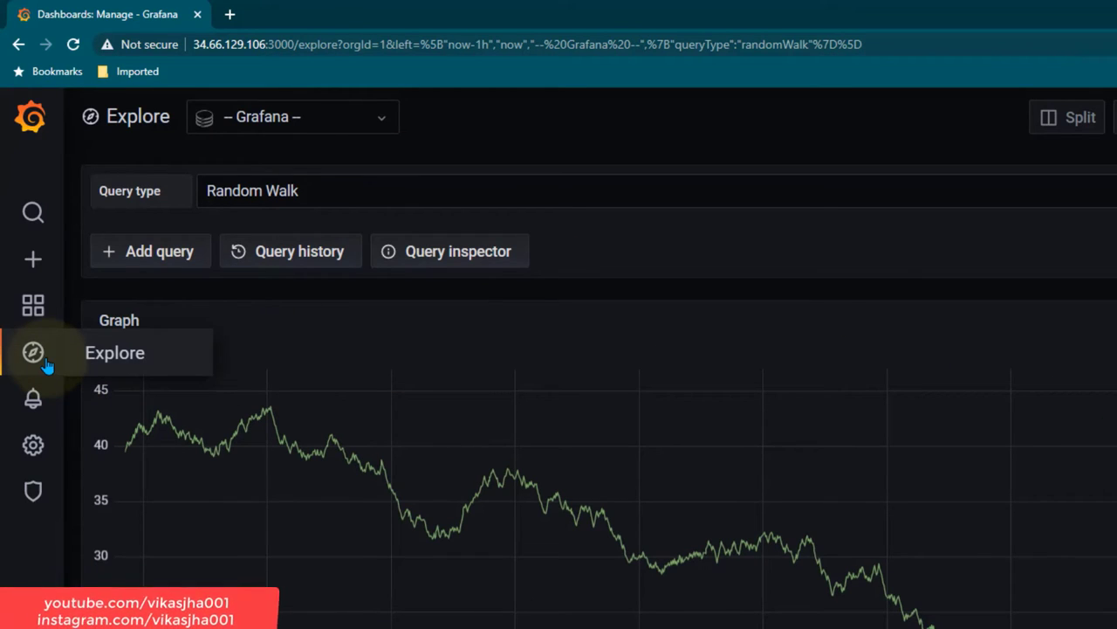
# - Open the alerting section and view its alert rules and notification channels
pyautogui.moveTo(44, 410)
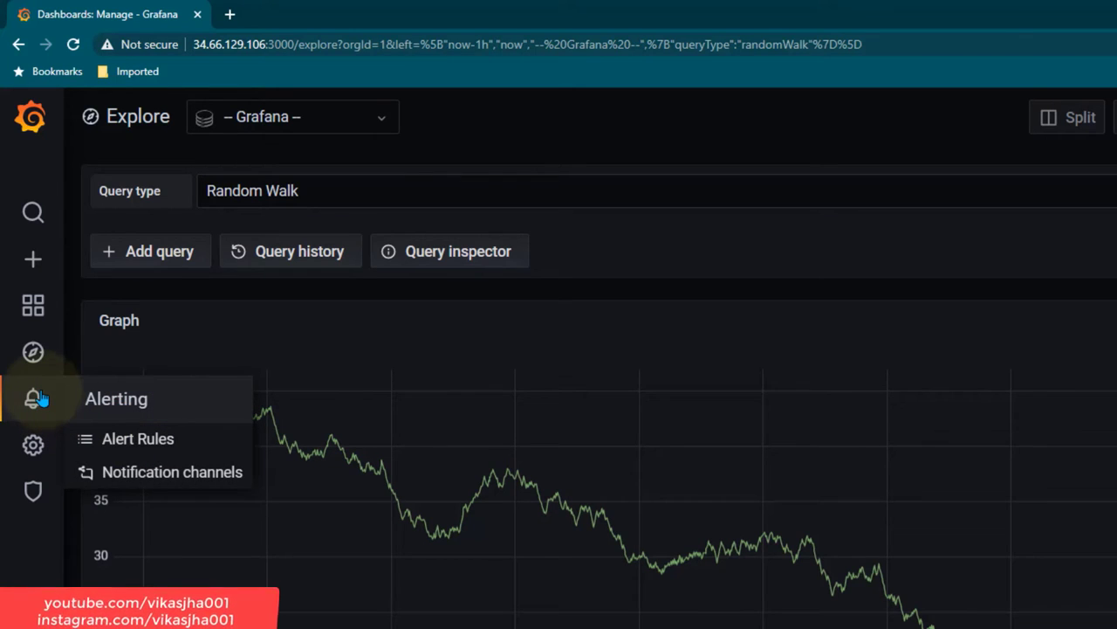
pyautogui.click(41, 399)
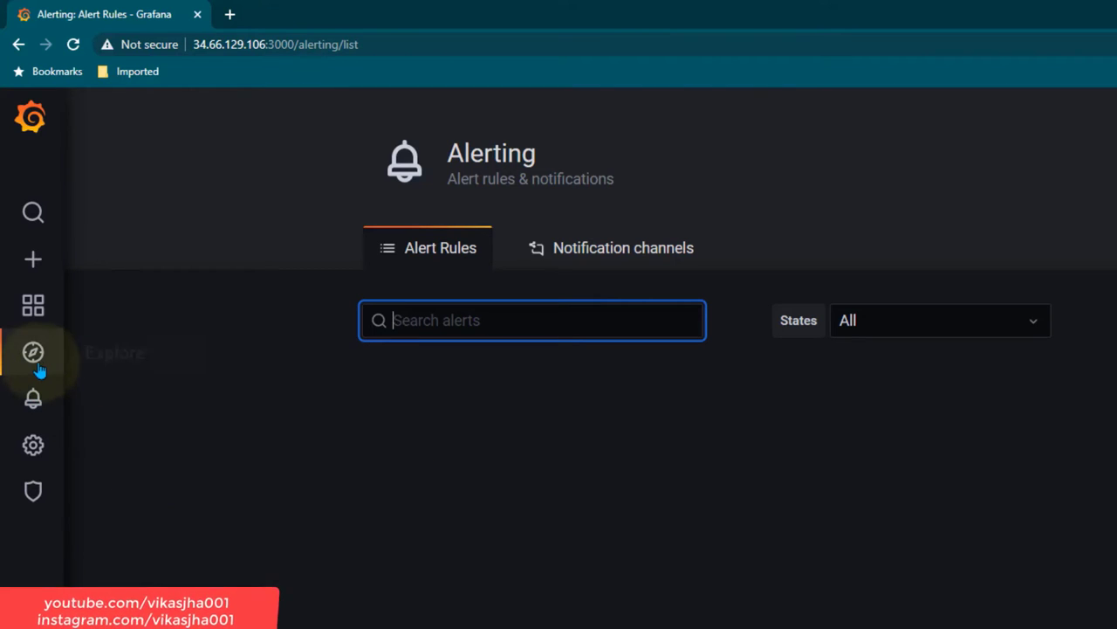
pyautogui.moveTo(70, 399)
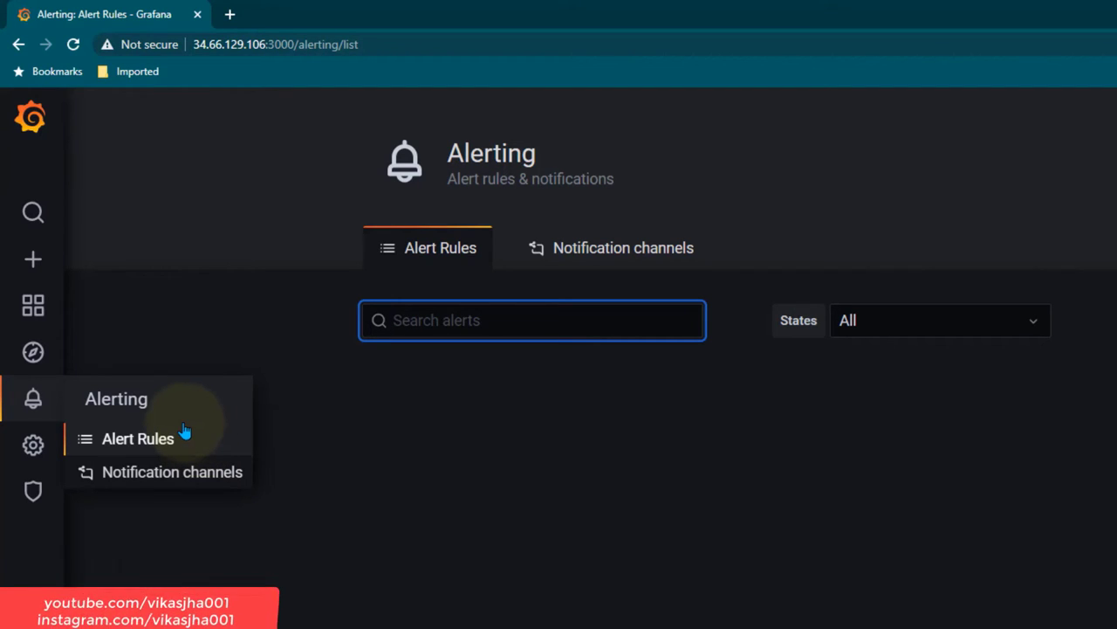
pyautogui.click(627, 250)
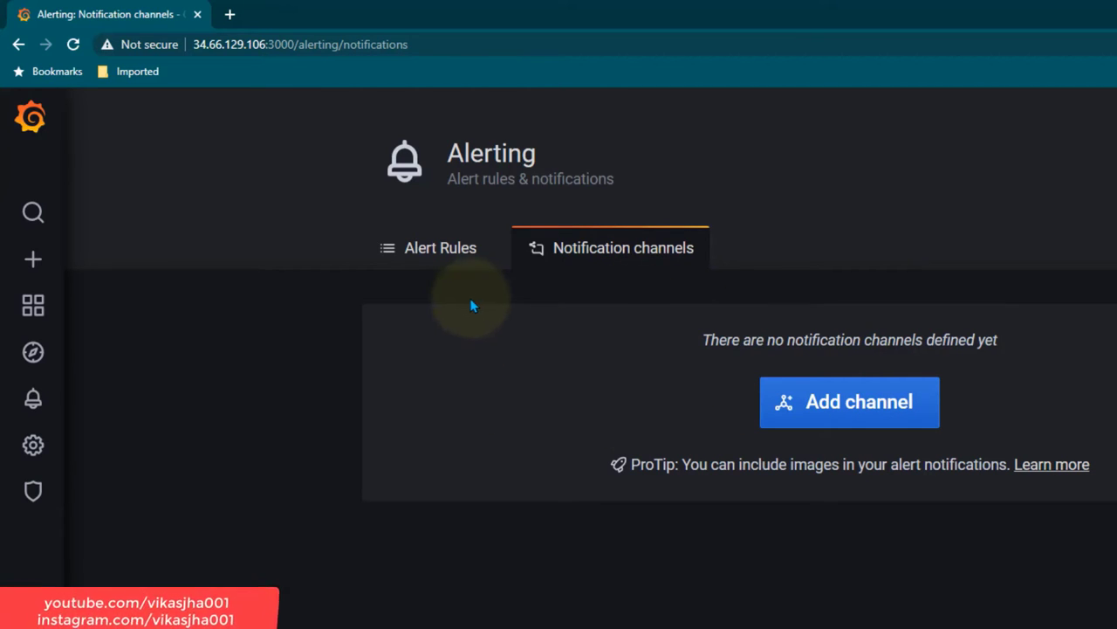
# - Open the Data Sources configuration and start adding a data source
pyautogui.moveTo(50, 449)
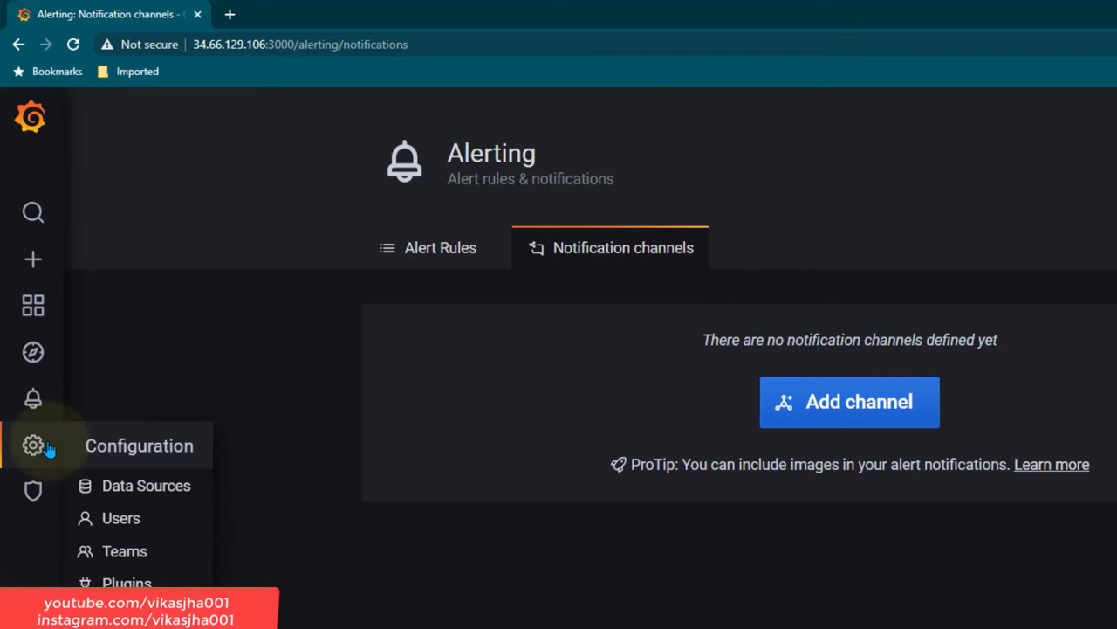
pyautogui.moveTo(35, 401)
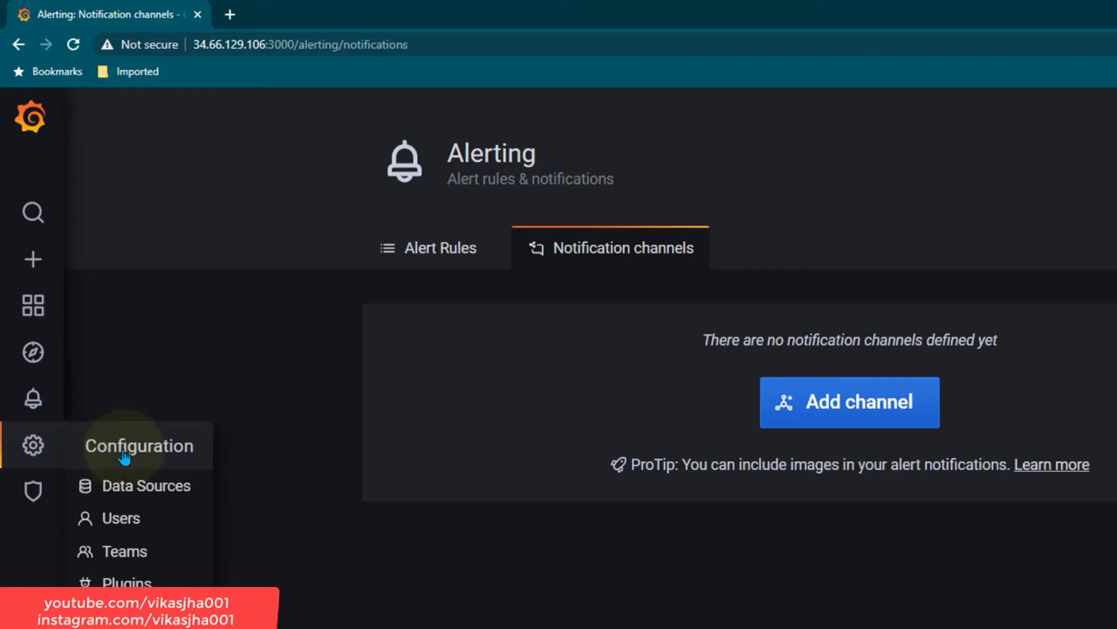
pyautogui.click(165, 494)
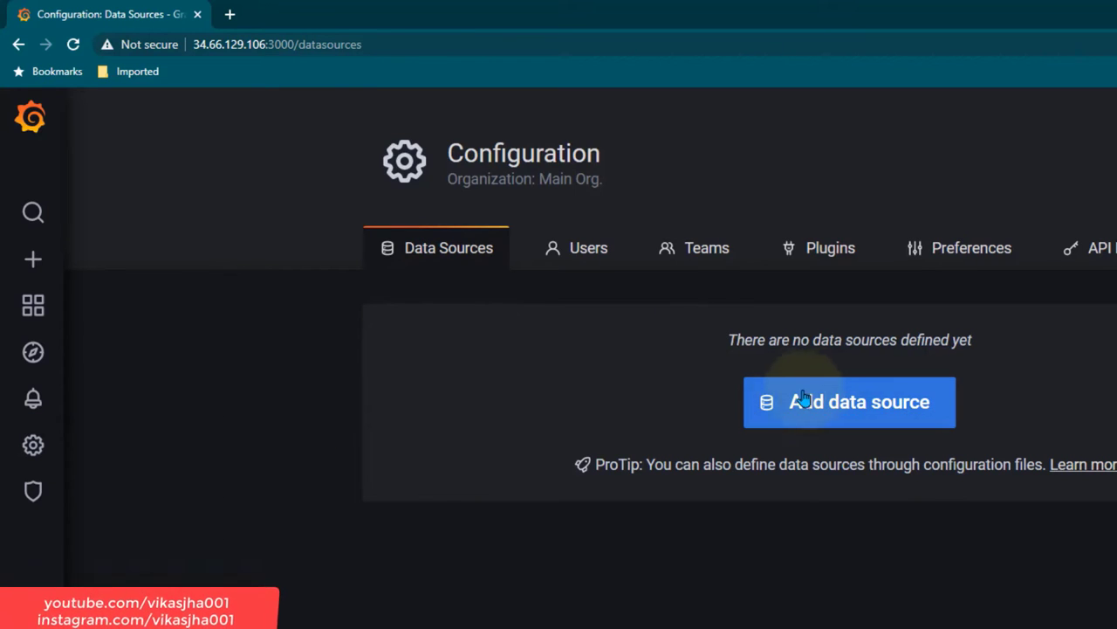
pyautogui.click(913, 413)
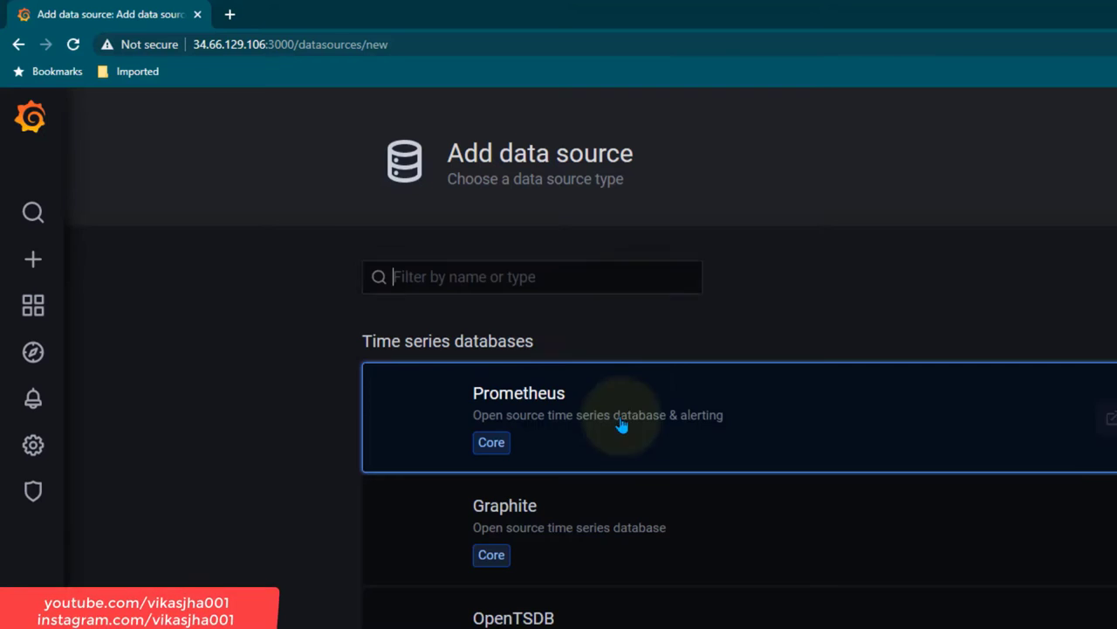
# - Examine the available data source types, from time series databases to enterprise plugins, and cancel adding one
pyautogui.scroll(-8, 682, 439)
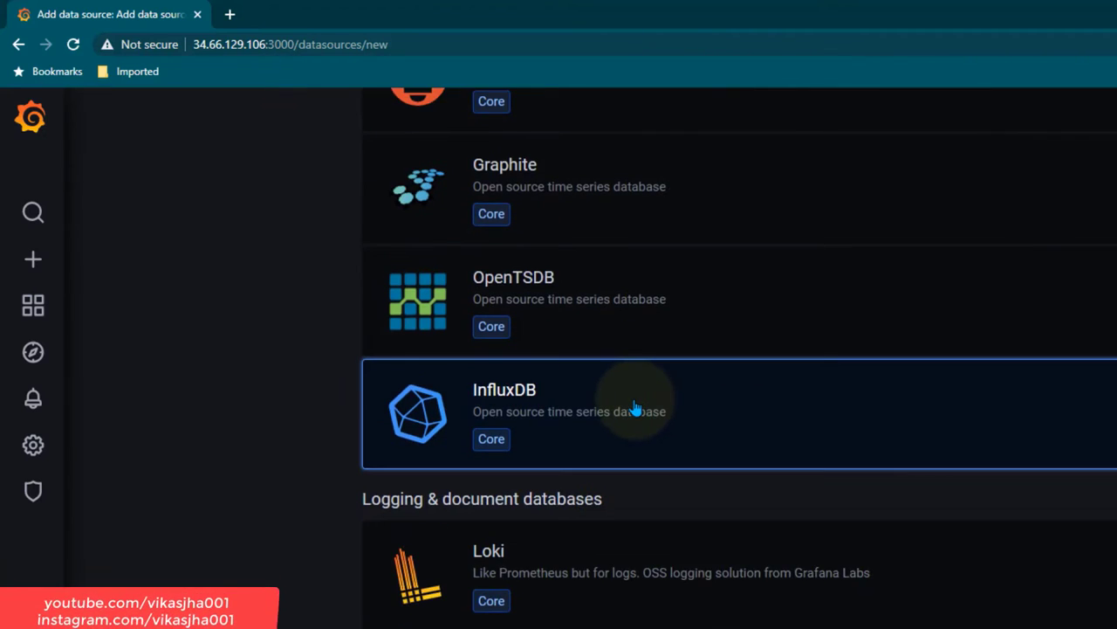
pyautogui.scroll(-11, 599, 380)
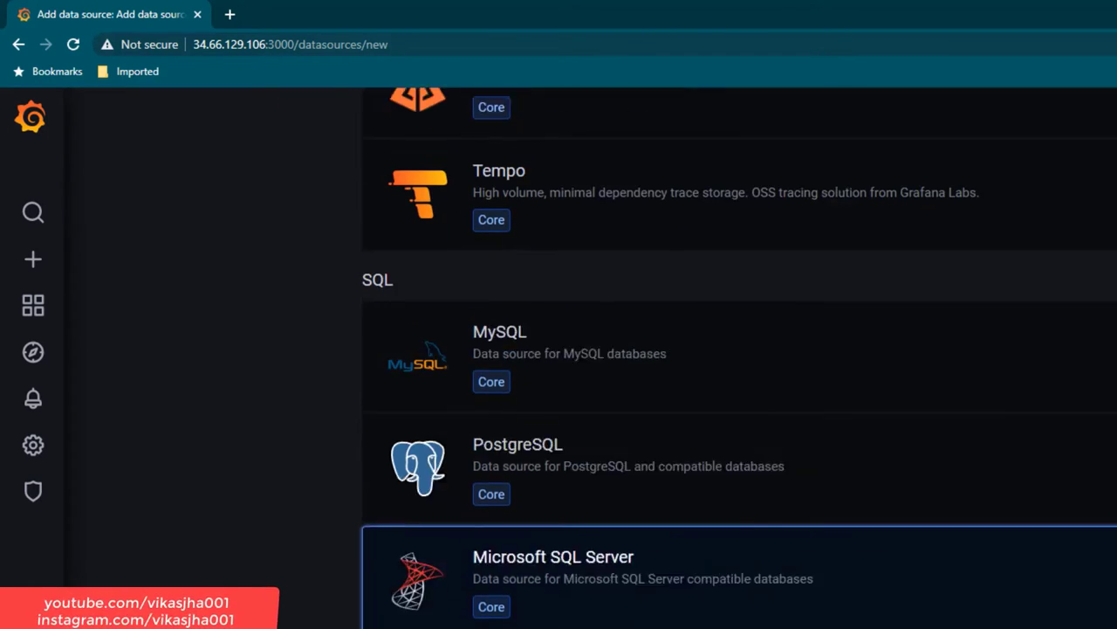
pyautogui.scroll(-15, 600, 419)
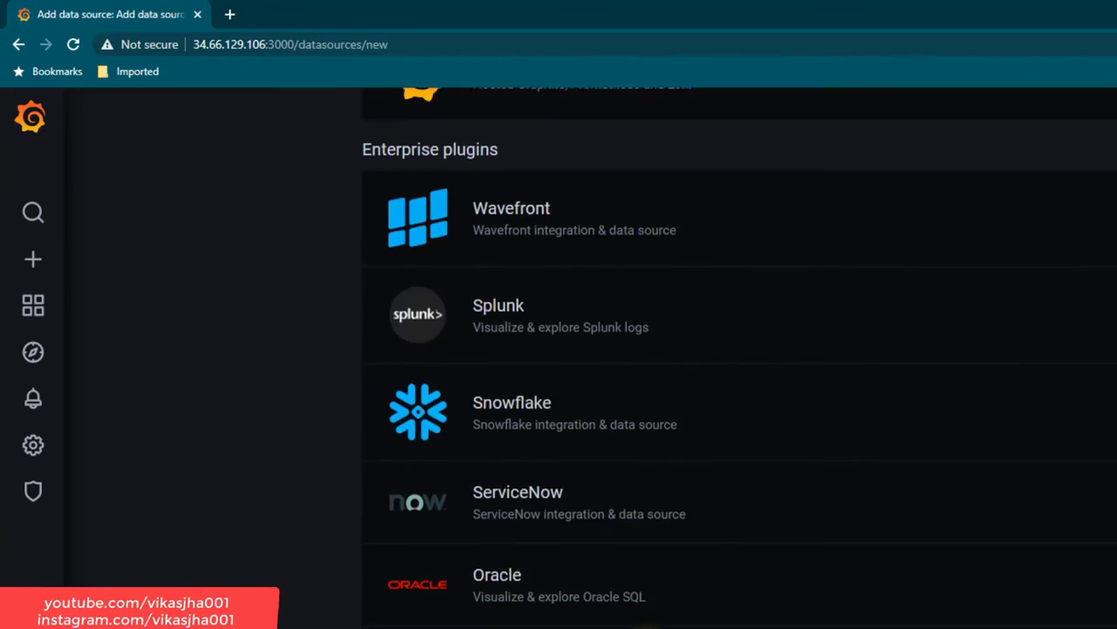
pyautogui.scroll(17, 600, 419)
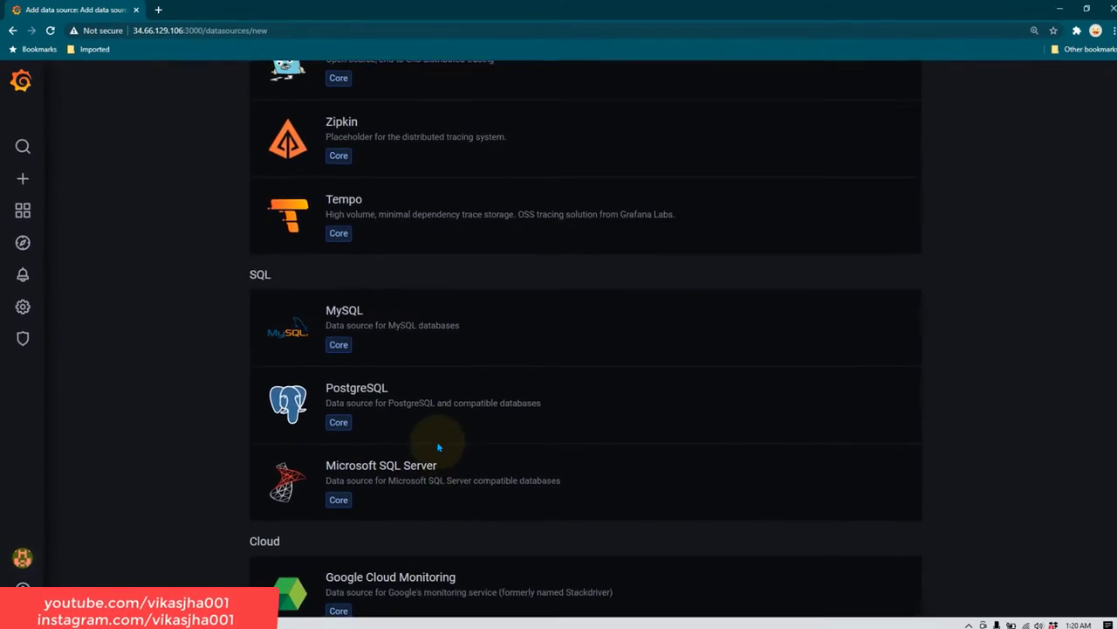
pyautogui.scroll(10, 433, 438)
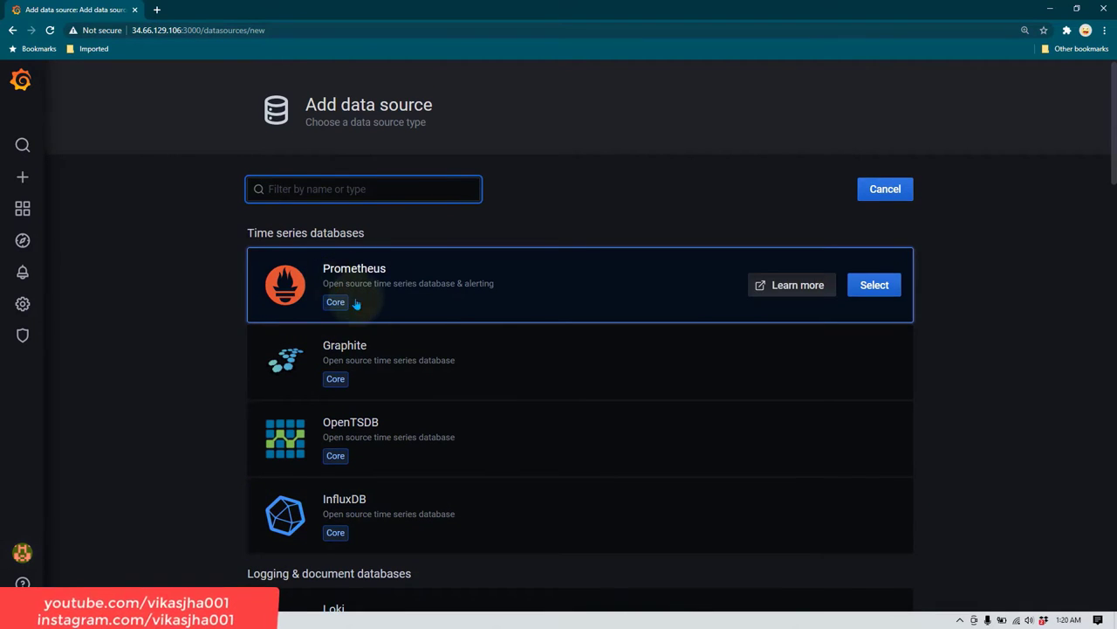
pyautogui.scroll(-3, 423, 332)
pyautogui.scroll(3, 422, 334)
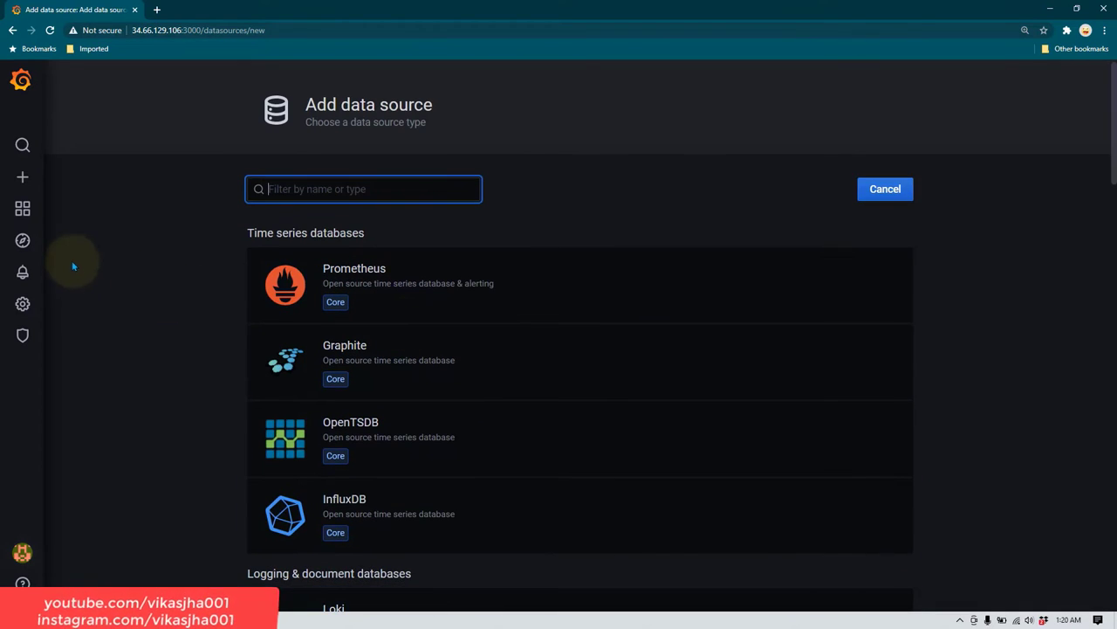
pyautogui.click(886, 191)
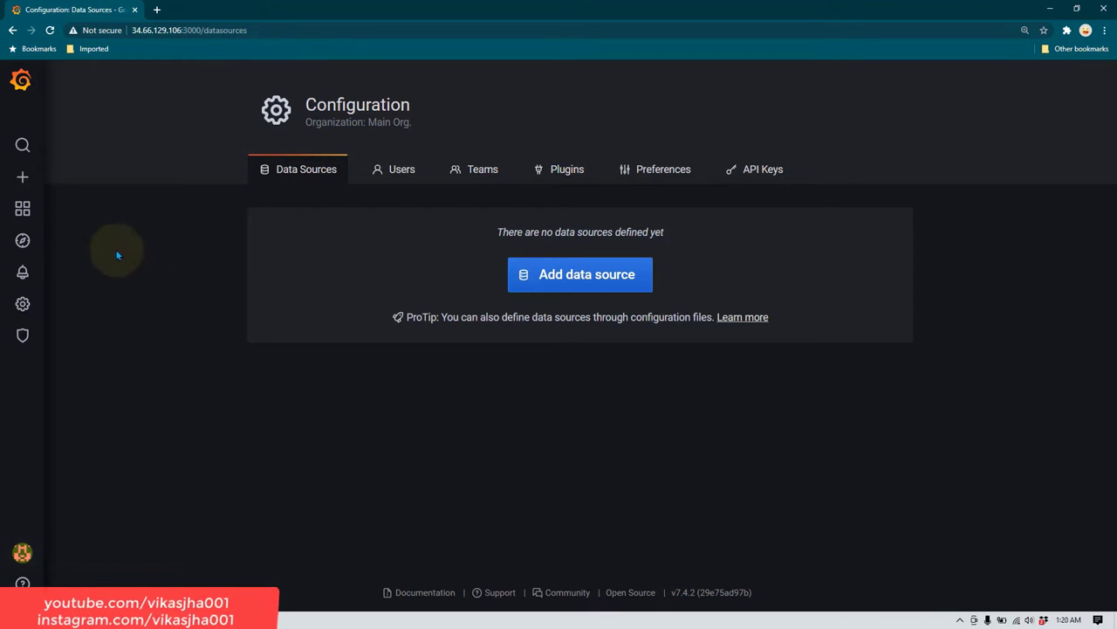
# - Open the organization's Users page, look at the user invitation form, and return to inspect the admin account's login and email
pyautogui.moveTo(35, 310)
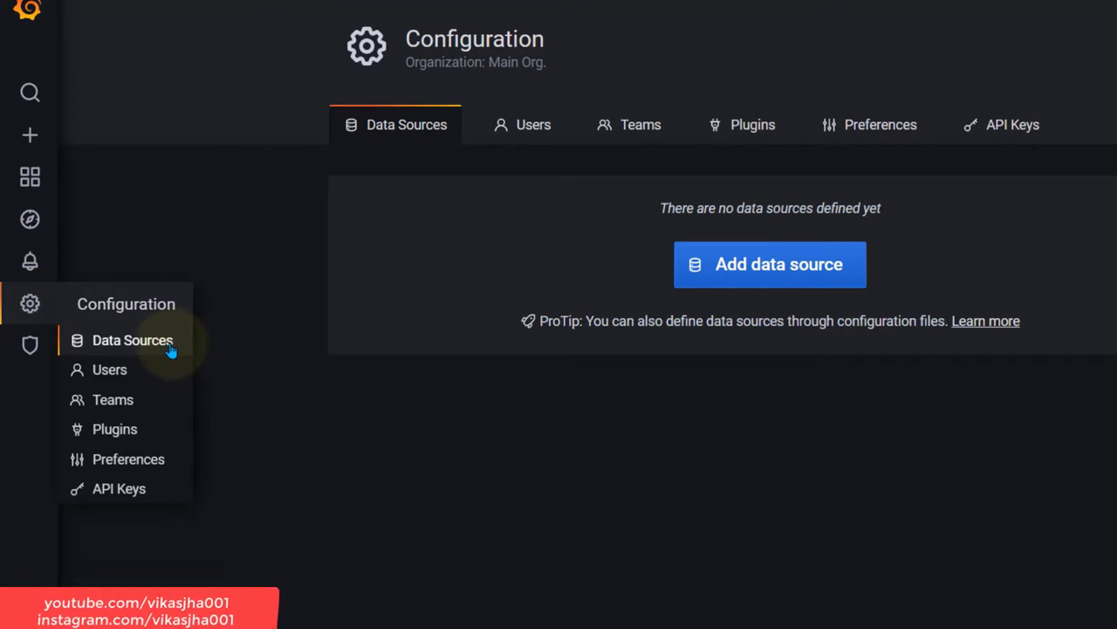
pyautogui.click(126, 379)
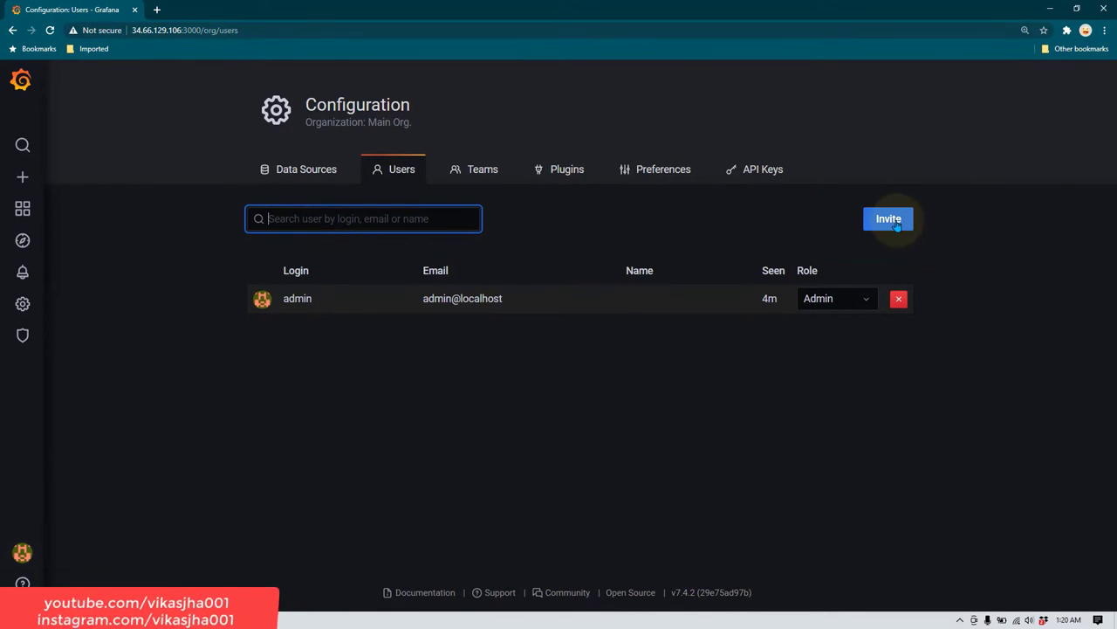
pyautogui.click(896, 226)
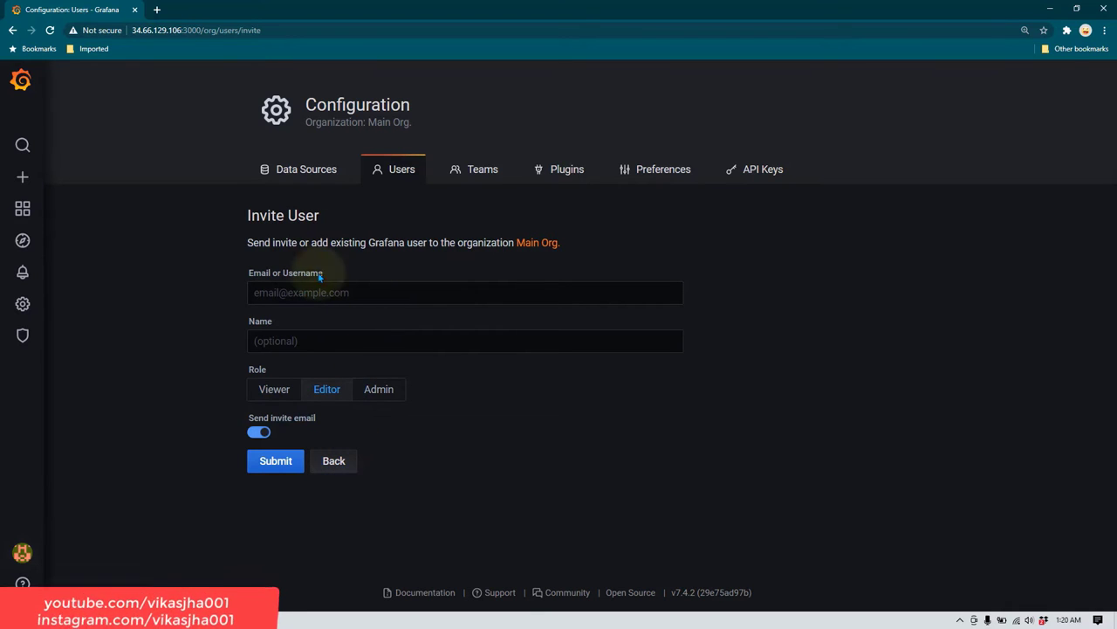
pyautogui.click(334, 461)
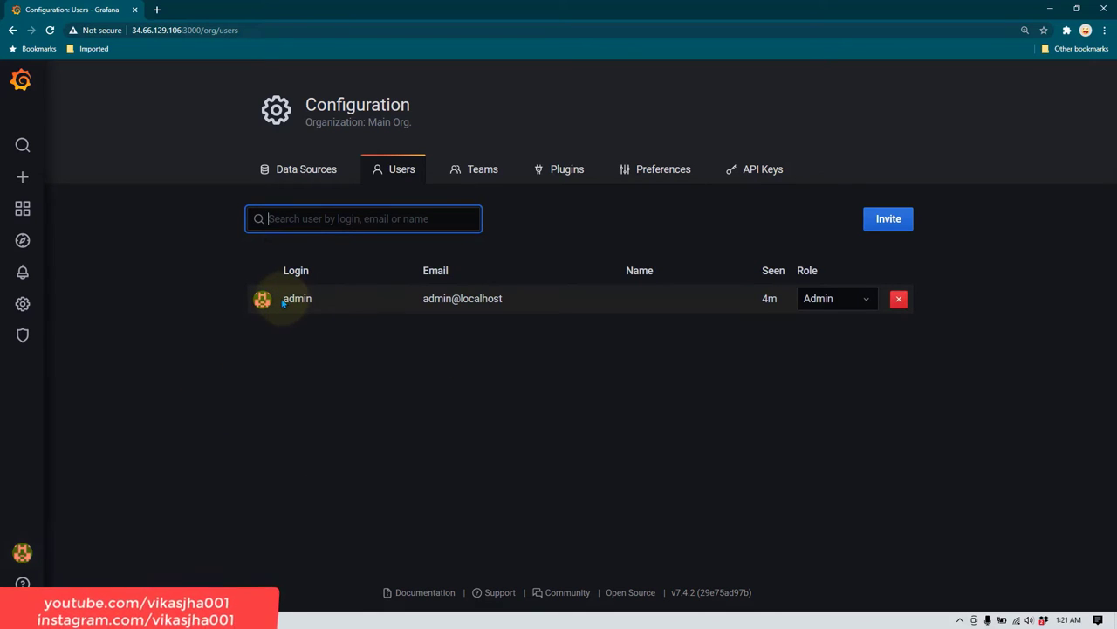
pyautogui.moveTo(287, 299); pyautogui.dragTo(315, 300)
pyautogui.moveTo(417, 301); pyautogui.dragTo(491, 299)
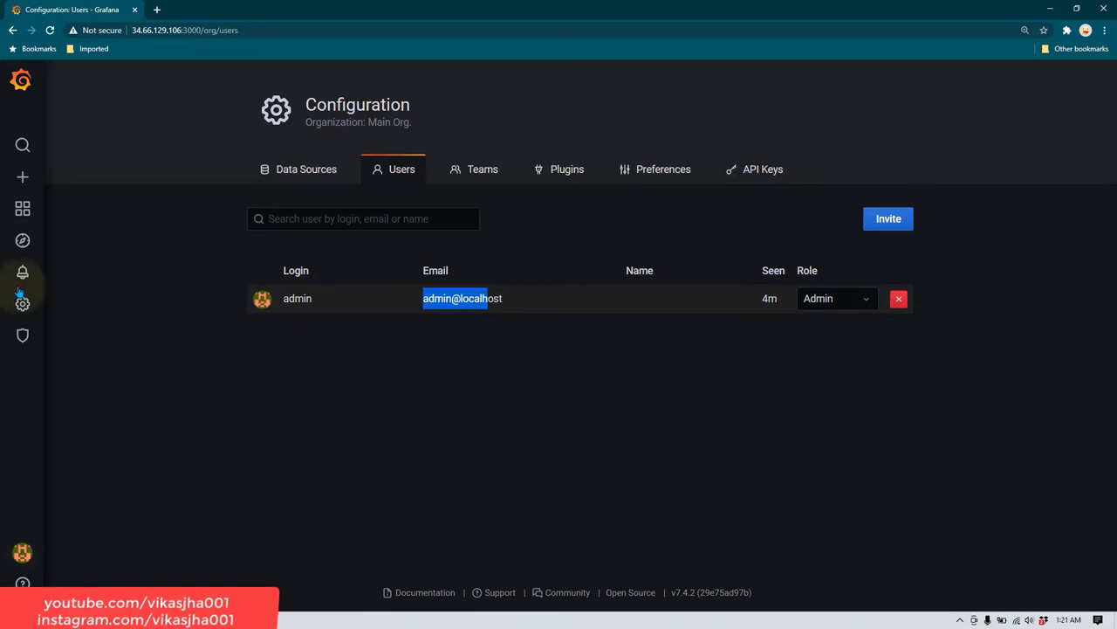
# - View the organization's Teams configuration page
pyautogui.moveTo(34, 310)
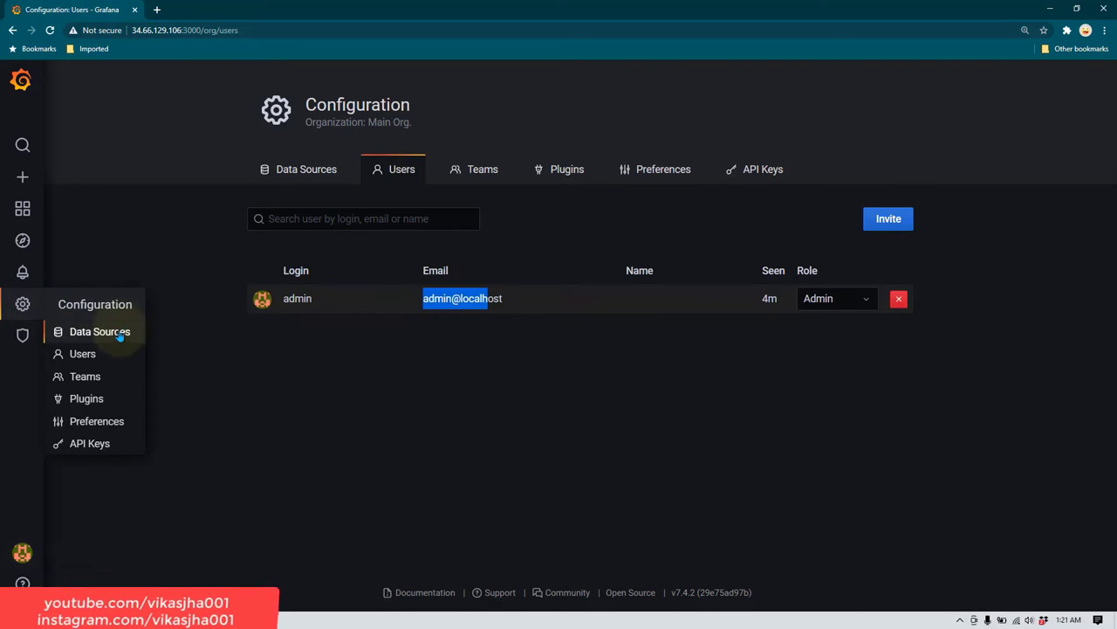
pyautogui.click(103, 381)
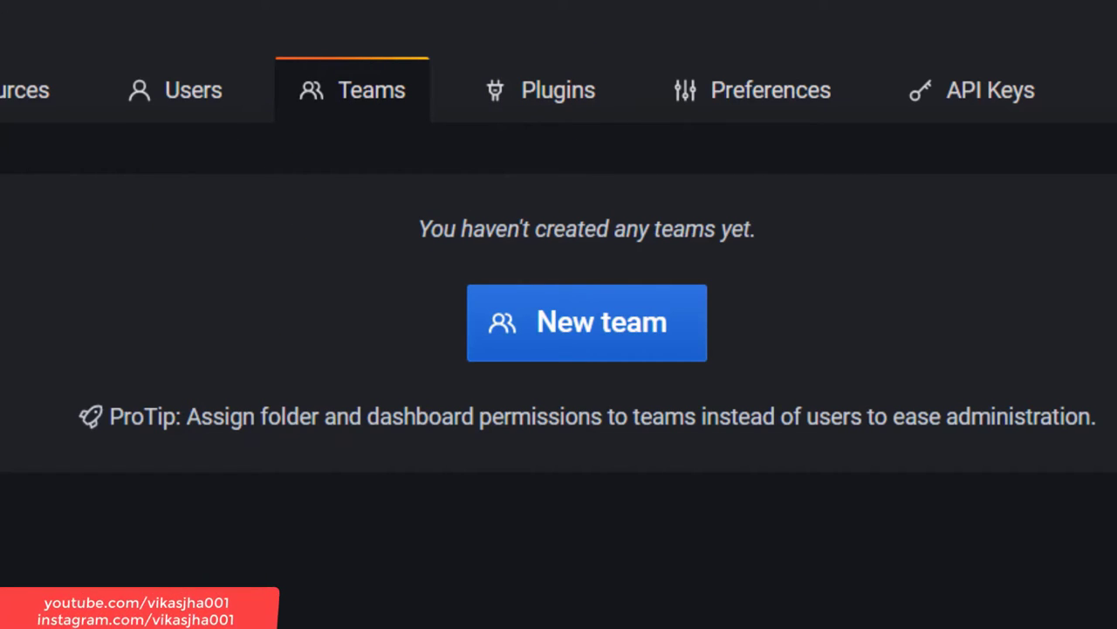
# - View the Plugins configuration page and open the organization's Preferences down to the UI theme, home dashboard and timezone options
pyautogui.moveTo(23, 244)
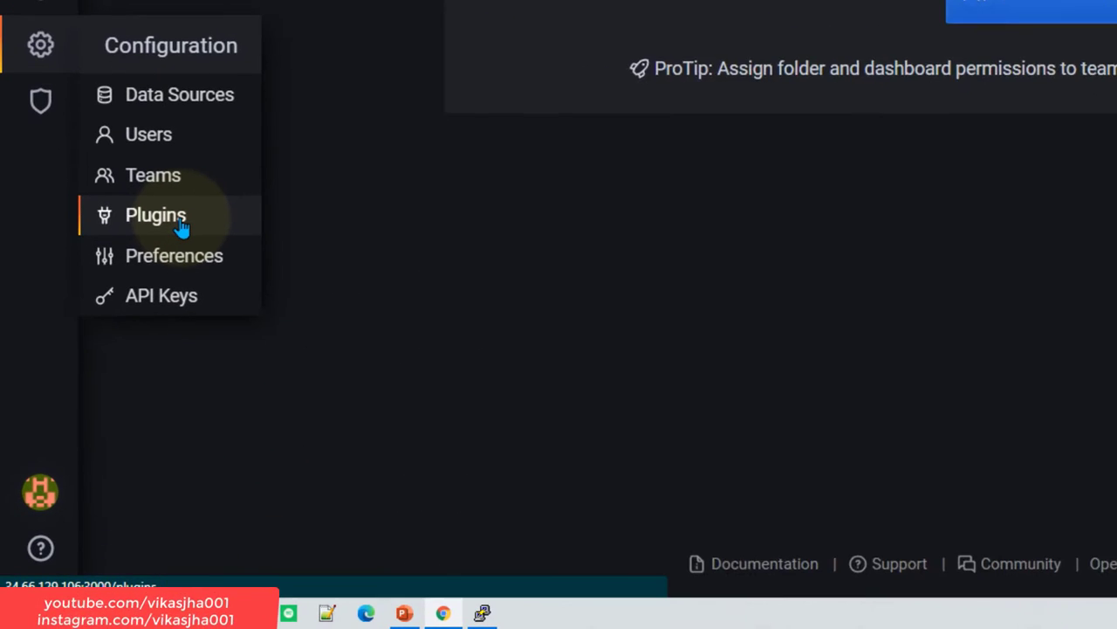
pyautogui.click(181, 227)
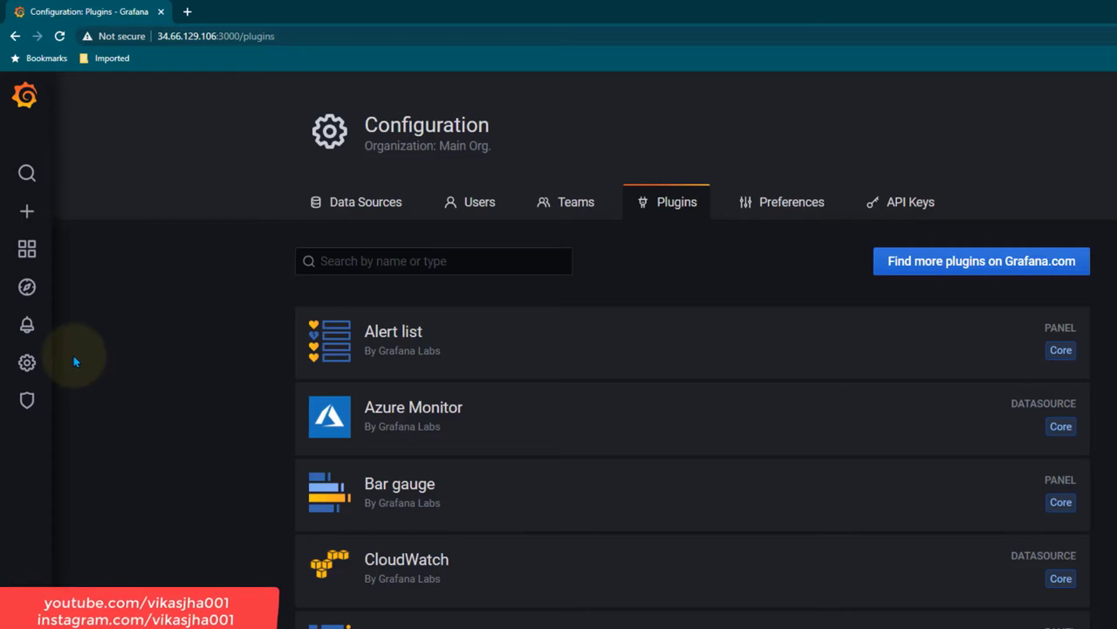
pyautogui.moveTo(50, 368)
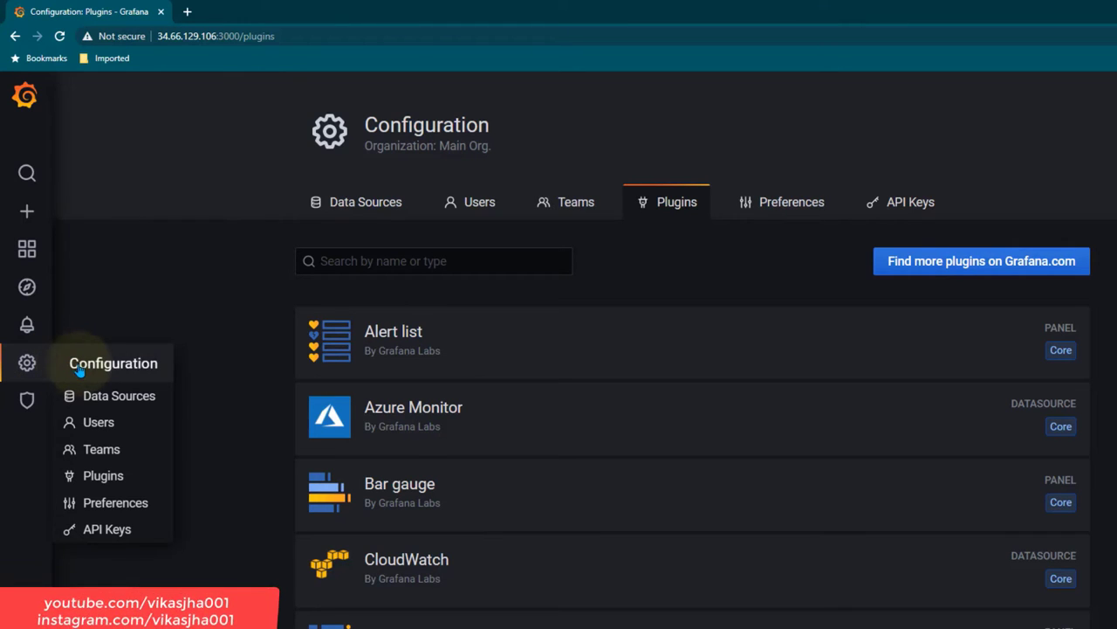
pyautogui.click(139, 505)
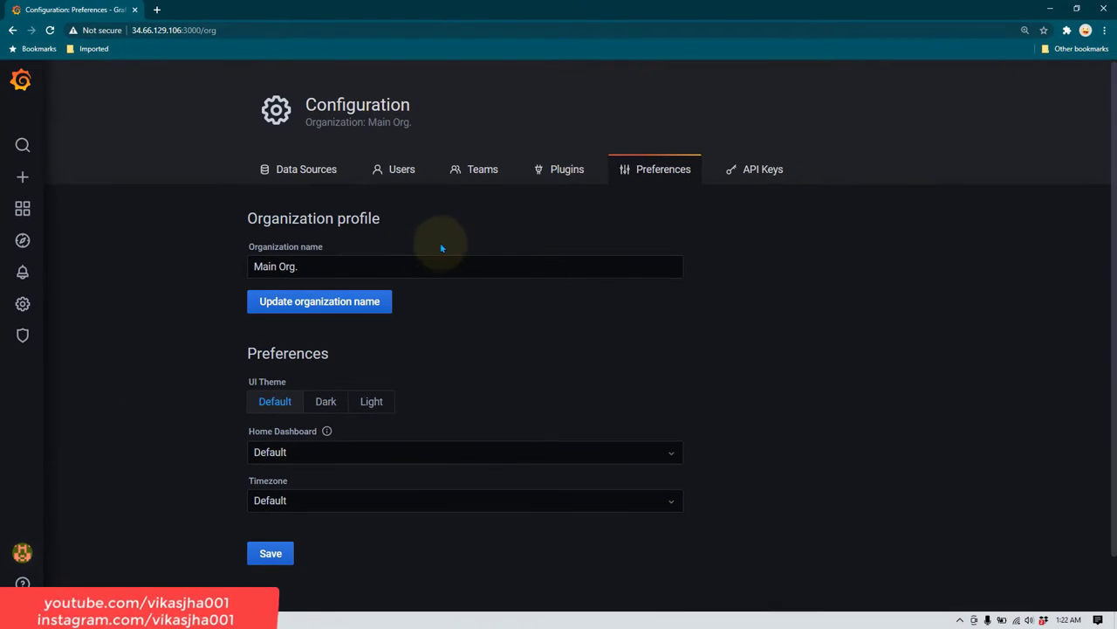
pyautogui.scroll(-1, 518, 332)
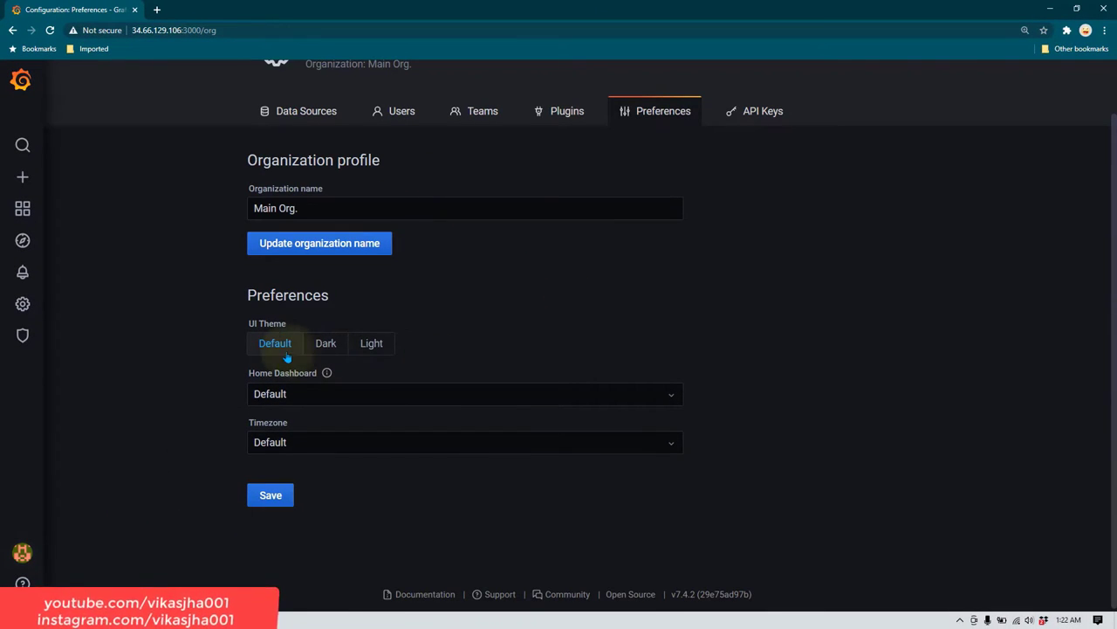
# - Save the organization's UI theme as Light, and switch it to Dark and save again
pyautogui.click(373, 349)
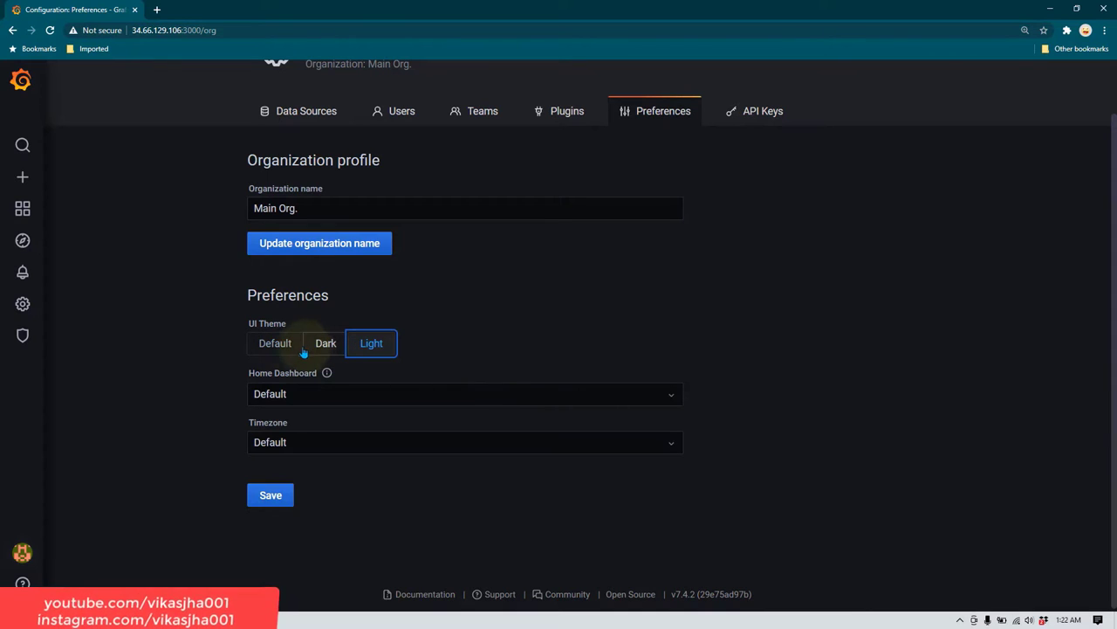
pyautogui.click(276, 497)
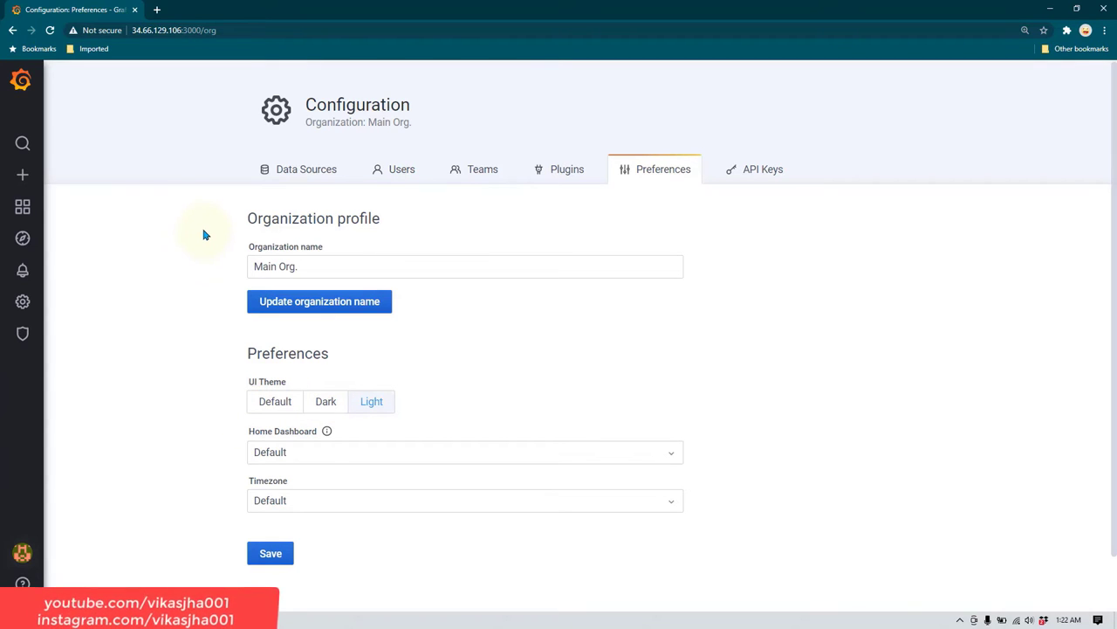
pyautogui.click(322, 401)
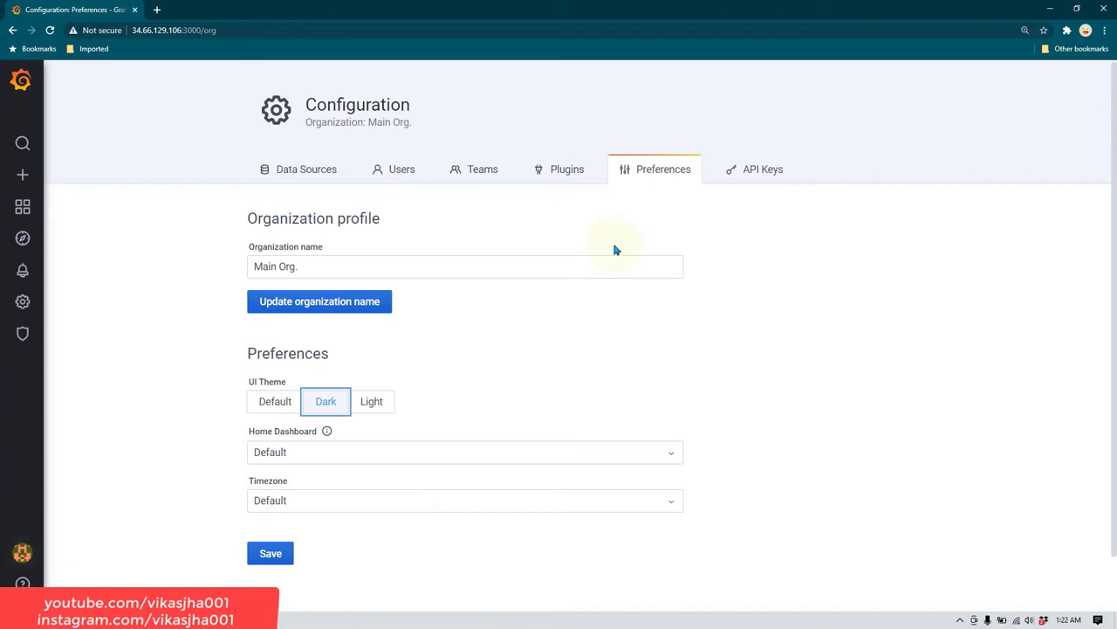
pyautogui.click(271, 554)
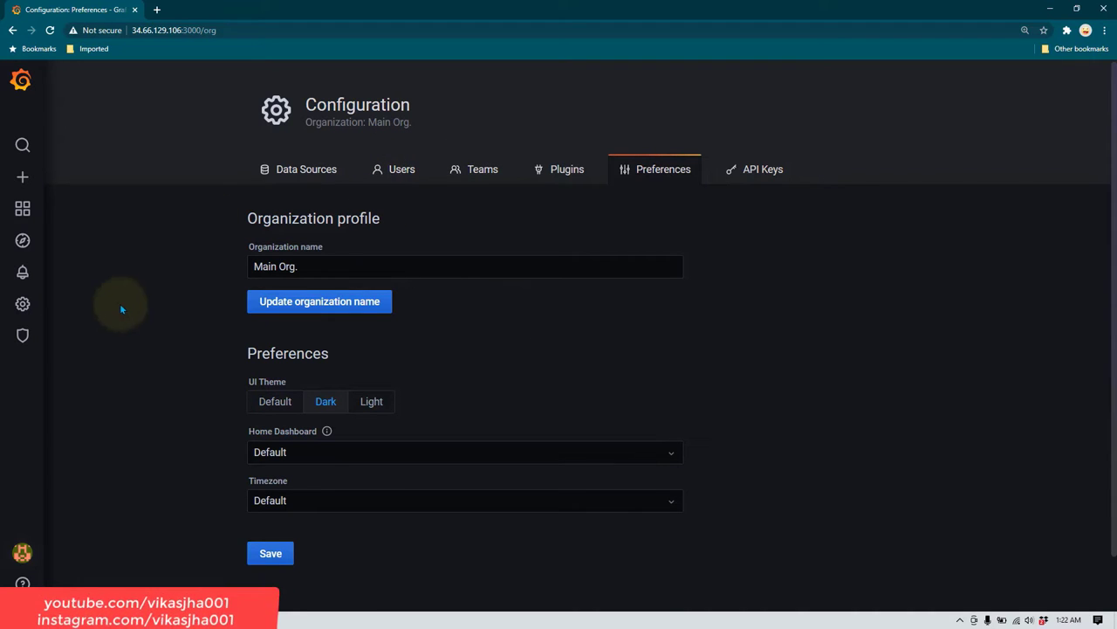
# - View the organization's API Keys configuration page
pyautogui.moveTo(35, 304)
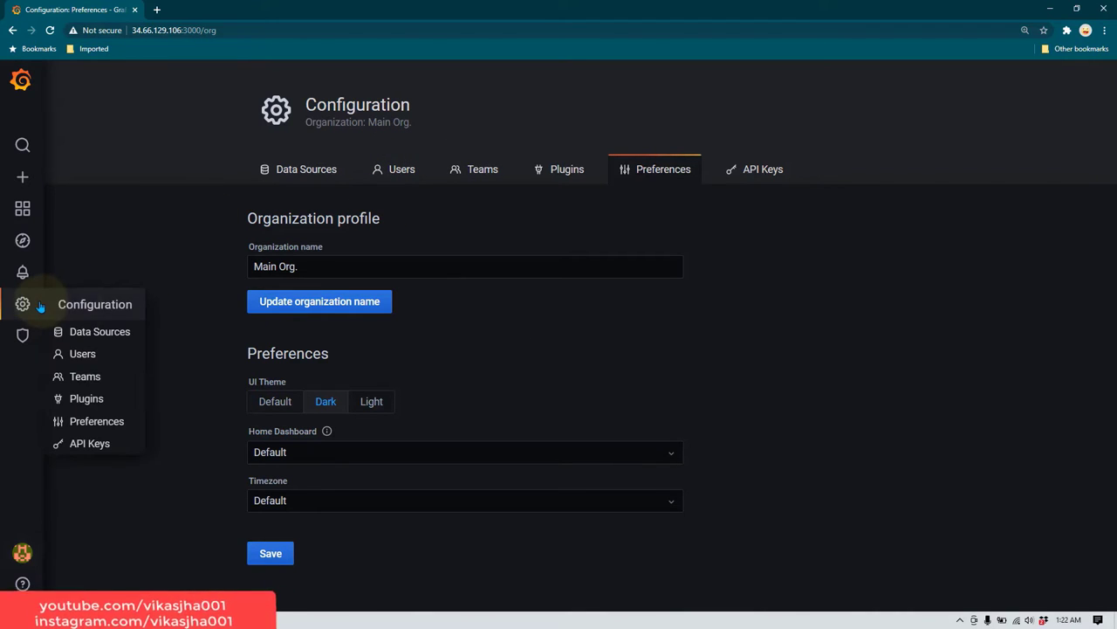
pyautogui.click(96, 444)
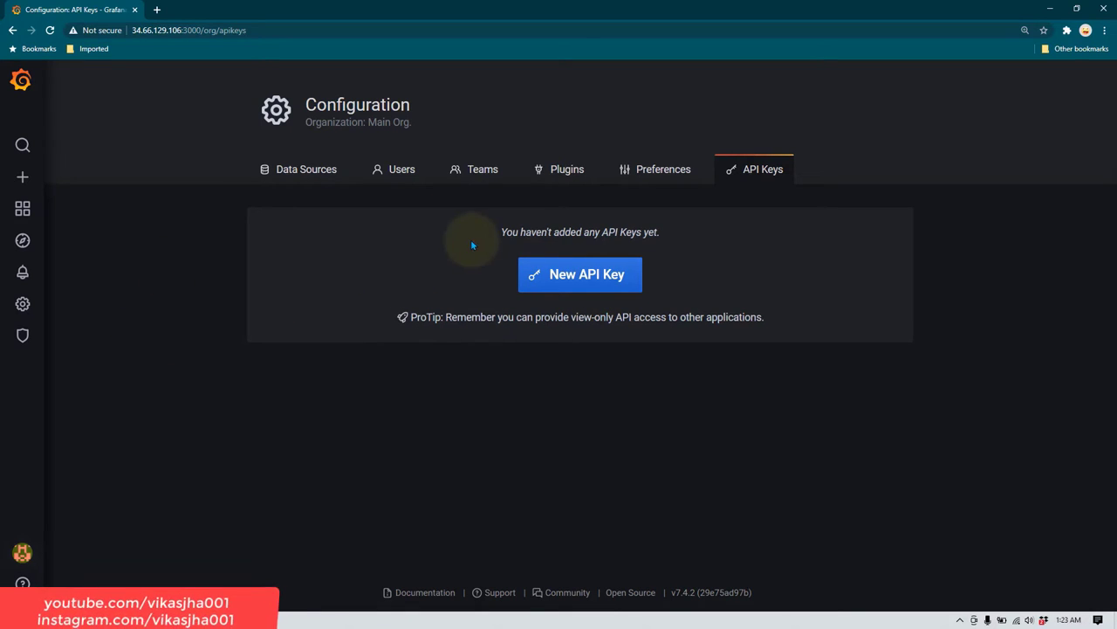
pyautogui.moveTo(22, 304)
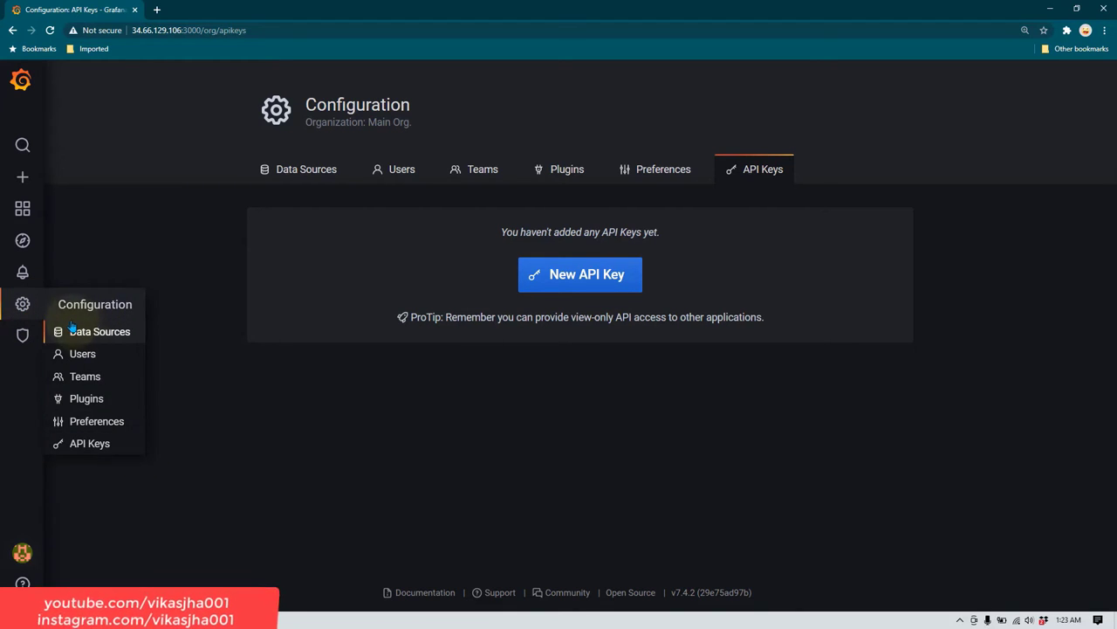
# - Open the Server Admin settings and highlight the grafana.ini file name in the introductory note
pyautogui.moveTo(22, 334)
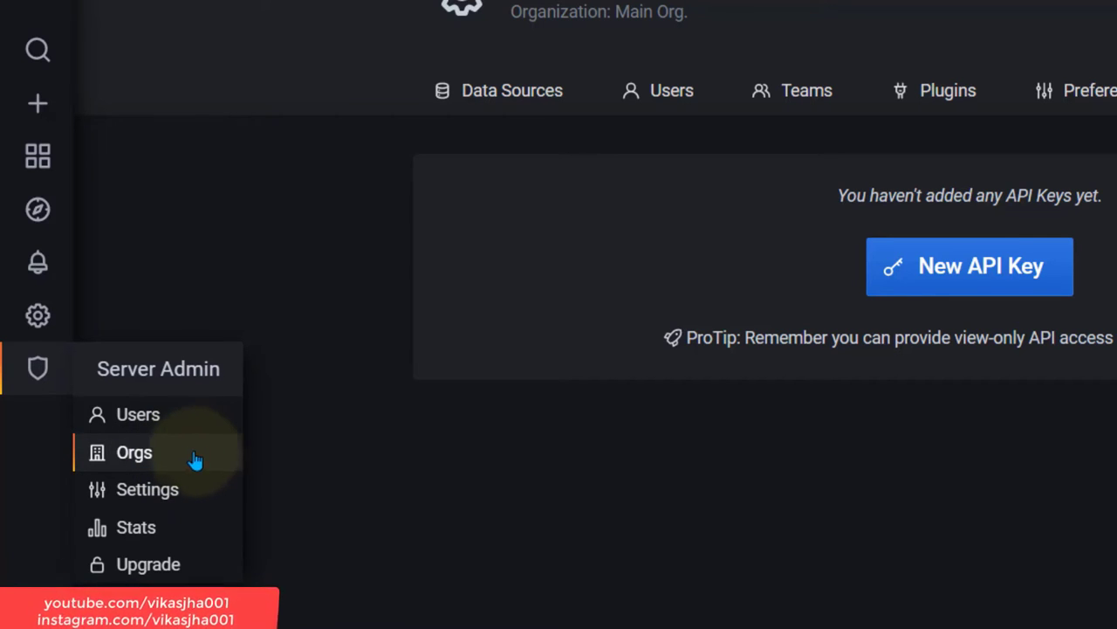
pyautogui.click(186, 491)
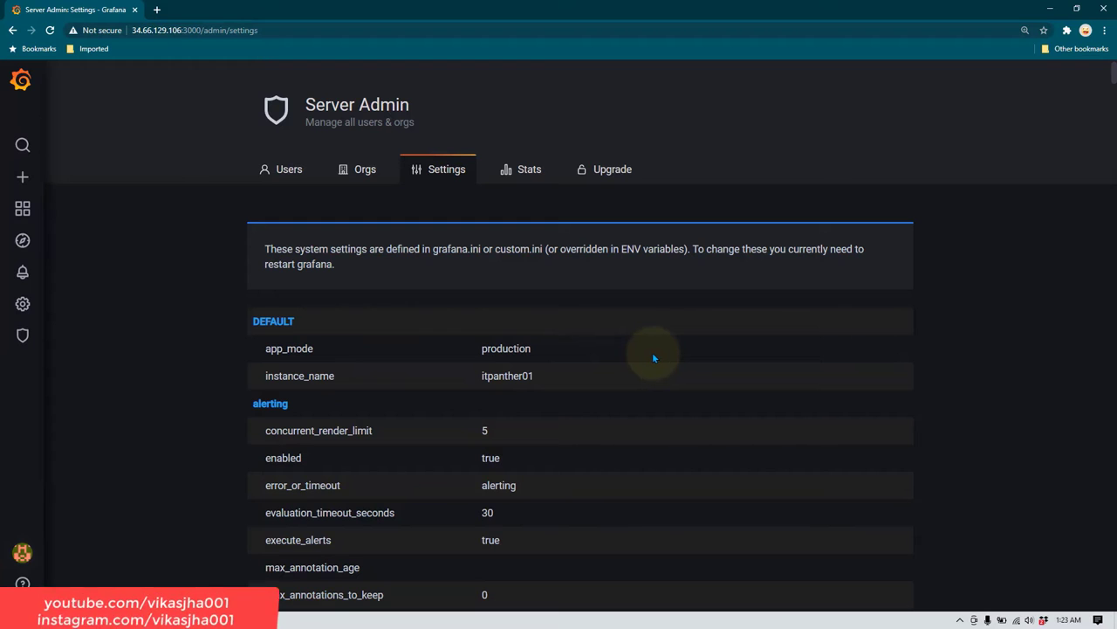
pyautogui.moveTo(433, 248); pyautogui.dragTo(481, 249)
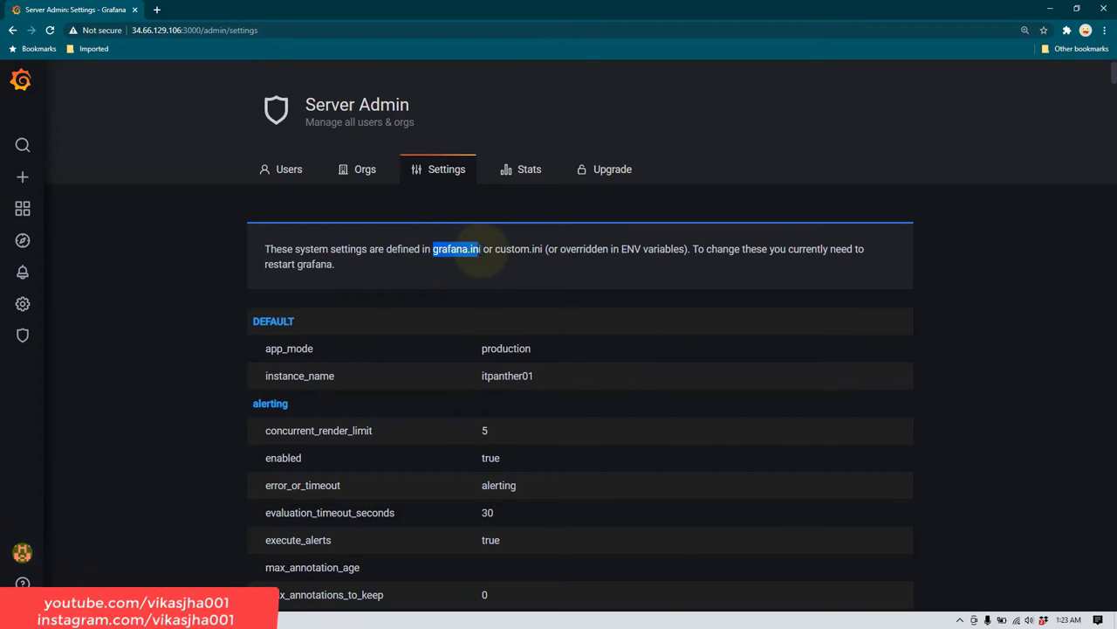
# - Examine the server's system settings, from the default and alerting sections through the authentication providers, and return to the start of the list
pyautogui.scroll(-5, 559, 325)
pyautogui.scroll(-15, 550, 325)
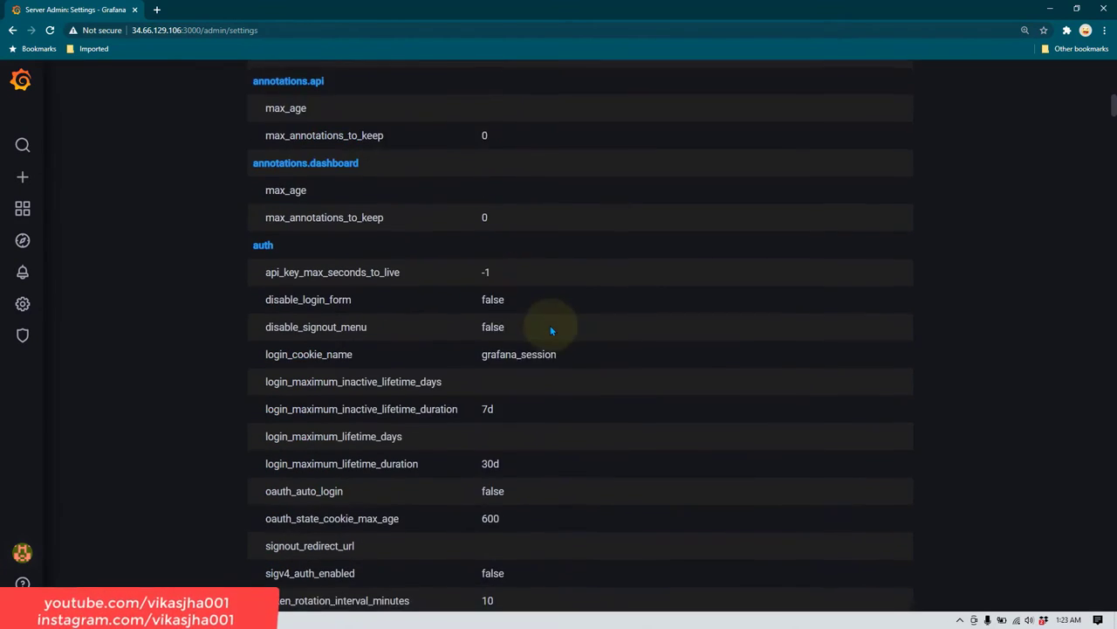
pyautogui.scroll(-15, 480, 372)
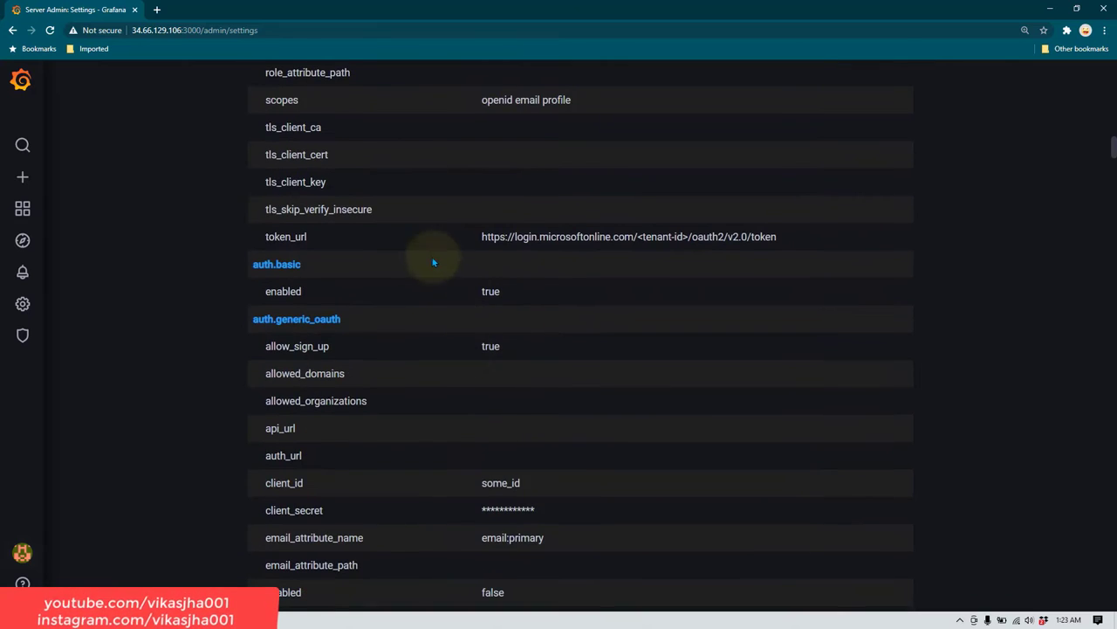
pyautogui.scroll(-9, 421, 317)
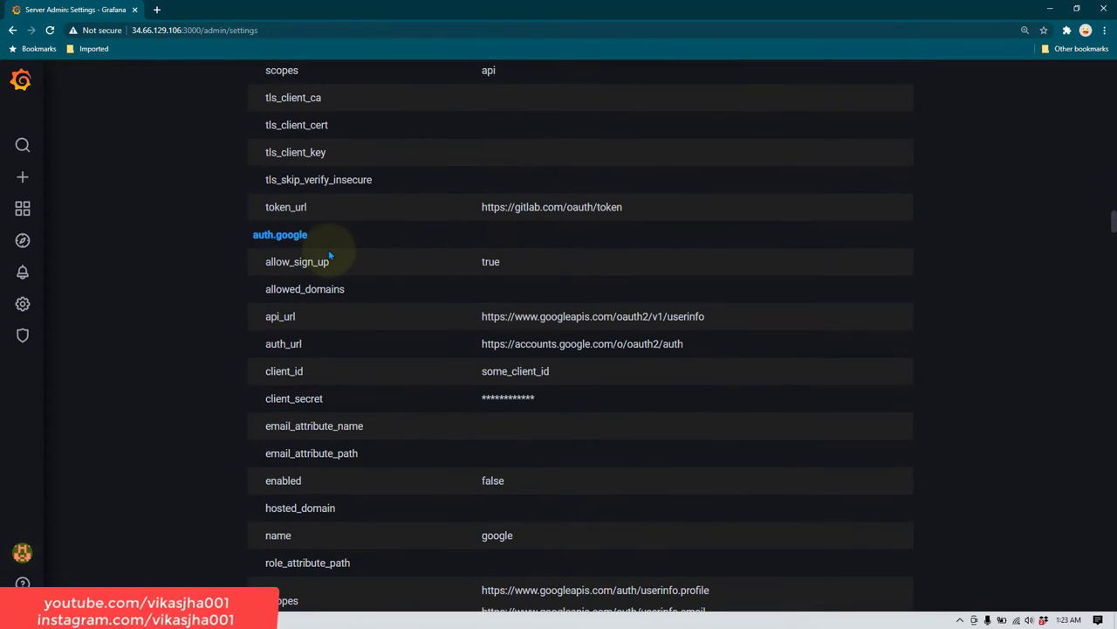
pyautogui.scroll(-7, 324, 280)
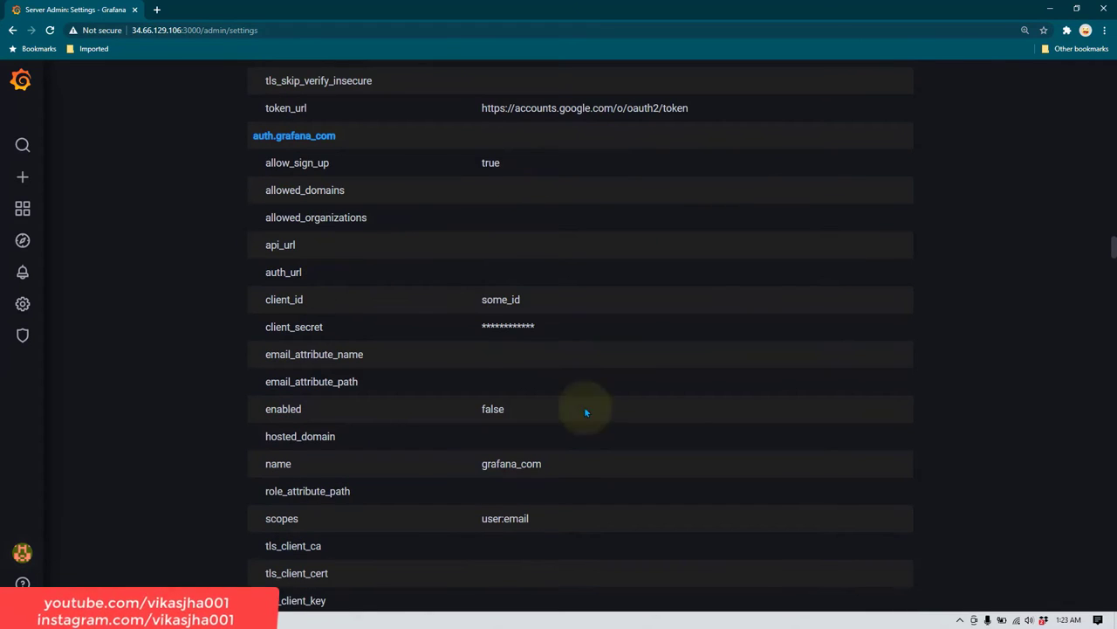
pyautogui.scroll(-8, 584, 406)
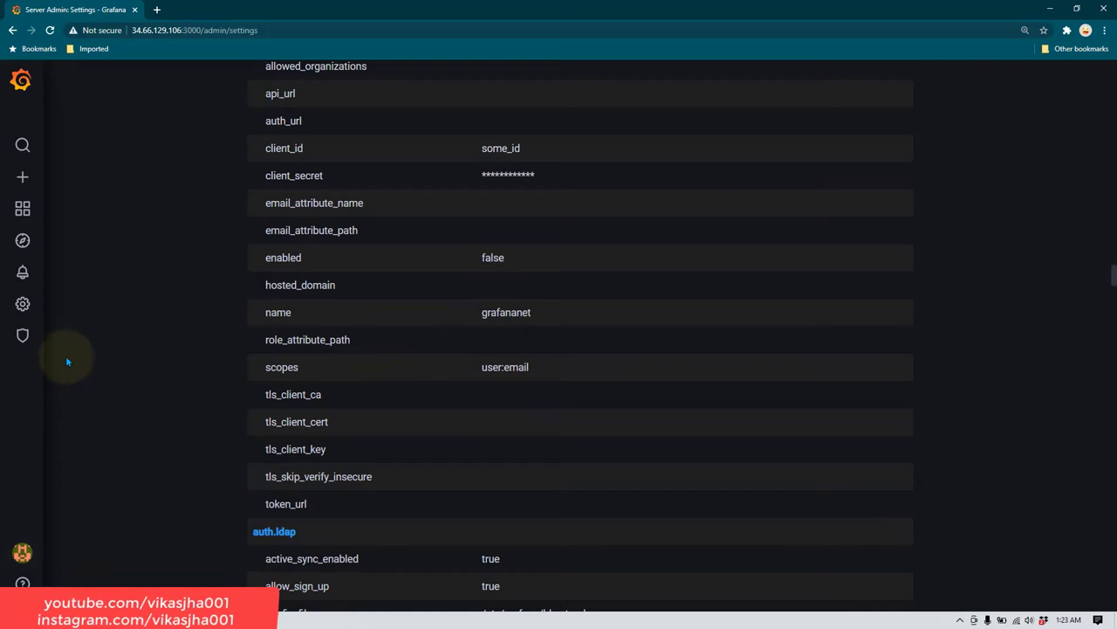
pyautogui.scroll(5, 410, 345)
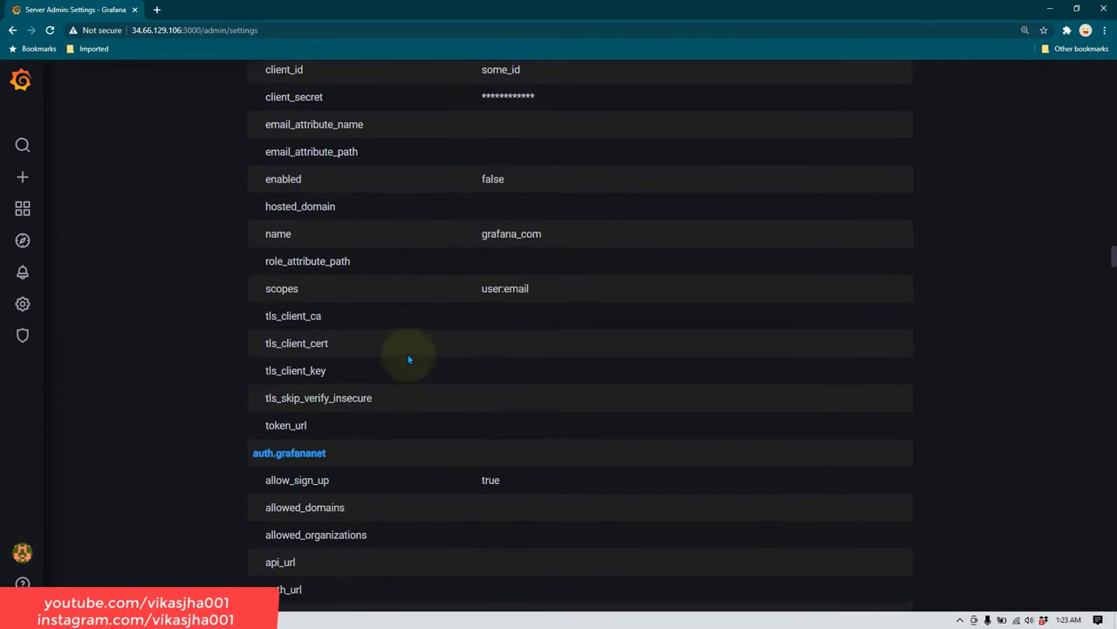
pyautogui.scroll(20, 408, 367)
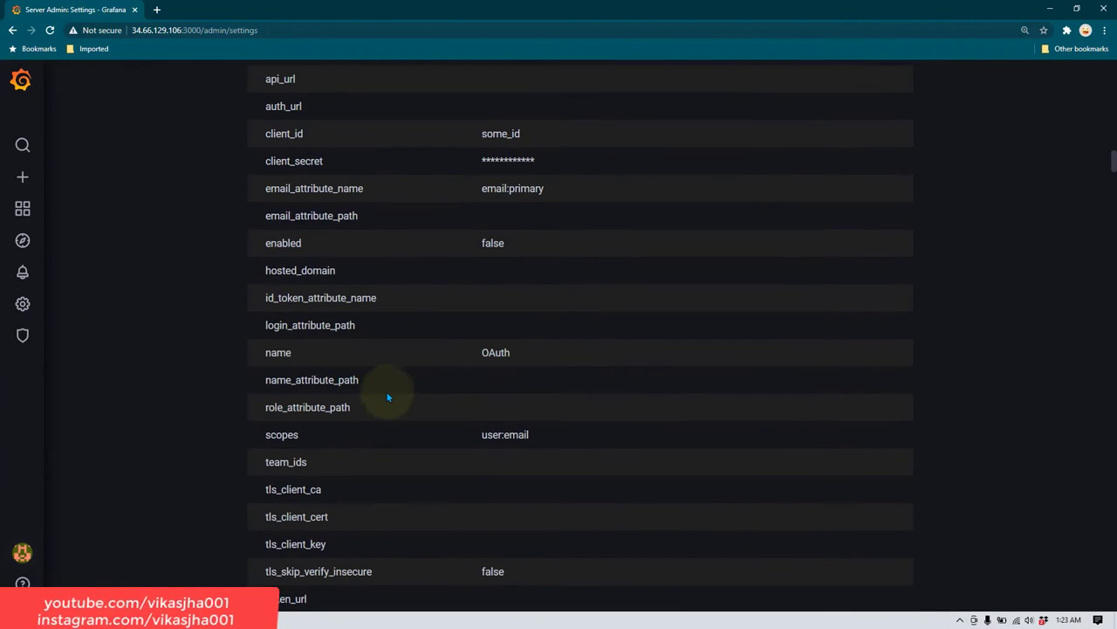
pyautogui.scroll(10, 335, 440)
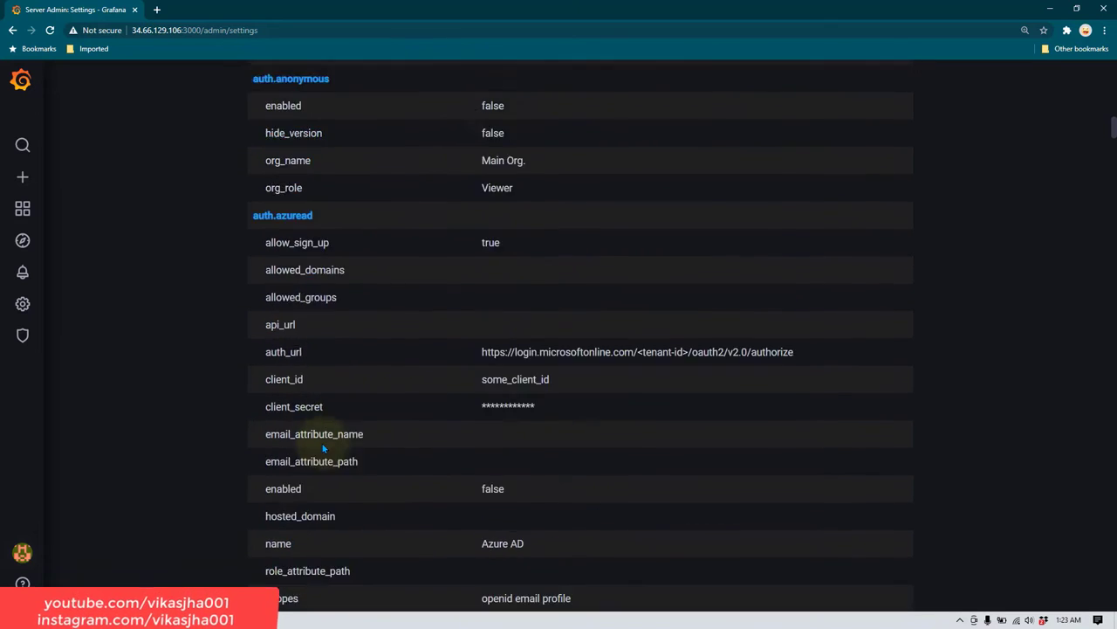
pyautogui.scroll(20, 323, 447)
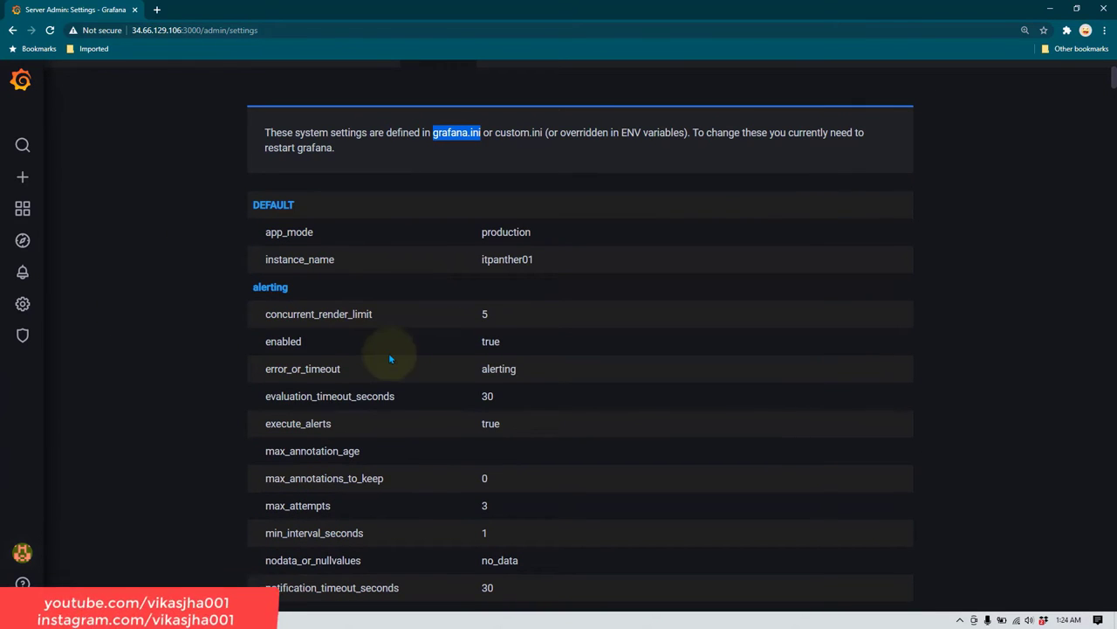
pyautogui.scroll(2, 389, 352)
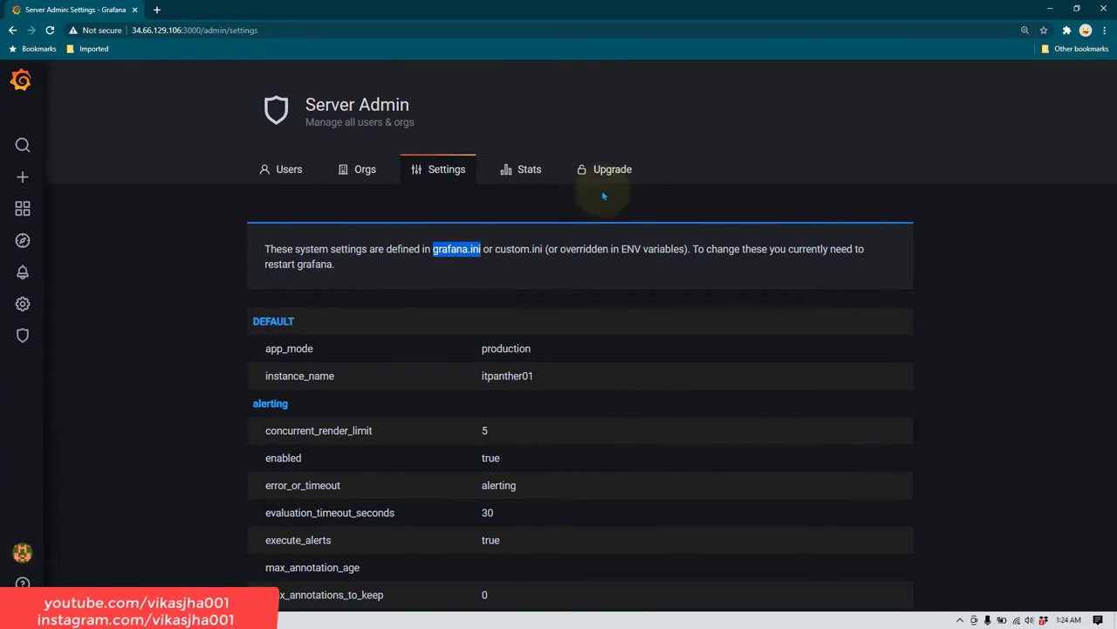
# - Open the Server Admin statistics and look through the user, session, dashboard, organization and alert totals
pyautogui.moveTo(22, 336)
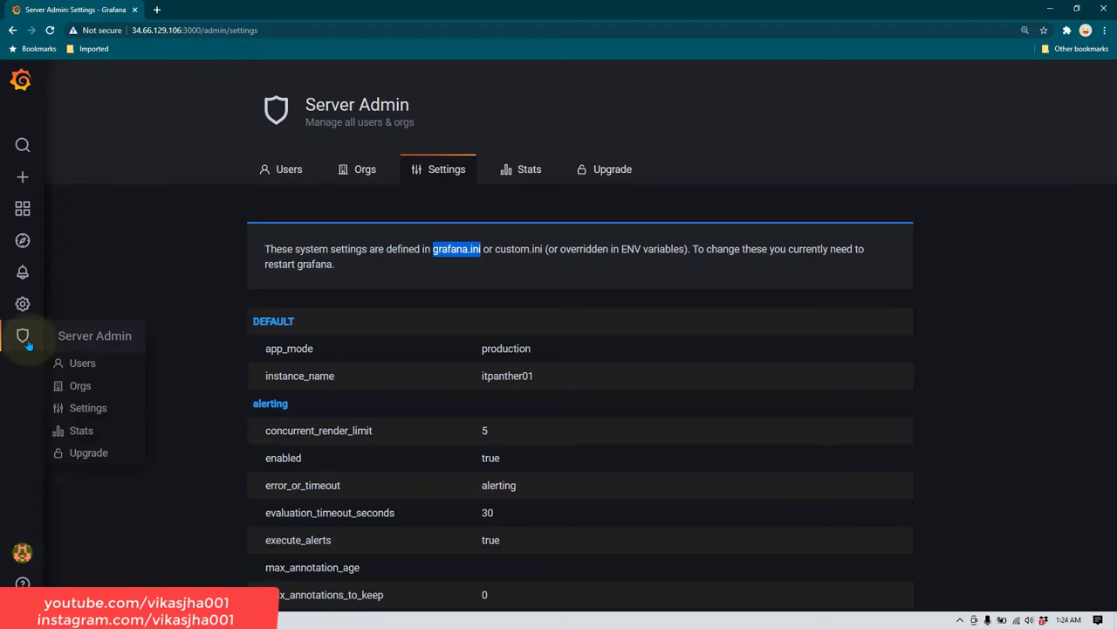
pyautogui.click(91, 436)
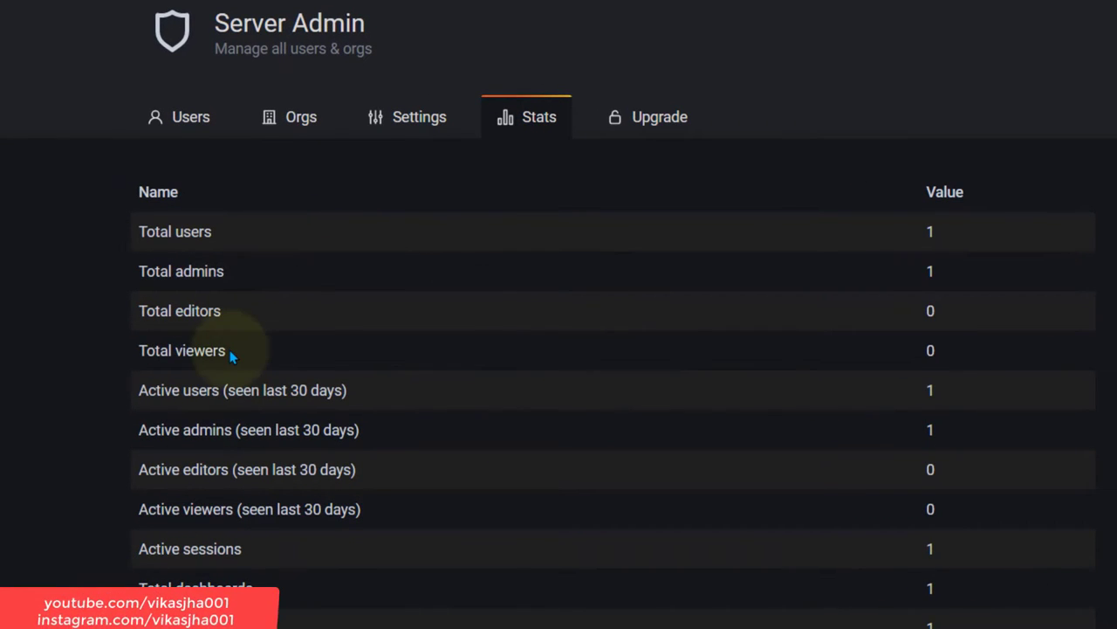
pyautogui.scroll(-1, 232, 353)
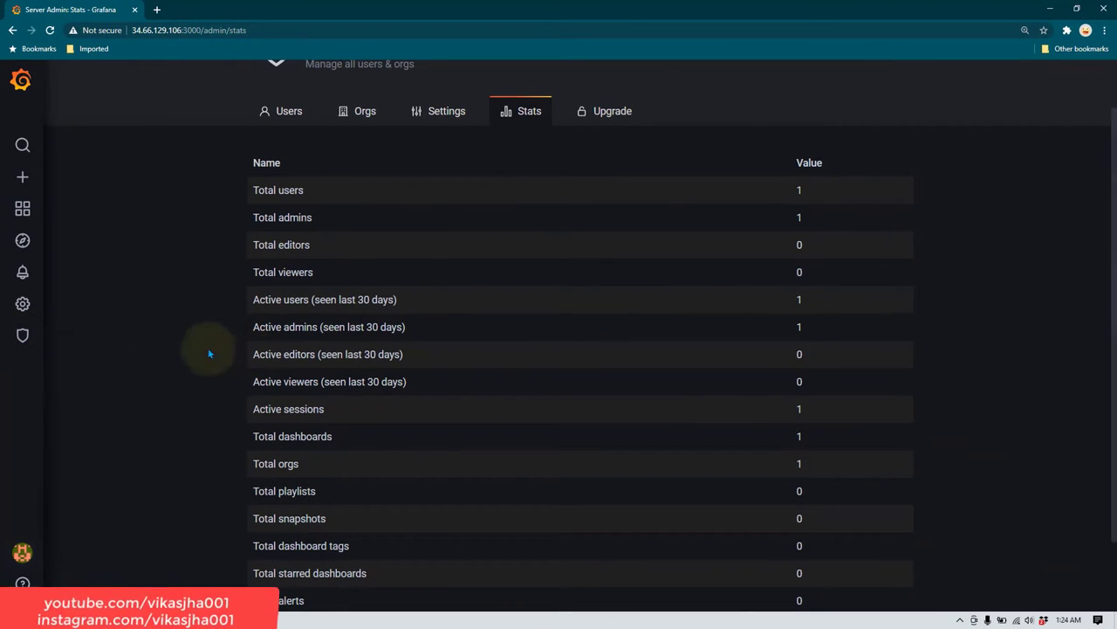
pyautogui.scroll(-2, 481, 357)
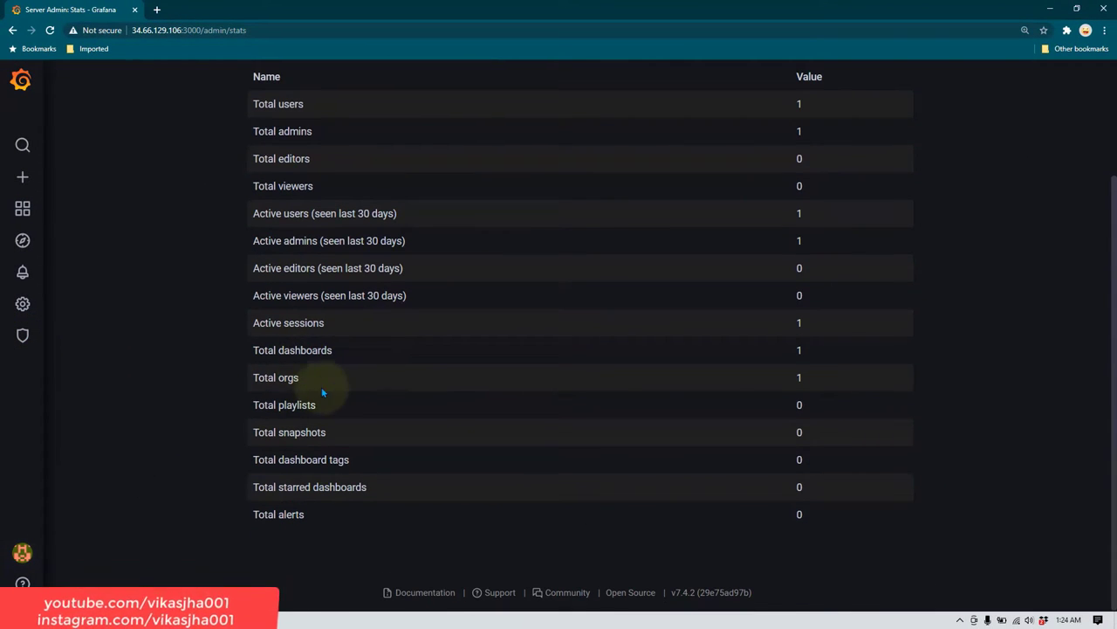
pyautogui.scroll(3, 321, 393)
pyautogui.moveTo(23, 335)
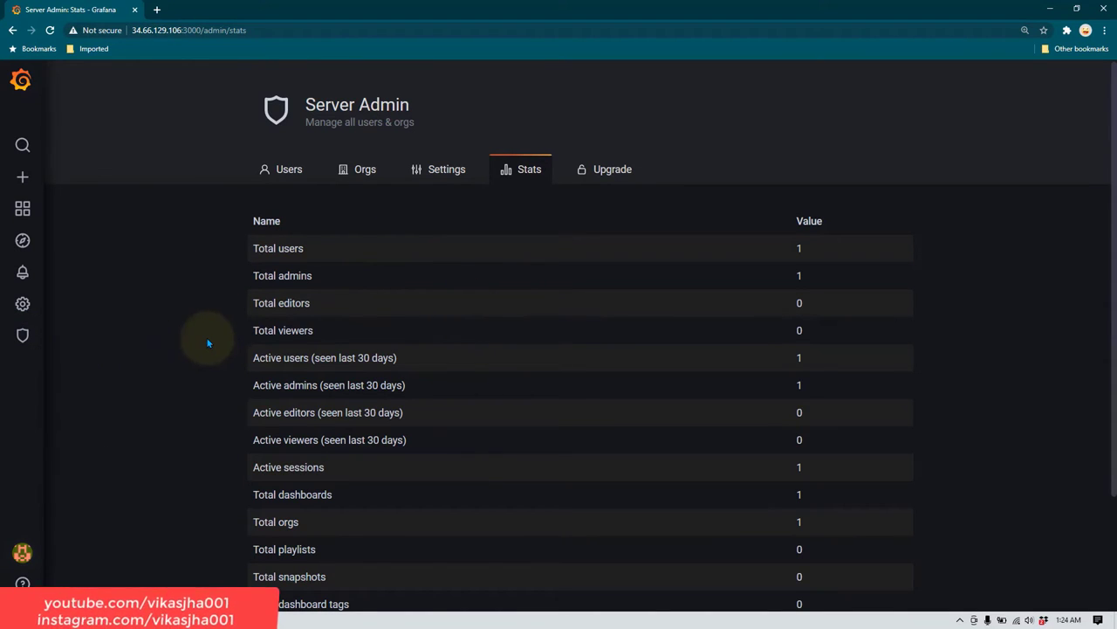
pyautogui.scroll(-3, 150, 342)
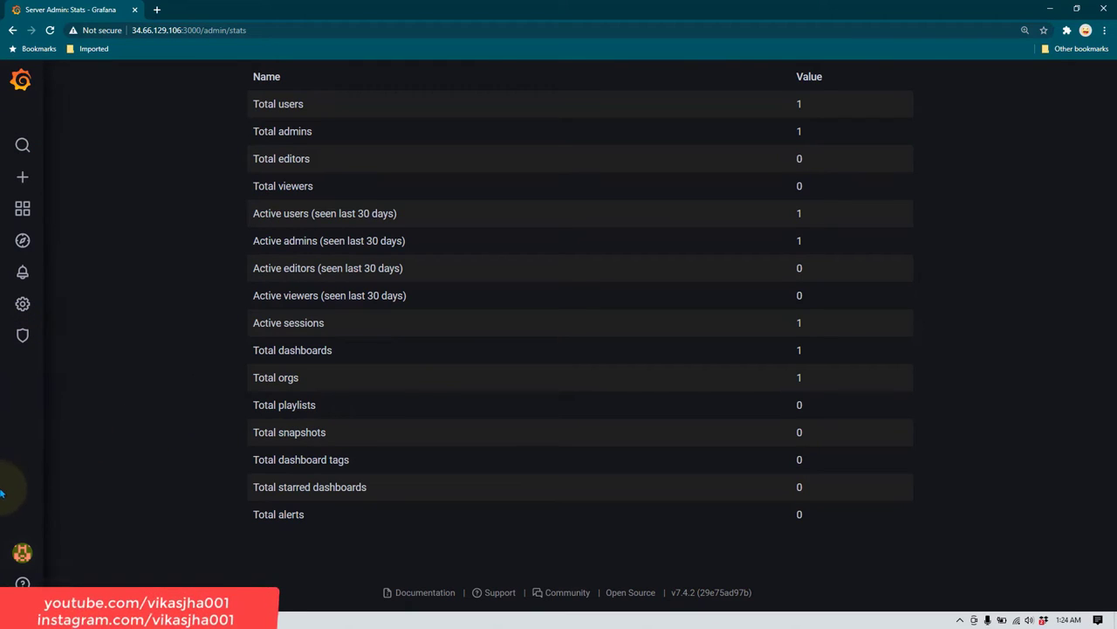
# - Open the admin account's own preferences and view the profile fields and the UI theme, home dashboard and timezone options
pyautogui.moveTo(21, 563)
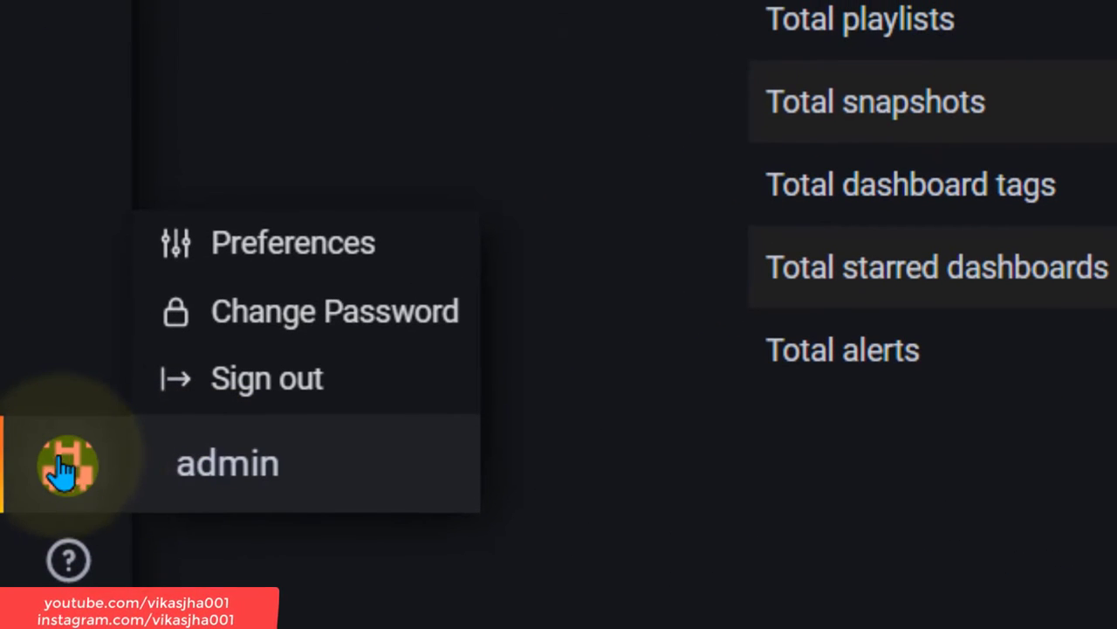
pyautogui.moveTo(45, 465)
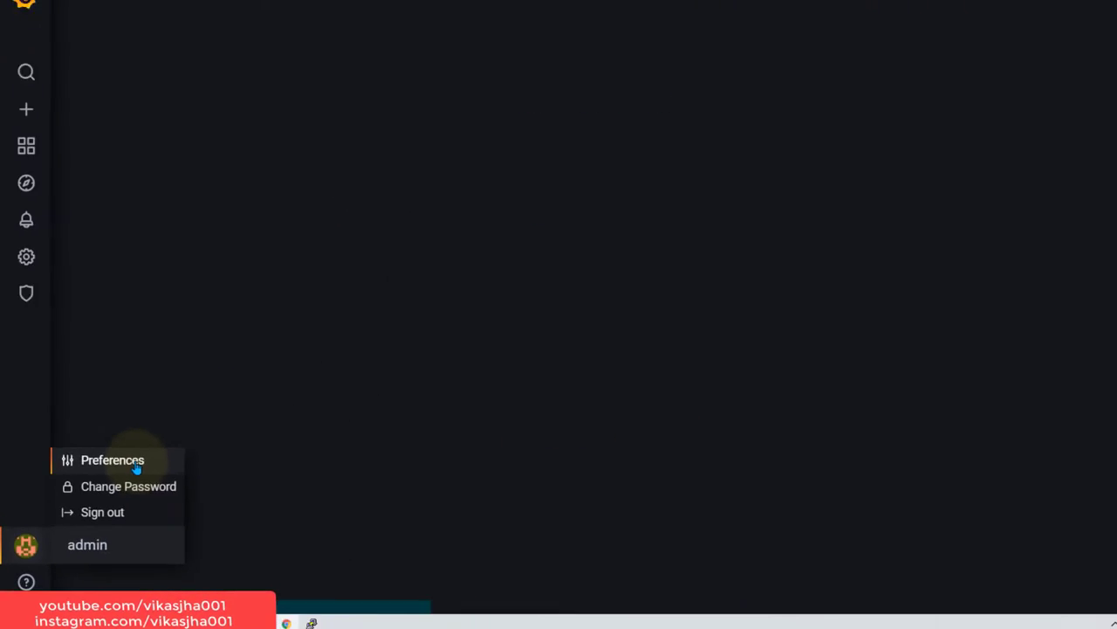
pyautogui.click(137, 469)
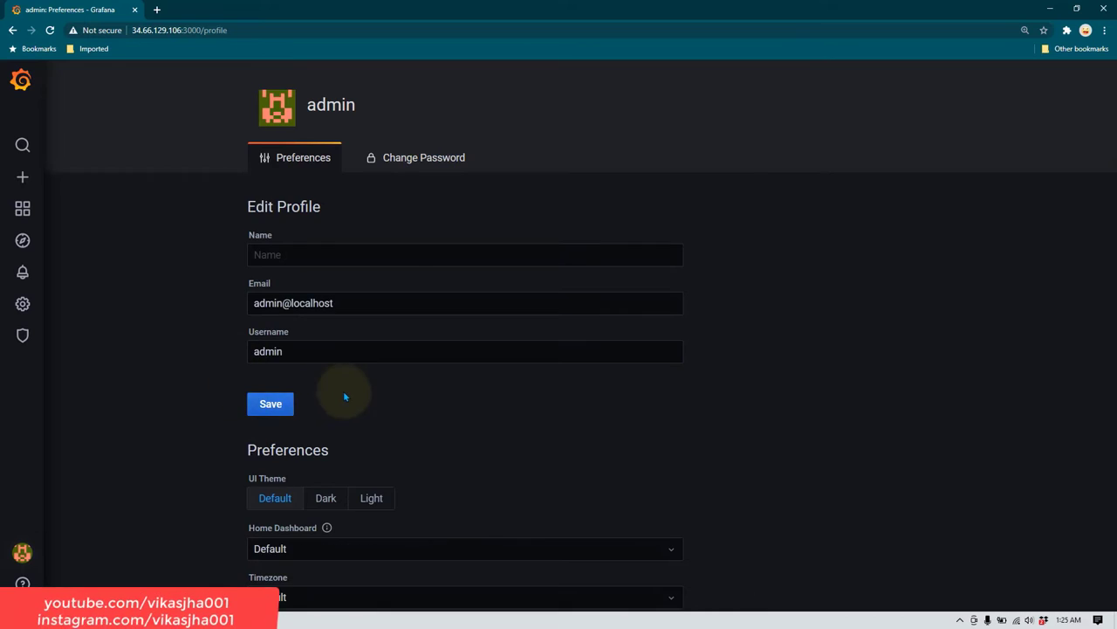
pyautogui.scroll(-2, 344, 392)
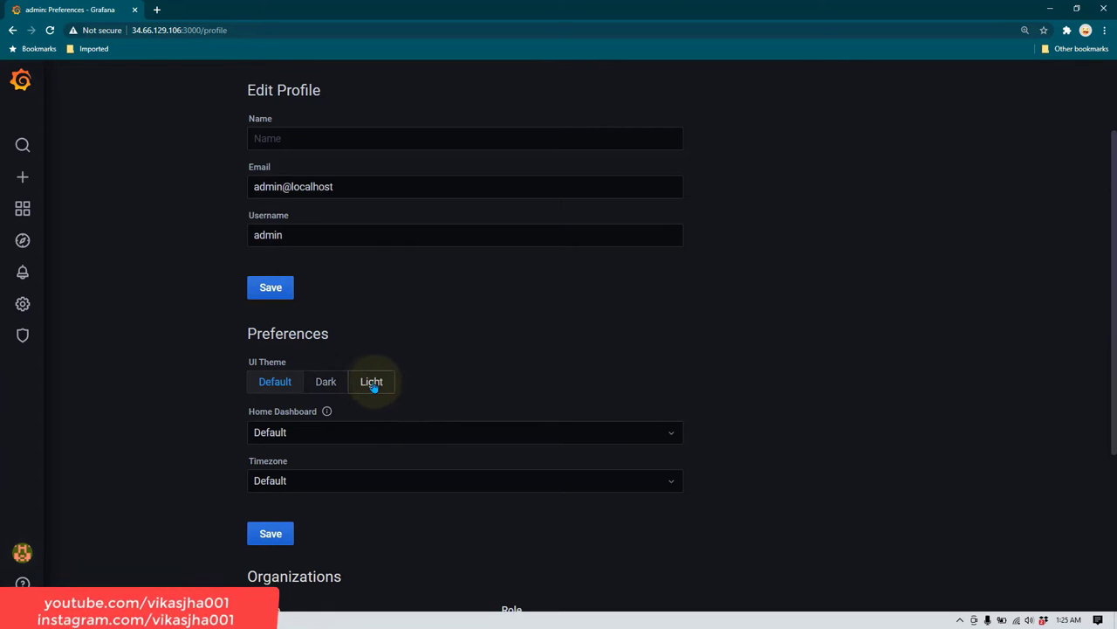
# - Open the Grafana community forum from the help options and look through its categories and latest topics
pyautogui.moveTo(22, 305)
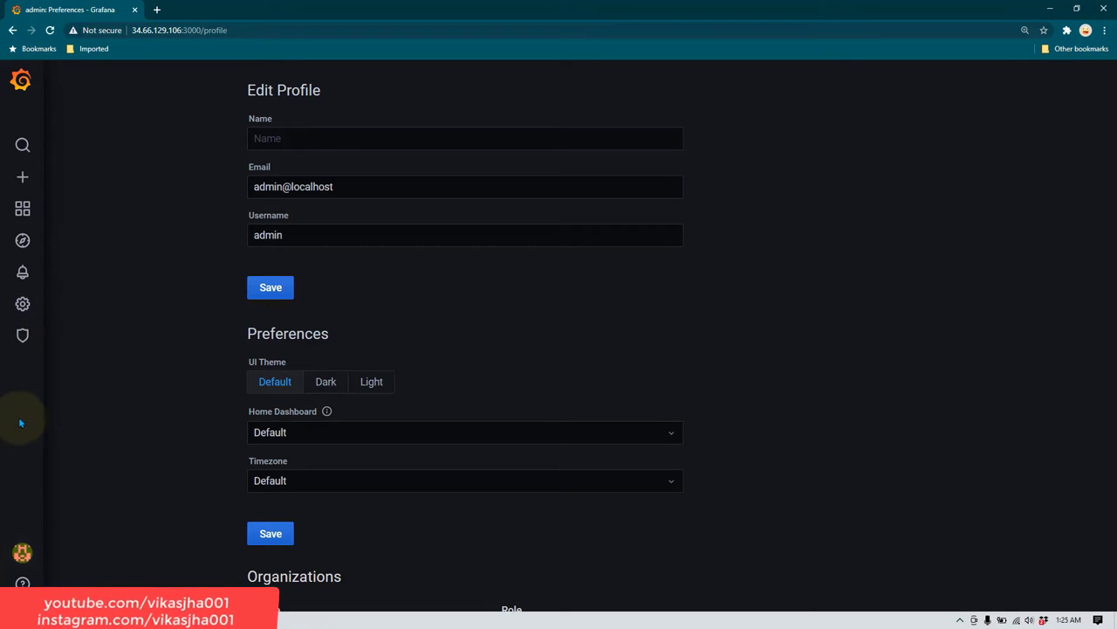
pyautogui.moveTo(25, 555)
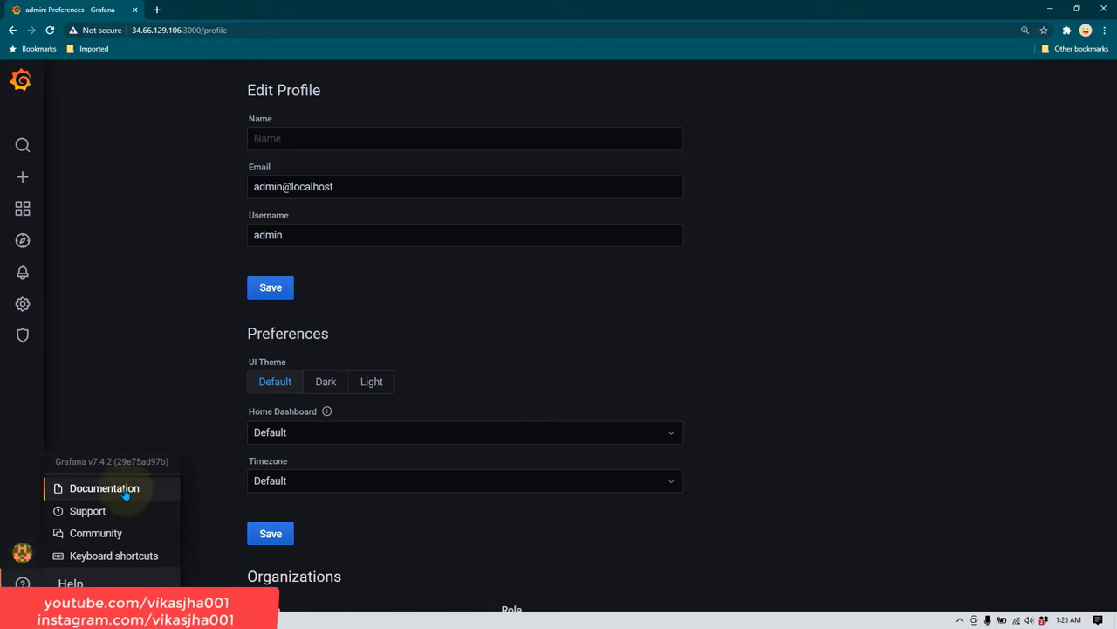
pyautogui.click(96, 532)
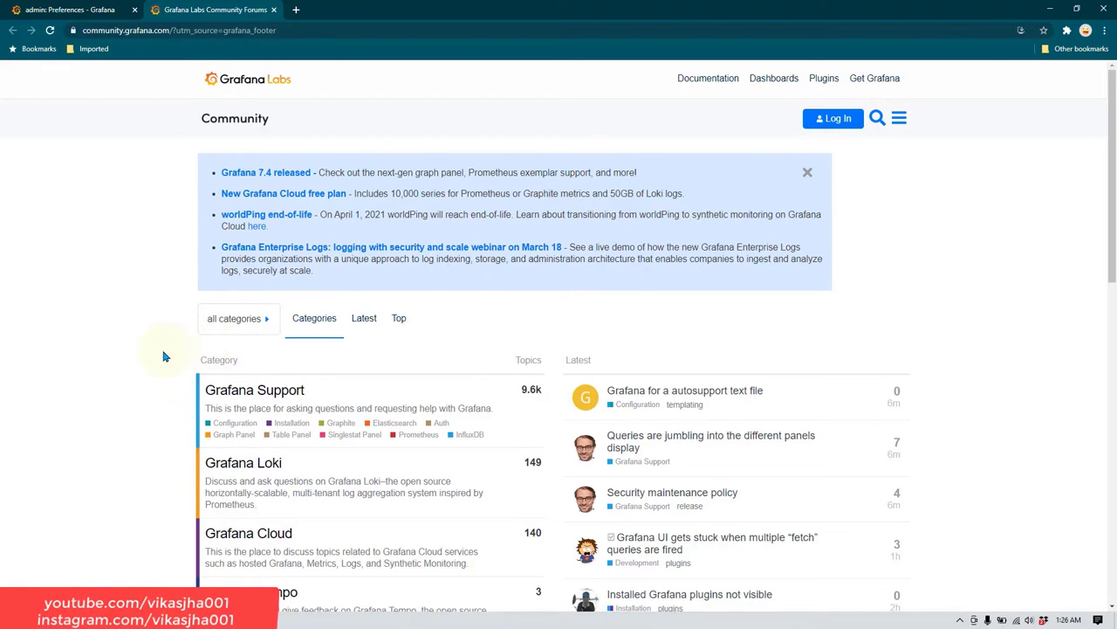
pyautogui.scroll(-3, 161, 356)
pyautogui.scroll(-2, 152, 368)
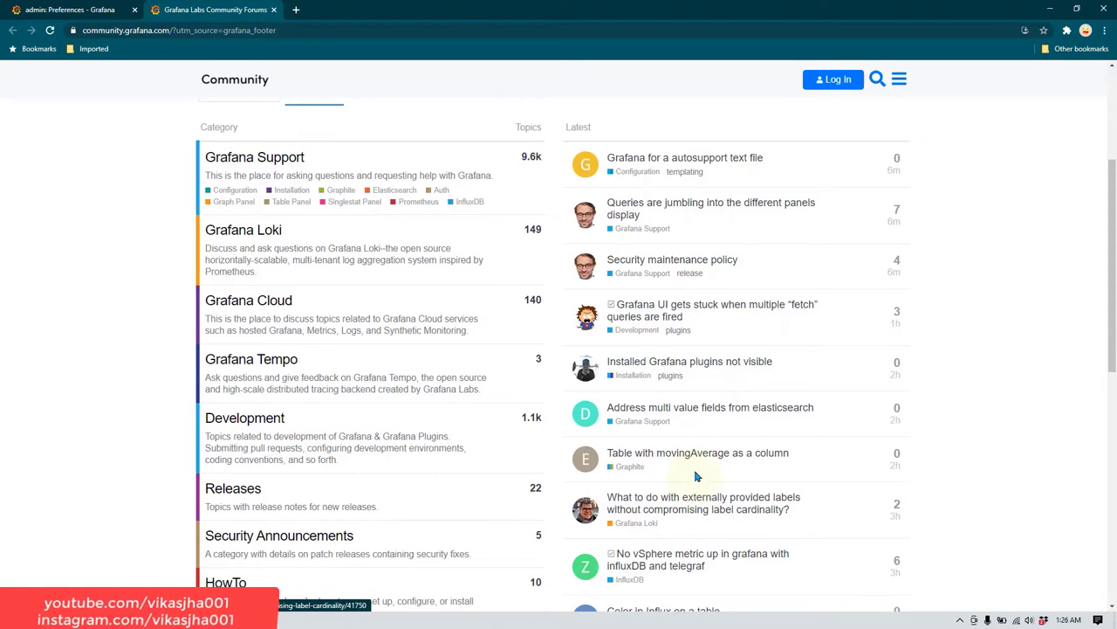
pyautogui.scroll(-2, 697, 479)
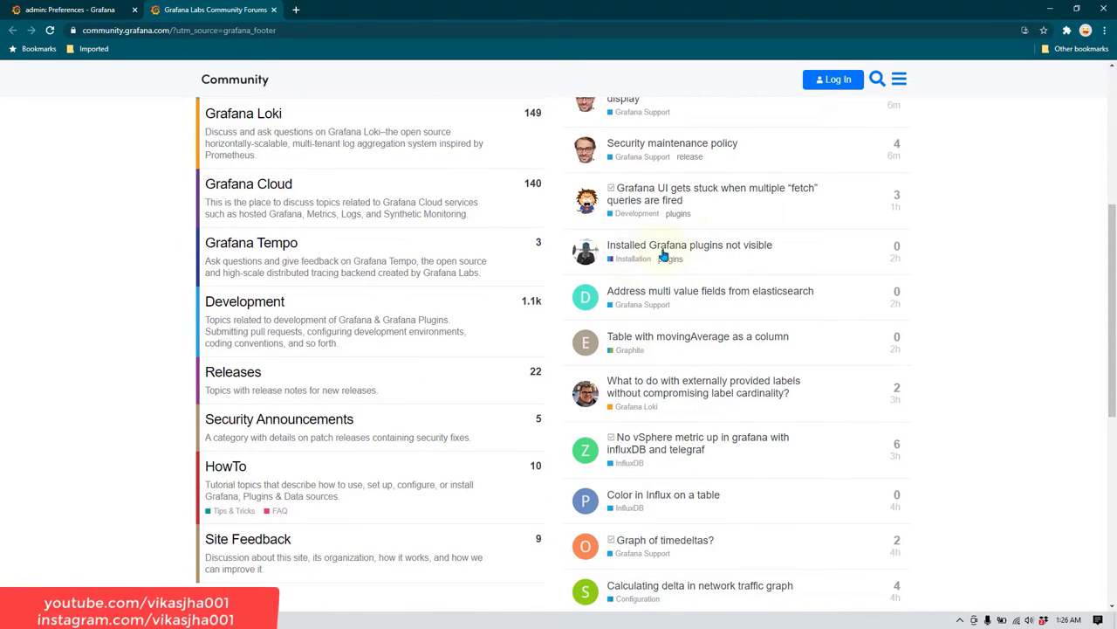
# - Read the forum topic "Installed Grafana plugins not visible" and return to the forum's topic list
pyautogui.click(740, 248)
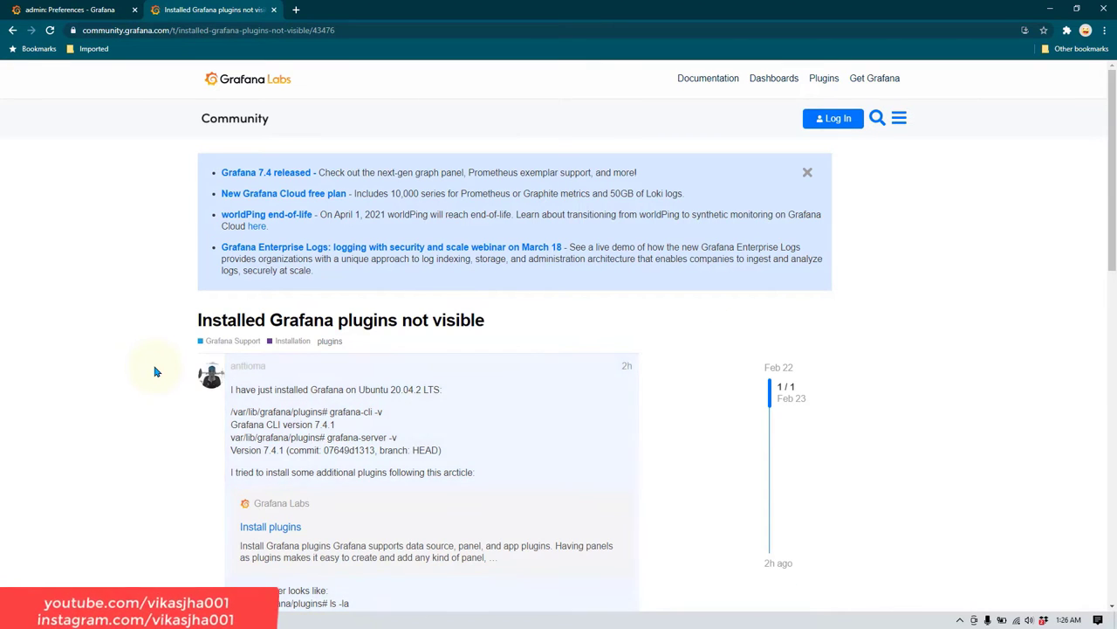
pyautogui.scroll(-5, 175, 437)
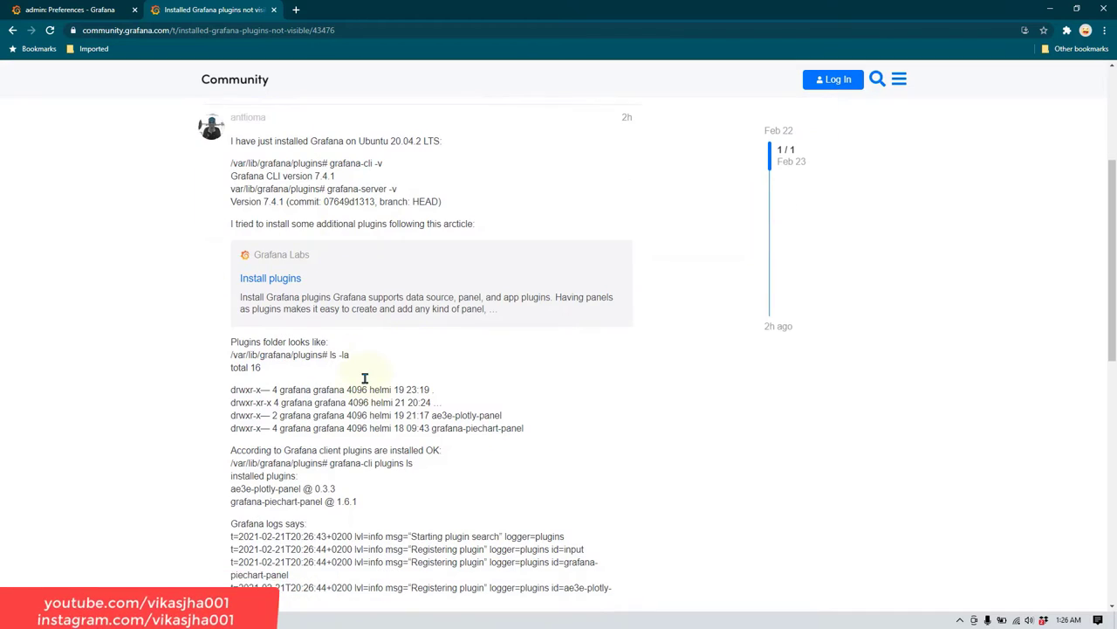
pyautogui.scroll(5, 140, 345)
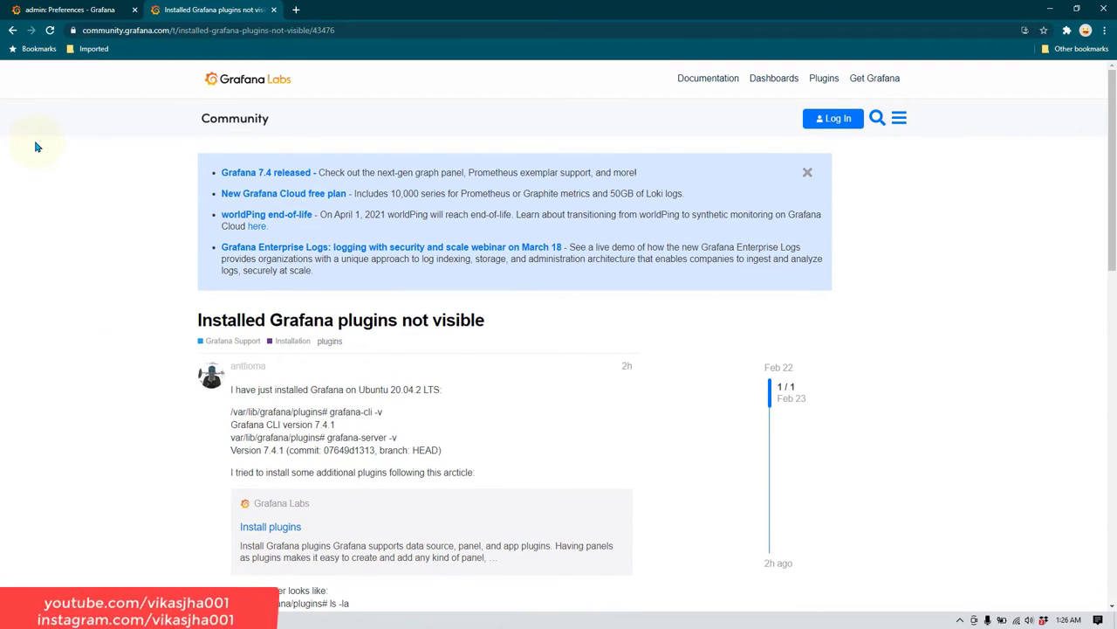
pyautogui.click(12, 29)
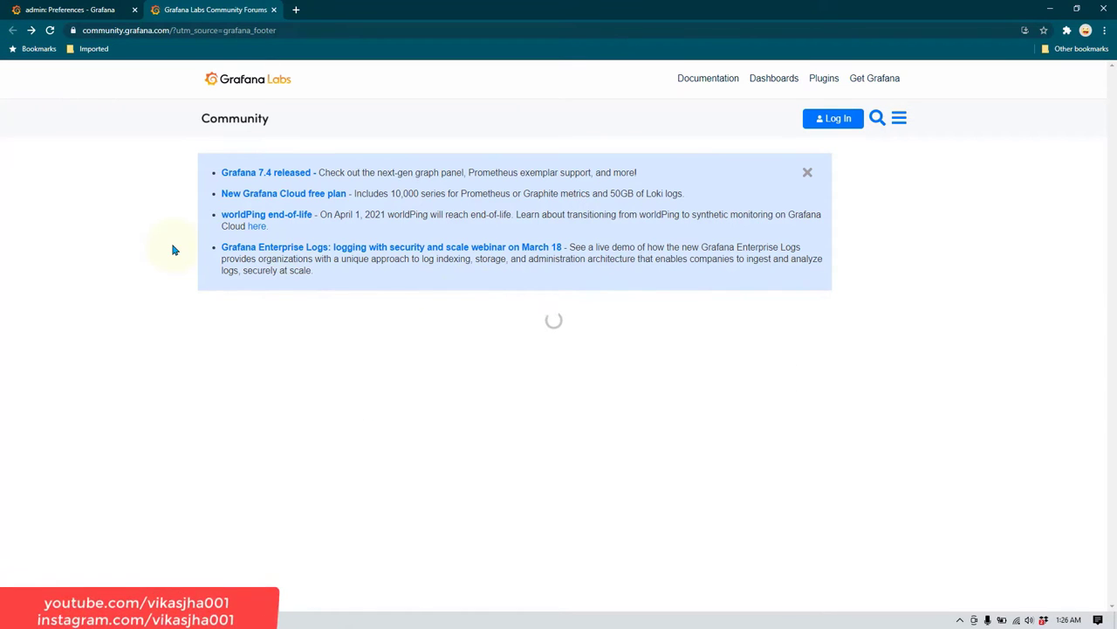
pyautogui.scroll(-4, 783, 425)
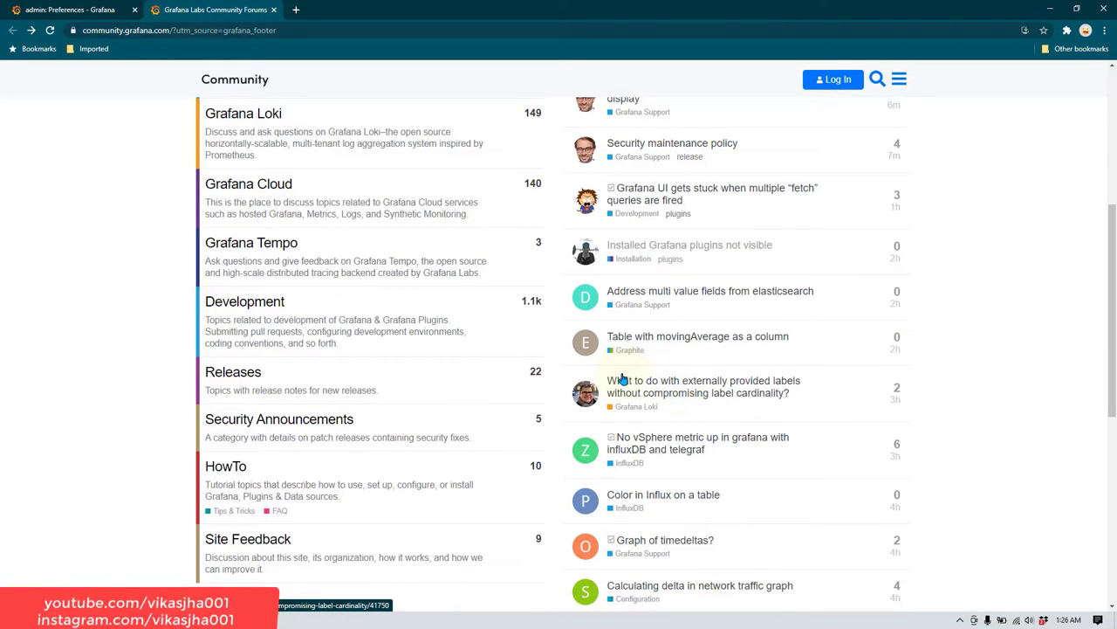
# - Return from the forum to the Grafana home page and open the Data Sources configuration
pyautogui.click(79, 9)
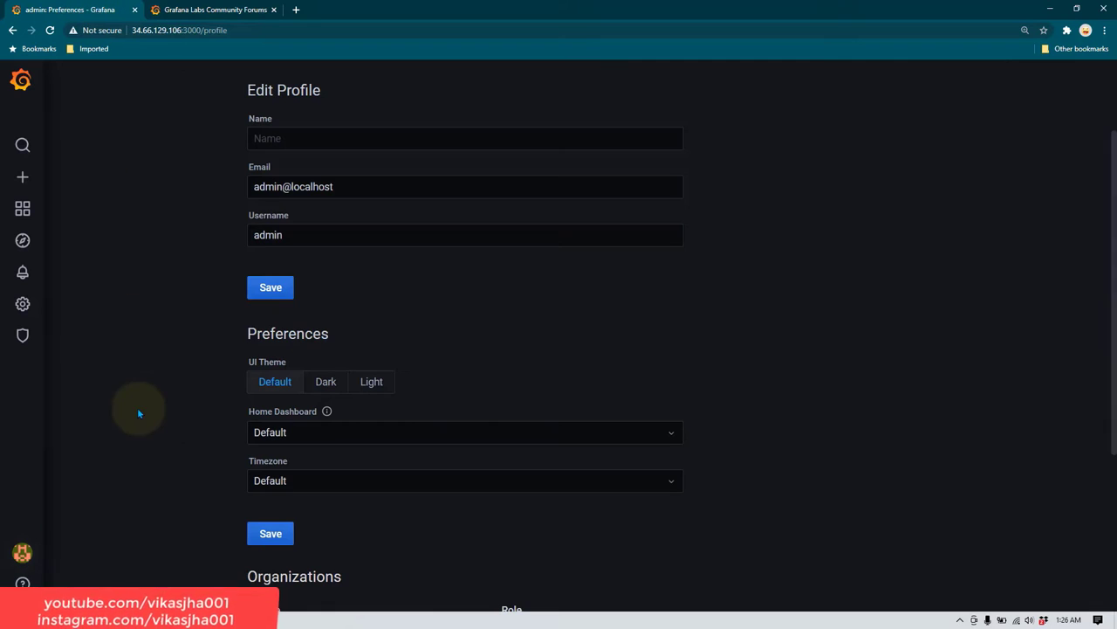
pyautogui.scroll(-3, 138, 393)
pyautogui.scroll(5, 132, 390)
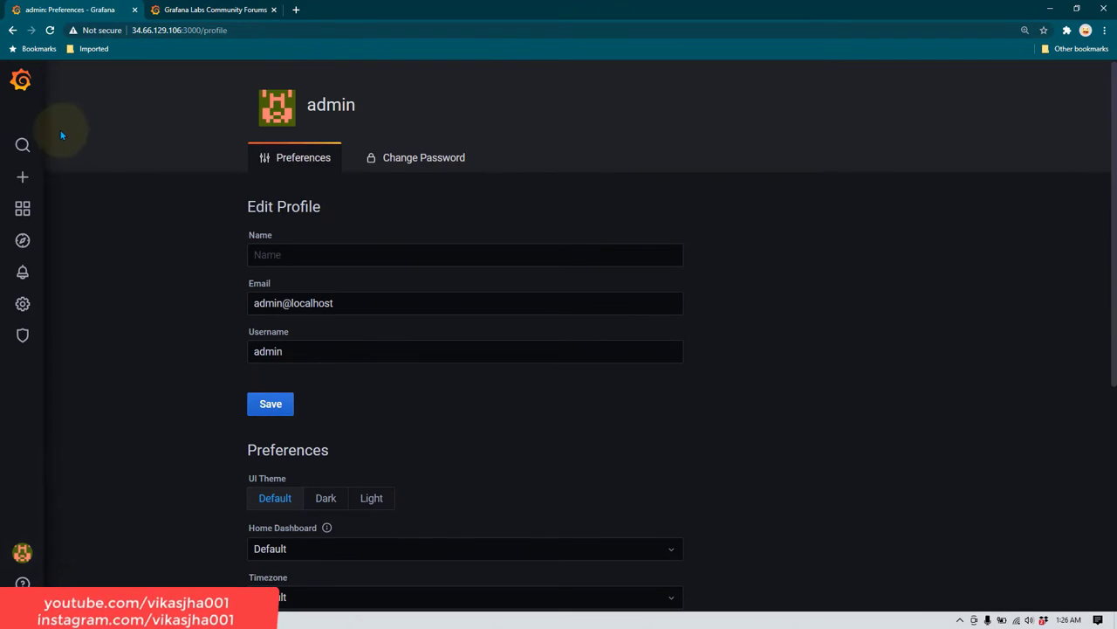
pyautogui.click(21, 82)
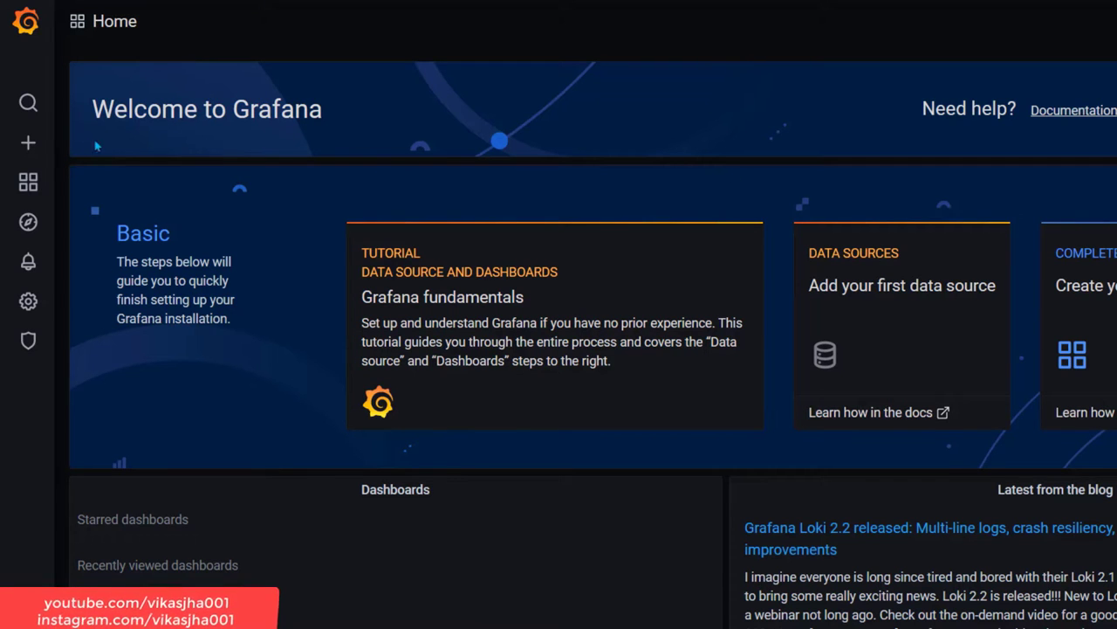
pyautogui.moveTo(28, 300)
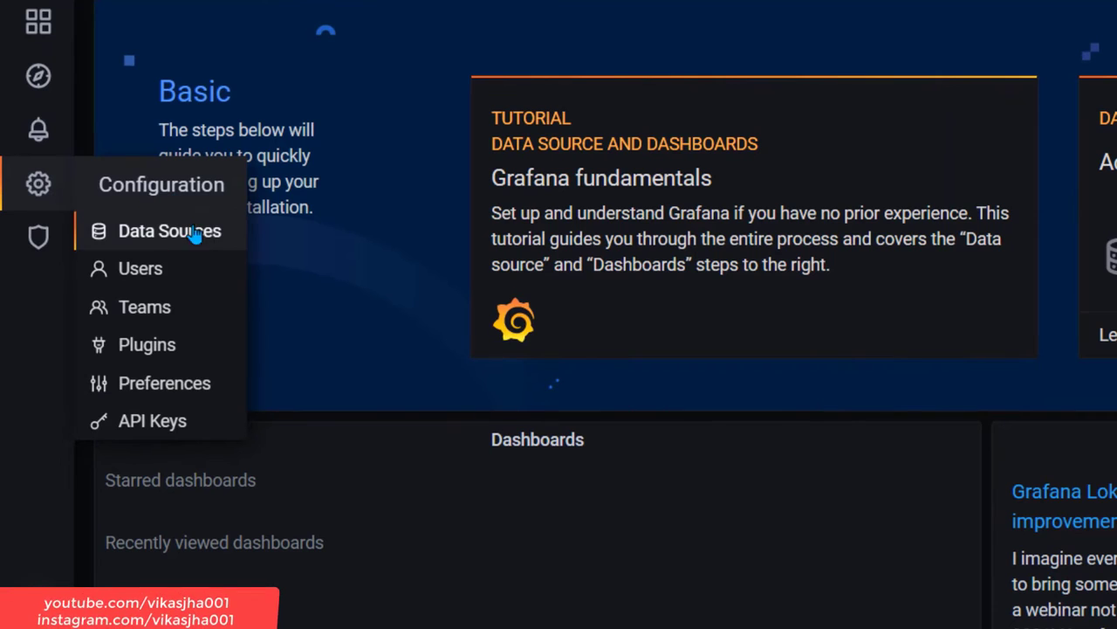
pyautogui.click(211, 237)
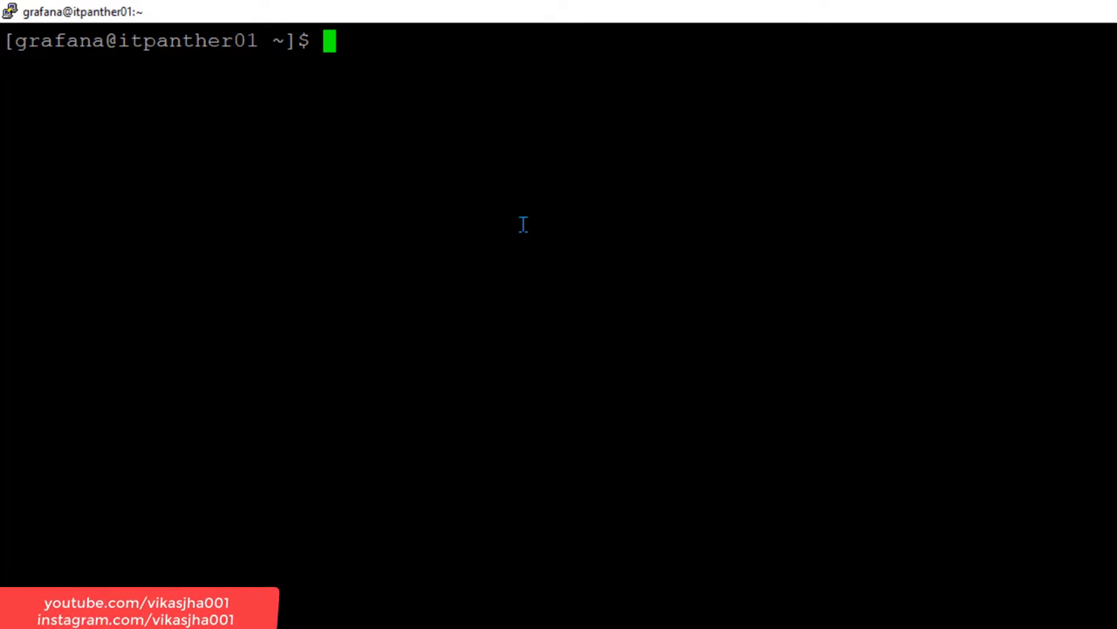
# - In the server's terminal, start the influx shell and list all InfluxDB databases
pyautogui.write('influx')
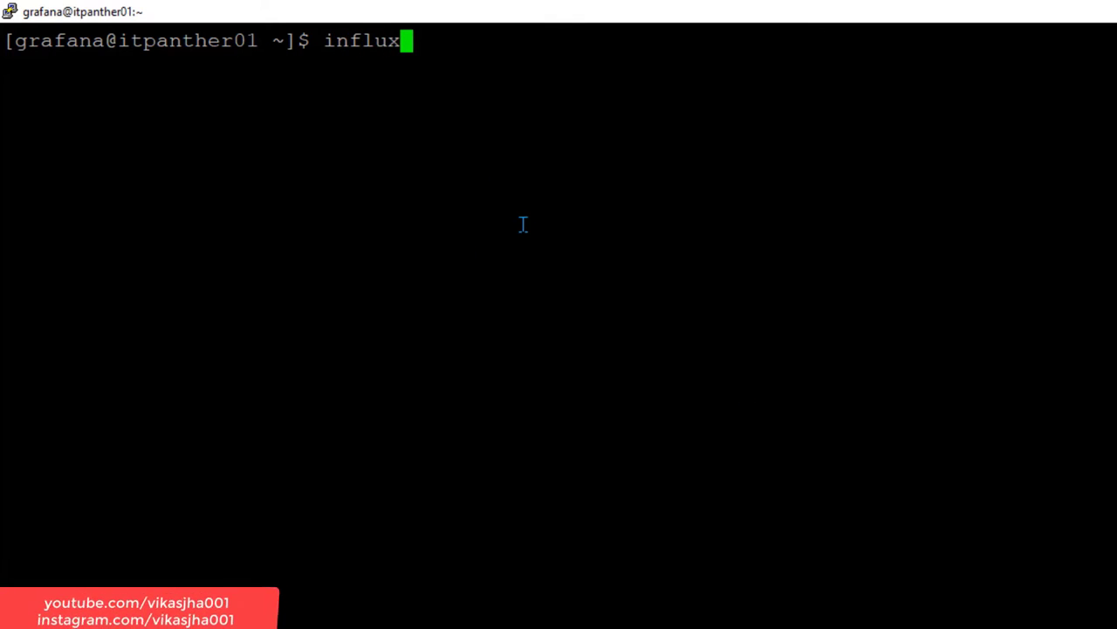
pyautogui.press('Return')
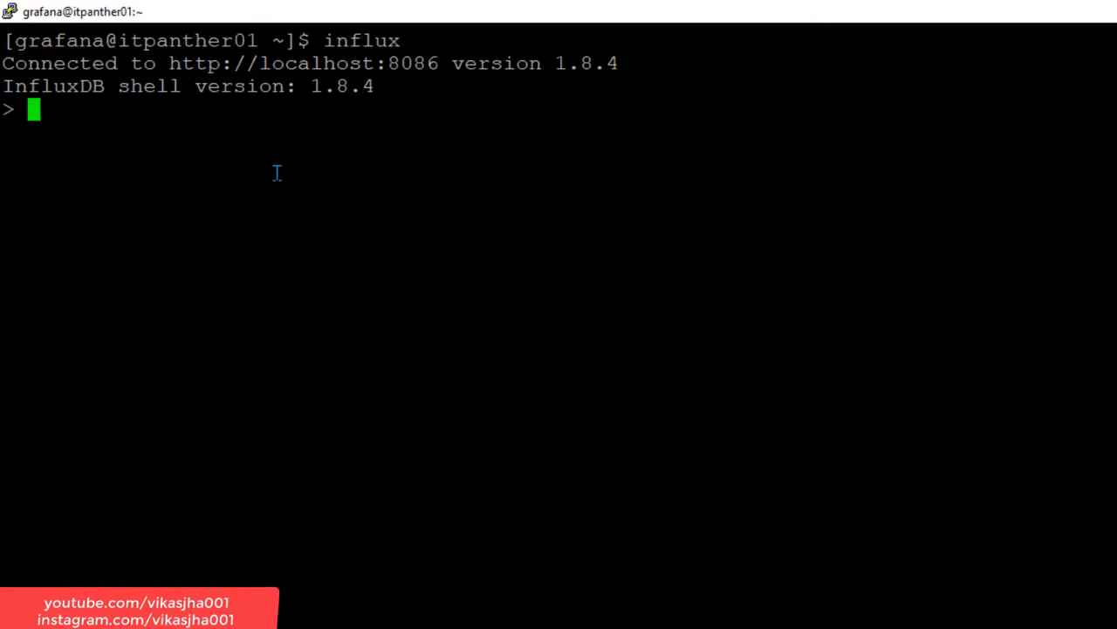
pyautogui.write('show databases')
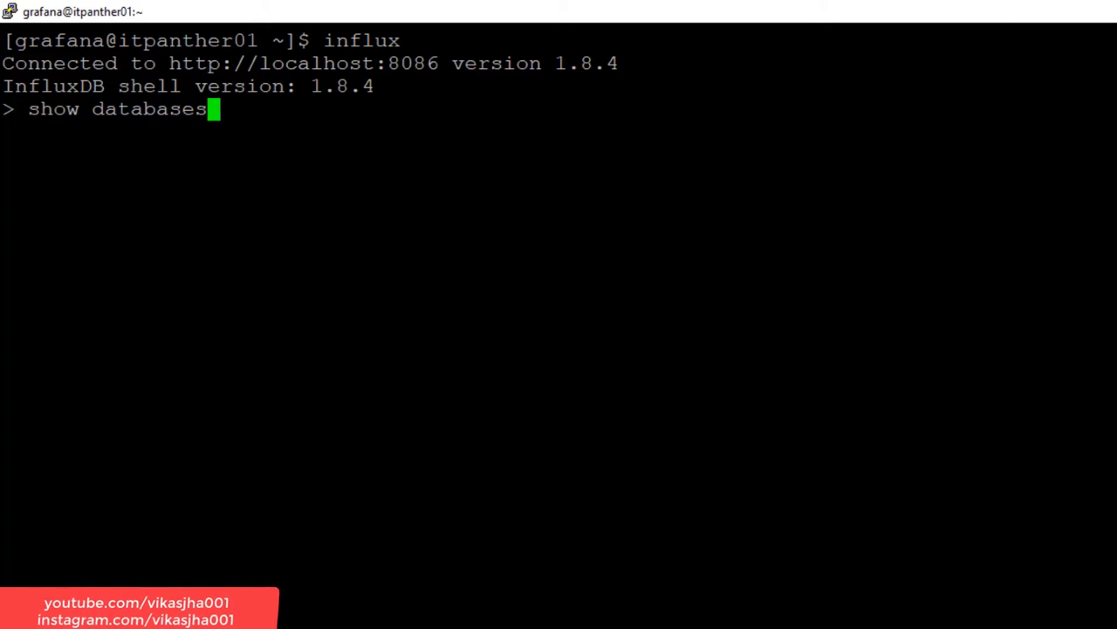
pyautogui.write(';')
pyautogui.press('Return')
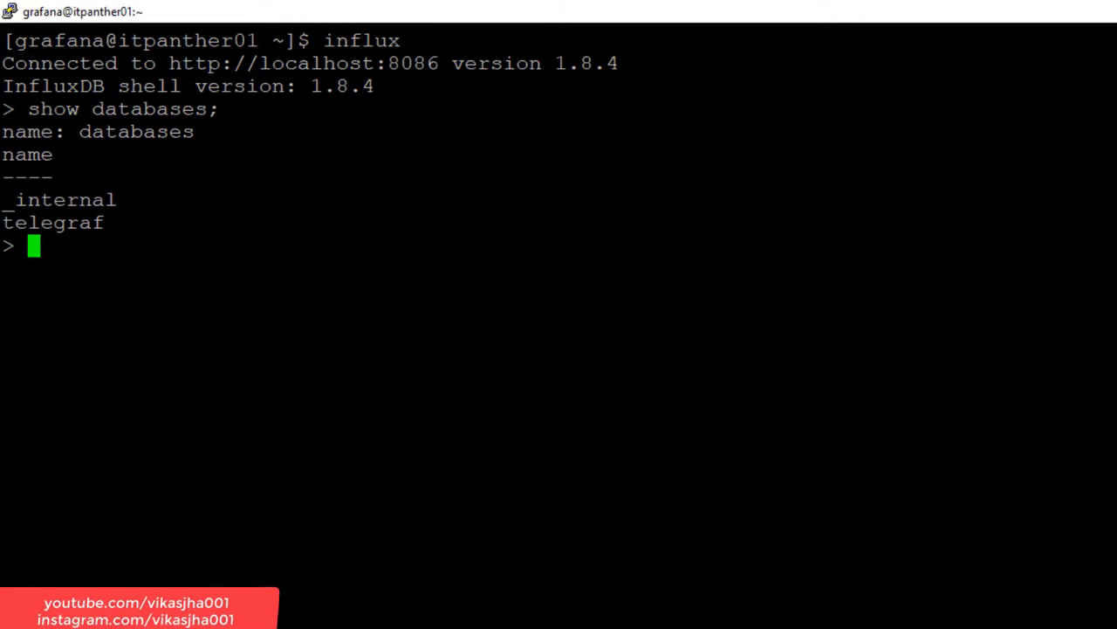
pyautogui.moveTo(335, 210); pyautogui.dragTo(150, 221)
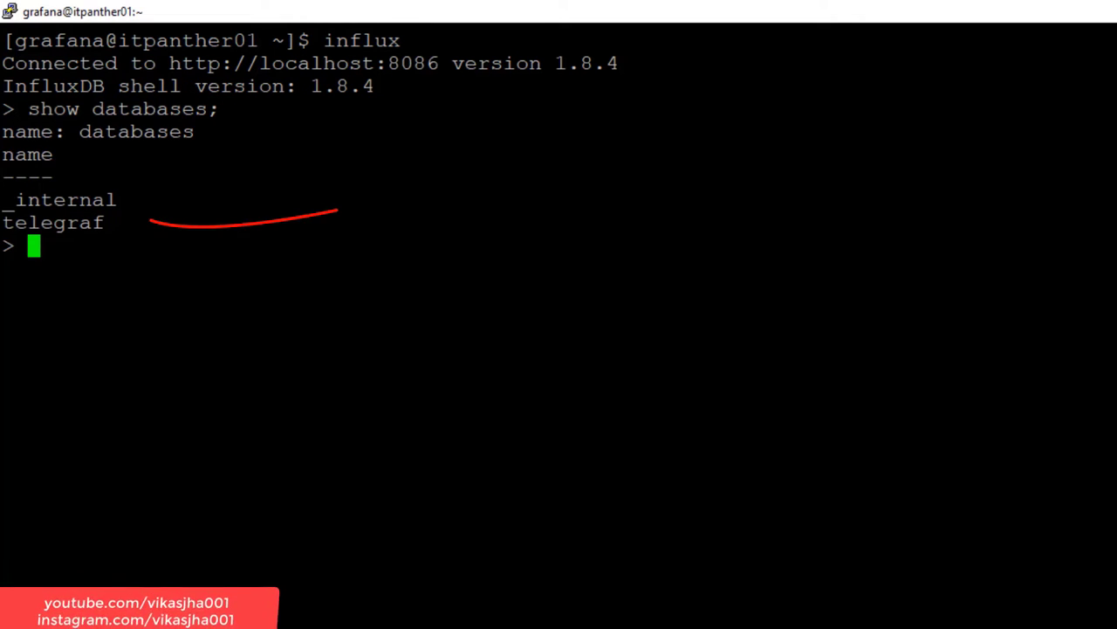
pyautogui.moveTo(212, 284); pyautogui.dragTo(203, 133)
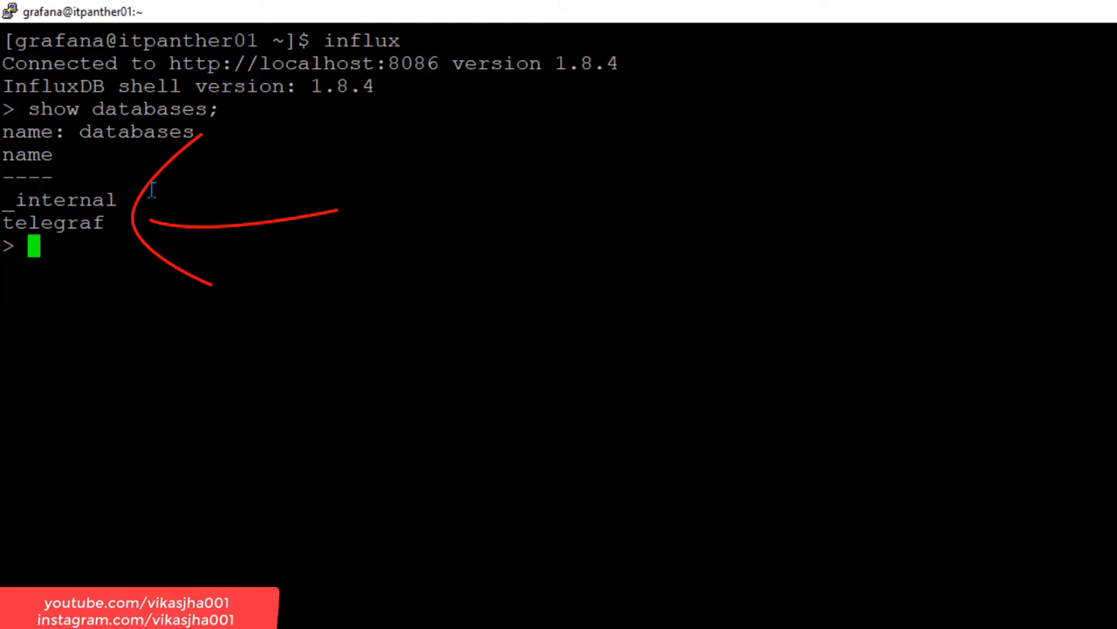
pyautogui.press('Escape')
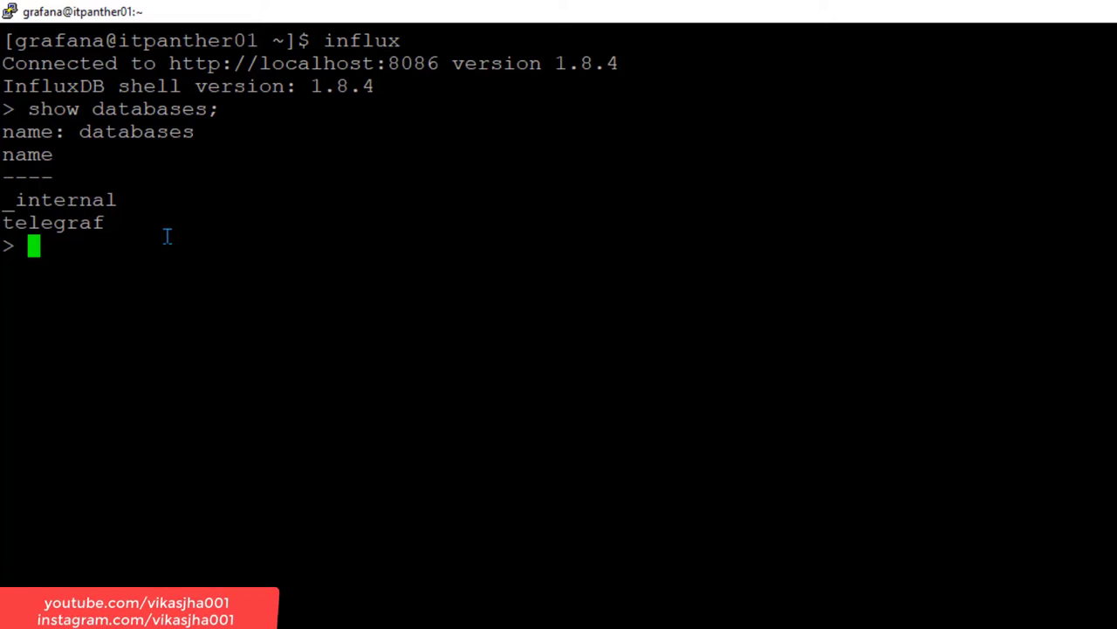
# - Select telegraf as the database to use in the InfluxDB shell
pyautogui.write('use tele')
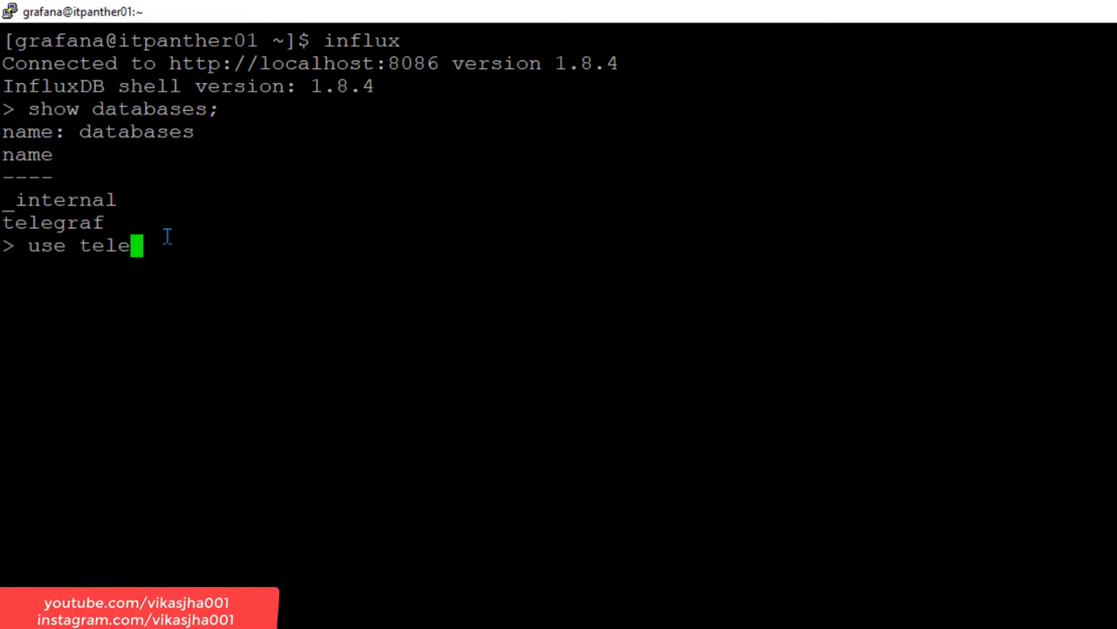
pyautogui.write('graf')
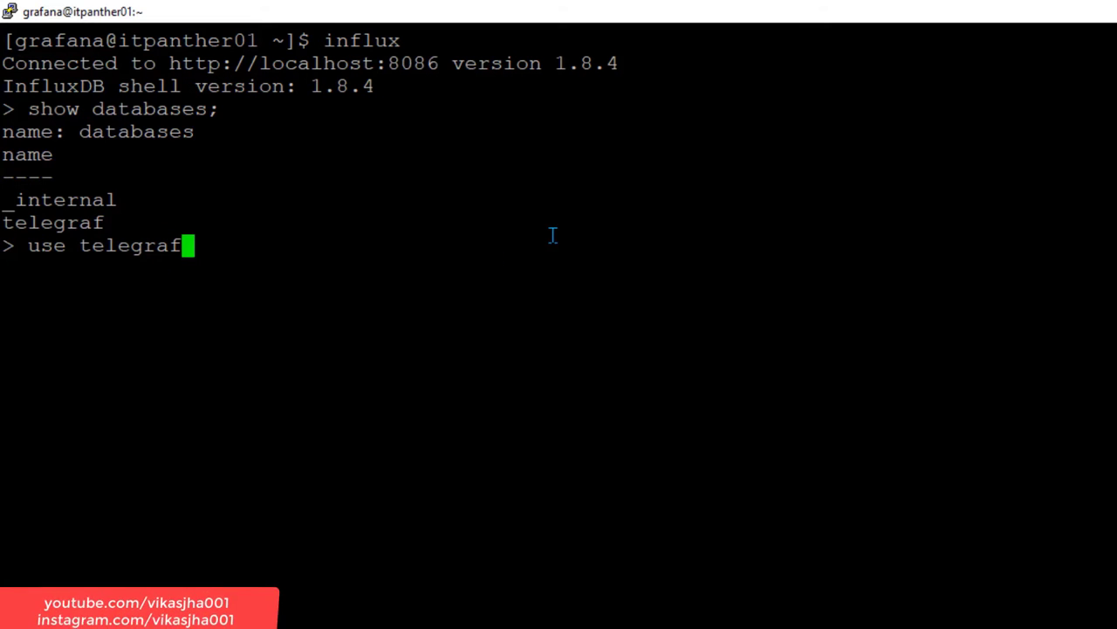
pyautogui.write(';')
pyautogui.press('Return')
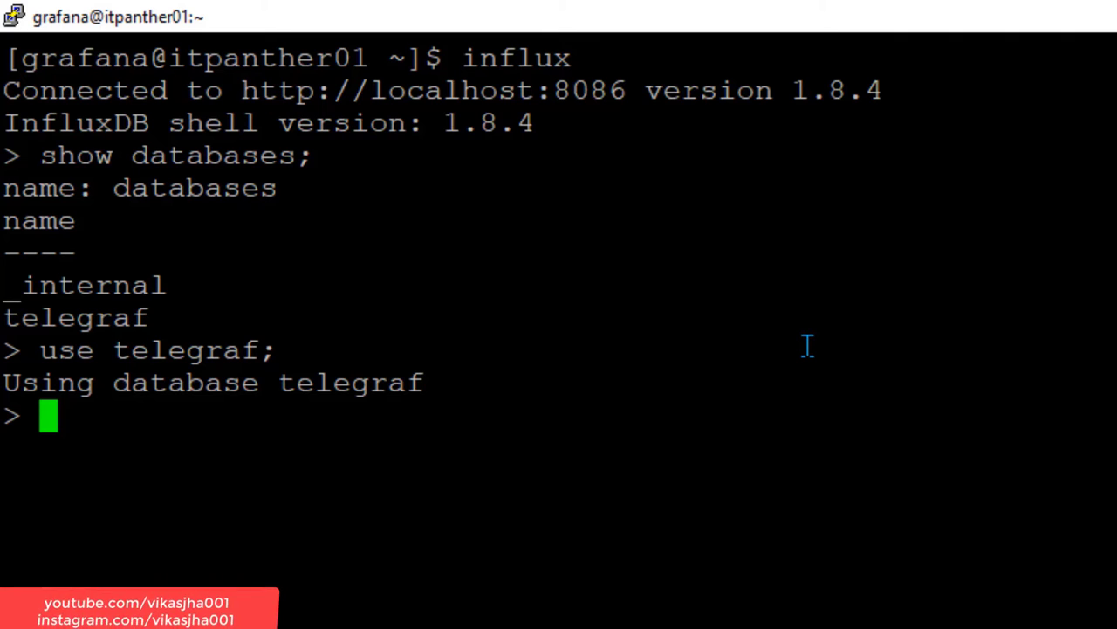
# - List the measurements stored in the telegraf database
pyautogui.write('show')
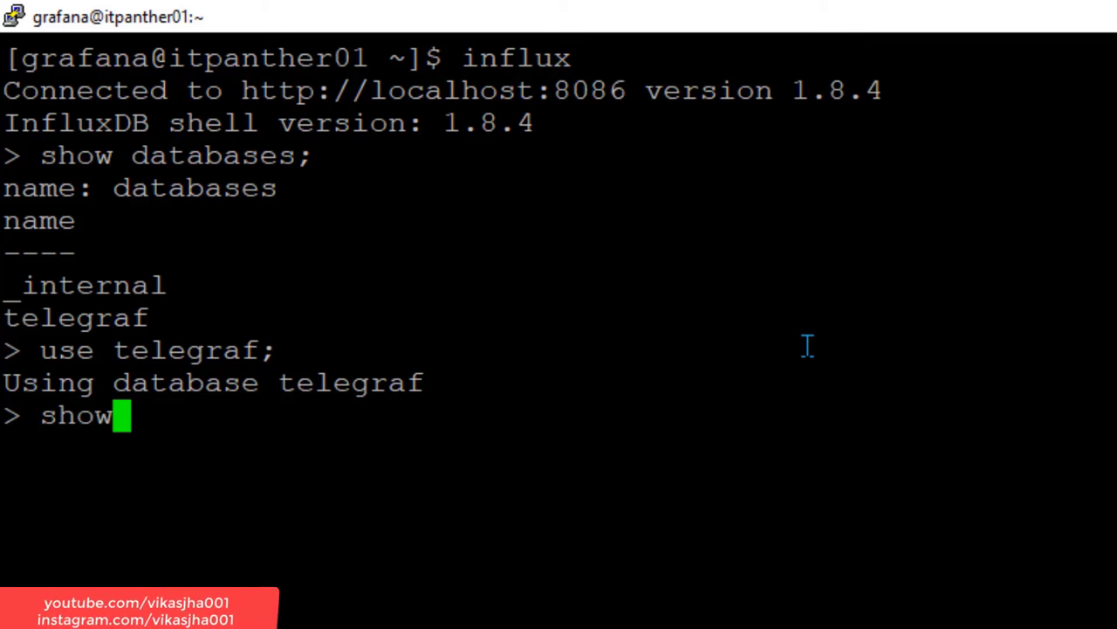
pyautogui.write(' measureme')
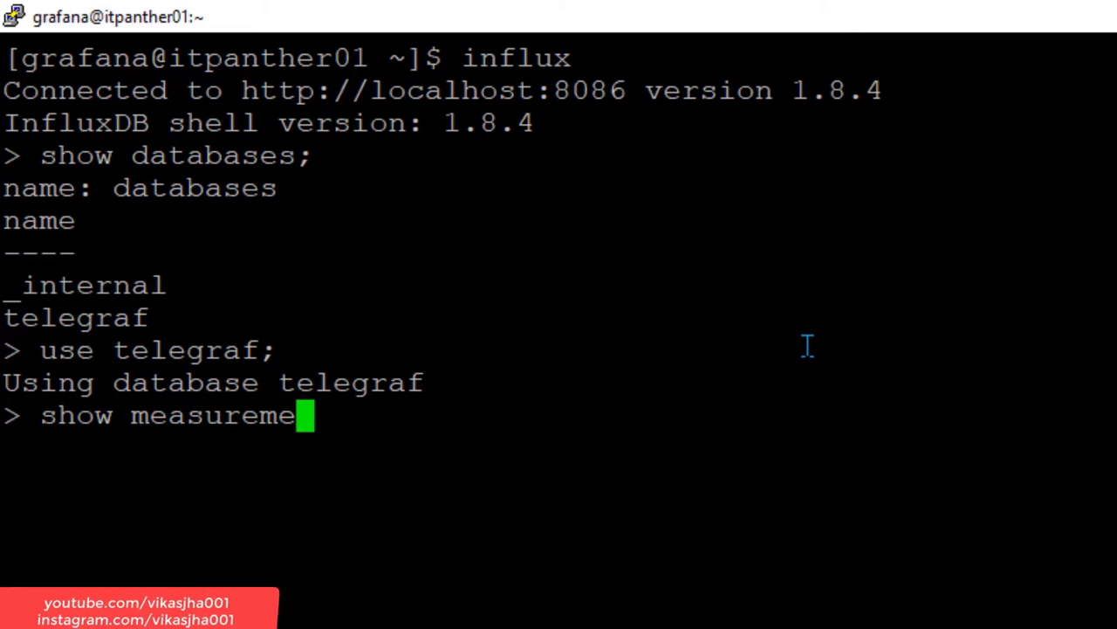
pyautogui.write('nts;')
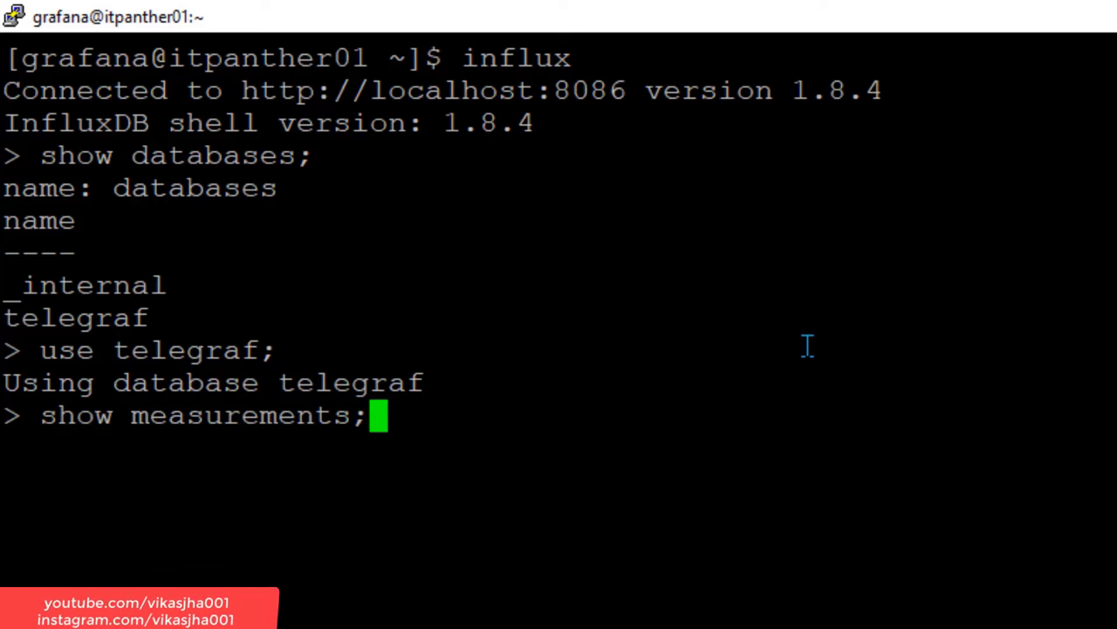
pyautogui.press('Return')
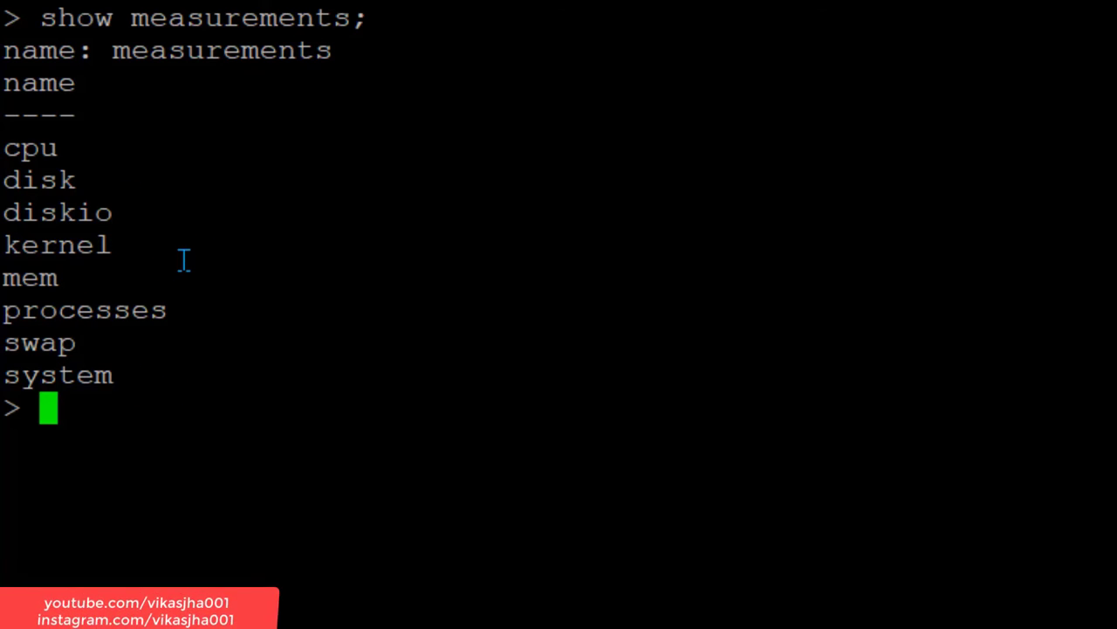
# - Query all fields from the cpu measurement with a limit of 5 rows, and exit the InfluxDB shell
pyautogui.write('select ')
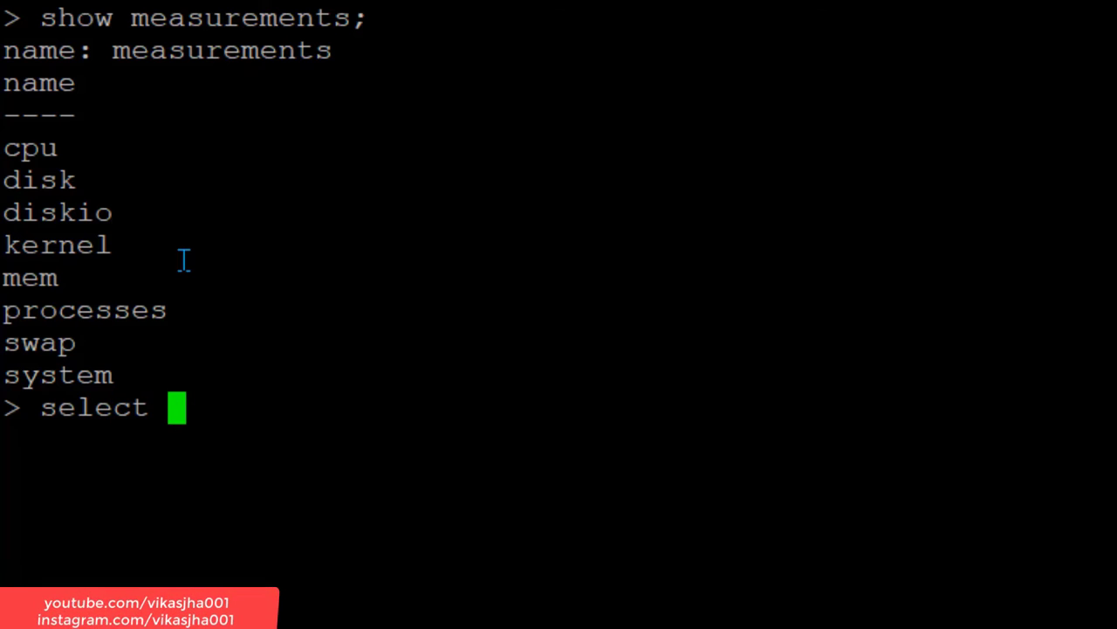
pyautogui.write('* from cpu')
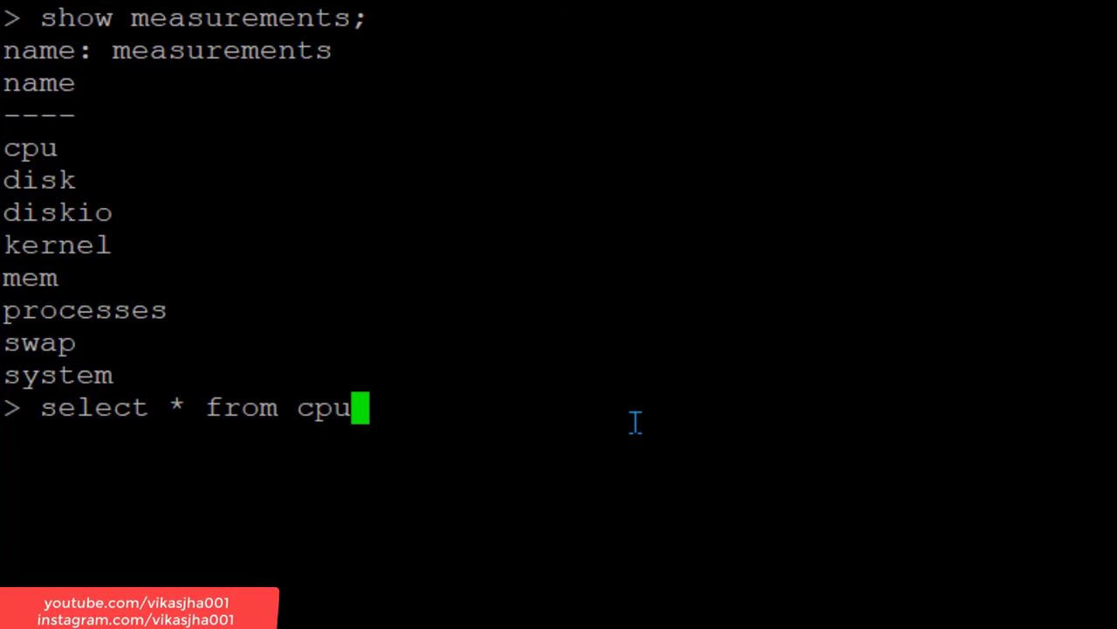
pyautogui.write('limit 5;')
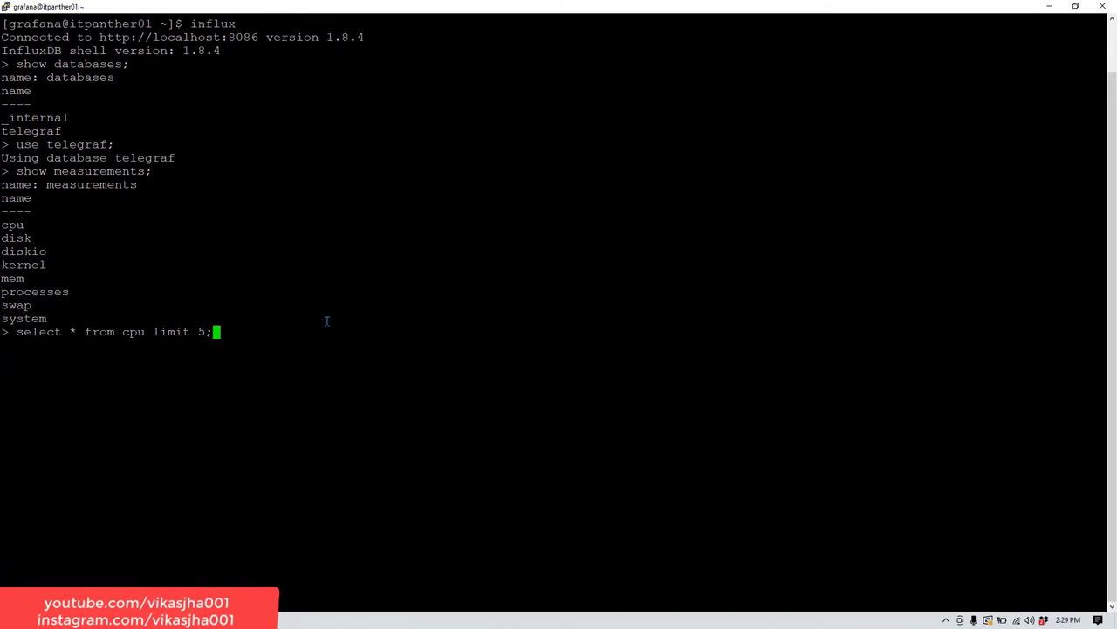
pyautogui.press('Return')
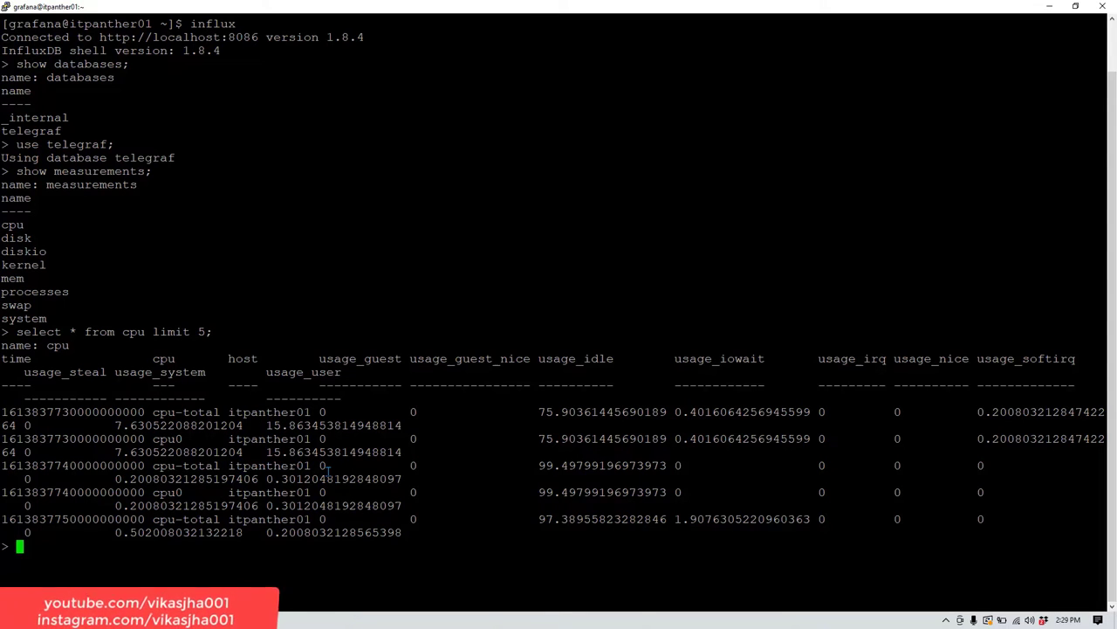
pyautogui.hotkey('ctrl', 'd')
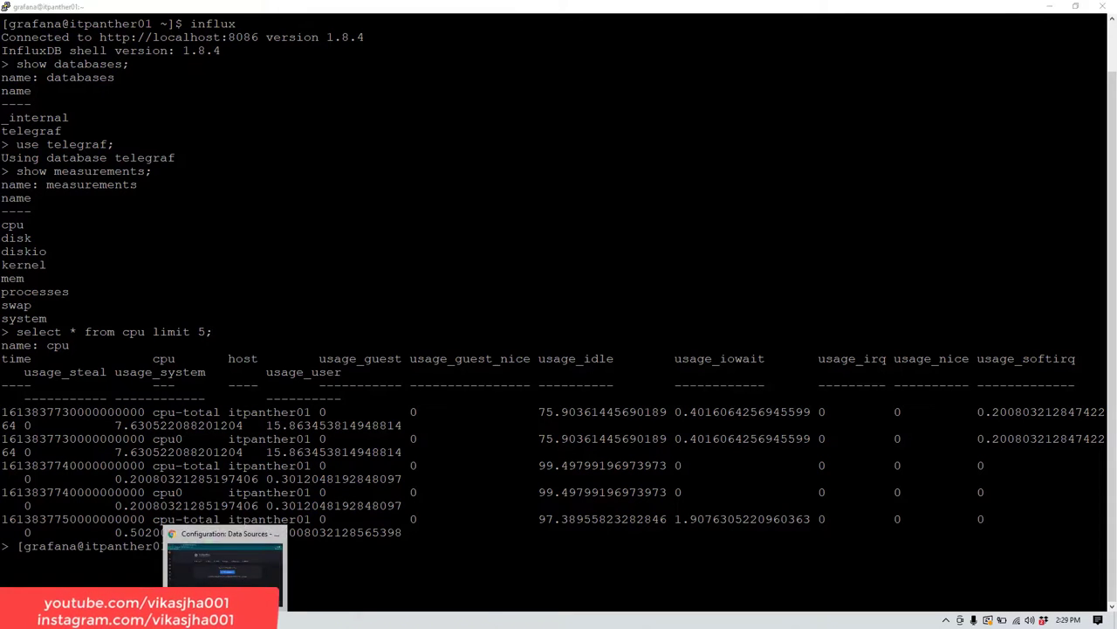
pyautogui.click(270, 603)
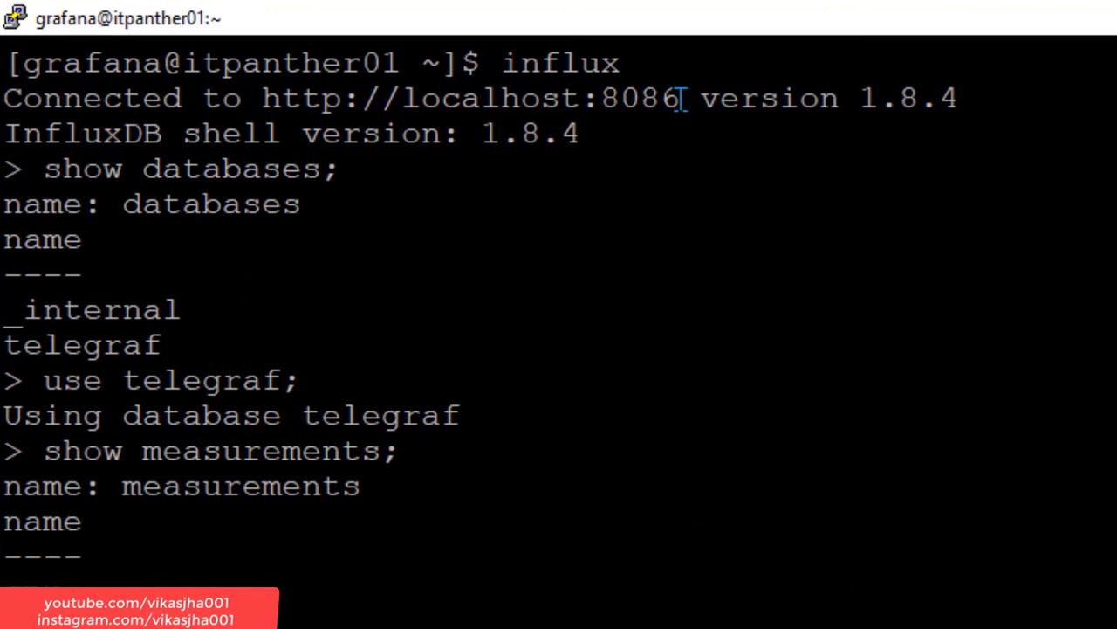
# - Check the port number in the InfluxDB connection address shown in the terminal
pyautogui.moveTo(680, 98); pyautogui.dragTo(602, 98)
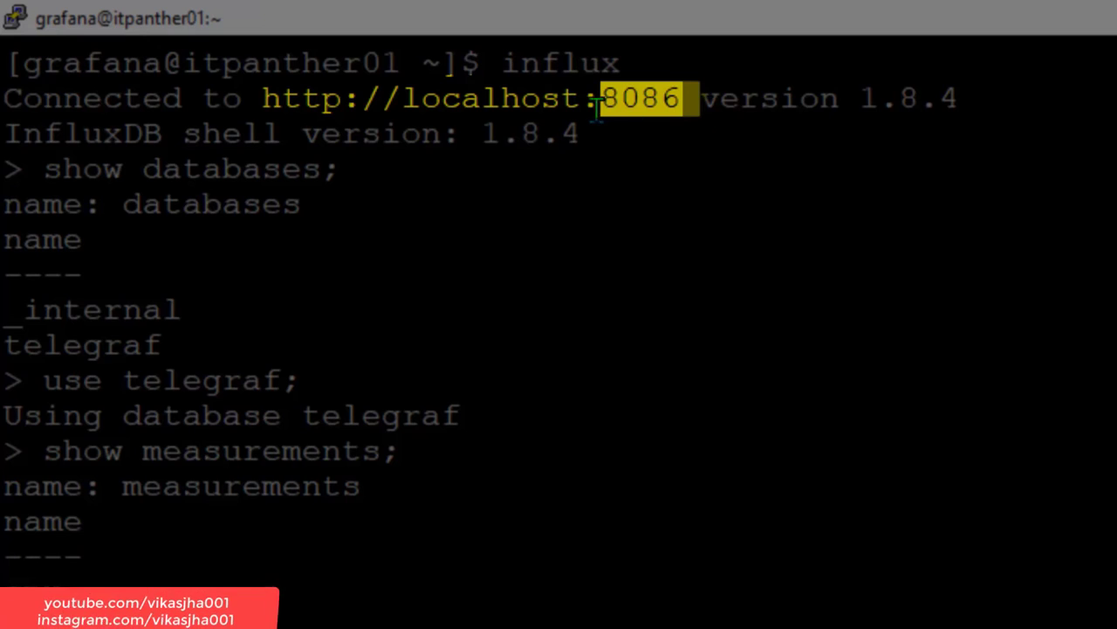
pyautogui.click(545, 93)
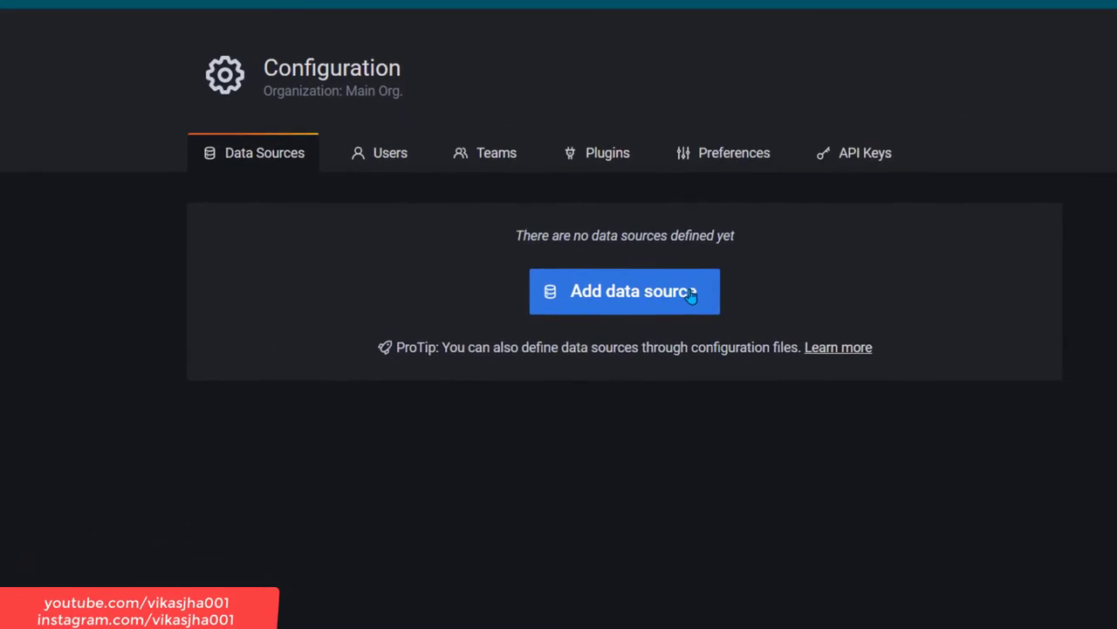
# - In Grafana, start adding a data source, try filtering the types by "influx", and clear the filter
pyautogui.click(829, 382)
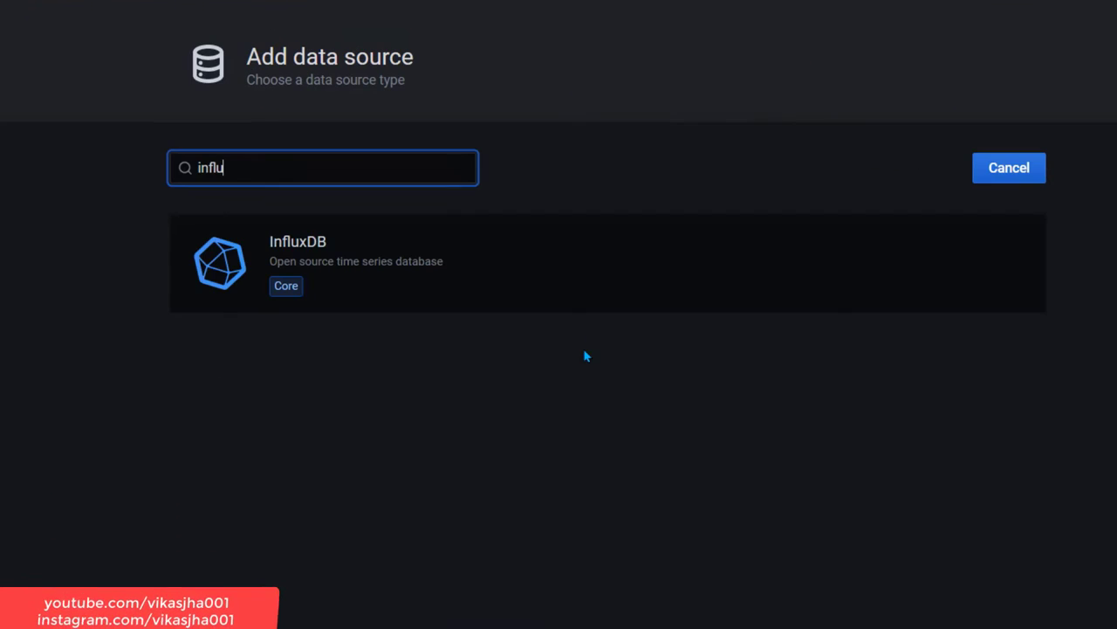
pyautogui.hotkey('ctrl', 'a')
pyautogui.moveTo(759, 266)
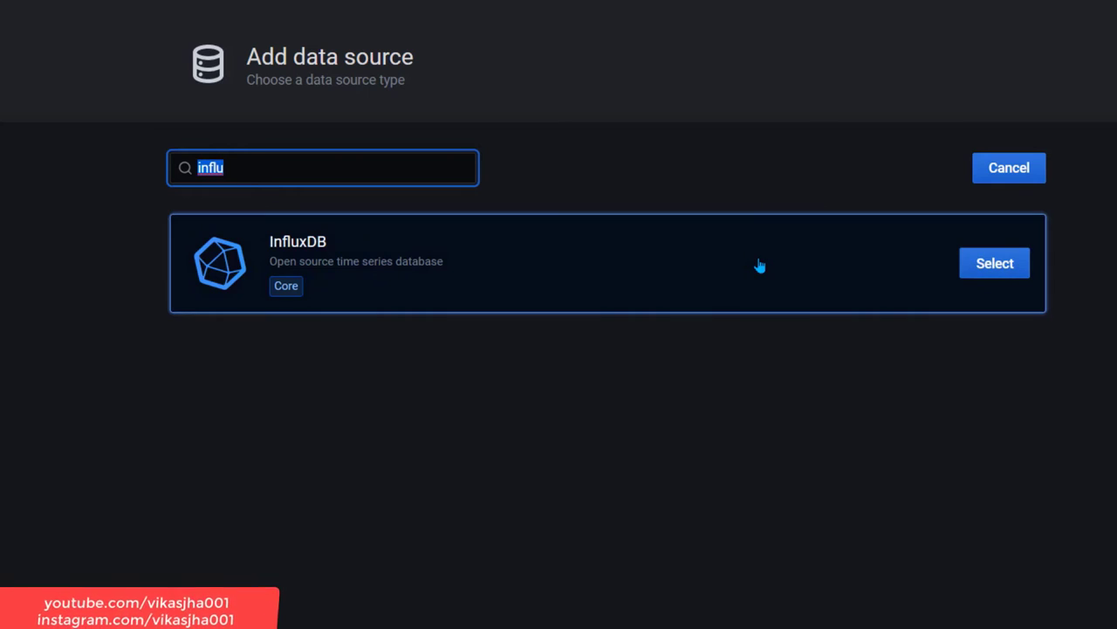
pyautogui.write('influx')
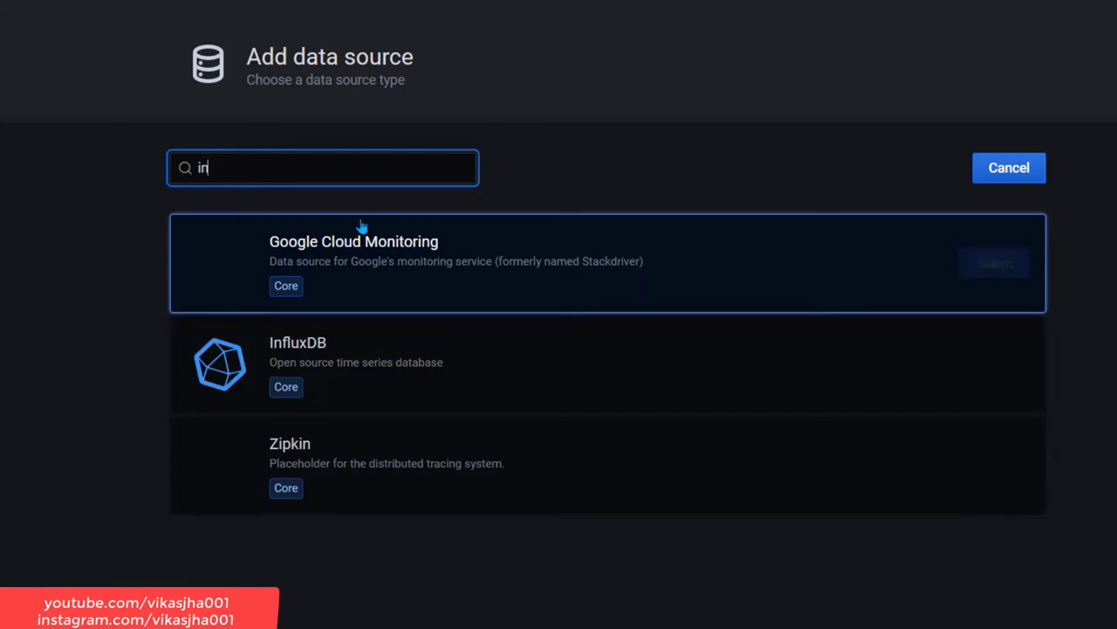
pyautogui.press('BackSpace')
pyautogui.press('BackSpace')
pyautogui.press('BackSpace')
pyautogui.press('BackSpace')
pyautogui.press('BackSpace')
pyautogui.press('BackSpace')
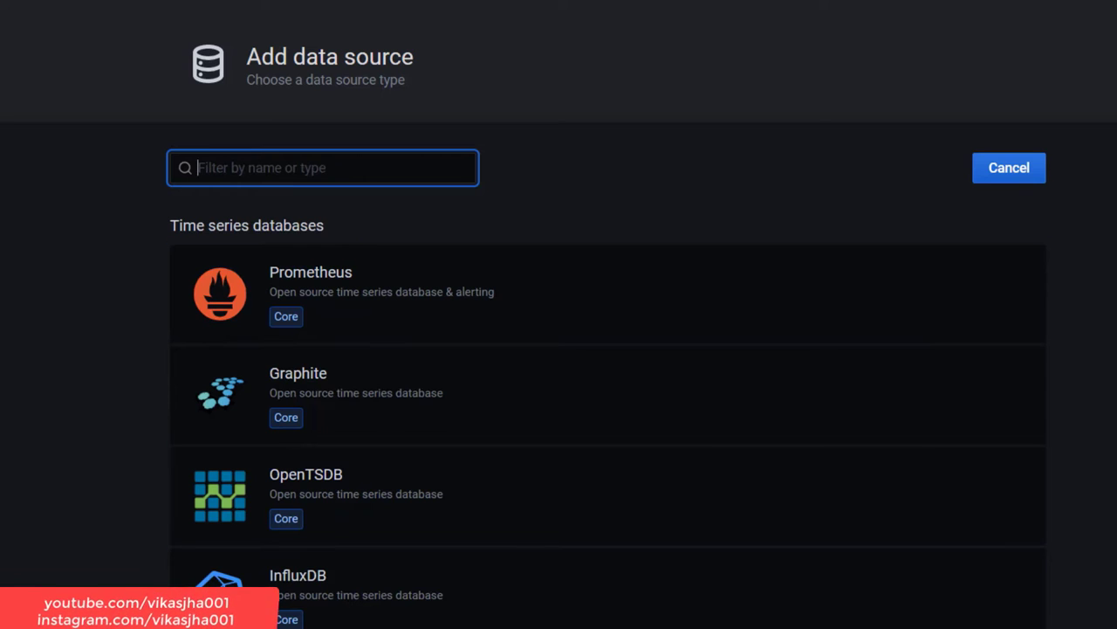
# - Look through the full list of available data source types, from time series databases to the Others category
pyautogui.click(1098, 403)
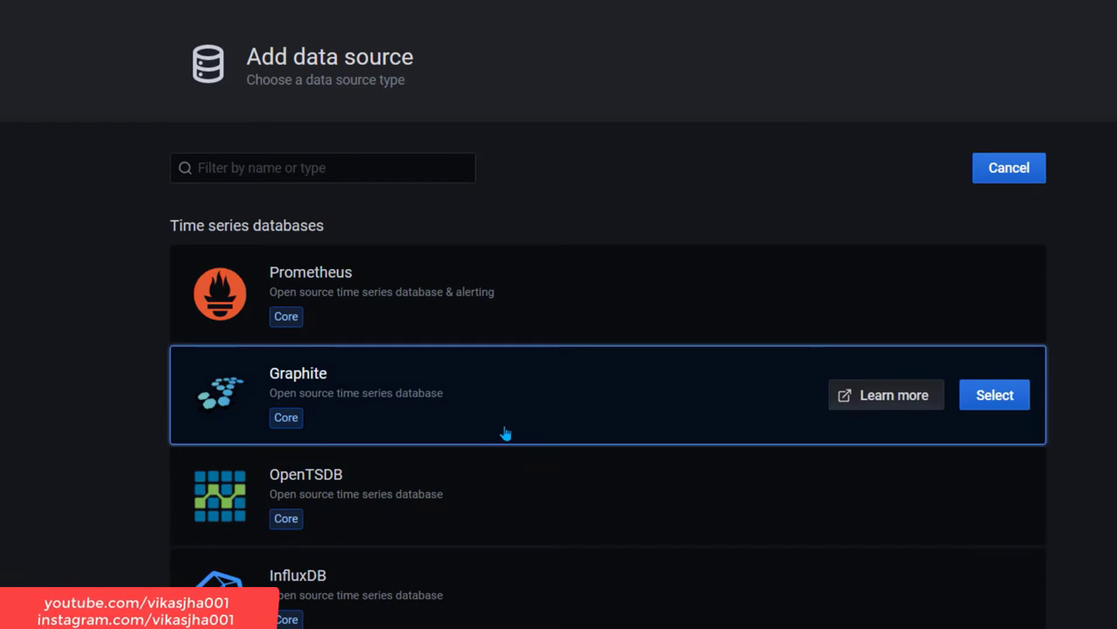
pyautogui.scroll(-5, 506, 375)
pyautogui.scroll(-8, 504, 441)
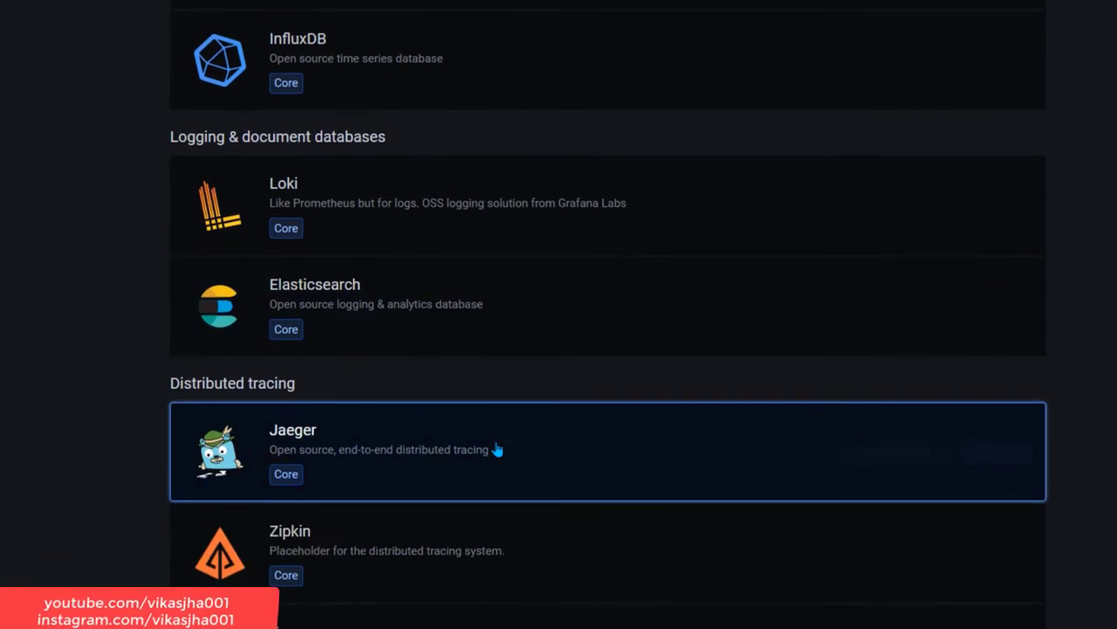
pyautogui.scroll(-7, 487, 456)
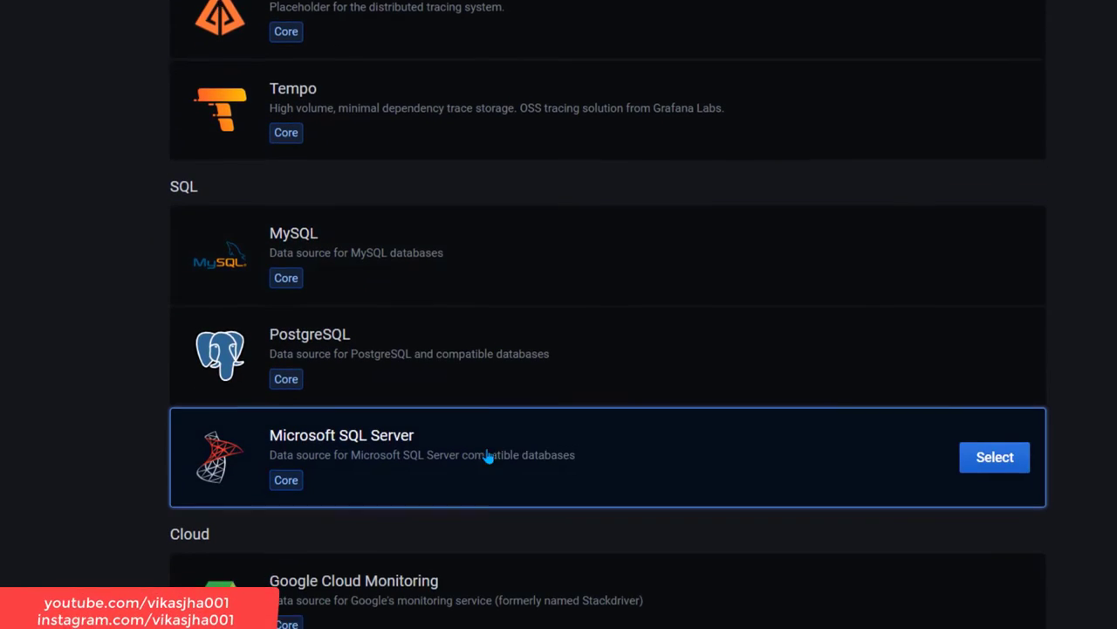
pyautogui.scroll(-10, 487, 456)
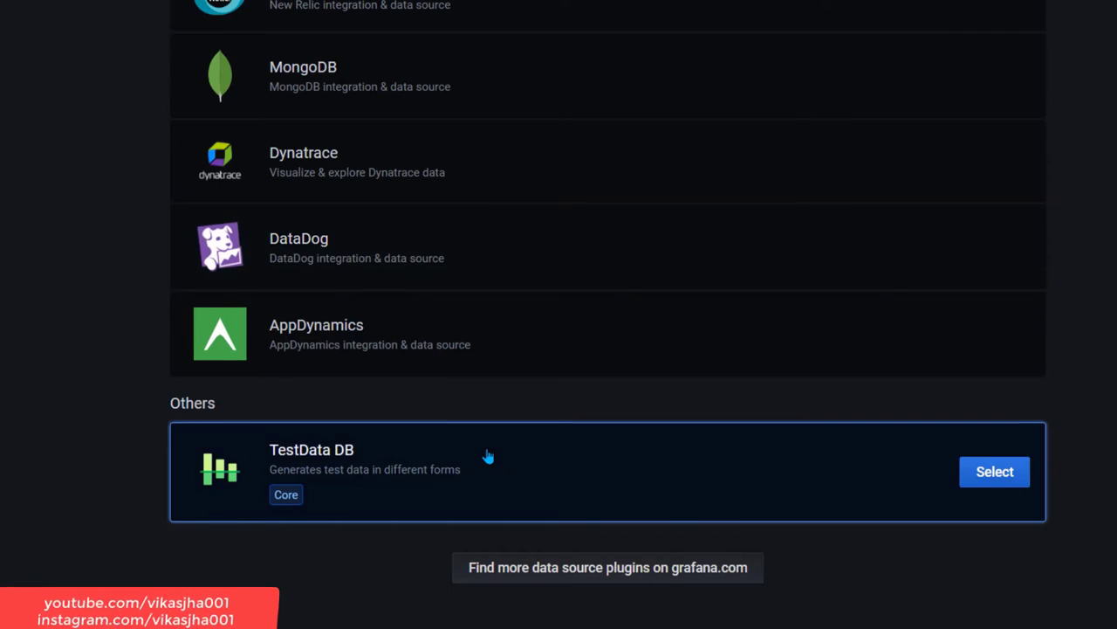
pyautogui.scroll(20, 487, 455)
pyautogui.scroll(5, 470, 460)
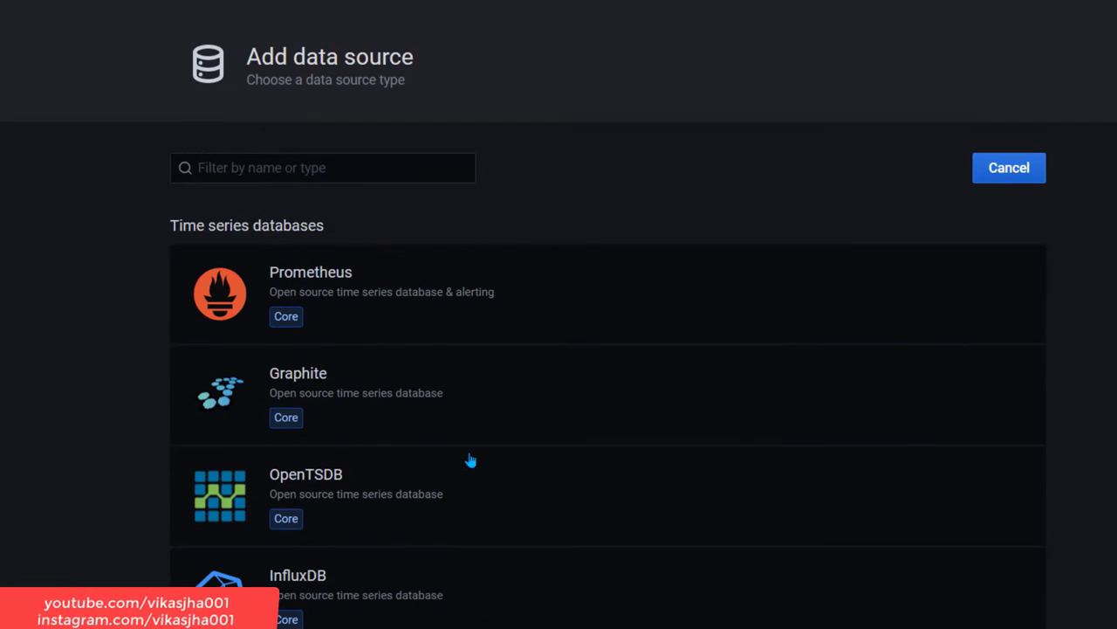
# - Filter the data source types by "influx" and select InfluxDB
pyautogui.click(339, 167)
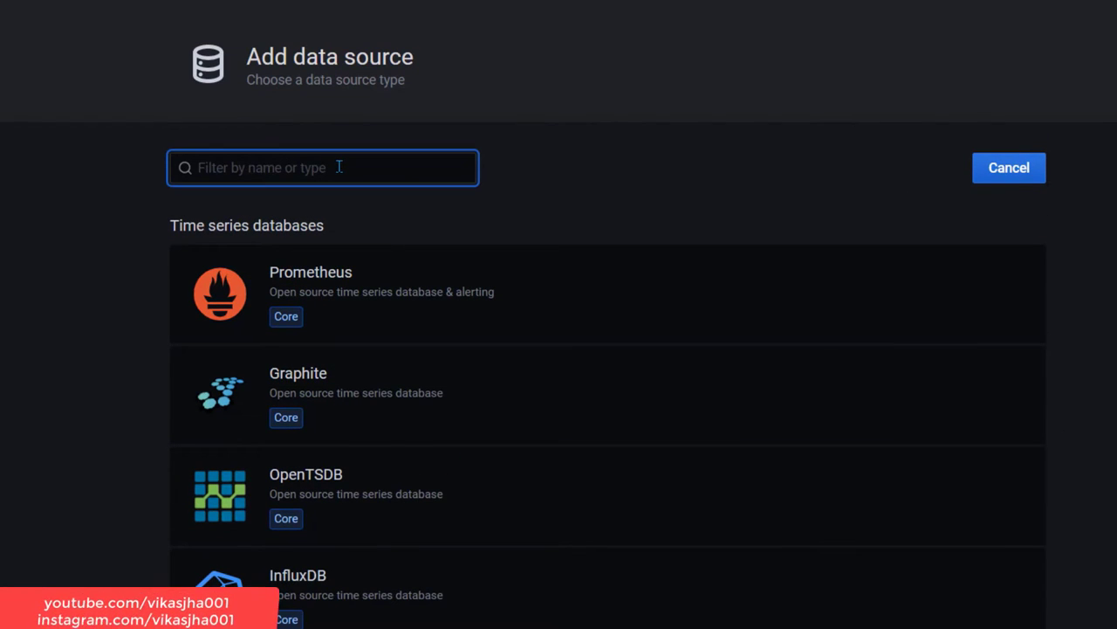
pyautogui.write('influx')
pyautogui.moveTo(604, 249)
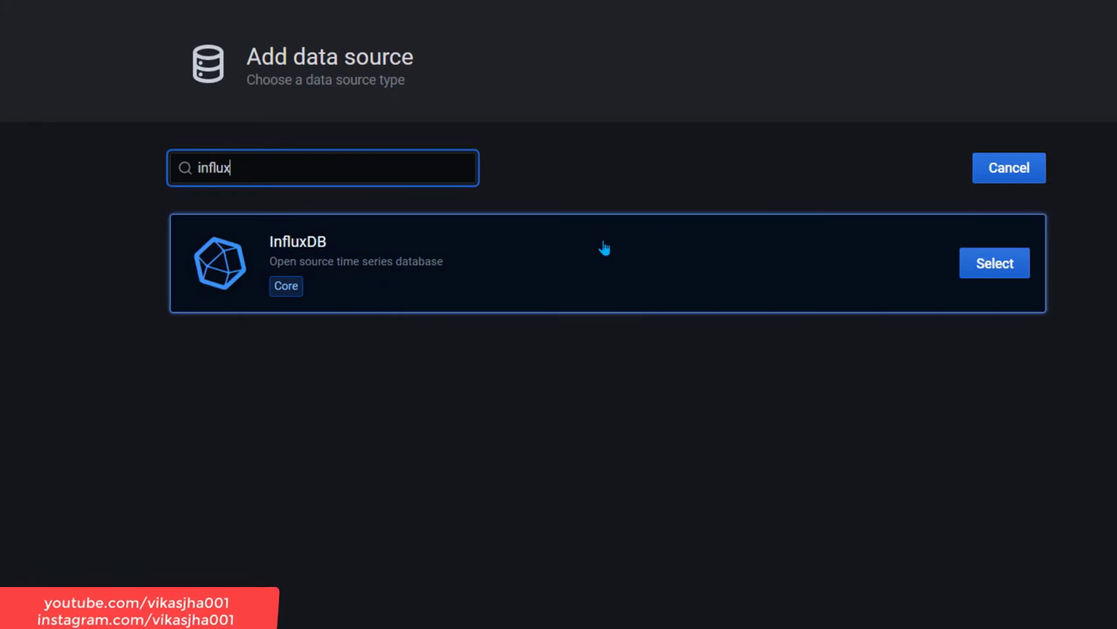
pyautogui.click(1000, 265)
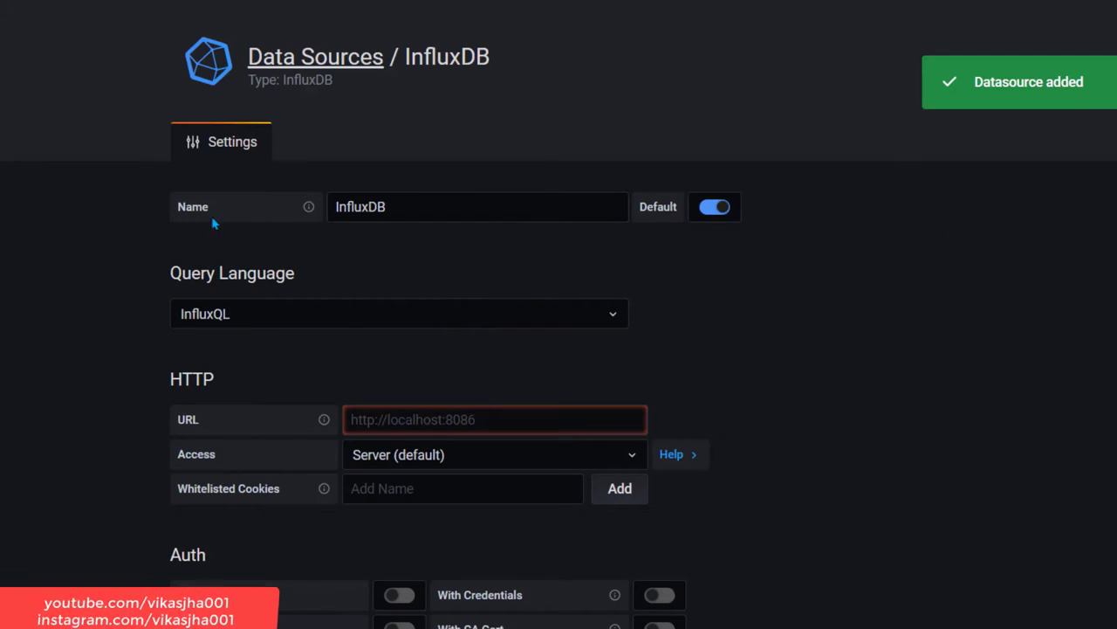
# - Name the InfluxDB data source InfluxDB_Primary
pyautogui.click(409, 210)
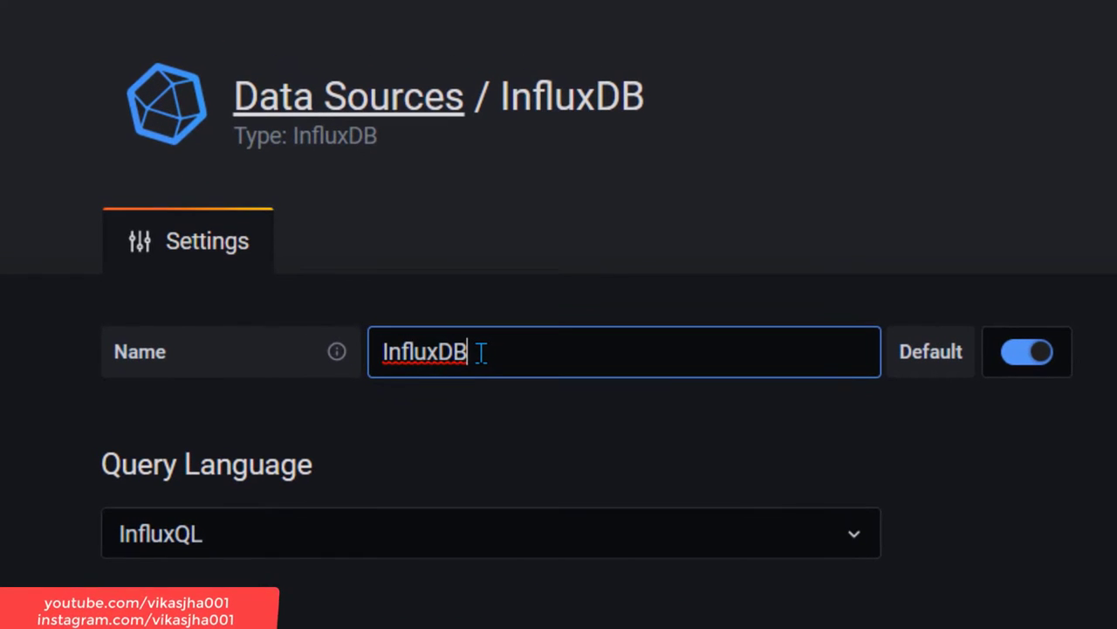
pyautogui.write('_Primary')
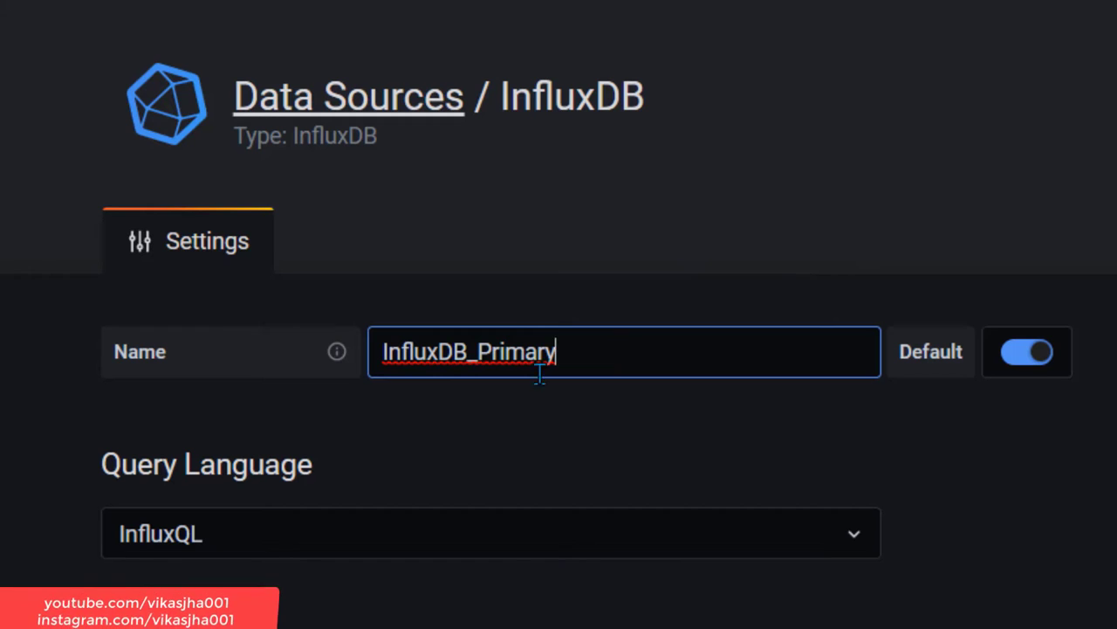
pyautogui.click(431, 414)
pyautogui.scroll(-2, 665, 430)
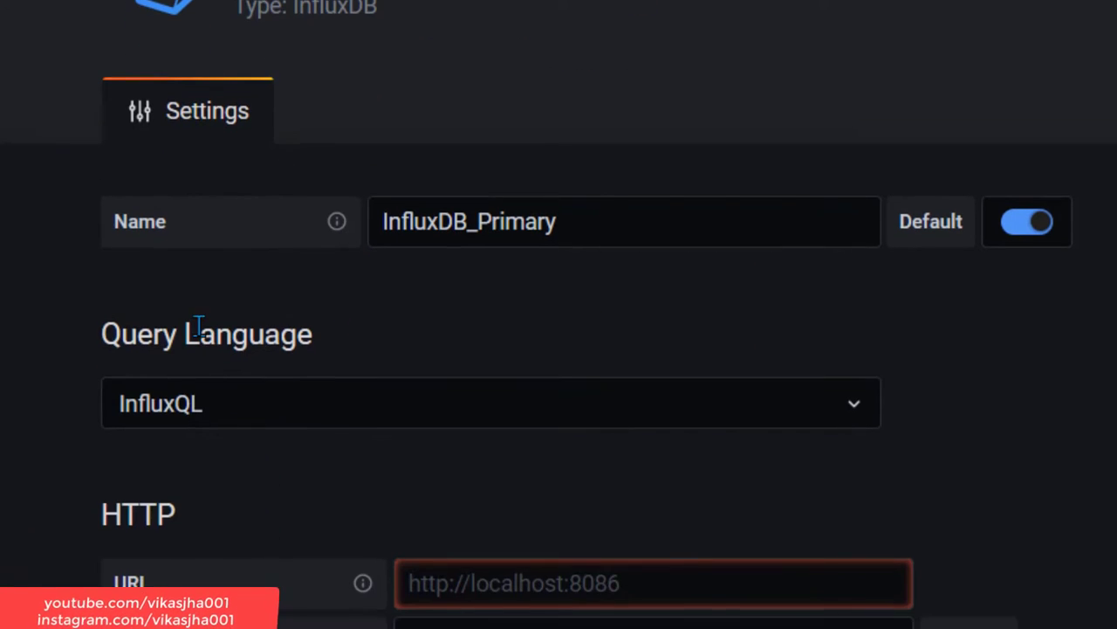
pyautogui.click(504, 415)
pyautogui.click(1011, 393)
pyautogui.scroll(-4, 1031, 533)
pyautogui.moveTo(362, 440)
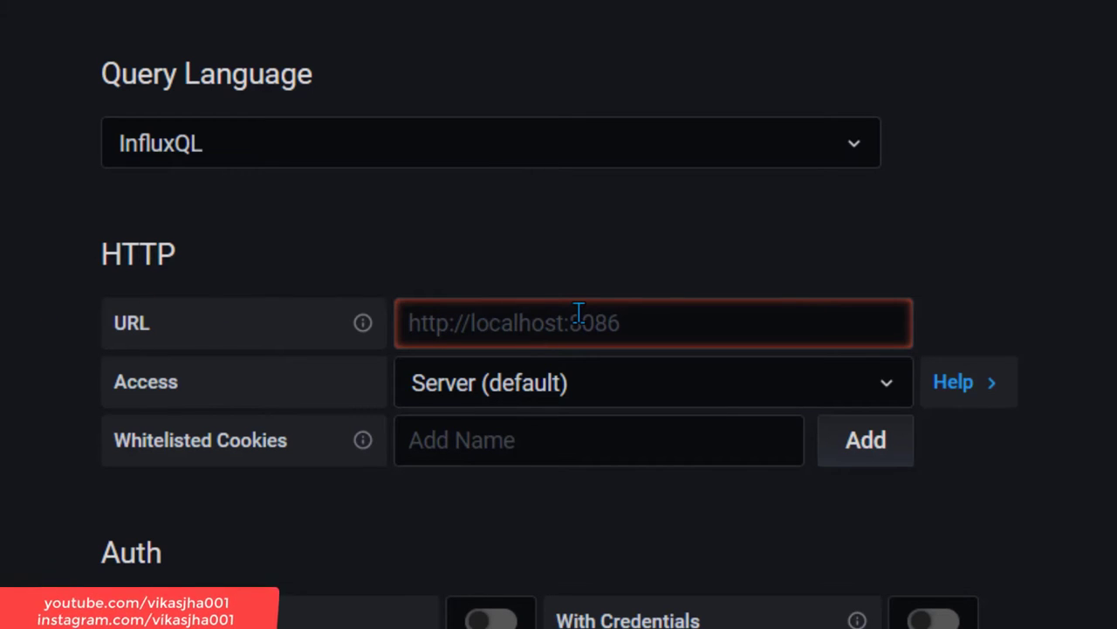
pyautogui.click(666, 322)
pyautogui.write('ht')
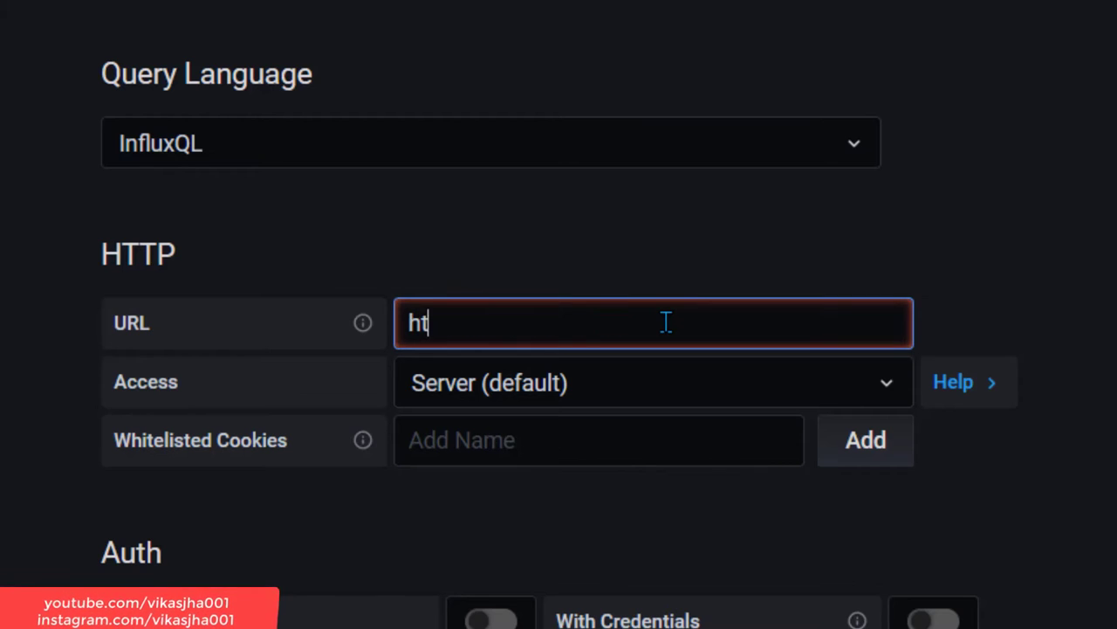
pyautogui.write('tp://local')
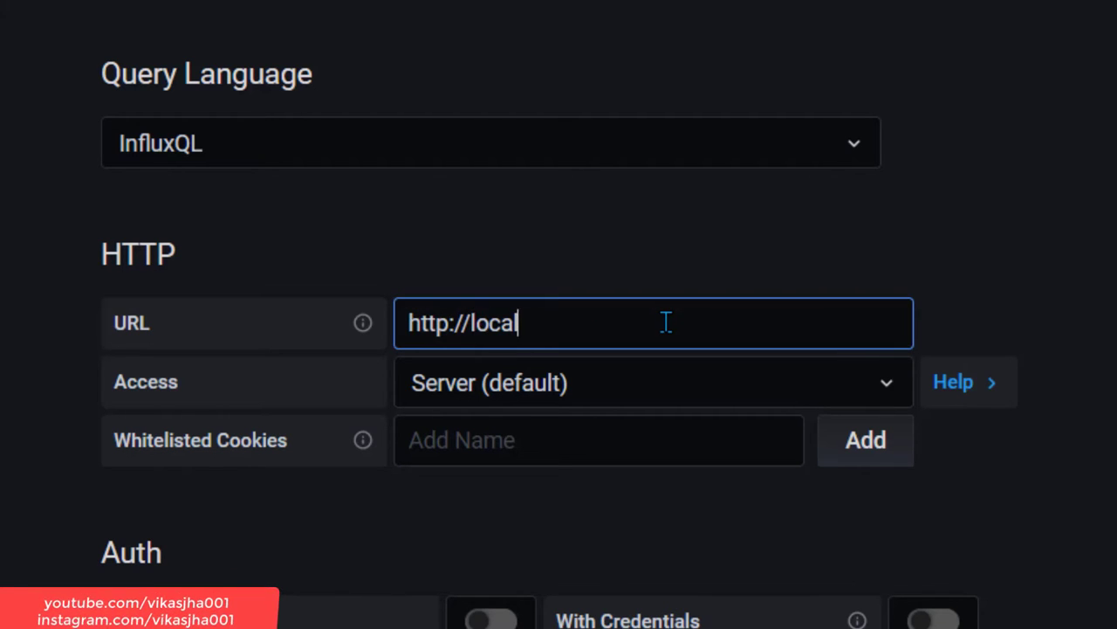
pyautogui.write('host:8086')
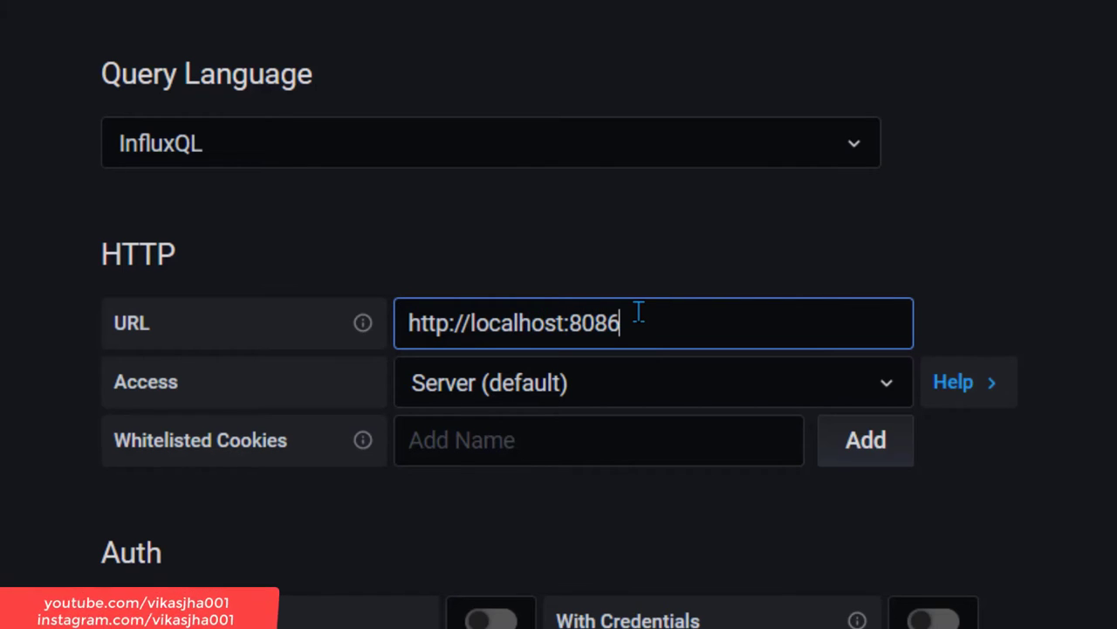
pyautogui.doubleClick(520, 324)
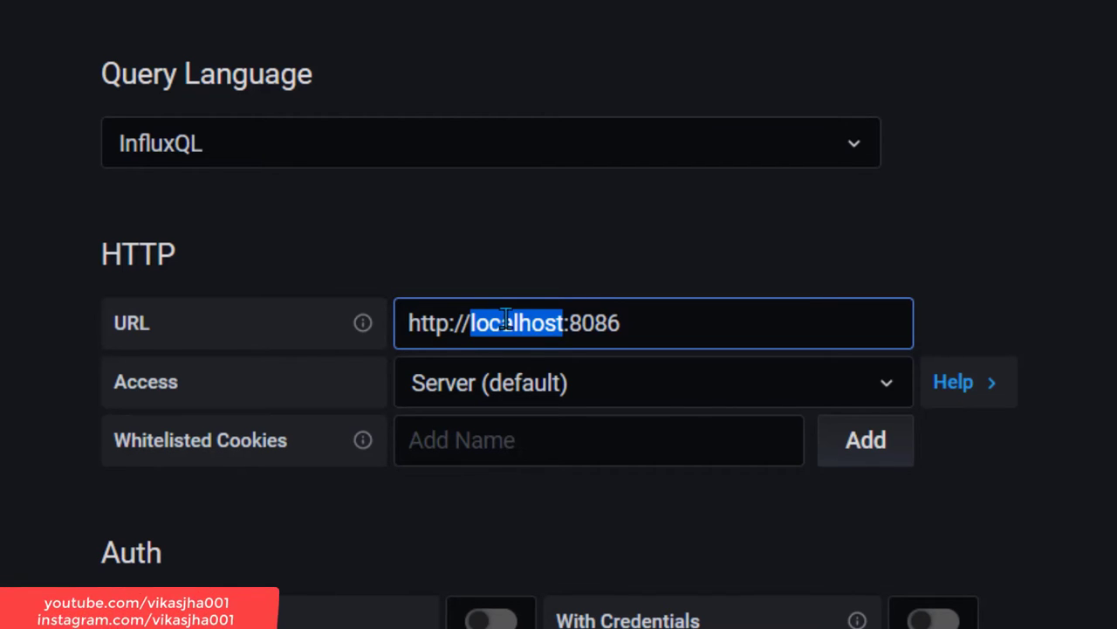
pyautogui.click(1018, 279)
# - Set the database in the InfluxDB details to telegraf
pyautogui.scroll(-3, 671, 270)
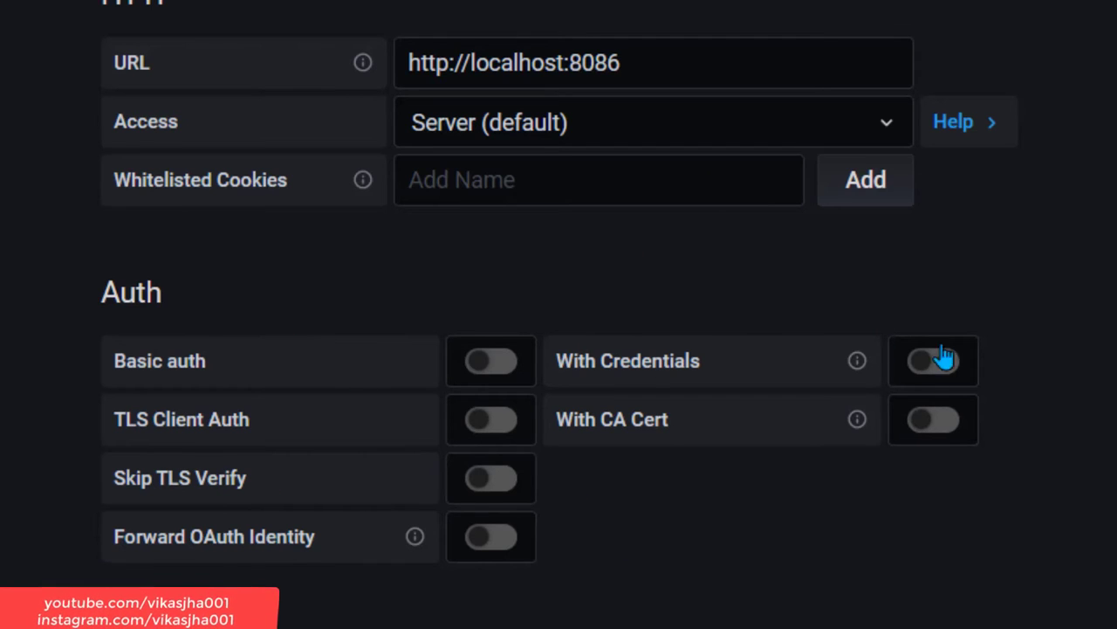
pyautogui.scroll(-3, 750, 454)
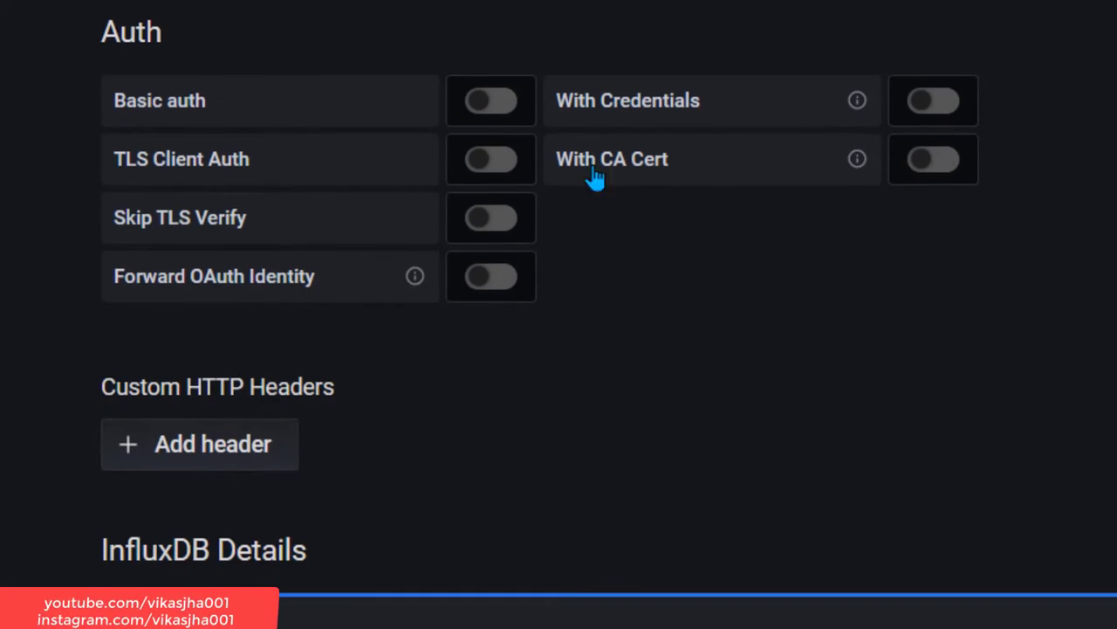
pyautogui.scroll(-3, 663, 483)
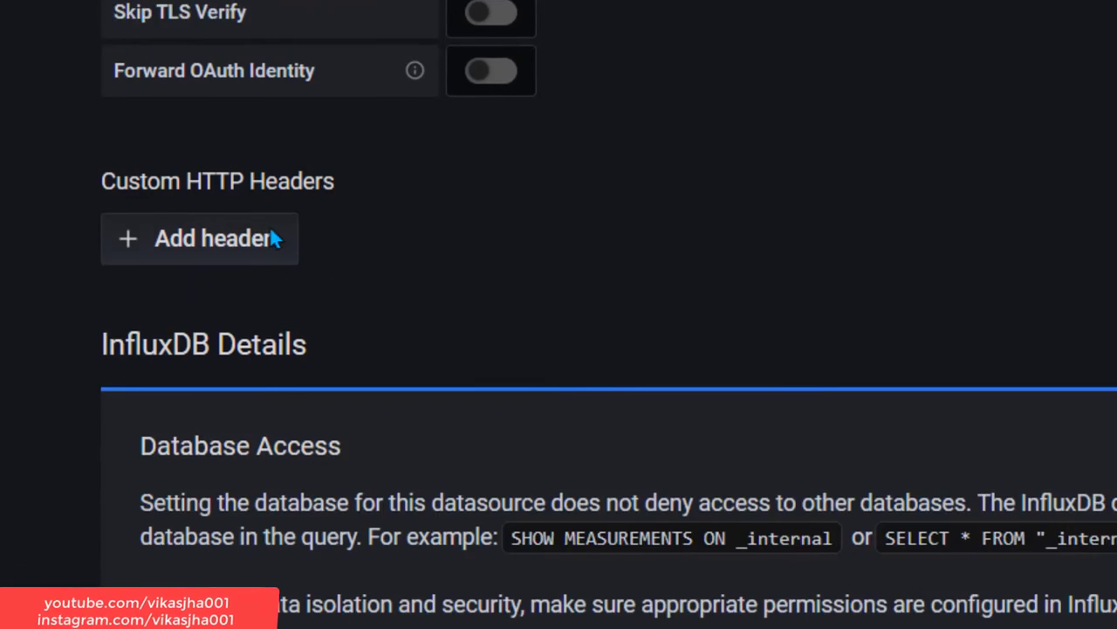
pyautogui.scroll(-5, 585, 77)
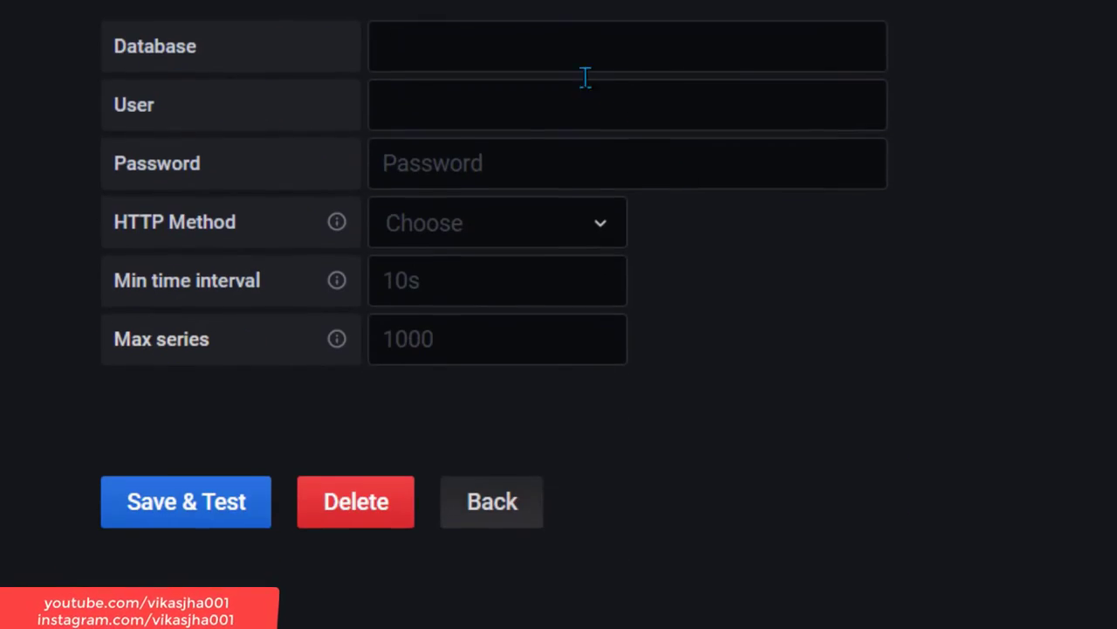
pyautogui.click(578, 56)
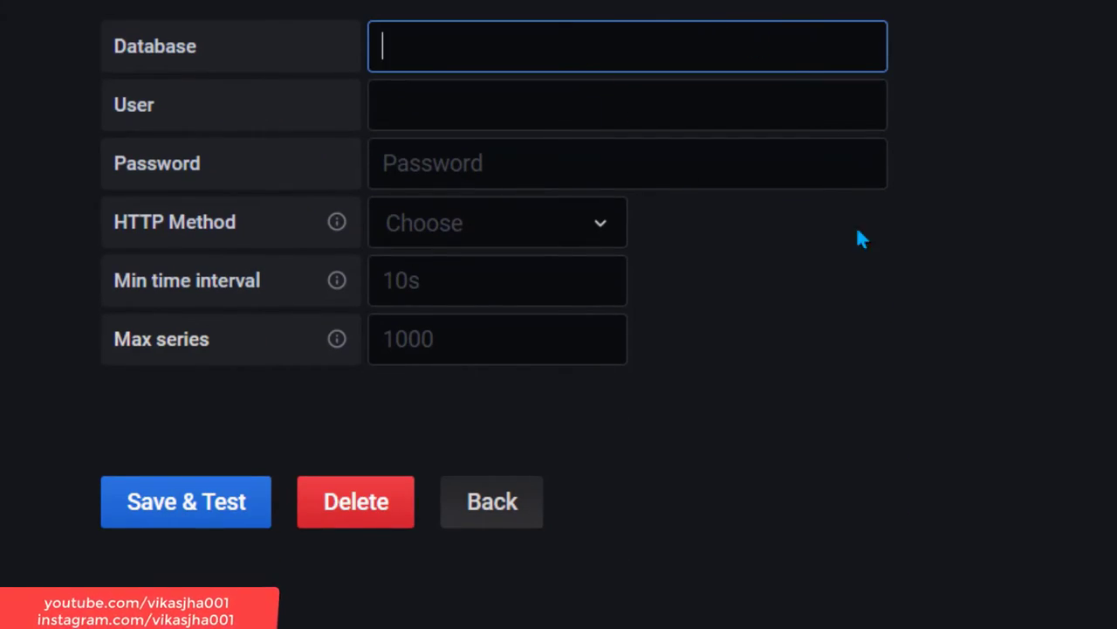
pyautogui.press('Escape')
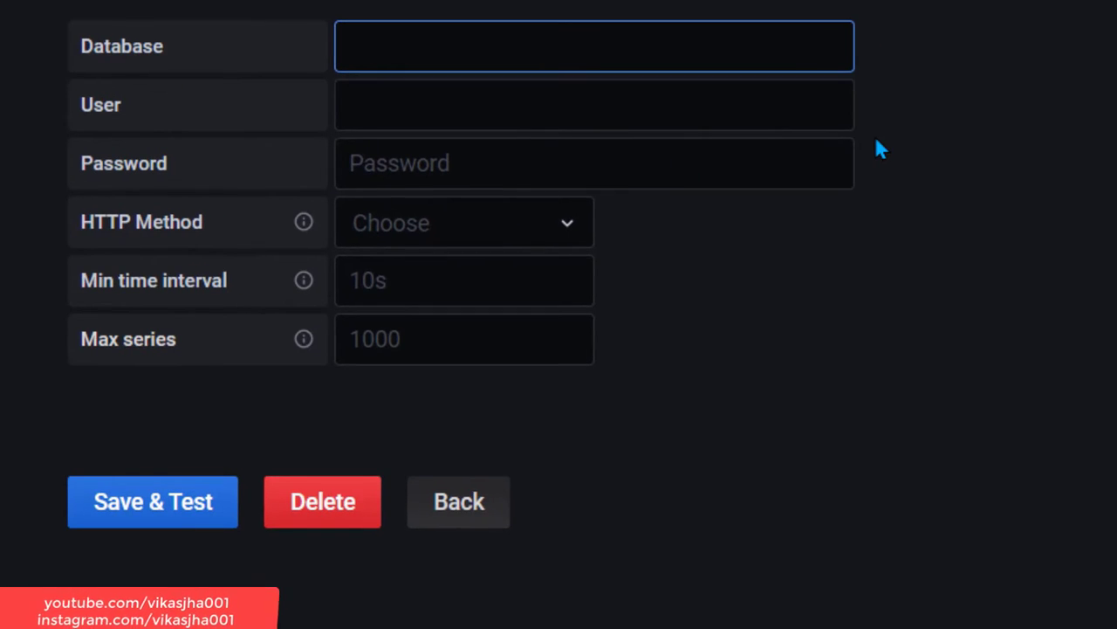
pyautogui.write('telegraf')
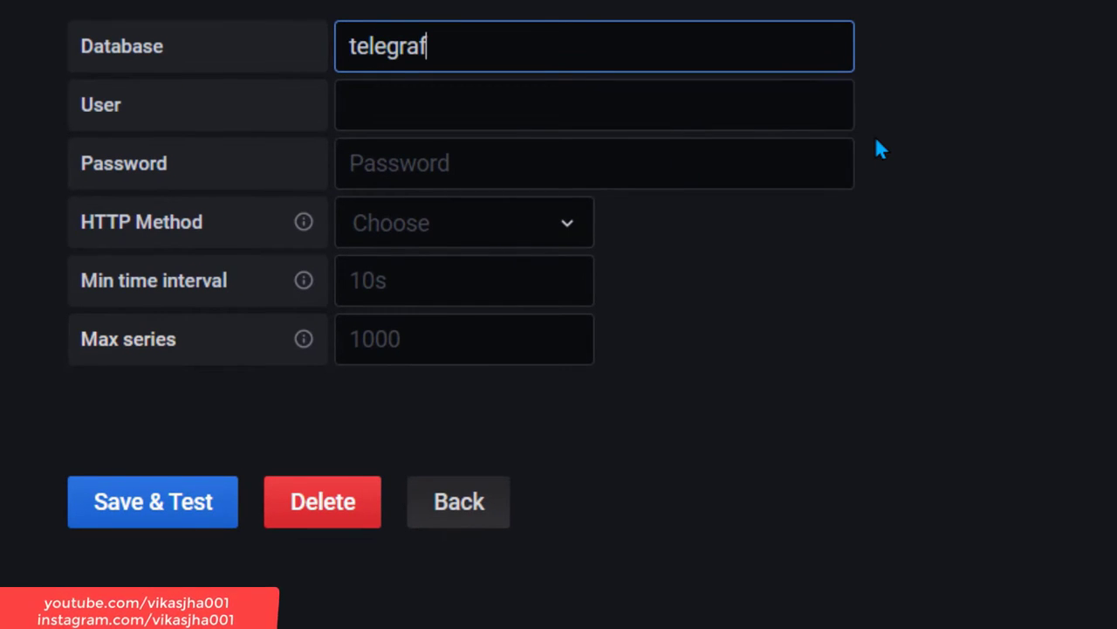
pyautogui.click(807, 269)
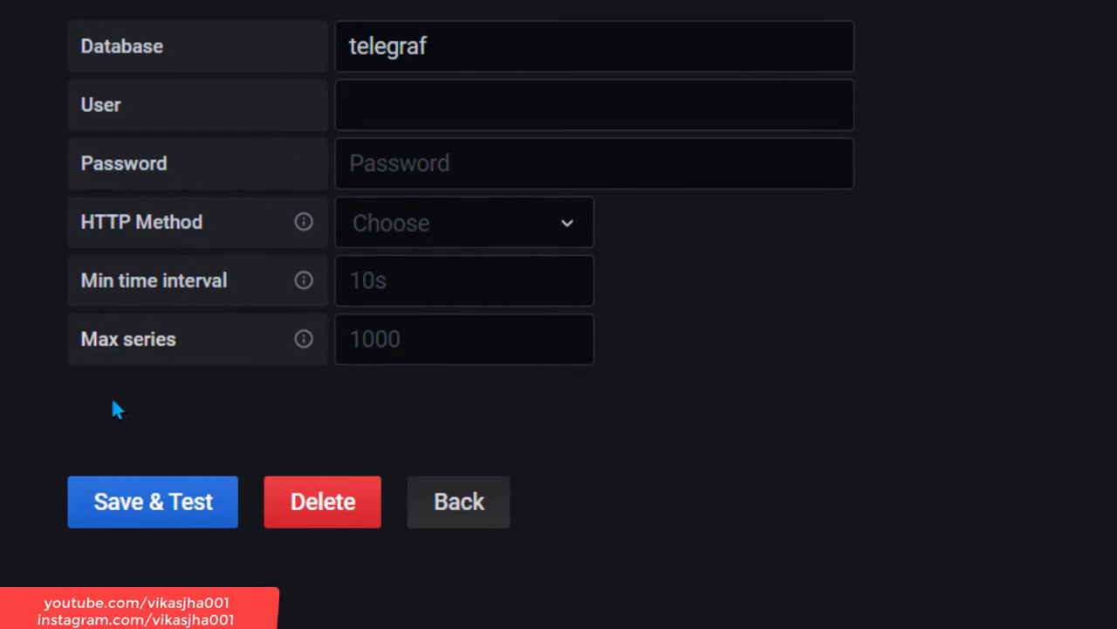
# - Save and test the data source, review its settings, and return to the list of configured data sources
pyautogui.click(190, 522)
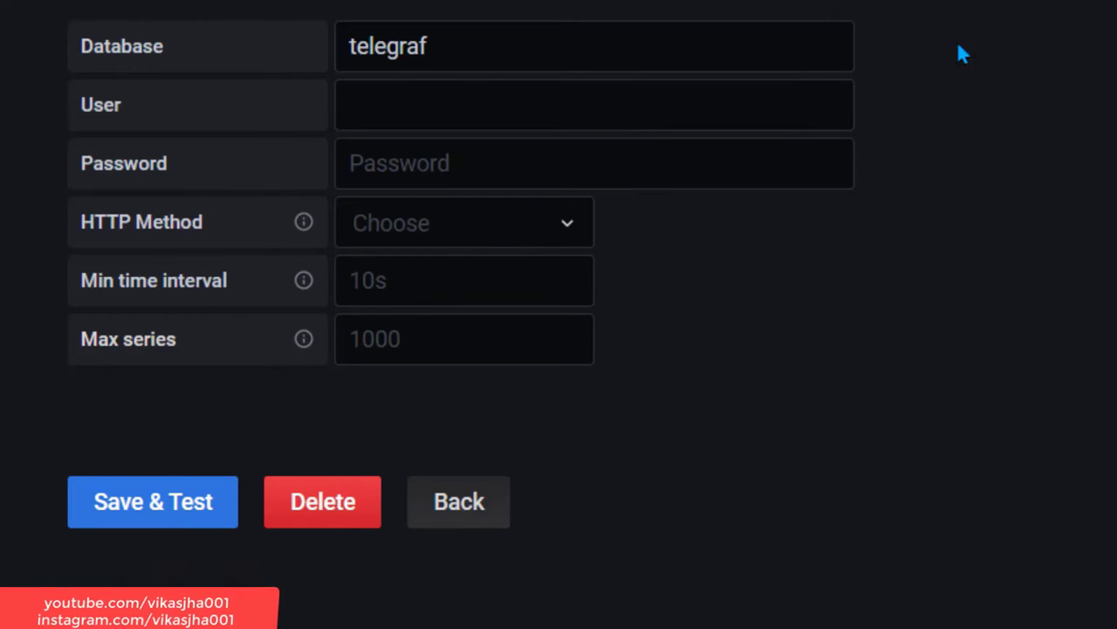
pyautogui.scroll(-2, 672, 411)
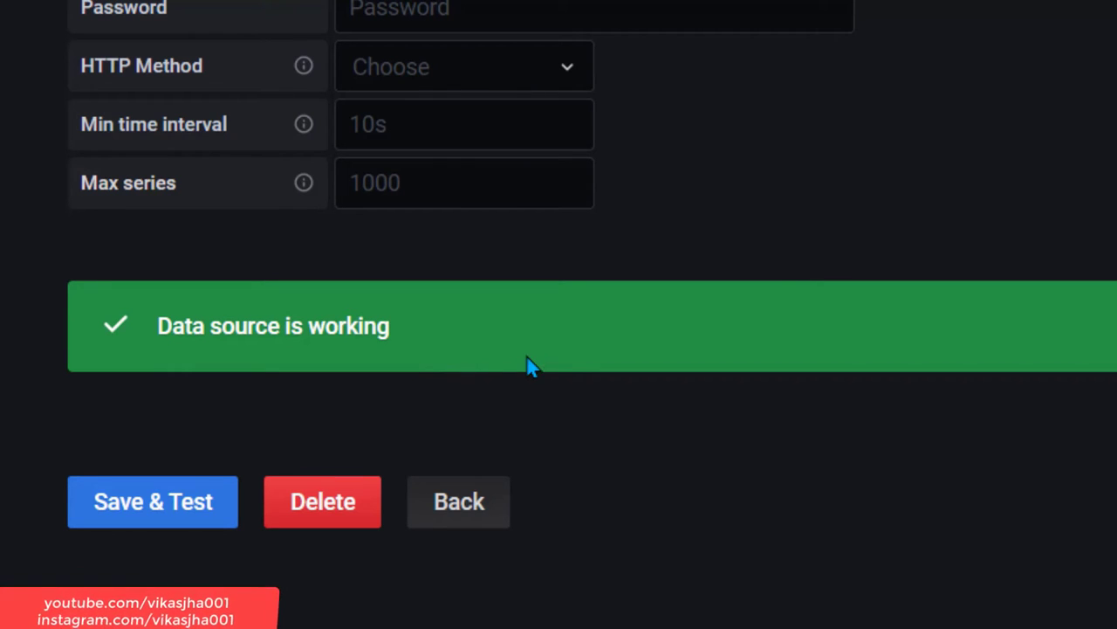
pyautogui.scroll(8, 536, 291)
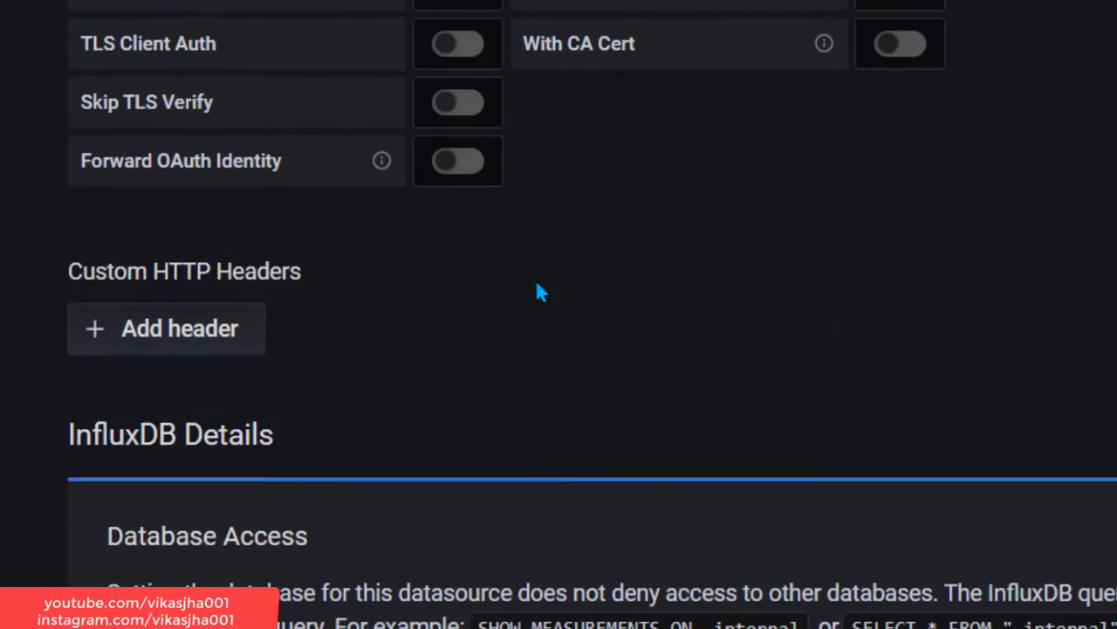
pyautogui.scroll(5, 536, 283)
pyautogui.scroll(-10, 793, 209)
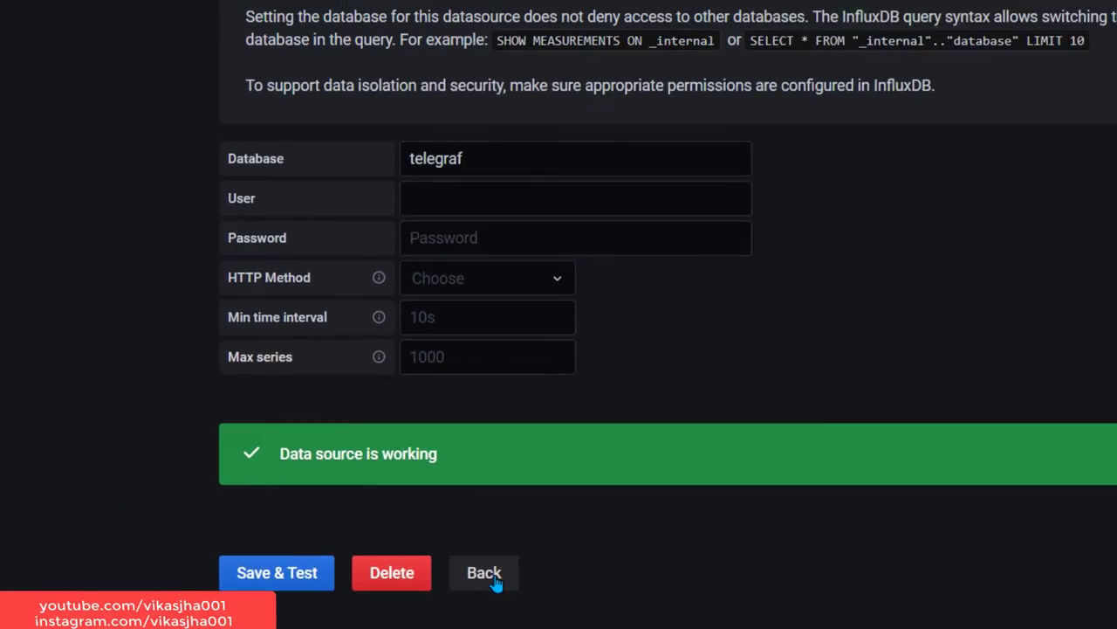
pyautogui.click(461, 514)
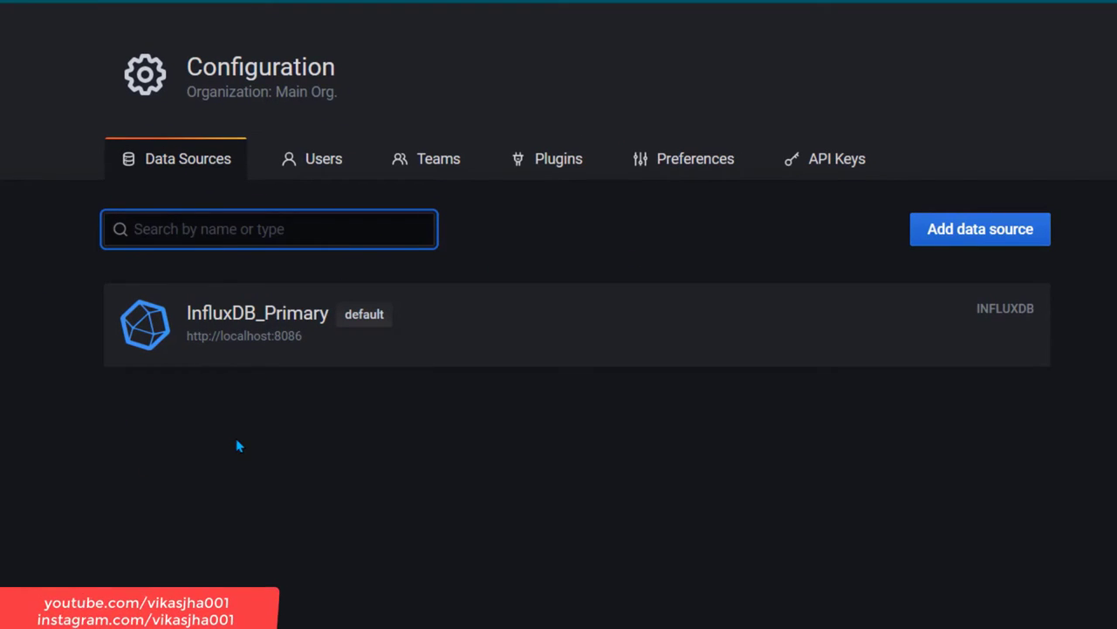
# - Create a new dashboard, replace its initial placeholder panel, and start editing a new panel
pyautogui.click(124, 472)
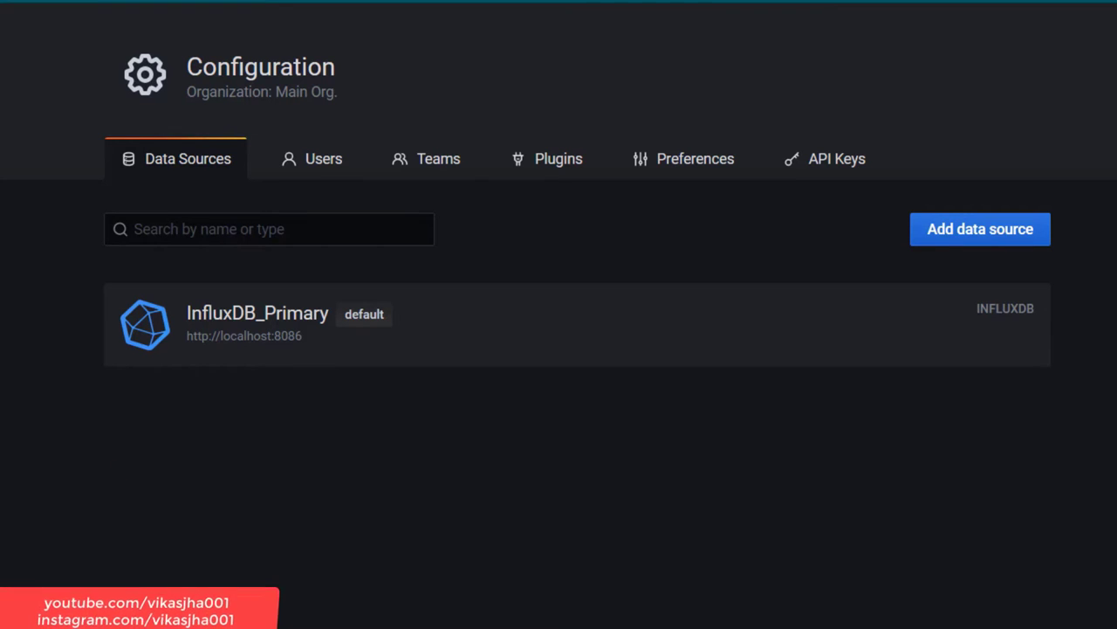
pyautogui.moveTo(48, 227)
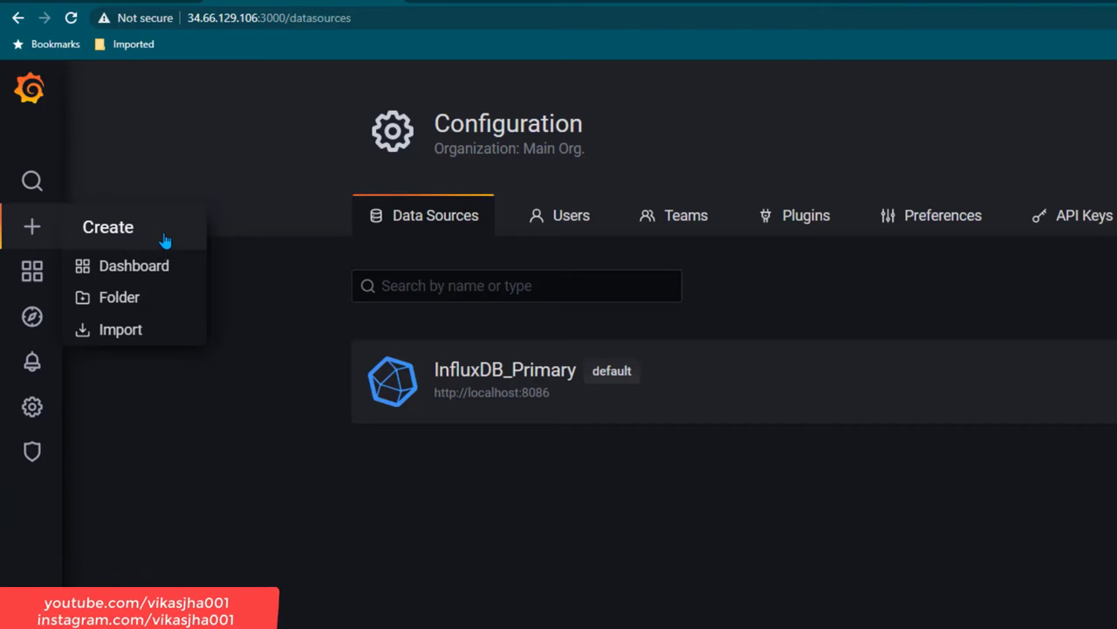
pyautogui.click(163, 267)
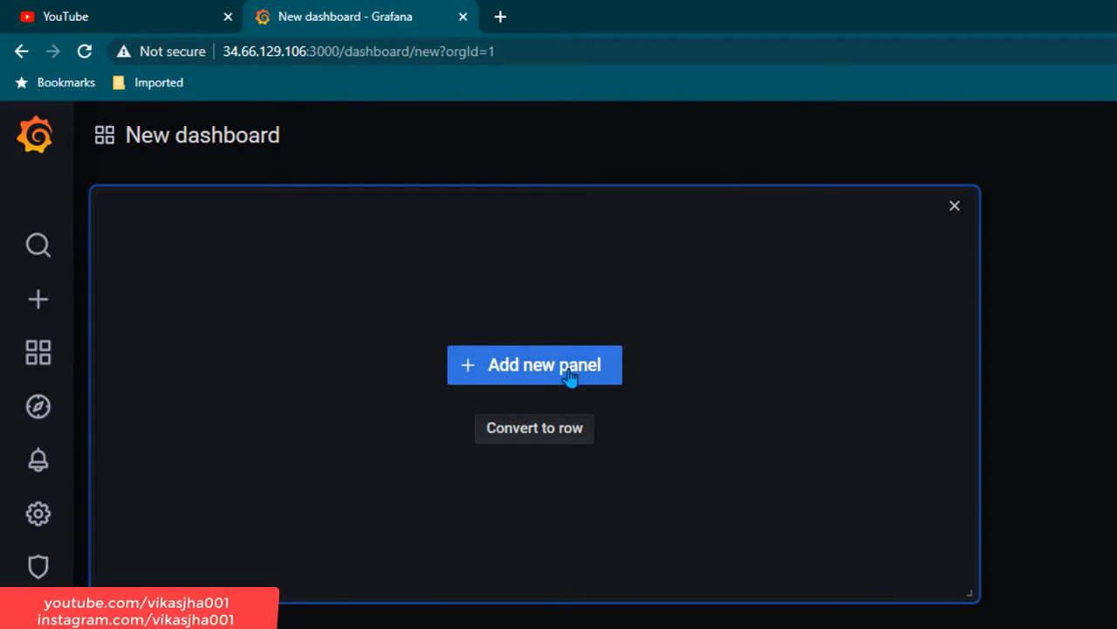
pyautogui.click(956, 207)
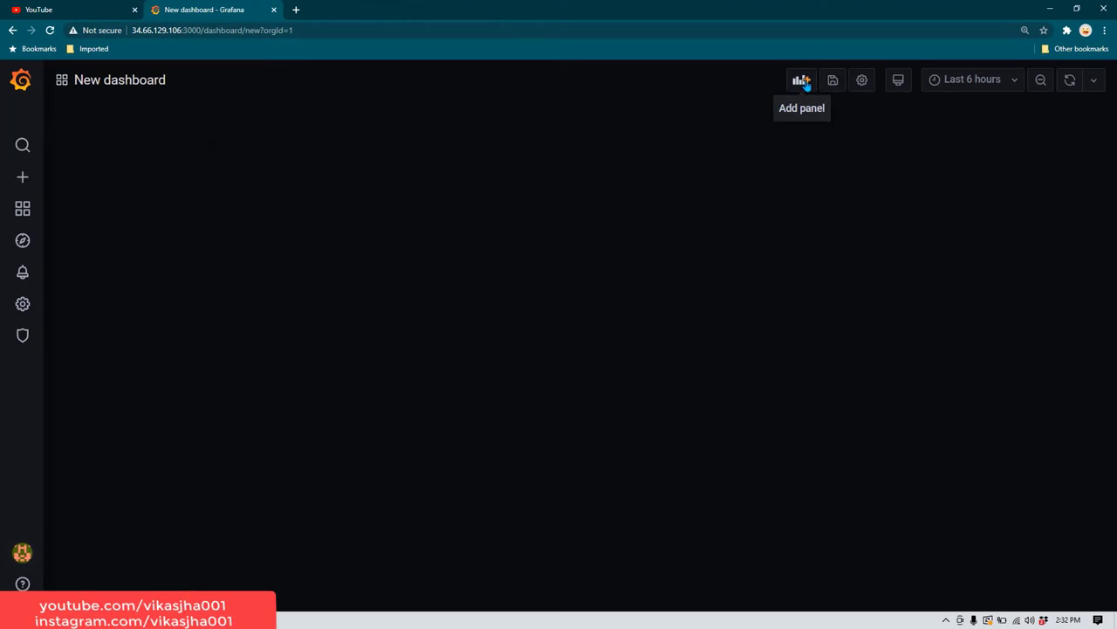
pyautogui.click(801, 80)
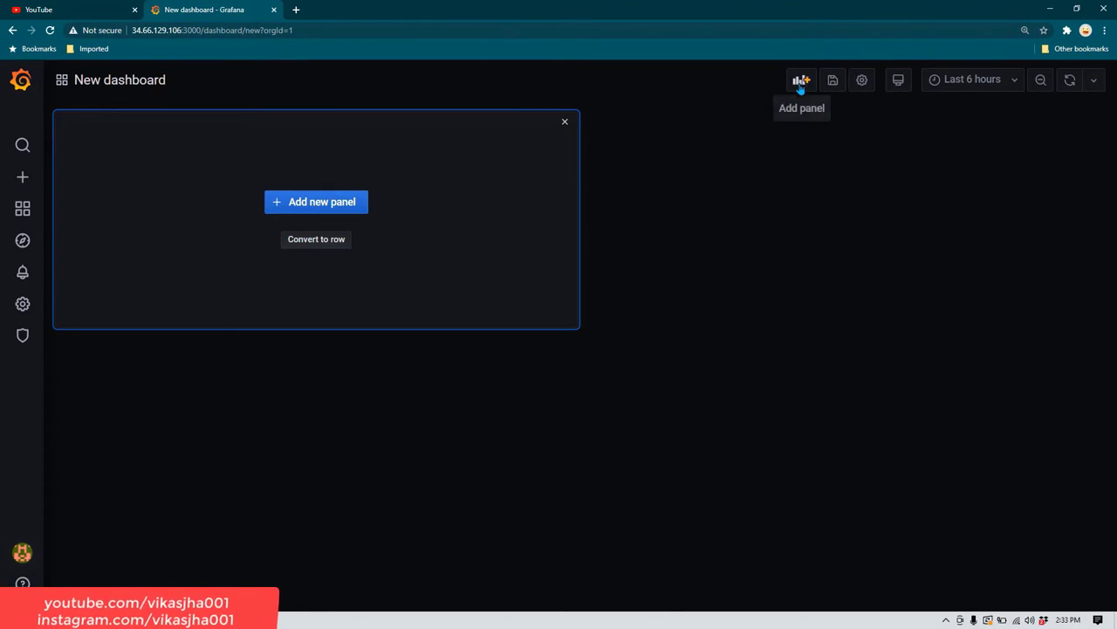
pyautogui.click(363, 201)
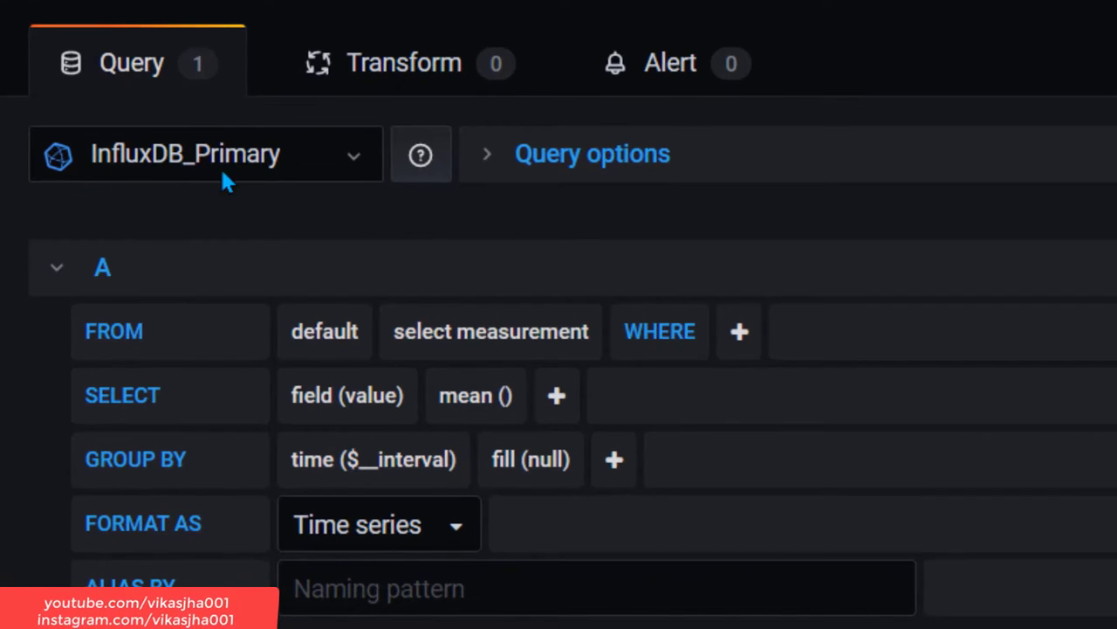
# - Check which data sources are available for the panel's query, keeping InfluxDB_Primary selected
pyautogui.click(335, 155)
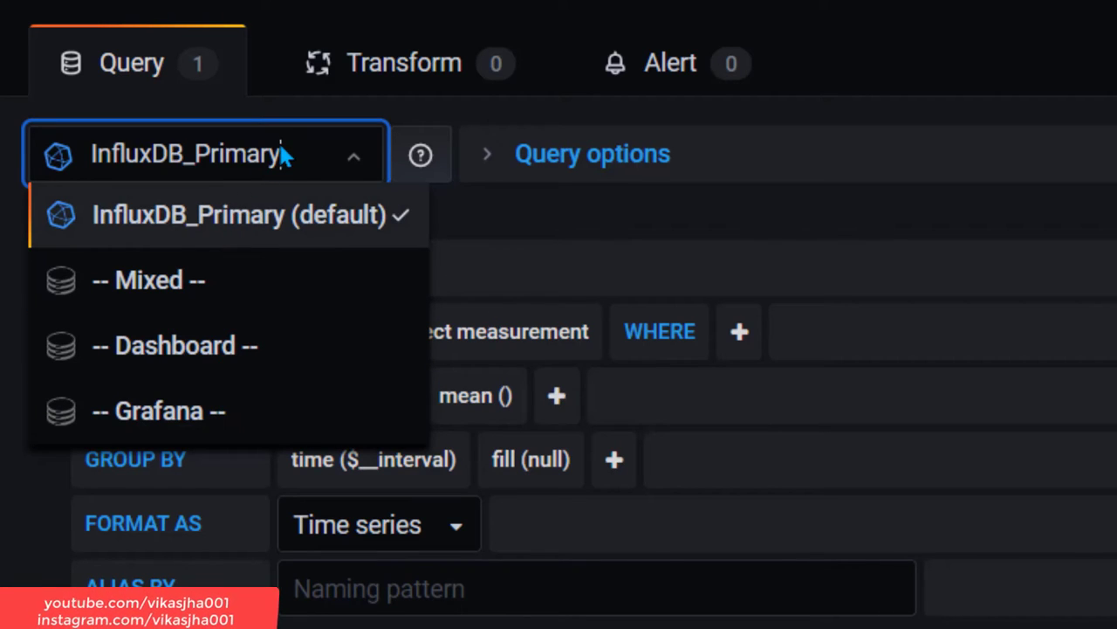
pyautogui.click(309, 150)
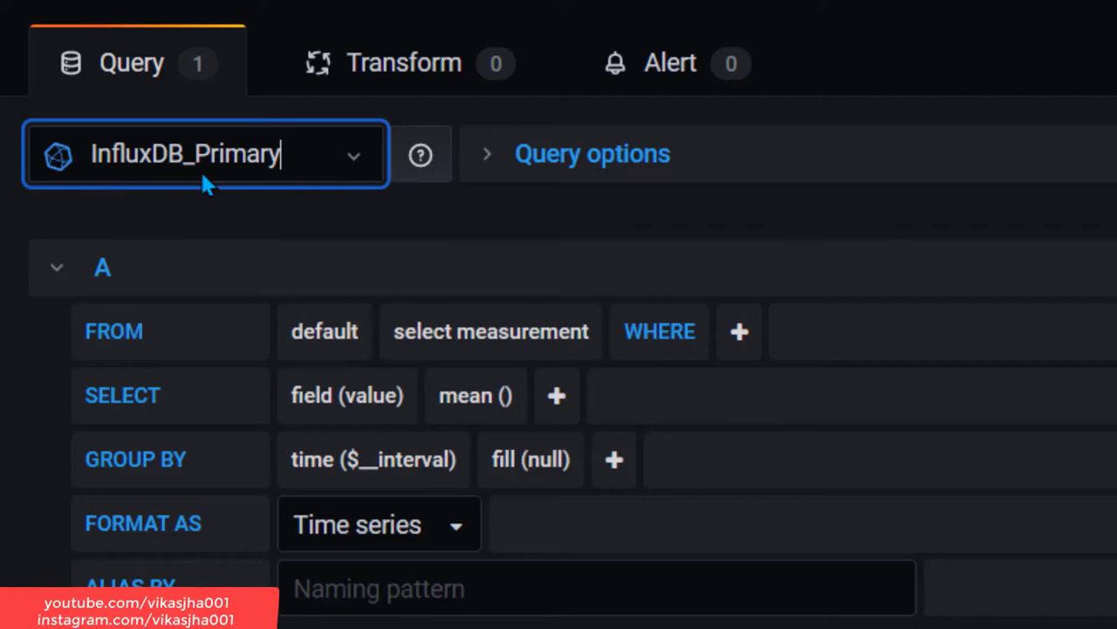
pyautogui.scroll(-2, 332, 179)
pyautogui.scroll(2, 297, 157)
pyautogui.click(770, 213)
pyautogui.scroll(-2, 536, 319)
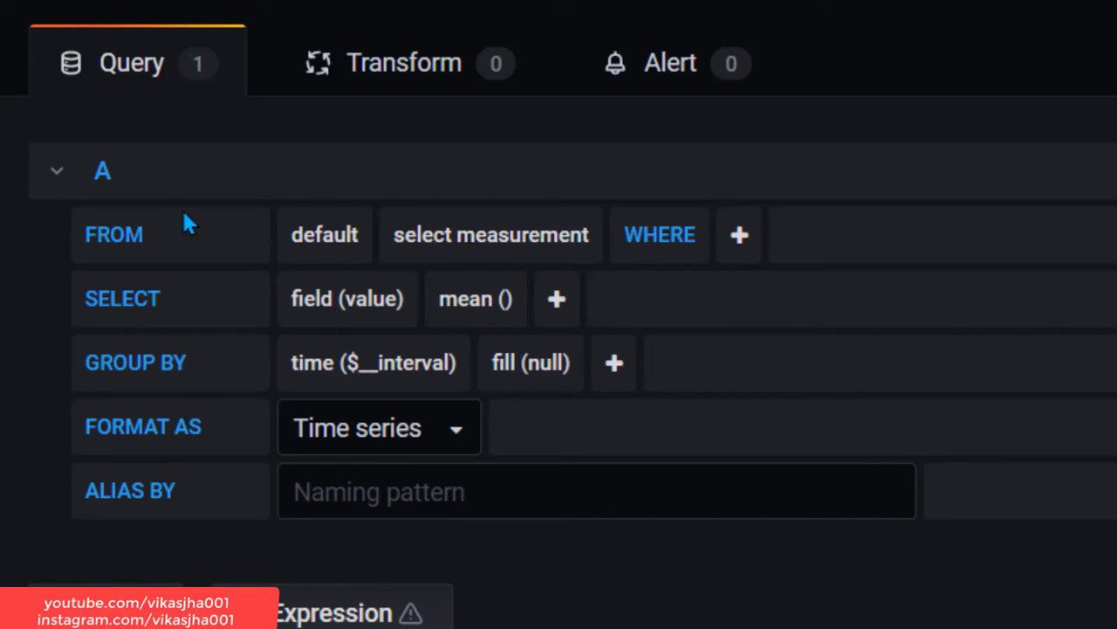
# - Collapse and re-expand query A, and choose the default retention policy in its FROM clause
pyautogui.click(54, 178)
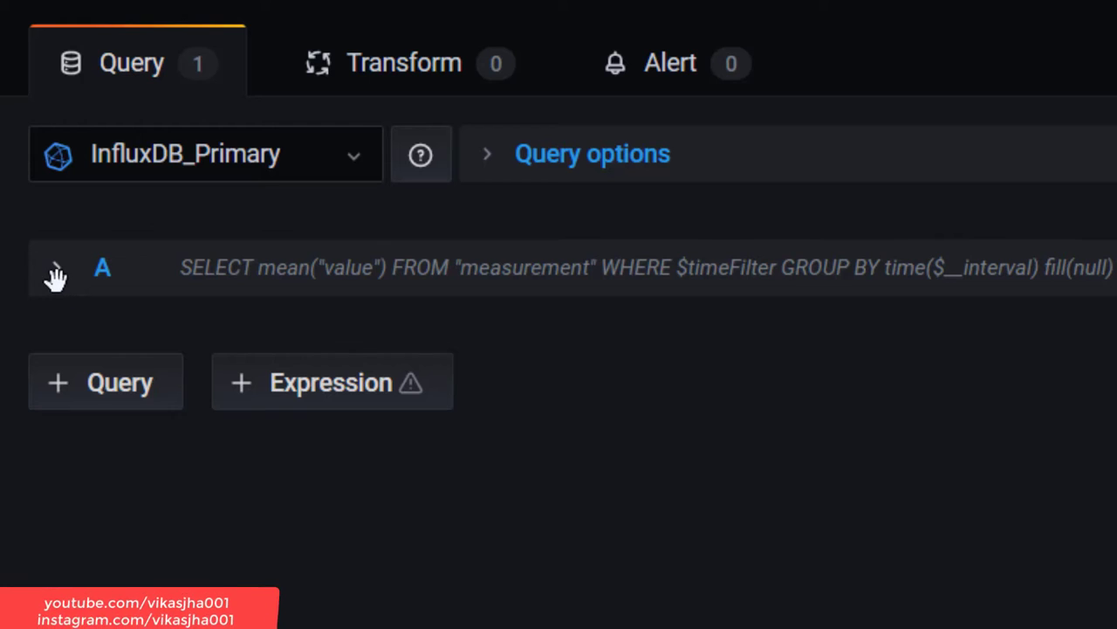
pyautogui.click(55, 273)
pyautogui.scroll(-1, 253, 253)
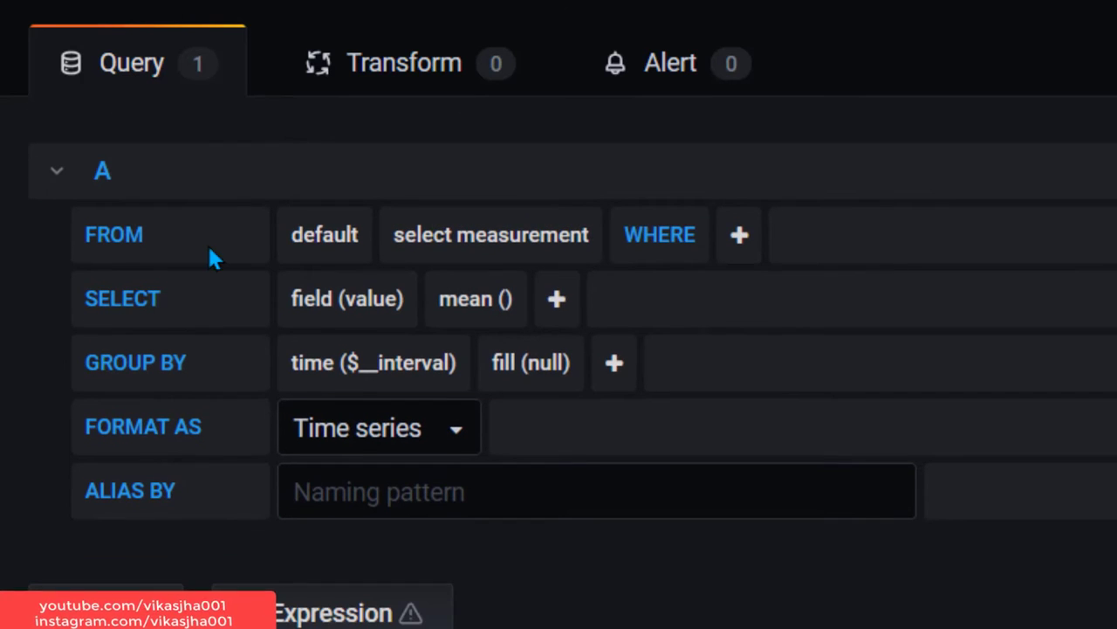
pyautogui.click(330, 247)
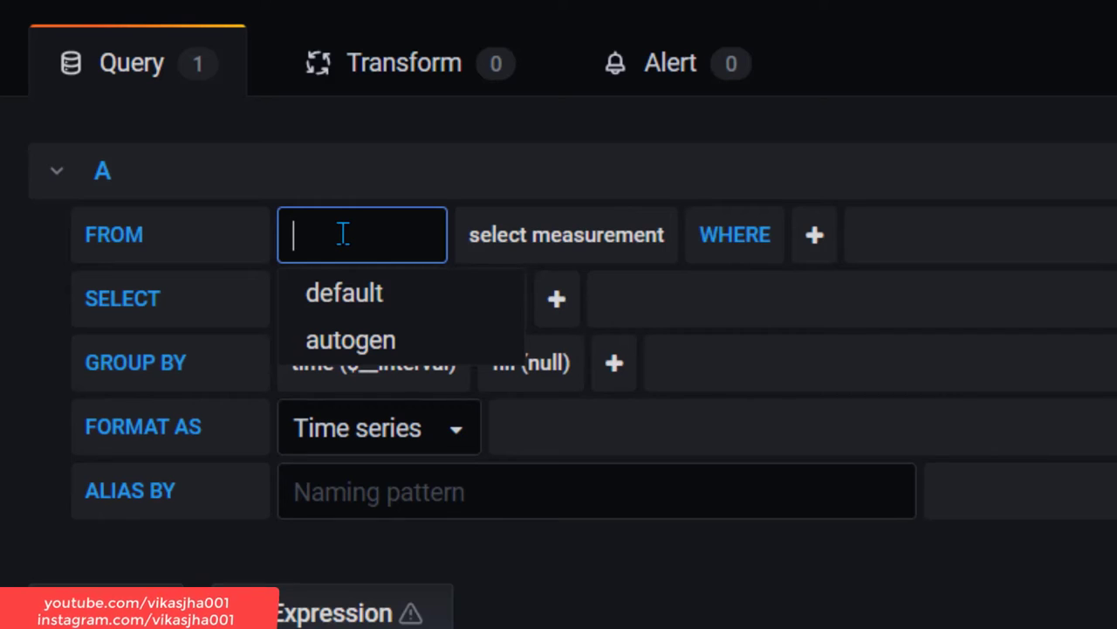
pyautogui.click(398, 306)
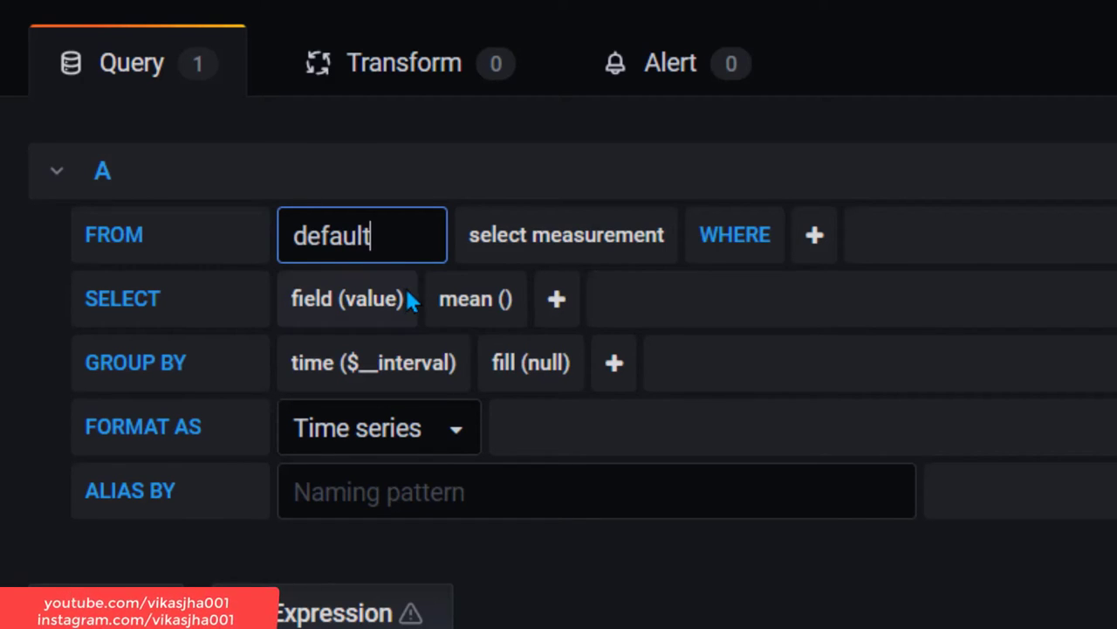
pyautogui.scroll(1, 390, 286)
pyautogui.click(359, 227)
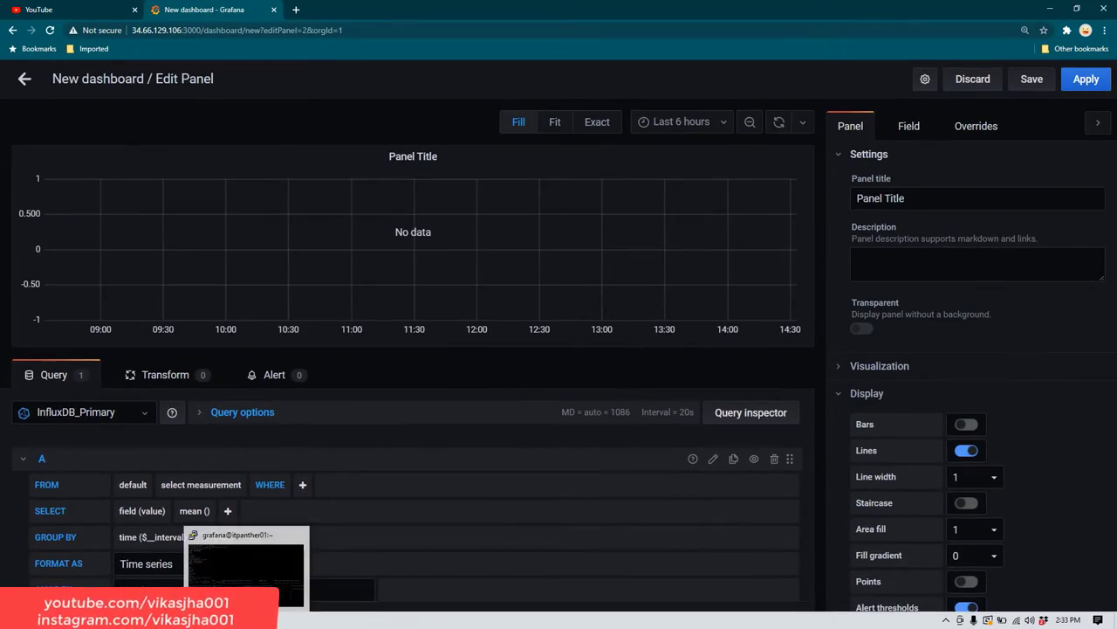
# - Check the list of telegraf measurements in the terminal, and set query A's measurement to cpu in Grafana
pyautogui.click(249, 620)
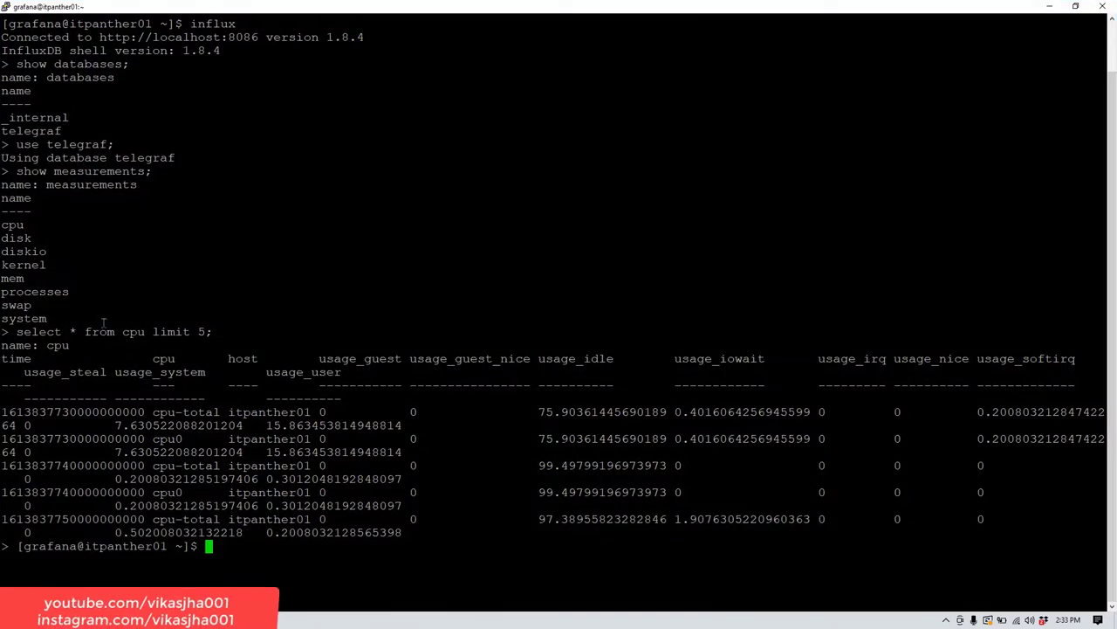
pyautogui.moveTo(55, 317); pyautogui.dragTo(1, 186)
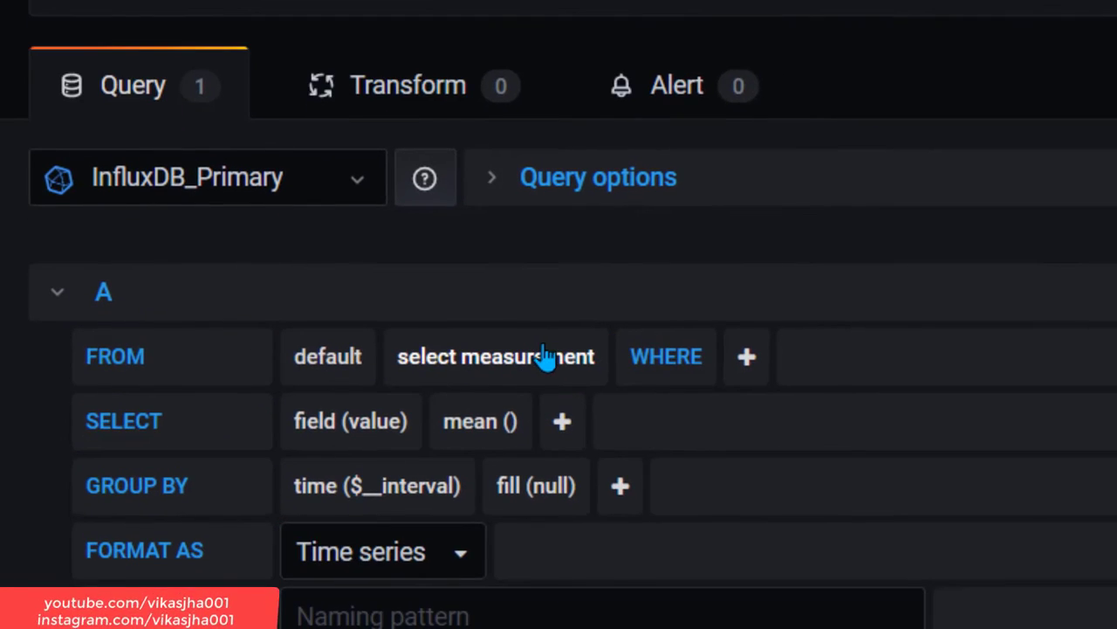
pyautogui.click(579, 361)
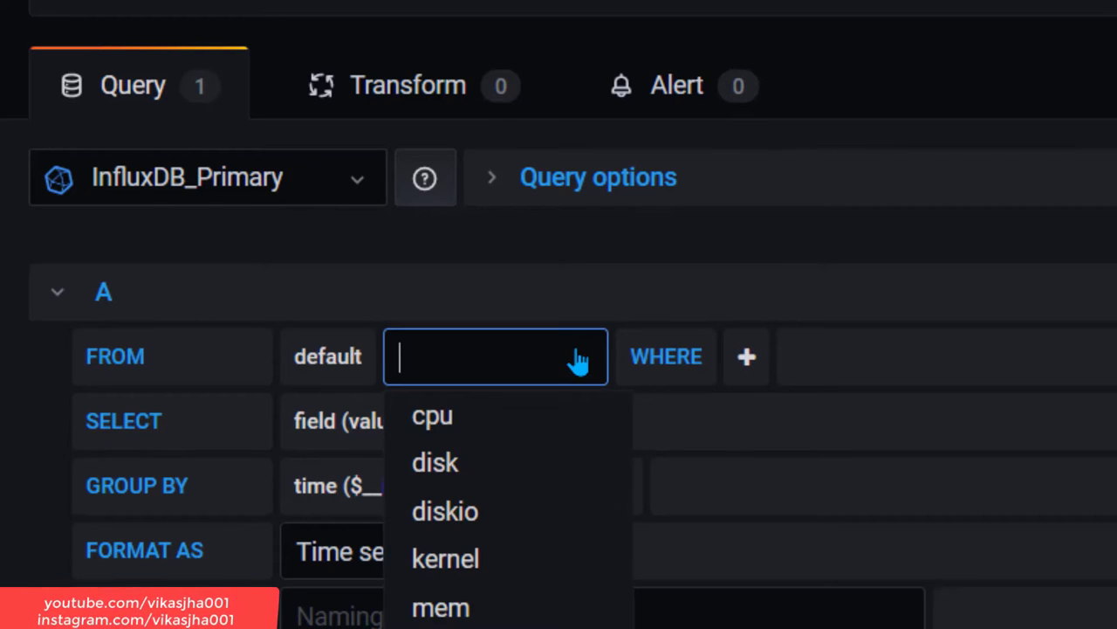
pyautogui.scroll(-1, 582, 337)
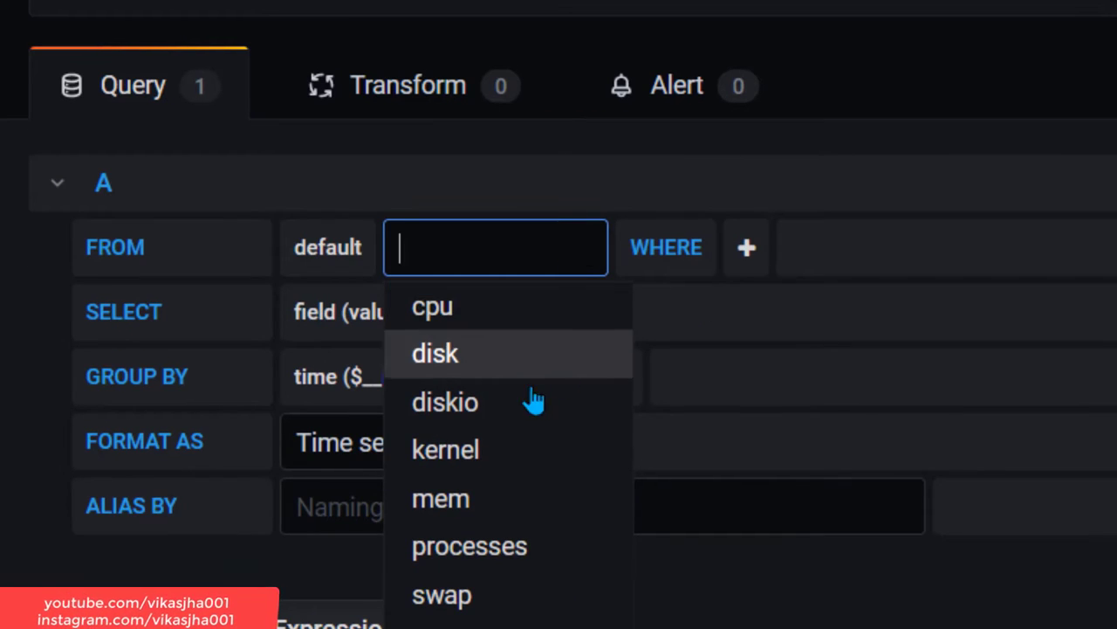
pyautogui.click(520, 319)
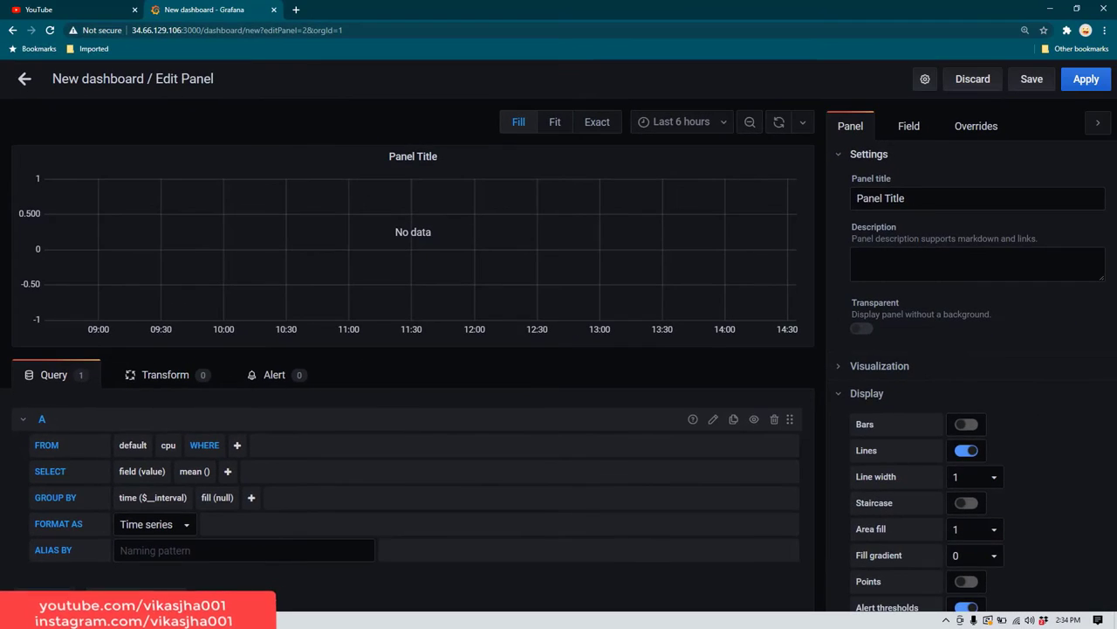
# - Switch to the terminal, examine the columns returned by the cpu select query, and return to Grafana
pyautogui.hotkey('alt', 'Tab')
pyautogui.click(70, 366)
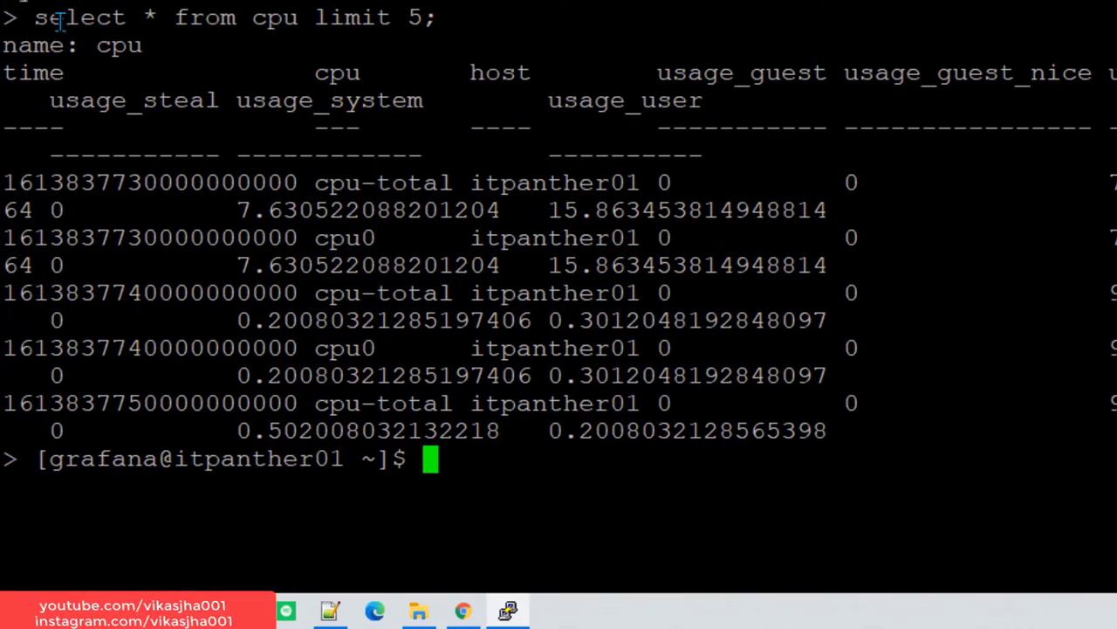
pyautogui.moveTo(35, 18); pyautogui.dragTo(360, 21)
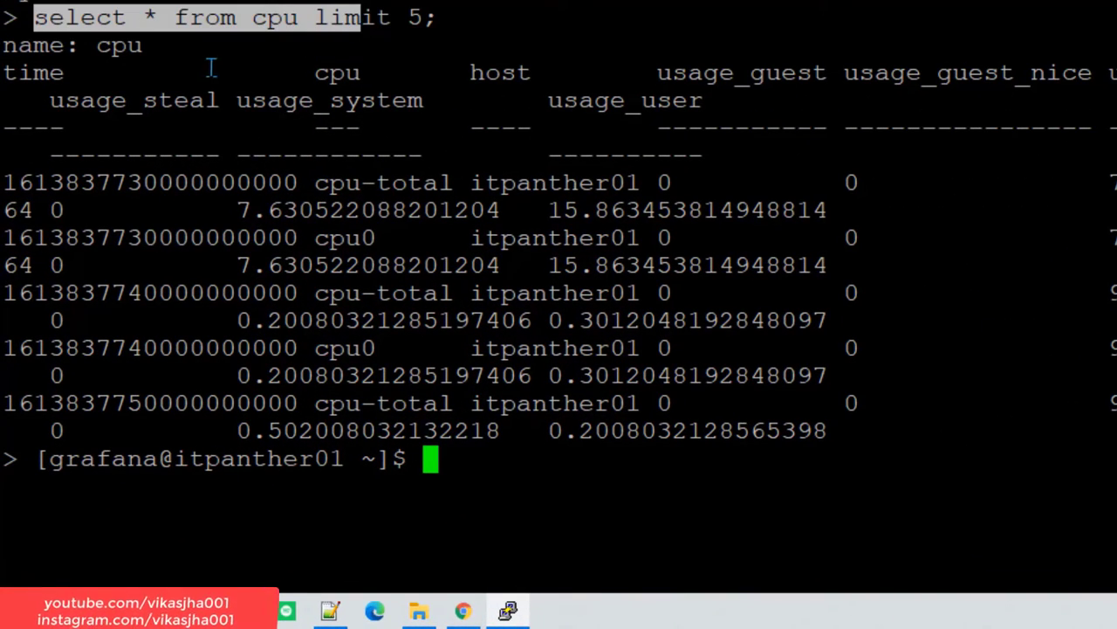
pyautogui.click(340, 74)
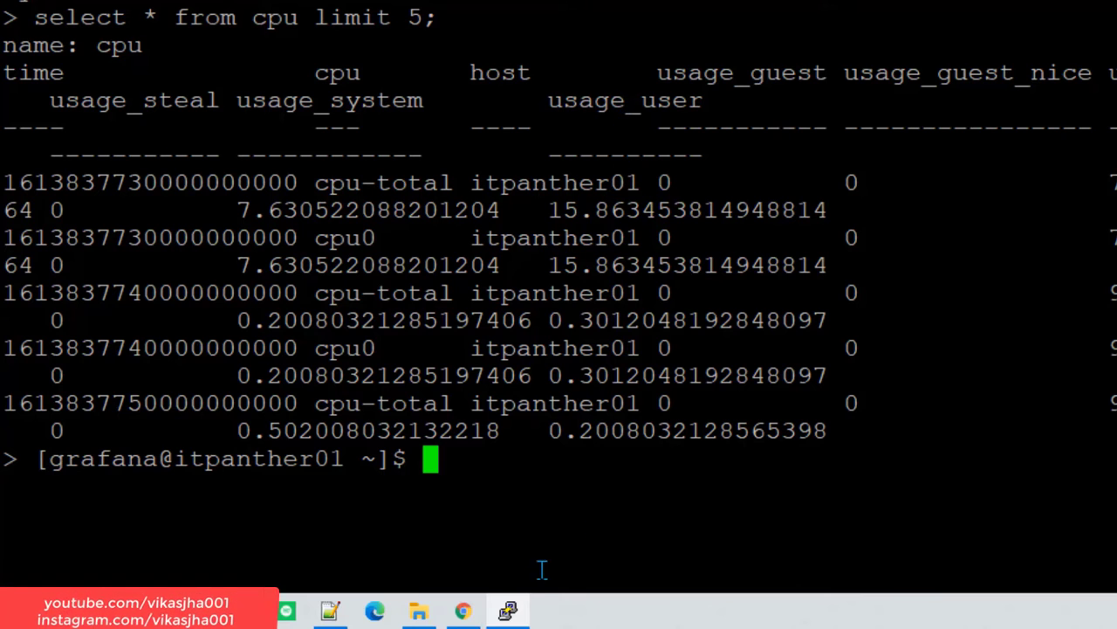
pyautogui.click(518, 614)
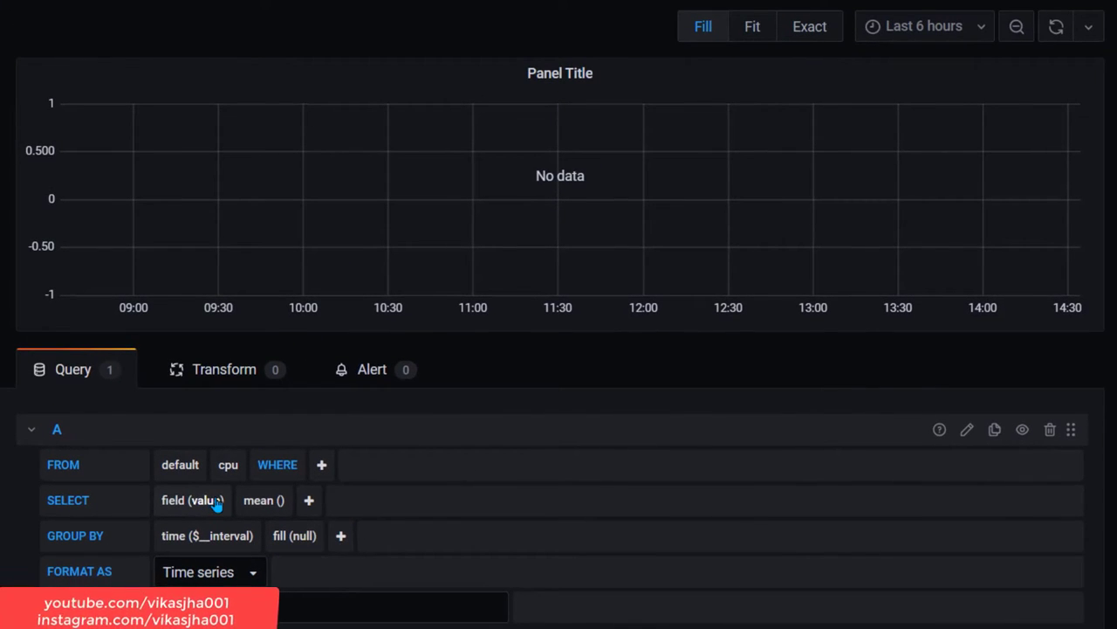
# - Set the SELECT field of query A to usage_system
pyautogui.click(216, 505)
pyautogui.scroll(-1, 236, 494)
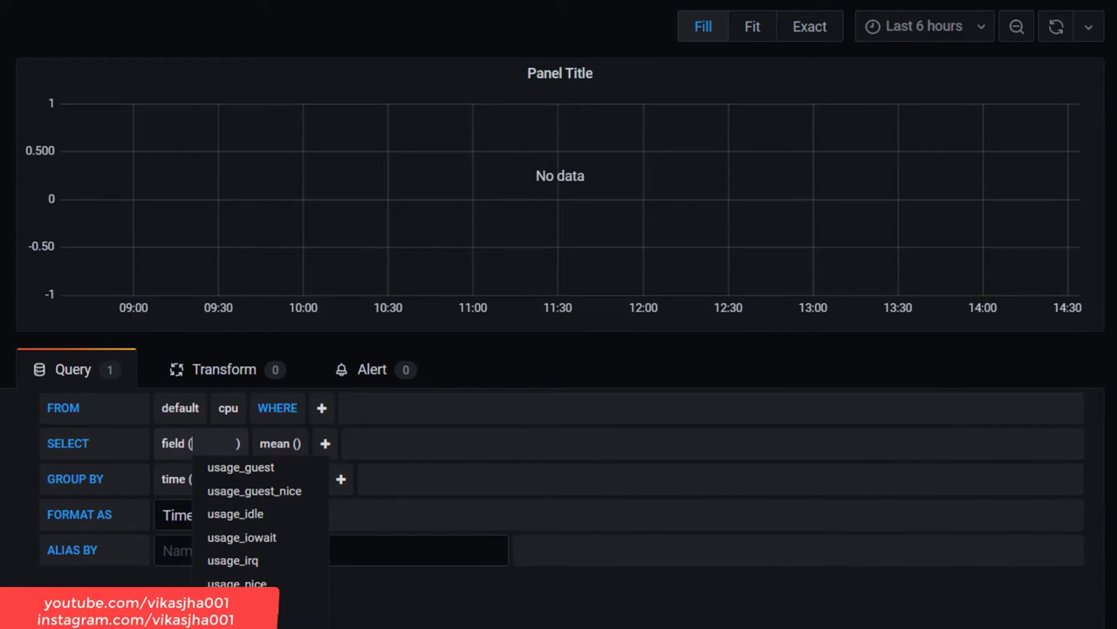
pyautogui.scroll(-1, 290, 490)
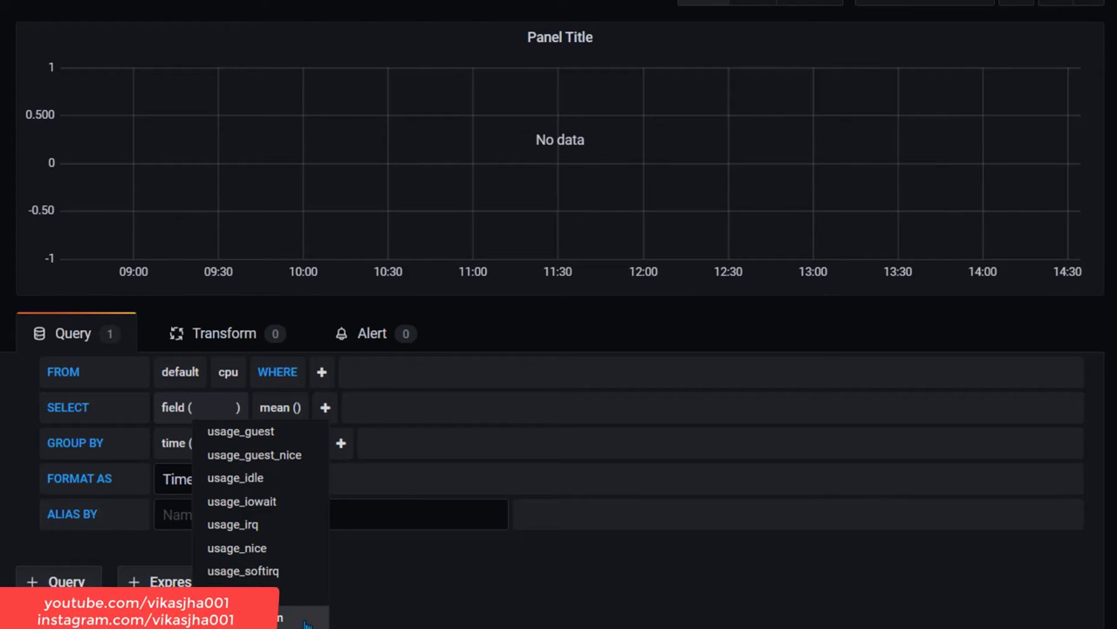
pyautogui.click(282, 619)
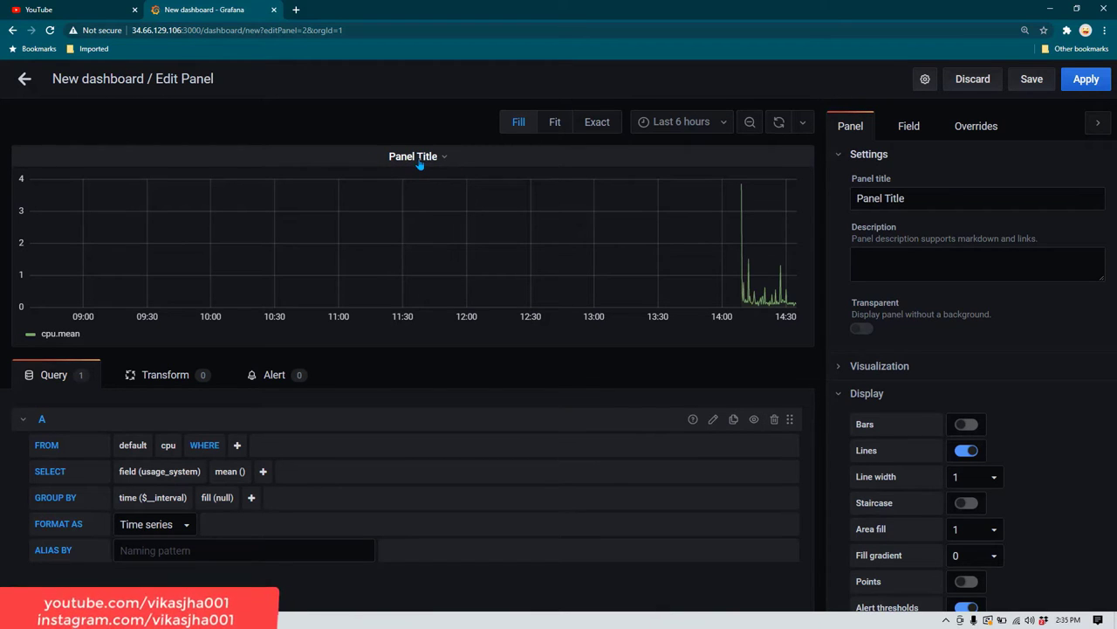
# - Set the panel title to CPU Utilization
pyautogui.click(926, 201)
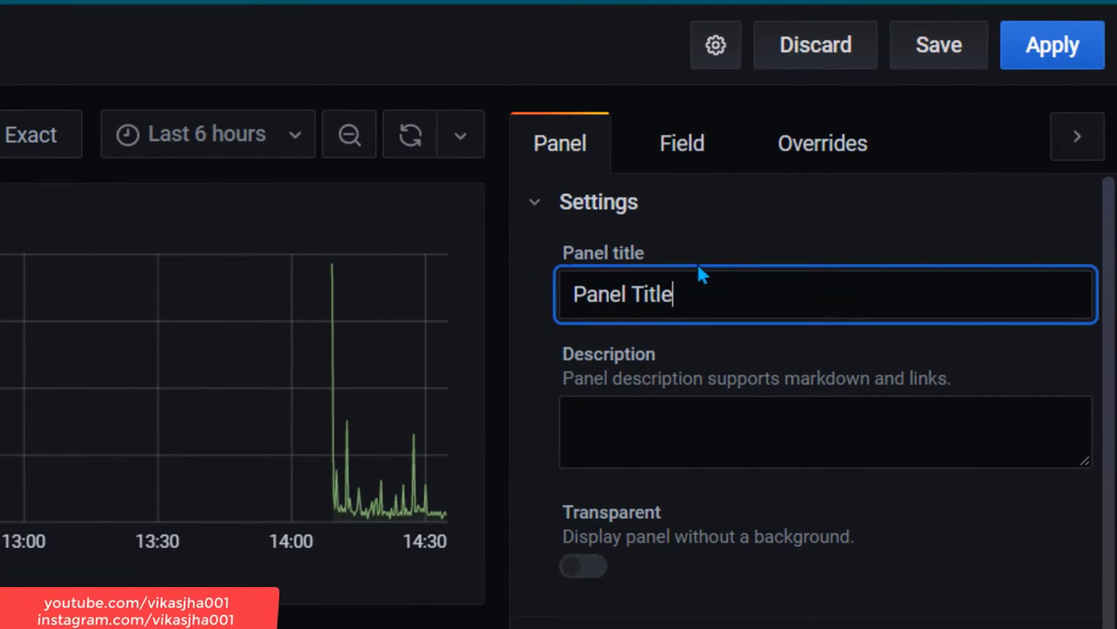
pyautogui.tripleClick(743, 302)
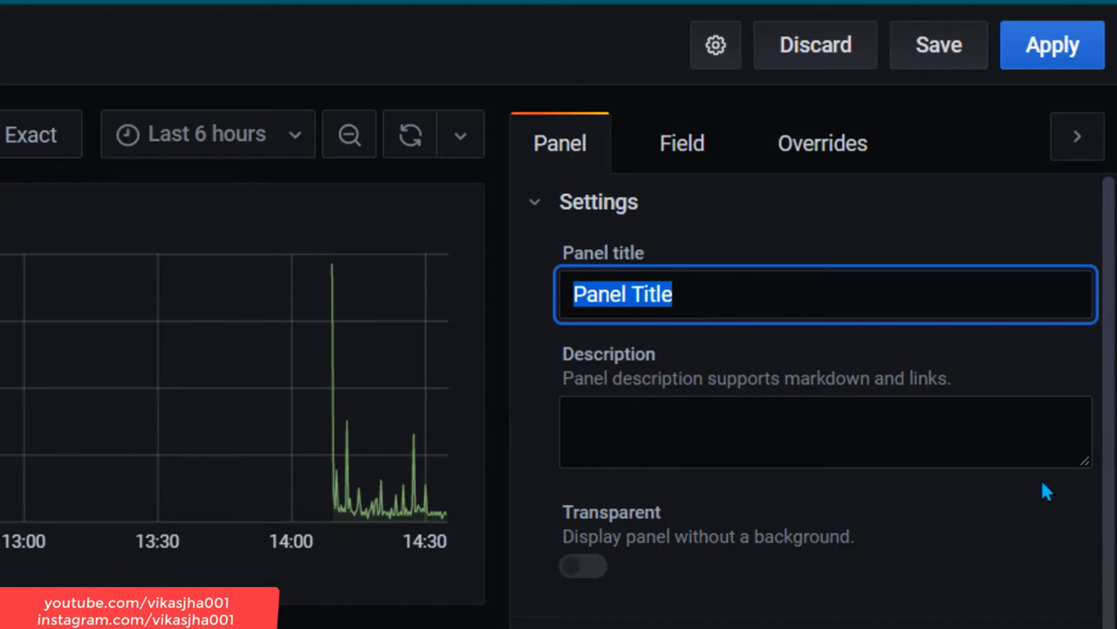
pyautogui.write('CPU ')
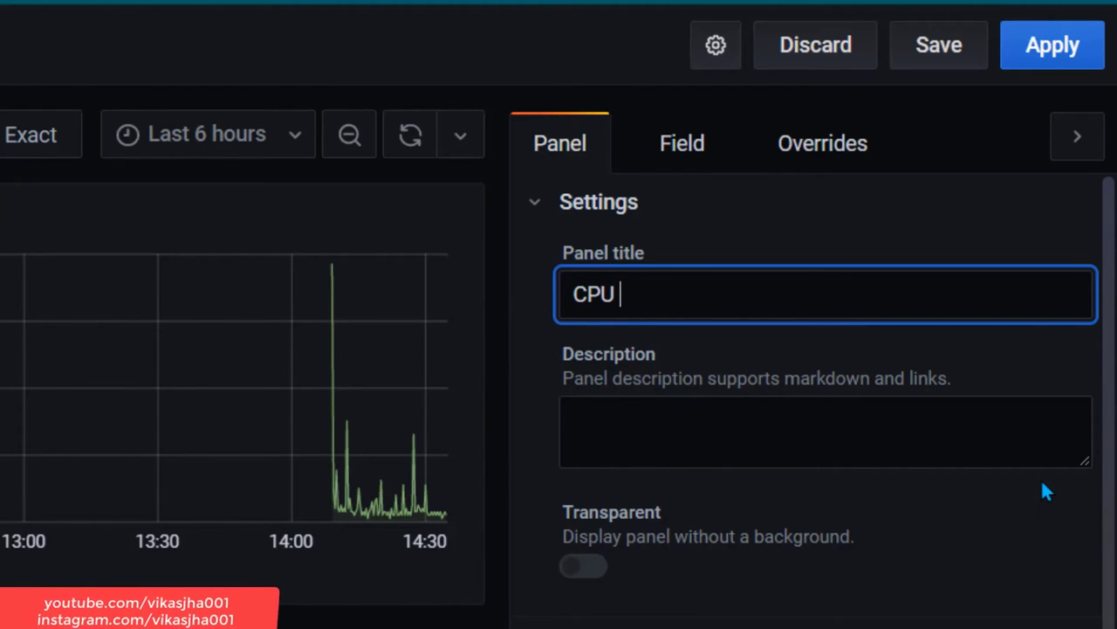
pyautogui.write('Us')
pyautogui.write('tilization')
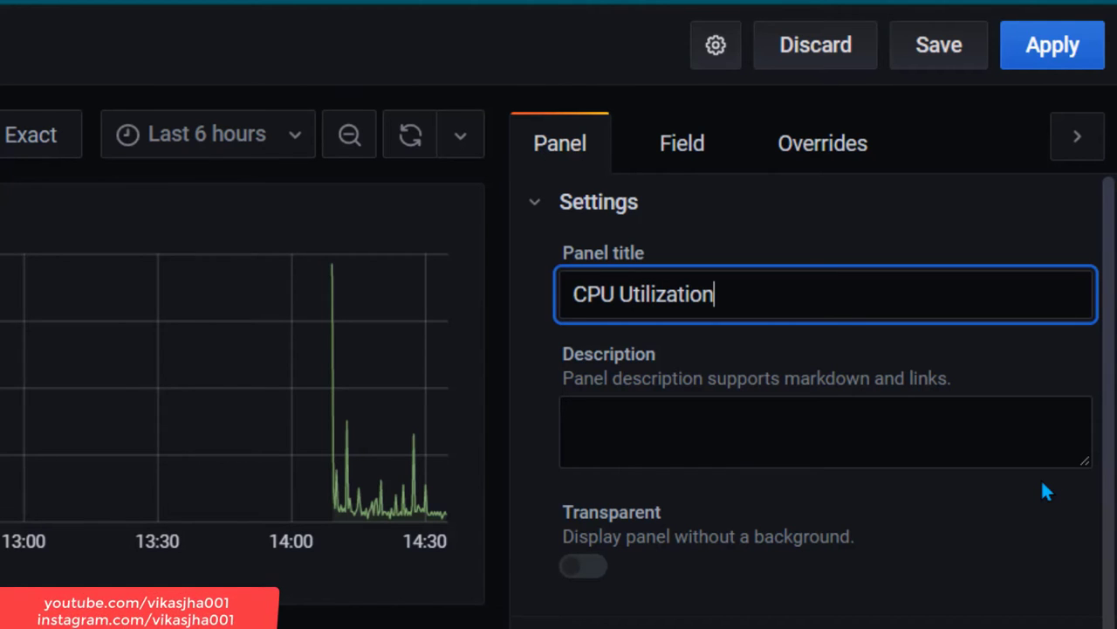
# - Review the panel's description, transparency, visualization and display settings
pyautogui.click(801, 433)
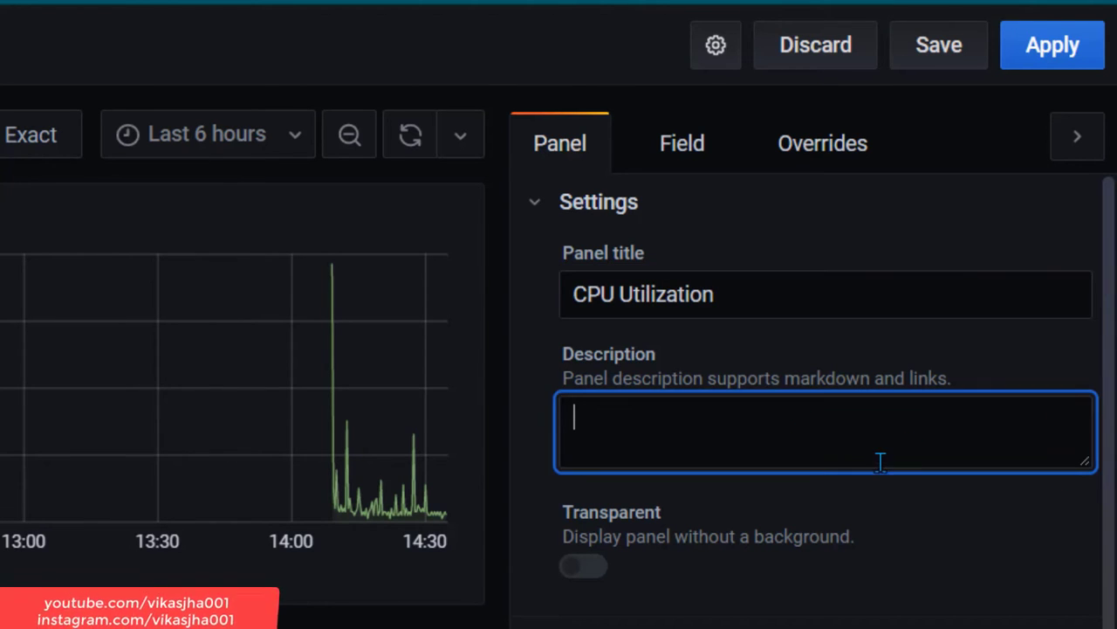
pyautogui.scroll(-3, 895, 461)
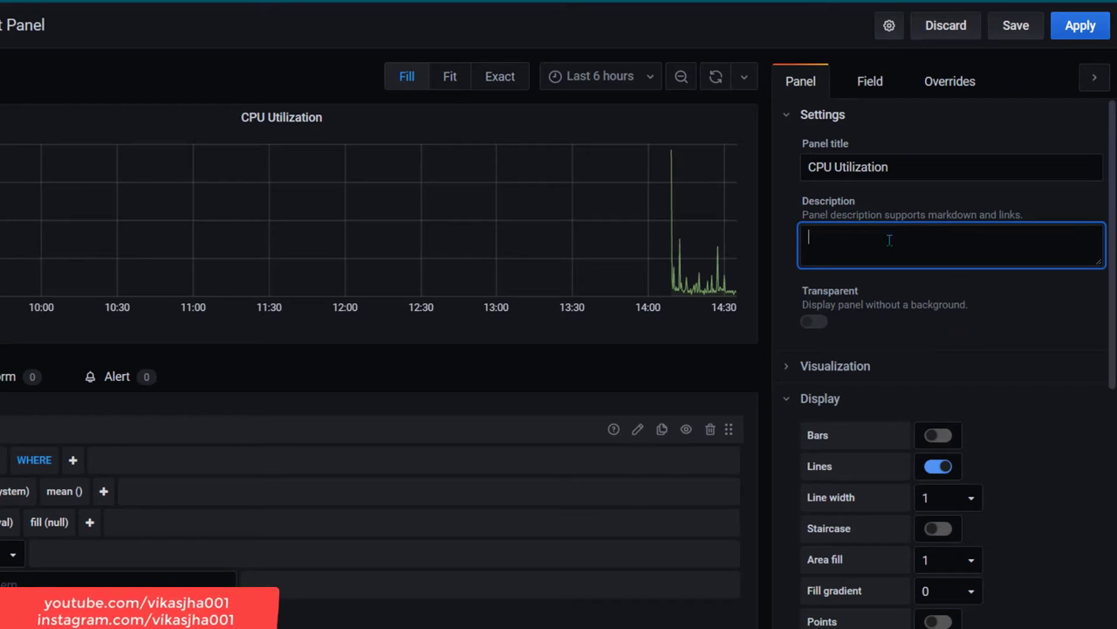
pyautogui.scroll(-3, 945, 342)
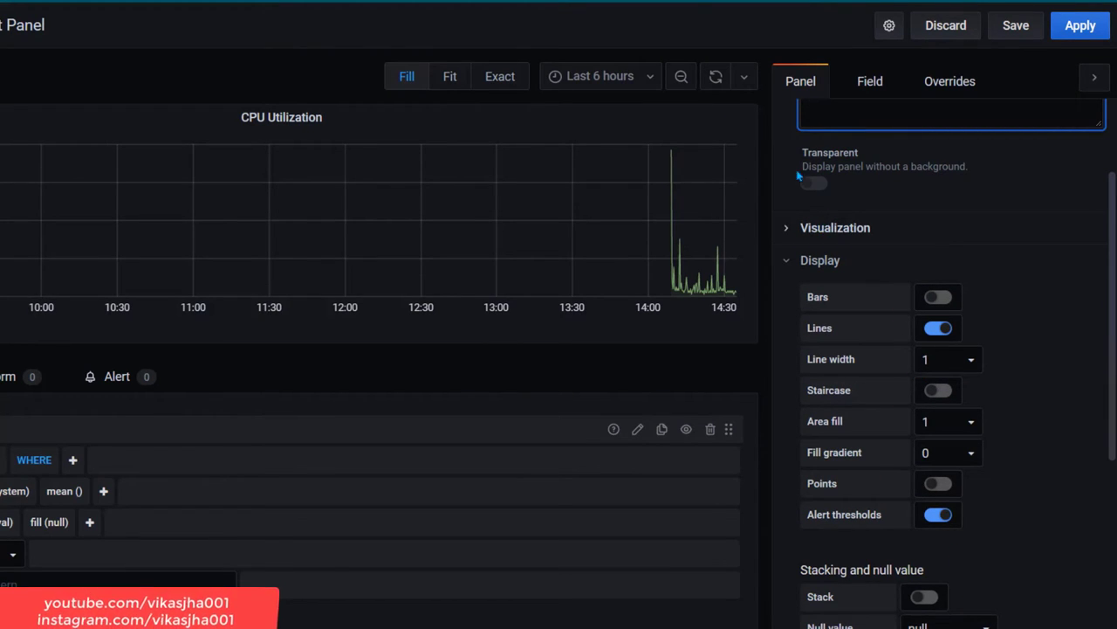
pyautogui.scroll(3, 928, 271)
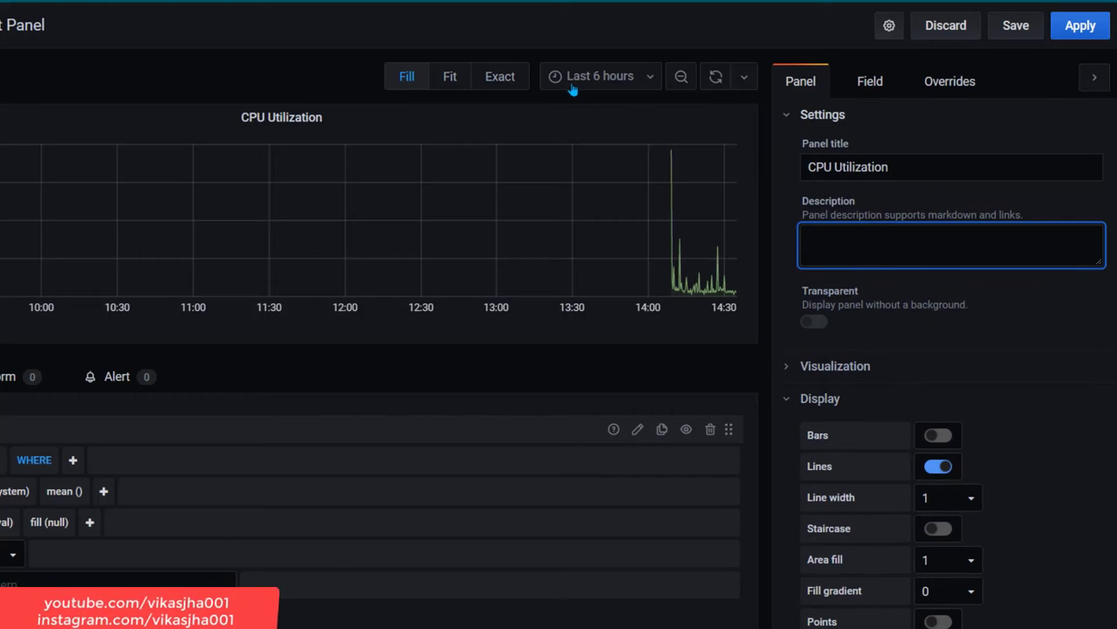
# - Set the time range of the CPU Utilization panel to the last 30 minutes
pyautogui.click(651, 81)
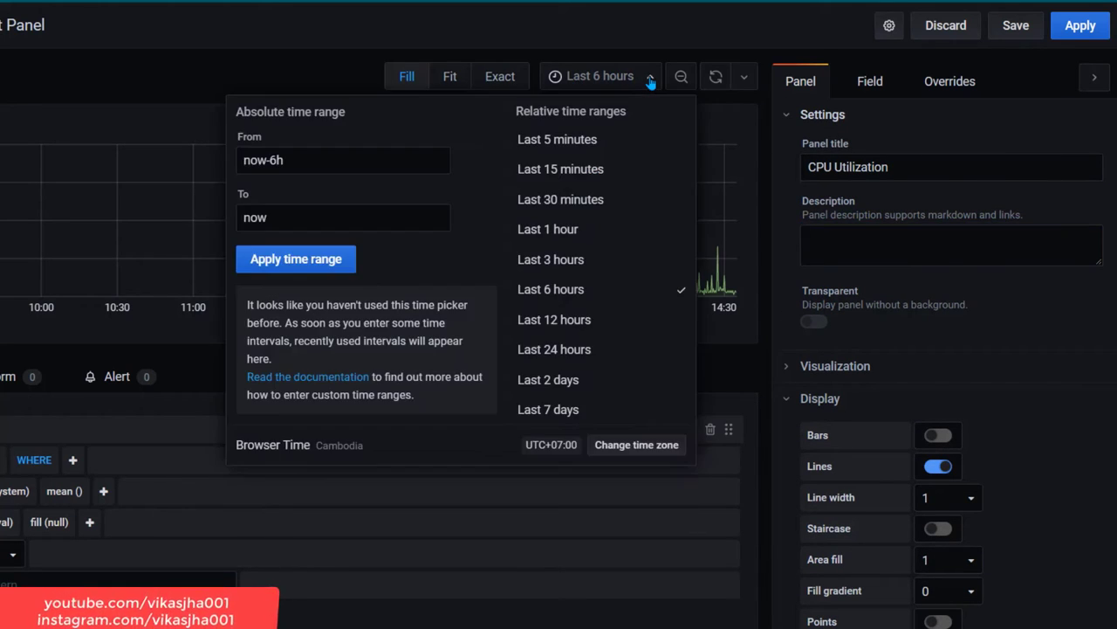
pyautogui.click(603, 203)
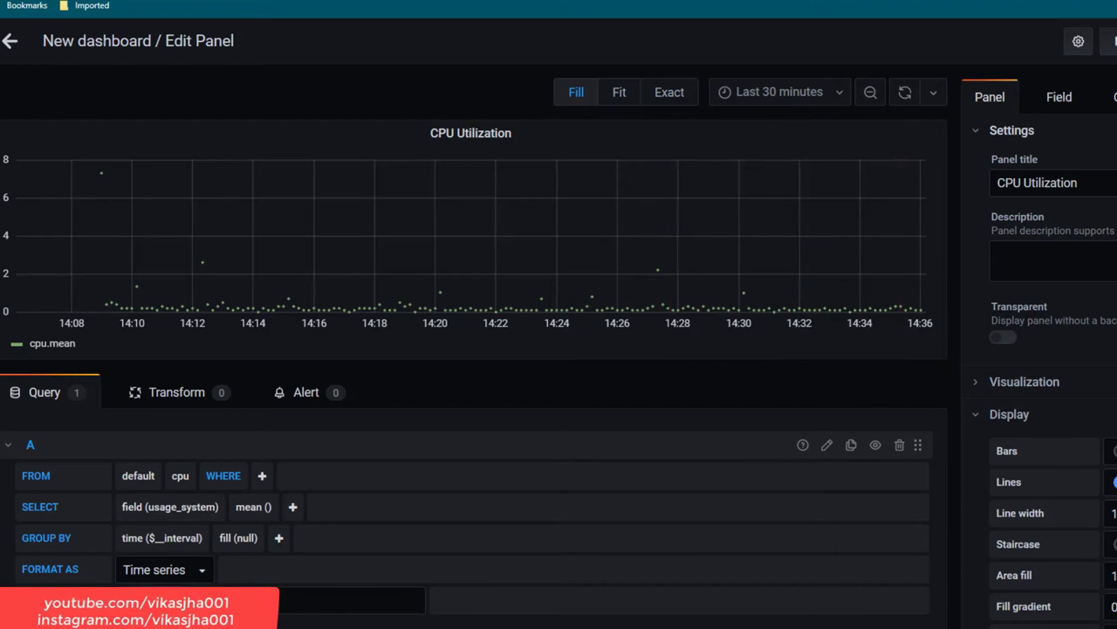
# - Set the panel's null value handling to connected so the data points are joined by lines
pyautogui.scroll(-1, 1076, 314)
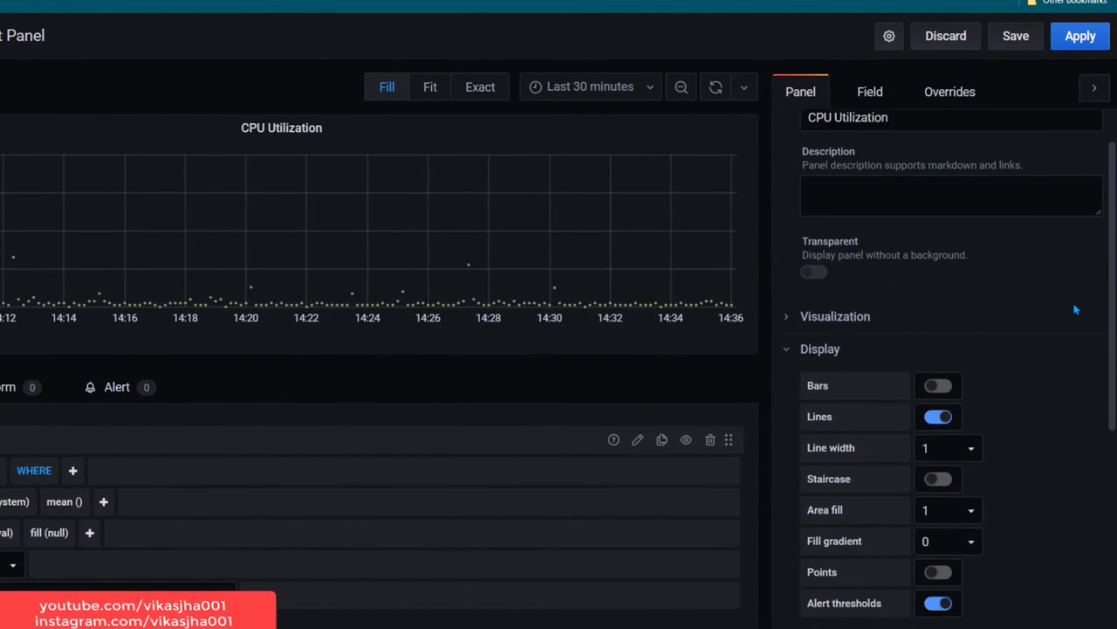
pyautogui.scroll(-1, 1075, 309)
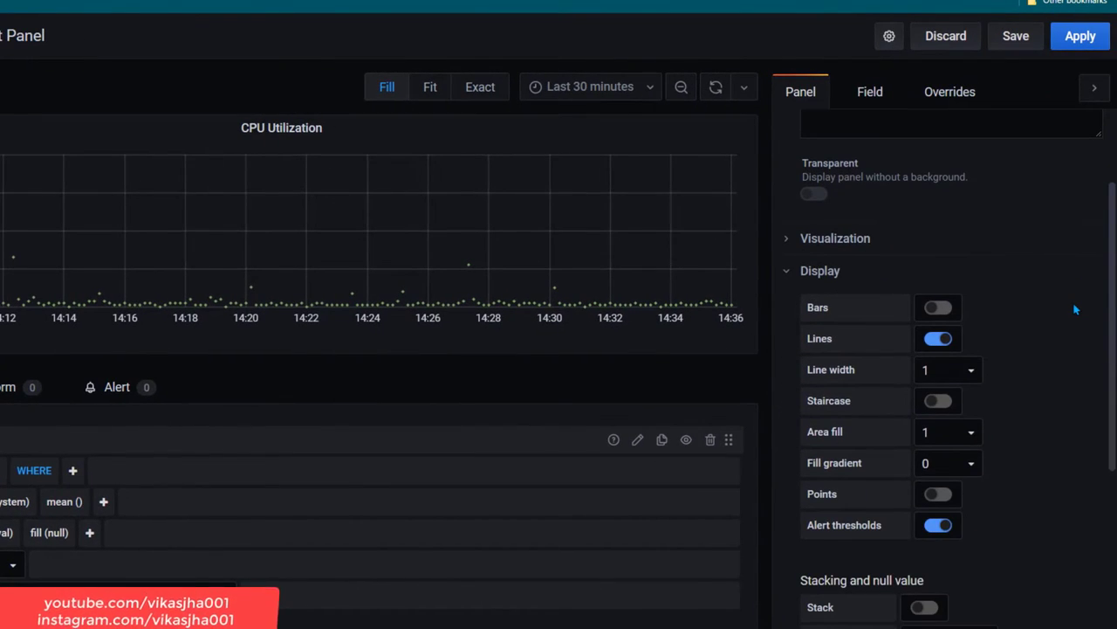
pyautogui.scroll(-1, 1029, 274)
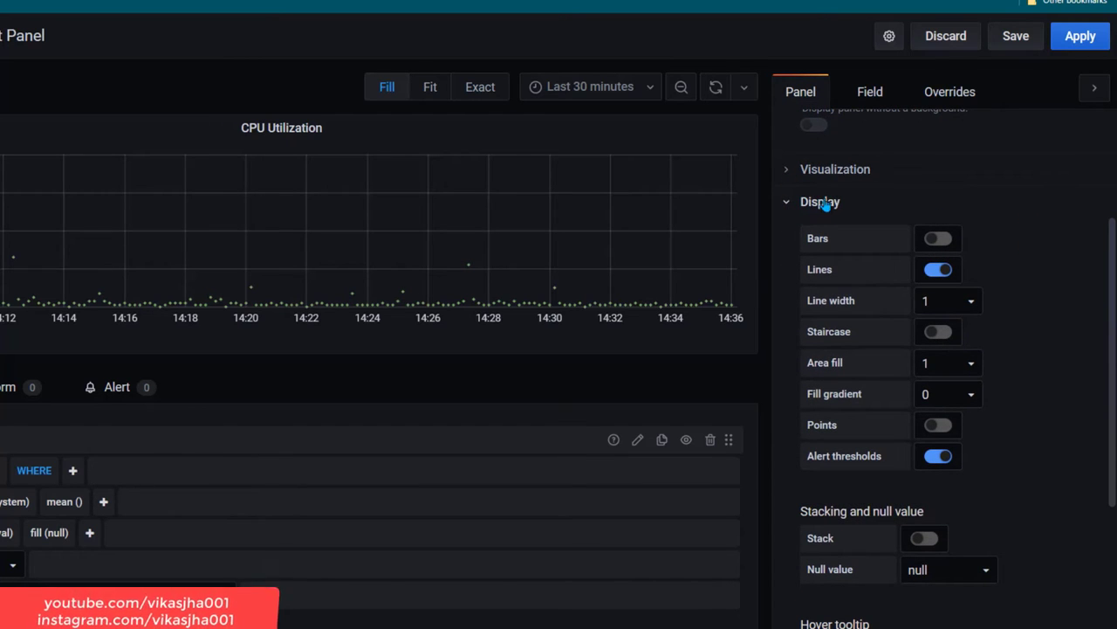
pyautogui.scroll(-2, 1016, 358)
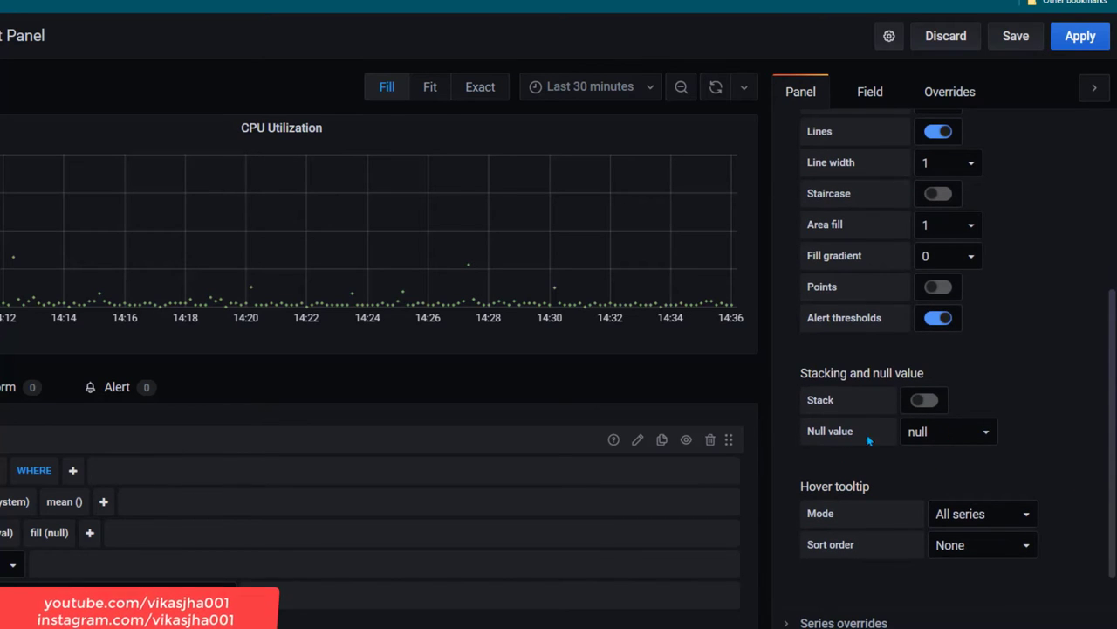
pyautogui.click(987, 434)
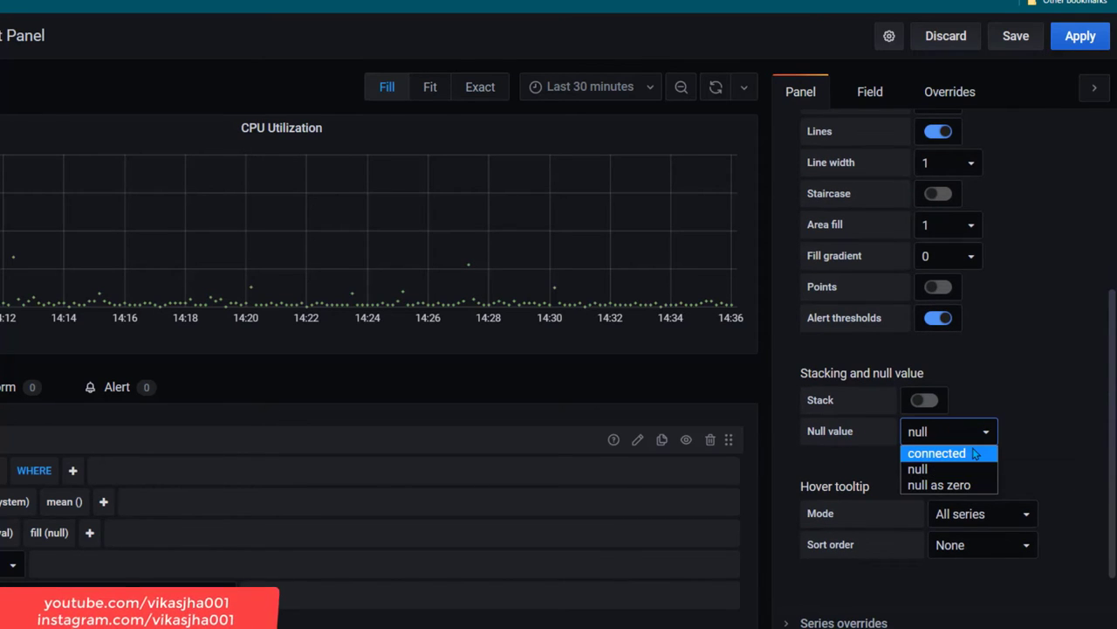
pyautogui.click(975, 453)
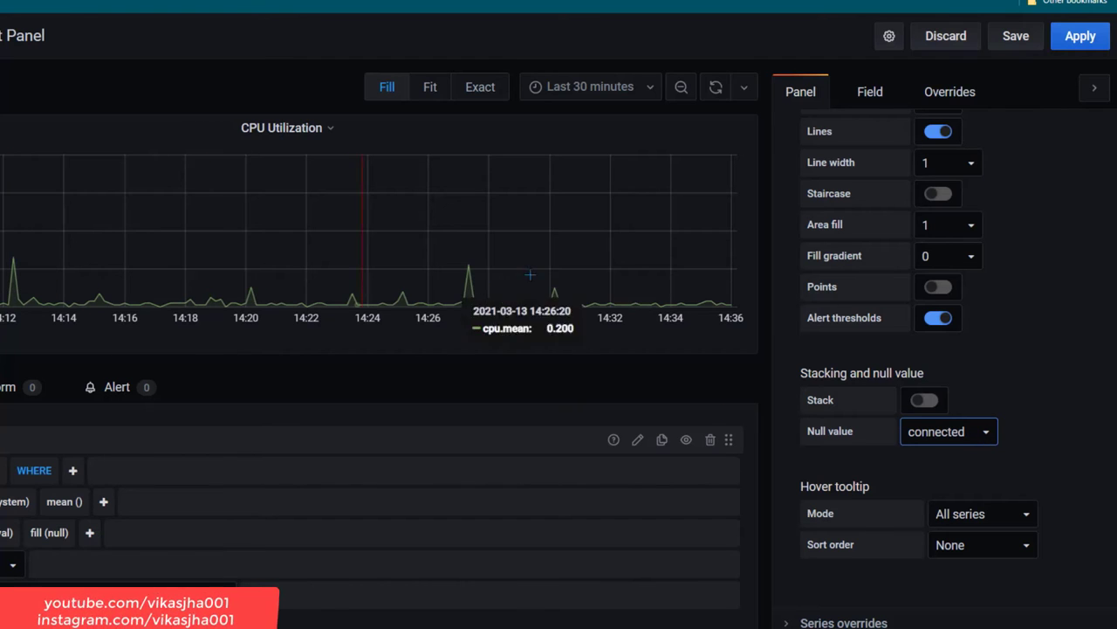
pyautogui.click(1046, 405)
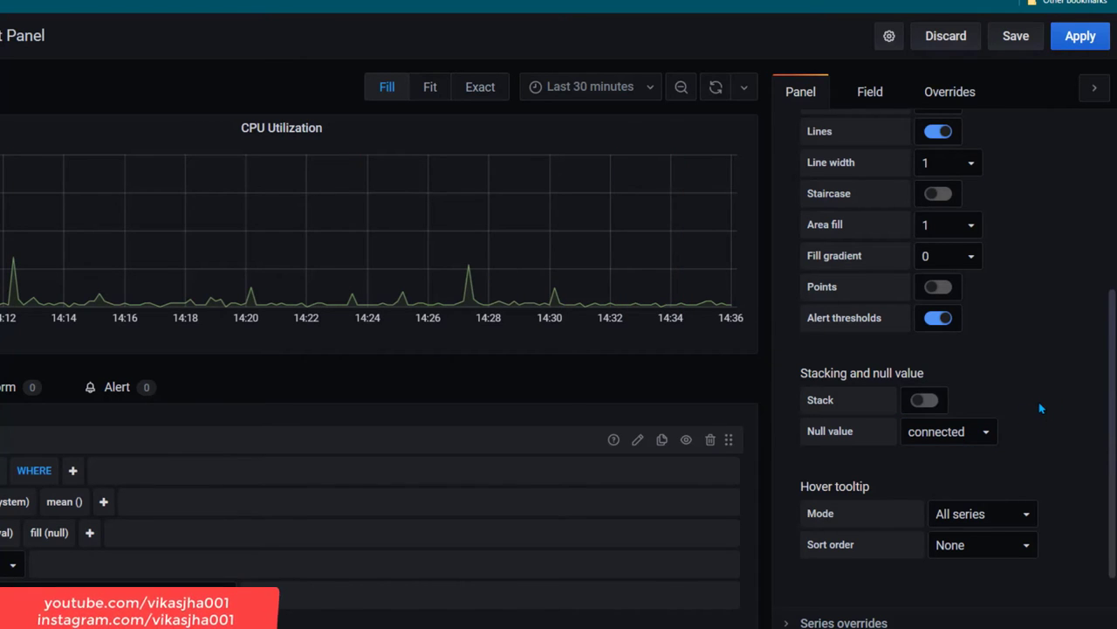
# - Try displaying the graph with bars plus lines and with bars alone, and restore the lines-only display
pyautogui.scroll(-1, 1040, 407)
pyautogui.scroll(2, 1038, 408)
pyautogui.scroll(2, 1038, 418)
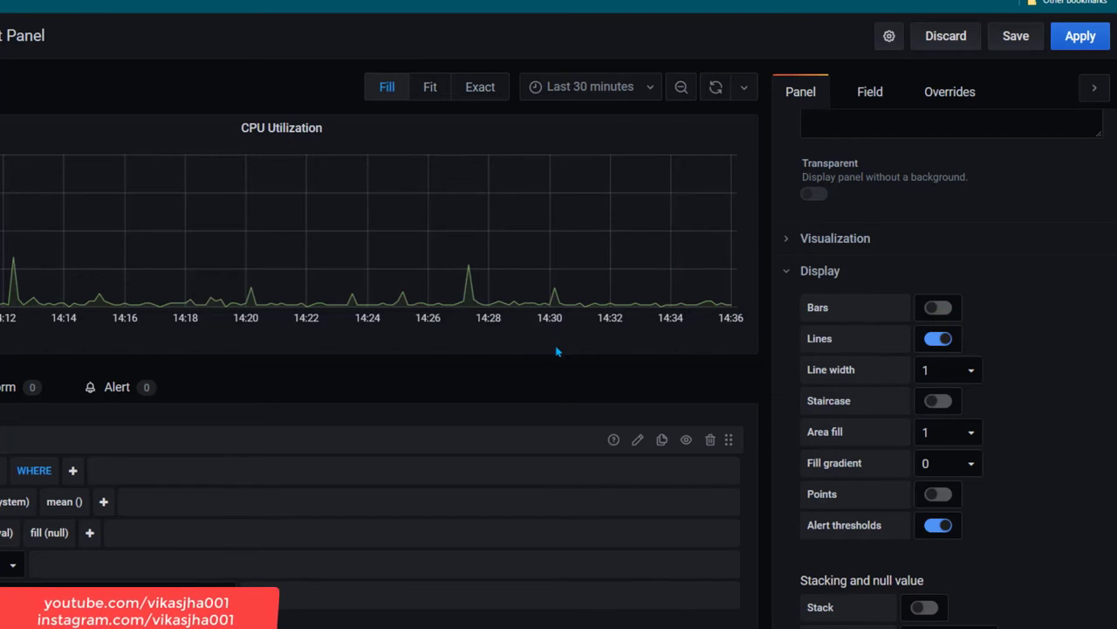
pyautogui.click(939, 307)
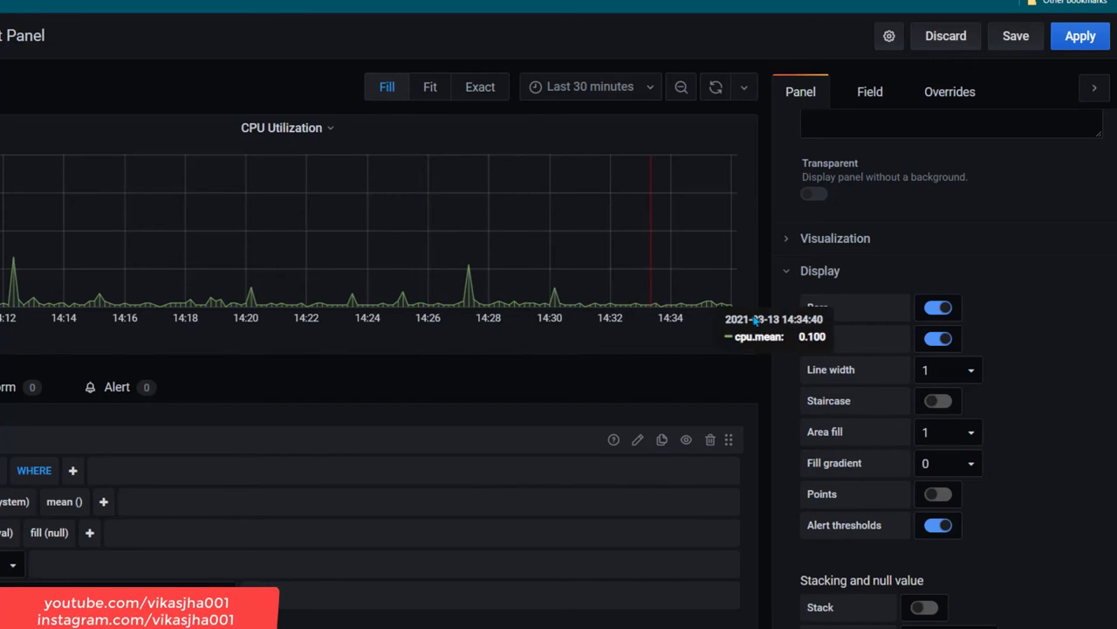
pyautogui.scroll(-1, 1029, 336)
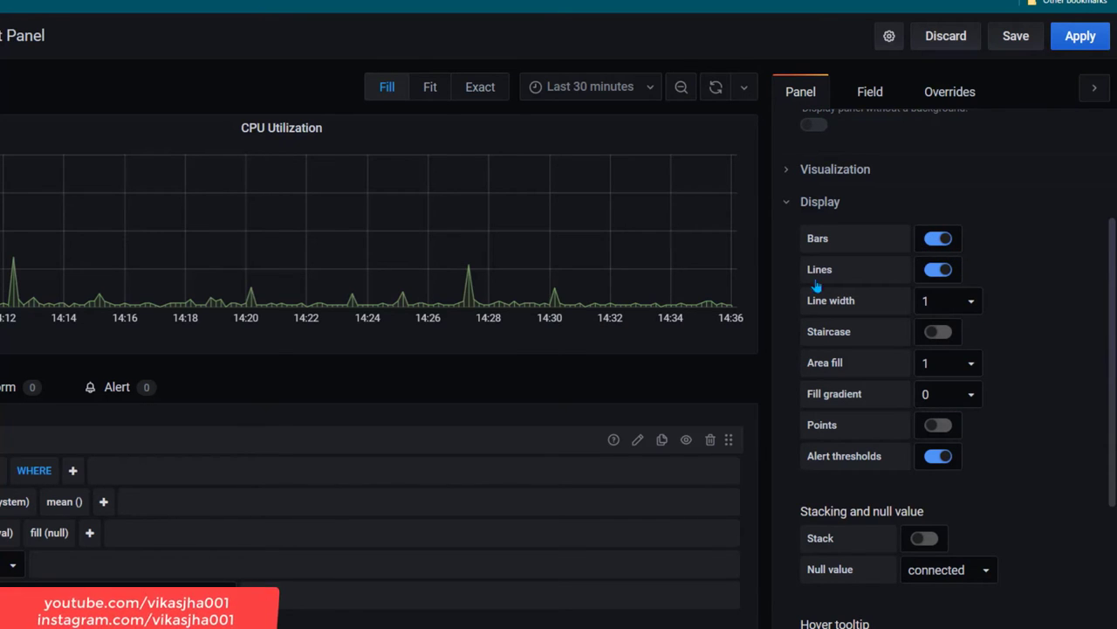
pyautogui.click(933, 240)
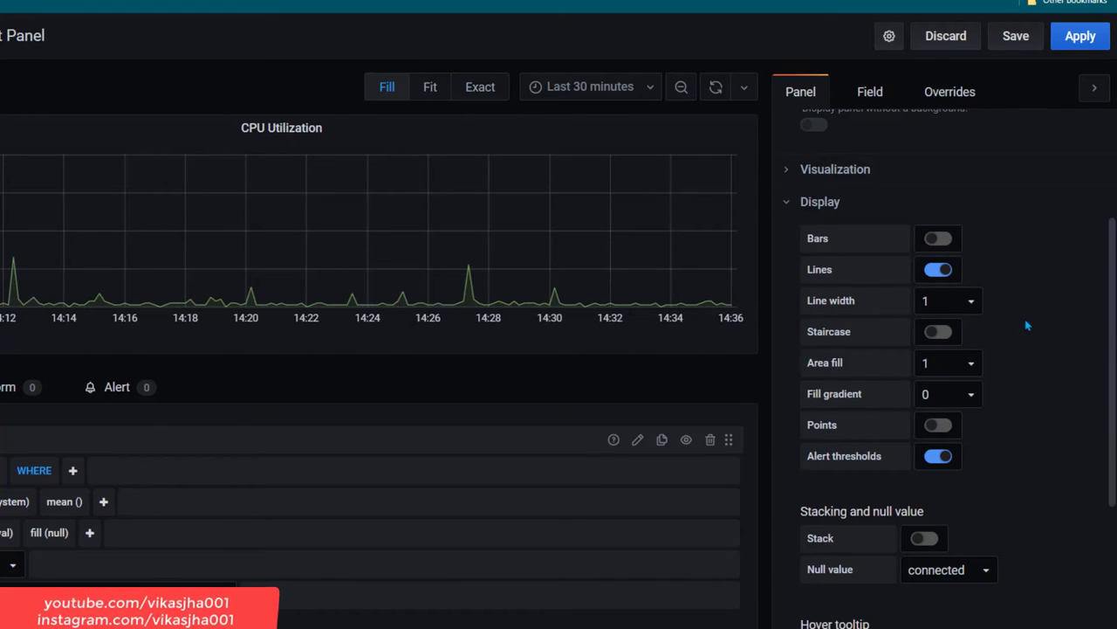
pyautogui.scroll(-1, 1010, 314)
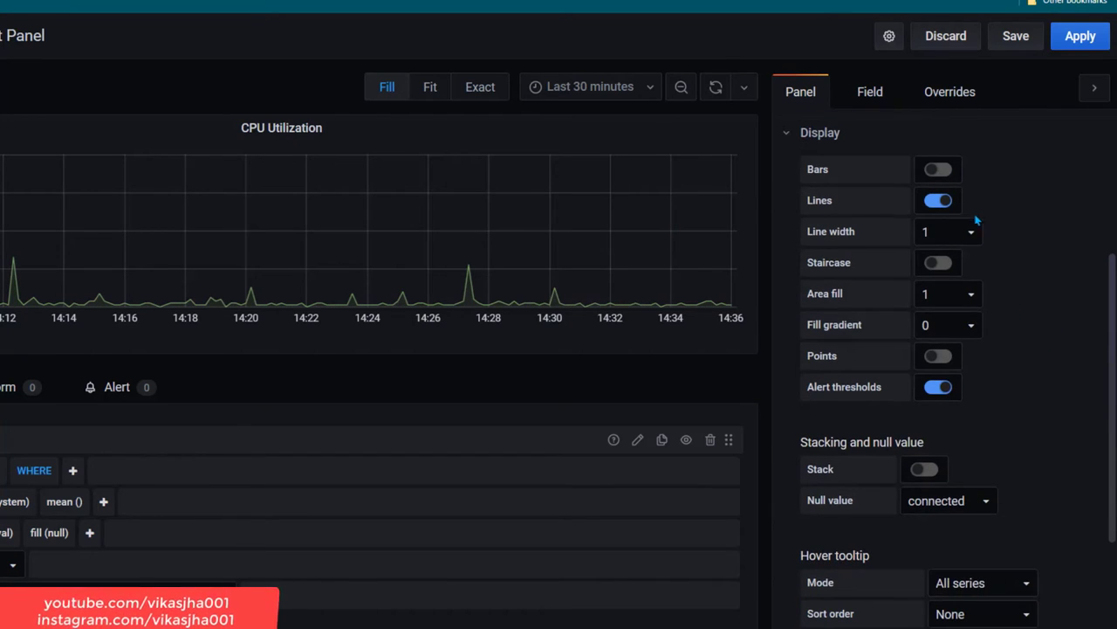
pyautogui.click(931, 205)
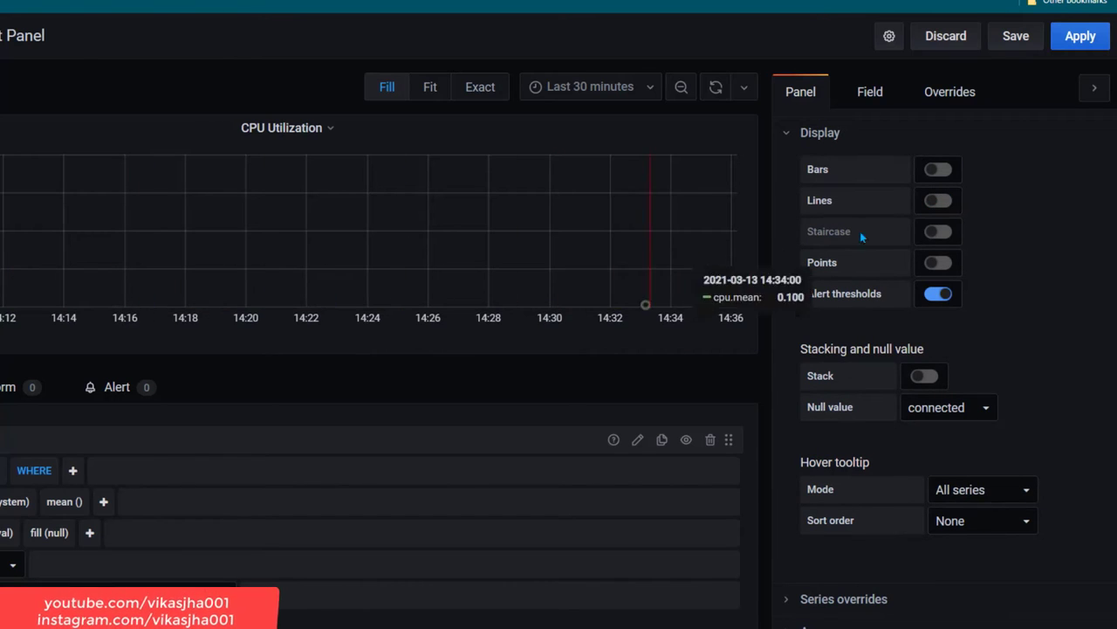
pyautogui.click(950, 172)
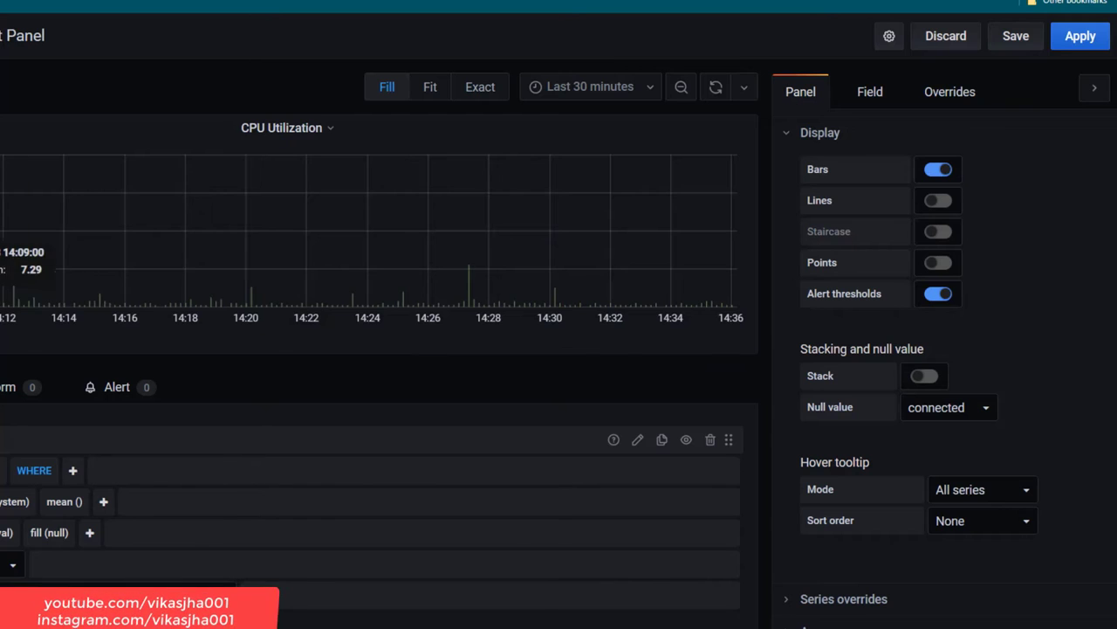
pyautogui.click(950, 202)
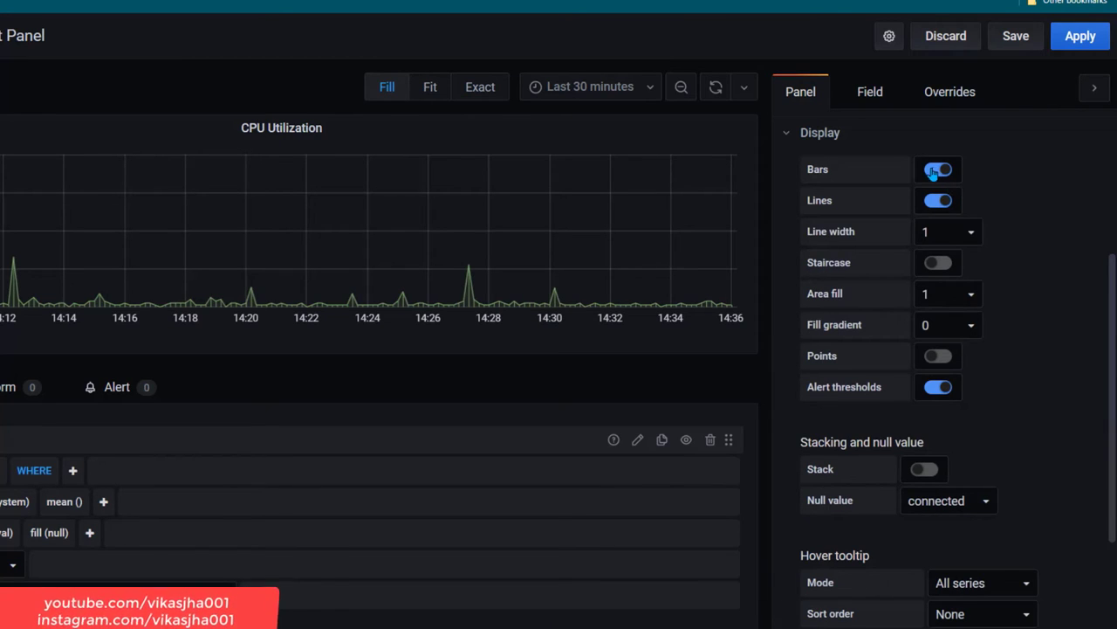
pyautogui.click(933, 171)
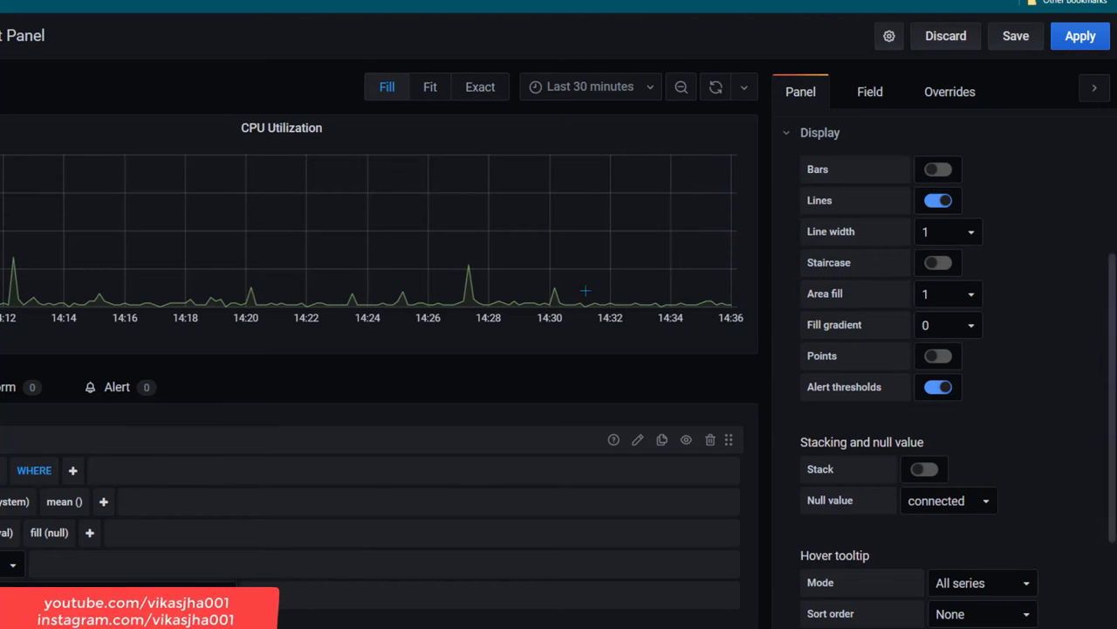
# - Set the graph's line width to 5, trying a width of 4 first
pyautogui.click(971, 232)
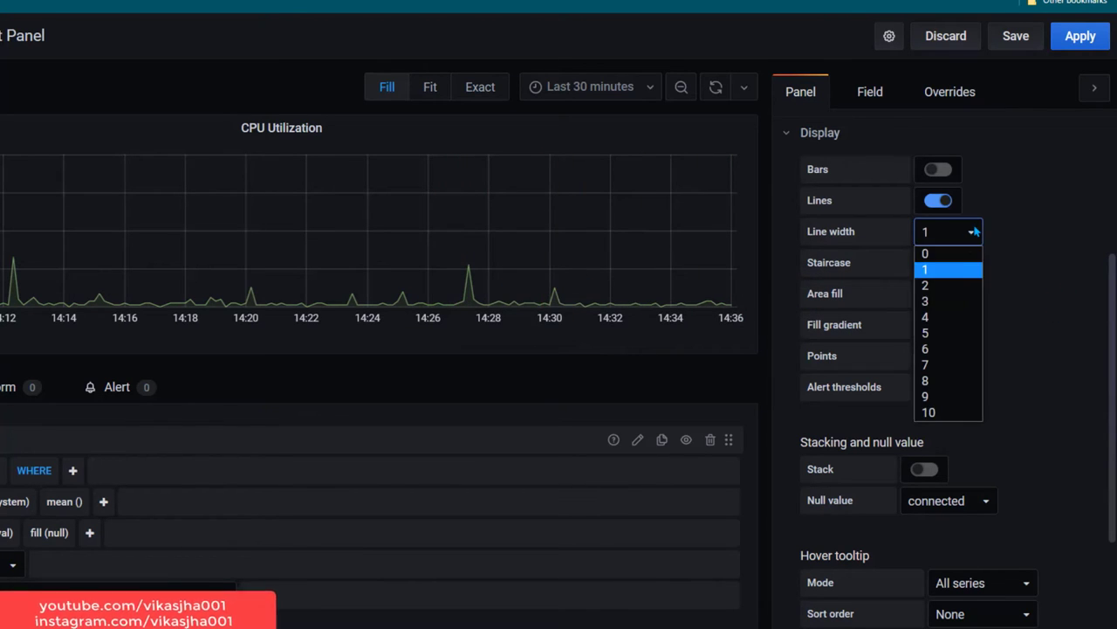
pyautogui.click(959, 316)
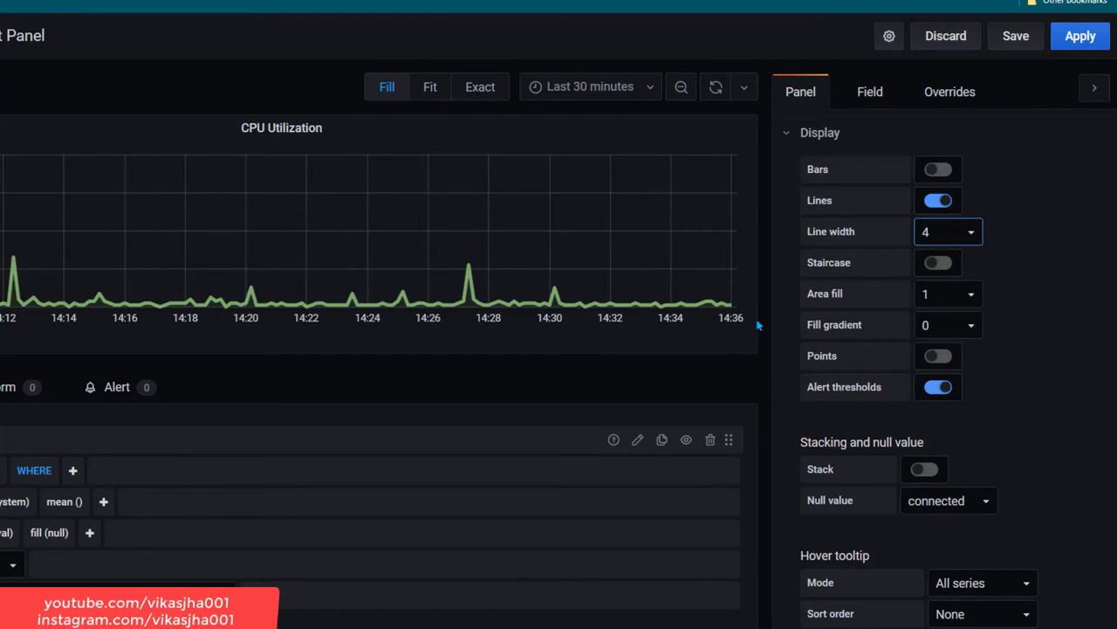
pyautogui.click(972, 234)
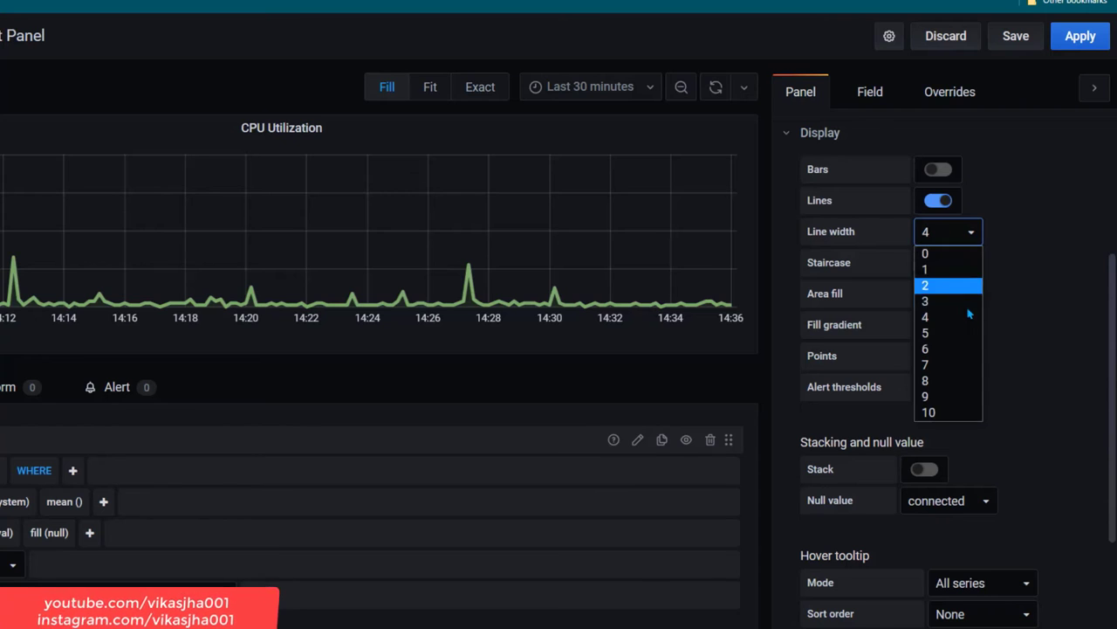
pyautogui.click(958, 333)
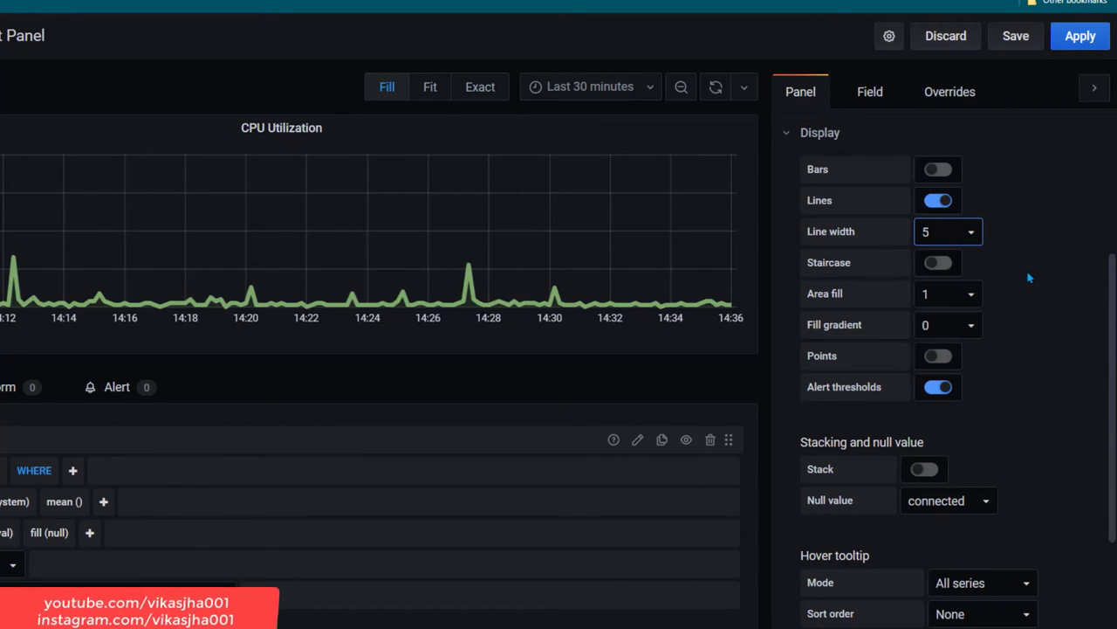
pyautogui.scroll(-3, 1048, 286)
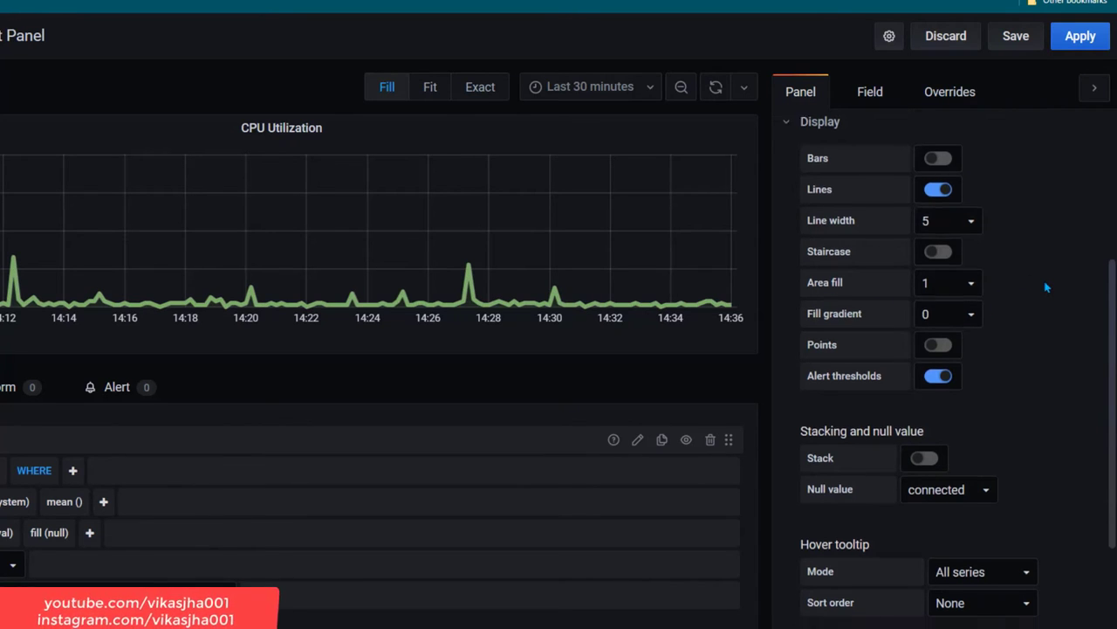
pyautogui.scroll(3, 870, 372)
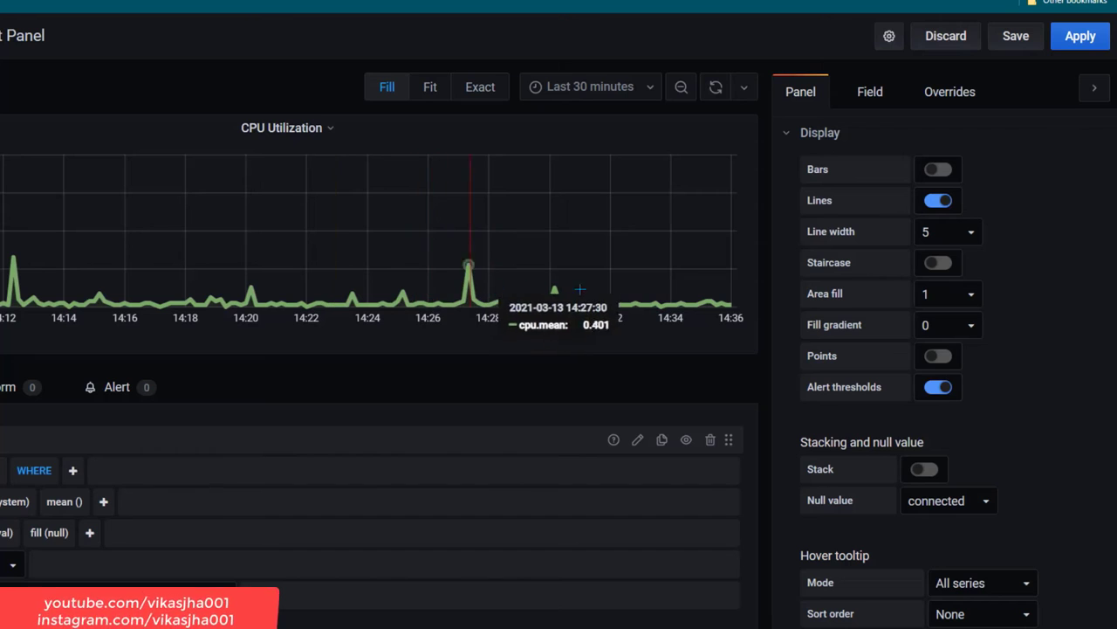
# - Try the staircase line style on the CPU Utilization graph and switch it off again
pyautogui.click(948, 267)
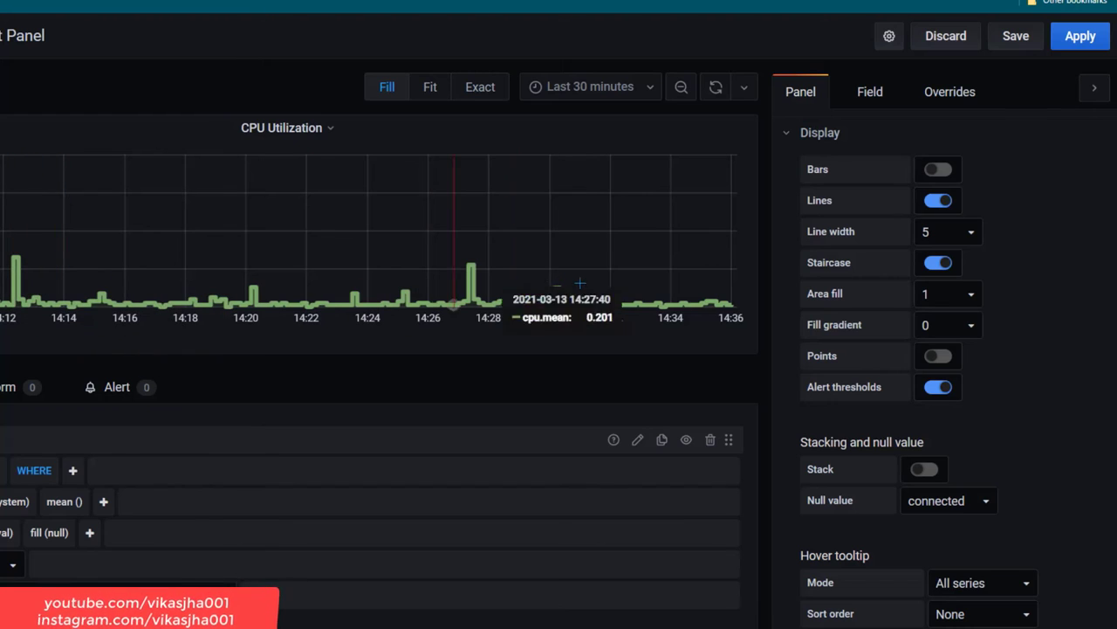
pyautogui.click(931, 271)
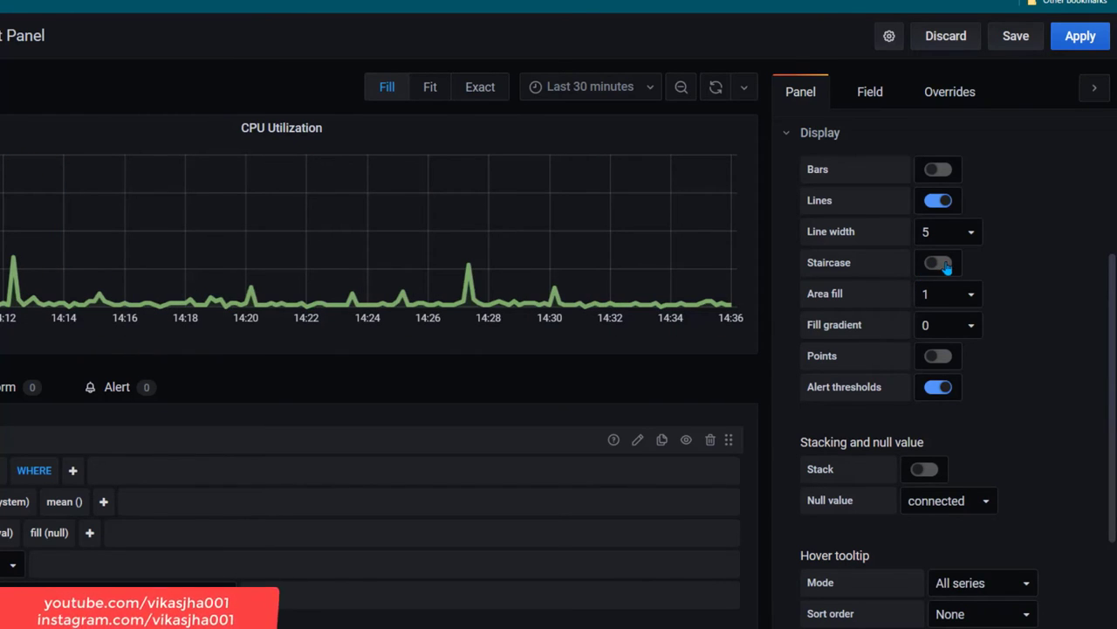
pyautogui.click(945, 266)
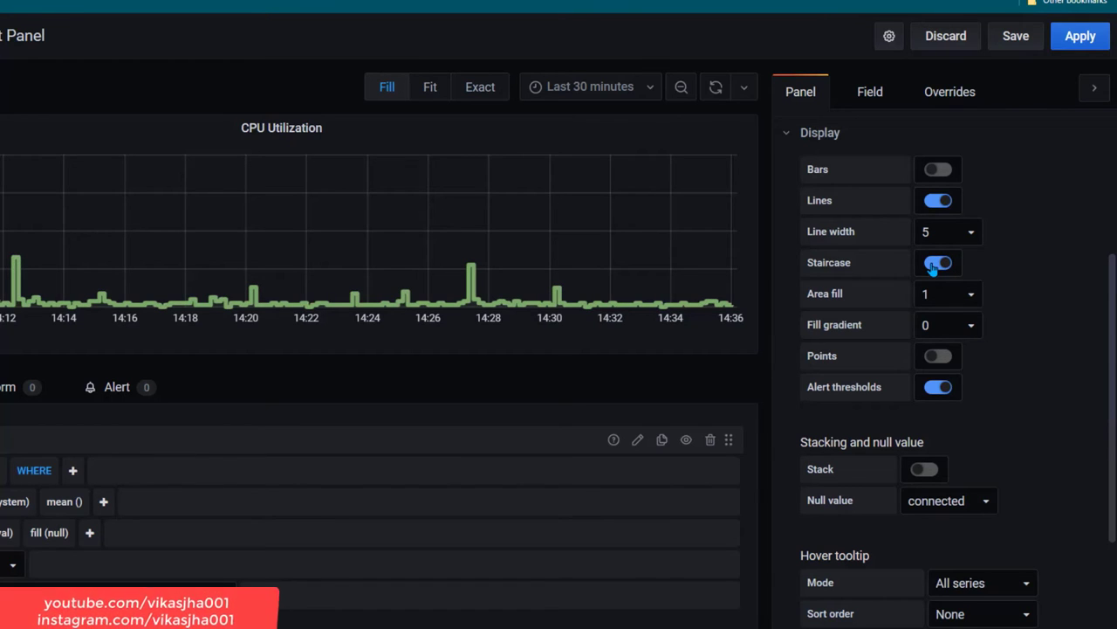
pyautogui.click(930, 269)
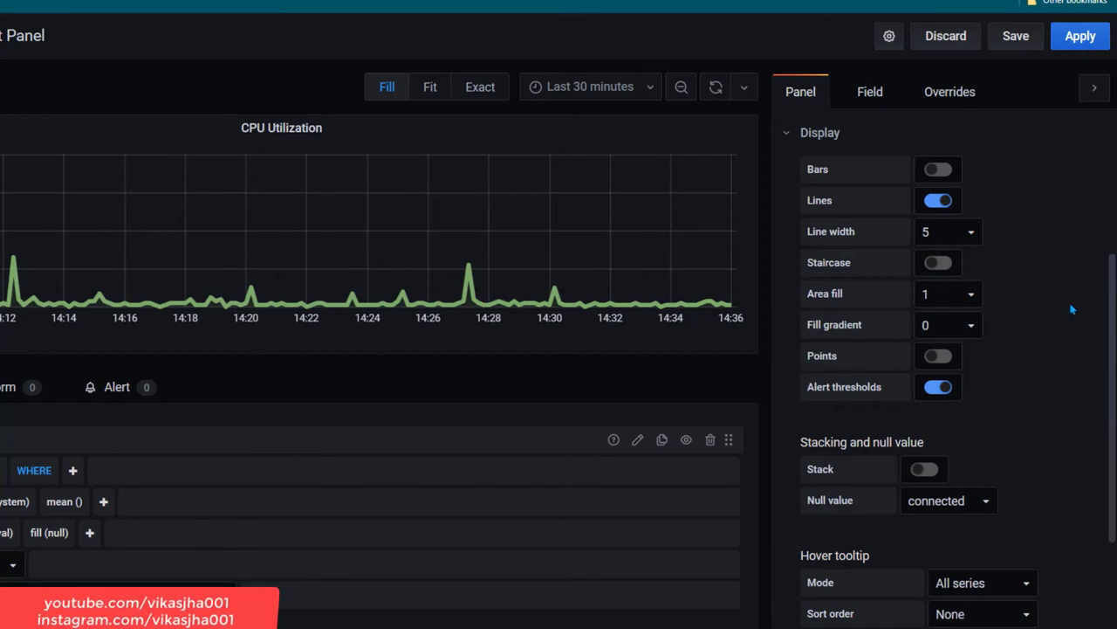
# - Examine the area fill options and the panel's remaining display, stacking and hover tooltip settings
pyautogui.scroll(-2, 1072, 315)
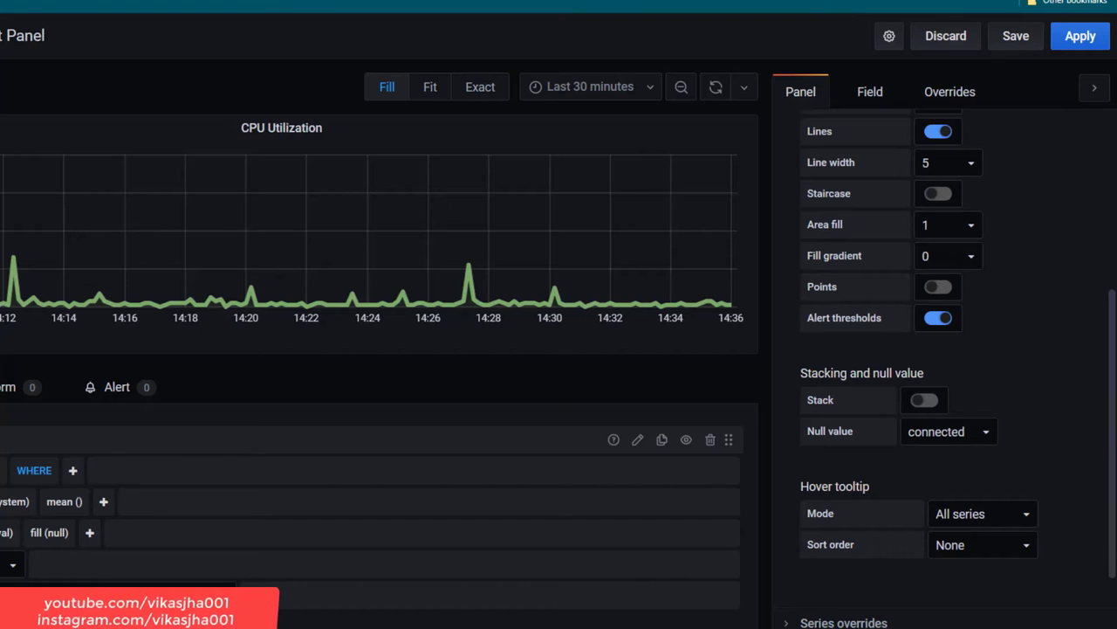
pyautogui.click(971, 226)
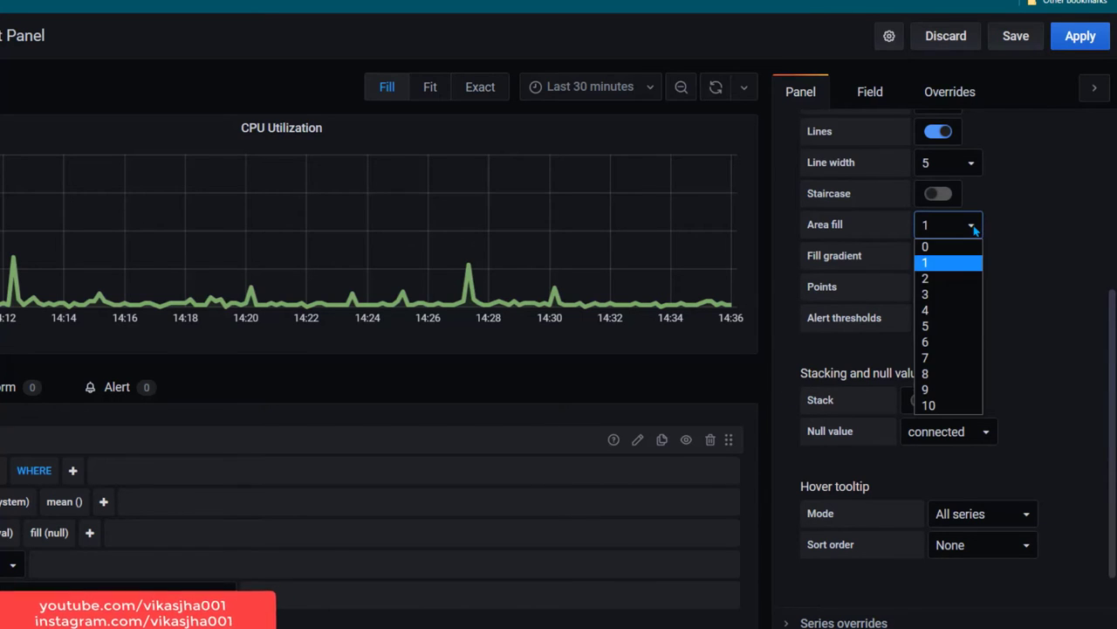
pyautogui.click(1034, 261)
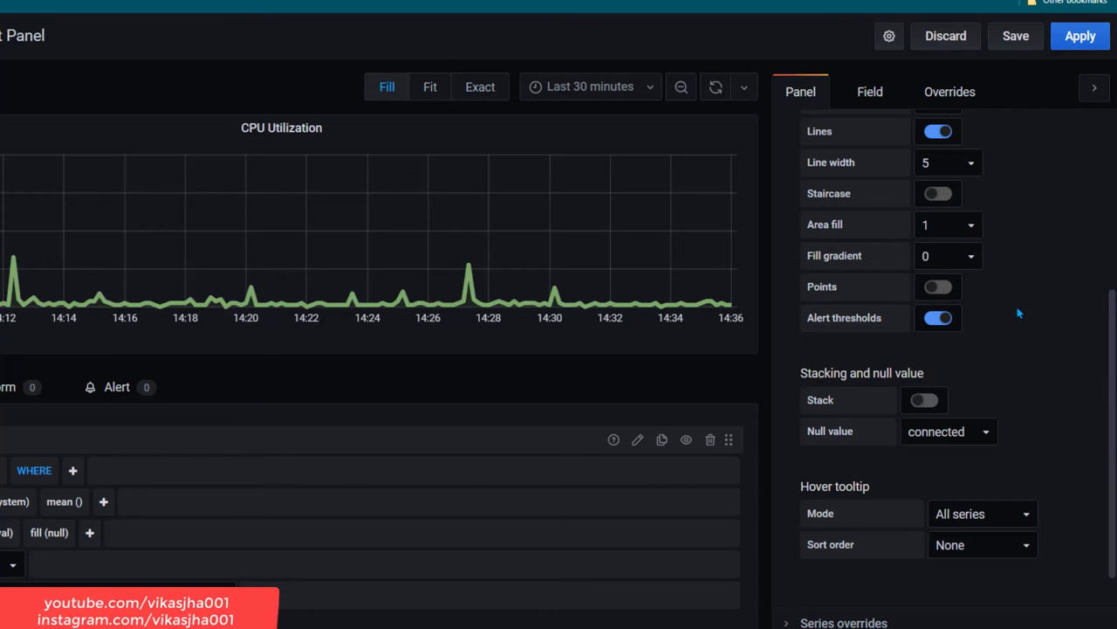
pyautogui.scroll(-3, 1050, 365)
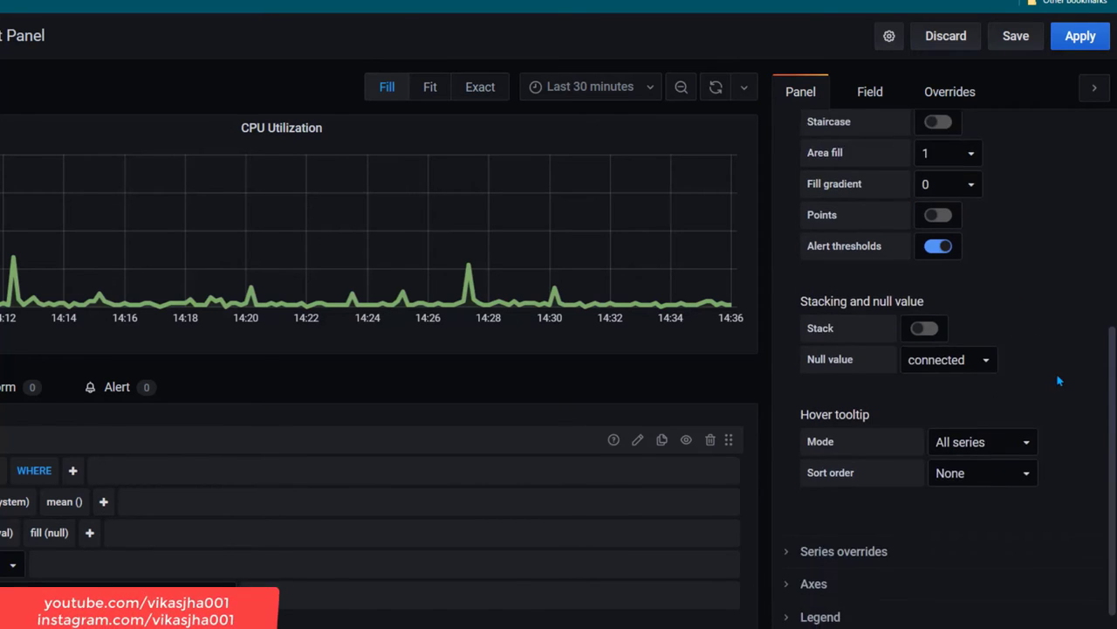
pyautogui.scroll(5, 1052, 396)
pyautogui.scroll(2, 1052, 396)
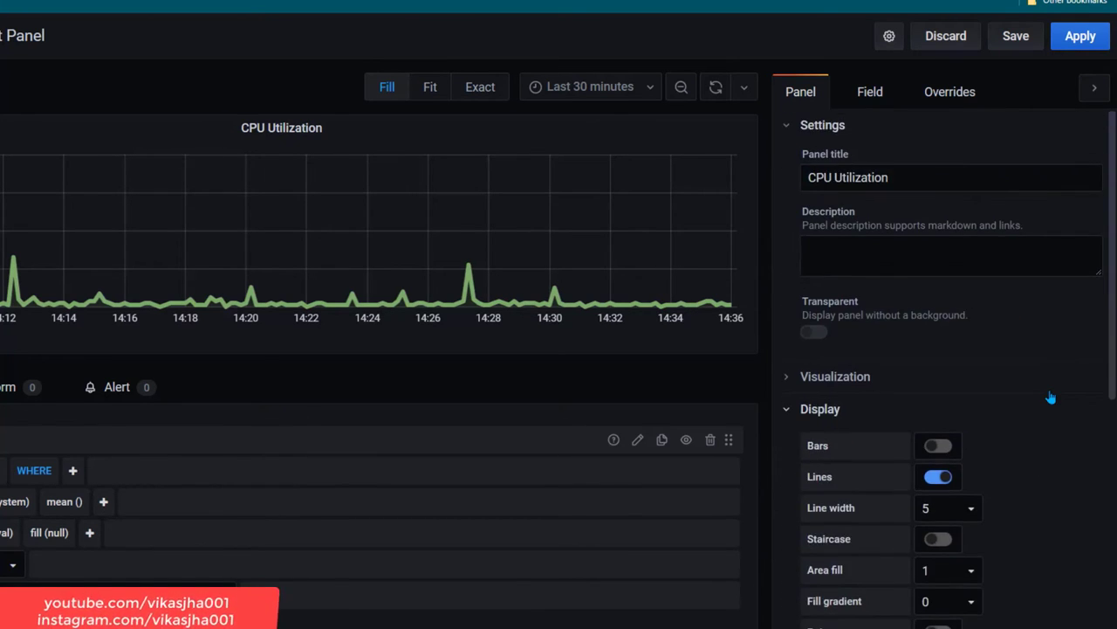
# - Apply the panel edits and resize the CPU Utilization panel on the dashboard to be much wider and less tall
pyautogui.click(1089, 44)
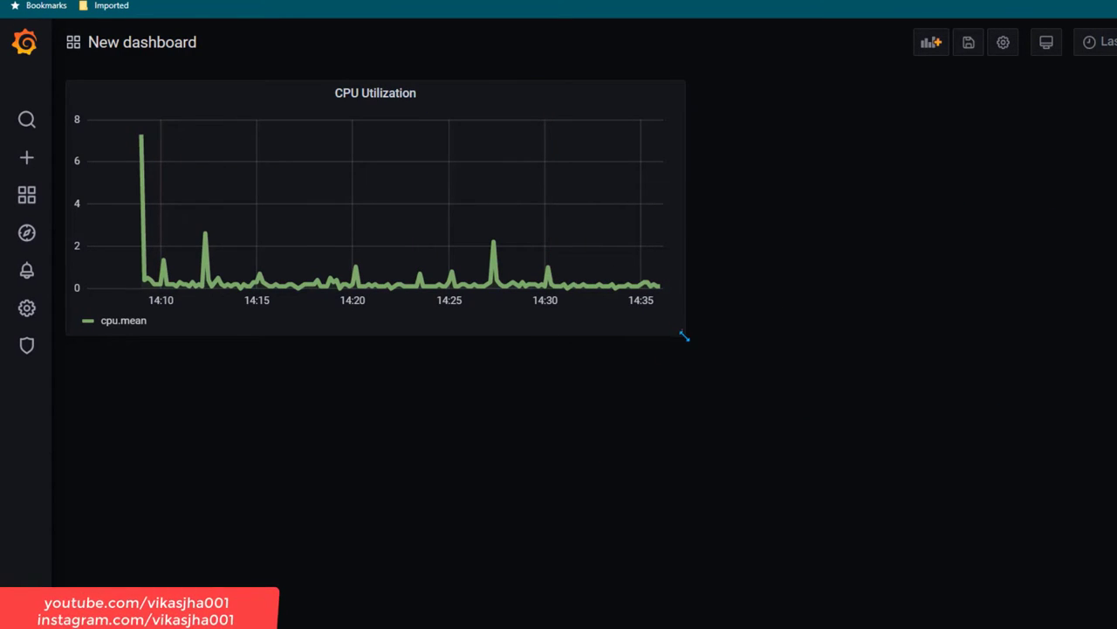
pyautogui.moveTo(676, 327); pyautogui.dragTo(1116, 279)
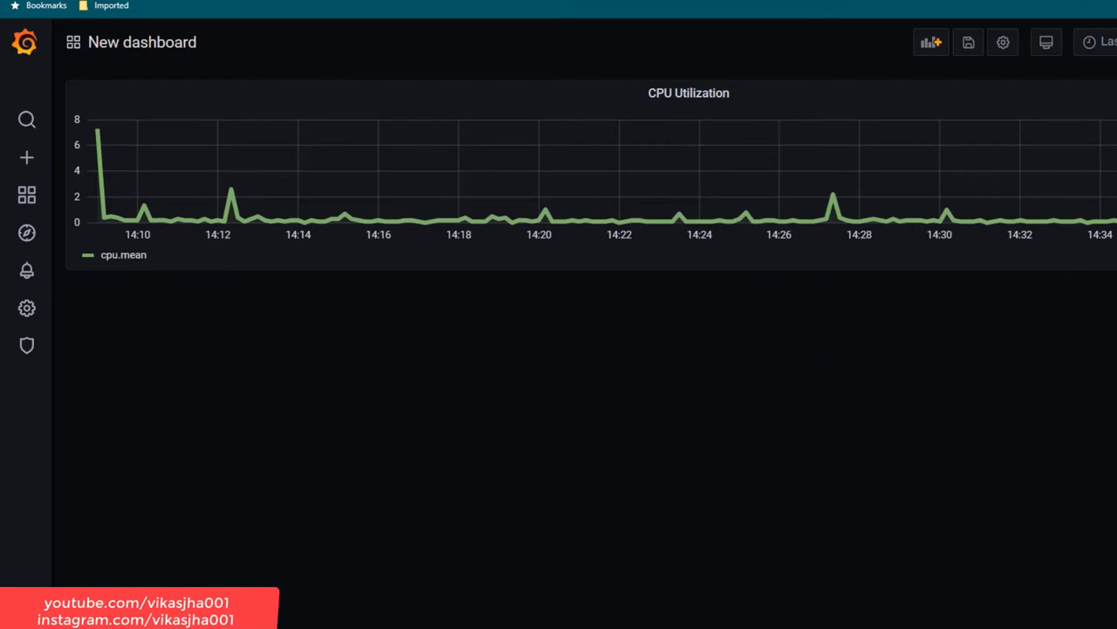
# - Resize the CPU Utilization panel on the dashboard to be about half as wide and slightly taller
pyautogui.moveTo(1115, 267); pyautogui.dragTo(629, 295)
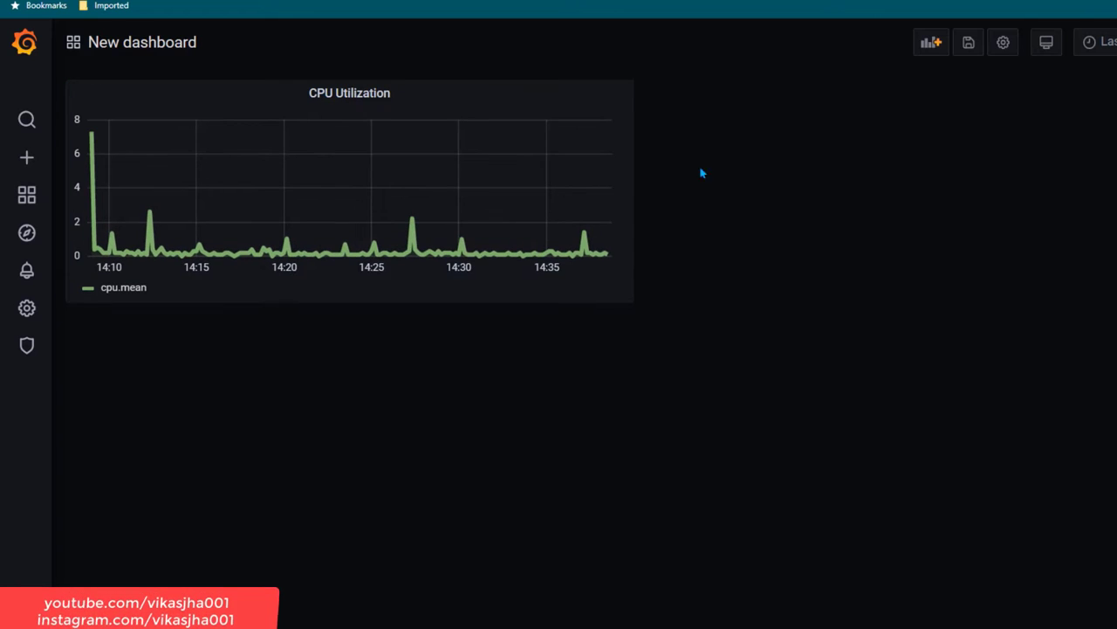
# - Add a new panel whose query selects the mean of the used_percent field from the mem measurement
pyautogui.click(929, 43)
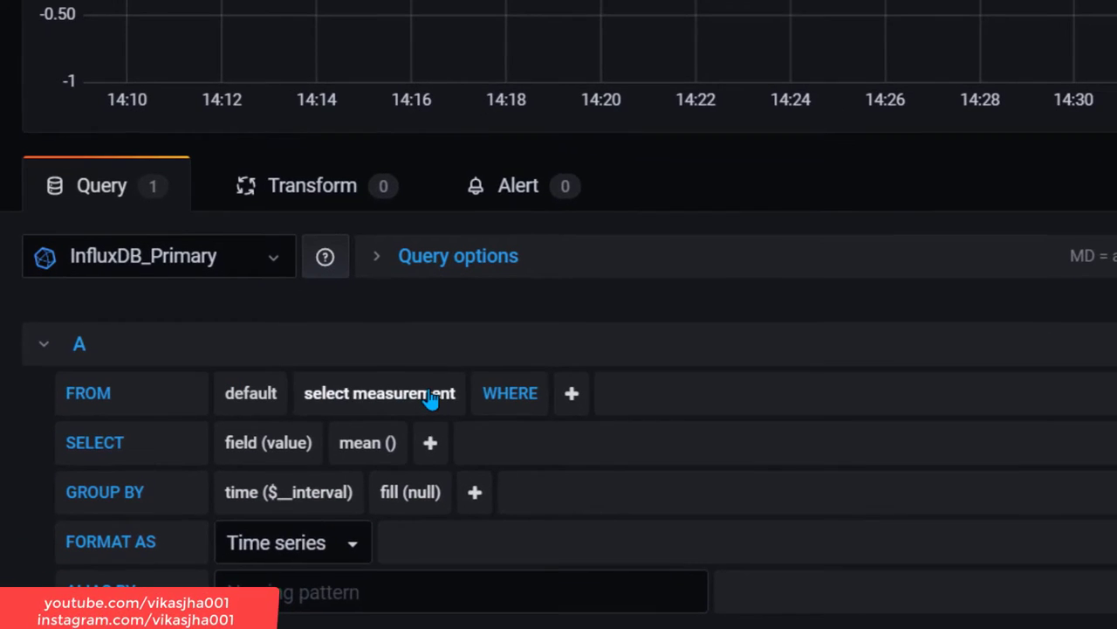
pyautogui.click(430, 397)
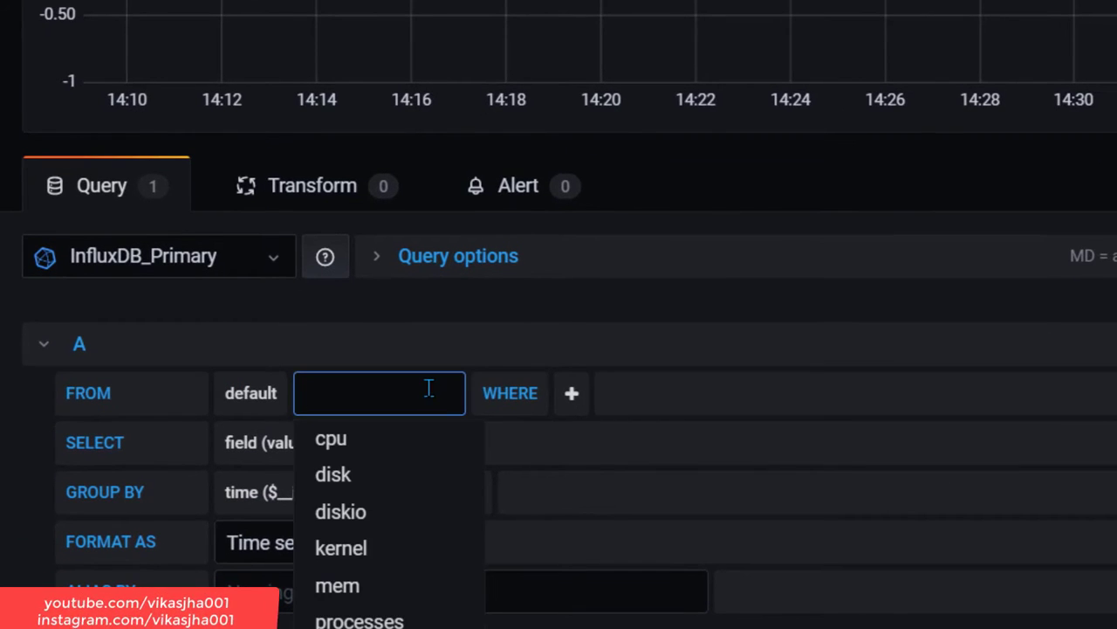
pyautogui.scroll(-1, 432, 384)
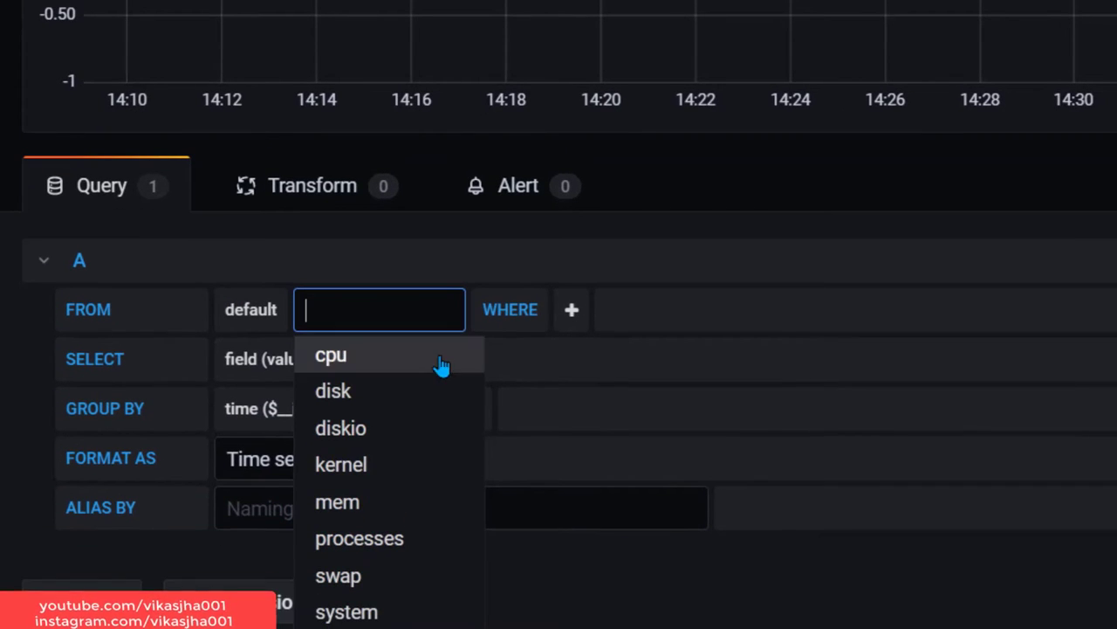
pyautogui.click(413, 505)
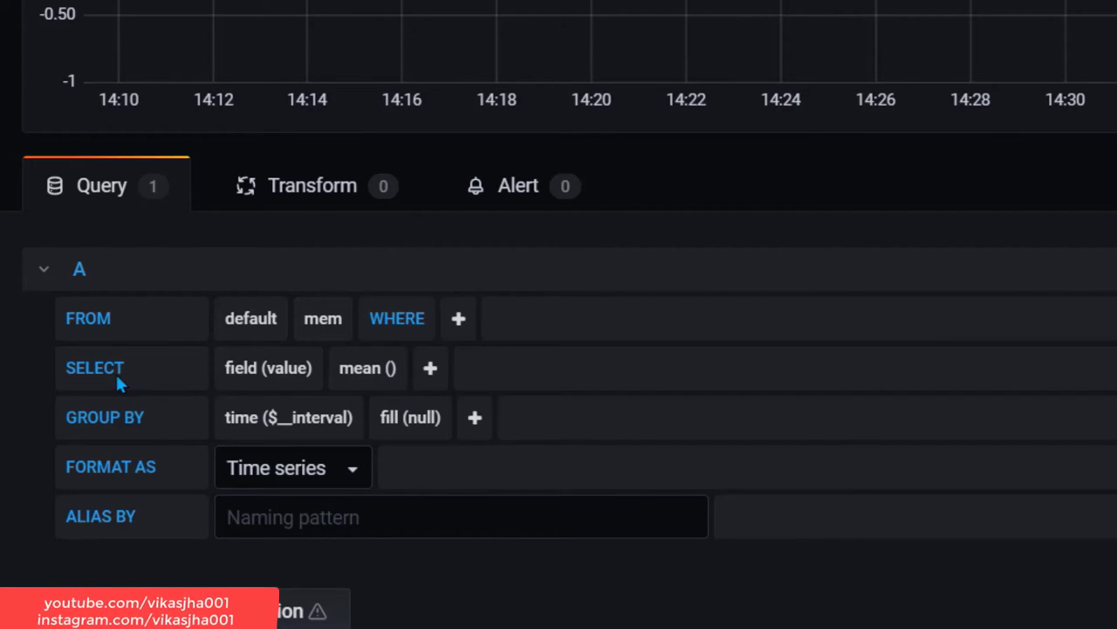
pyautogui.click(291, 371)
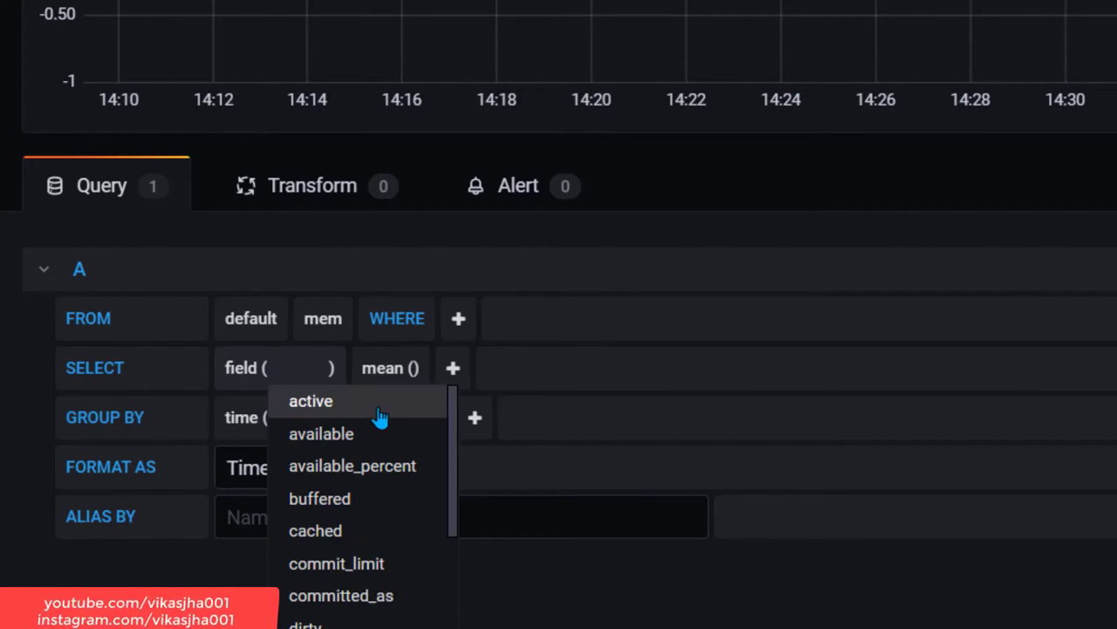
pyautogui.scroll(-5, 349, 425)
pyautogui.scroll(-4, 403, 496)
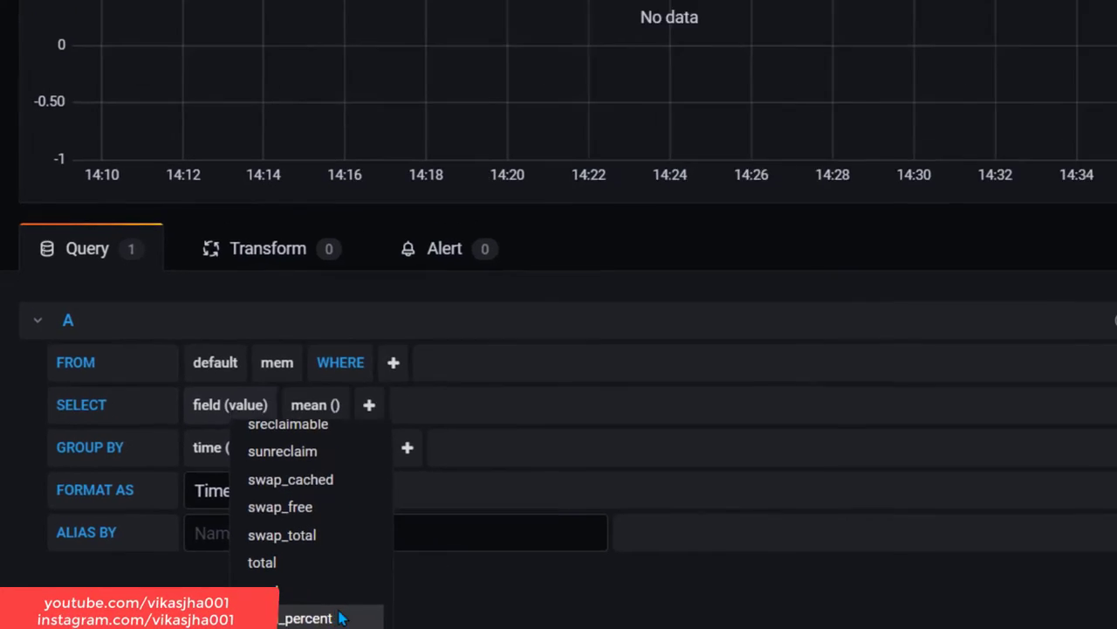
pyautogui.click(384, 614)
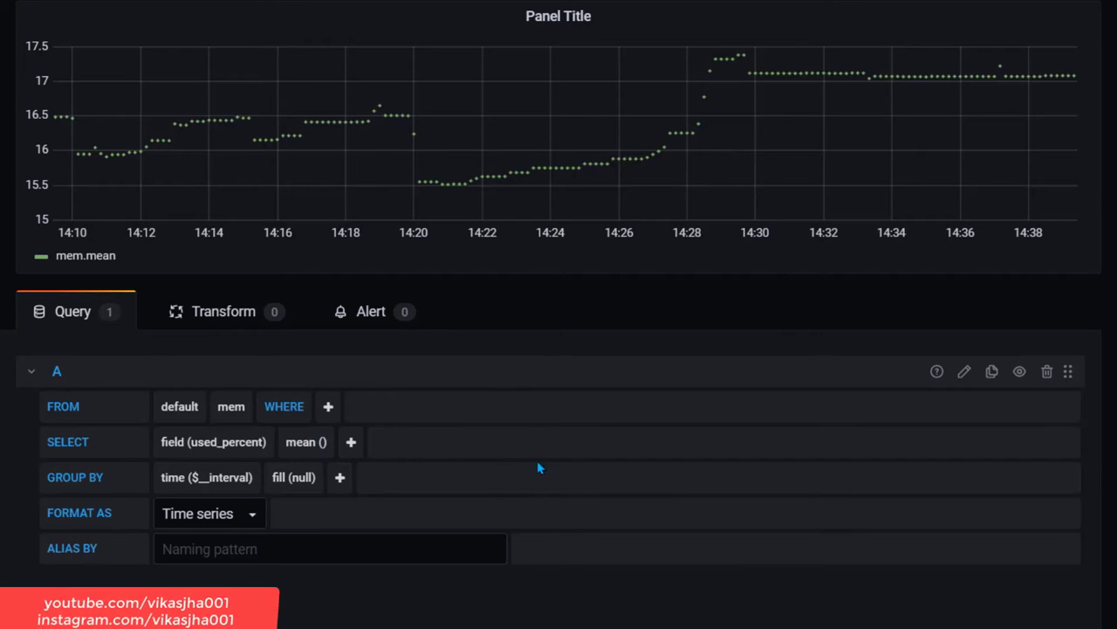
# - Set the new graph's null value handling to connected so its data points join into a line
pyautogui.scroll(-3, 1036, 291)
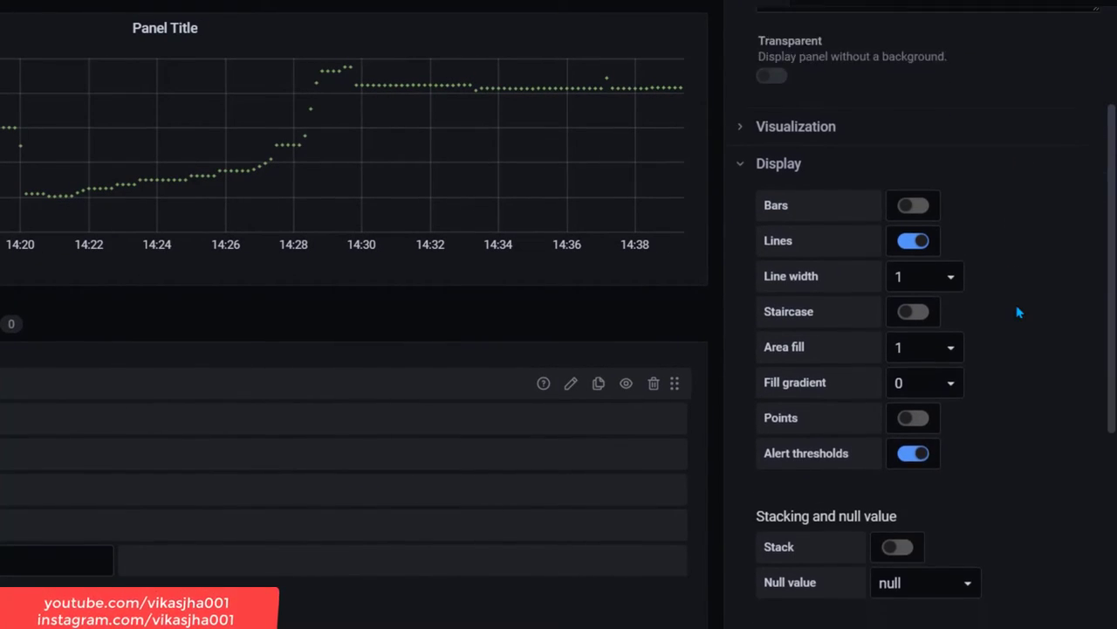
pyautogui.scroll(-2, 1017, 312)
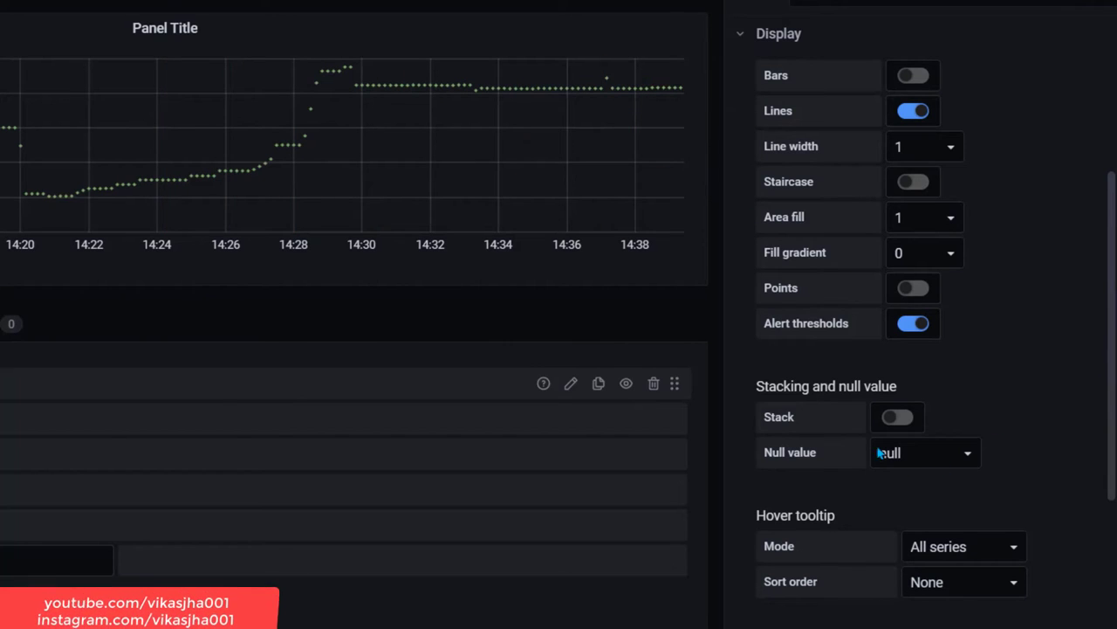
pyautogui.click(972, 458)
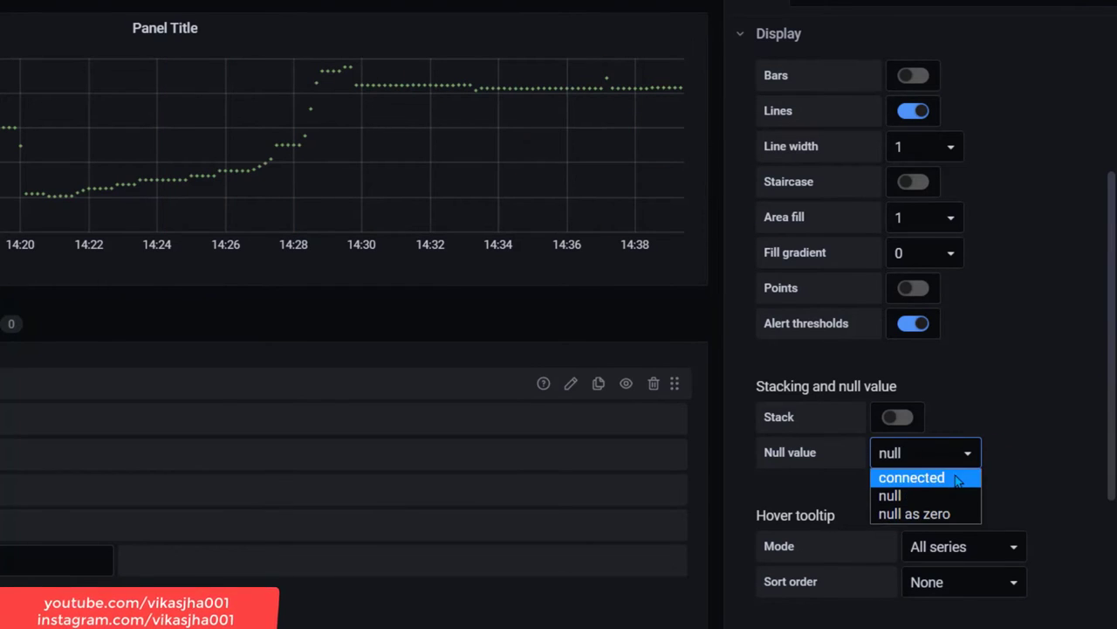
pyautogui.click(952, 474)
# - Title the new panel Memory Utilization, leaving its description empty
pyautogui.scroll(3, 1044, 425)
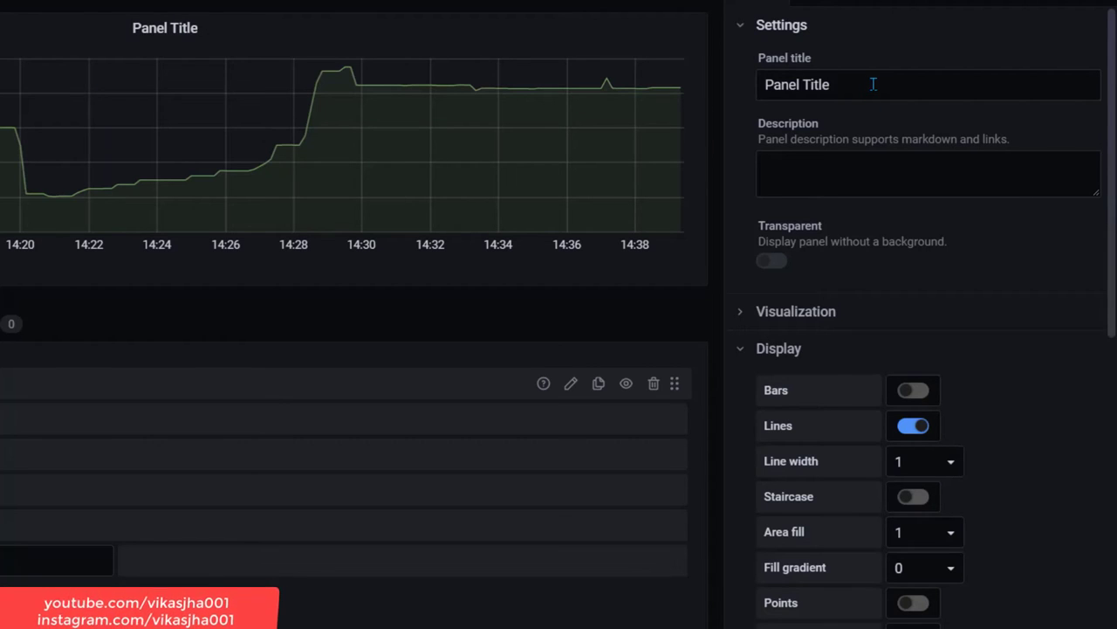
pyautogui.moveTo(873, 84); pyautogui.dragTo(761, 85)
pyautogui.write('Me')
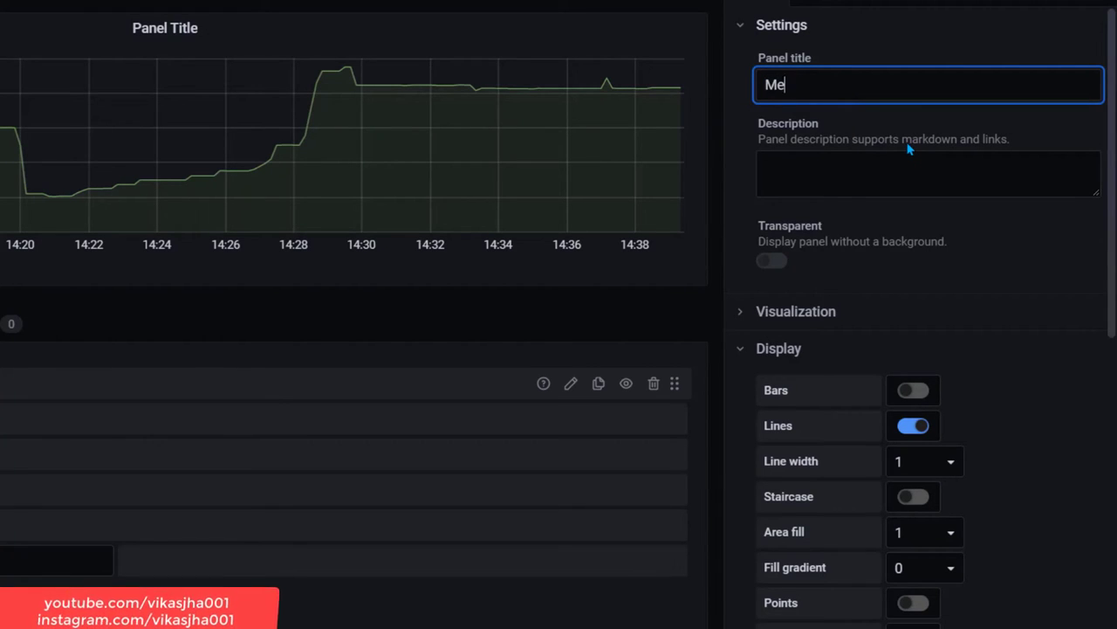
pyautogui.write('mory Utilization')
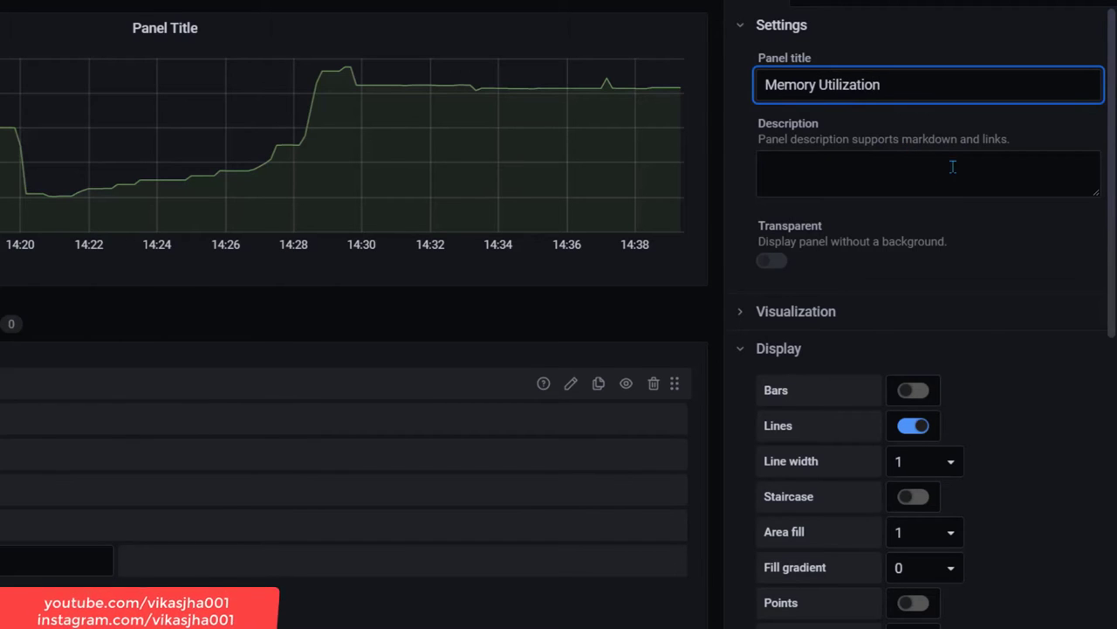
pyautogui.click(952, 167)
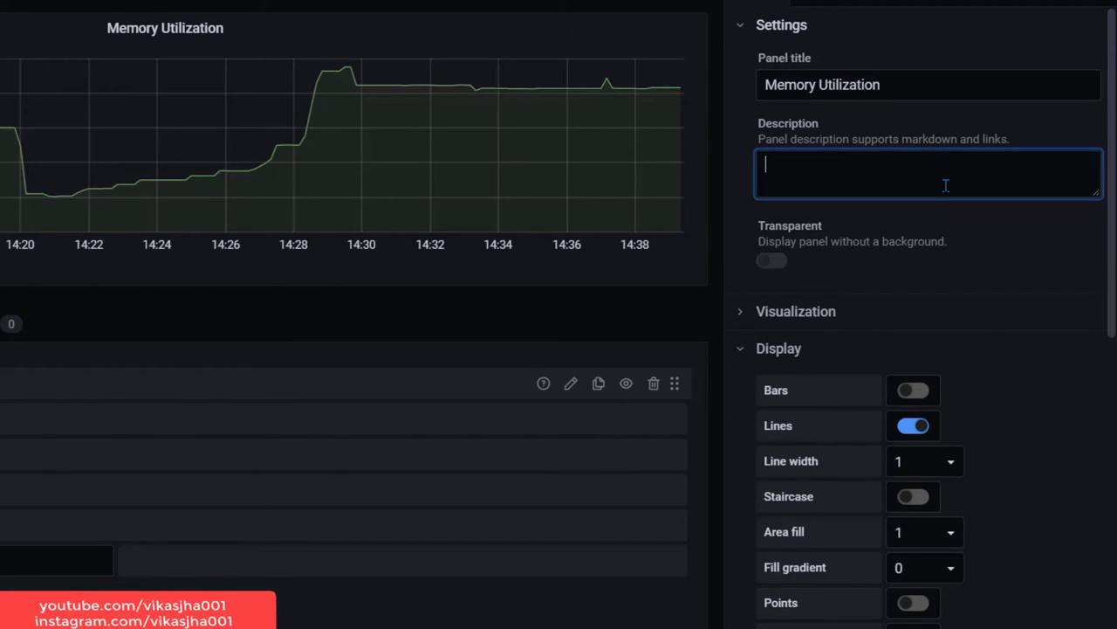
pyautogui.click(996, 262)
# - Try area fill values of 0, 1, 3 and 10 on the Memory Utilization graph
pyautogui.scroll(-3, 996, 262)
pyautogui.scroll(-2, 999, 270)
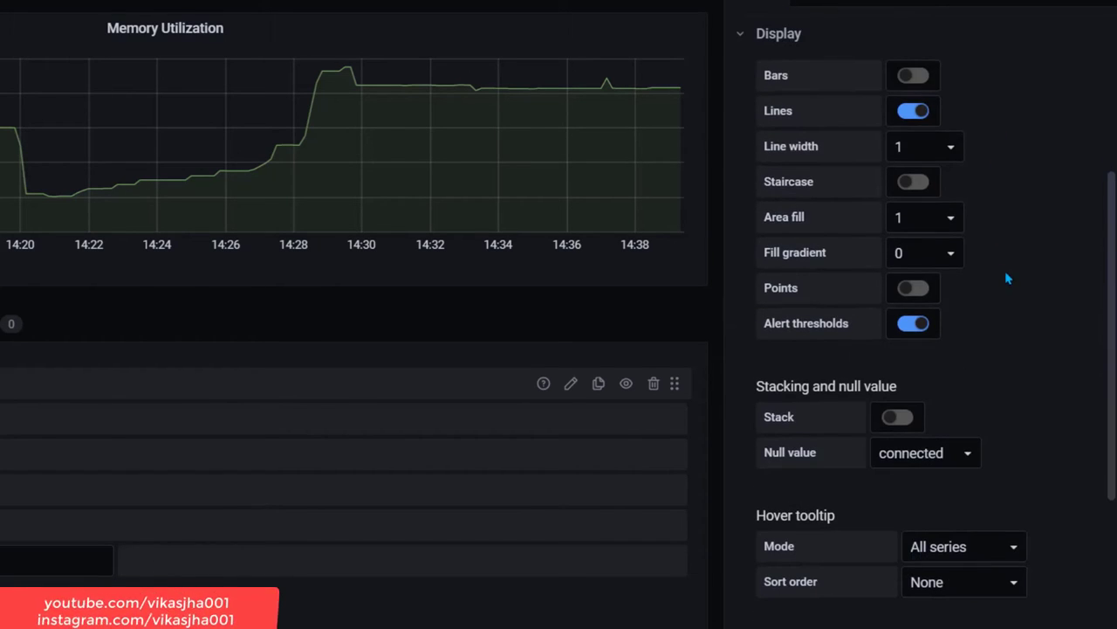
pyautogui.click(928, 222)
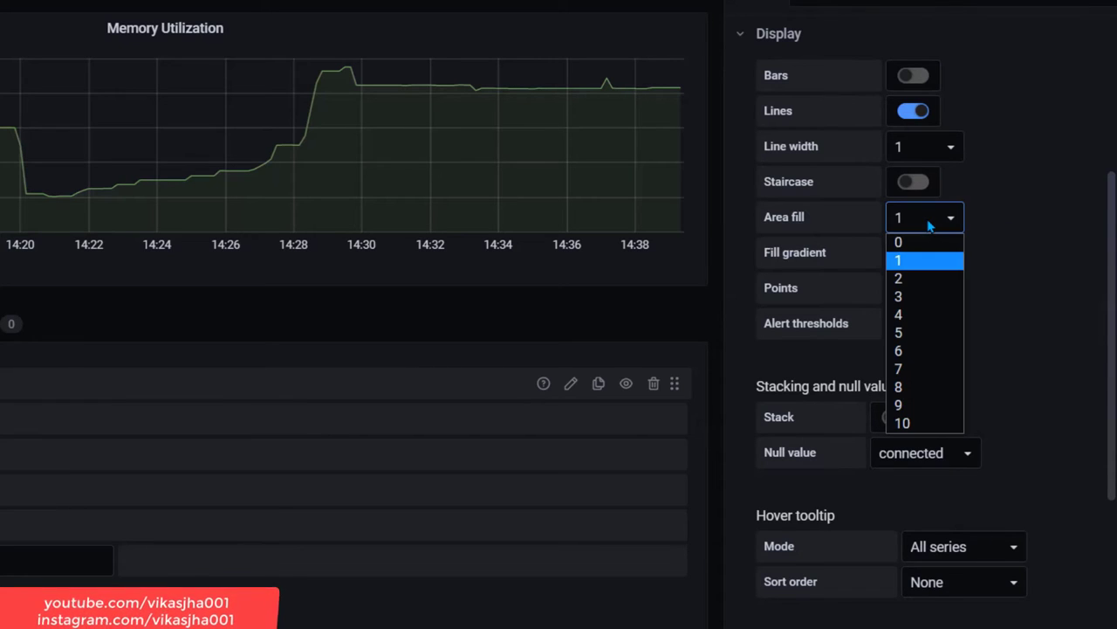
pyautogui.click(906, 246)
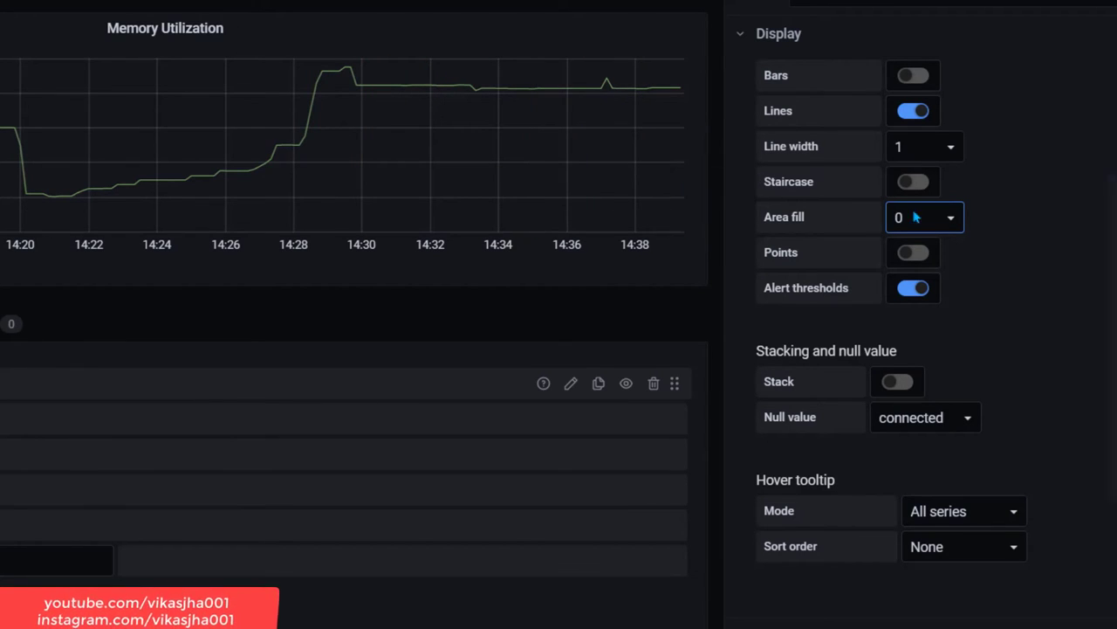
pyautogui.click(948, 219)
pyautogui.press('Escape')
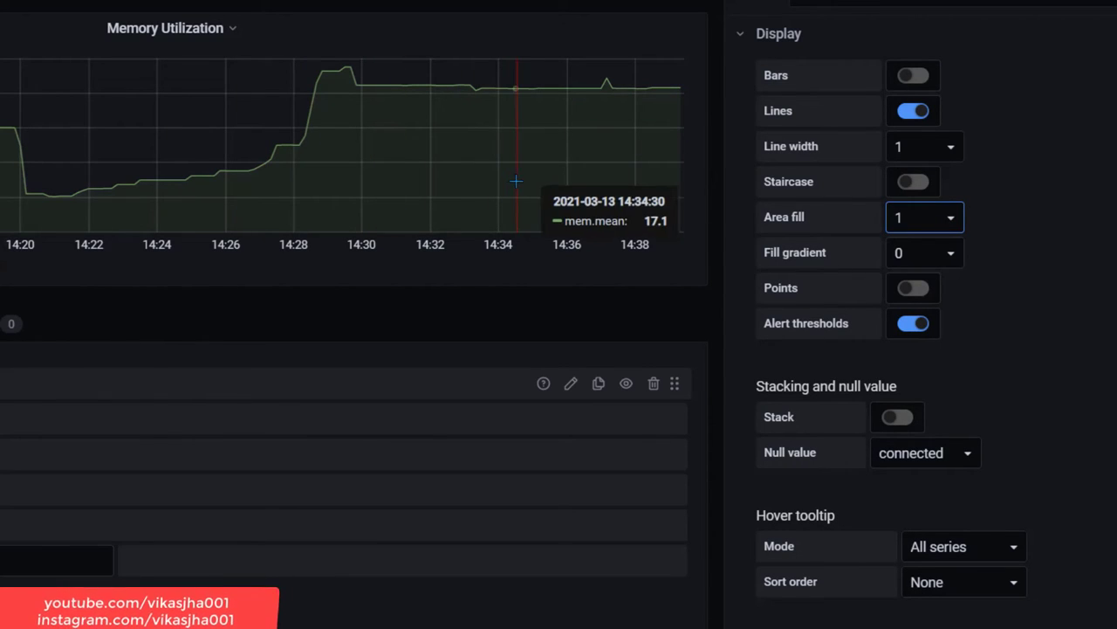
pyautogui.click(959, 220)
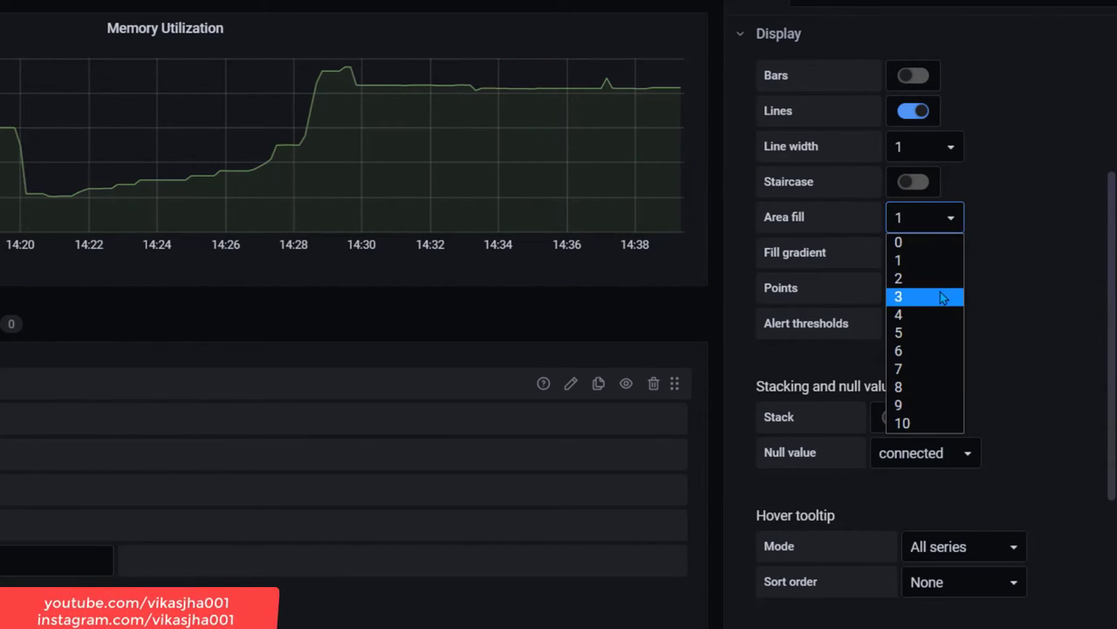
pyautogui.click(907, 296)
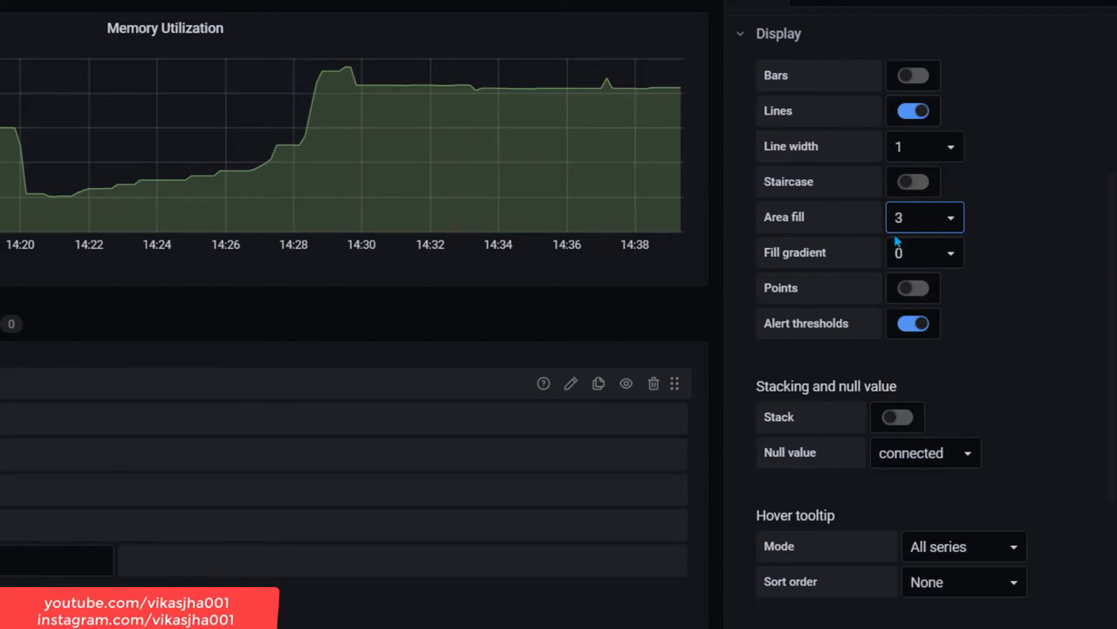
pyautogui.click(945, 224)
pyautogui.click(936, 423)
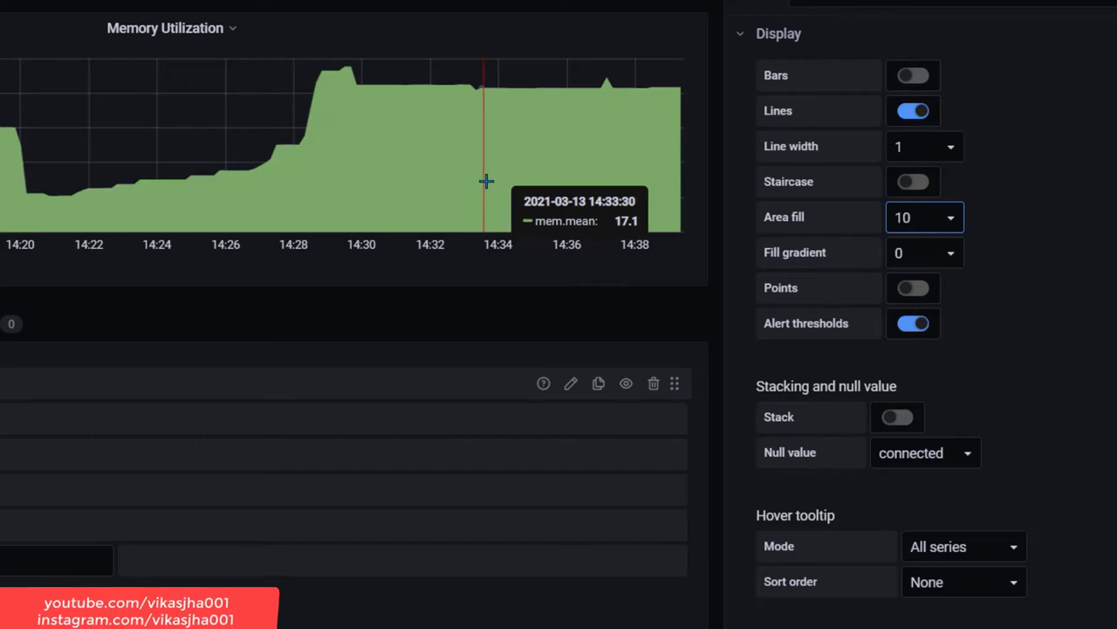
# - Set the Memory Utilization graph's area fill to 2
pyautogui.click(949, 225)
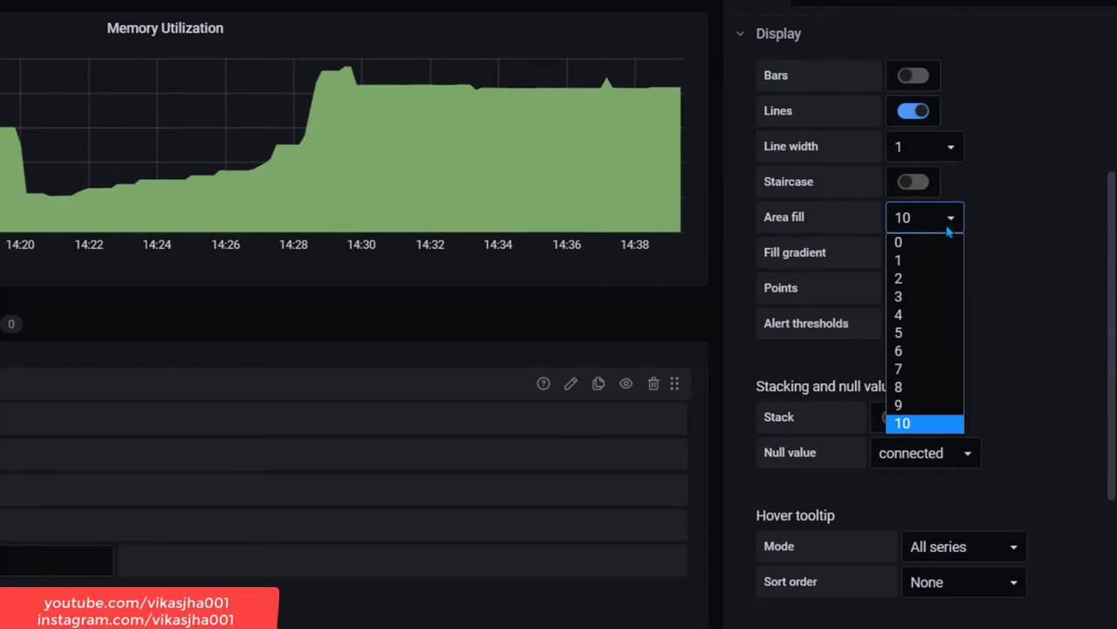
pyautogui.click(928, 277)
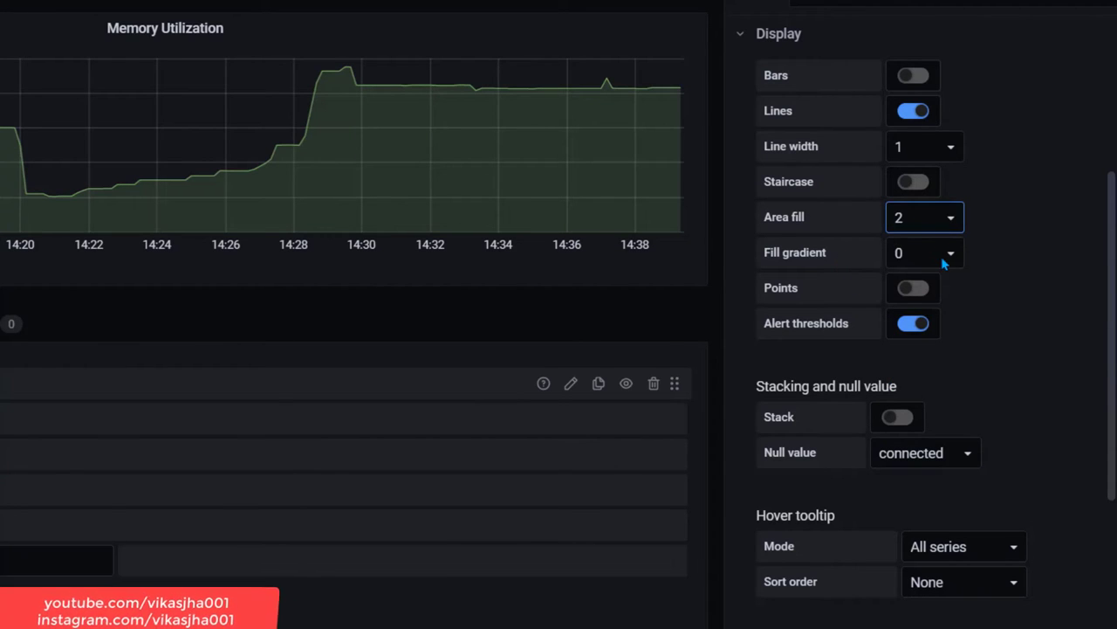
pyautogui.click(1024, 262)
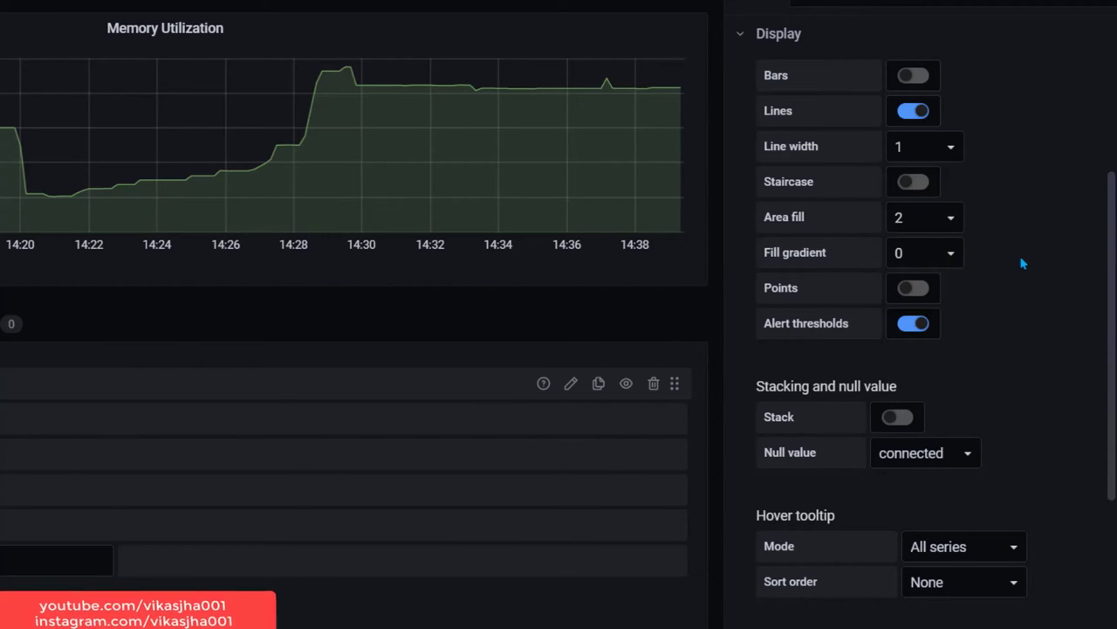
# - Set the Memory Utilization graph's line width to 5
pyautogui.click(951, 154)
pyautogui.press('Escape')
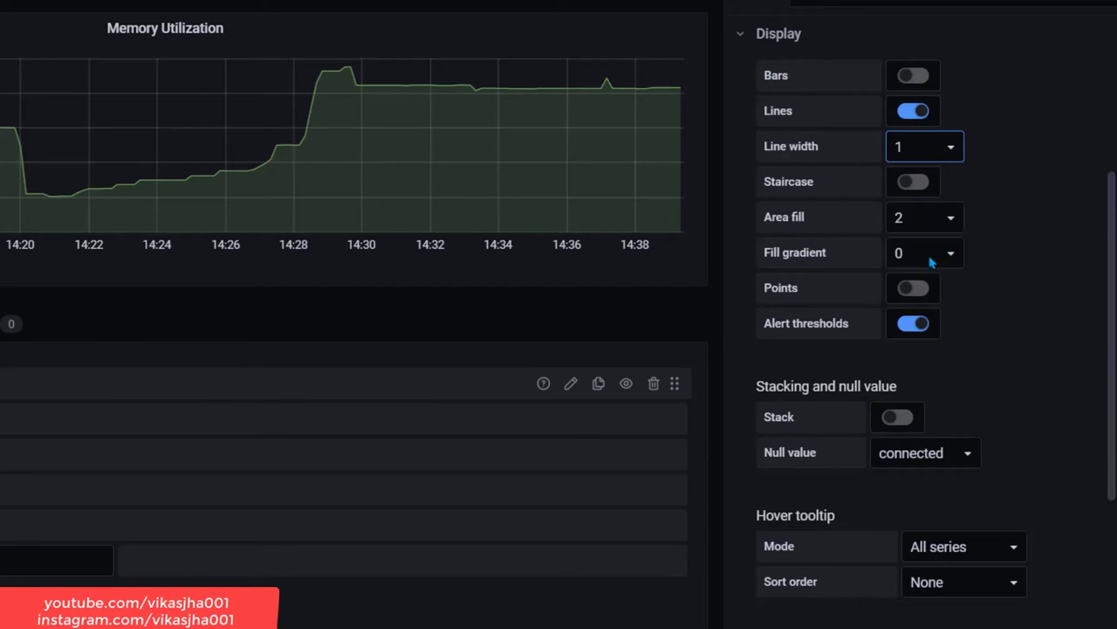
pyautogui.click(1031, 252)
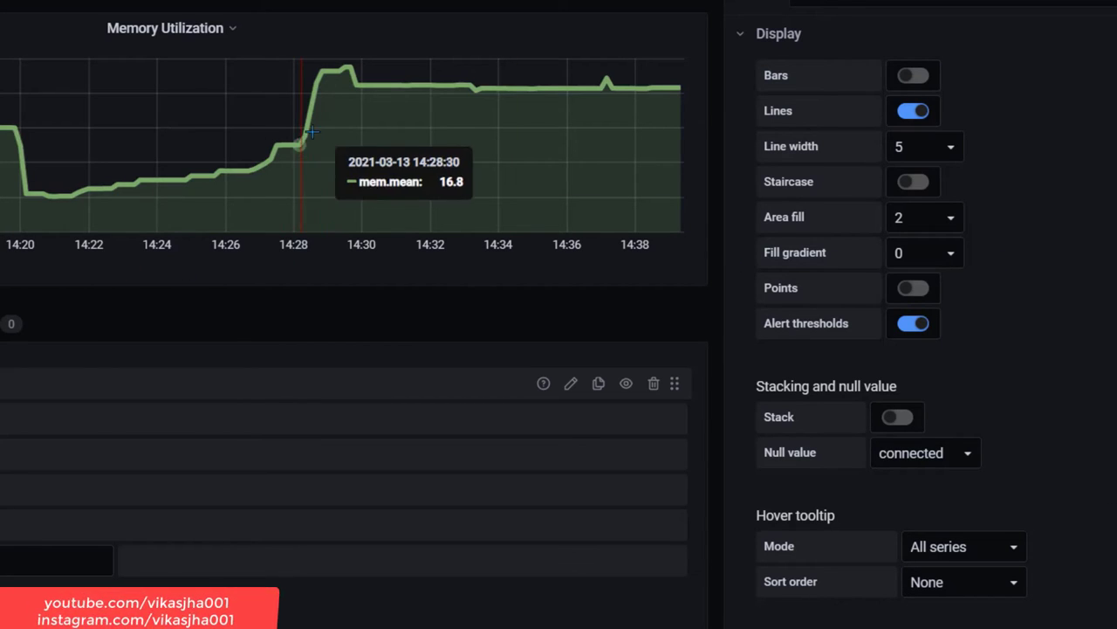
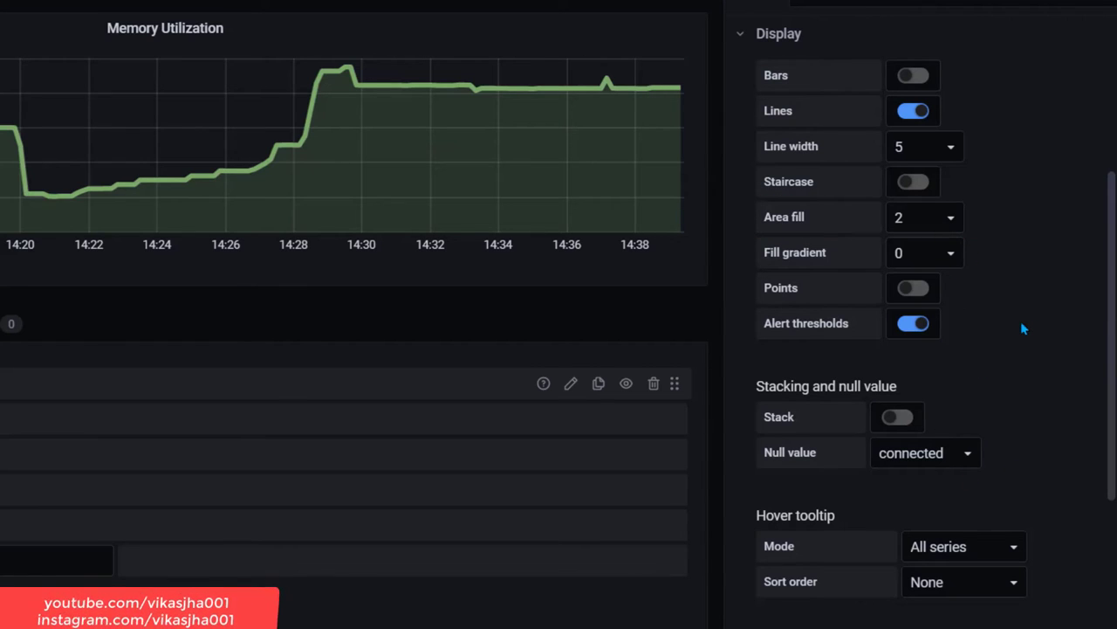
# - Try displaying points with a line width of 1, switch the points off again and restore the line width to 5
pyautogui.click(923, 297)
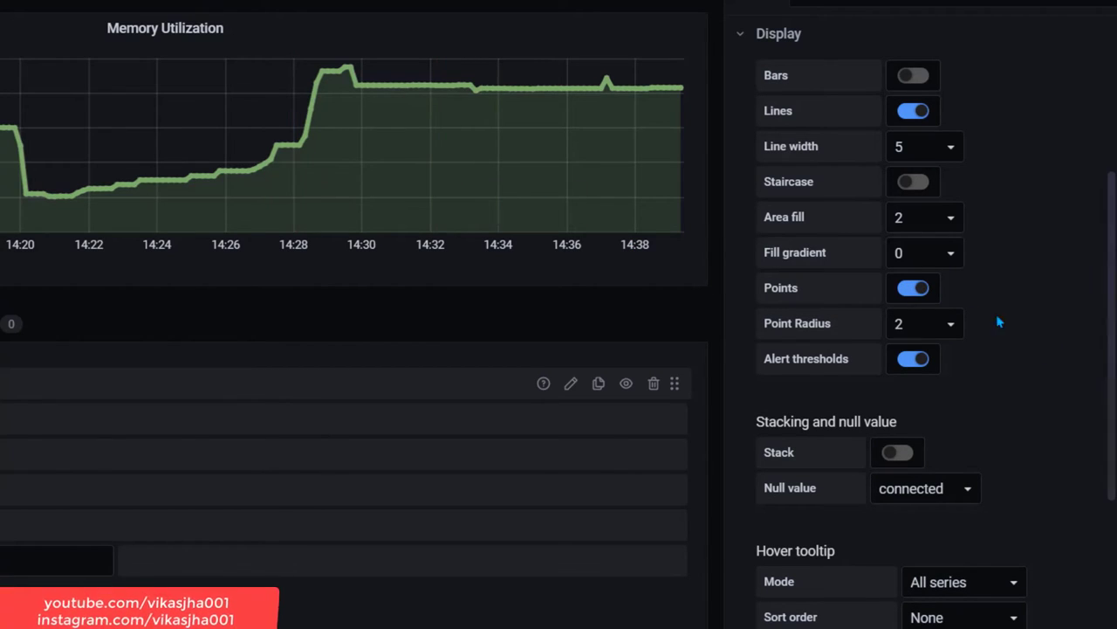
pyautogui.click(951, 149)
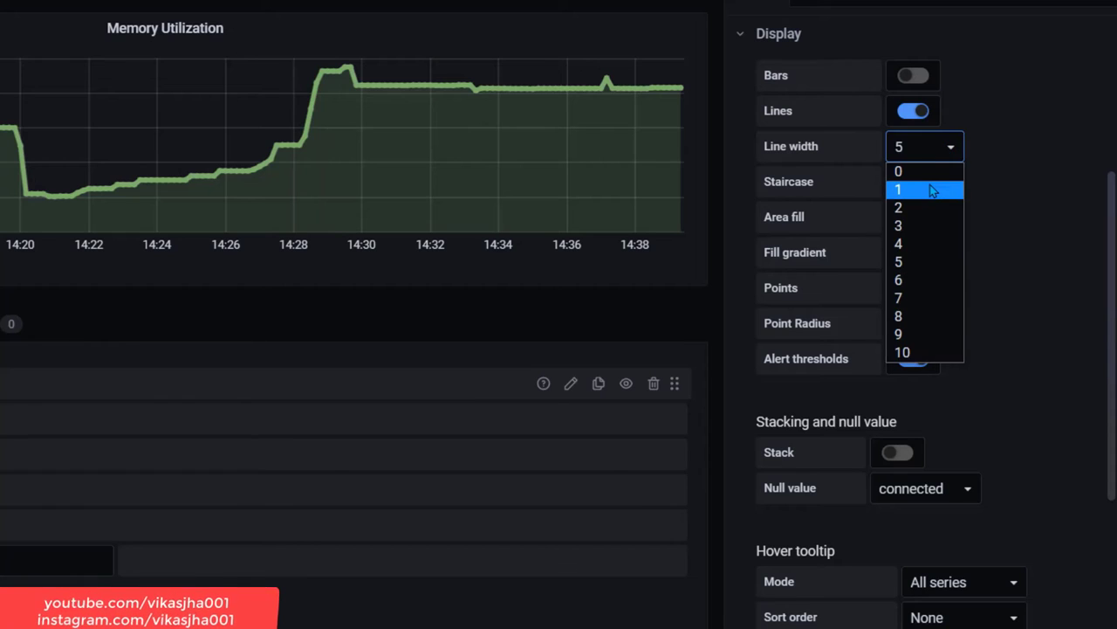
pyautogui.click(932, 190)
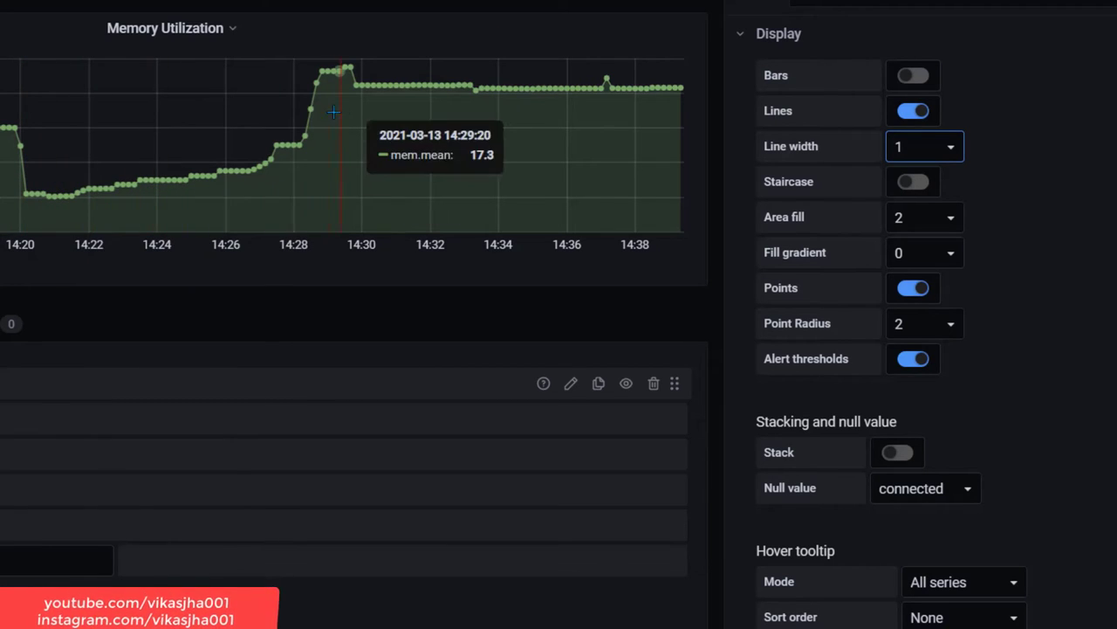
pyautogui.click(904, 290)
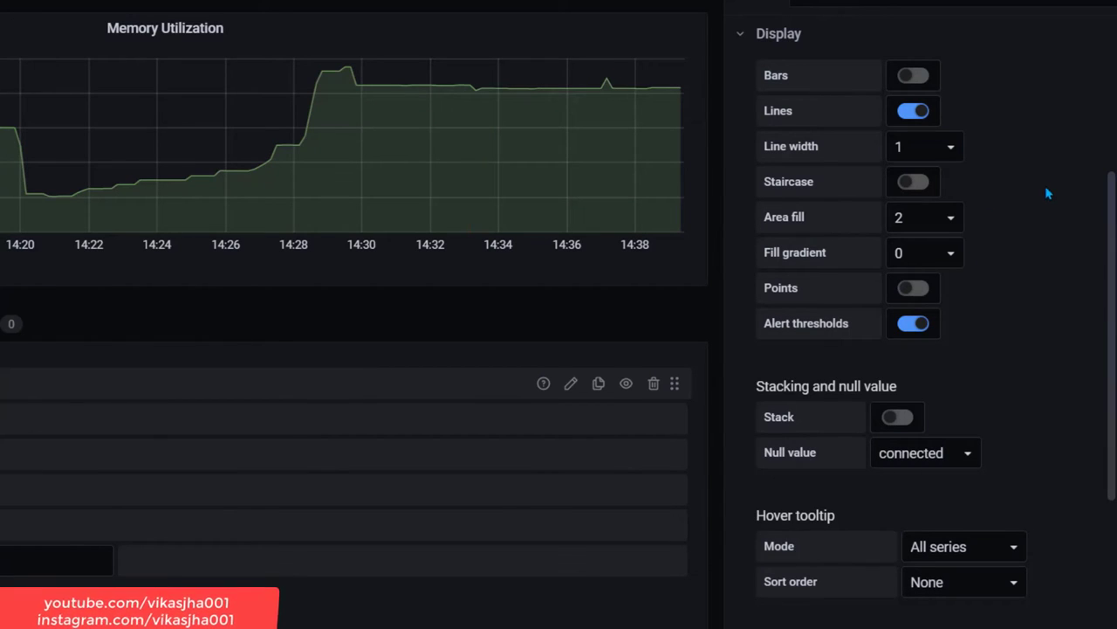
pyautogui.click(951, 144)
pyautogui.click(932, 261)
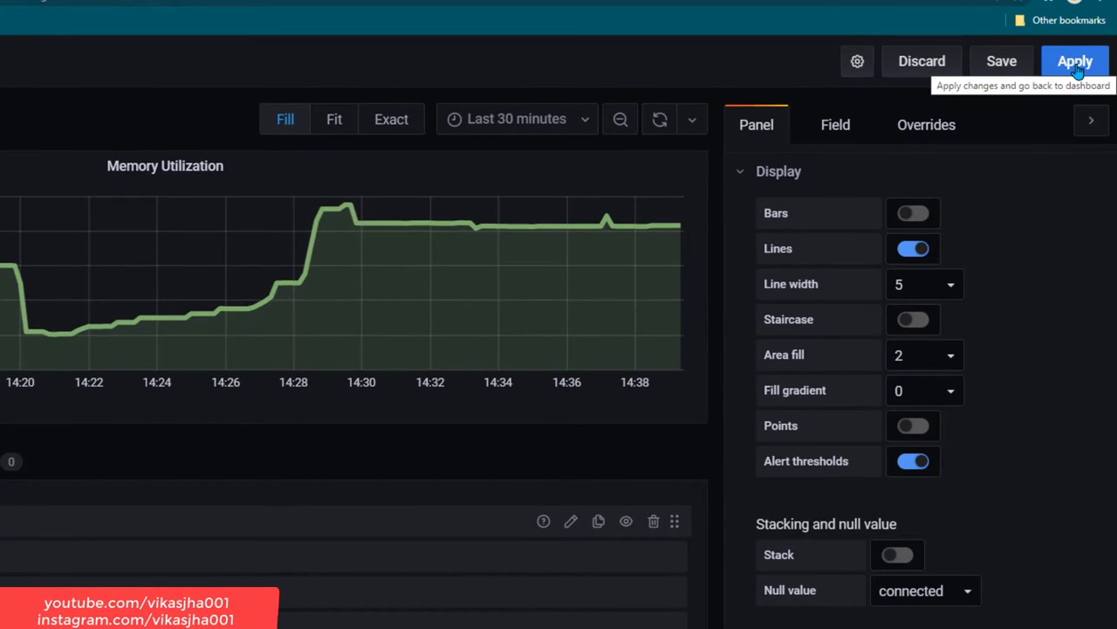
# - Apply the panel edits and move the Memory Utilization panel beside the CPU Utilization panel on the dashboard
pyautogui.click(1077, 68)
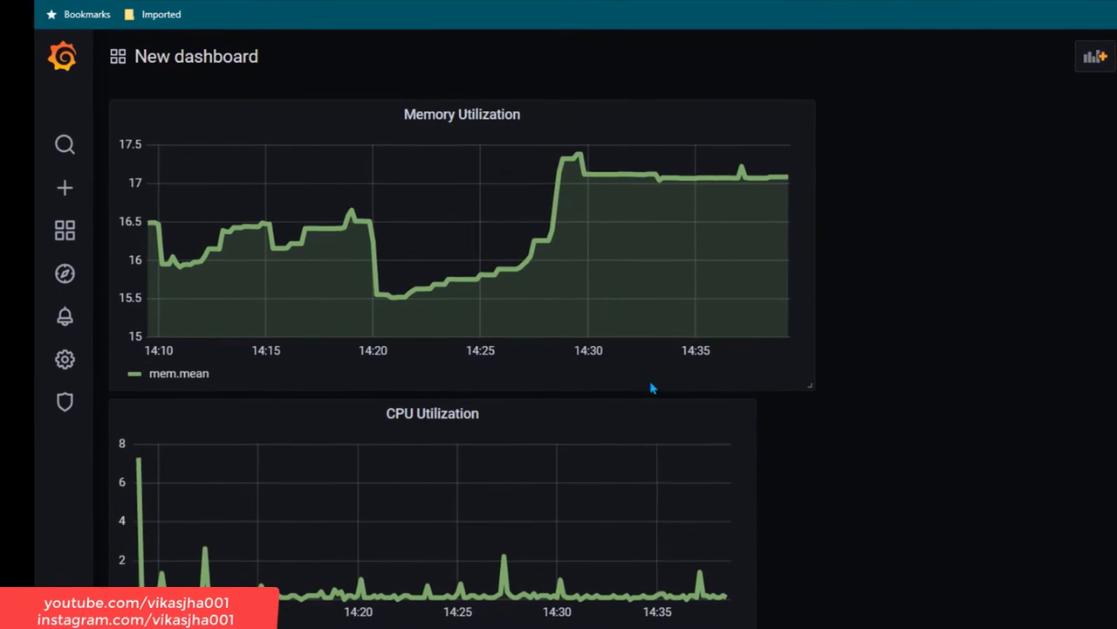
pyautogui.moveTo(485, 128); pyautogui.dragTo(1116, 152)
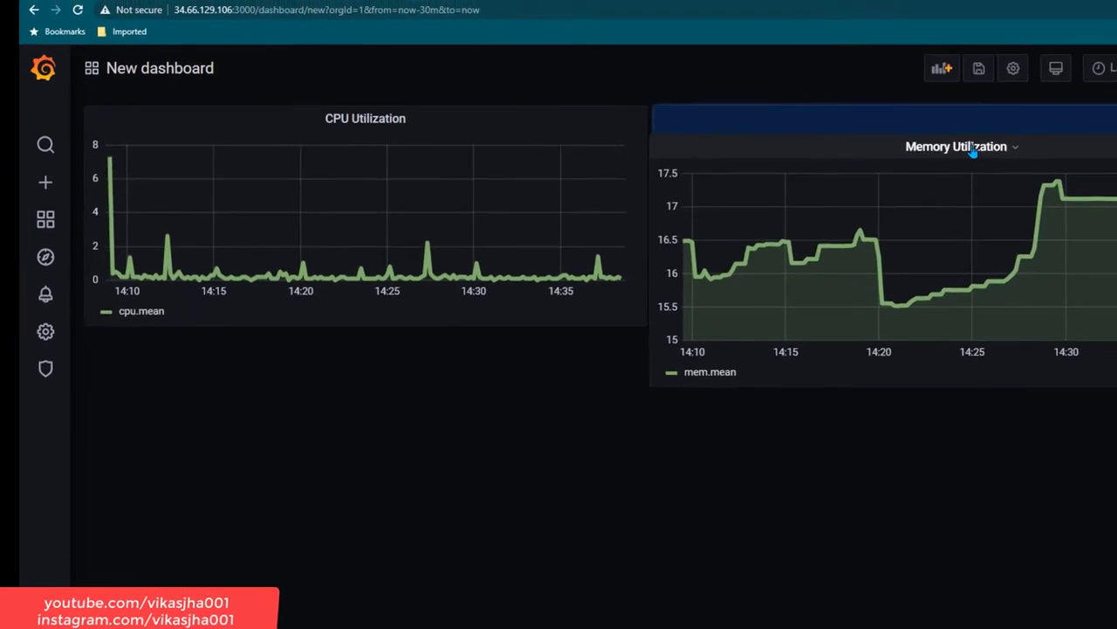
# - Align the CPU and Memory Utilization panels side by side at equal height and set the dashboard time range to Last 15 minutes
pyautogui.moveTo(973, 150)
pyautogui.mouseDown()
pyautogui.moveTo(1010, 141)
pyautogui.moveTo(960, 135)
pyautogui.mouseUp()
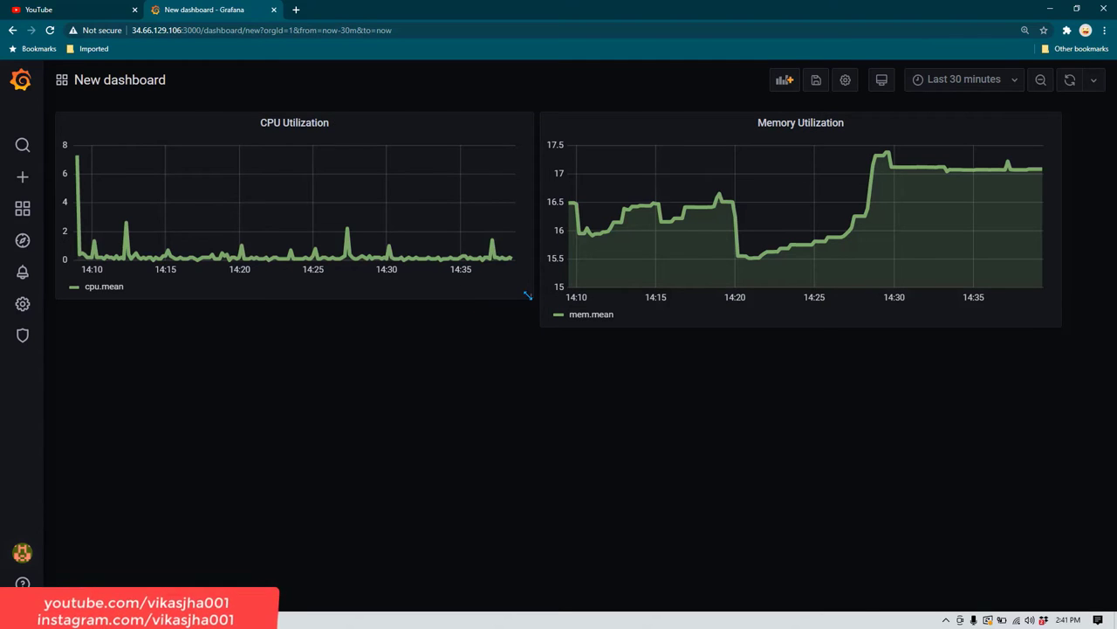
pyautogui.moveTo(527, 296); pyautogui.dragTo(529, 325)
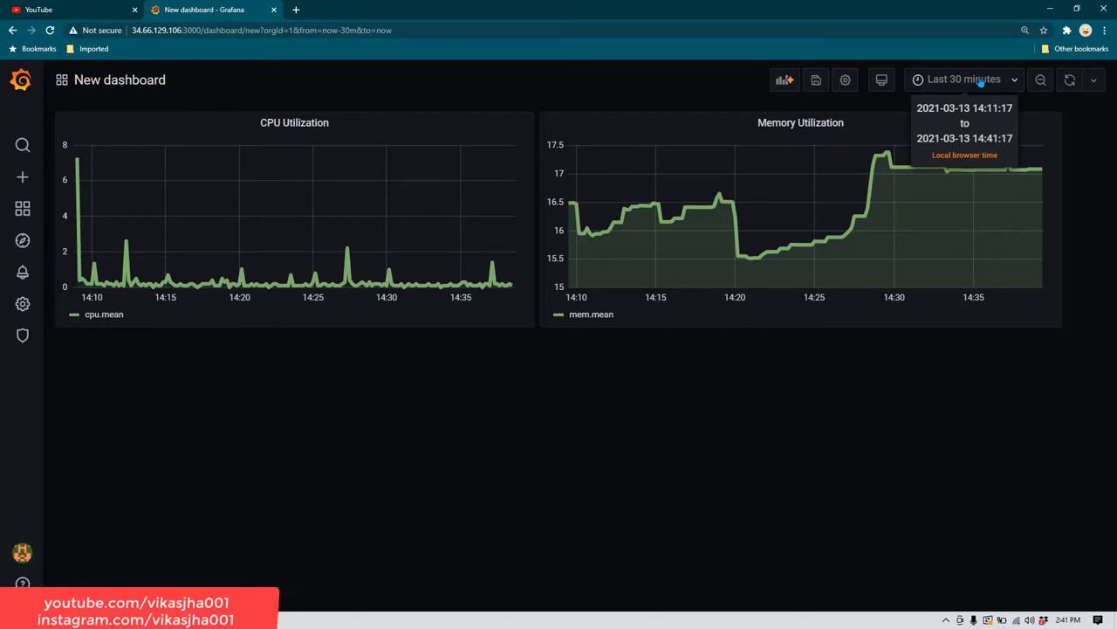
pyautogui.click(1005, 81)
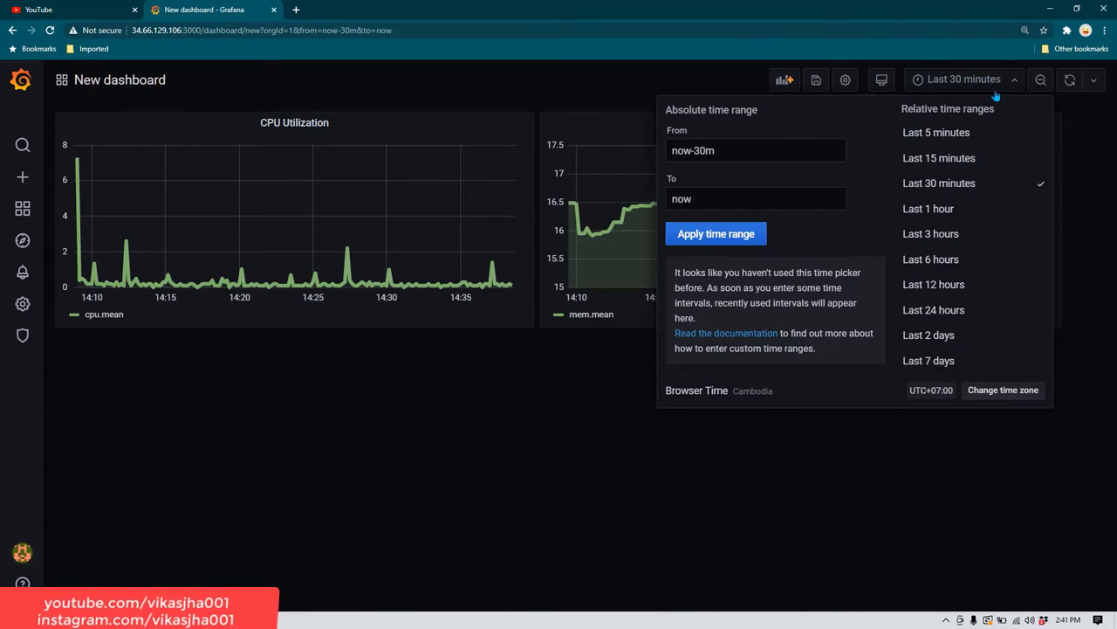
pyautogui.click(972, 161)
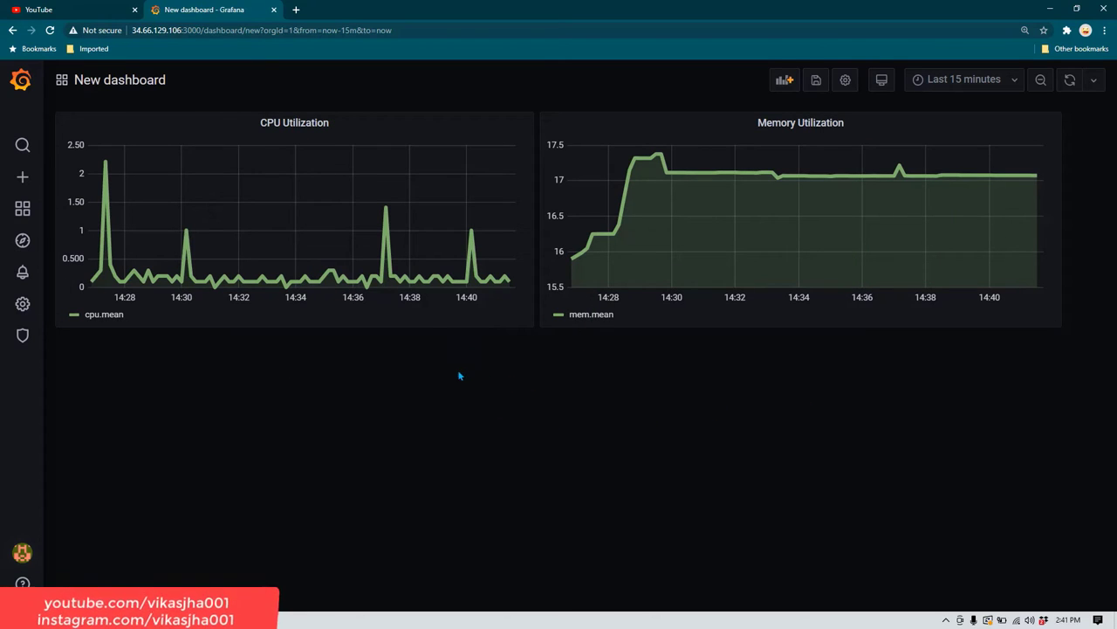
# - Add a new empty panel to the dashboard and open it for editing
pyautogui.click(782, 81)
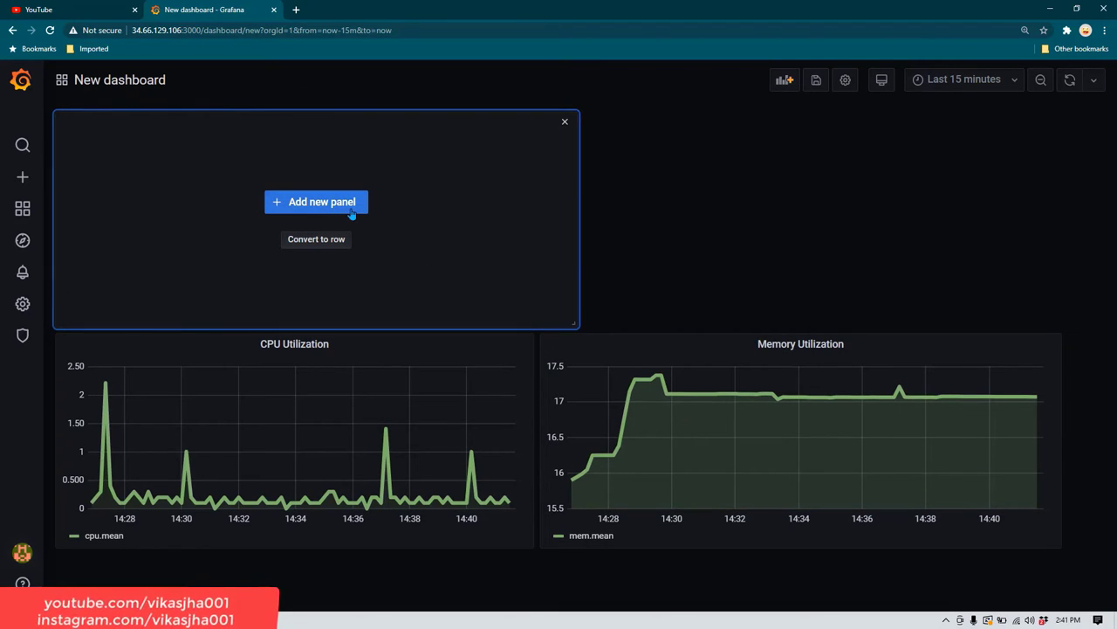
pyautogui.click(352, 213)
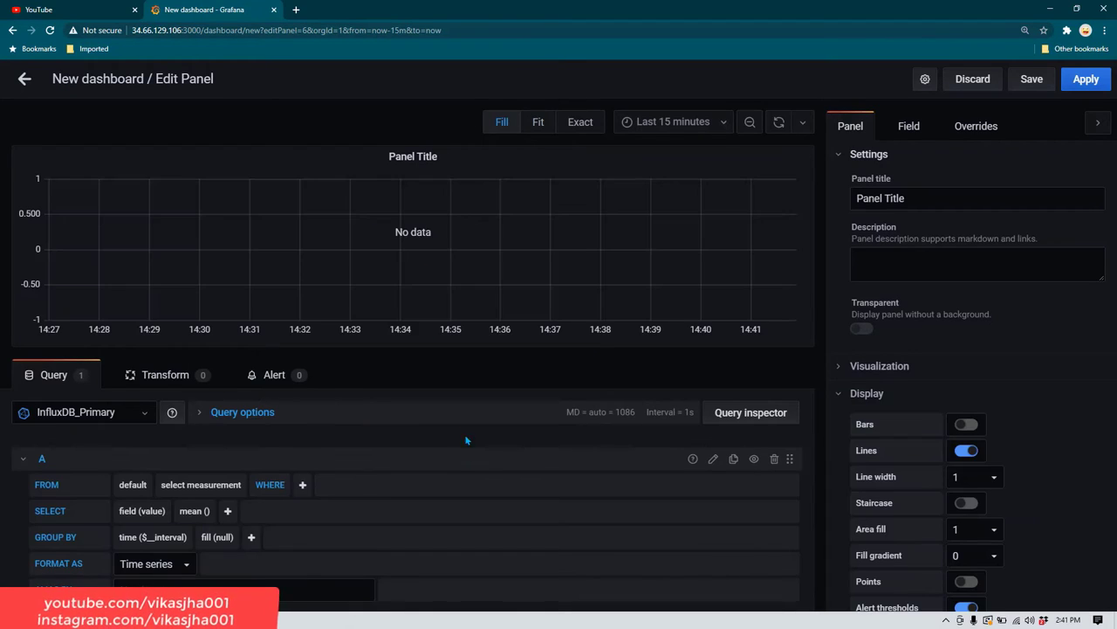
pyautogui.scroll(-2, 493, 448)
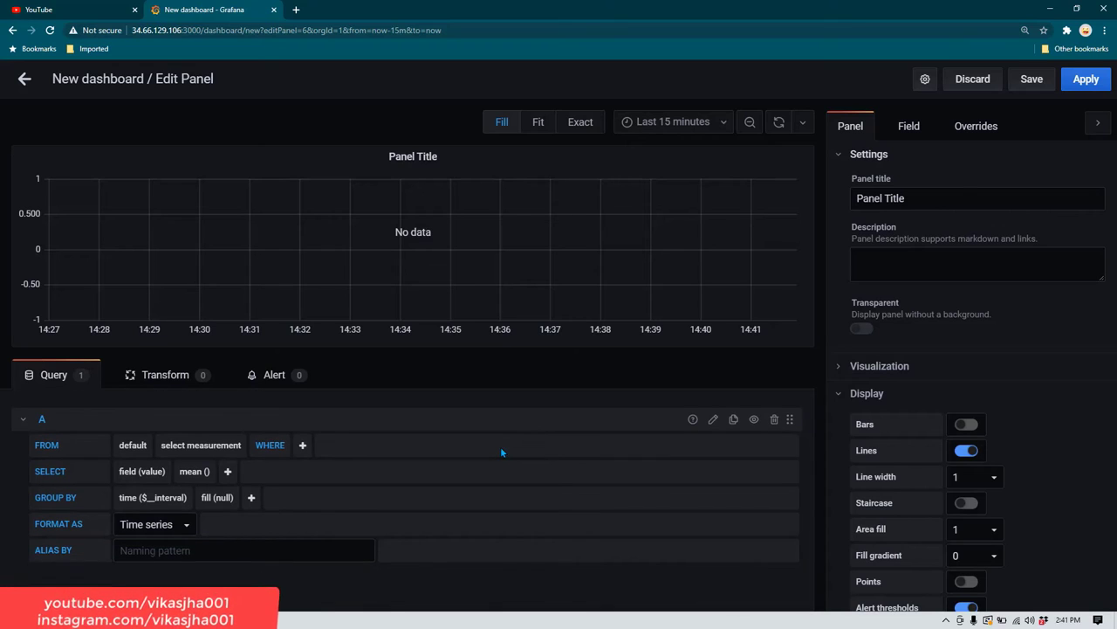
pyautogui.scroll(2, 577, 463)
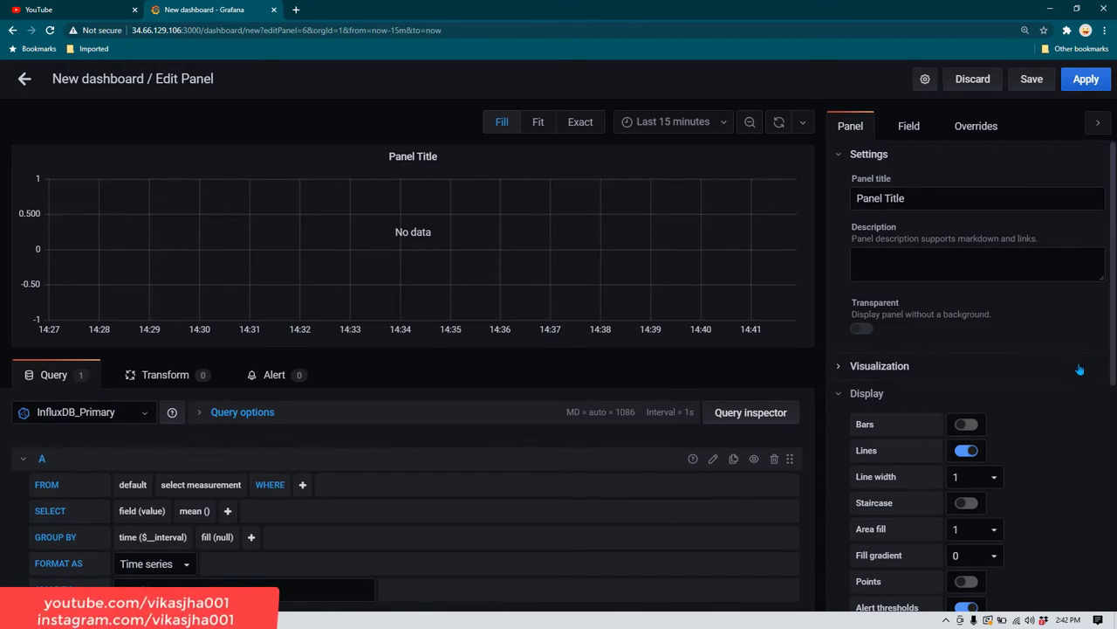
# - Change the new panel's visualization from a graph to Stat
pyautogui.scroll(-1, 1080, 373)
pyautogui.scroll(-2, 1079, 366)
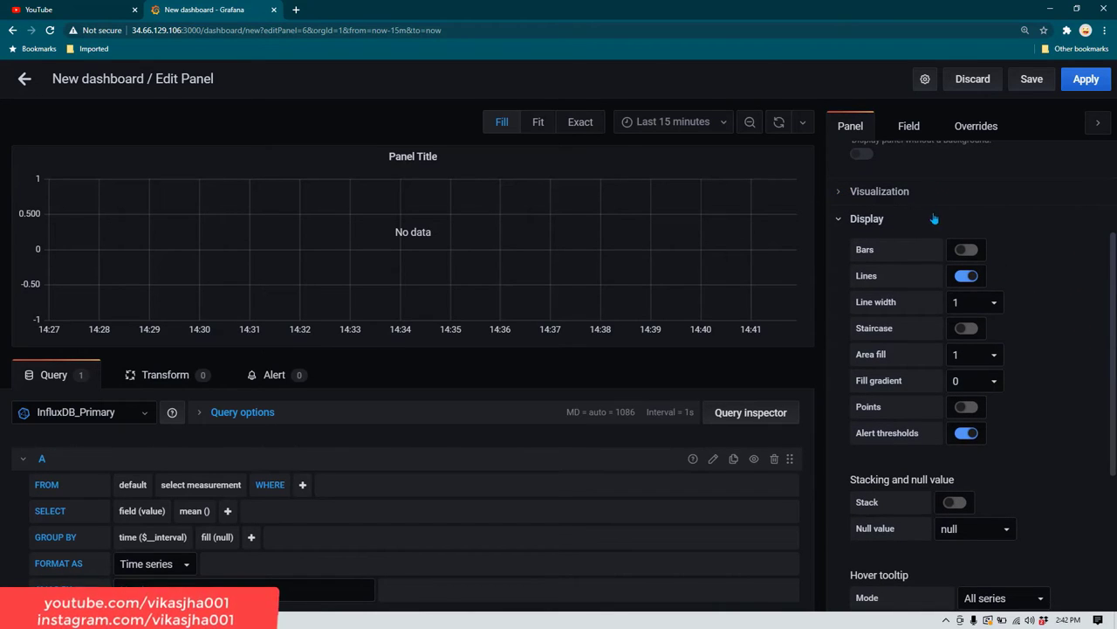
pyautogui.scroll(3, 910, 307)
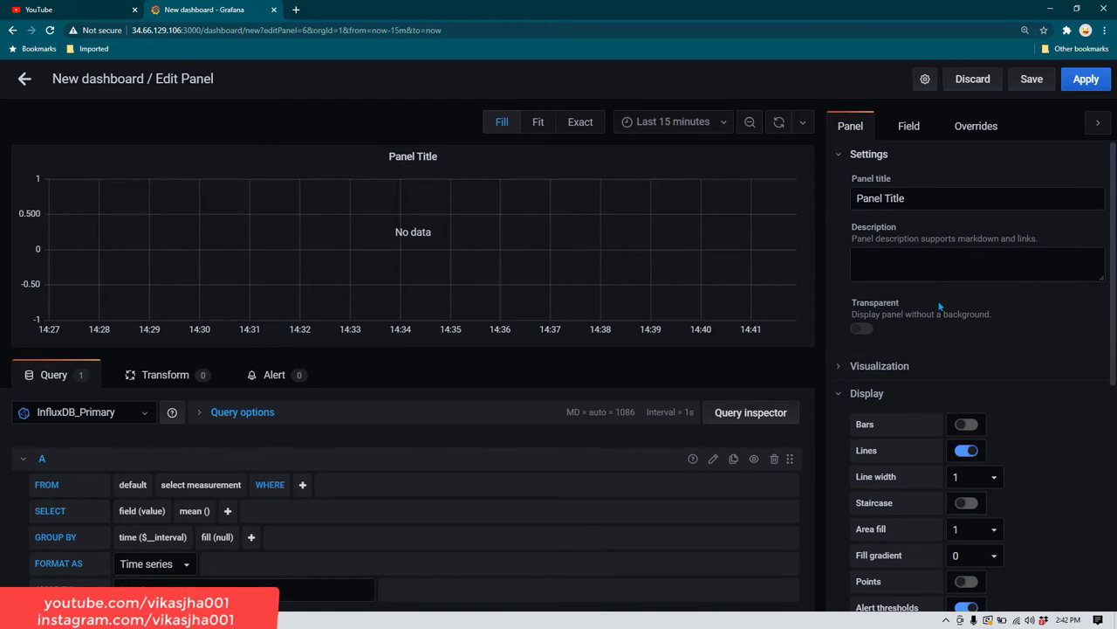
pyautogui.scroll(-2, 939, 306)
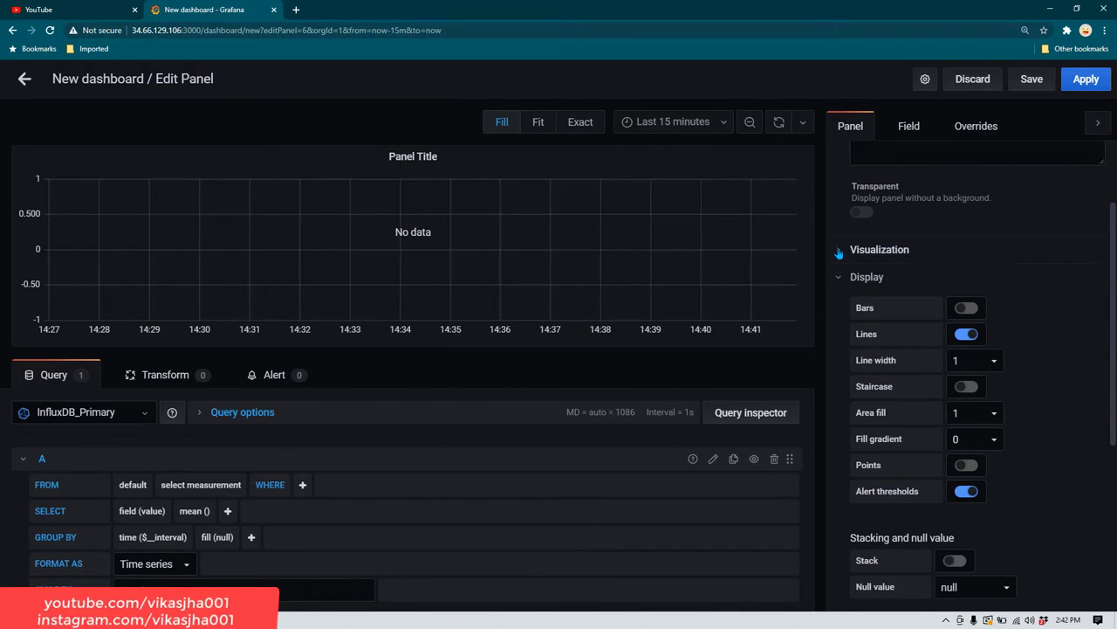
pyautogui.click(838, 252)
pyautogui.scroll(-2, 1052, 436)
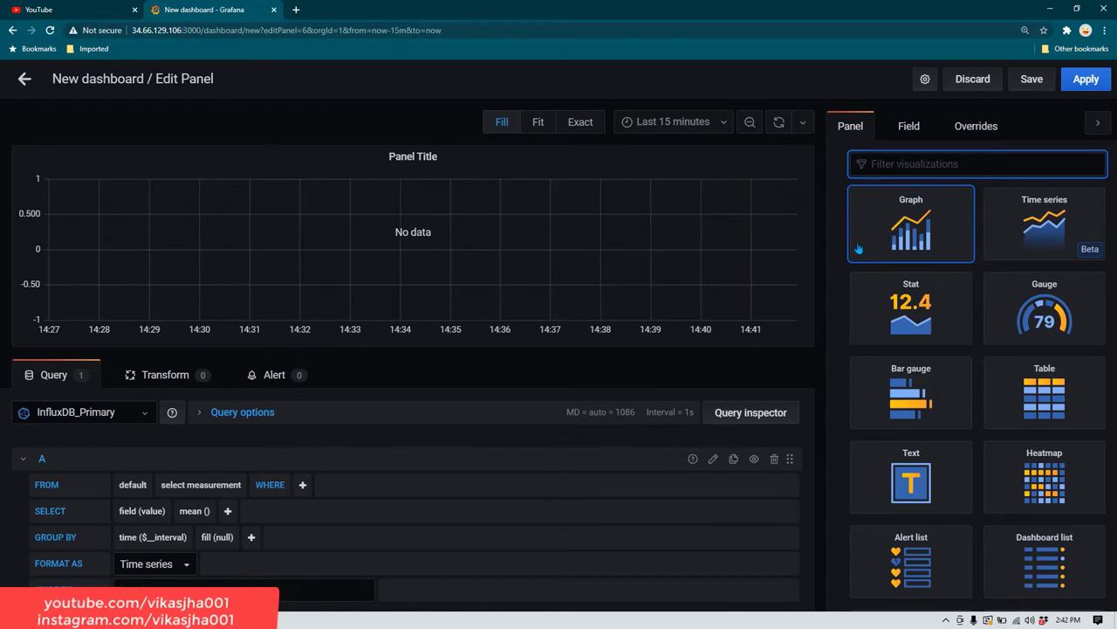
pyautogui.scroll(1, 966, 266)
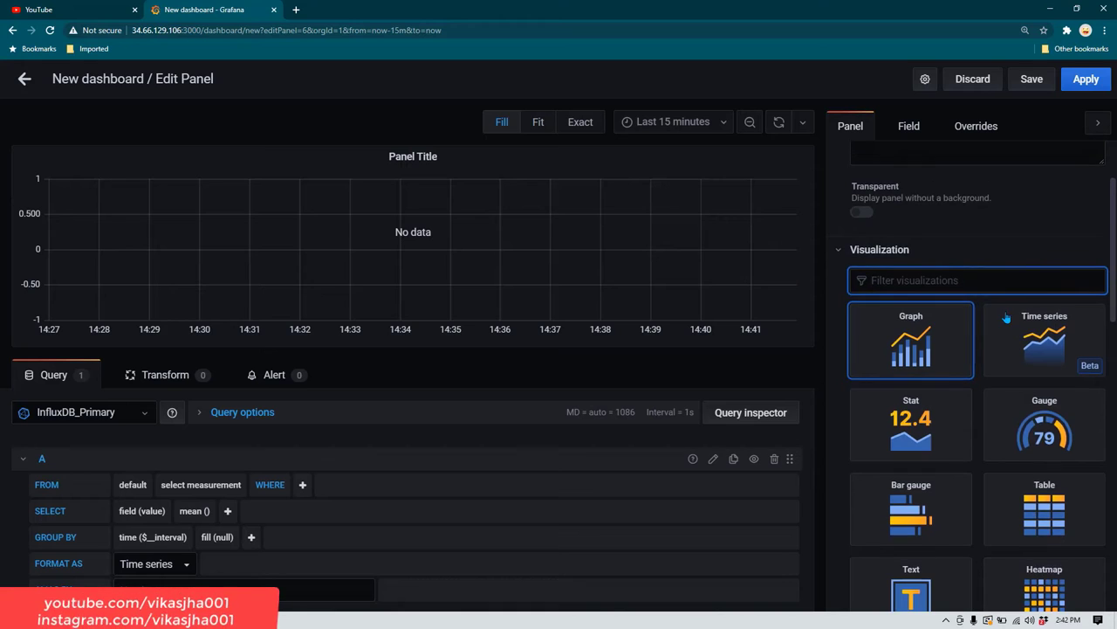
pyautogui.scroll(-1, 1009, 314)
pyautogui.scroll(-1, 1013, 318)
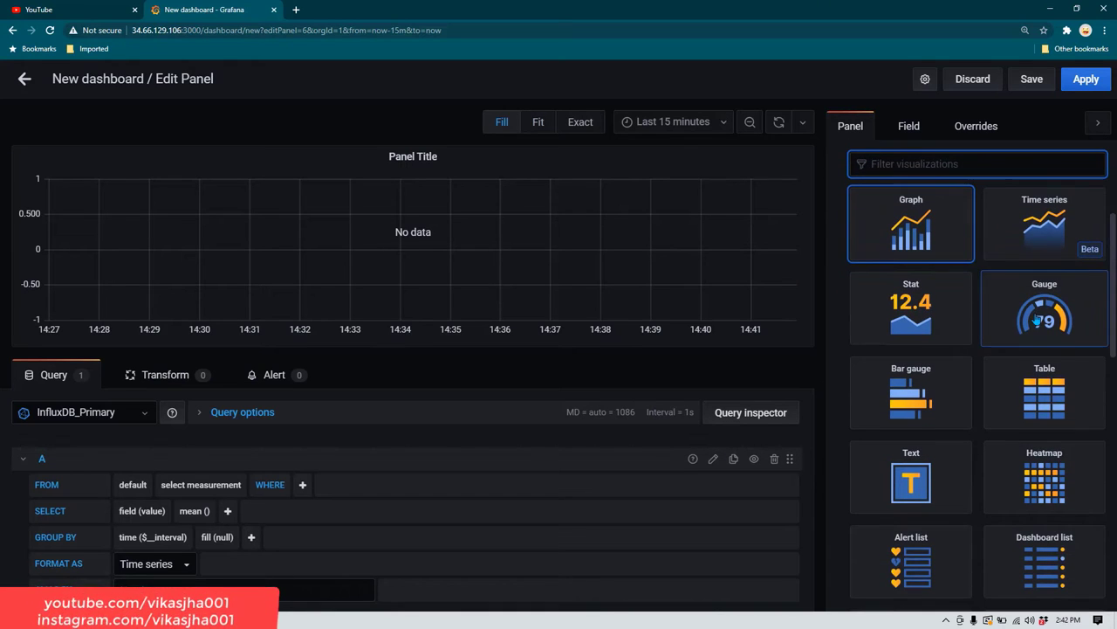
pyautogui.click(931, 320)
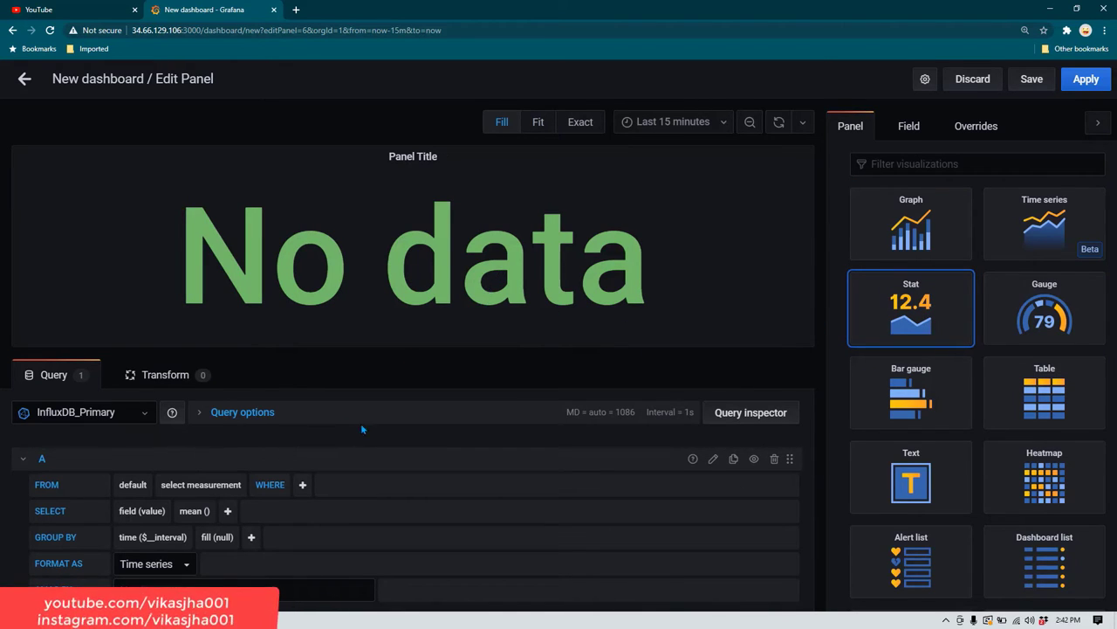
# - Set query A of the Stat panel to read the uptime field from the system measurement
pyautogui.scroll(-1, 361, 423)
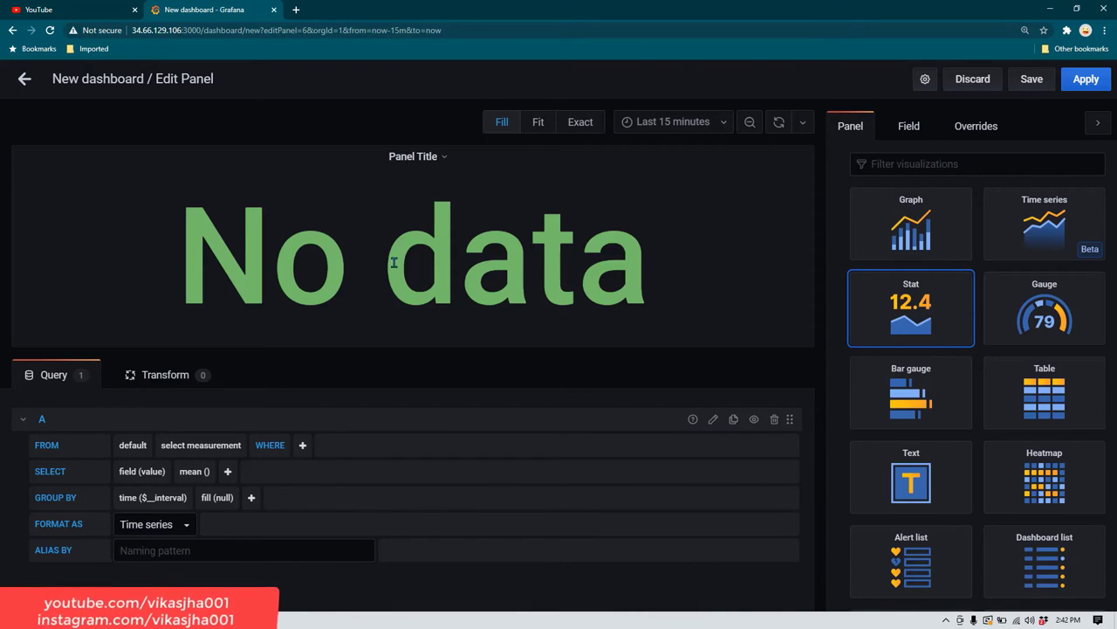
pyautogui.click(168, 445)
pyautogui.click(225, 445)
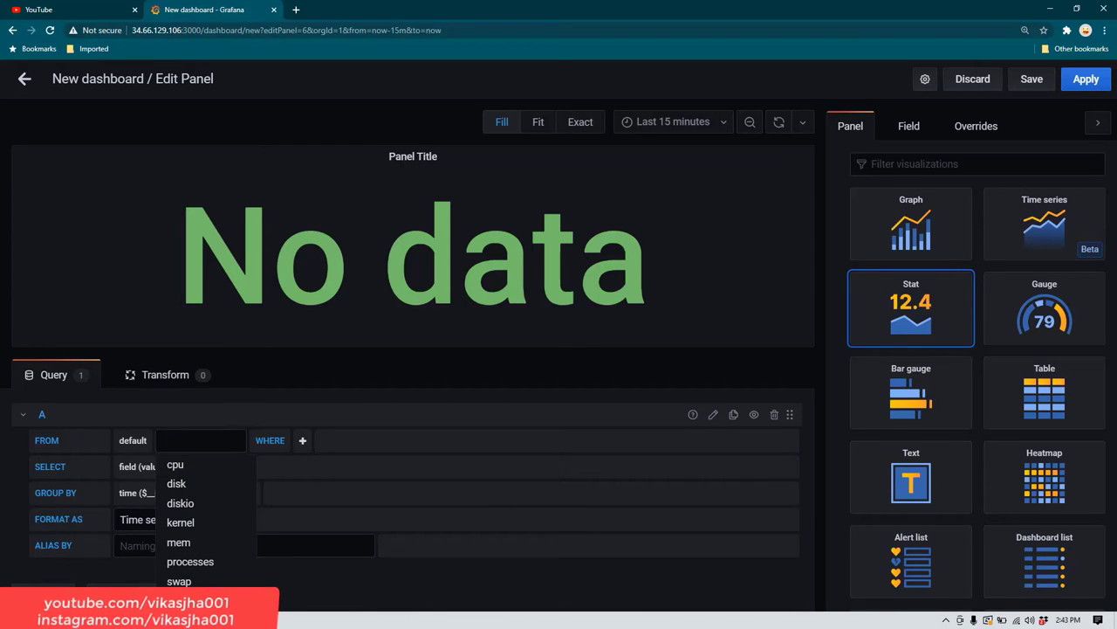
pyautogui.click(179, 601)
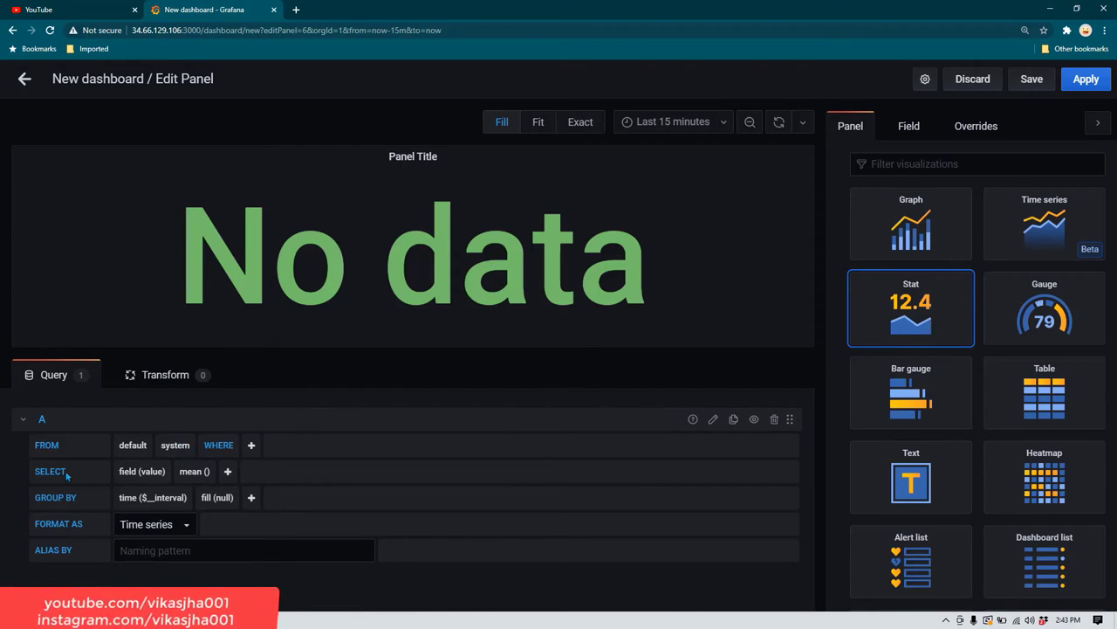
pyautogui.click(153, 472)
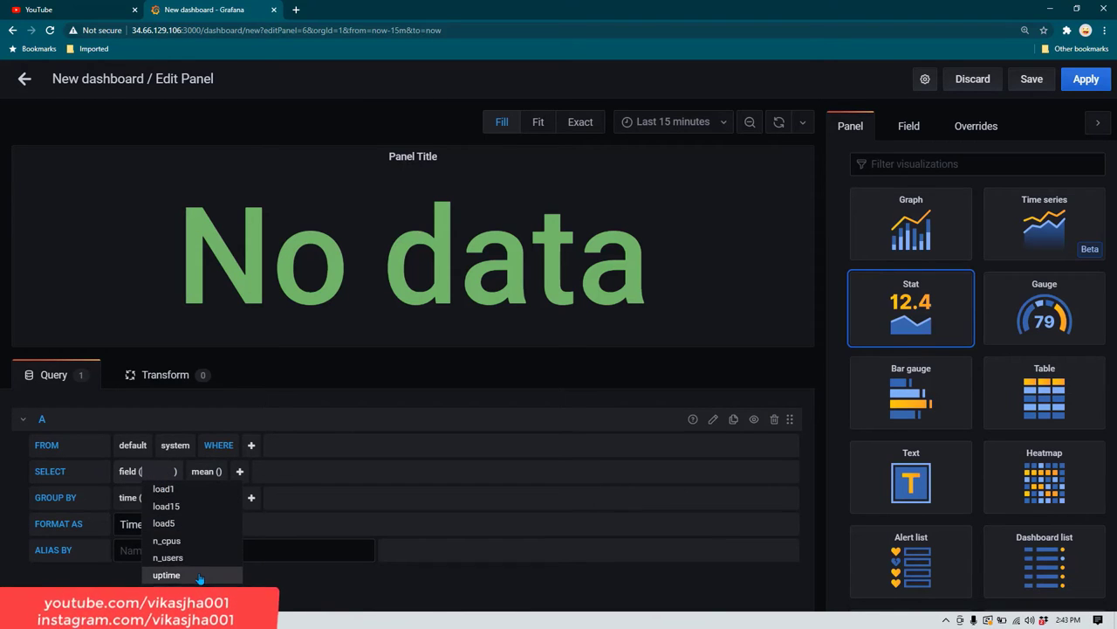
pyautogui.click(167, 574)
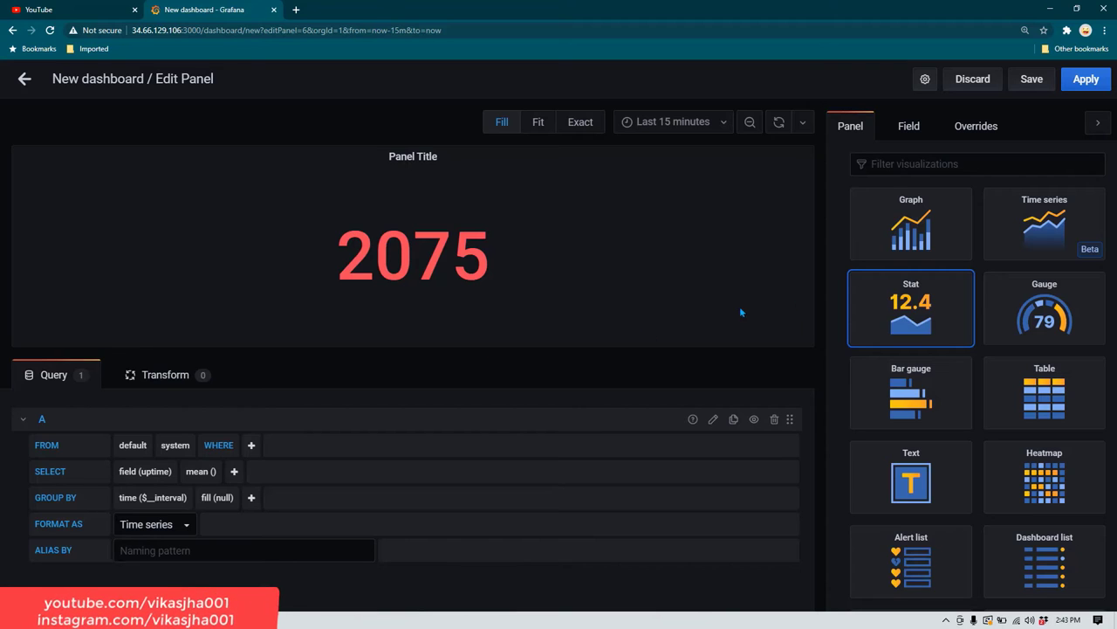
# - Set the Stat panel's field unit to Time / seconds (s)
pyautogui.scroll(3, 907, 314)
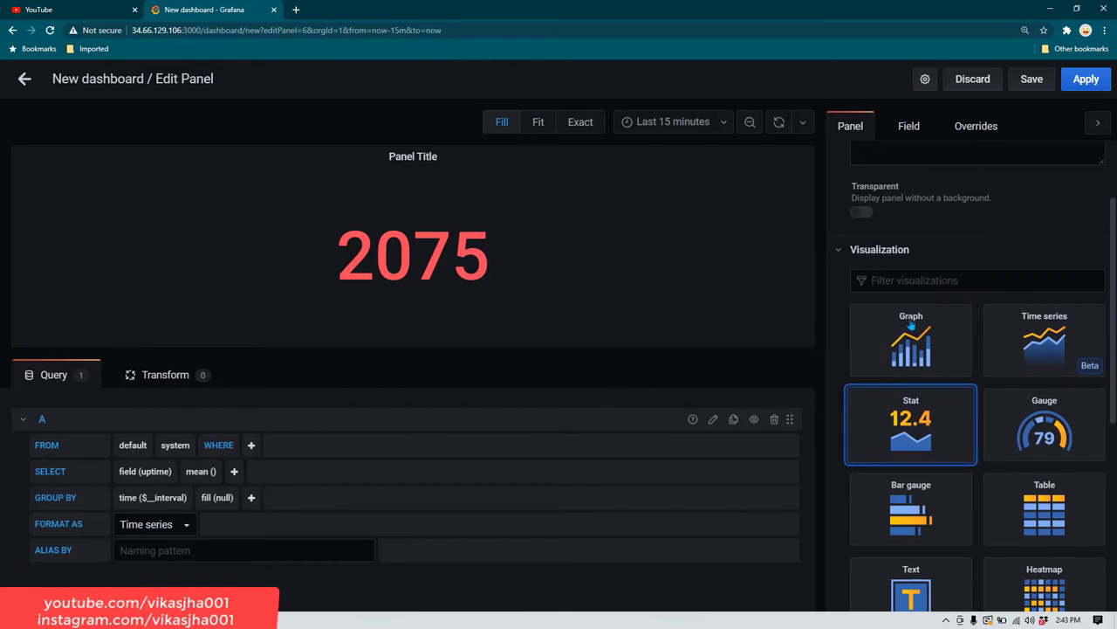
pyautogui.click(839, 253)
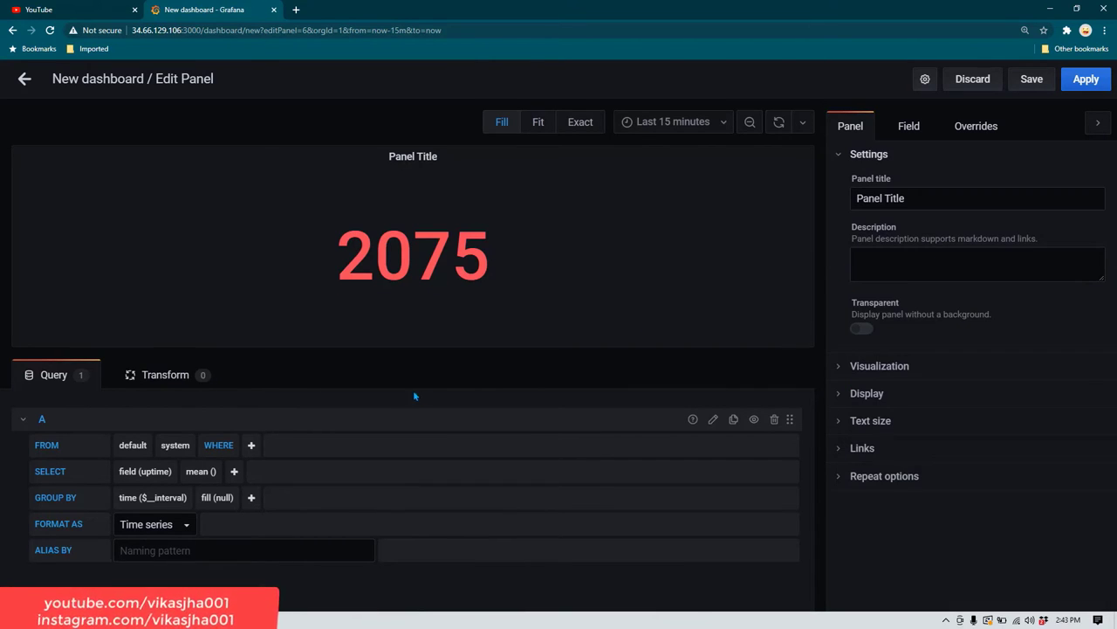
pyautogui.click(910, 126)
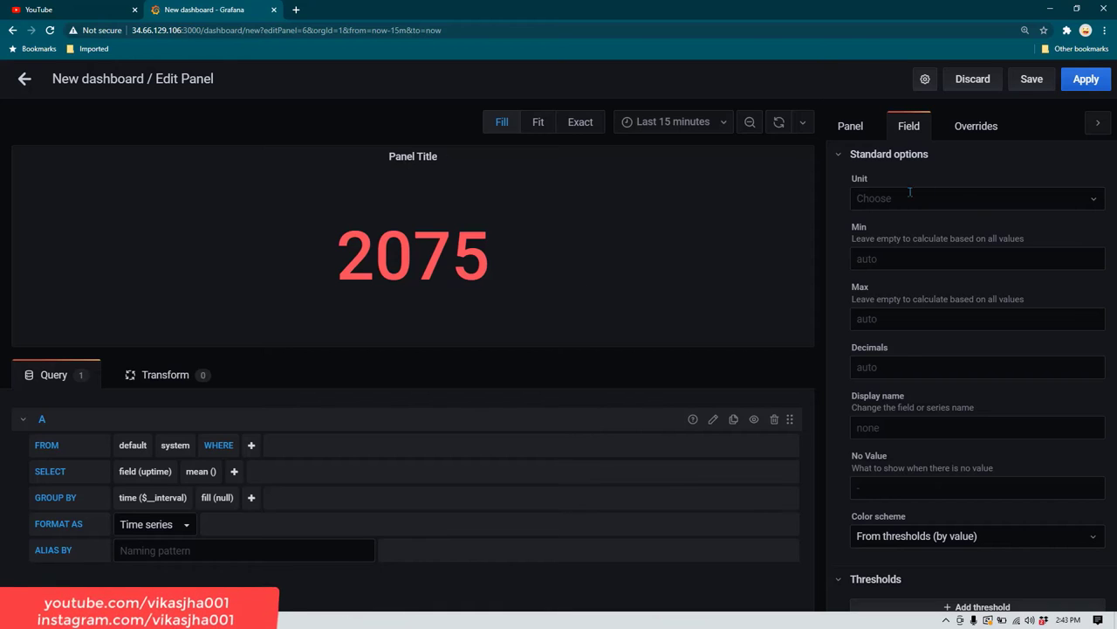
pyautogui.click(988, 201)
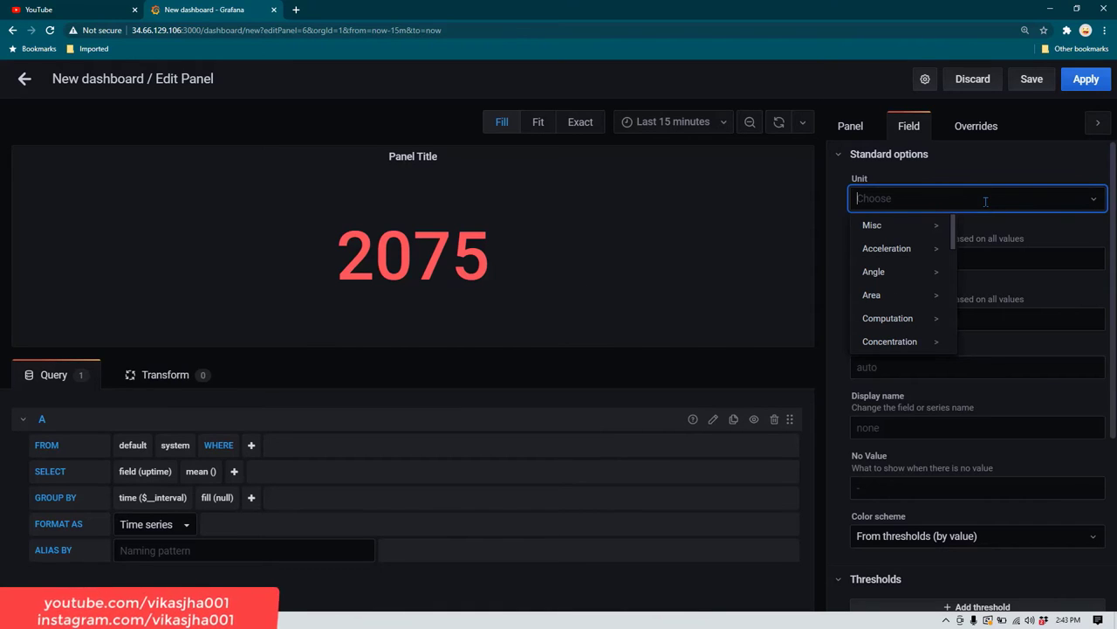
pyautogui.write('second')
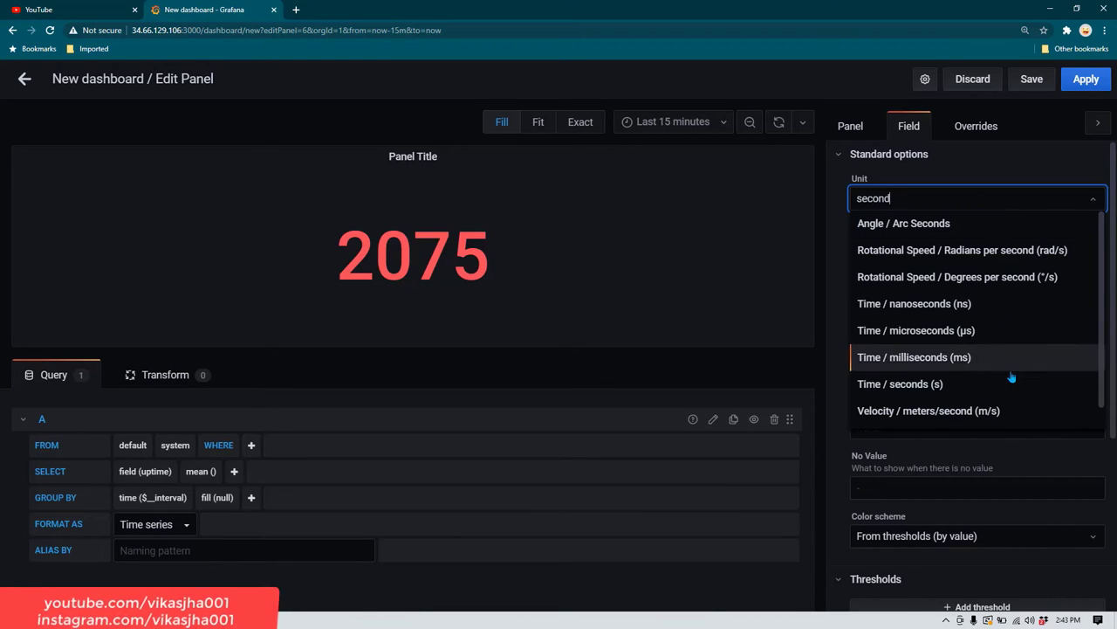
pyautogui.scroll(-1, 922, 397)
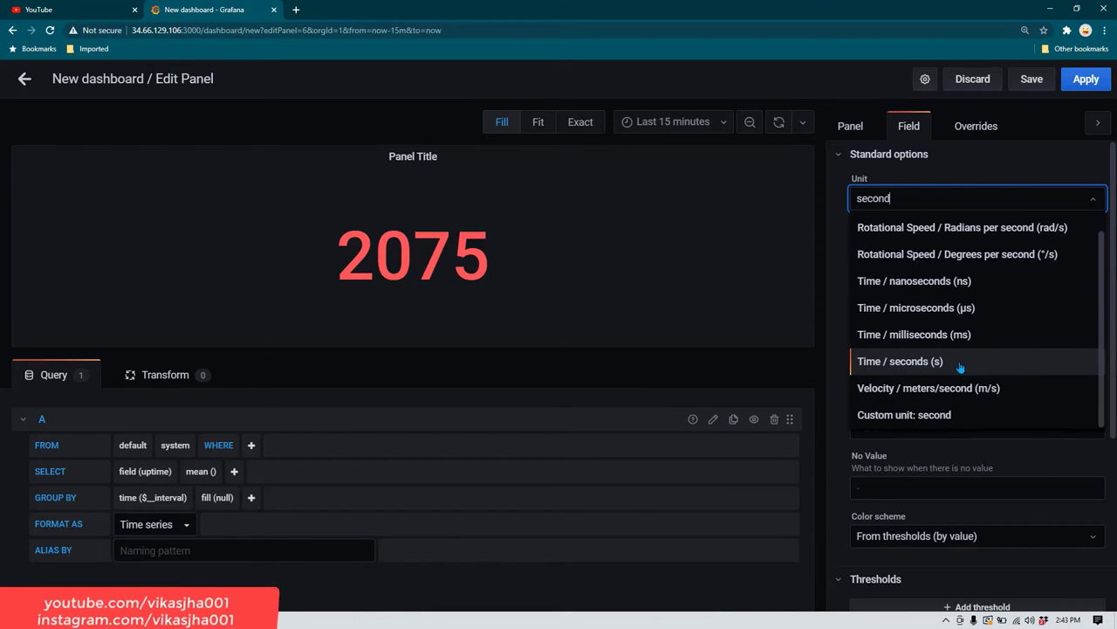
pyautogui.click(959, 366)
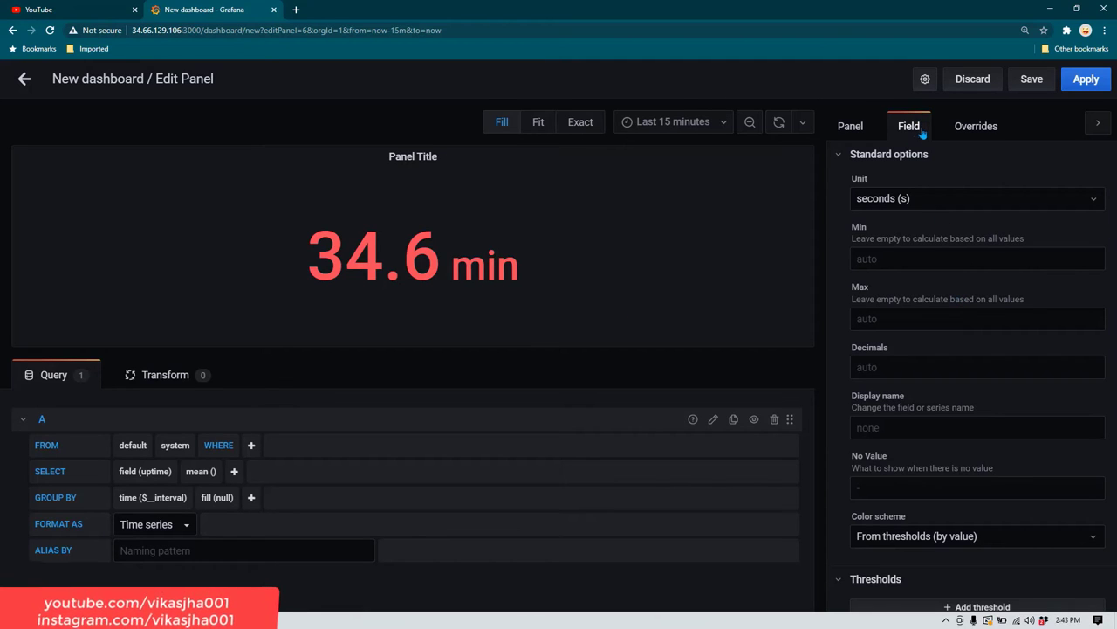
# - Open the Stat panel's Decimals value for editing
pyautogui.scroll(-1, 947, 306)
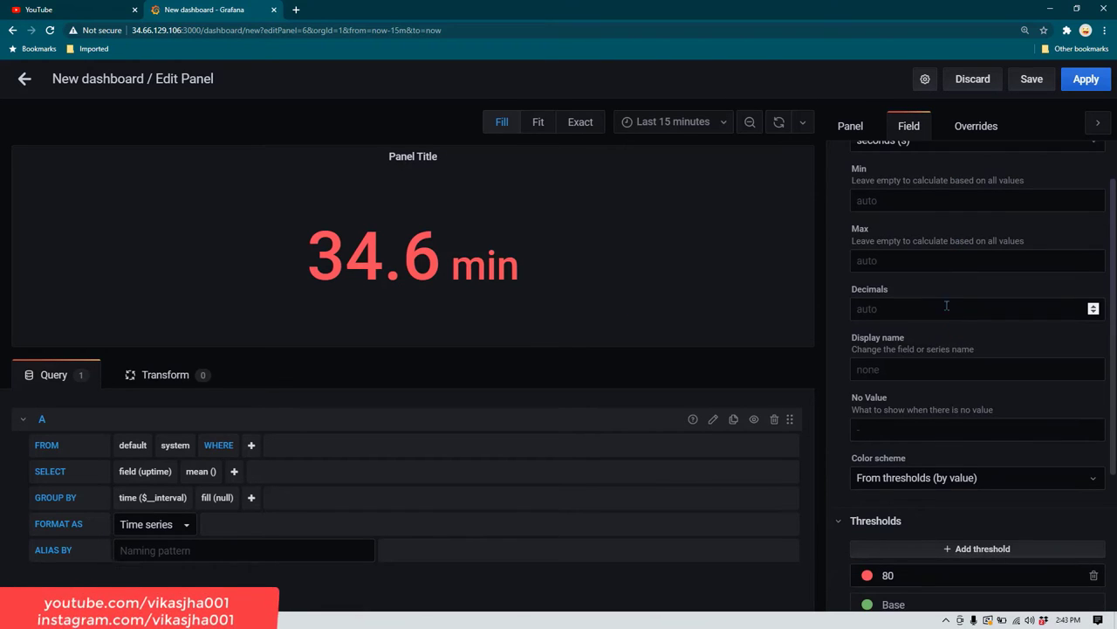
pyautogui.click(897, 308)
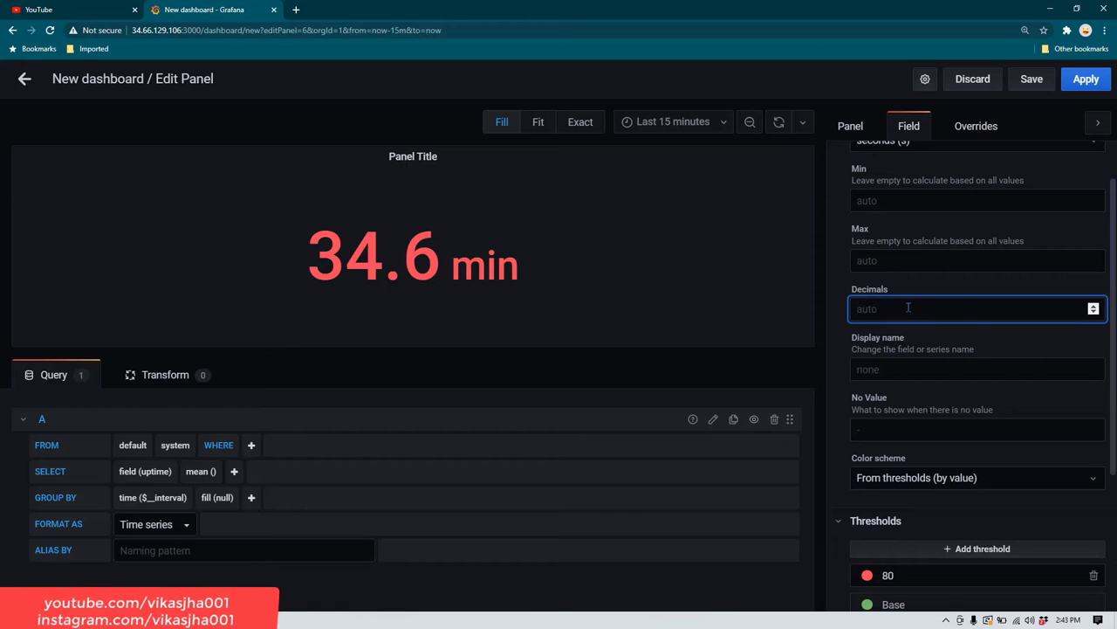
# - Set the uptime panel's displayed value to 0 decimals
pyautogui.write('0')
pyautogui.click(914, 282)
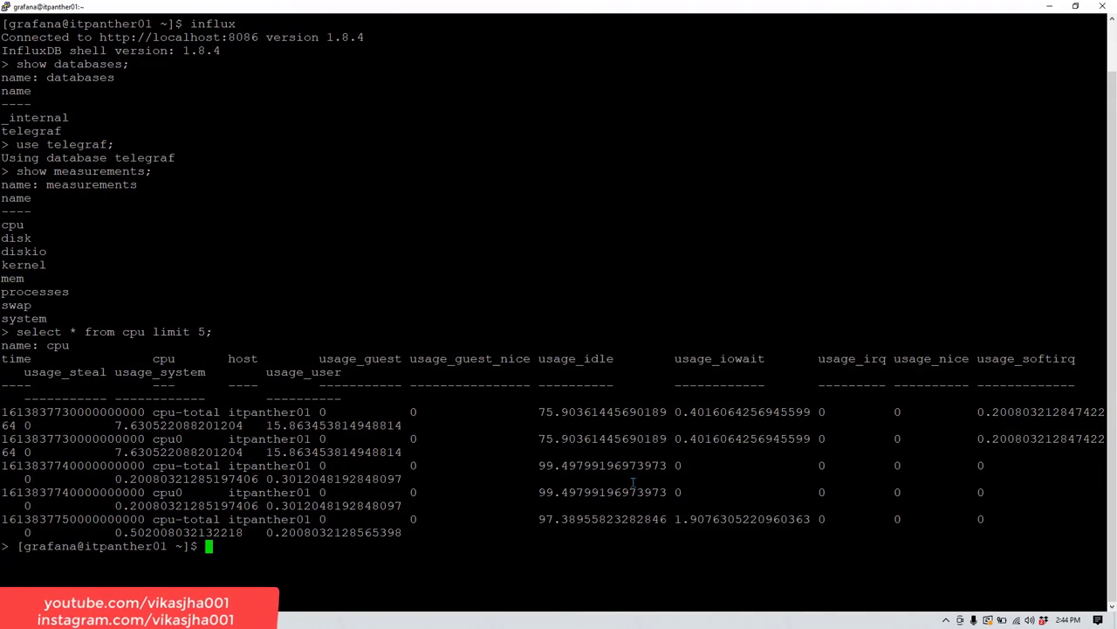
# - In PuTTY, duplicate the server session, close the original session, and maximize the new terminal window
pyautogui.rightClick(332, 6)
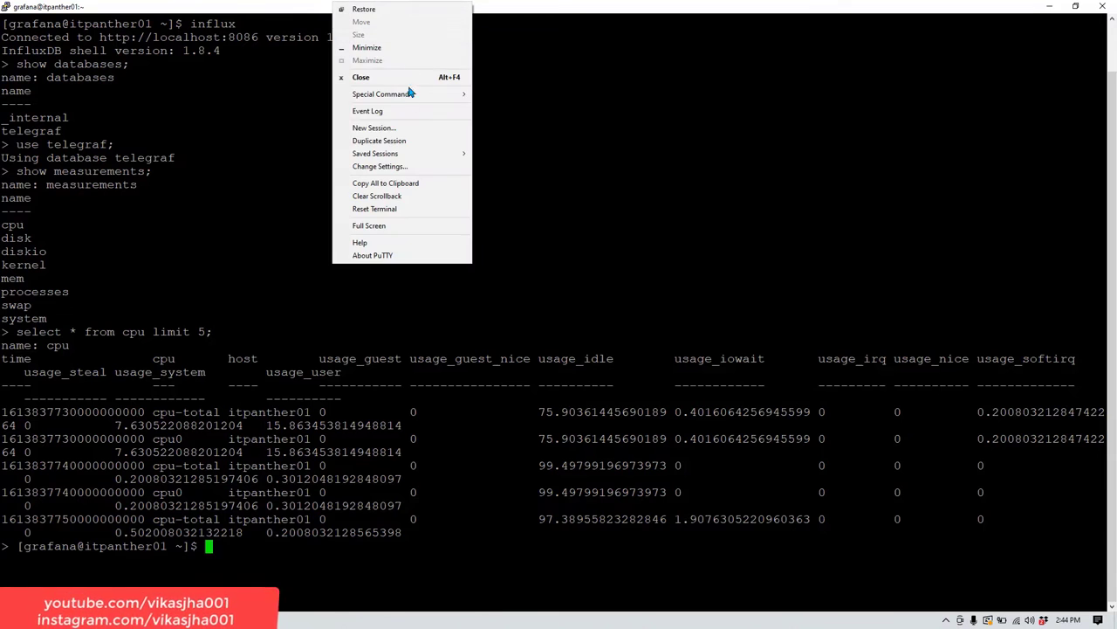
pyautogui.click(389, 143)
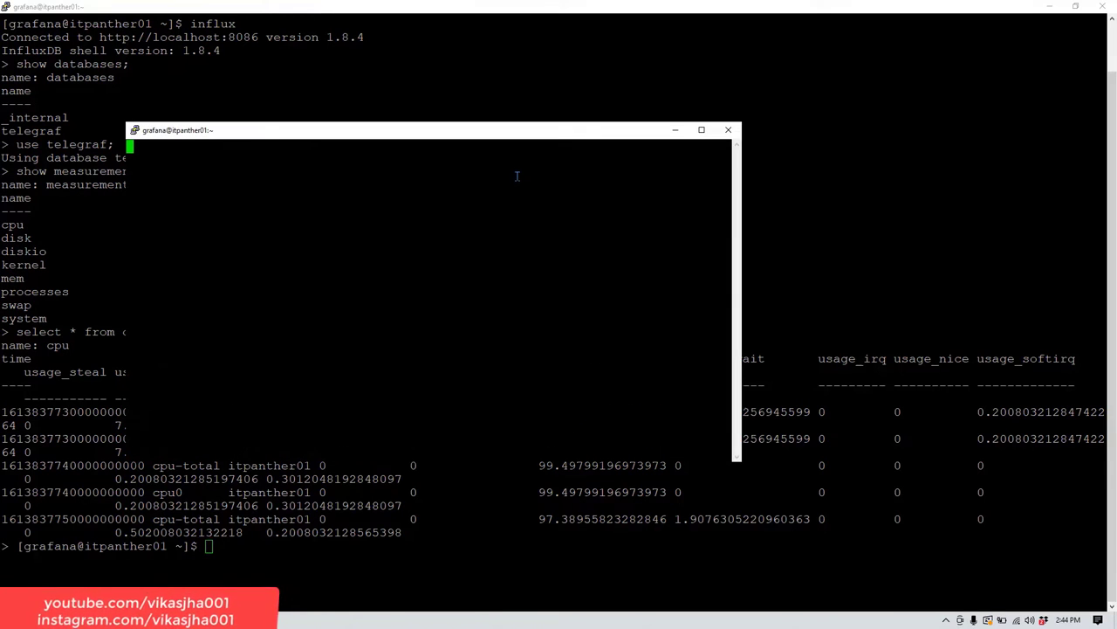
pyautogui.click(1101, 6)
pyautogui.click(578, 354)
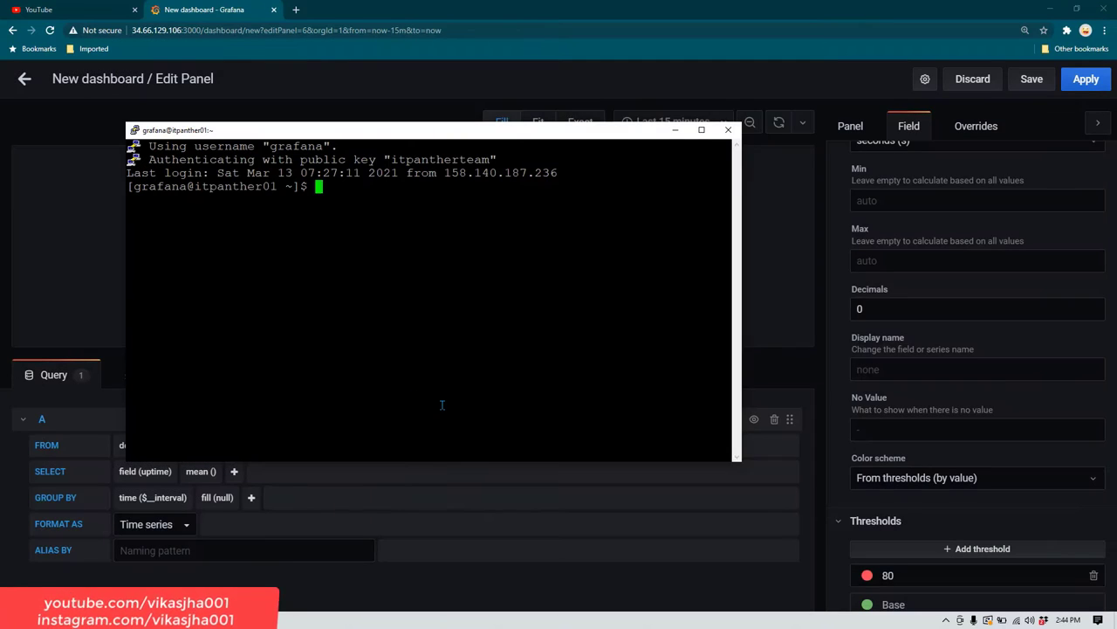
pyautogui.click(702, 129)
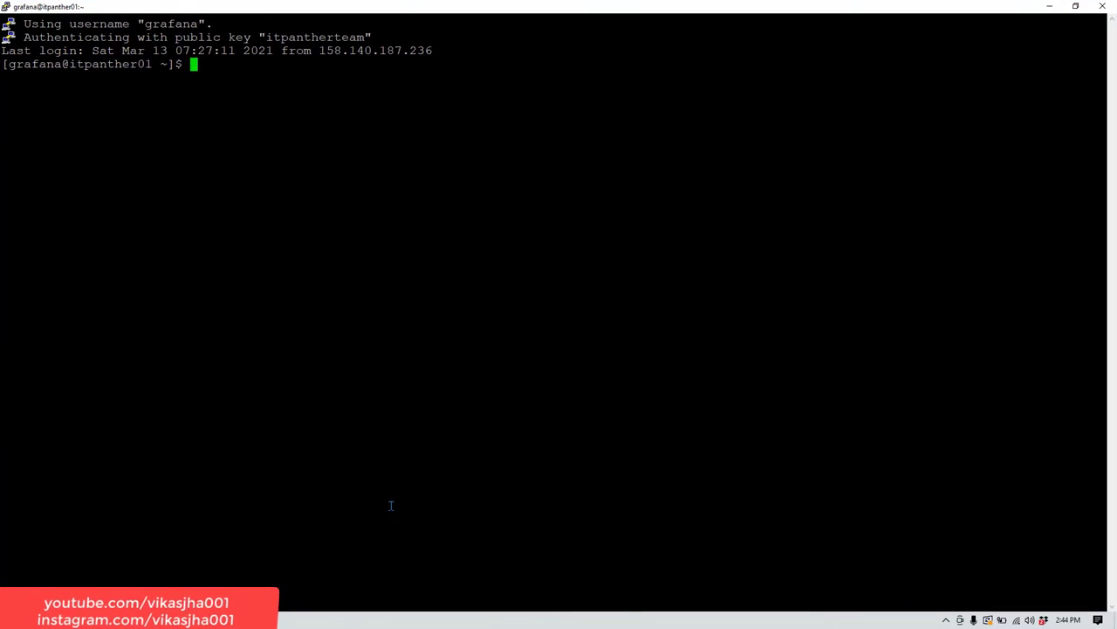
# - Clear the terminal and run the uptime command to check how long the server has been running
pyautogui.write('clea')
pyautogui.write('r')
pyautogui.press('Return')
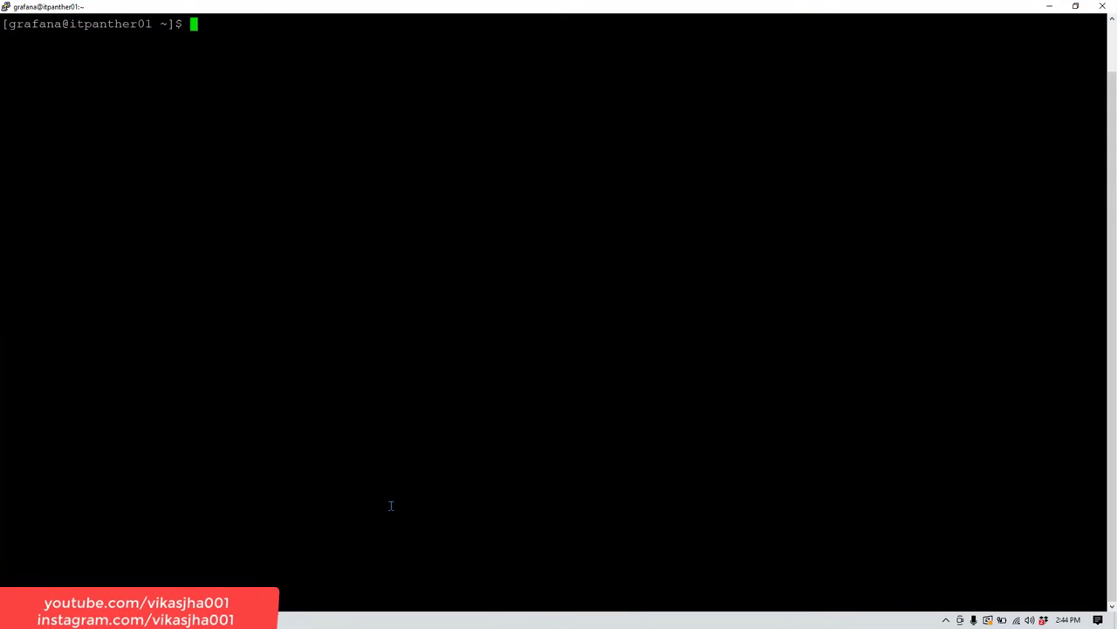
pyautogui.write('uptime')
pyautogui.press('Return')
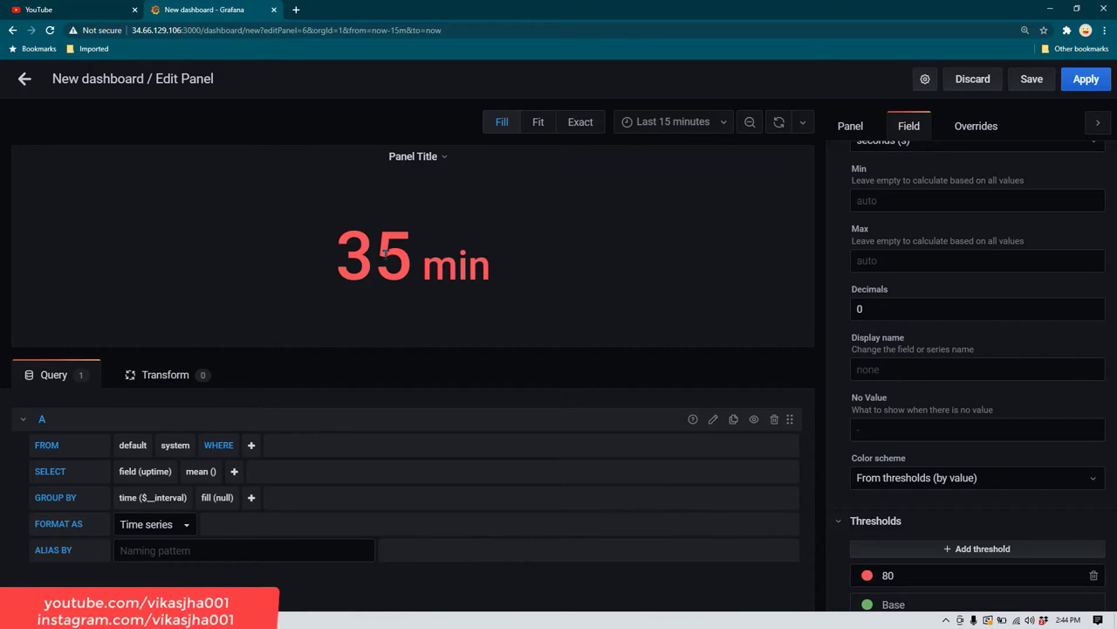
# - Back in Grafana, title the uptime panel "Server Uptime" and apply the panel changes to the dashboard
pyautogui.scroll(1, 961, 227)
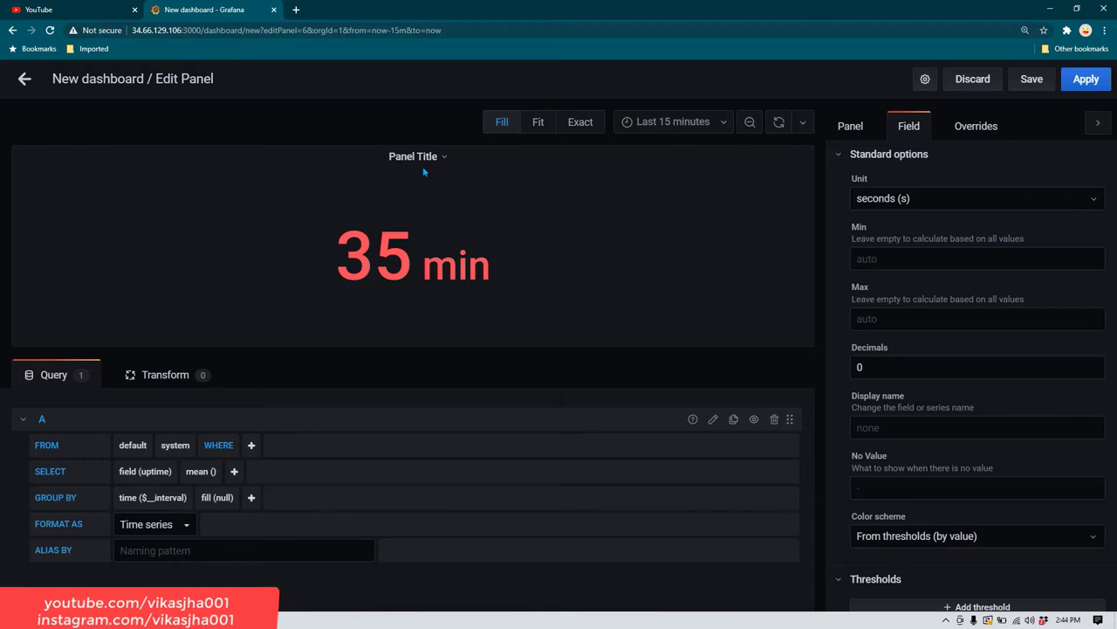
pyautogui.click(852, 129)
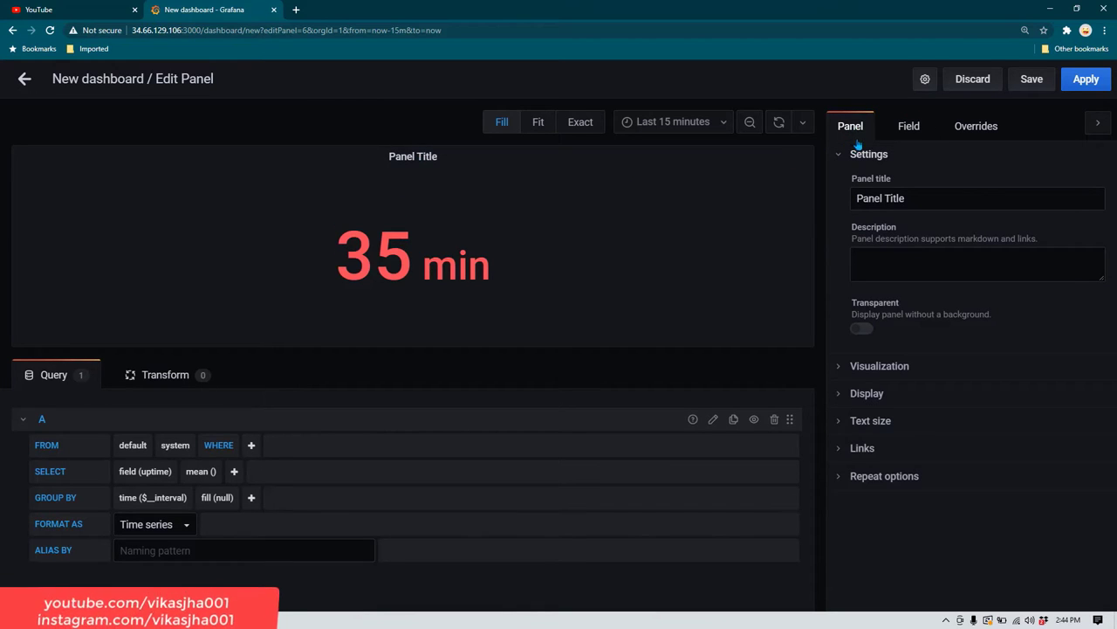
pyautogui.moveTo(923, 198); pyautogui.dragTo(751, 221)
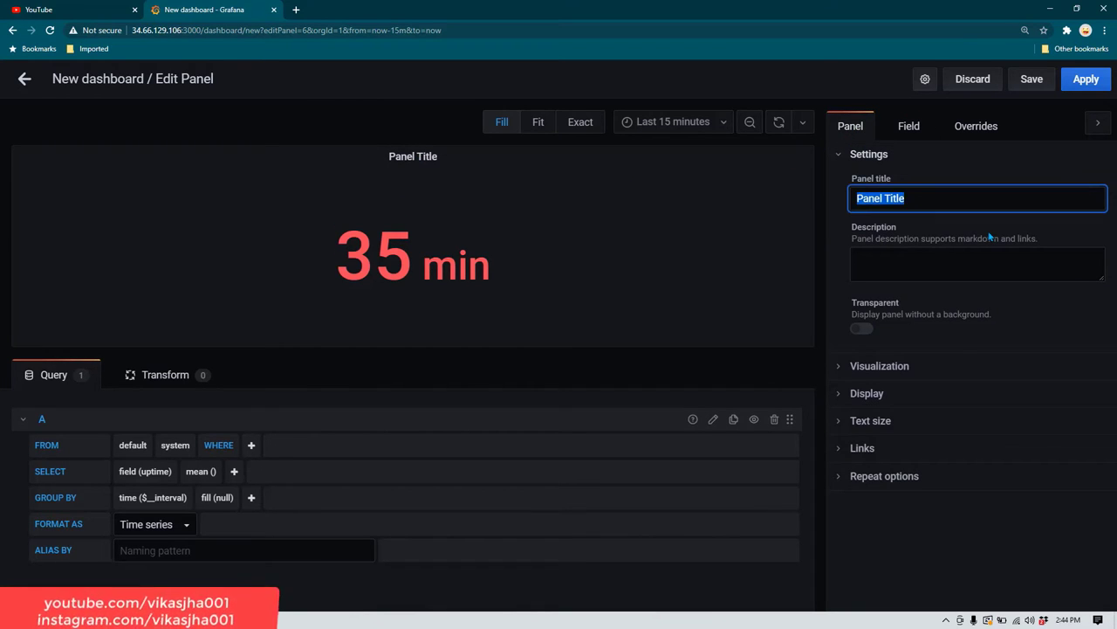
pyautogui.write('Server Uptime')
pyautogui.click(831, 241)
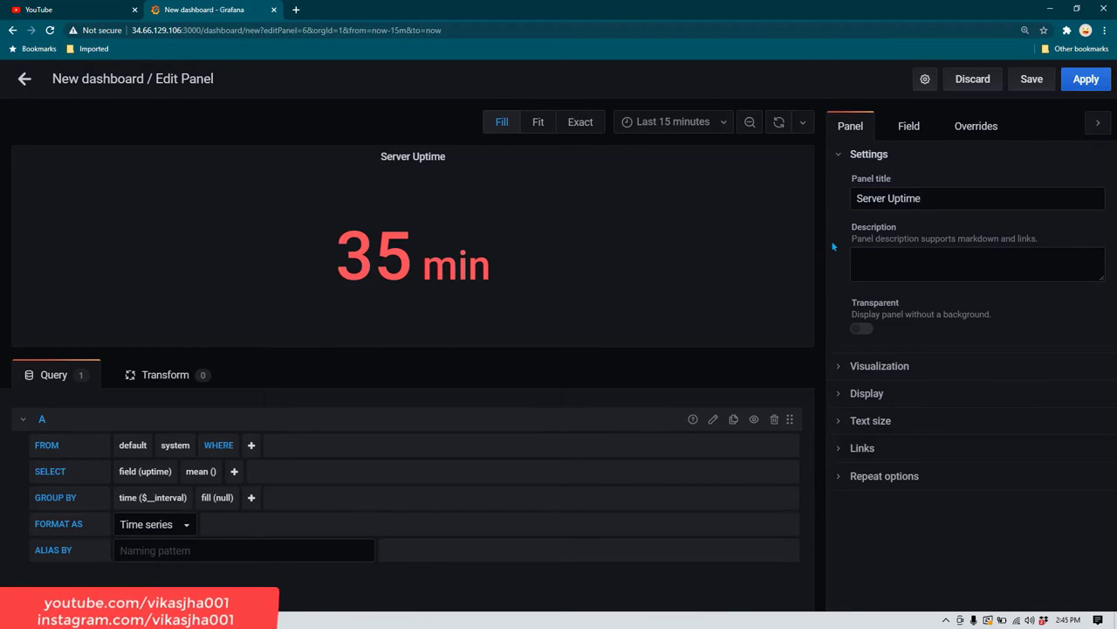
pyautogui.click(1083, 80)
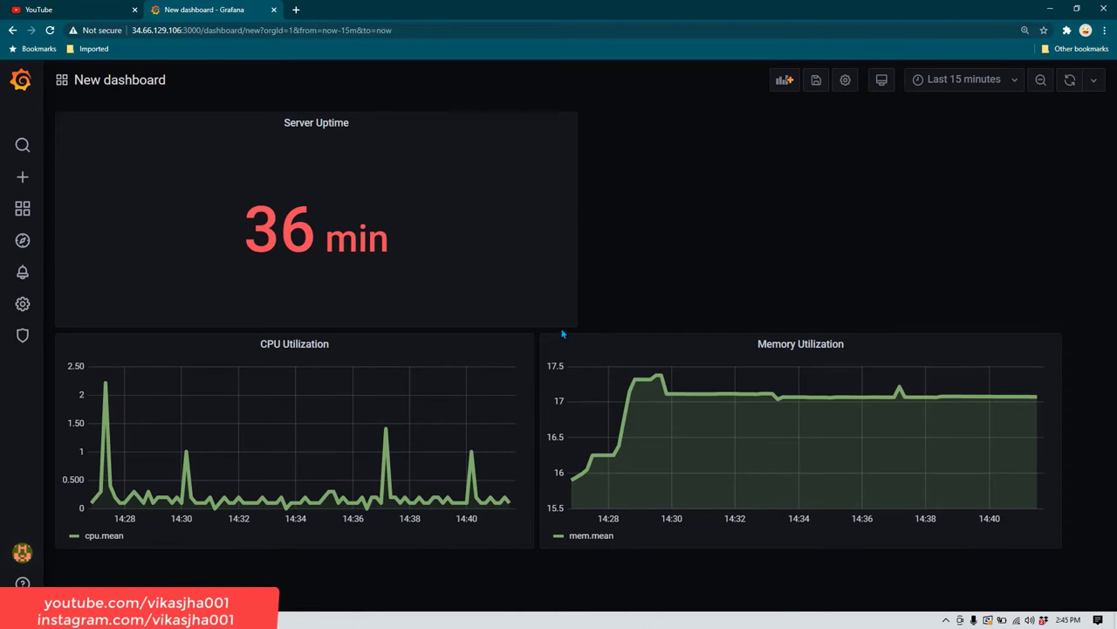
# - Shrink the Server Uptime panel to a small tile and move the Memory Utilization panel directly below CPU Utilization
pyautogui.moveTo(569, 323); pyautogui.dragTo(157, 196)
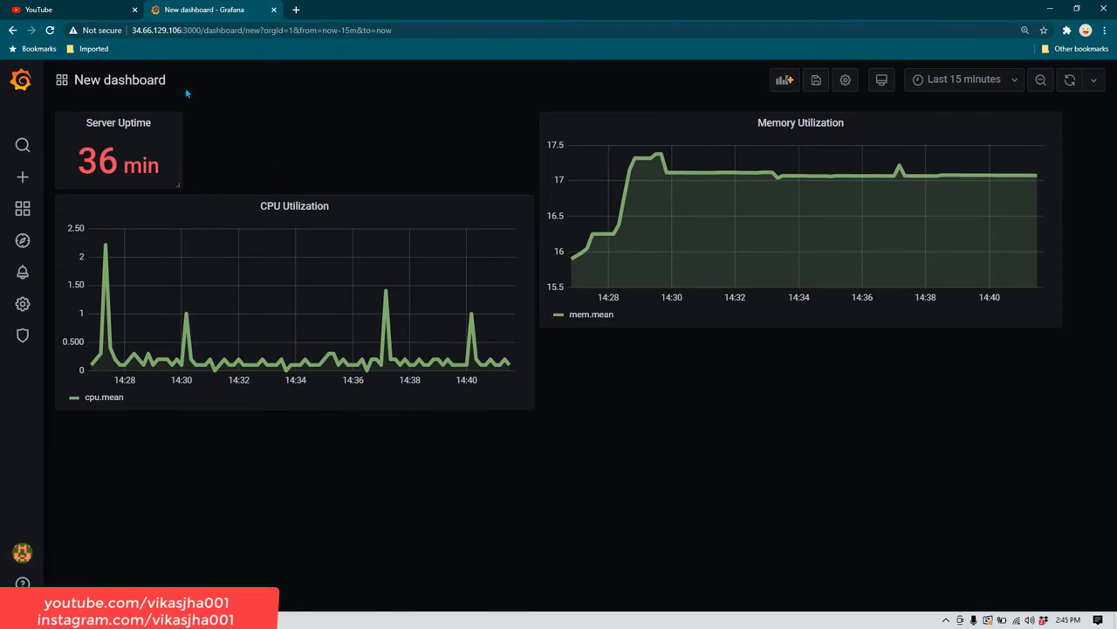
pyautogui.moveTo(803, 124); pyautogui.dragTo(790, 205)
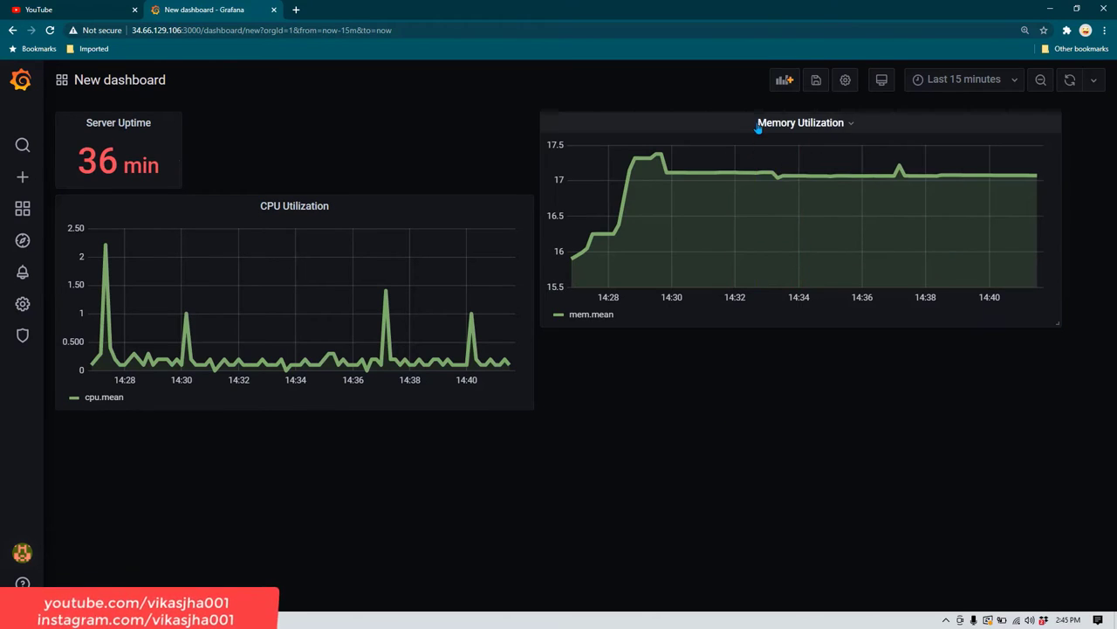
pyautogui.moveTo(756, 124); pyautogui.dragTo(767, 266)
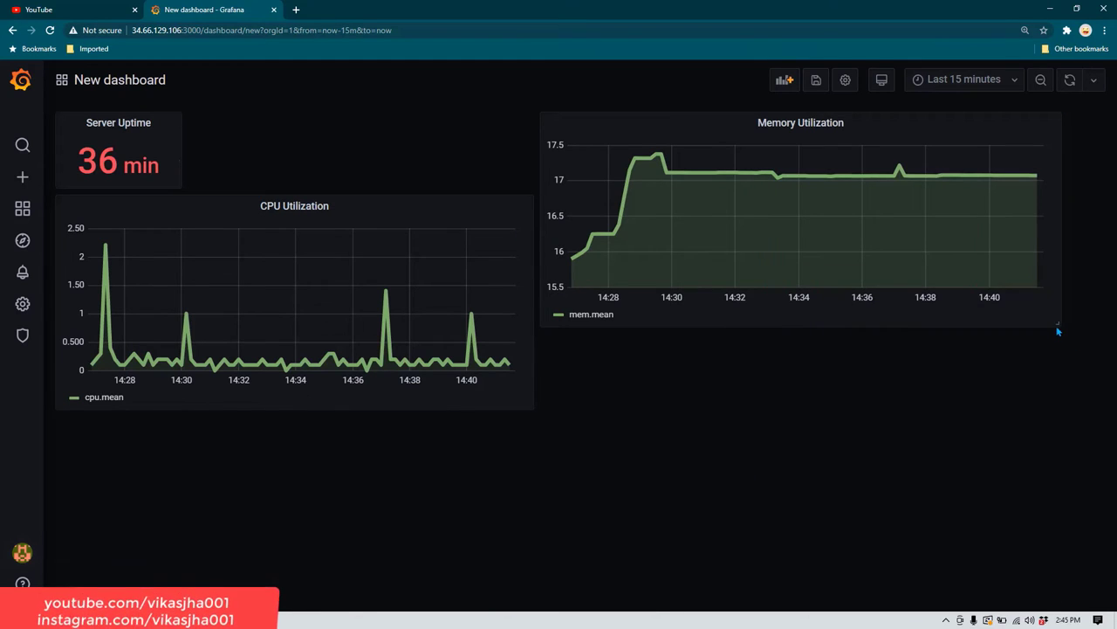
pyautogui.moveTo(759, 123); pyautogui.dragTo(235, 428)
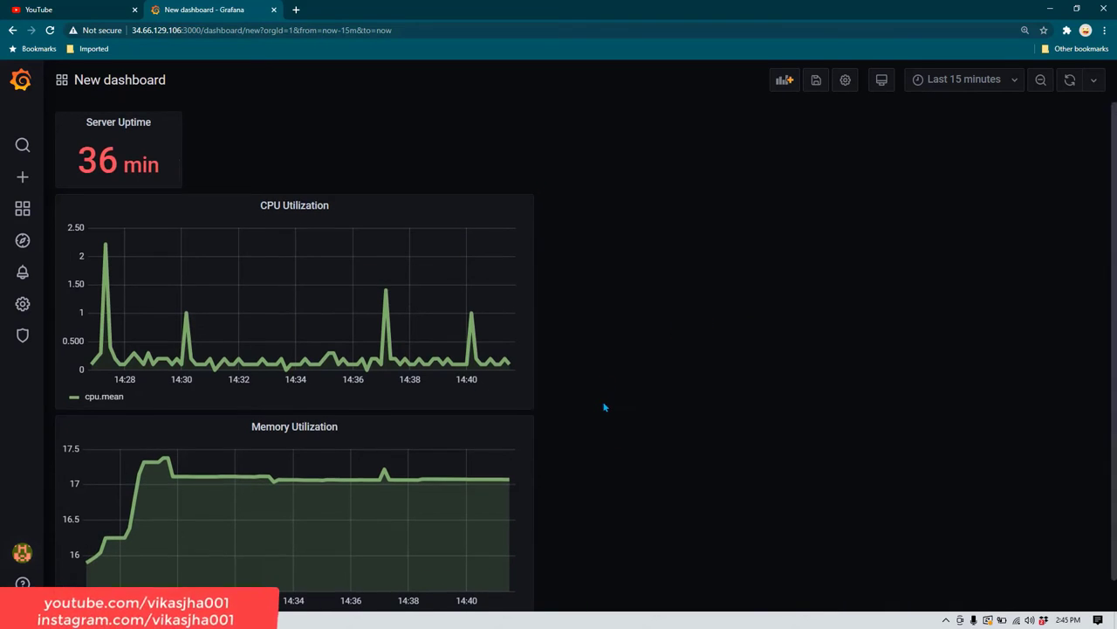
pyautogui.scroll(-1, 604, 396)
pyautogui.scroll(1, 534, 364)
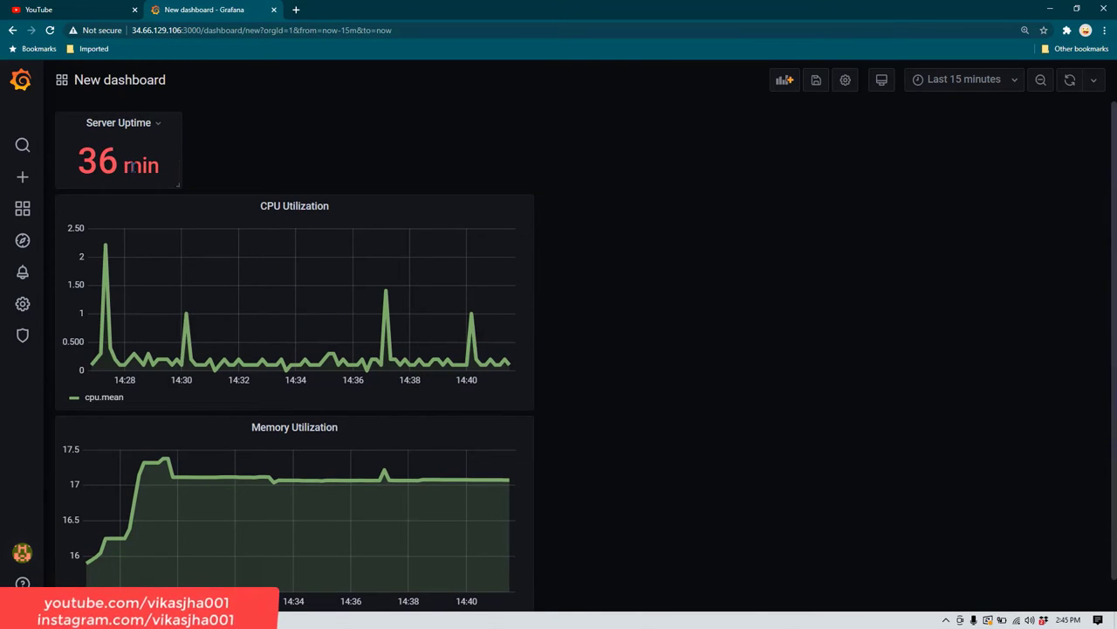
# - Open the Server Uptime panel for editing and delete its red threshold of 80
pyautogui.click(158, 126)
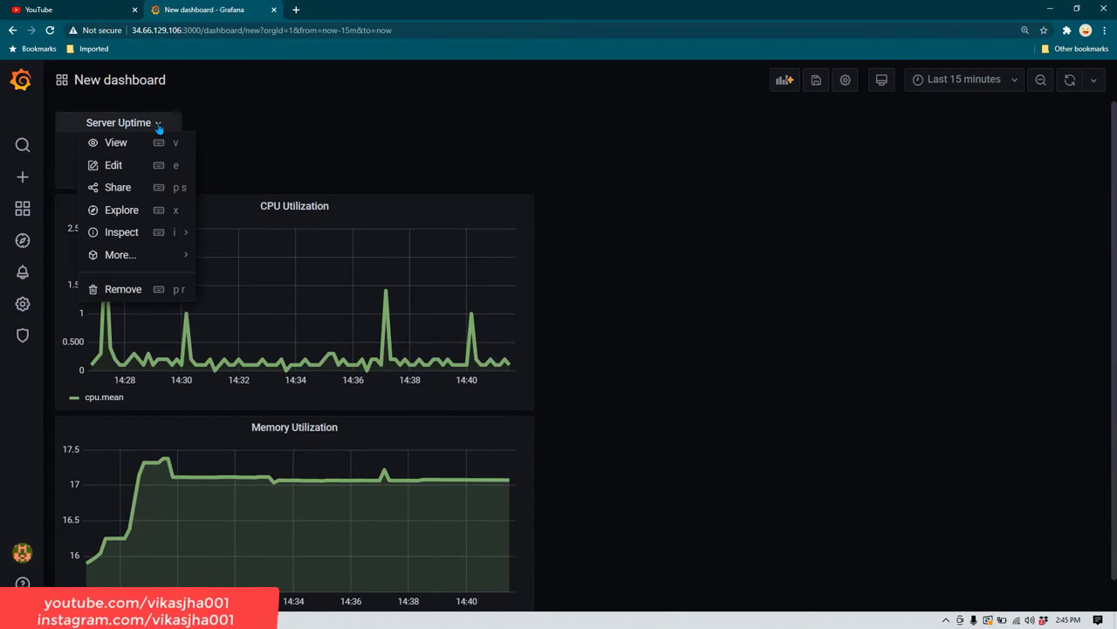
pyautogui.click(113, 165)
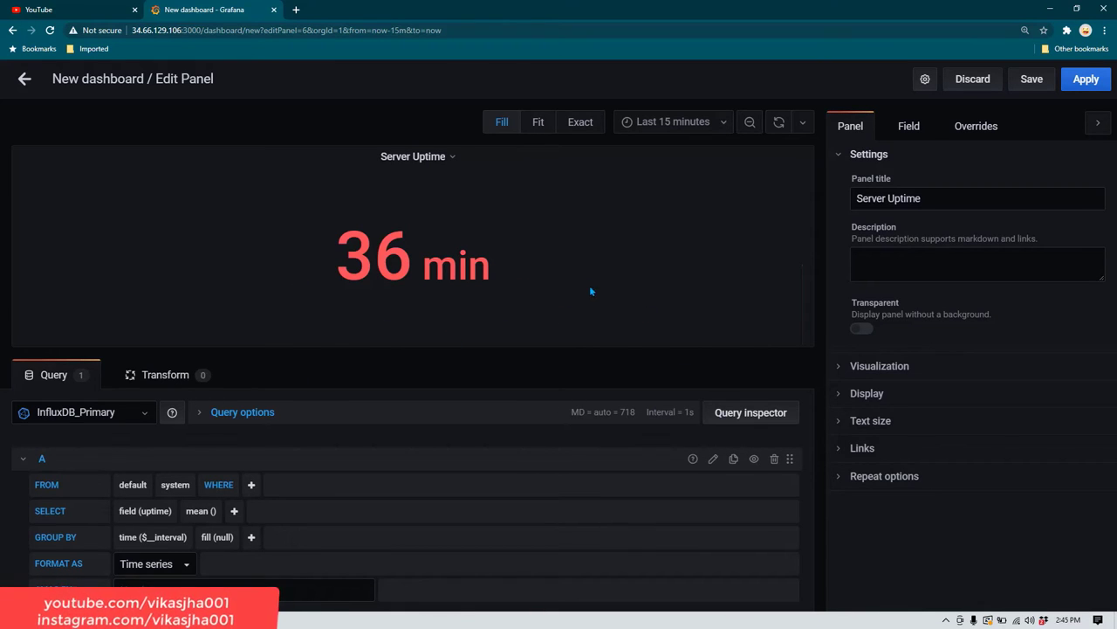
pyautogui.click(909, 126)
pyautogui.scroll(-5, 956, 341)
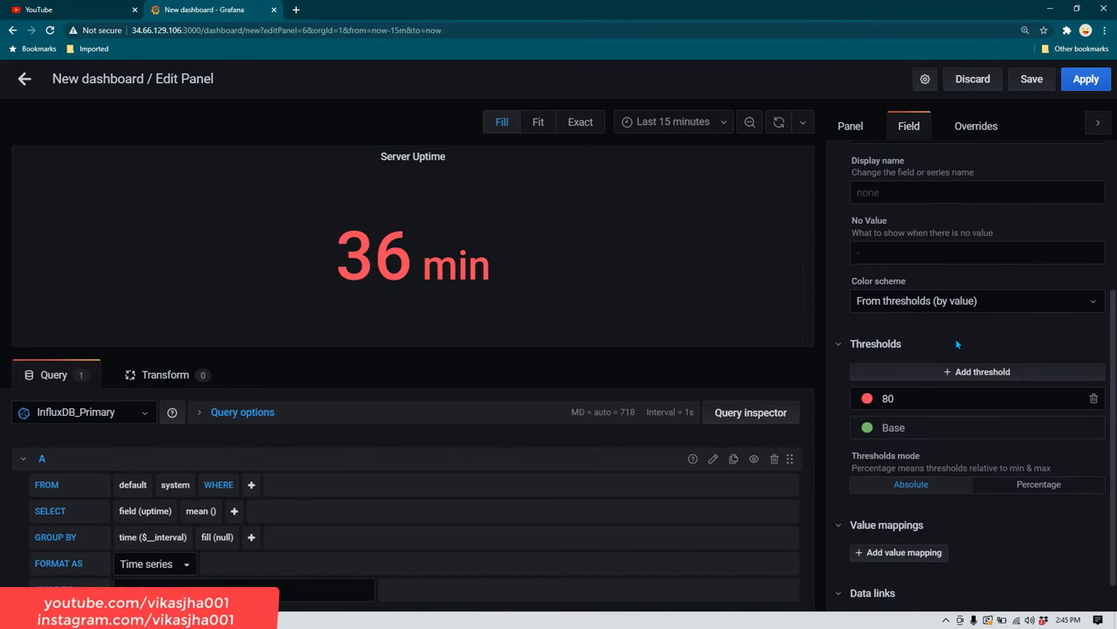
pyautogui.scroll(-1, 955, 338)
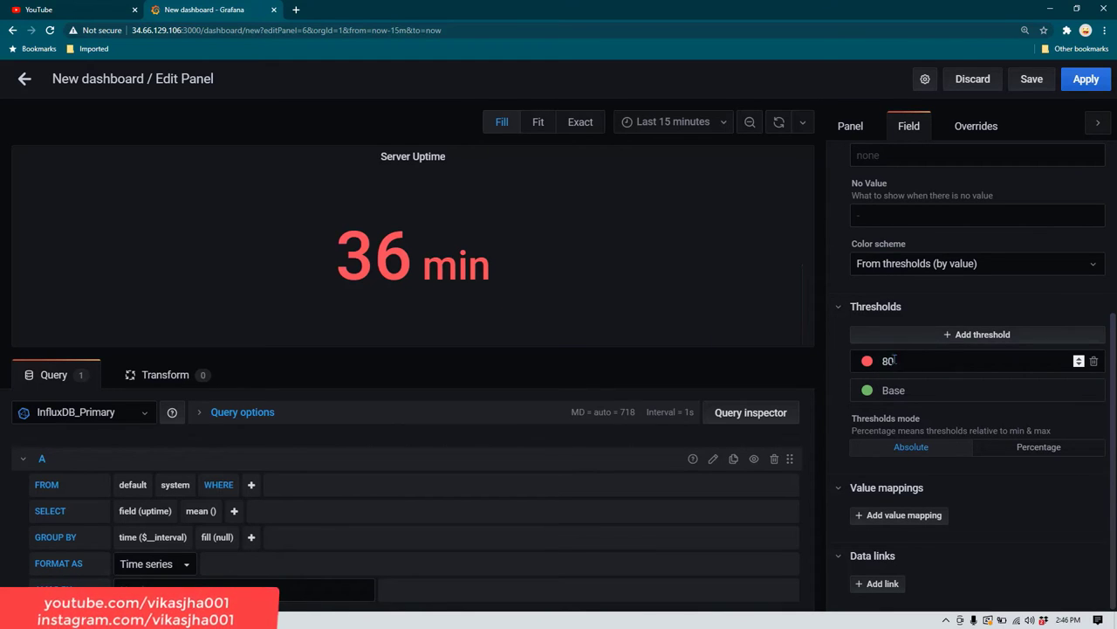
pyautogui.click(1022, 360)
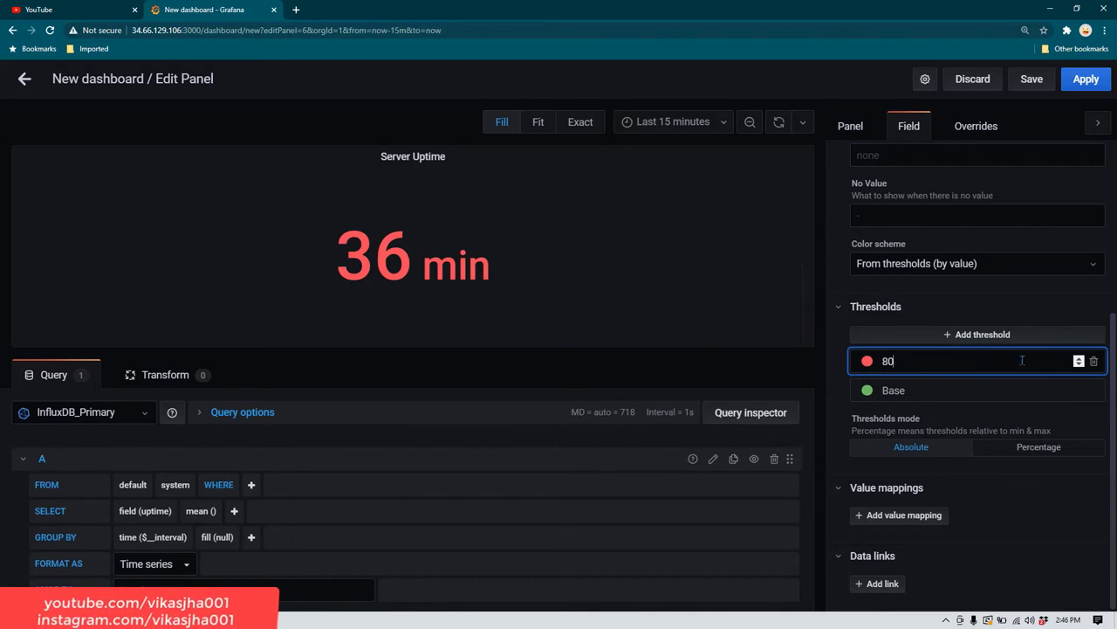
pyautogui.click(1093, 360)
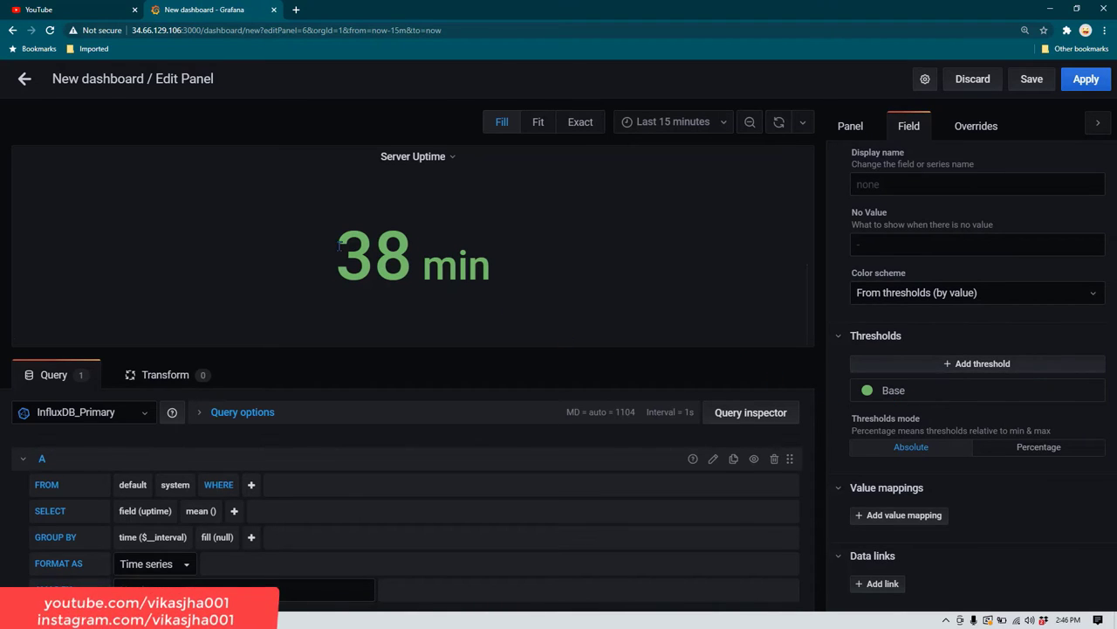
# - Change the Base threshold colour to the darkest orange shade and apply the panel changes
pyautogui.click(867, 392)
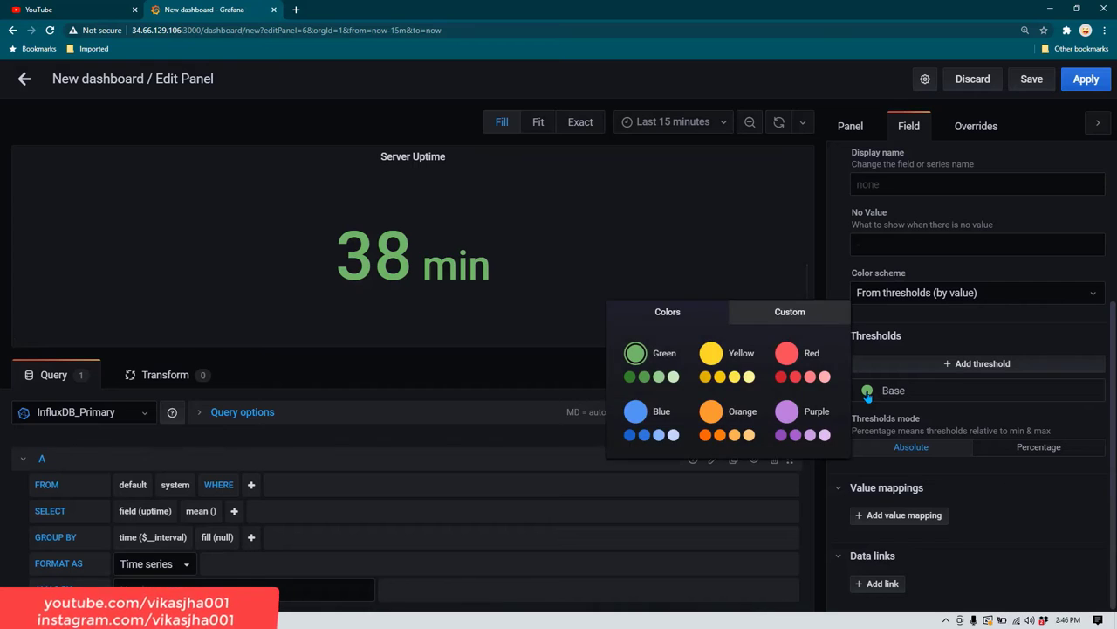
pyautogui.click(869, 395)
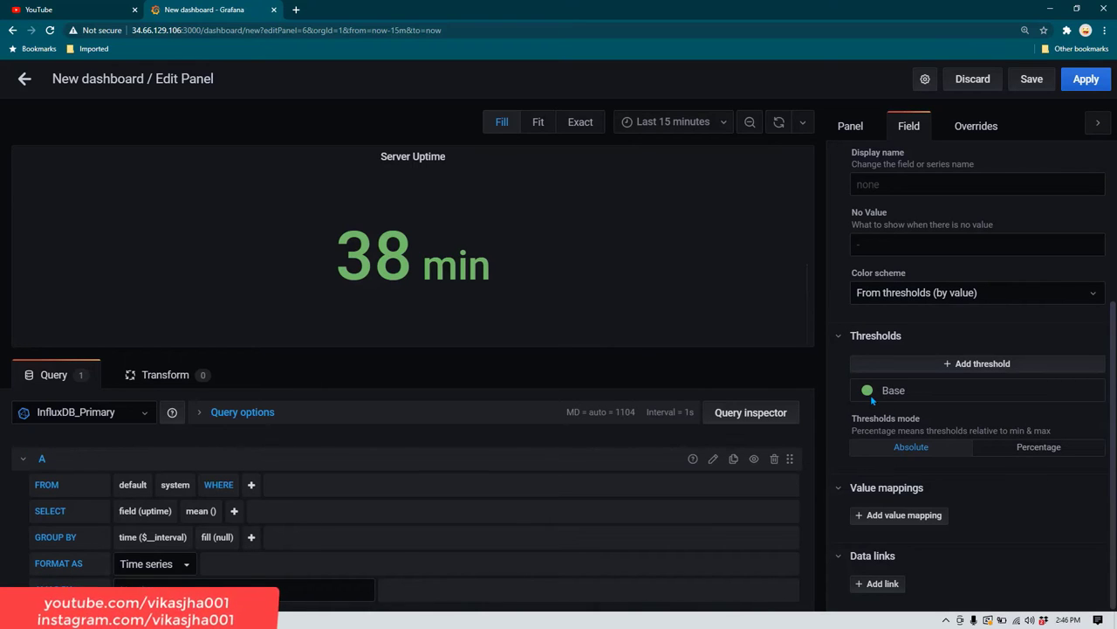
pyautogui.click(868, 393)
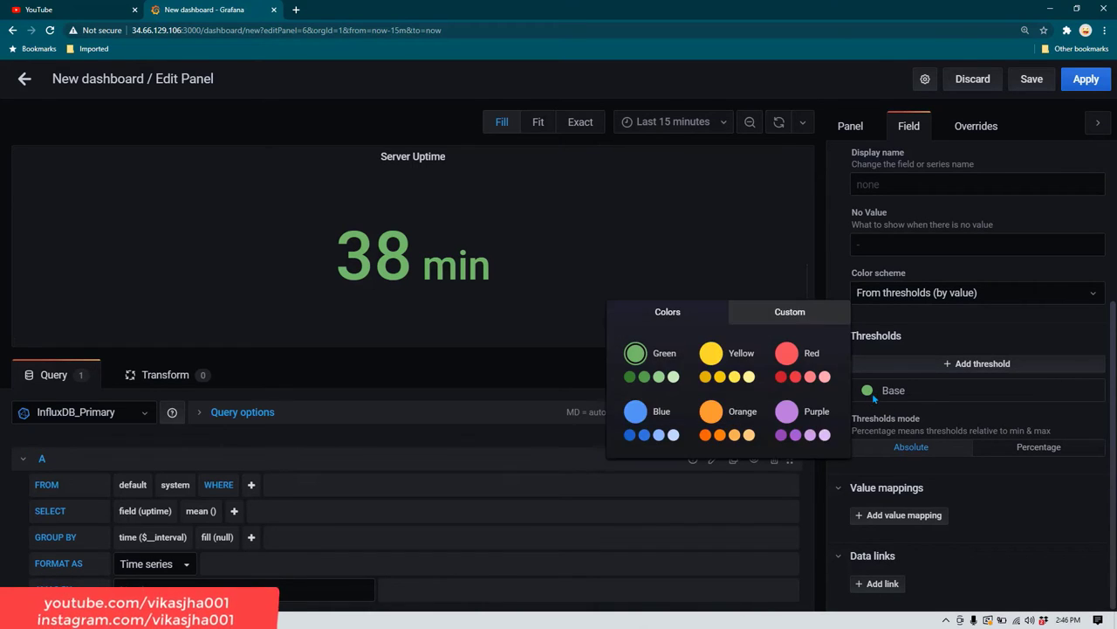
pyautogui.click(865, 397)
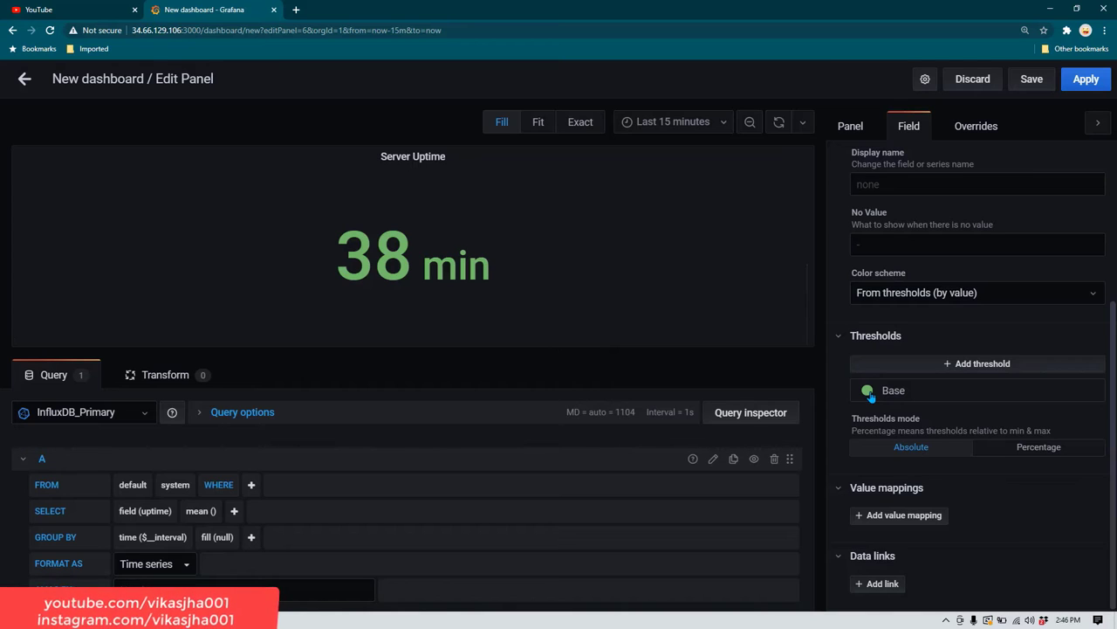
pyautogui.click(868, 395)
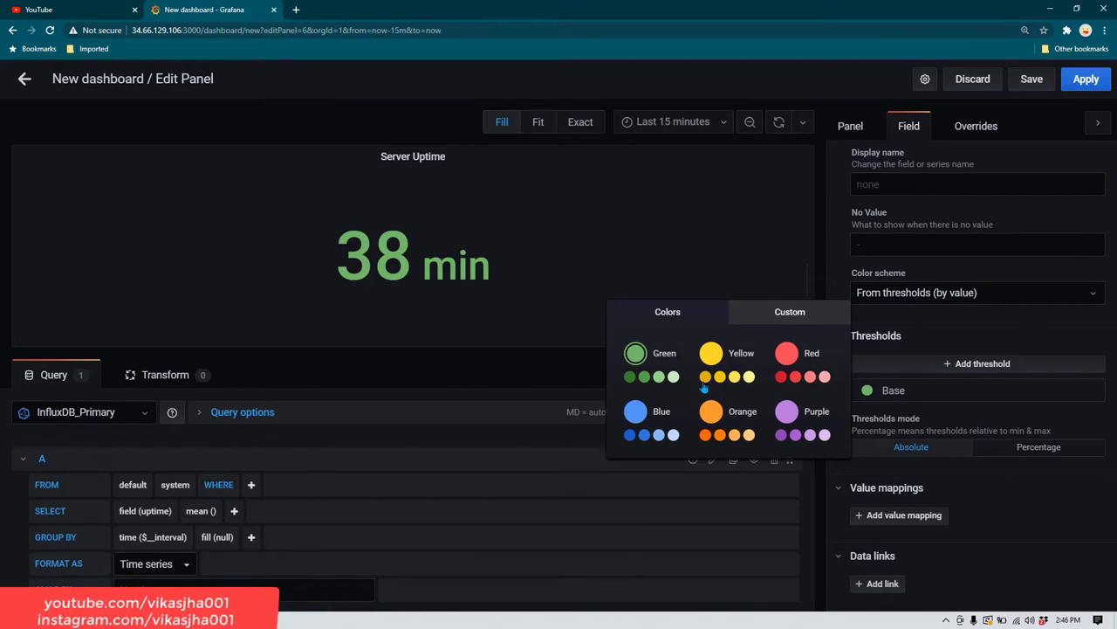
pyautogui.click(705, 435)
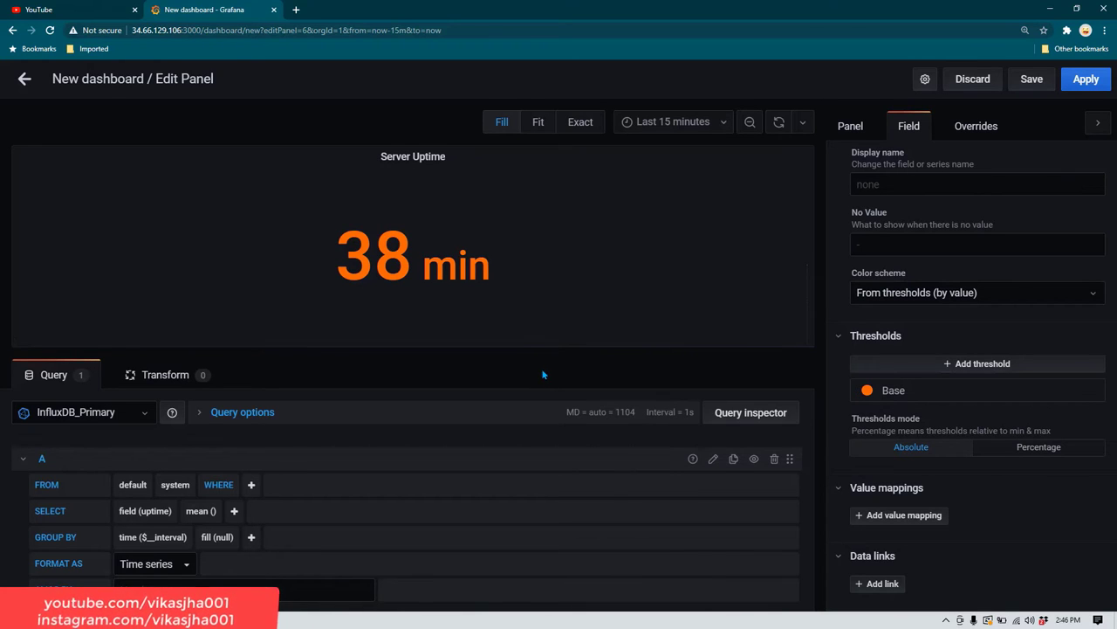
pyautogui.click(1086, 80)
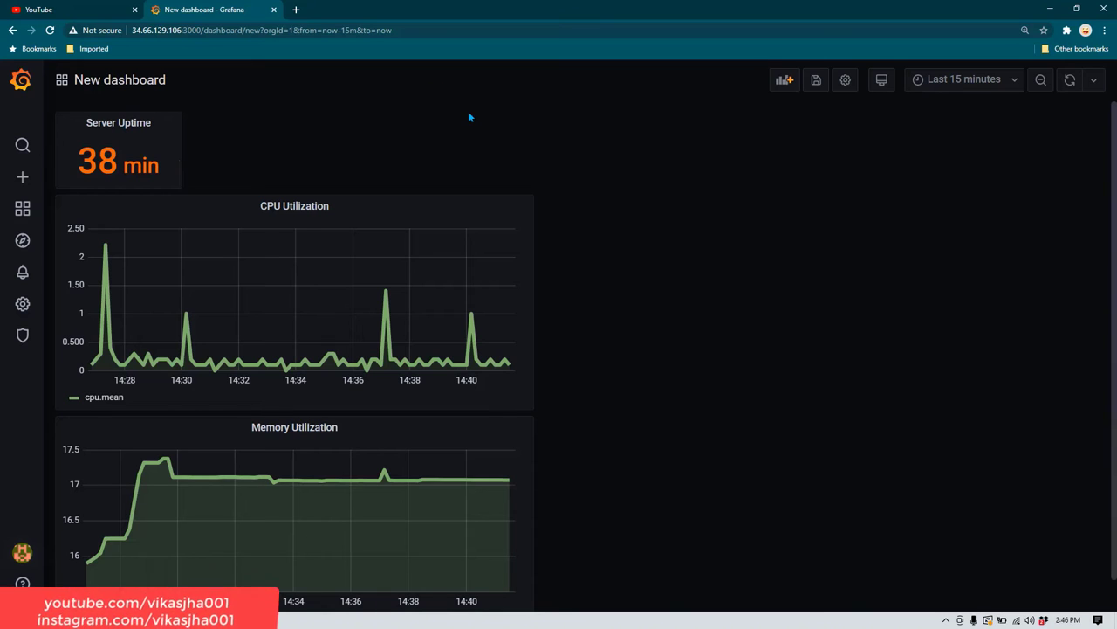
# - Add a new dashboard panel that queries the n_users field from the system measurement
pyautogui.click(785, 79)
pyautogui.click(316, 202)
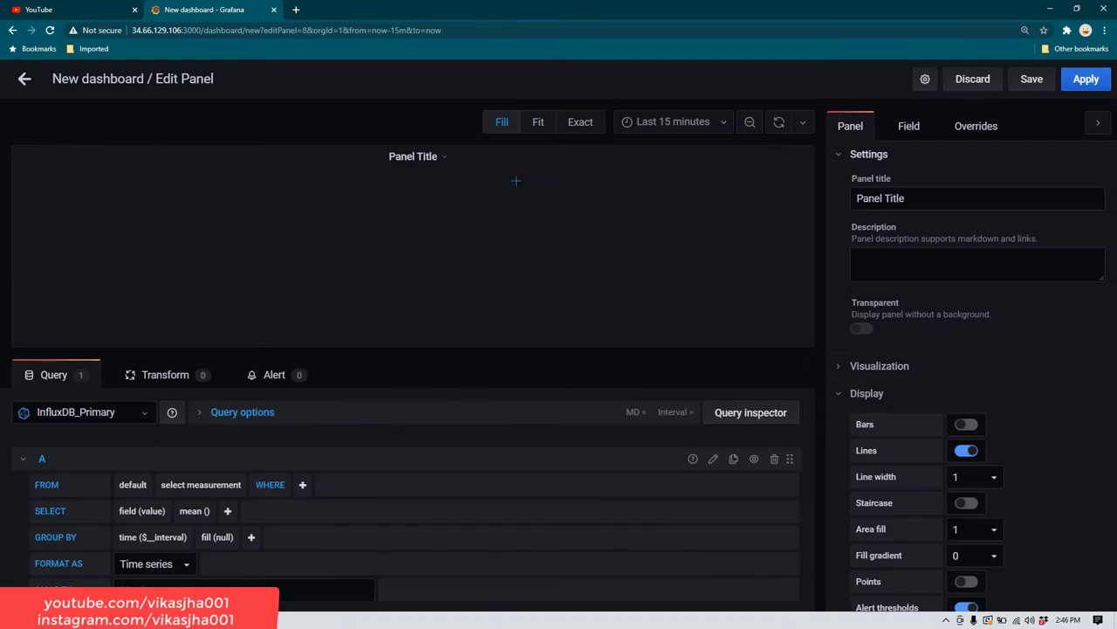
pyautogui.click(224, 485)
pyautogui.scroll(-1, 223, 541)
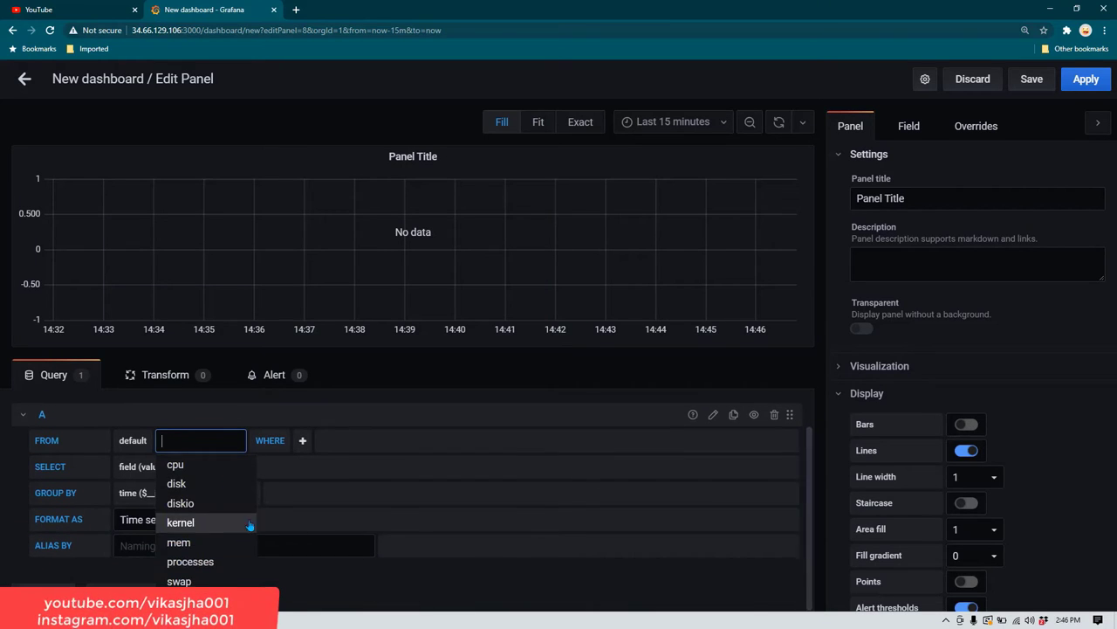
pyautogui.click(224, 600)
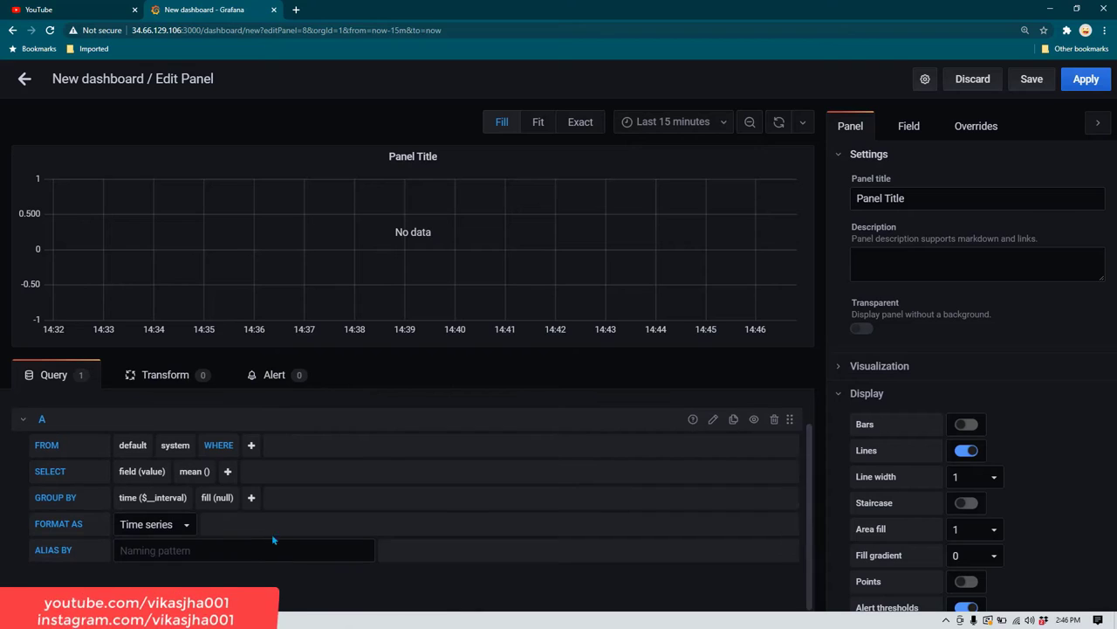
pyautogui.click(153, 471)
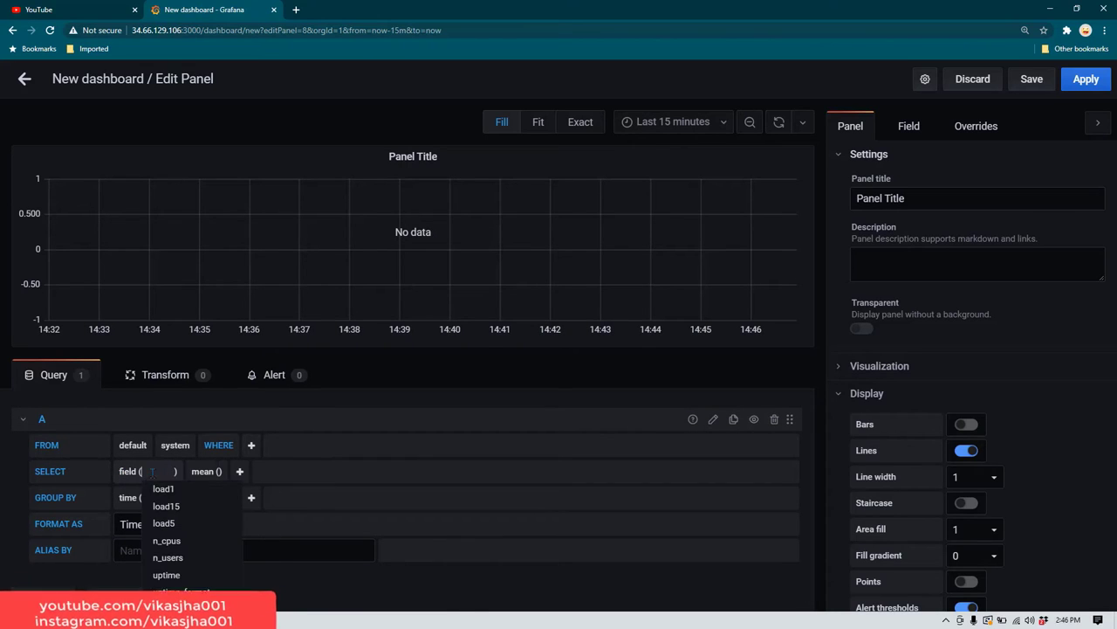
pyautogui.click(204, 559)
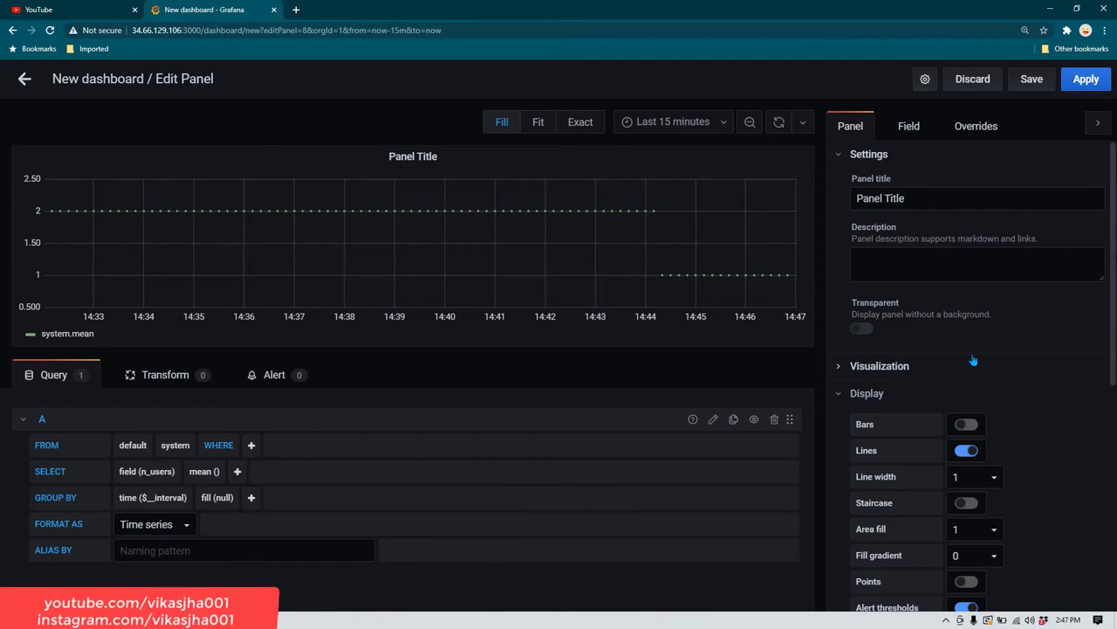
# - Change the n_users panel's visualization from Graph to Stat
pyautogui.click(838, 368)
pyautogui.scroll(-1, 1004, 340)
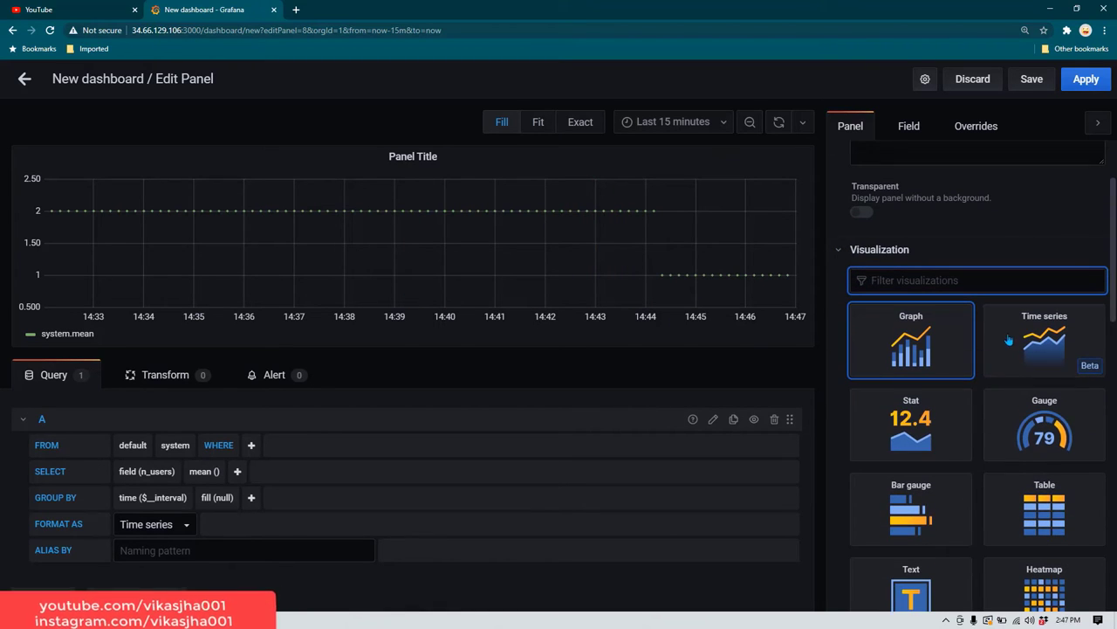
pyautogui.click(941, 425)
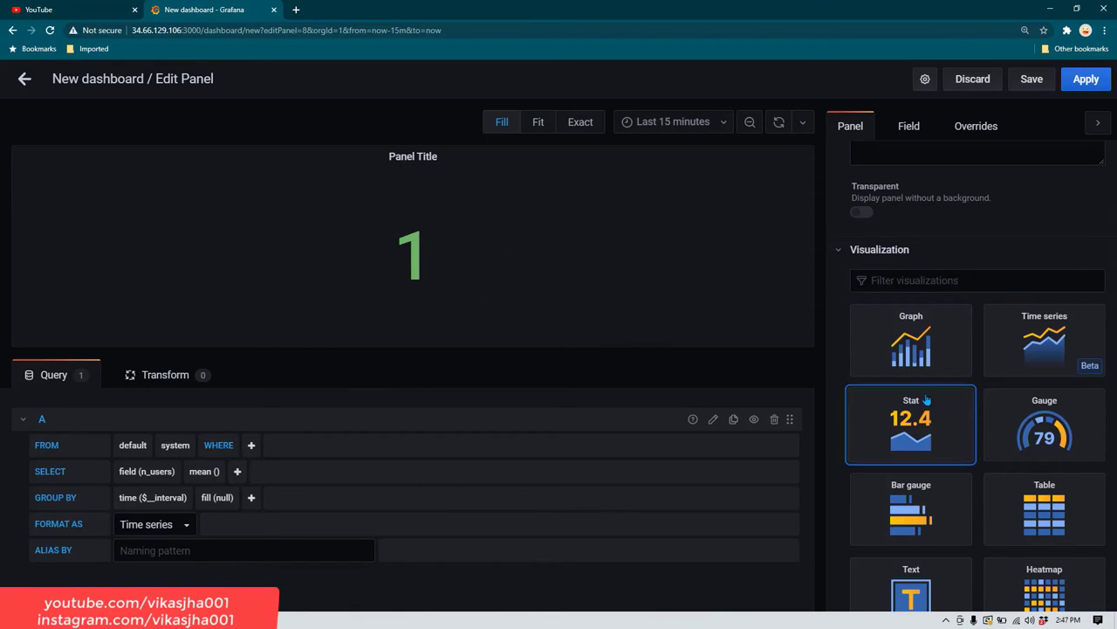
# - Try the Gauge visualization on the n_users panel and switch back to Stat
pyautogui.scroll(1, 966, 371)
pyautogui.scroll(-2, 966, 368)
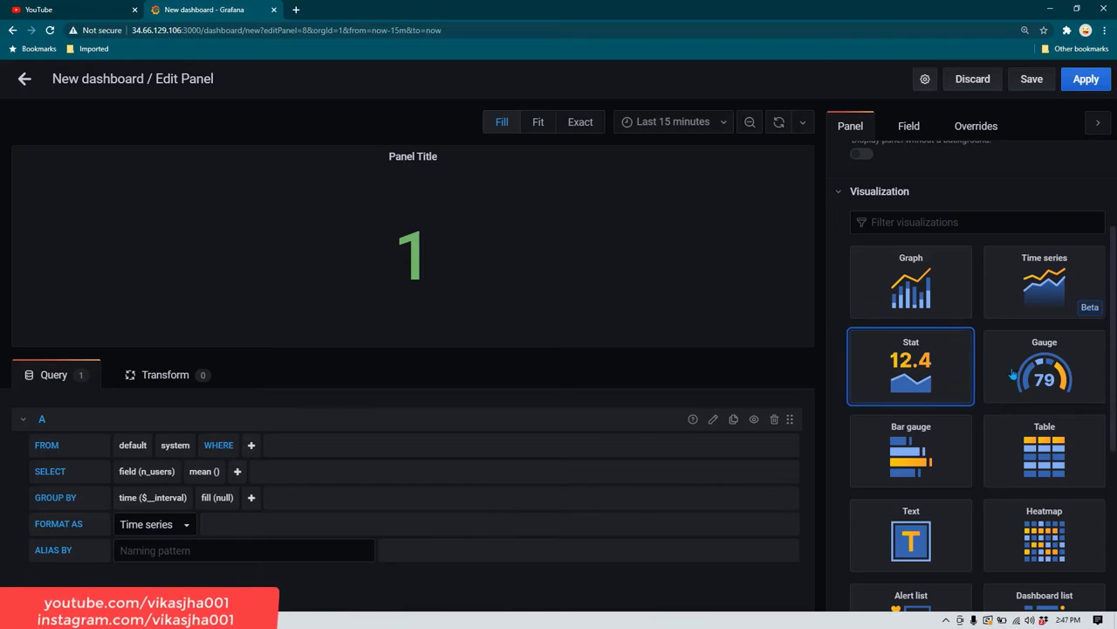
pyautogui.click(1042, 374)
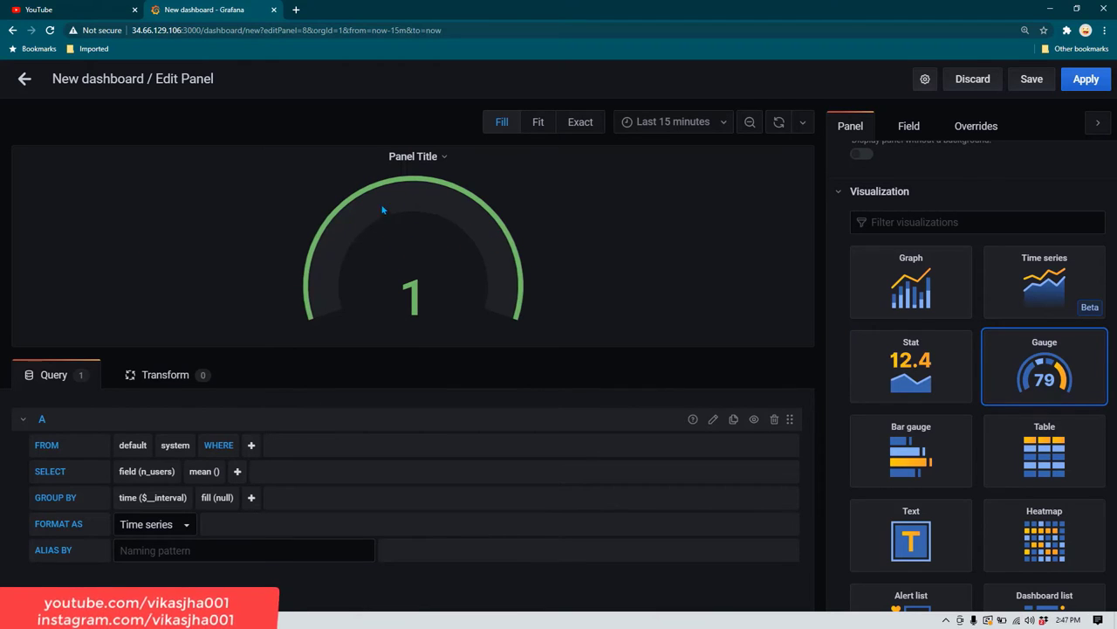
pyautogui.click(911, 365)
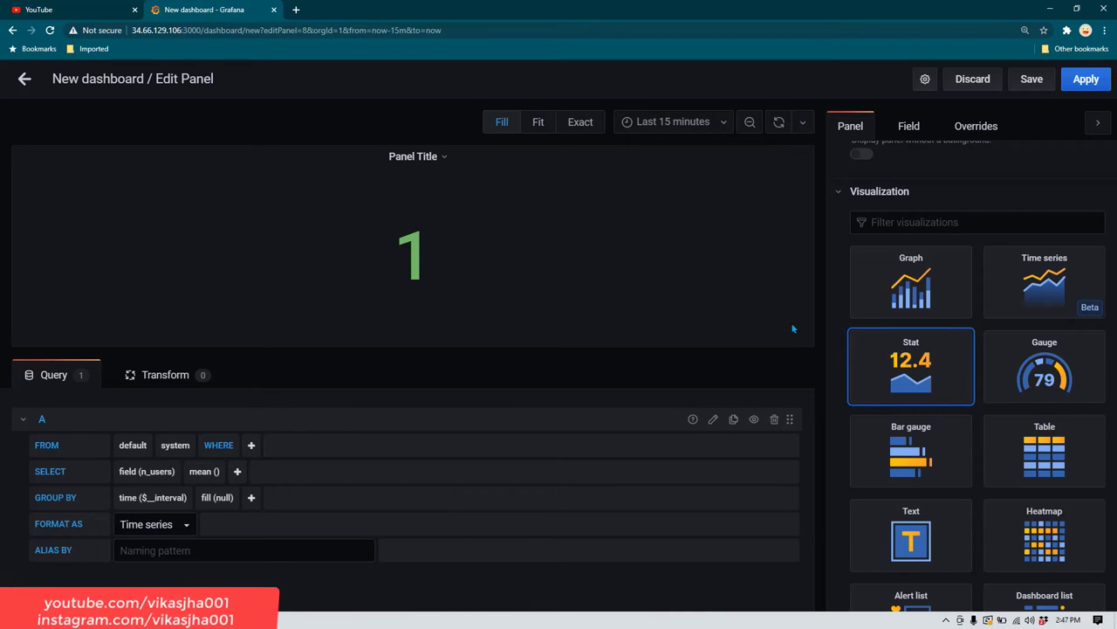
# - Title the panel "Users LoggedIn" and apply it to the dashboard
pyautogui.scroll(2, 884, 332)
pyautogui.moveTo(919, 199); pyautogui.dragTo(828, 210)
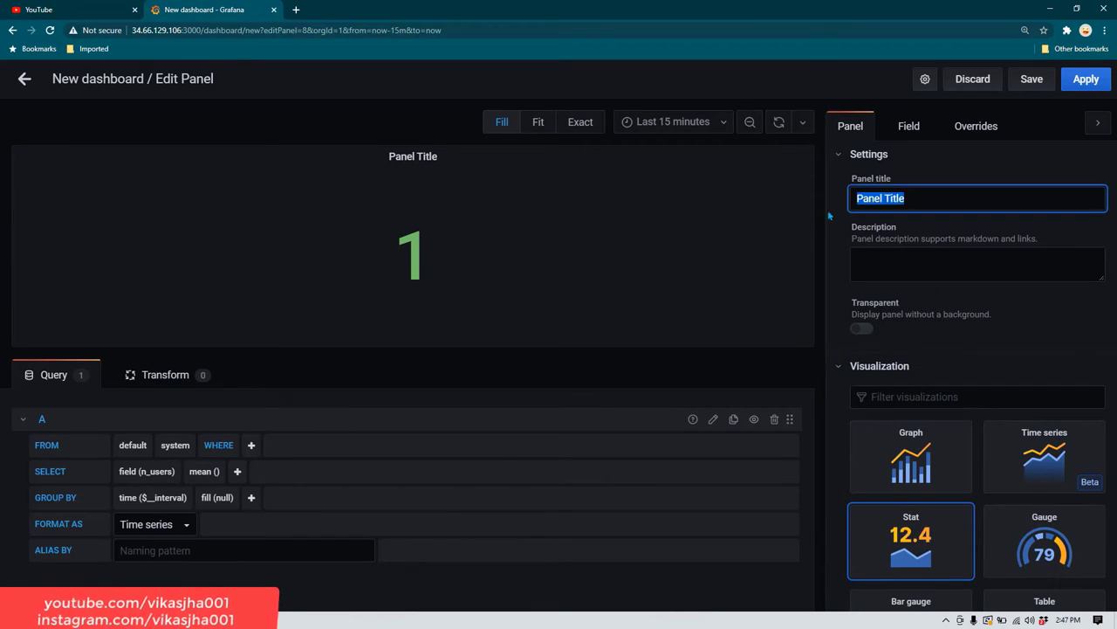
pyautogui.write('Users LoggedIn')
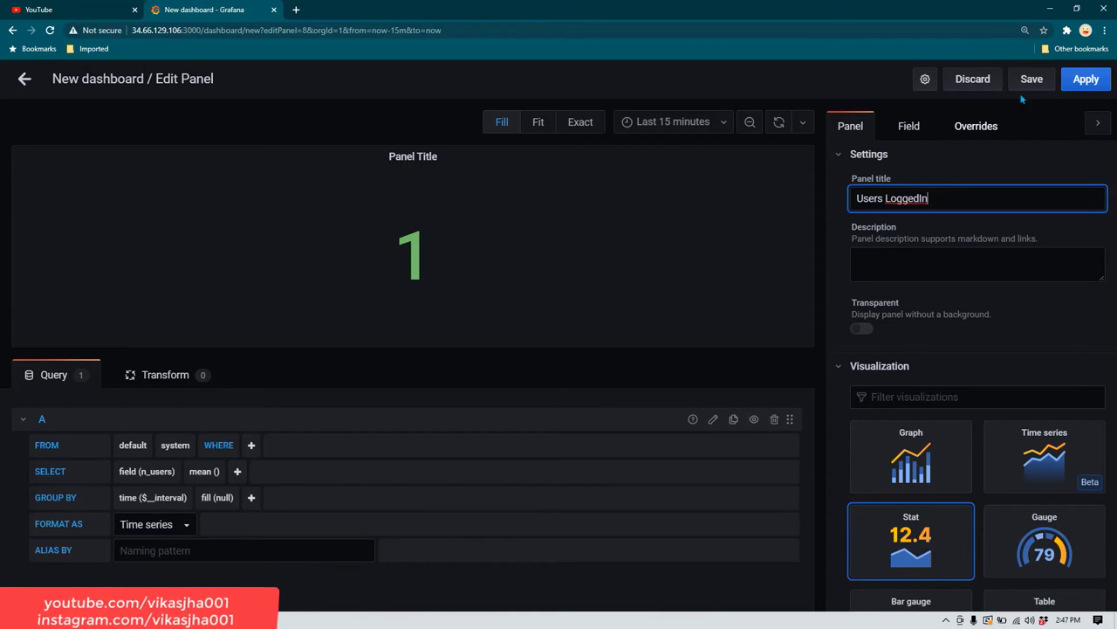
pyautogui.click(1083, 80)
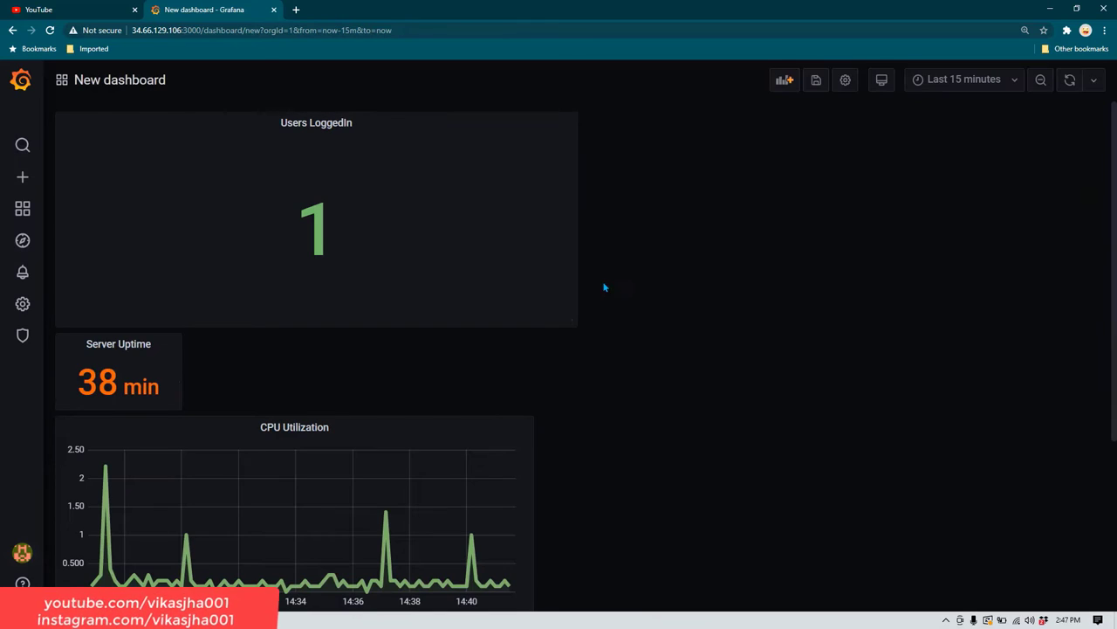
# - Shrink the Users LoggedIn panel to the same tile size as Server Uptime and place it directly beside that panel
pyautogui.moveTo(572, 323); pyautogui.dragTo(180, 213)
pyautogui.moveTo(161, 124); pyautogui.dragTo(232, 119)
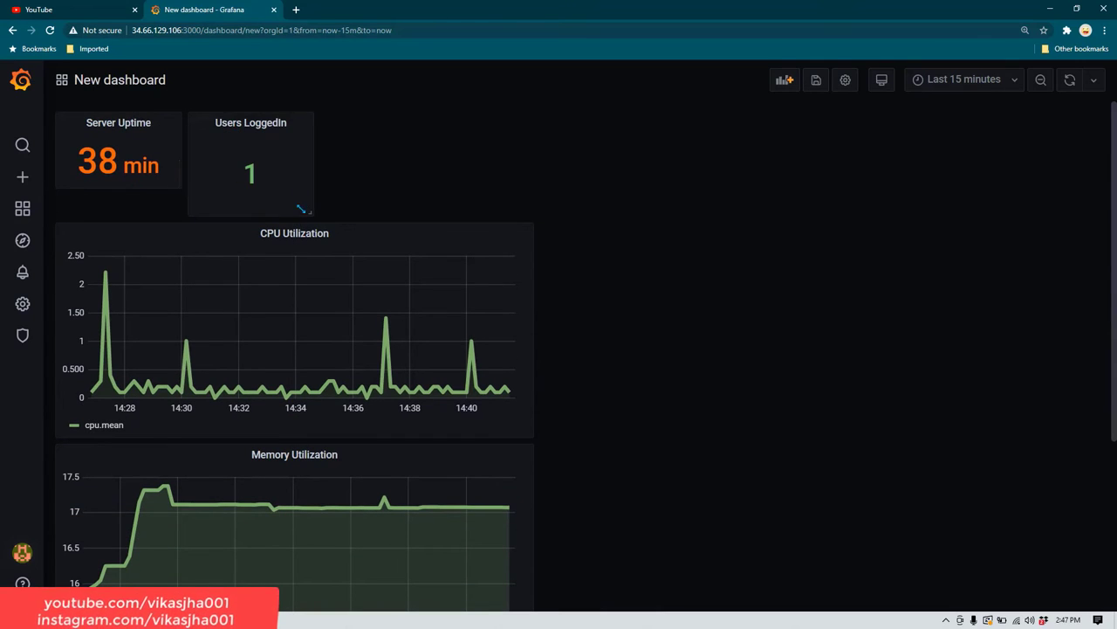
pyautogui.moveTo(307, 213); pyautogui.dragTo(275, 178)
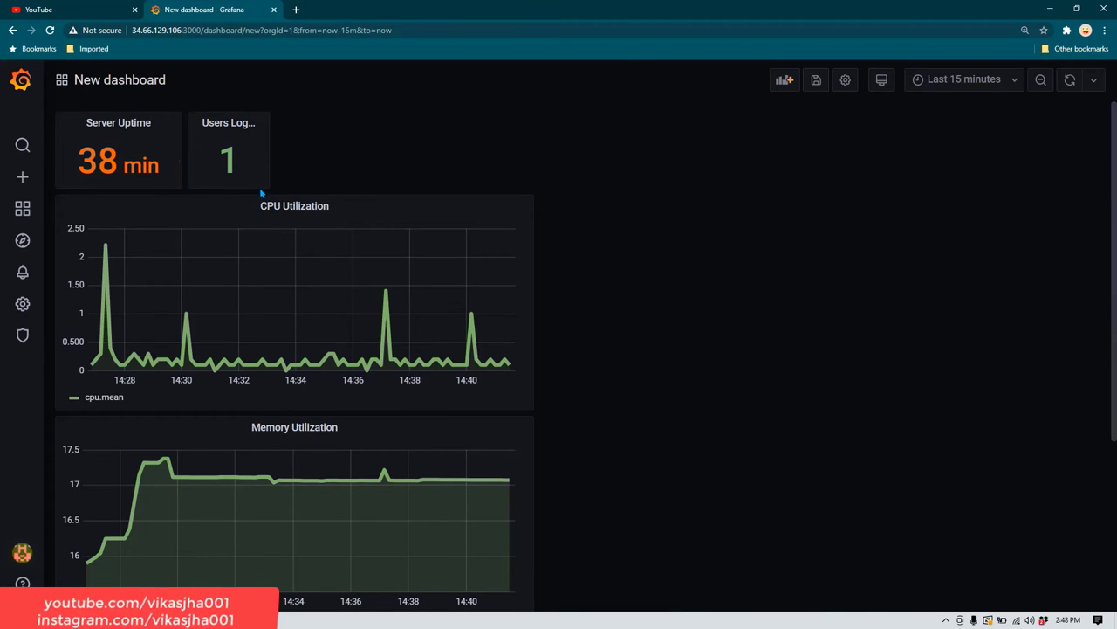
pyautogui.moveTo(264, 186); pyautogui.dragTo(313, 186)
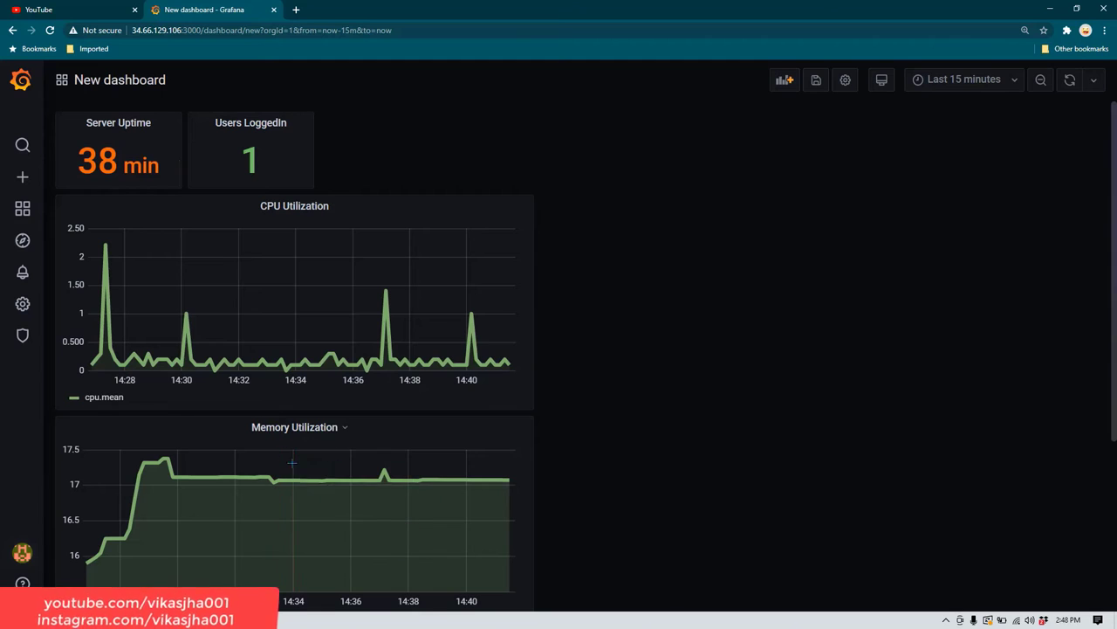
# - Add another new panel to the dashboard and set its visualization to Gauge
pyautogui.click(784, 79)
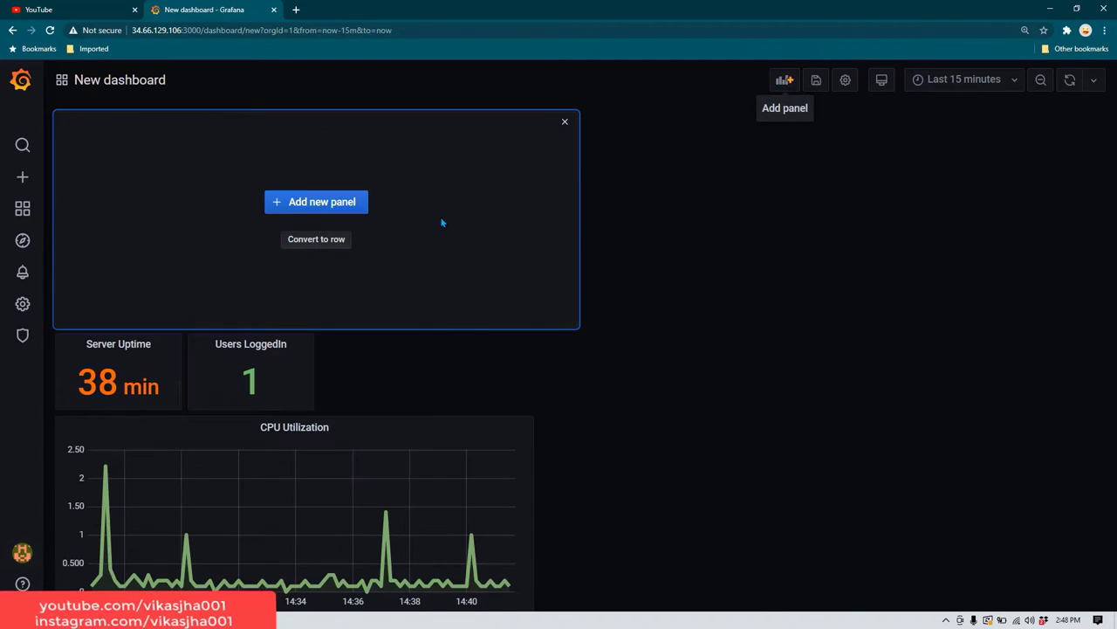
pyautogui.click(346, 207)
pyautogui.scroll(-3, 1082, 396)
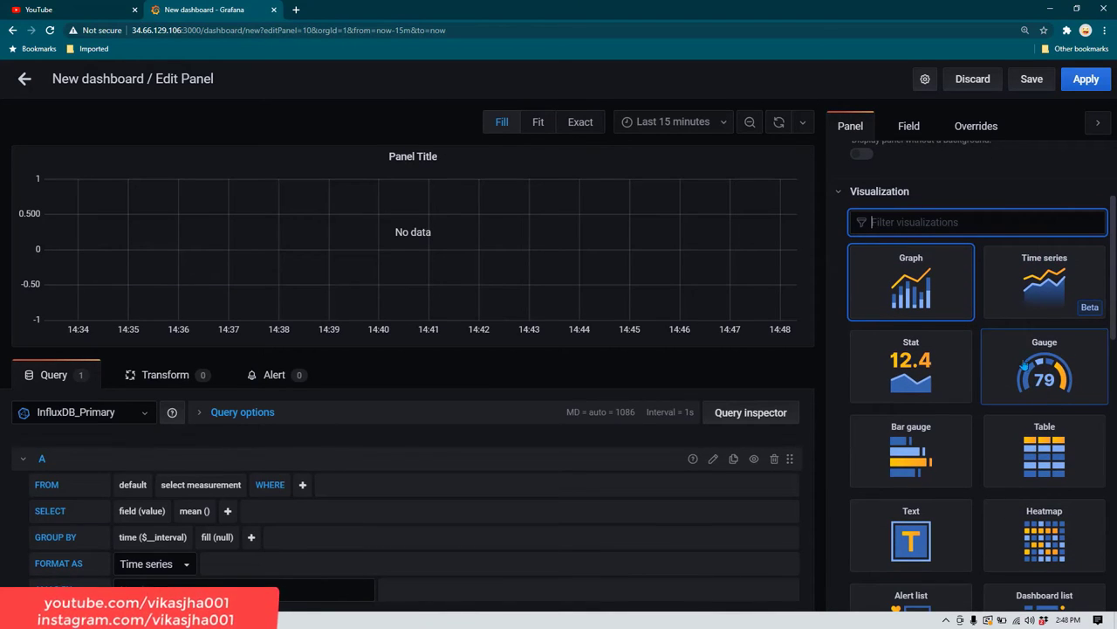
pyautogui.click(1070, 374)
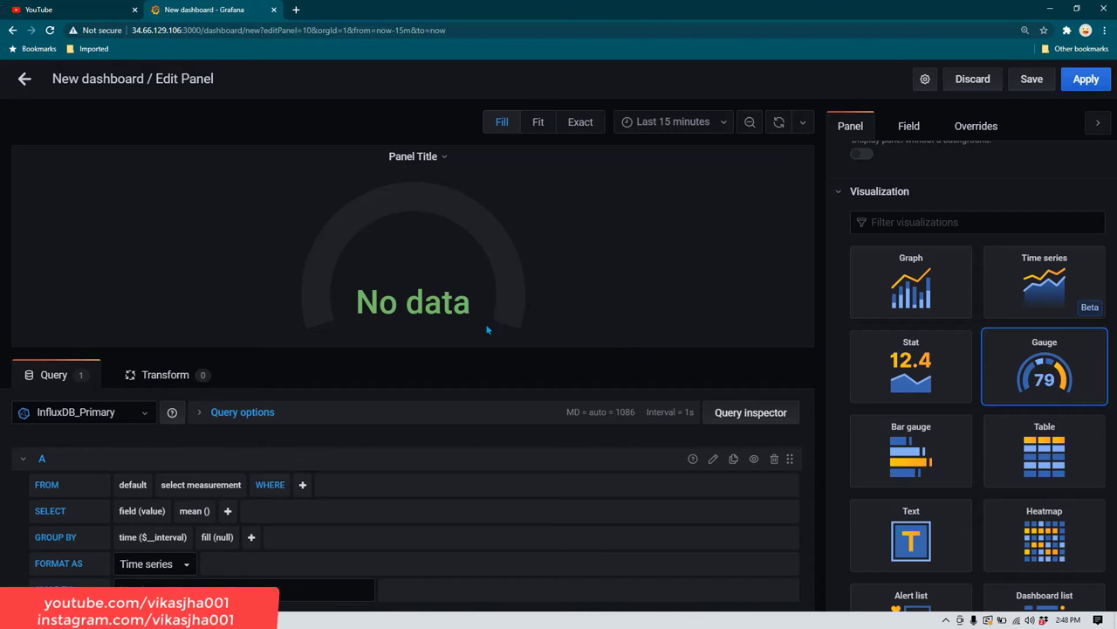
# - Query the used_percent field from the mem measurement in the gauge panel
pyautogui.click(225, 486)
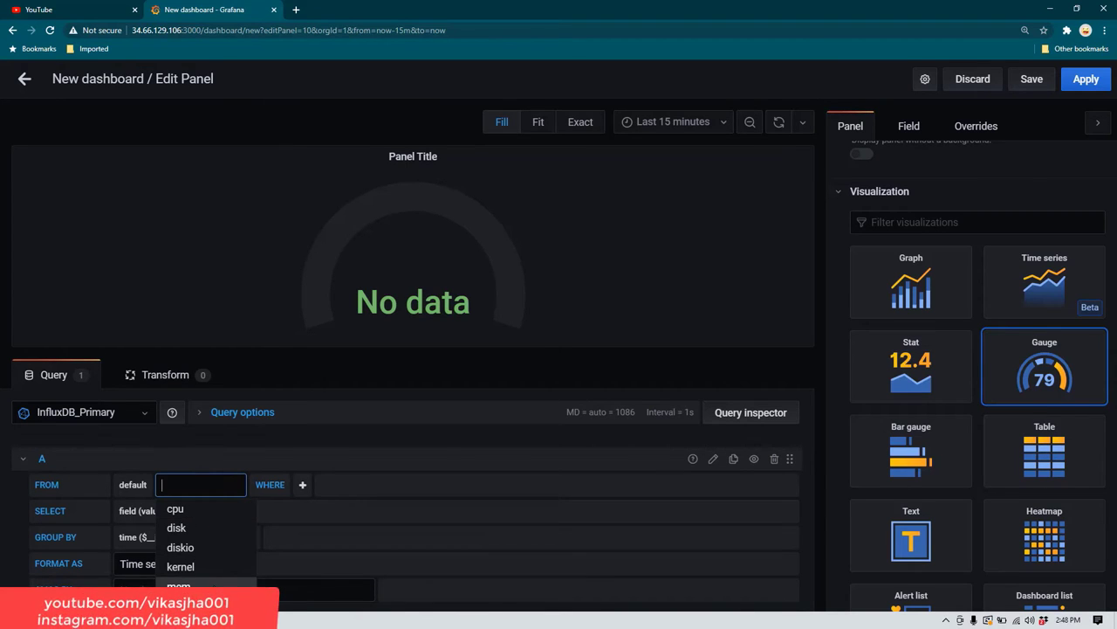
pyautogui.click(202, 588)
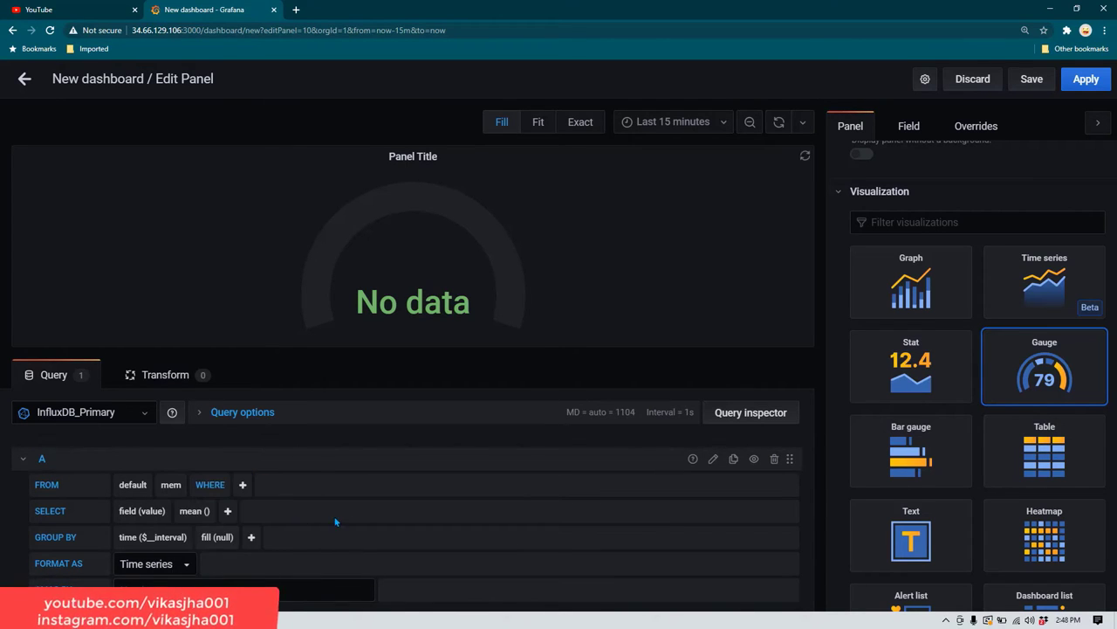
pyautogui.click(158, 471)
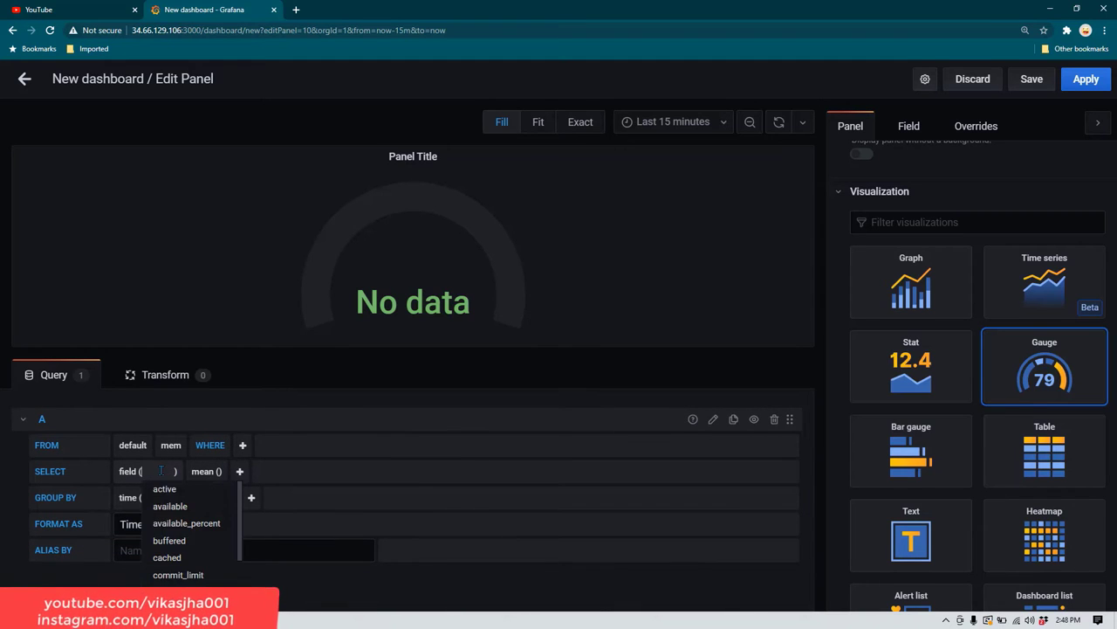
pyautogui.scroll(-6, 201, 550)
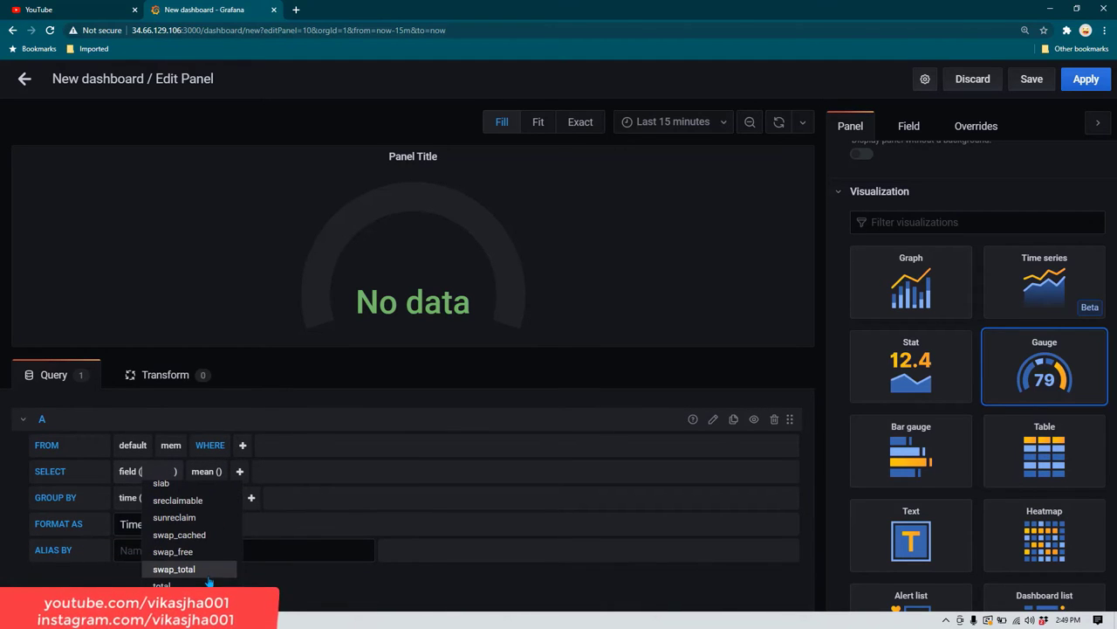
pyautogui.scroll(-1, 207, 571)
pyautogui.scroll(-1, 201, 559)
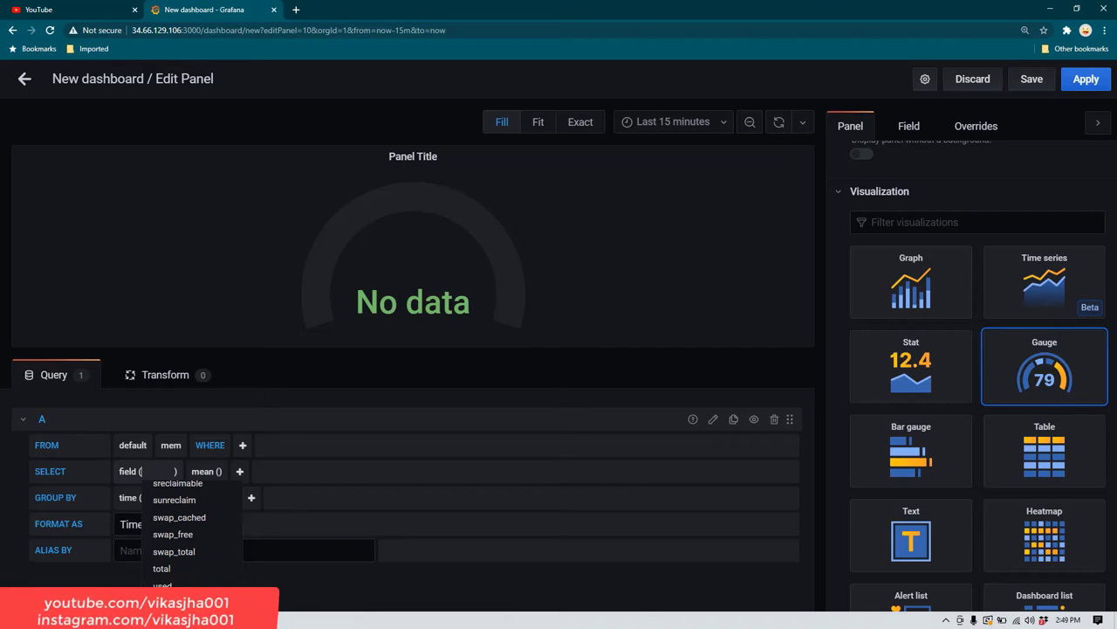
pyautogui.click(179, 585)
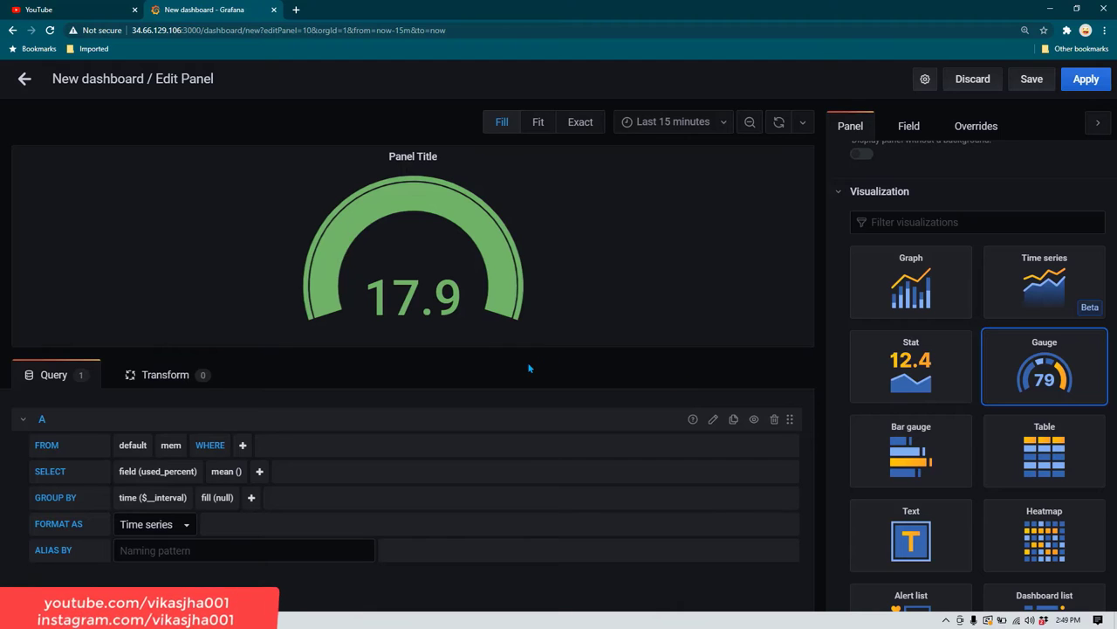
# - Title the gauge panel "Memory Utilization"
pyautogui.scroll(2, 1045, 383)
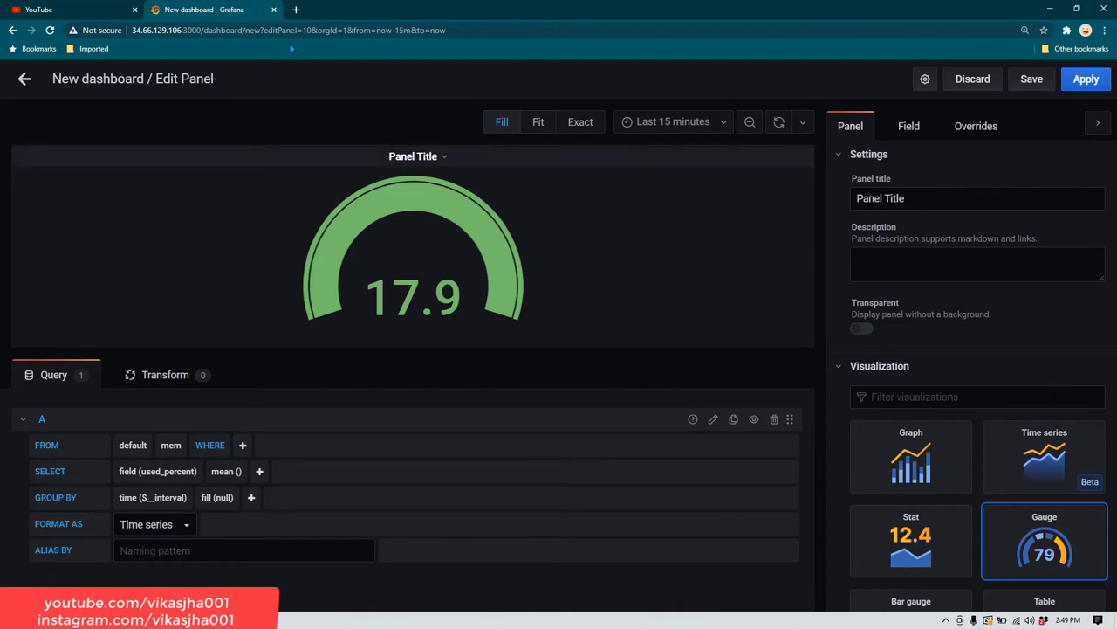
pyautogui.tripleClick(882, 198)
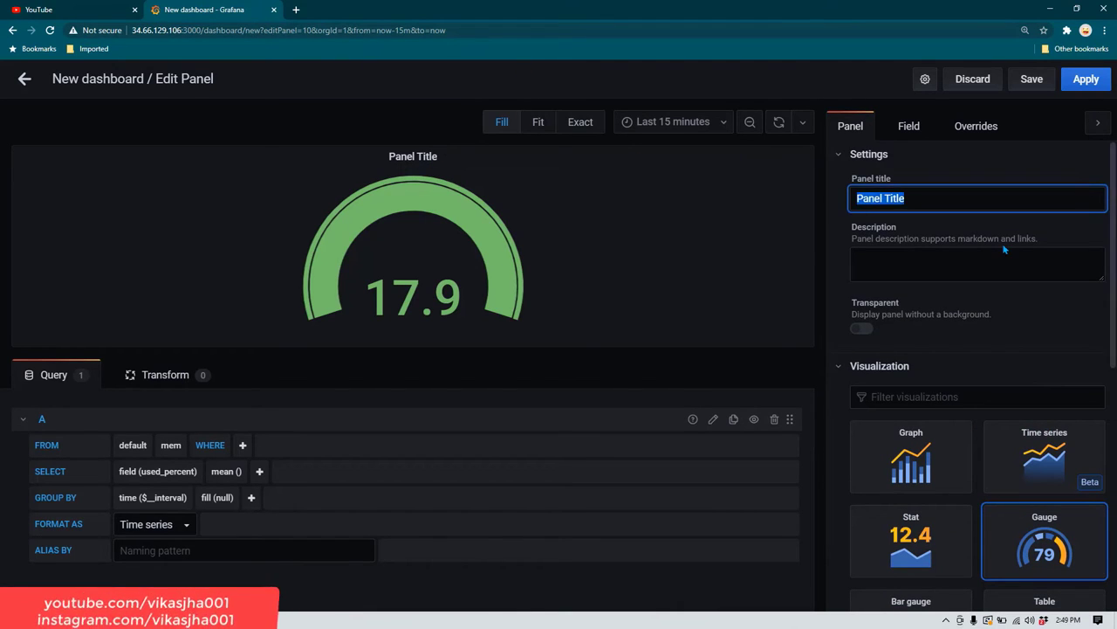
pyautogui.write('Memory Utilization')
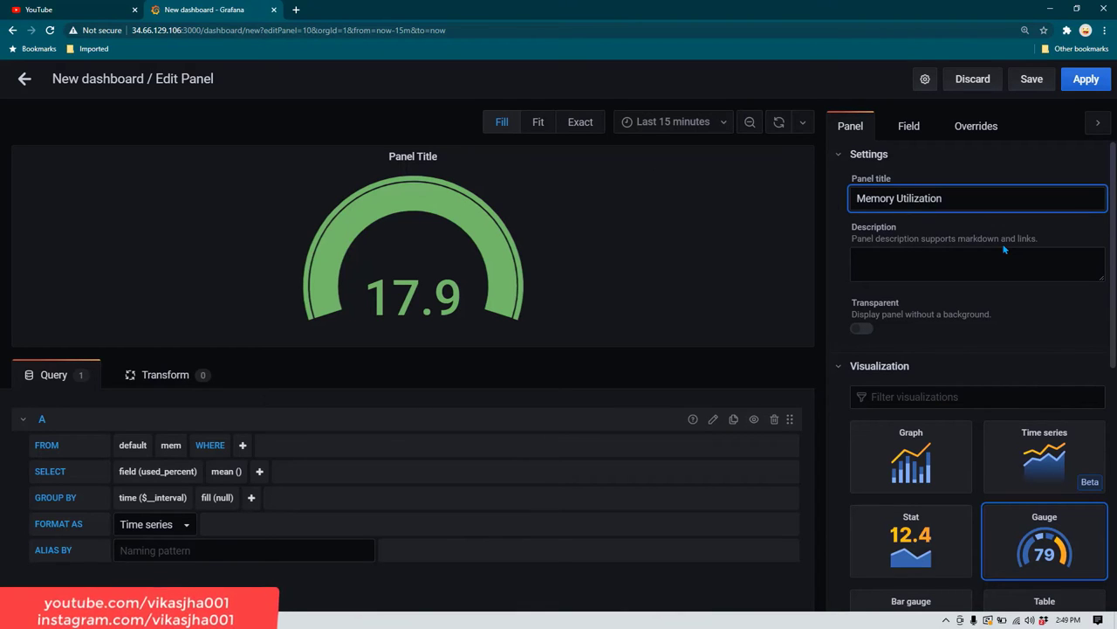
pyautogui.click(1036, 302)
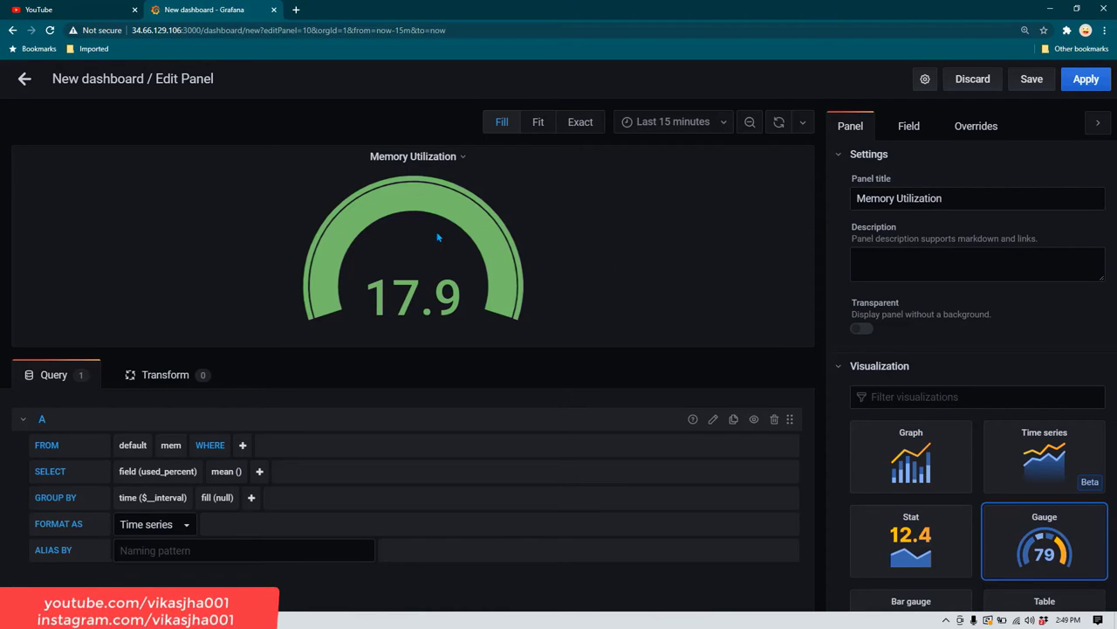
# - Add a threshold of 90 above the existing 80 threshold in the gauge's field settings
pyautogui.click(908, 129)
pyautogui.scroll(-3, 989, 367)
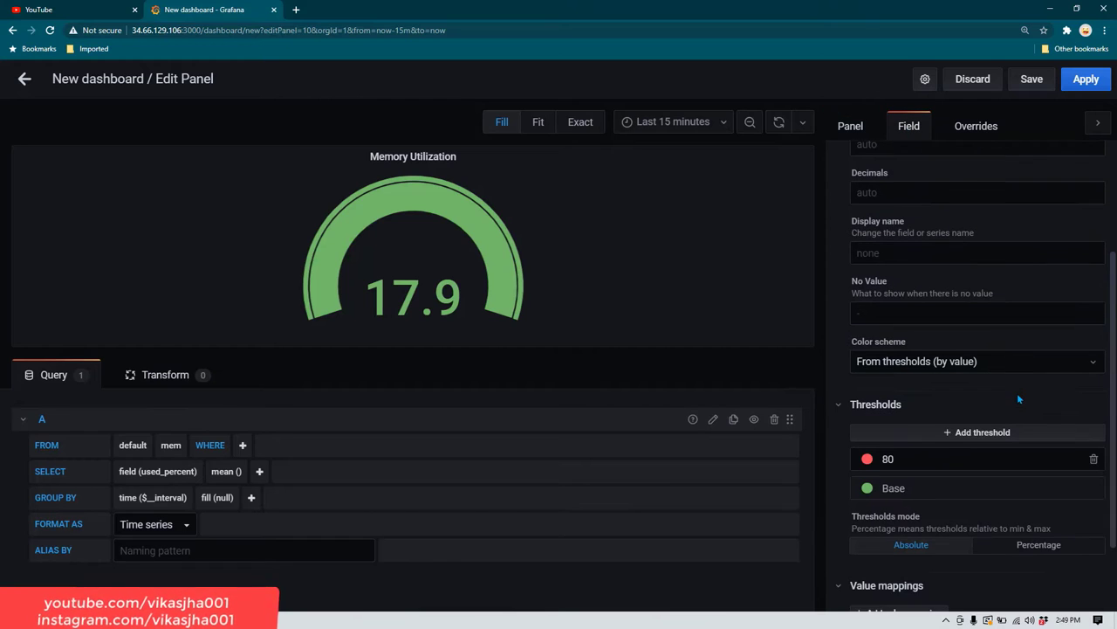
pyautogui.moveTo(371, 306); pyautogui.dragTo(454, 303)
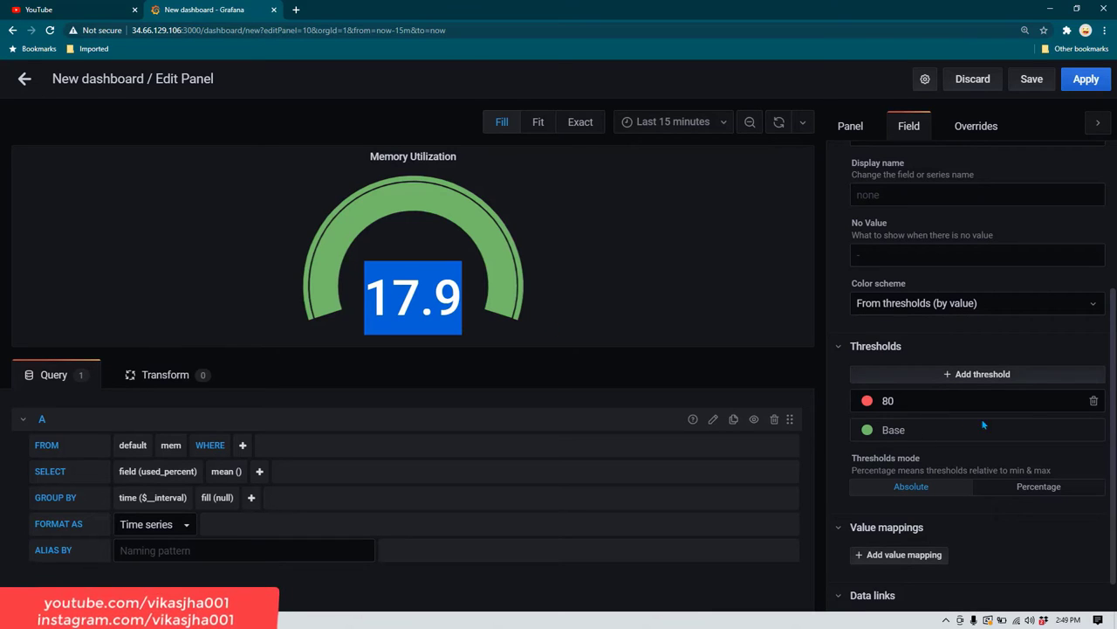
pyautogui.click(901, 404)
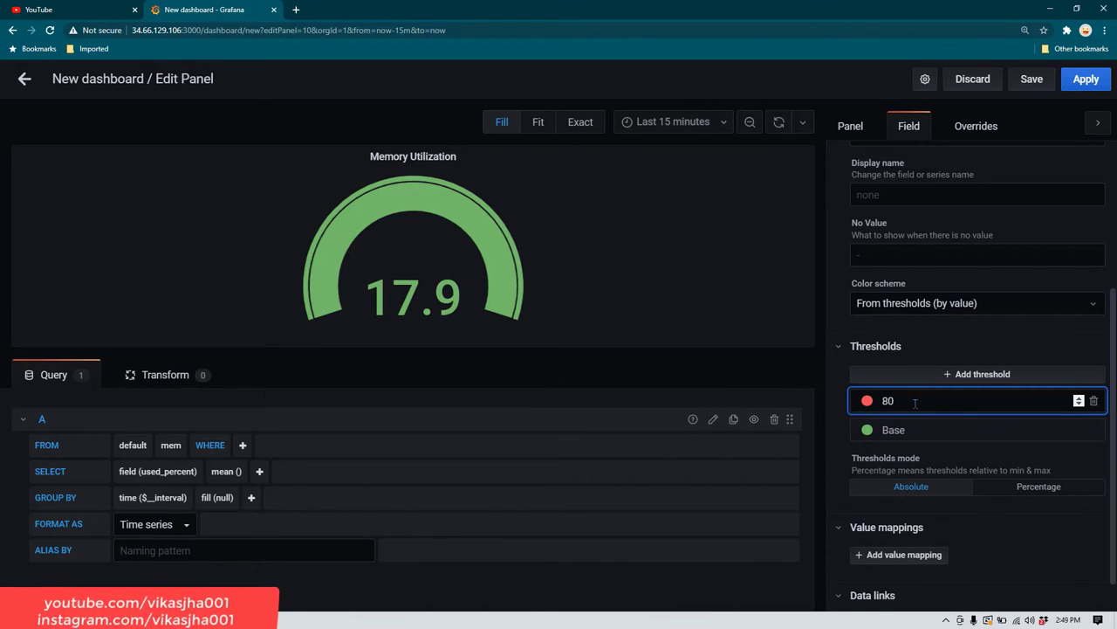
pyautogui.click(975, 375)
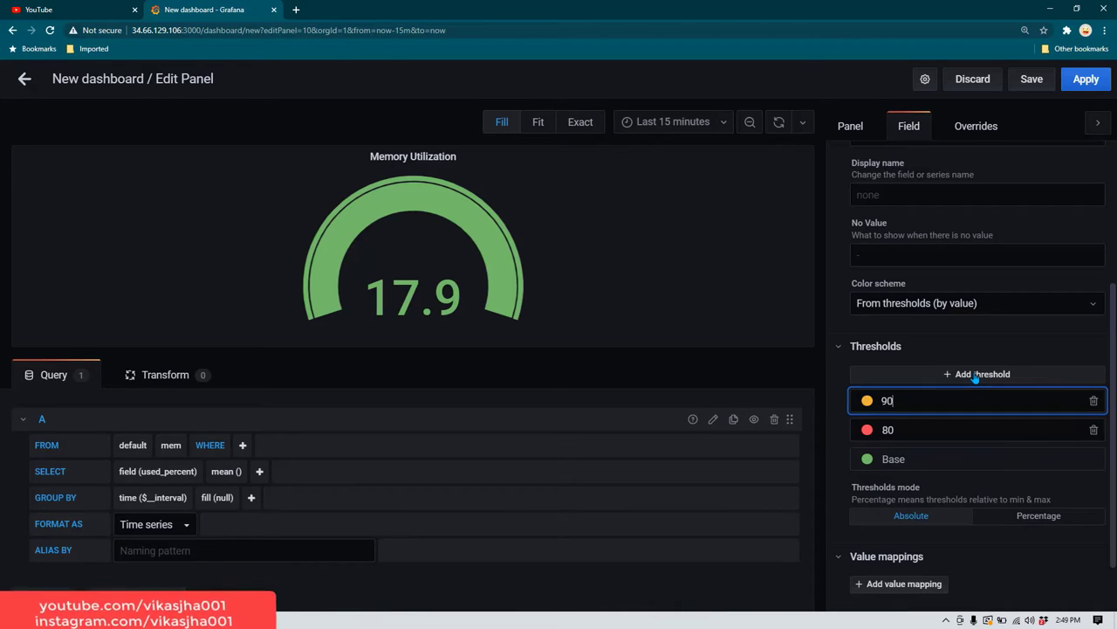
# - Change the 90 threshold's colour to the darkest yellow shade
pyautogui.click(908, 432)
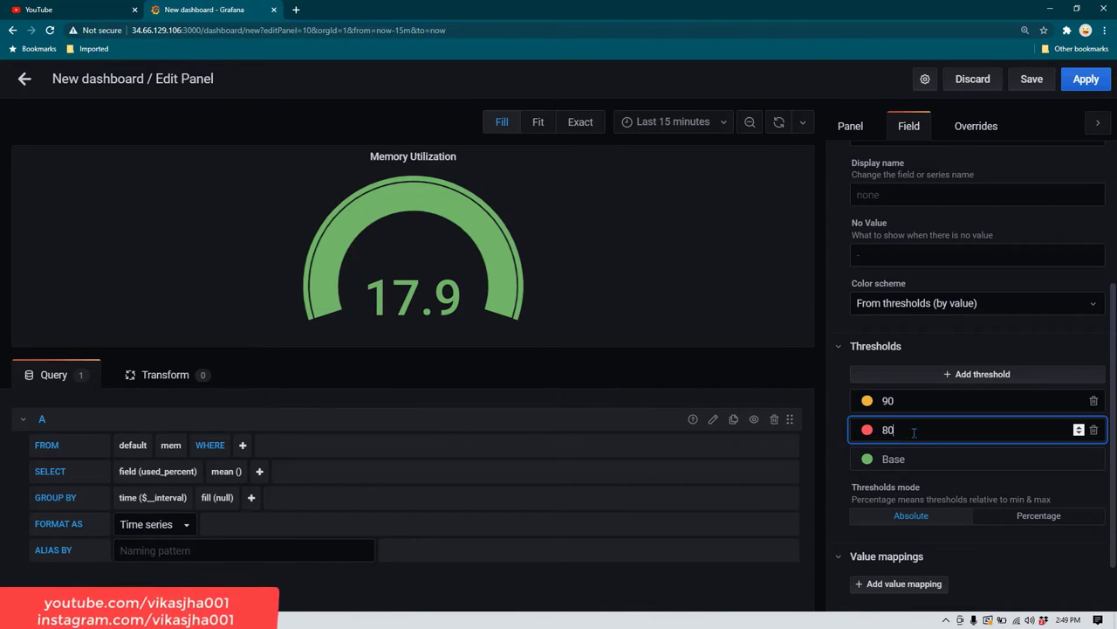
pyautogui.click(868, 401)
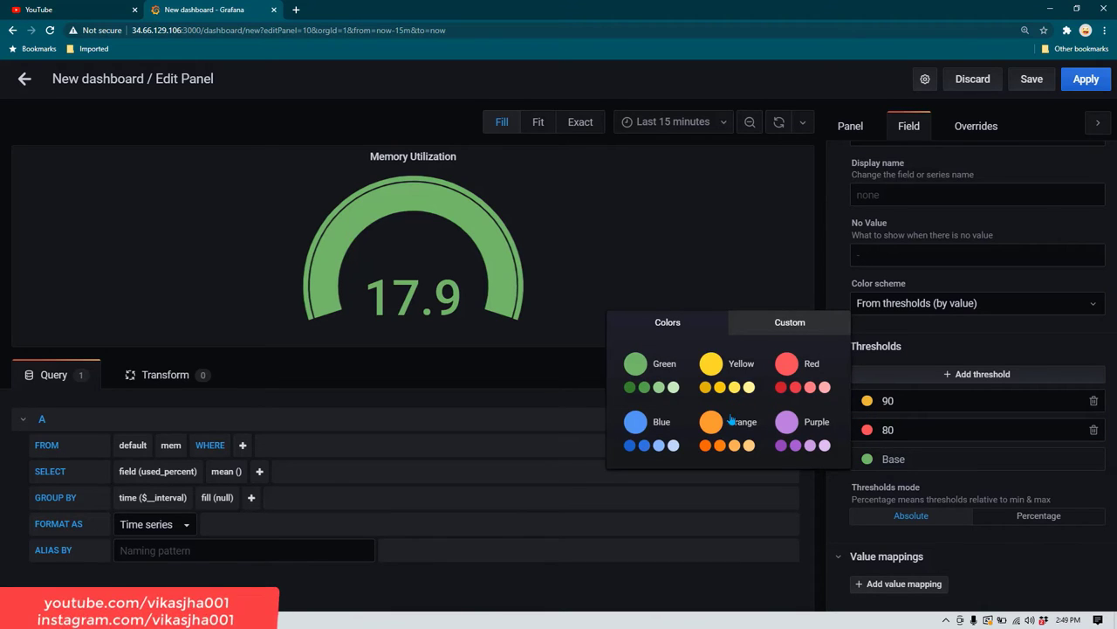
pyautogui.click(709, 372)
pyautogui.click(911, 426)
pyautogui.click(963, 402)
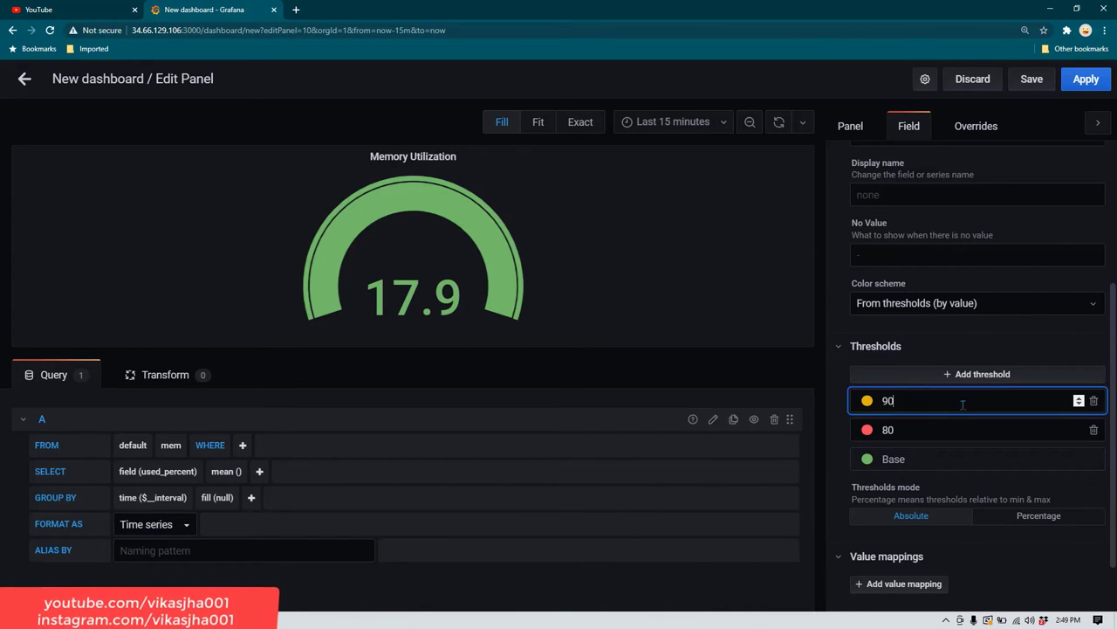
# - Colour the 80 threshold with the darkest yellow shade and the 90 threshold with the darkest red shade
pyautogui.click(867, 429)
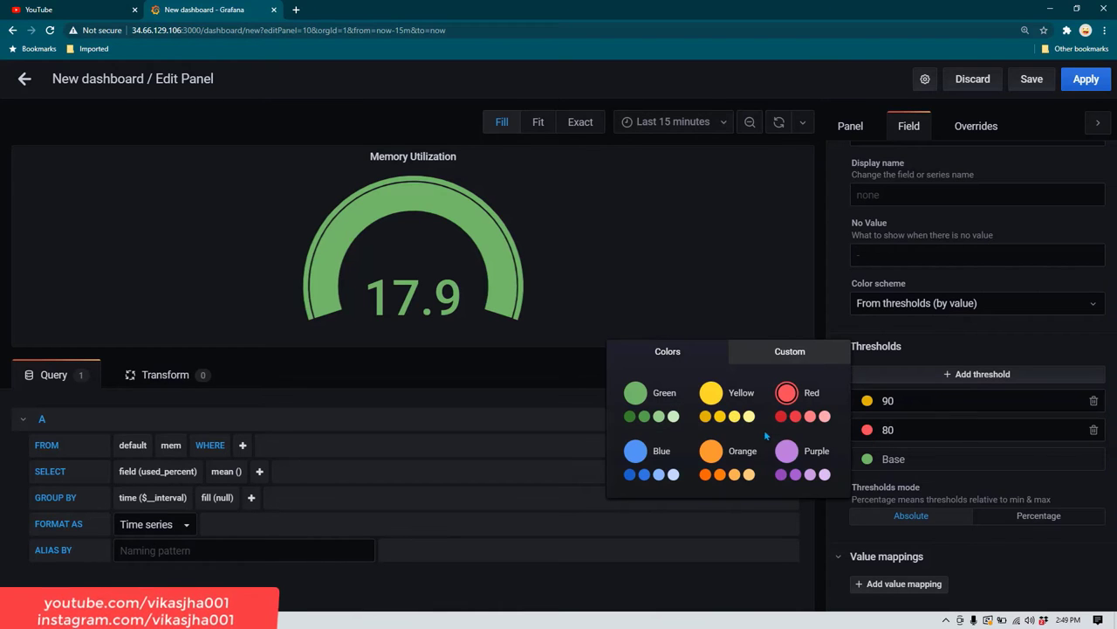
pyautogui.click(706, 415)
pyautogui.click(867, 400)
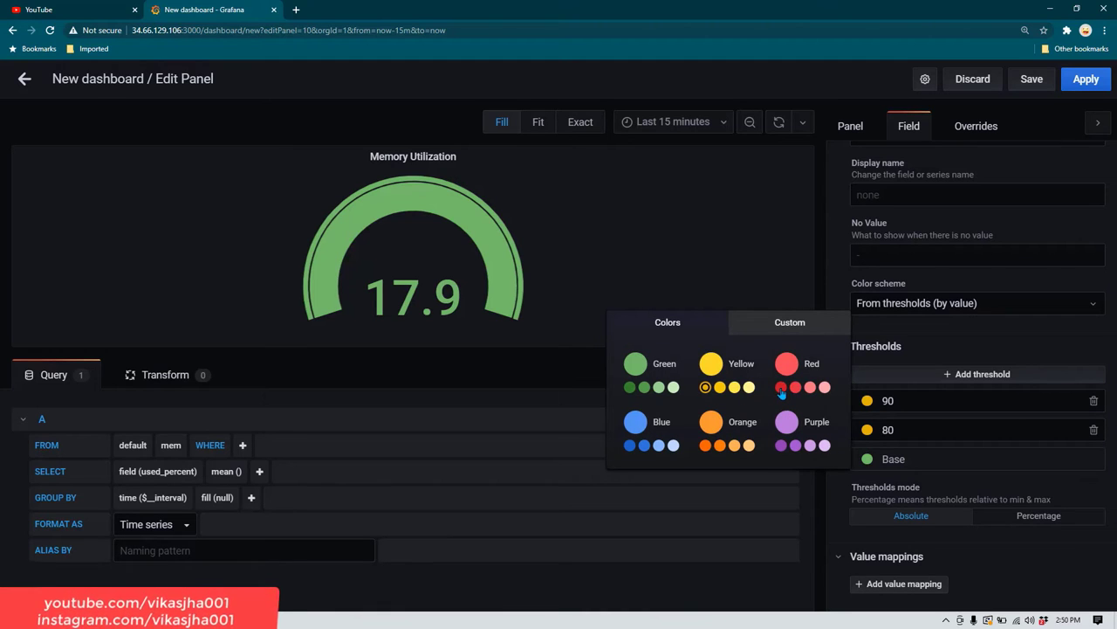
pyautogui.click(781, 387)
pyautogui.click(964, 400)
pyautogui.scroll(-2, 965, 397)
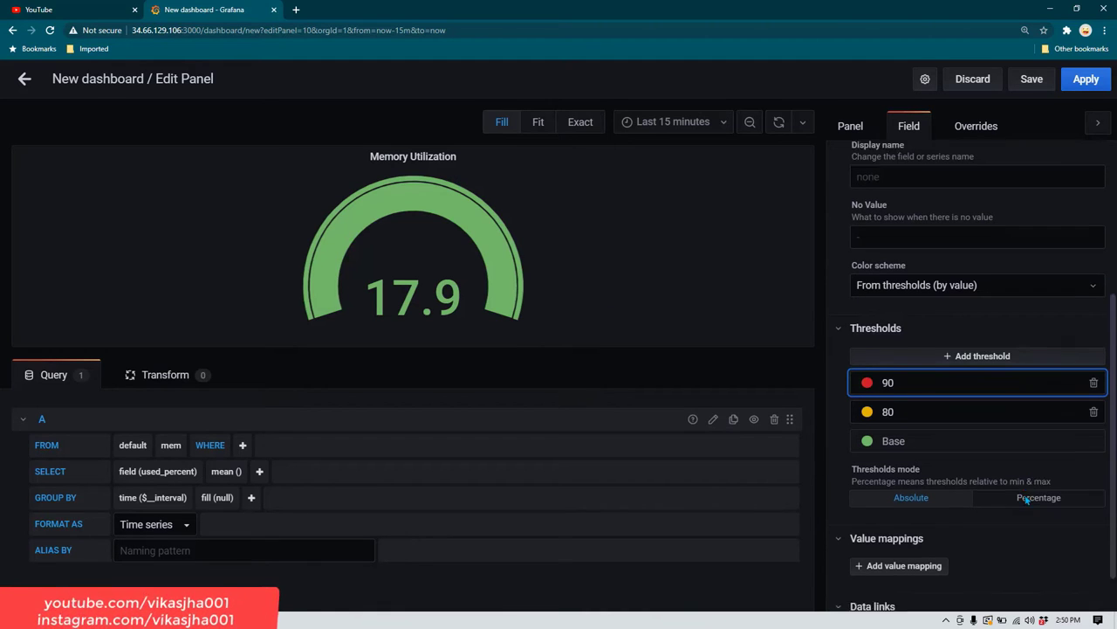
pyautogui.click(967, 397)
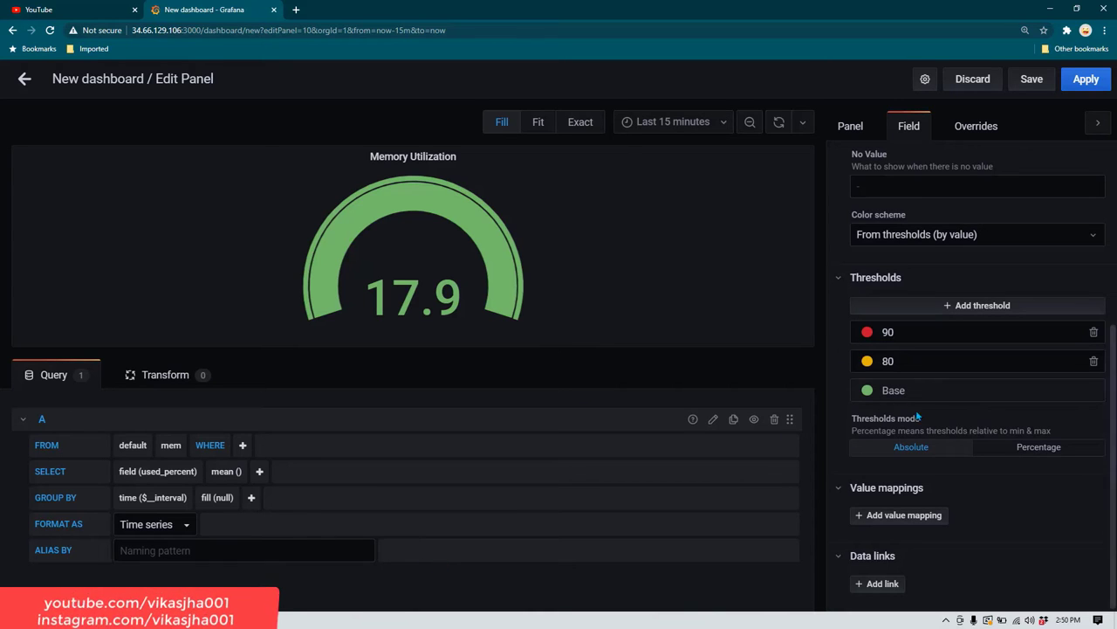
# - Set the memory gauge's value range to a minimum of 0 and a maximum of 100
pyautogui.scroll(3, 919, 418)
pyautogui.scroll(-2, 953, 522)
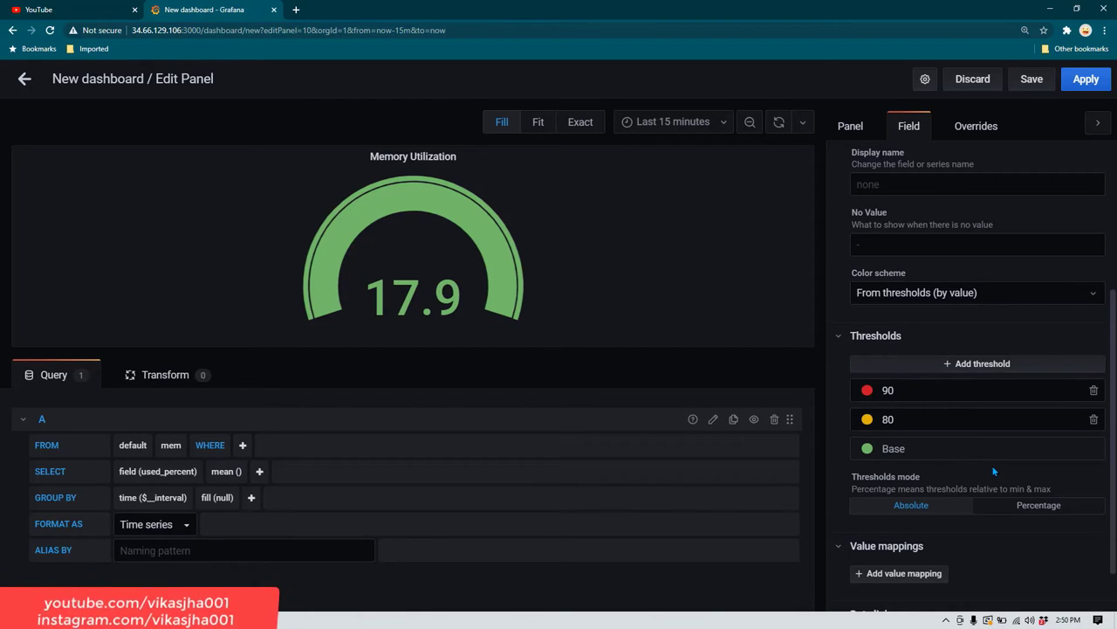
pyautogui.scroll(3, 994, 471)
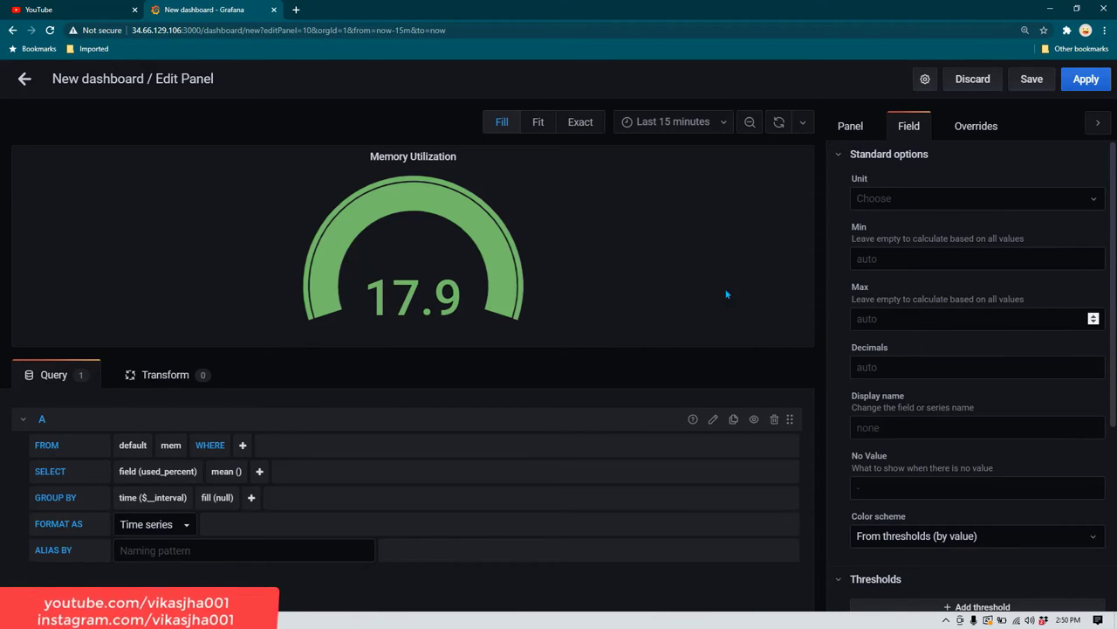
pyautogui.click(916, 317)
pyautogui.write('100')
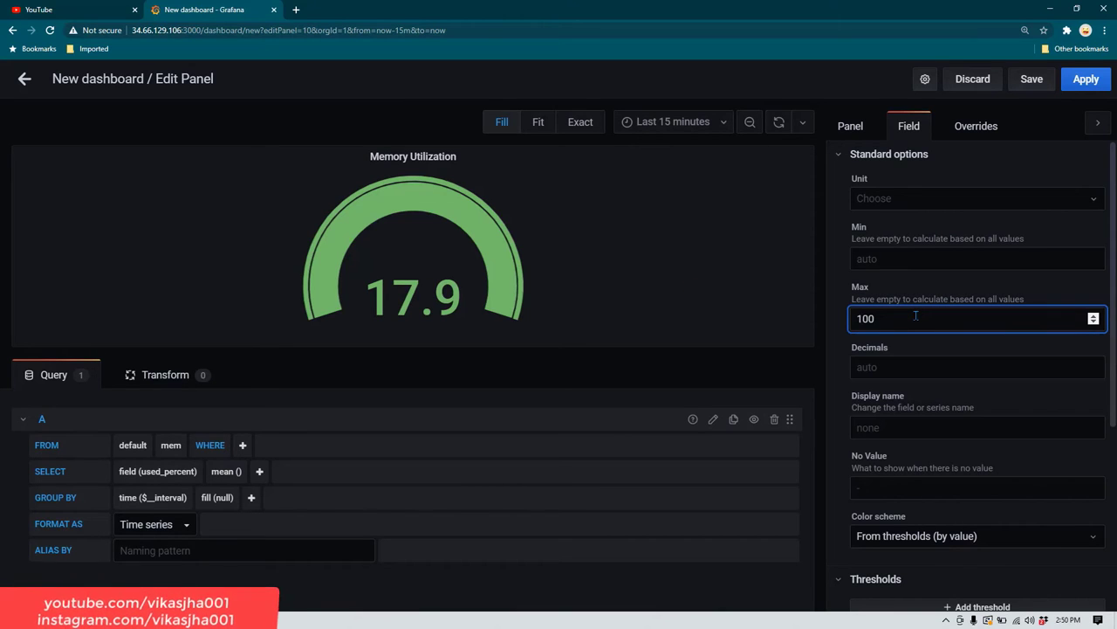
pyautogui.click(910, 261)
pyautogui.write('0')
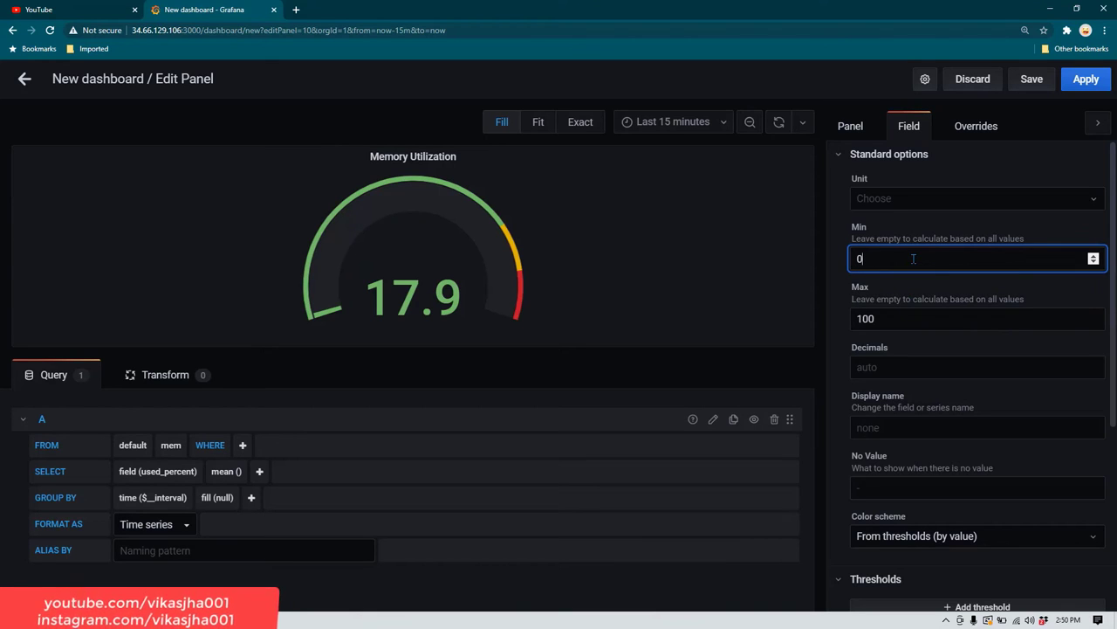
pyautogui.click(918, 301)
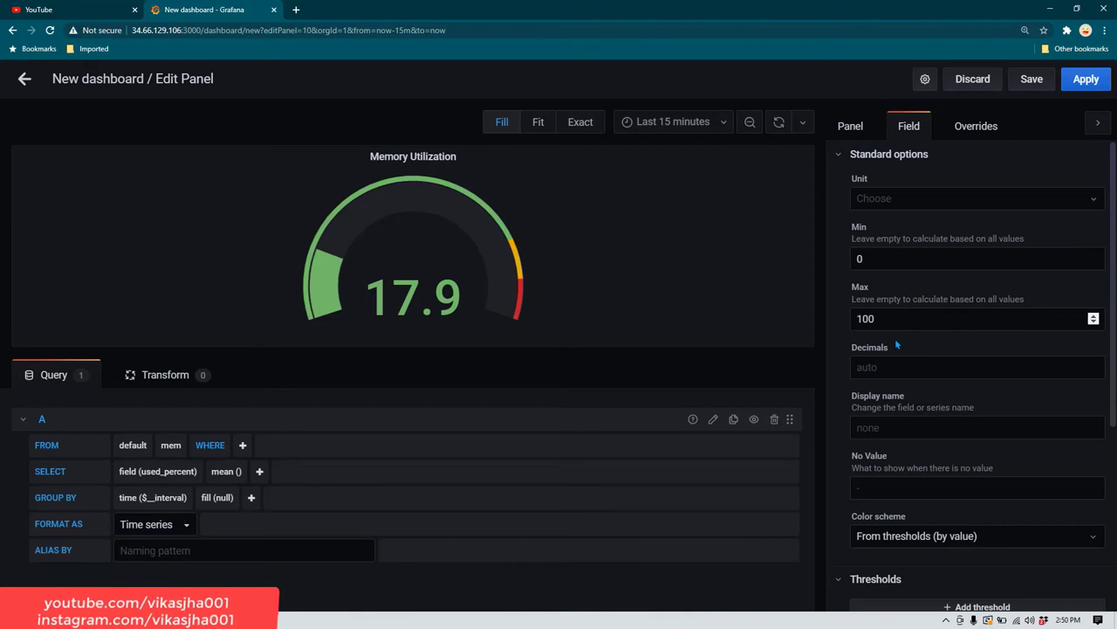
# - Add a threshold of 100 above the existing 90 threshold of the gauge
pyautogui.scroll(-5, 896, 343)
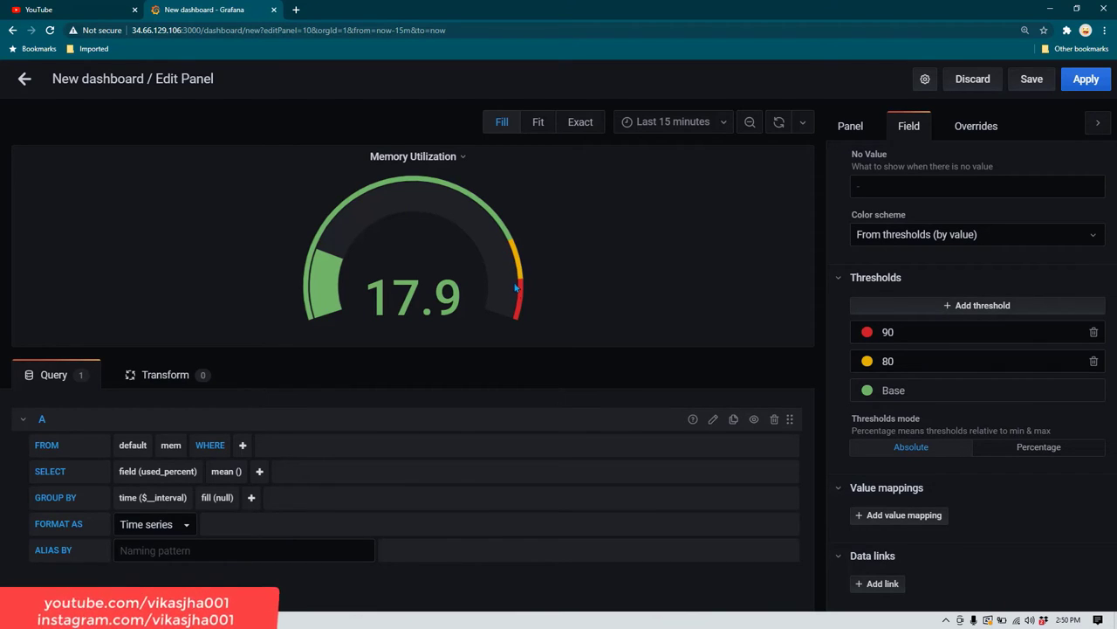
pyautogui.click(917, 360)
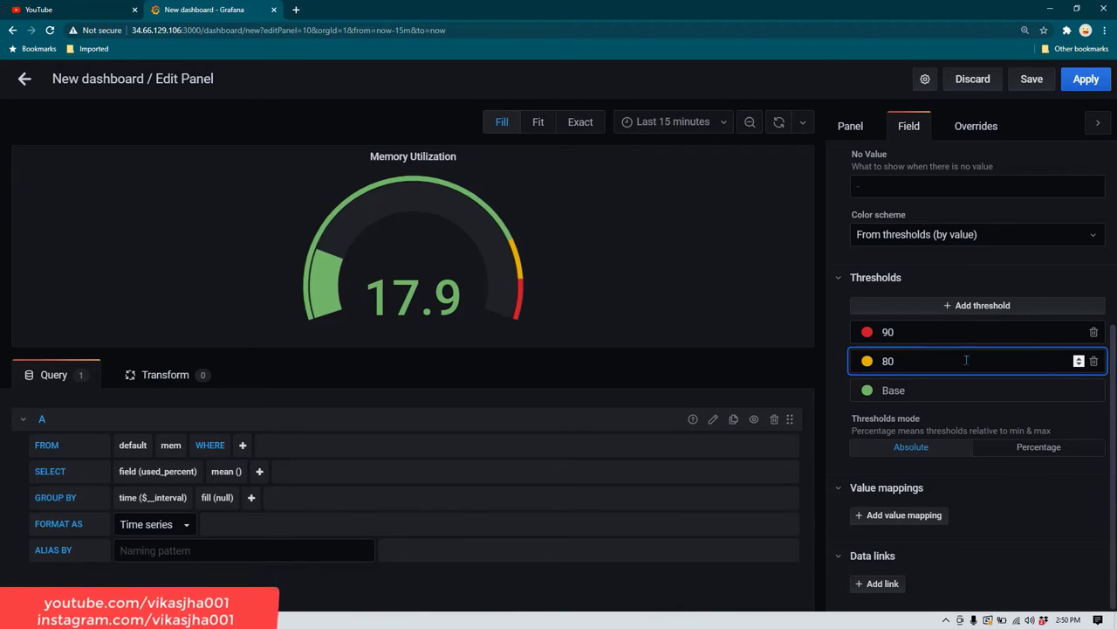
pyautogui.click(984, 305)
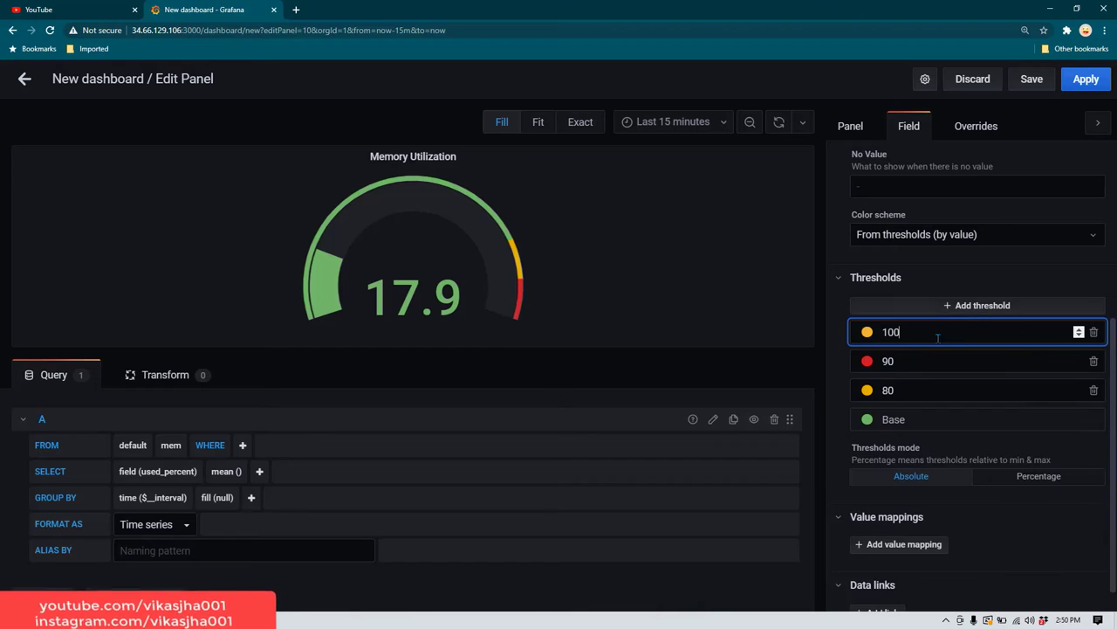
# - Recolour the 90 threshold with the second-darkest red shade
pyautogui.click(868, 333)
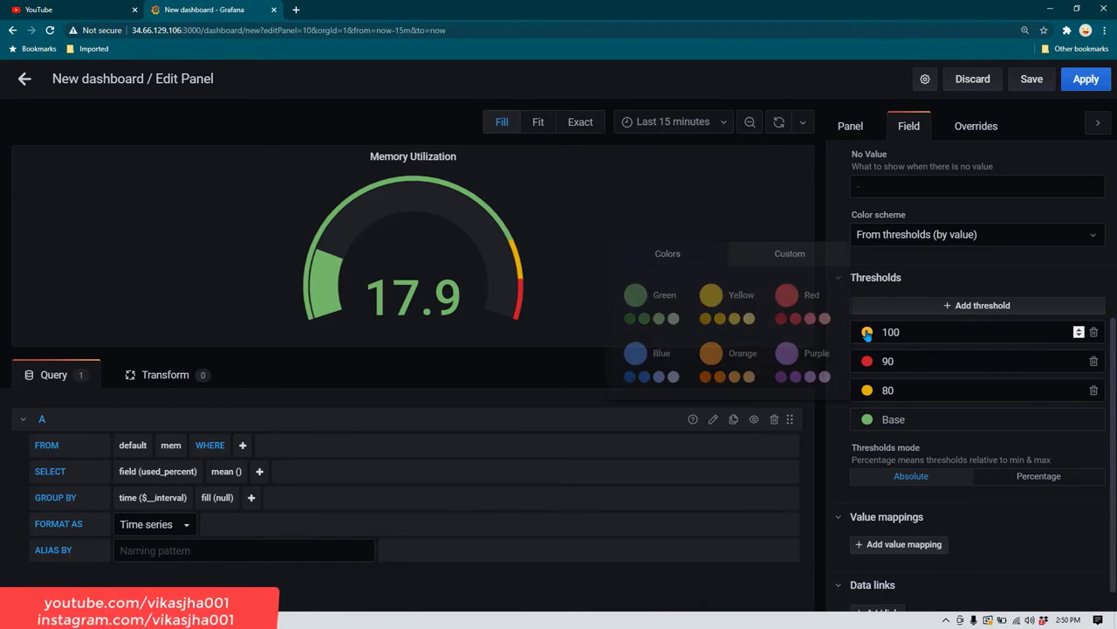
pyautogui.click(867, 361)
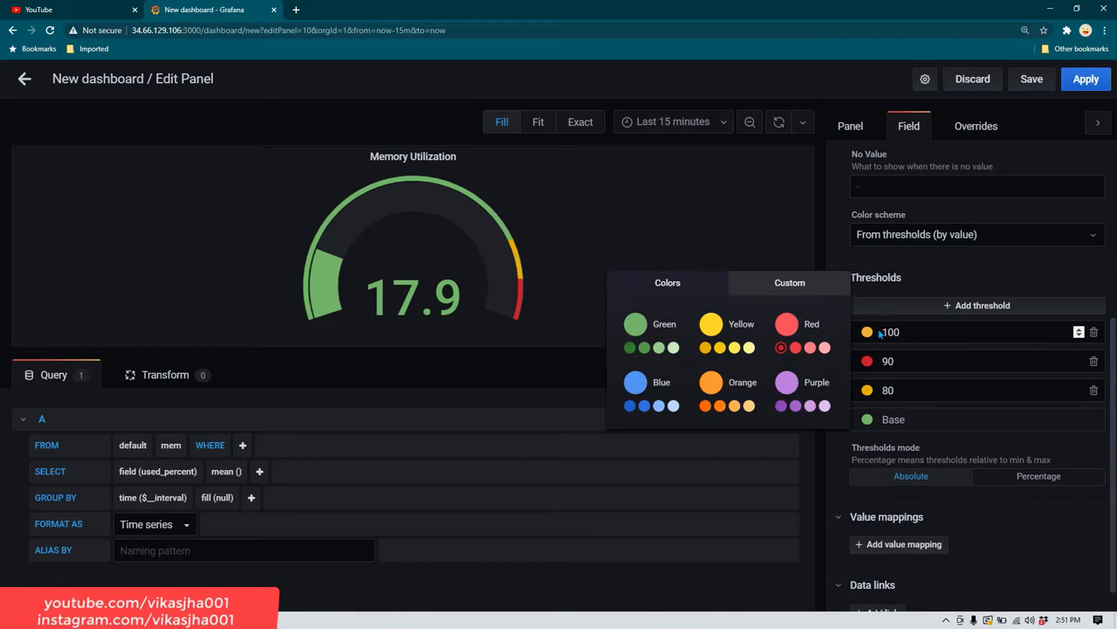
pyautogui.click(868, 363)
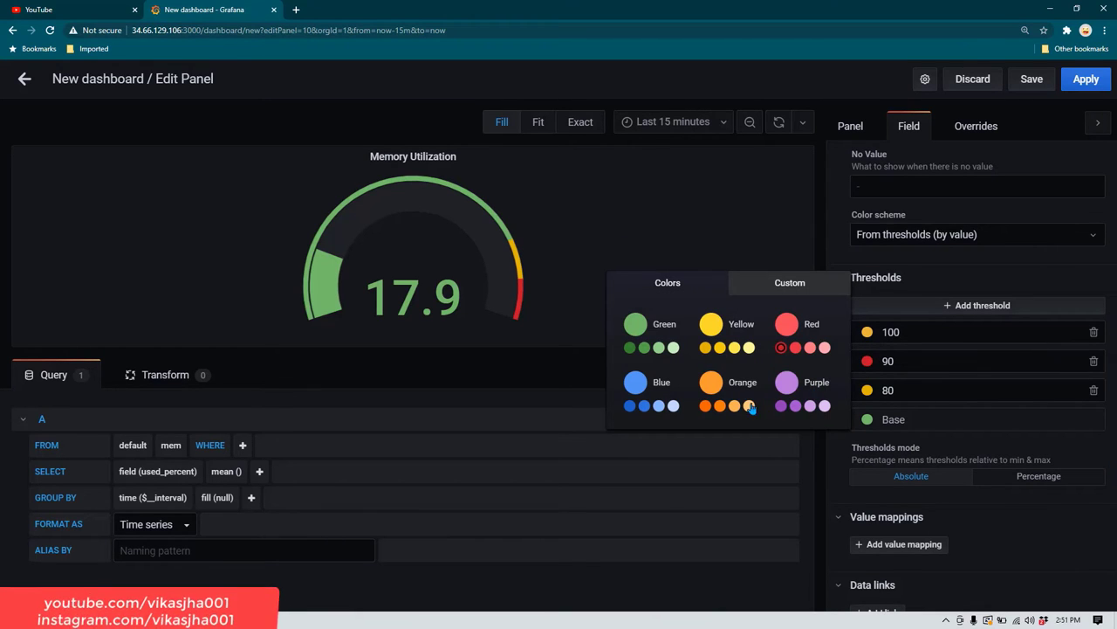
pyautogui.click(810, 349)
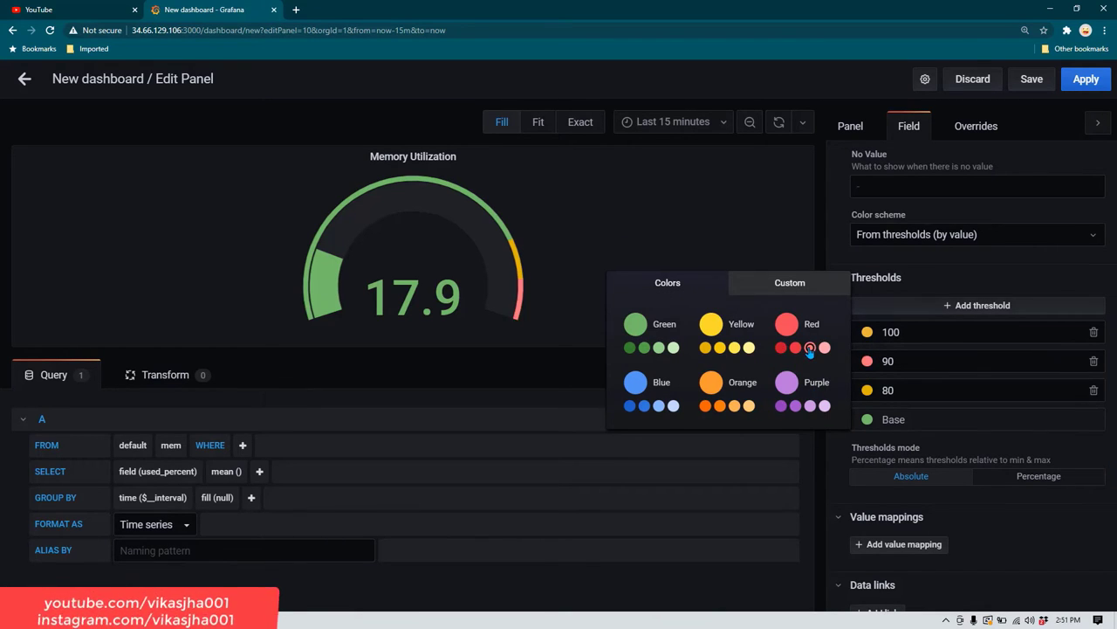
pyautogui.click(797, 348)
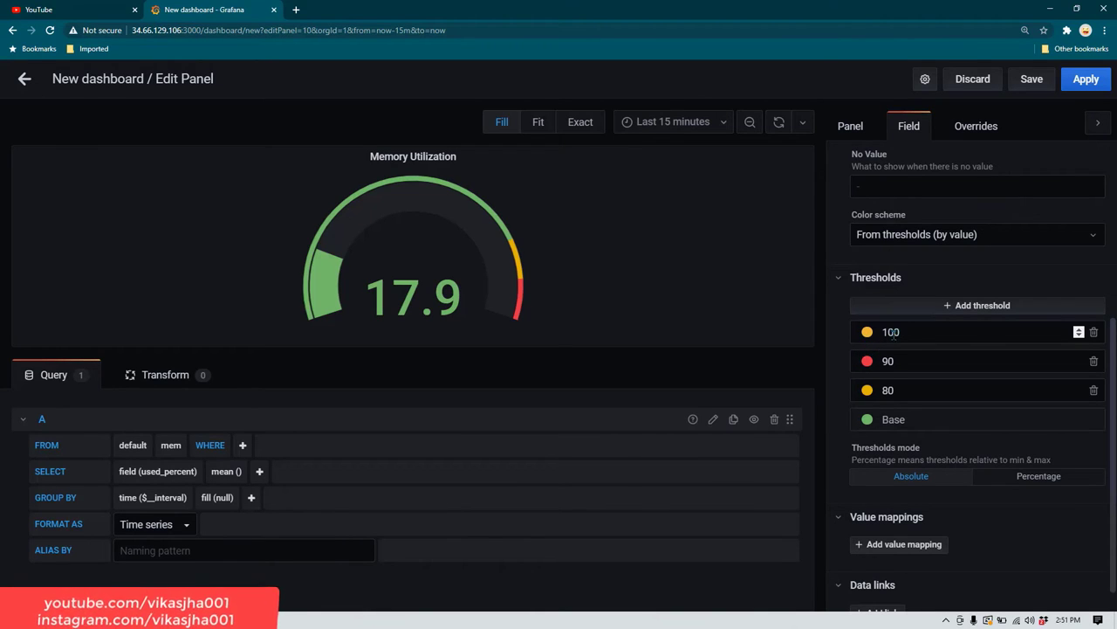
# - Change the 100 threshold to 95 and colour it with the darkest red shade
pyautogui.click(893, 360)
pyautogui.click(869, 336)
pyautogui.click(890, 332)
pyautogui.doubleClick(891, 332)
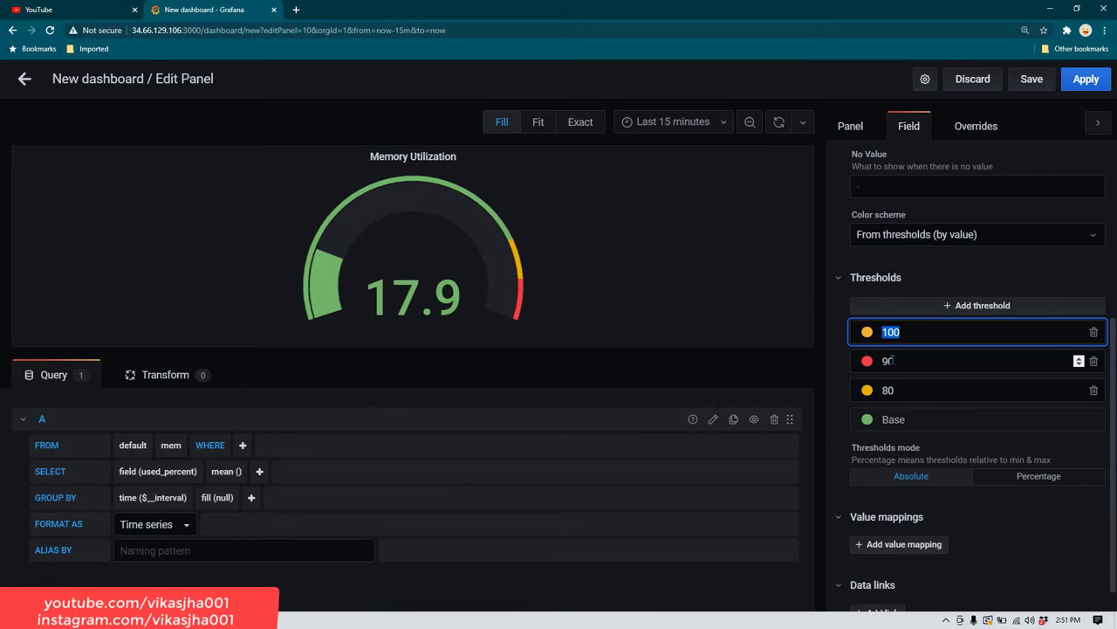
pyautogui.write('95')
pyautogui.click(867, 332)
pyautogui.click(867, 333)
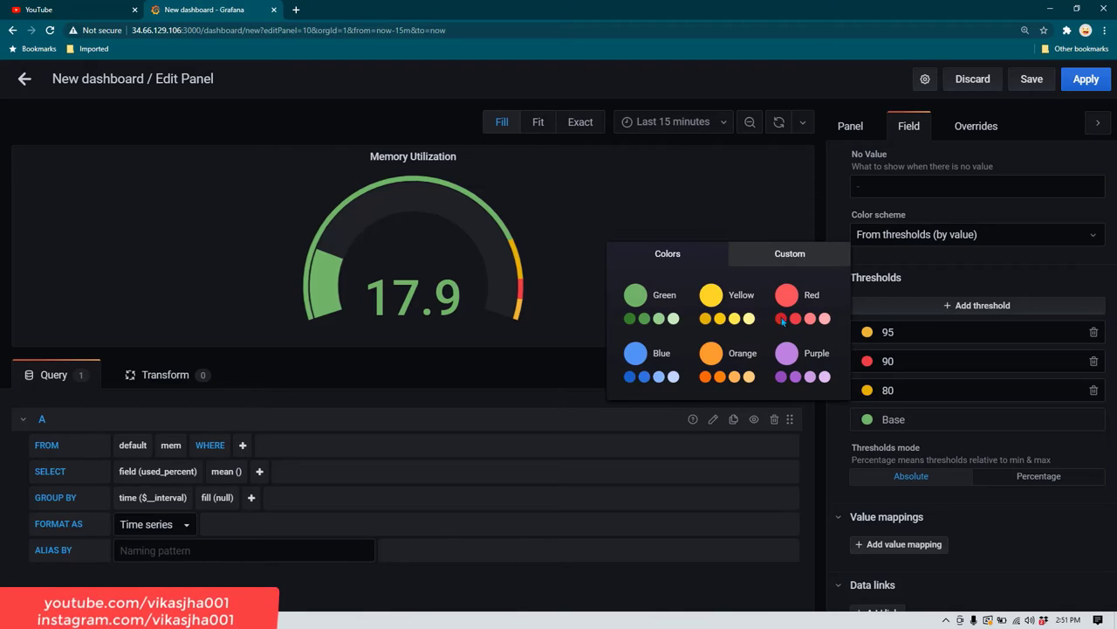
pyautogui.click(781, 319)
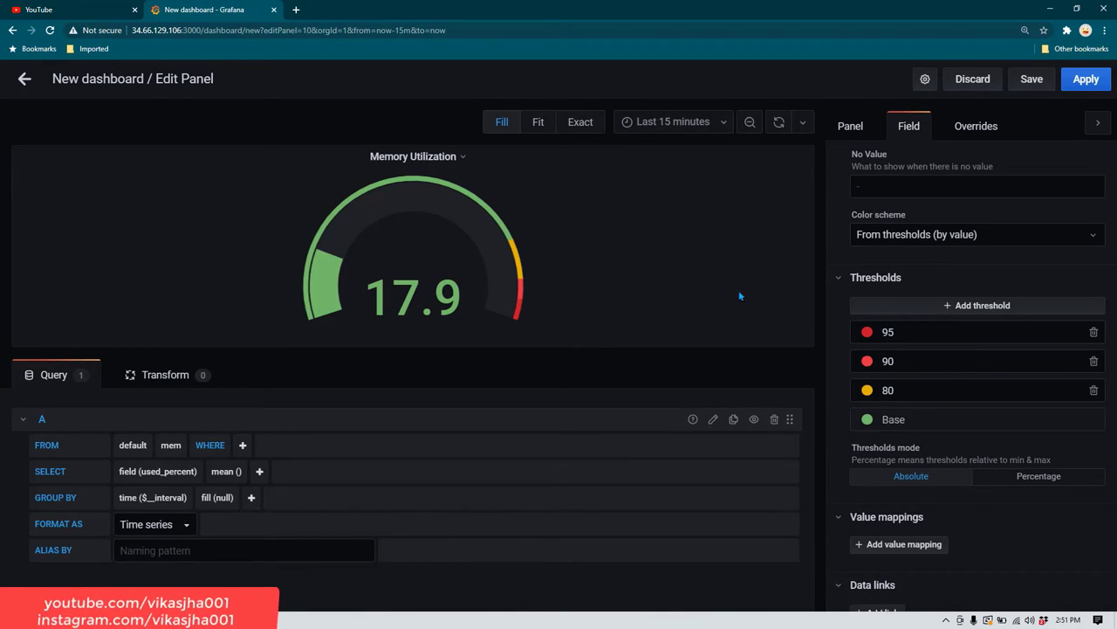
pyautogui.scroll(3, 940, 280)
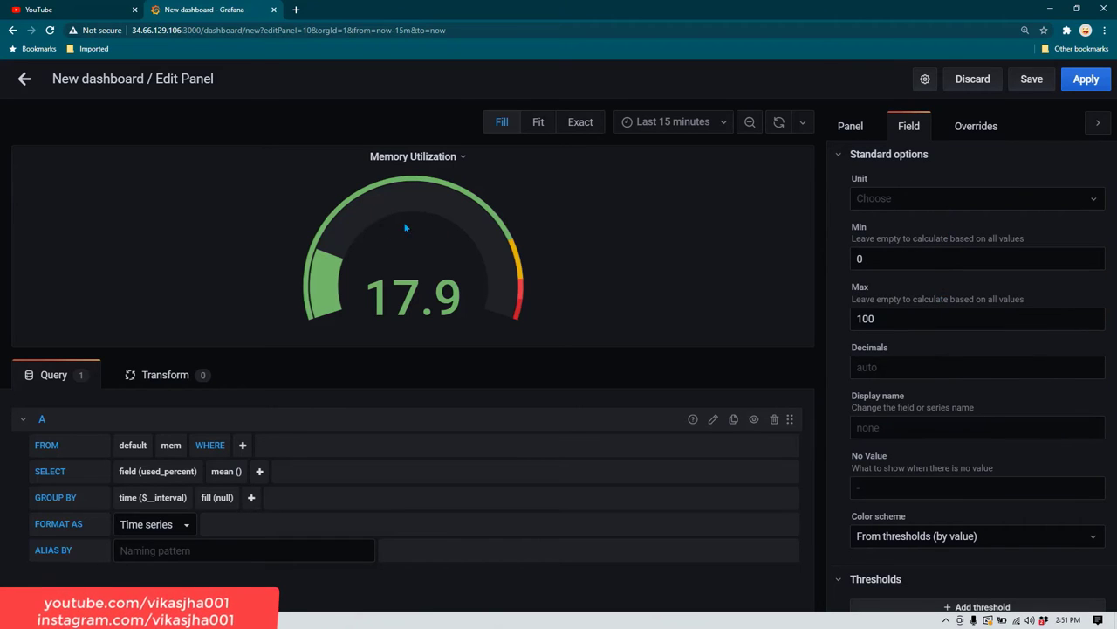
# - Apply the gauge panel, shrink it to the size of the small stat panels and place it beside Users LoggedIn
pyautogui.click(1087, 81)
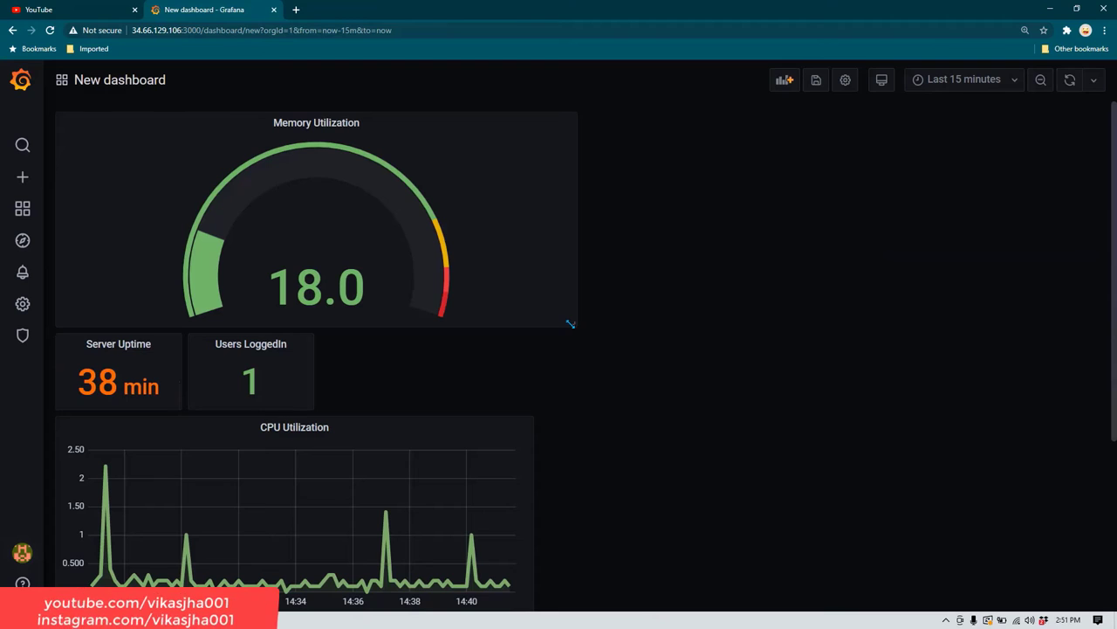
pyautogui.moveTo(571, 324); pyautogui.dragTo(185, 193)
pyautogui.moveTo(113, 119); pyautogui.dragTo(370, 145)
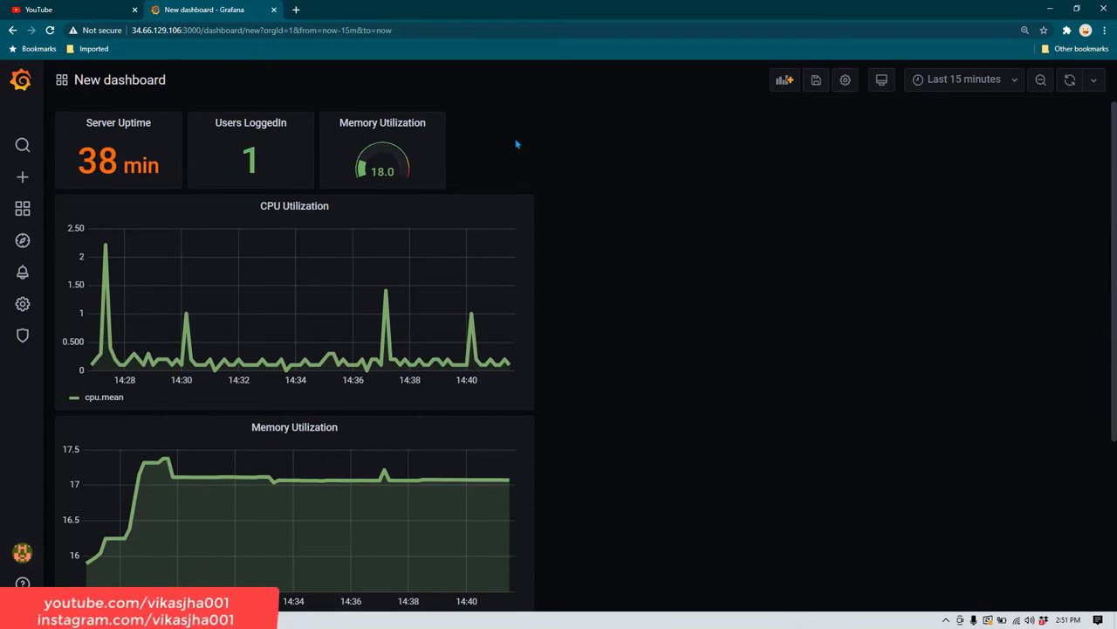
# - Add a new dashboard panel that queries the total field of the processes measurement
pyautogui.click(780, 81)
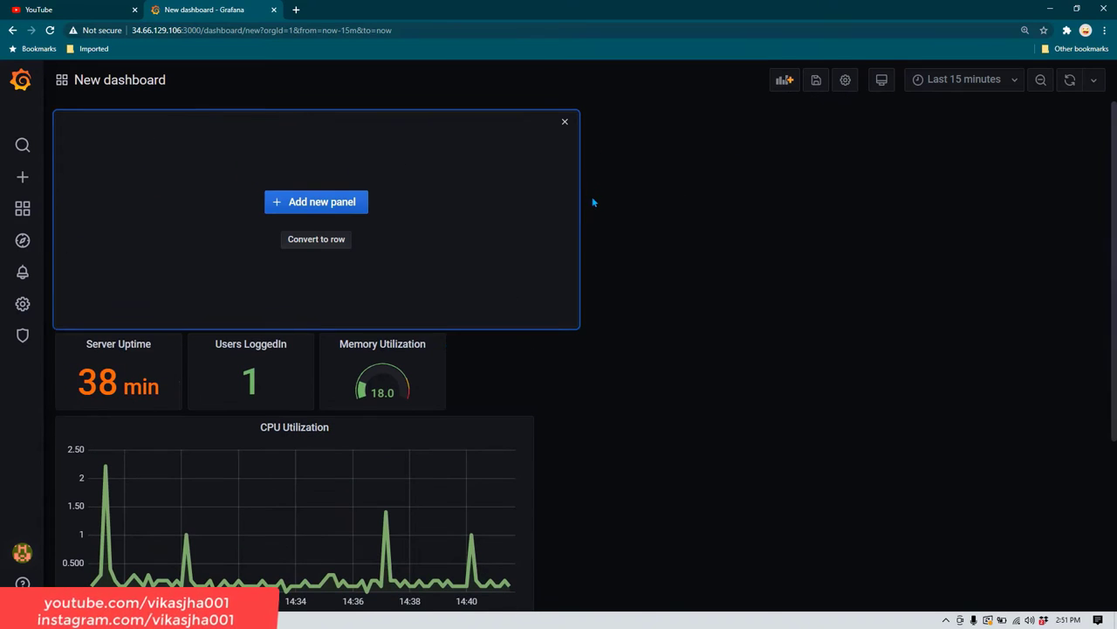
pyautogui.click(317, 200)
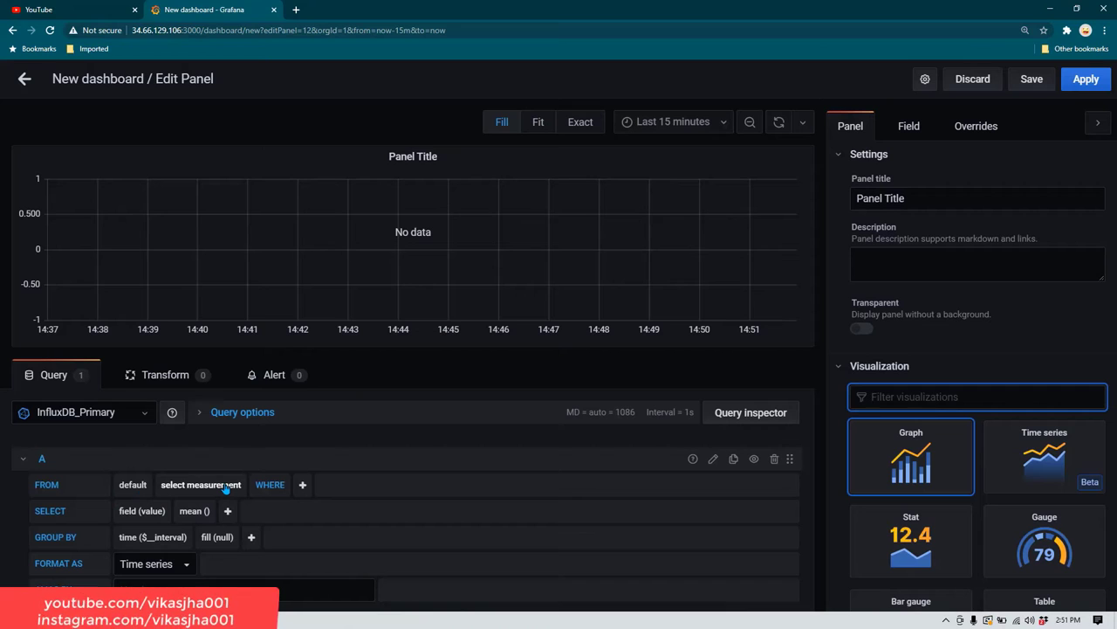
pyautogui.scroll(-1, 344, 505)
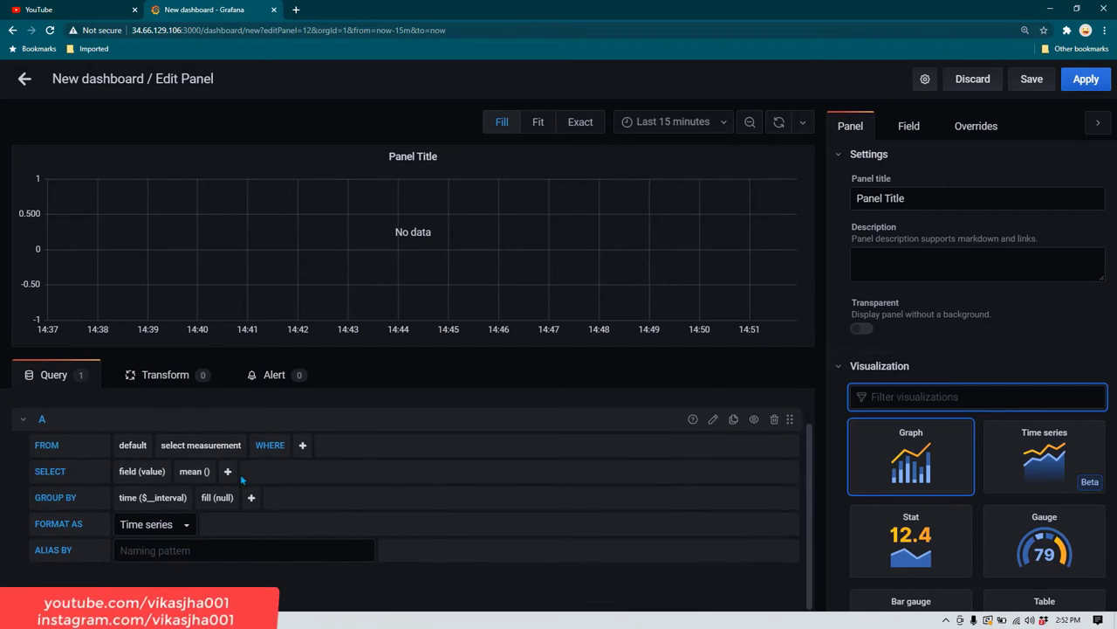
pyautogui.click(232, 448)
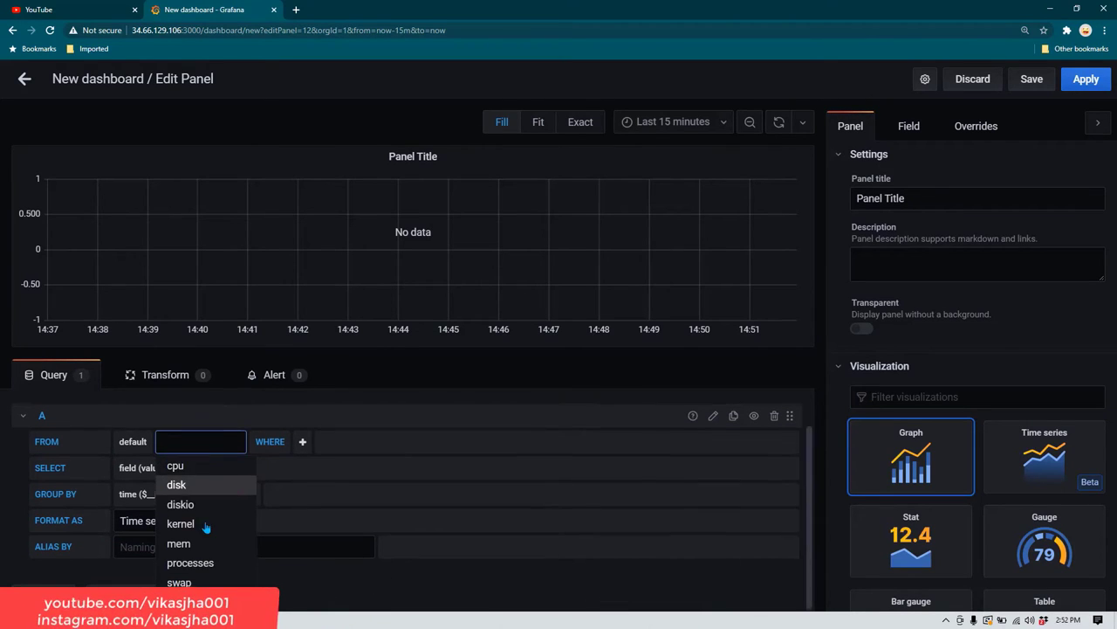
pyautogui.click(185, 566)
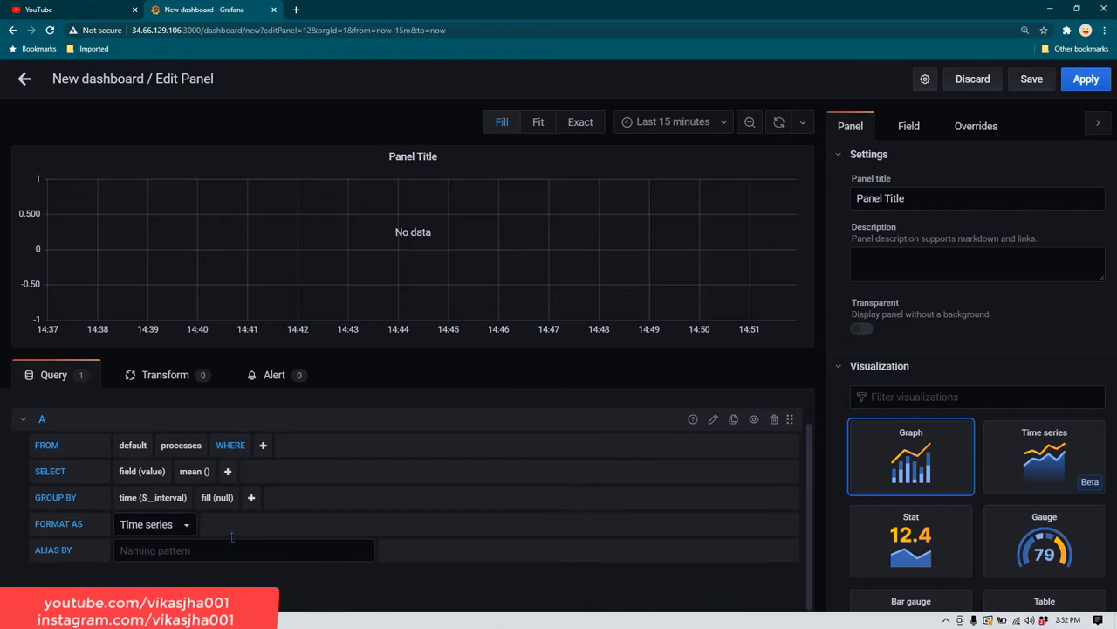
pyautogui.click(155, 471)
pyautogui.scroll(-1, 224, 497)
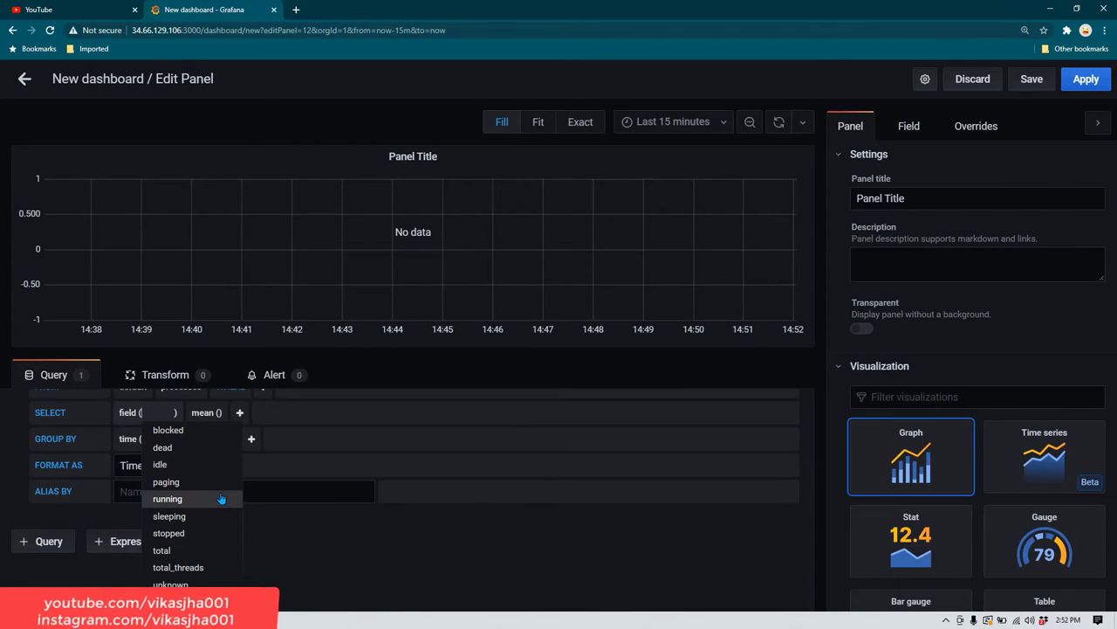
pyautogui.click(197, 551)
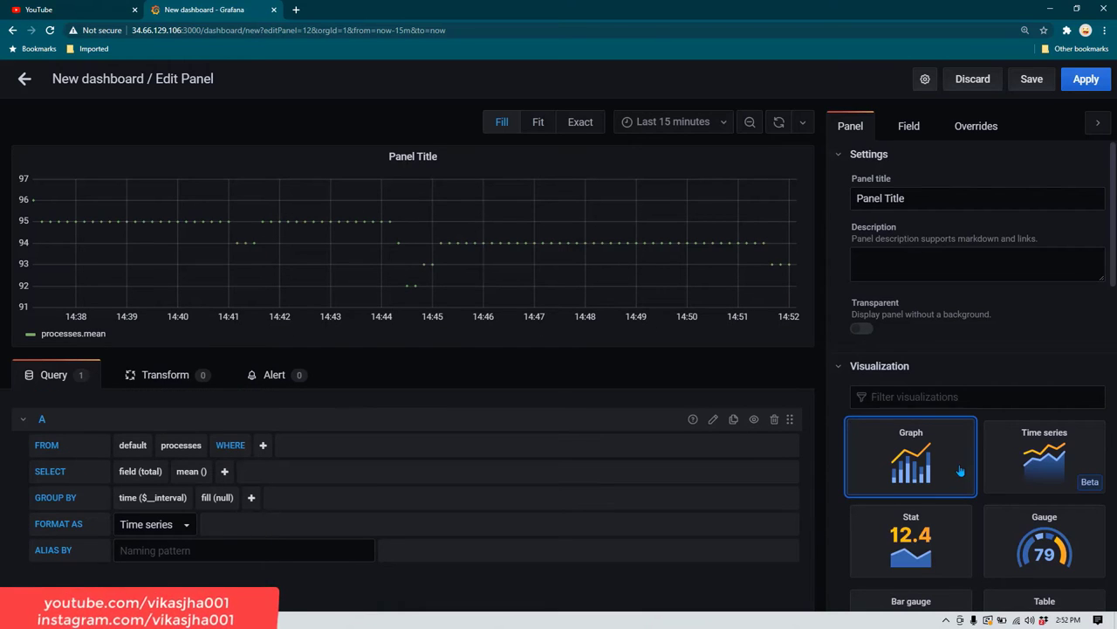
# - Change the new panel's visualization to Stat
pyautogui.scroll(-1, 919, 472)
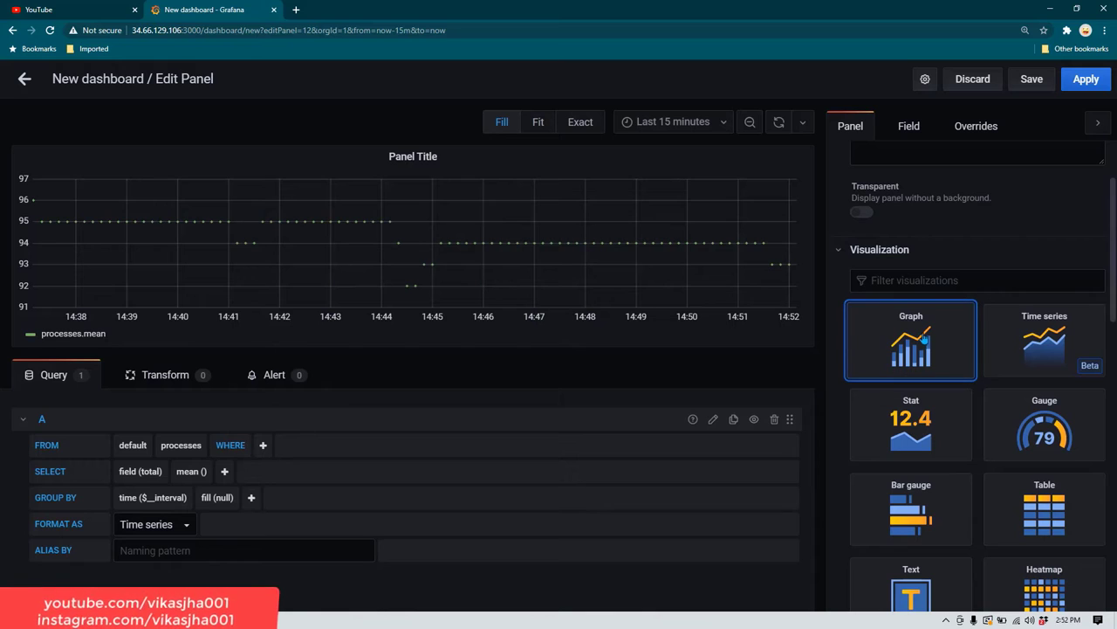
pyautogui.scroll(-1, 1008, 386)
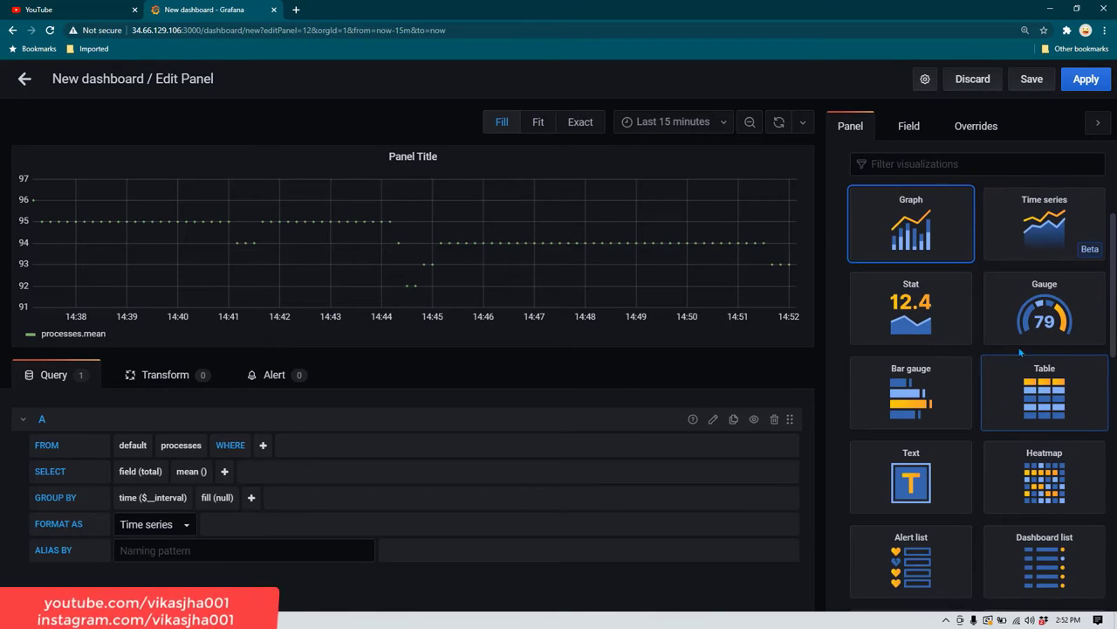
pyautogui.scroll(1, 1009, 386)
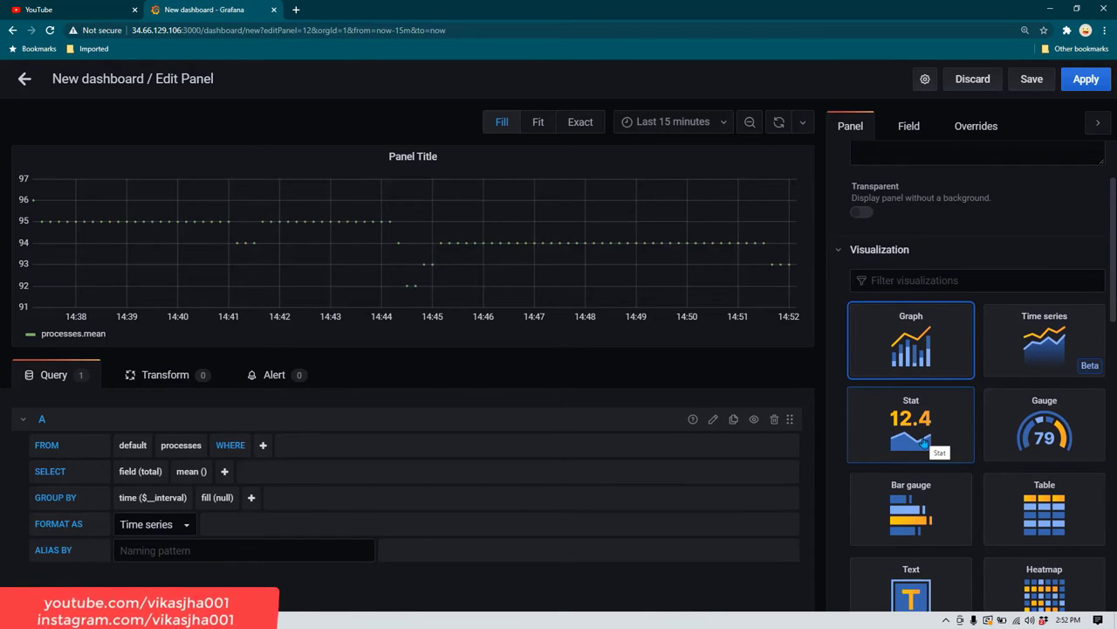
pyautogui.click(914, 439)
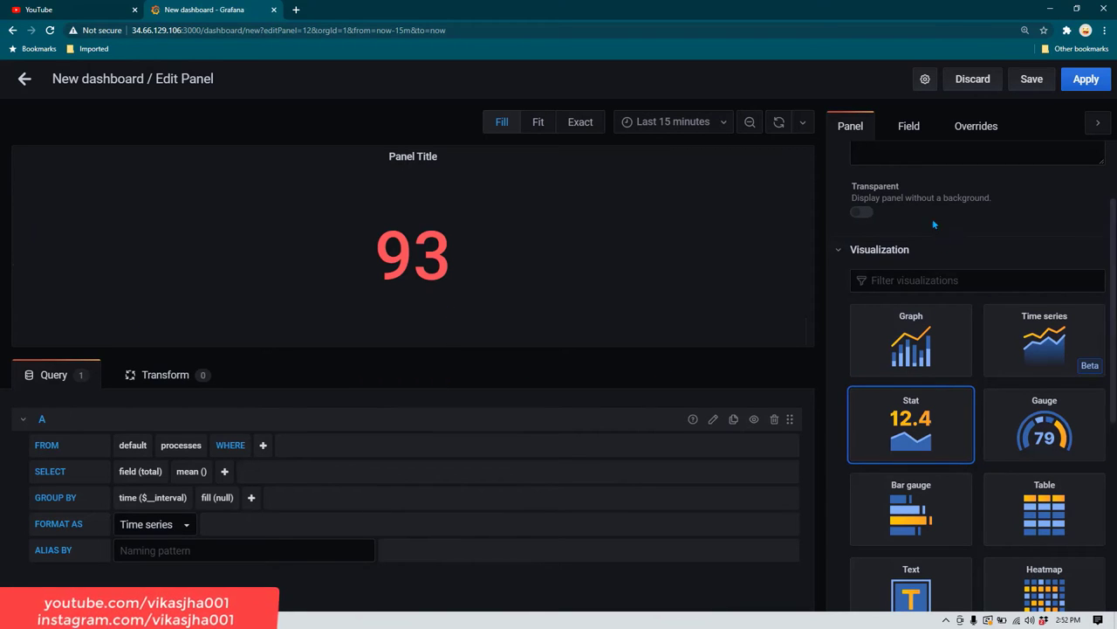
# - Title the stat panel "Total Processes"
pyautogui.scroll(1, 933, 218)
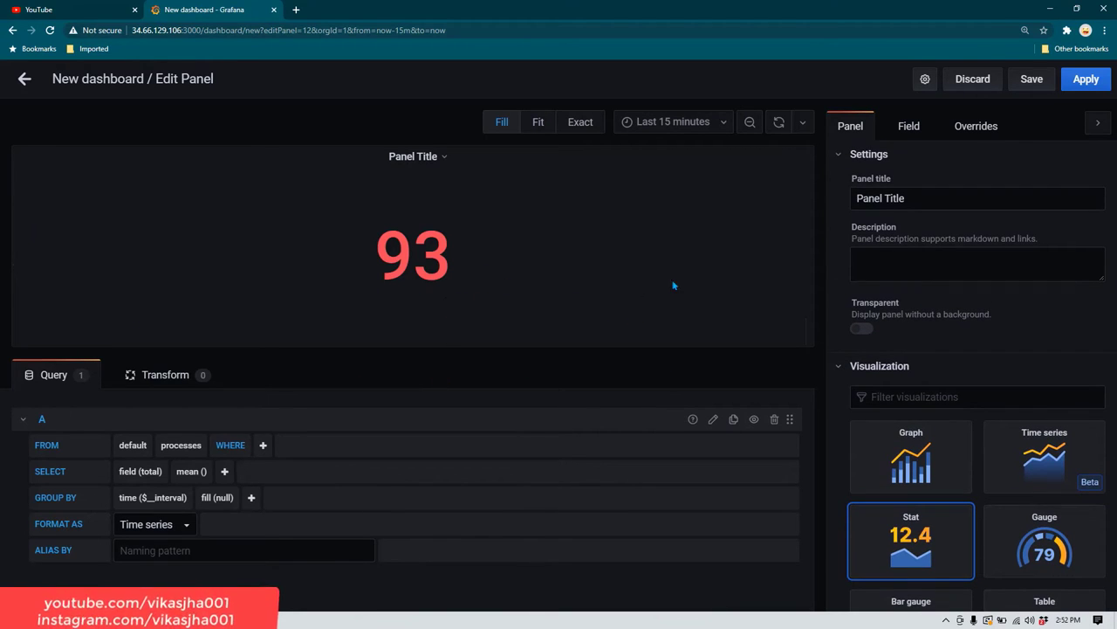
pyautogui.tripleClick(908, 206)
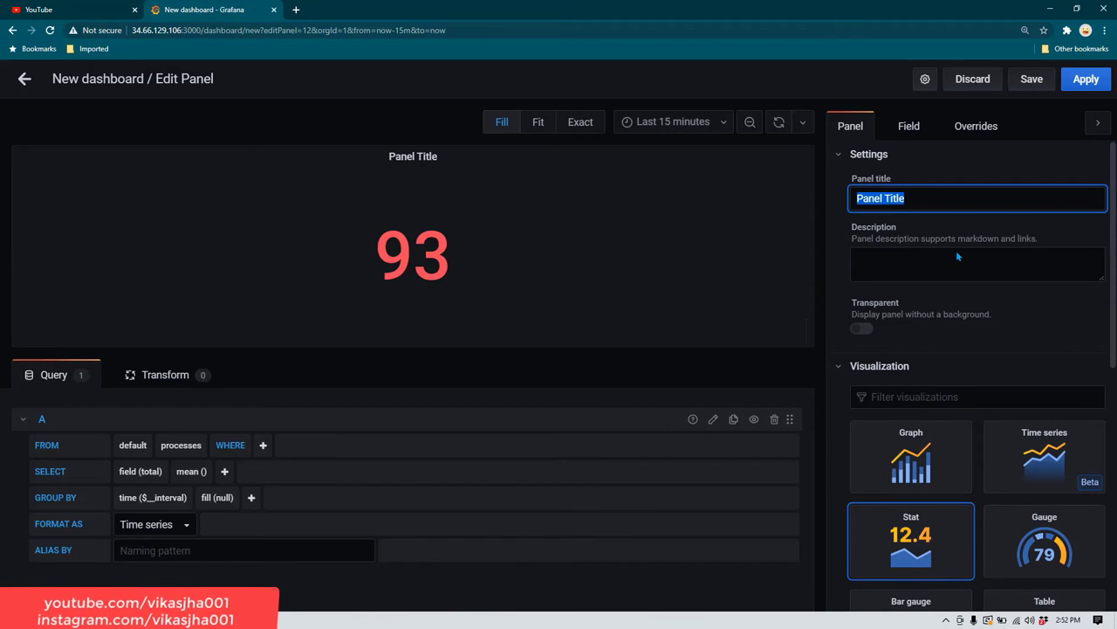
pyautogui.write('Totla P')
pyautogui.press('BackSpace')
pyautogui.press('BackSpace')
pyautogui.press('BackSpace')
pyautogui.press('BackSpace')
pyautogui.write('al Processes')
pyautogui.press('Tab')
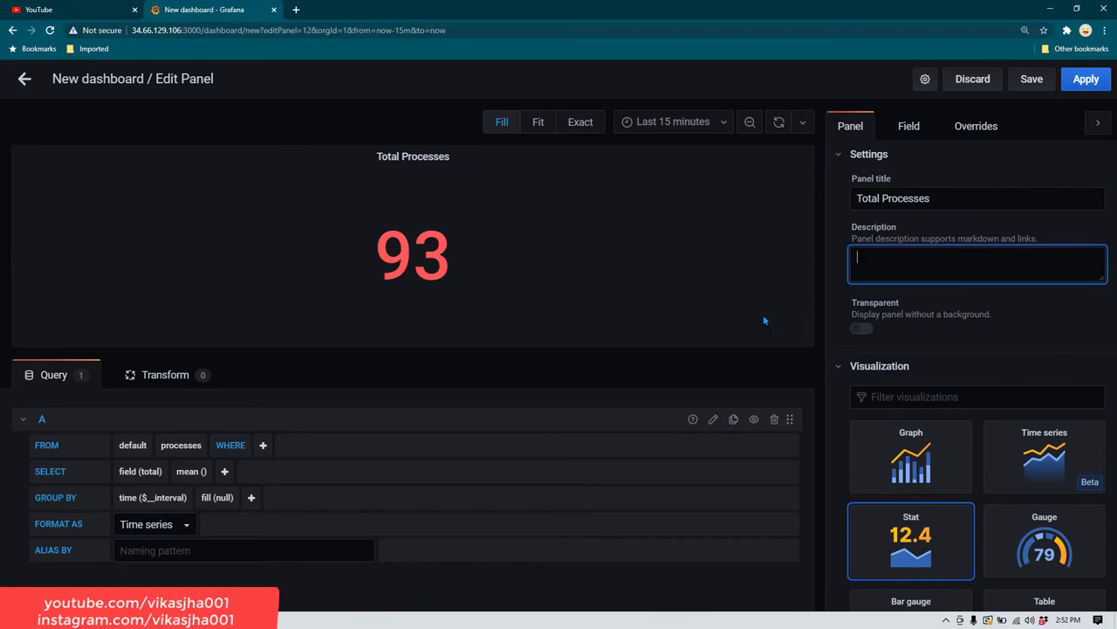
# - Apply the Total Processes panel, shrink it to the size of the small stat panels and place it beside the Memory Utilization gauge
pyautogui.click(1091, 80)
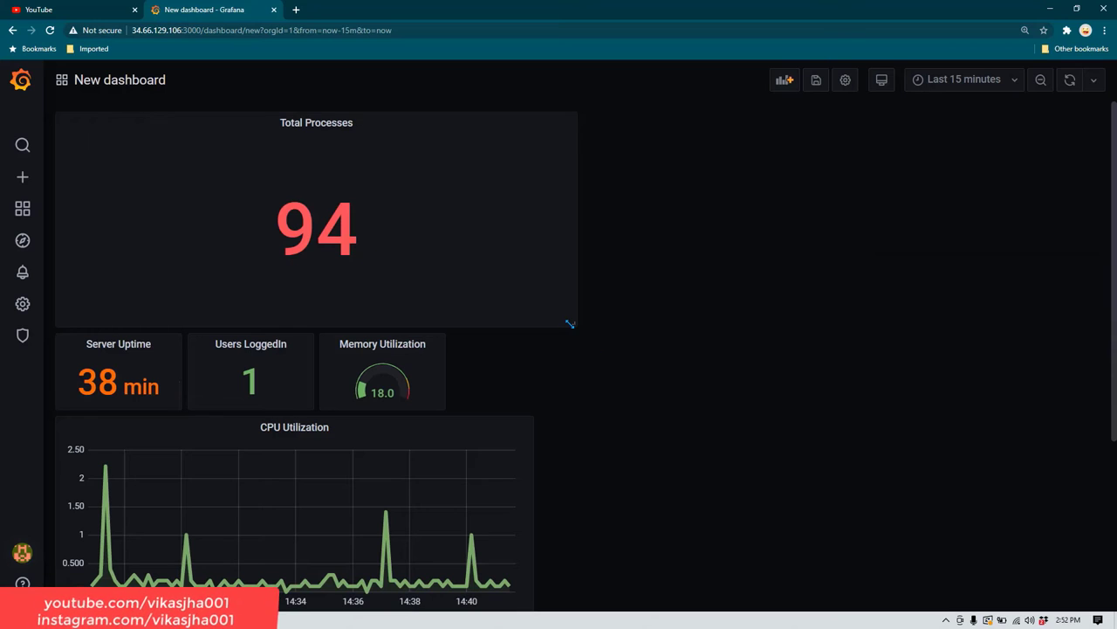
pyautogui.moveTo(570, 324); pyautogui.dragTo(186, 191)
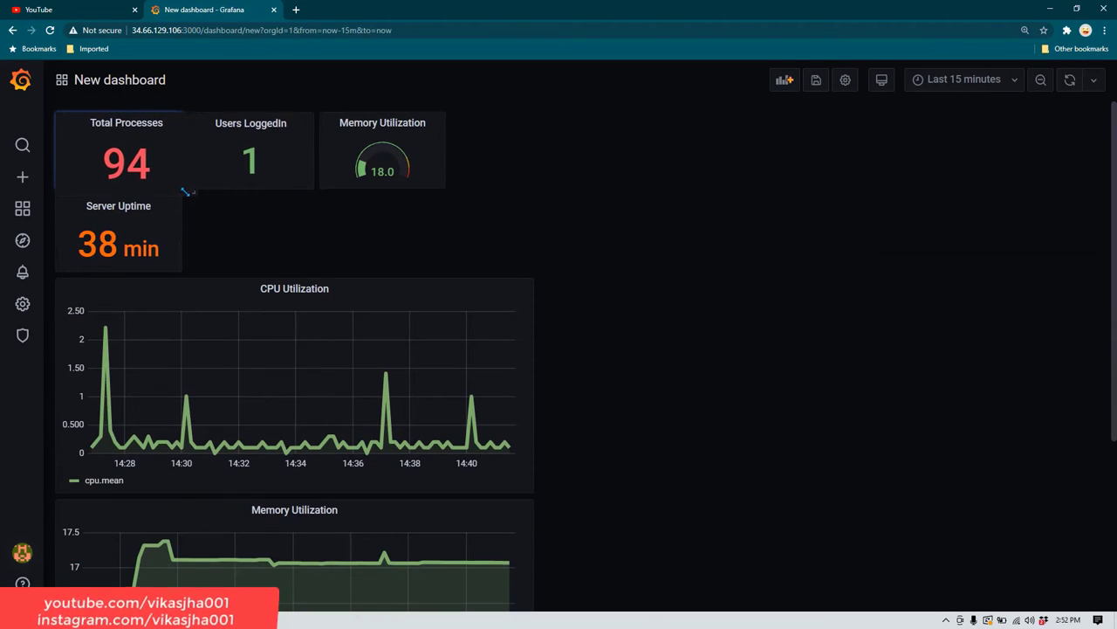
pyautogui.moveTo(119, 124); pyautogui.dragTo(511, 148)
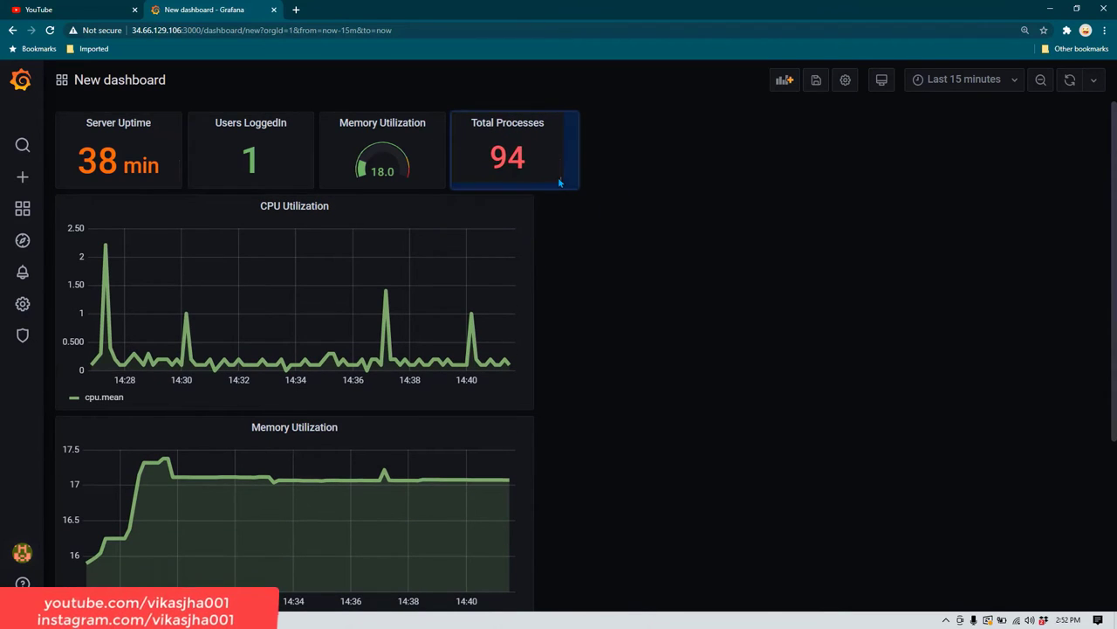
# - Reopen the Total Processes panel for editing and set its red threshold to 100
pyautogui.click(550, 125)
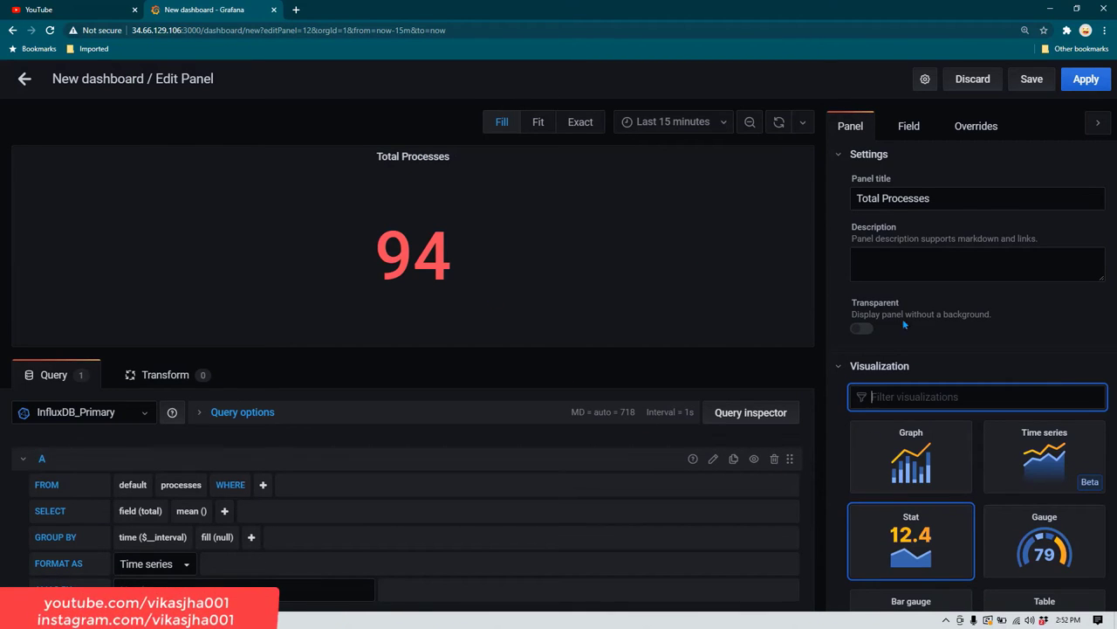
pyautogui.click(909, 128)
pyautogui.scroll(-1, 1025, 423)
pyautogui.scroll(-2, 1025, 423)
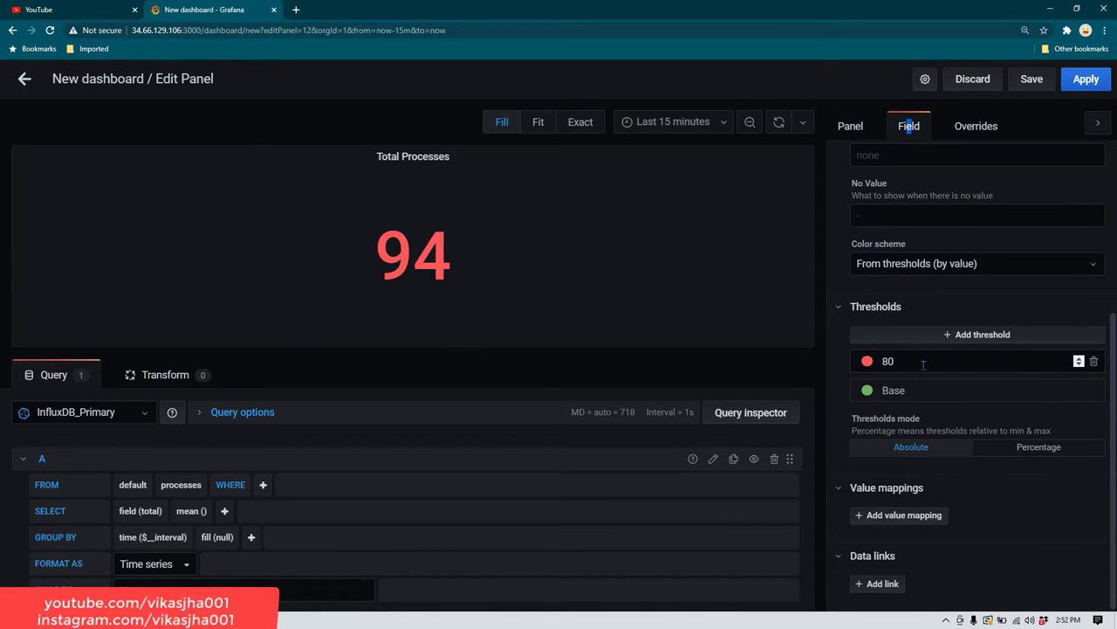
pyautogui.click(919, 365)
pyautogui.doubleClick(891, 361)
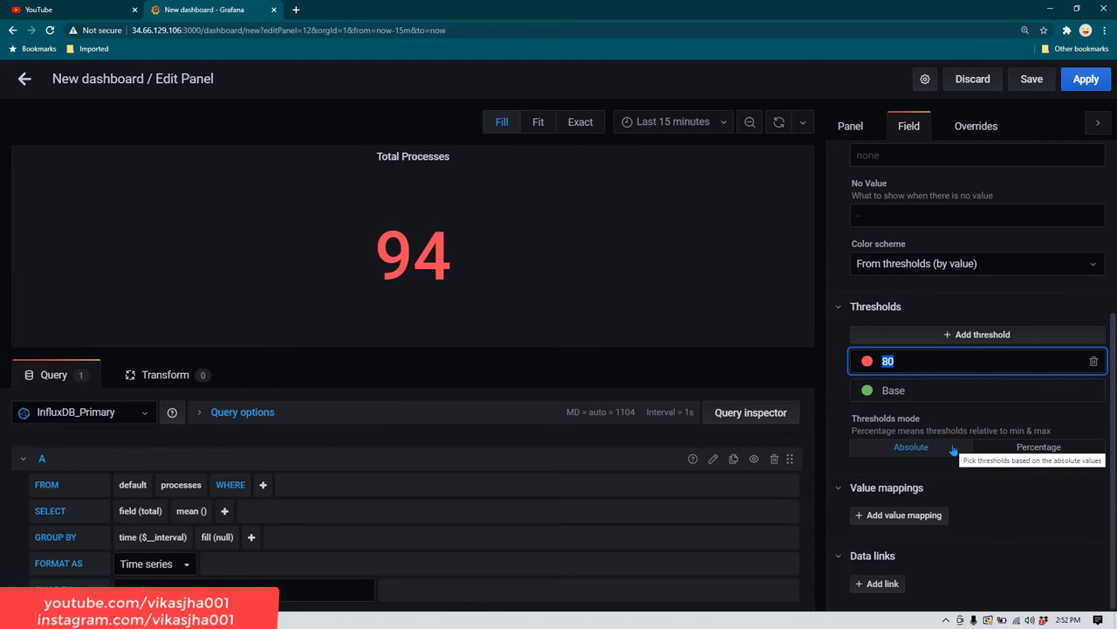
pyautogui.write('100')
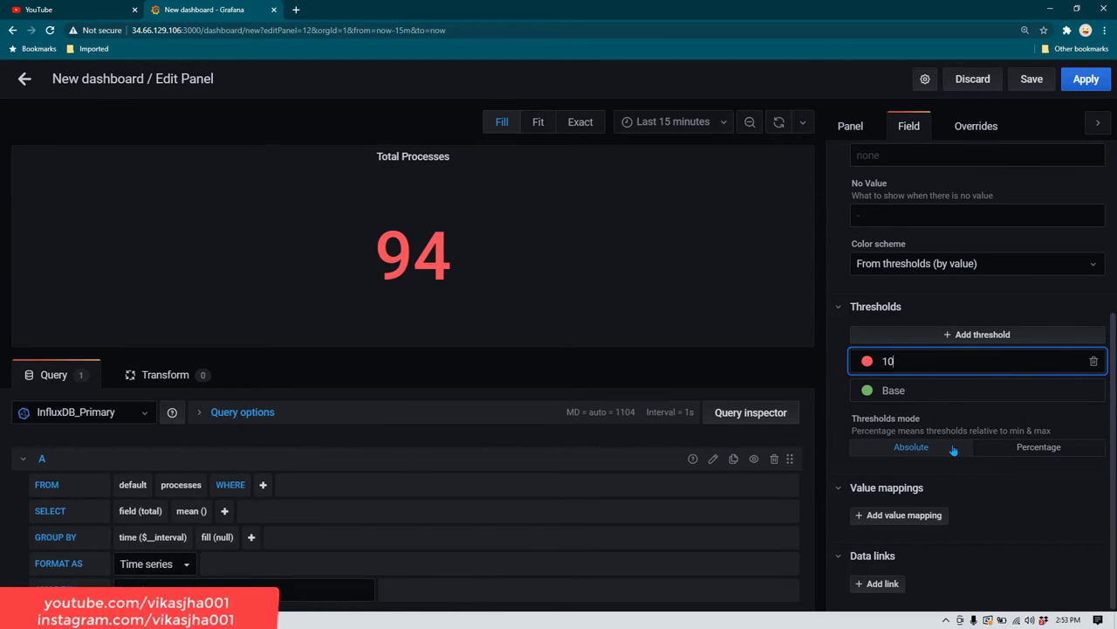
pyautogui.click(920, 392)
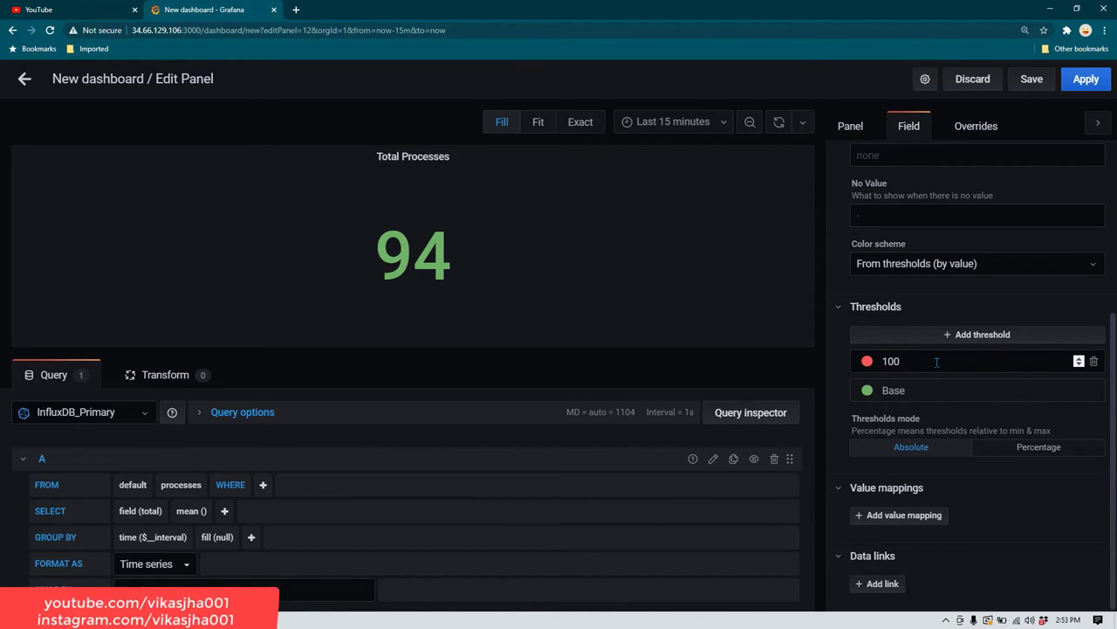
# - Add another threshold above the 100 threshold and recolor the 100 threshold dark yellow
pyautogui.click(936, 362)
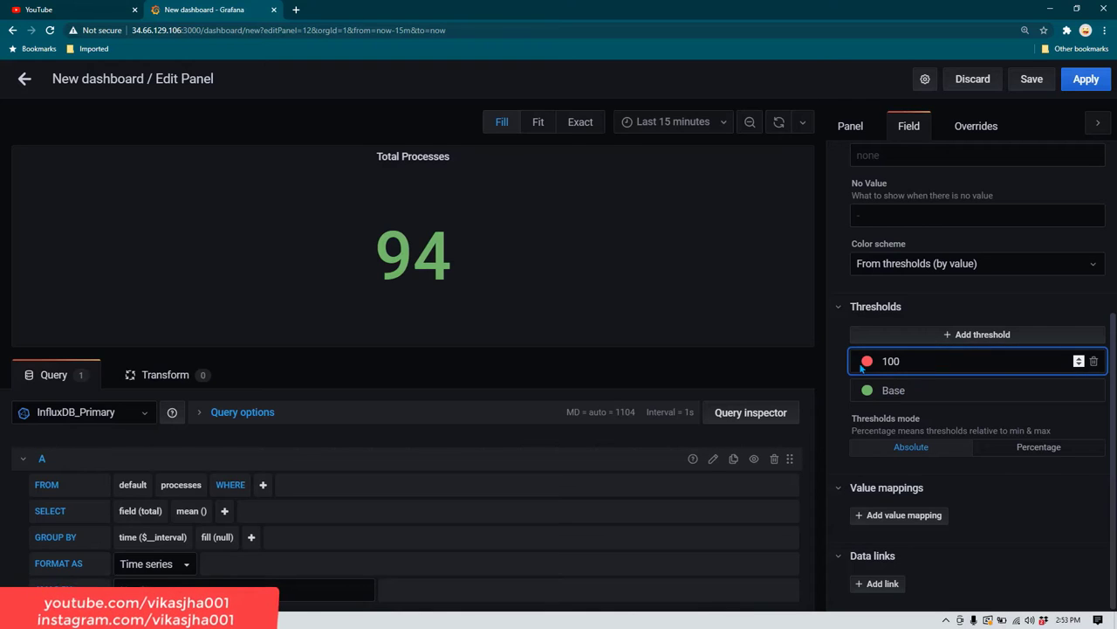
pyautogui.click(930, 337)
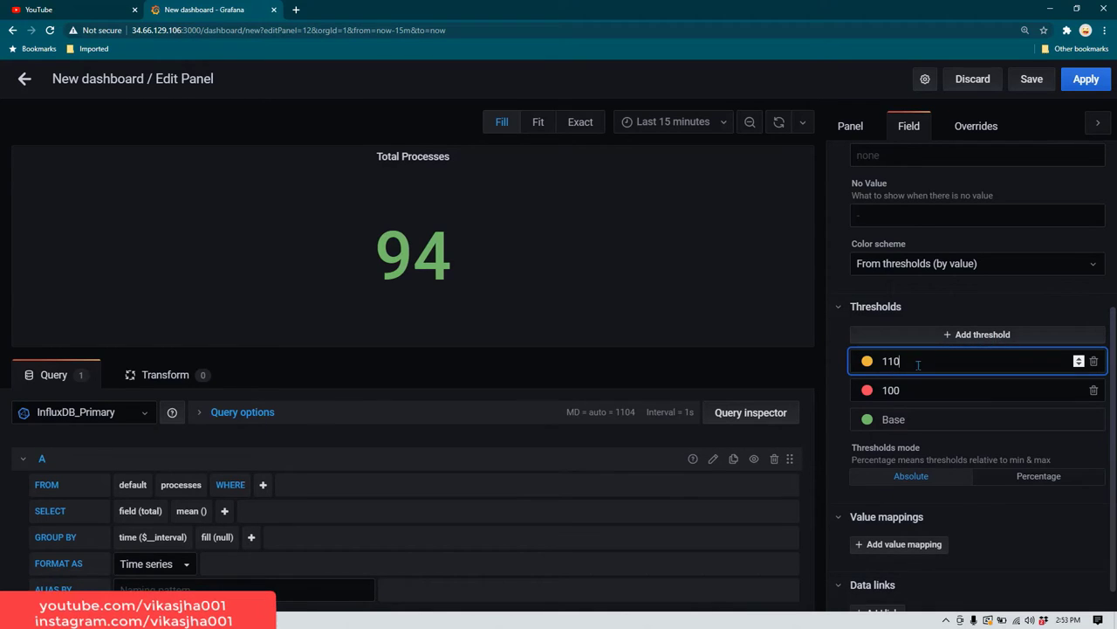
pyautogui.click(867, 390)
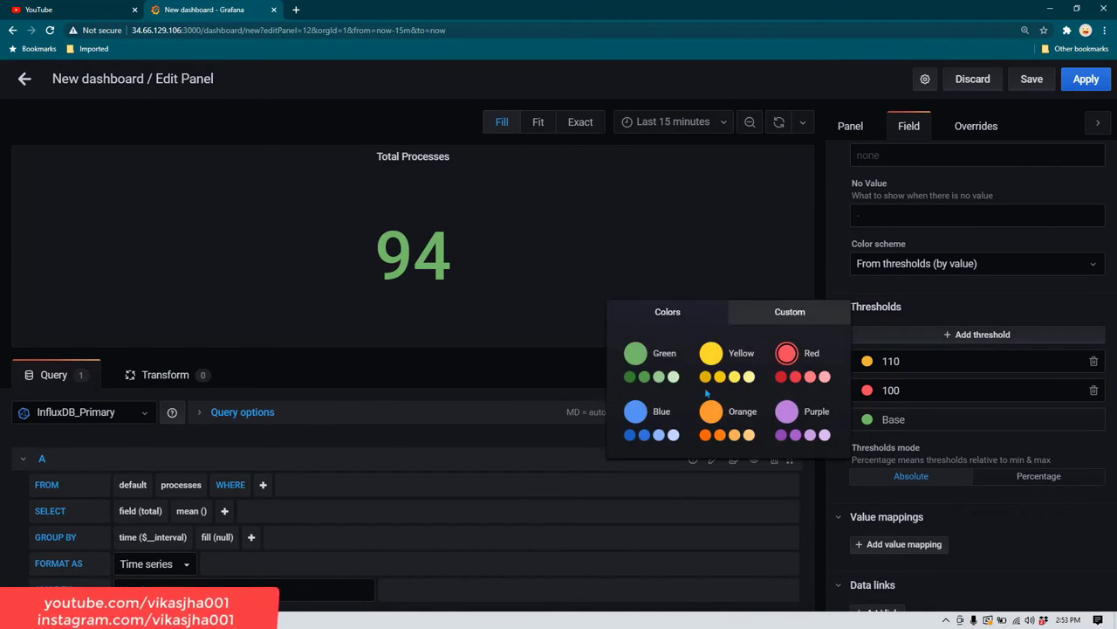
pyautogui.click(705, 376)
# - Set the added threshold to 200 with a dark red color and apply the panel changes
pyautogui.doubleClick(879, 367)
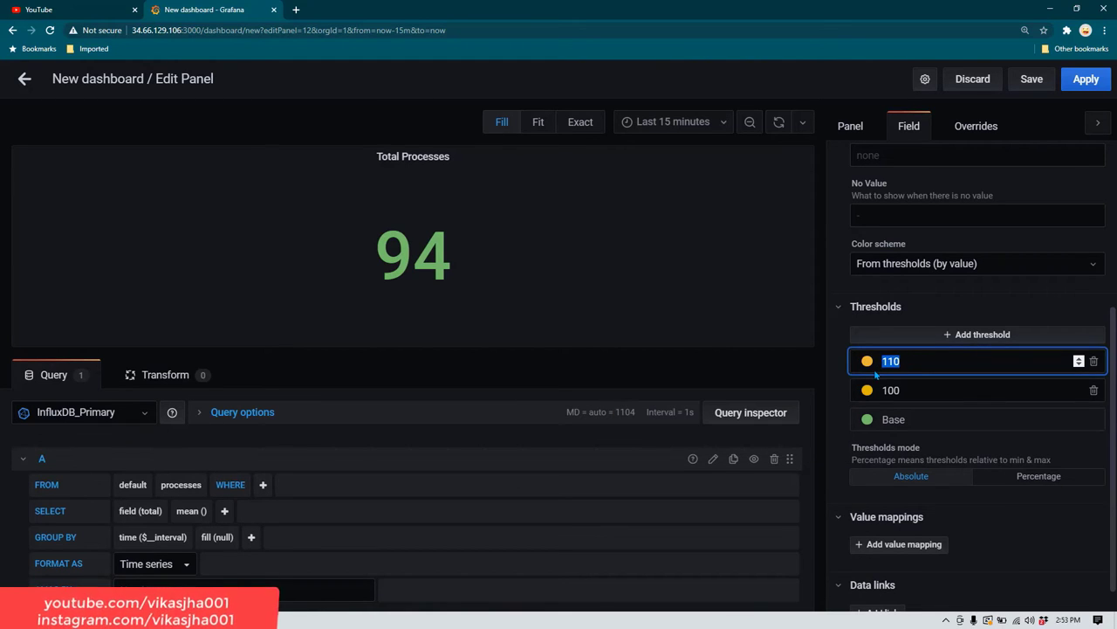
pyautogui.write('200')
pyautogui.click(869, 362)
pyautogui.click(781, 349)
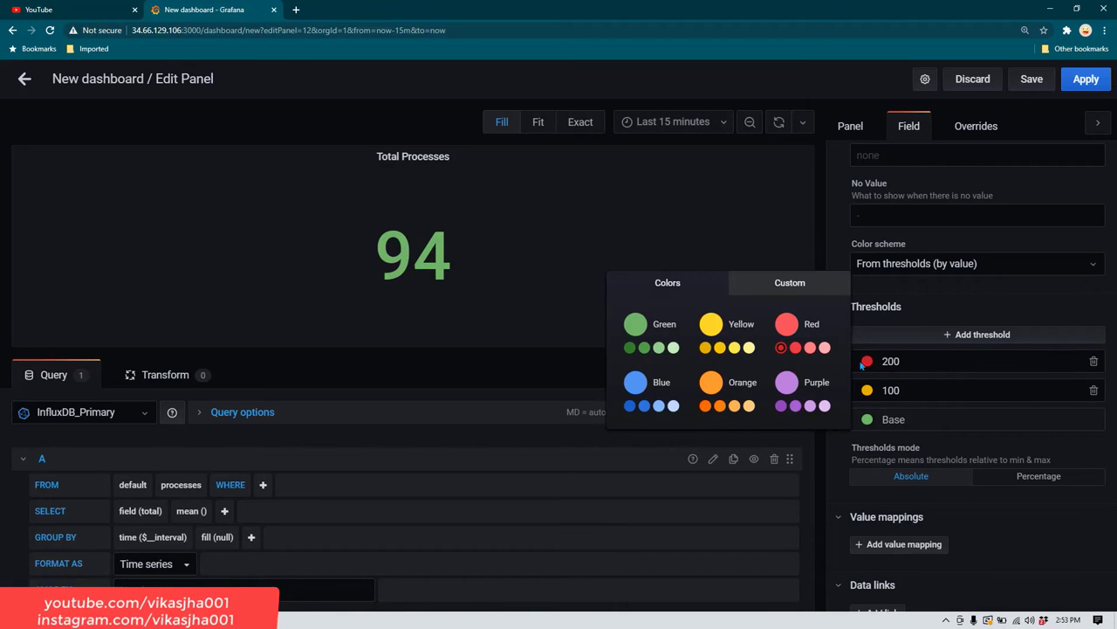
pyautogui.click(1086, 81)
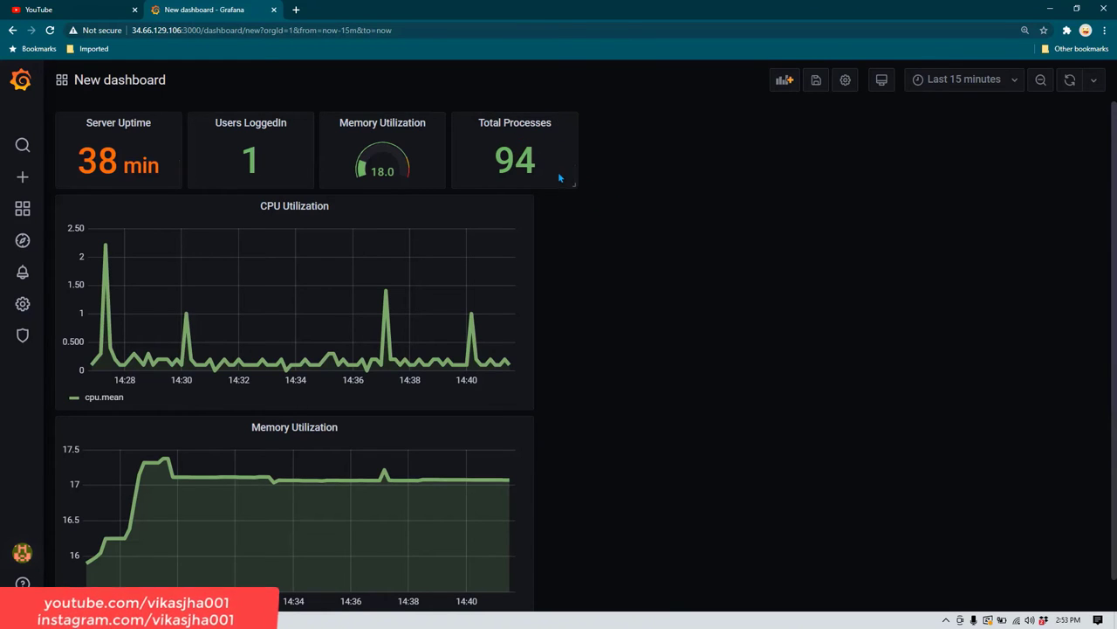
pyautogui.hotkey('ctrl', '+')
pyautogui.hotkey('ctrl', '+')
pyautogui.hotkey('ctrl', '+')
pyautogui.hotkey('ctrl', '+')
pyautogui.hotkey('ctrl', '+')
pyautogui.hotkey('ctrl', '+')
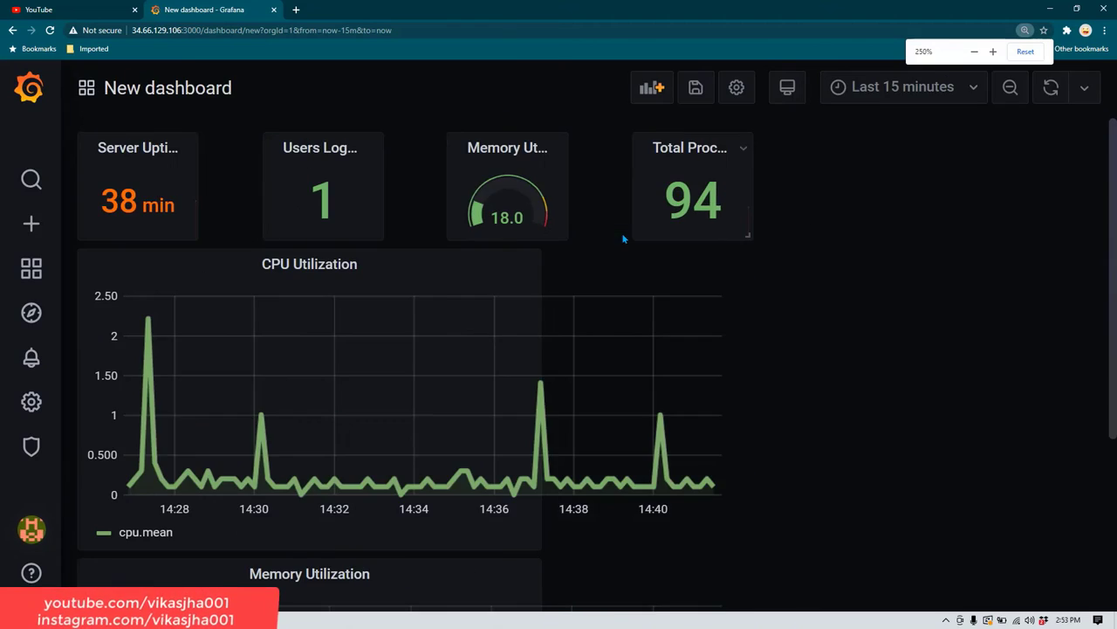
pyautogui.hotkey('ctrl', '-')
pyautogui.hotkey('ctrl', '-')
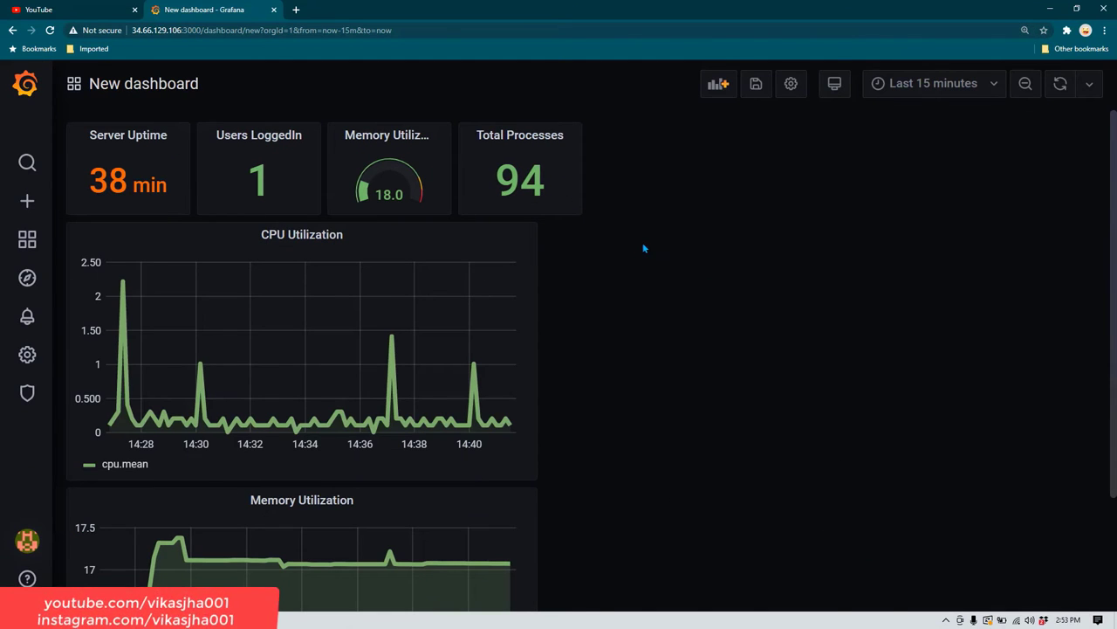
pyautogui.hotkey('ctrl', '-')
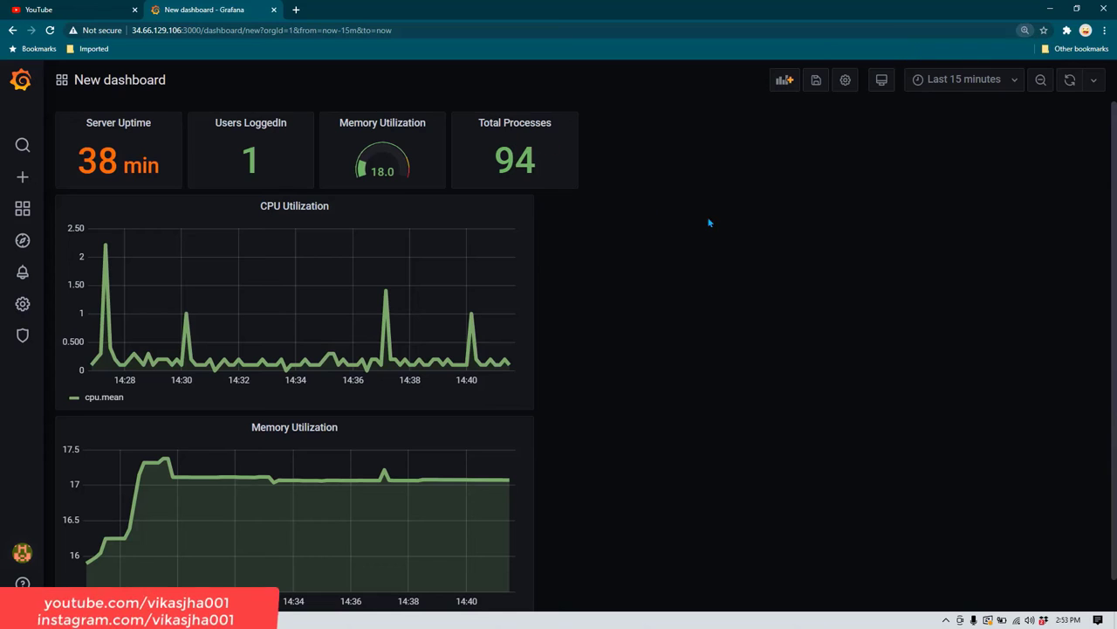
# - Refresh the dashboard data, keeping the Last 15 minutes time range
pyautogui.click(993, 80)
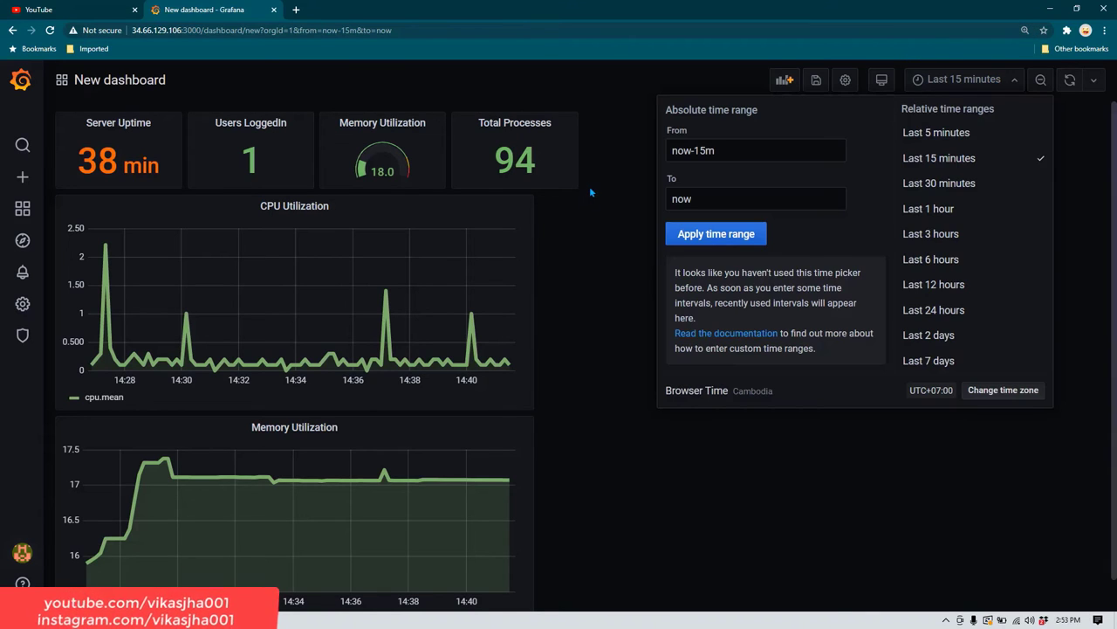
pyautogui.click(573, 177)
pyautogui.moveTo(573, 186)
pyautogui.mouseDown()
pyautogui.moveTo(615, 198)
pyautogui.moveTo(572, 184)
pyautogui.mouseUp()
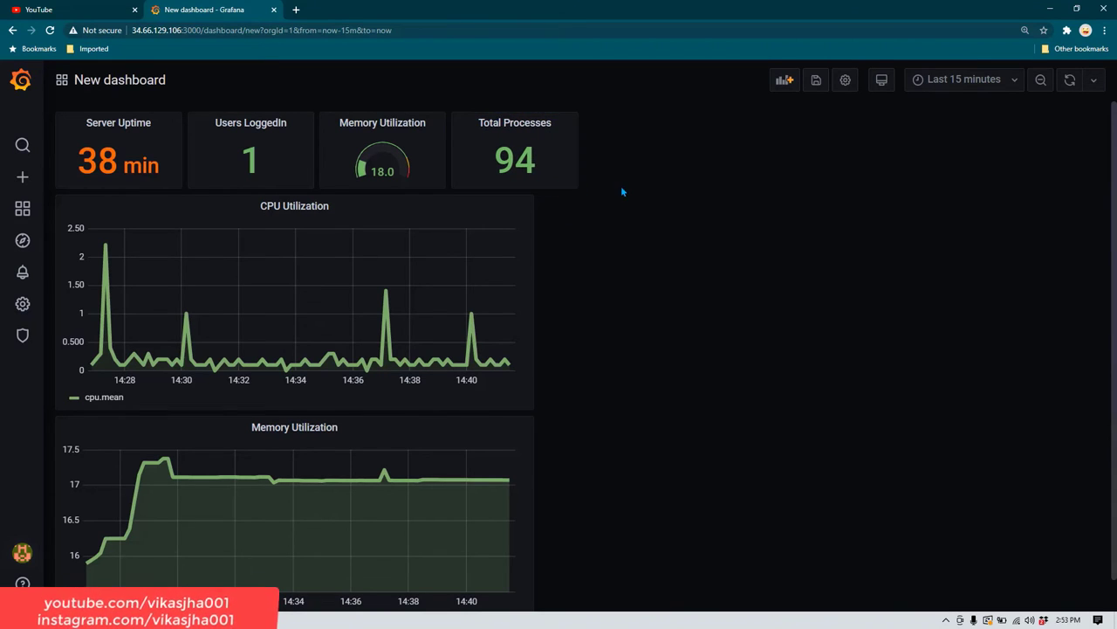
pyautogui.click(969, 79)
pyautogui.click(1054, 96)
pyautogui.click(1056, 92)
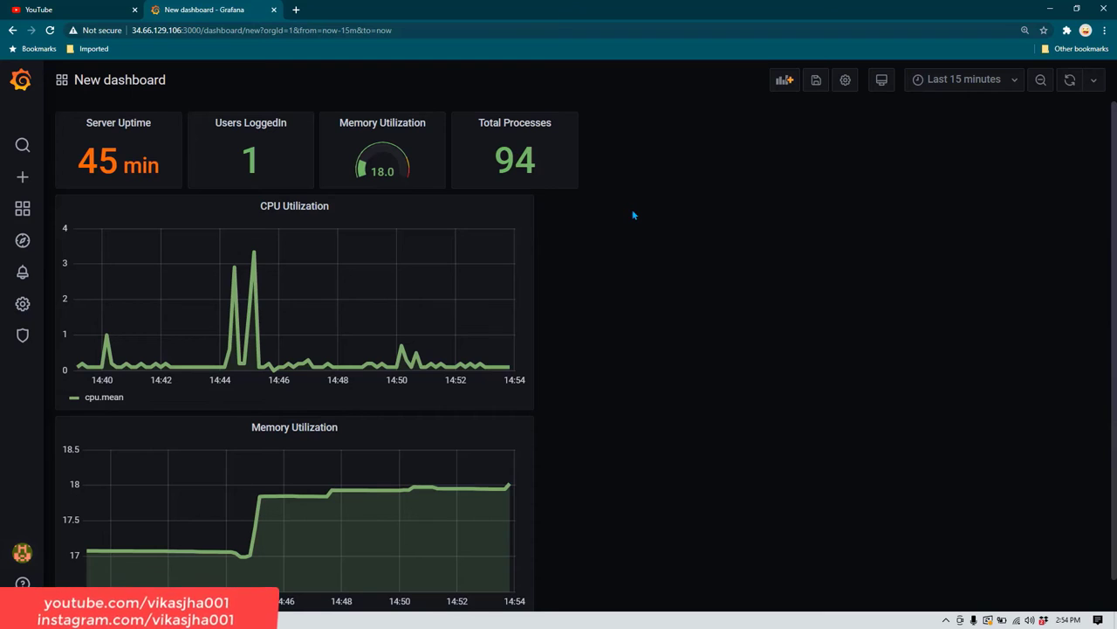
# - Add a new dashboard panel and set its visualization to Stat
pyautogui.click(784, 80)
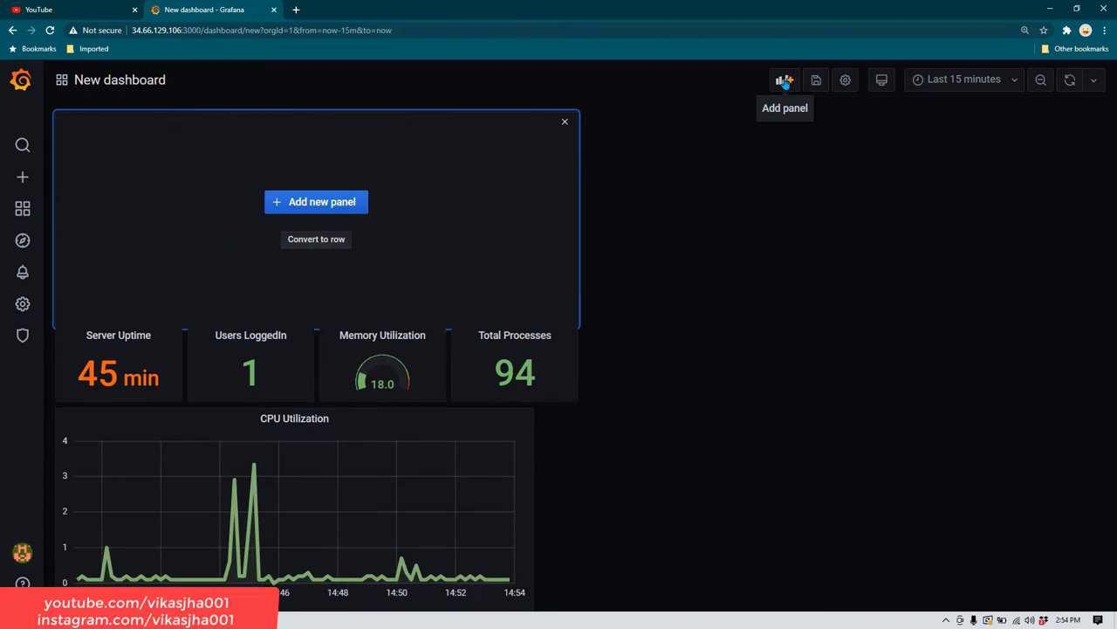
pyautogui.click(357, 213)
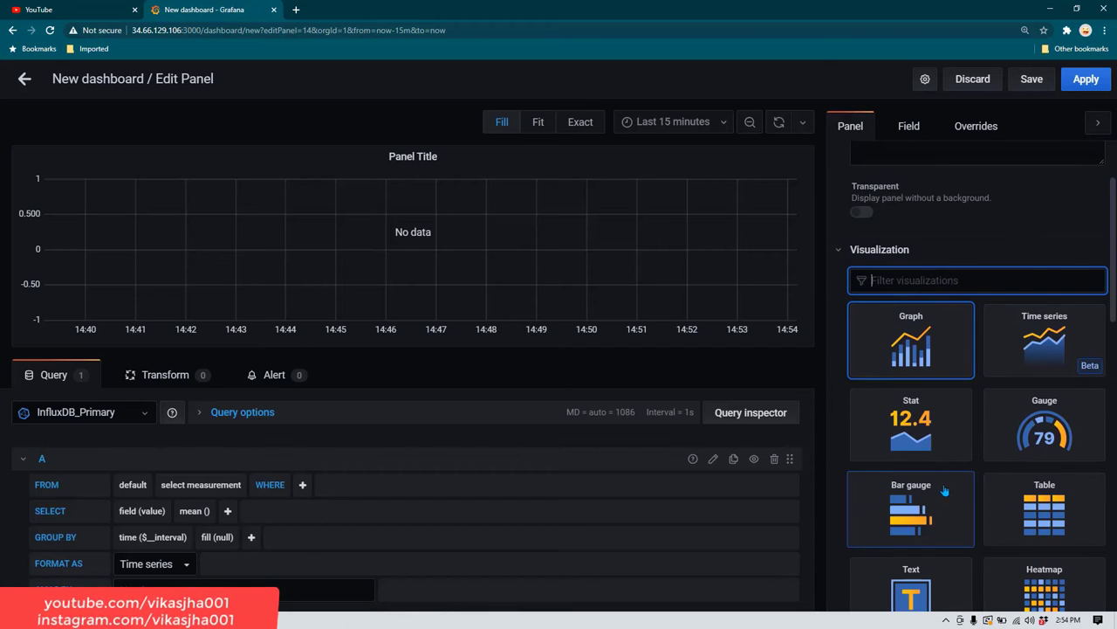
pyautogui.scroll(-1, 948, 498)
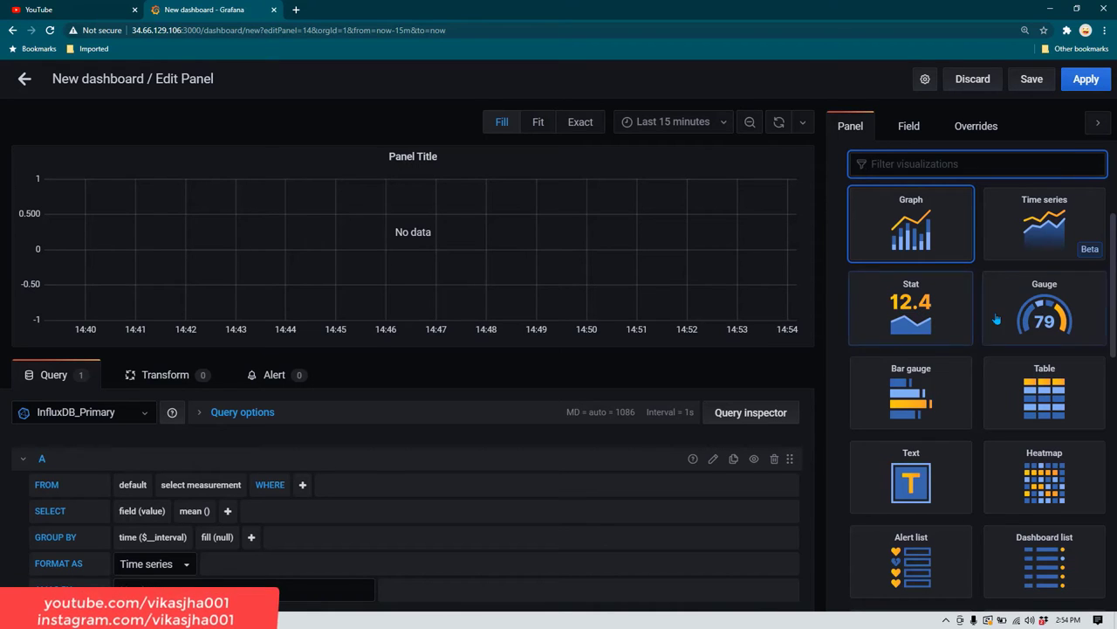
pyautogui.click(926, 319)
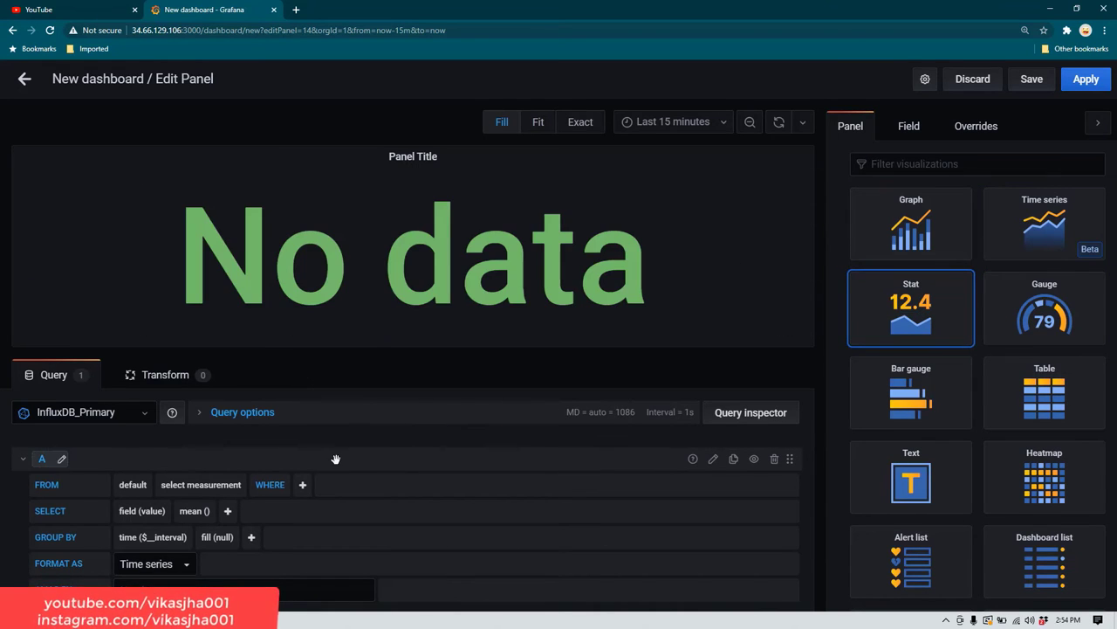
# - Query the total_threads field of the processes measurement in the new stat panel
pyautogui.scroll(-1, 337, 460)
pyautogui.click(223, 452)
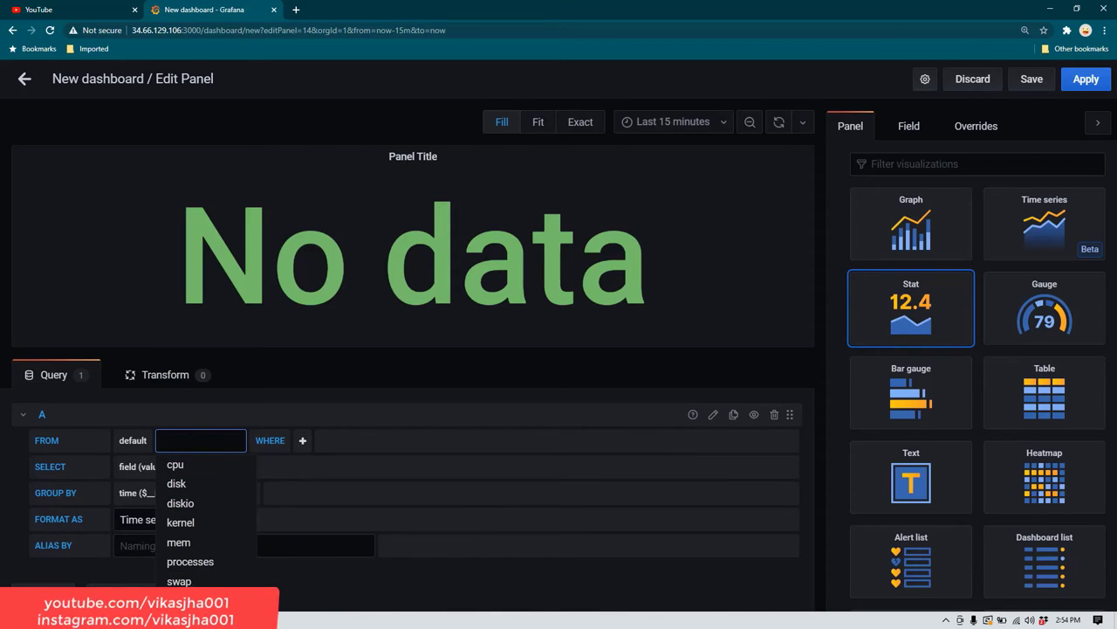
pyautogui.click(212, 562)
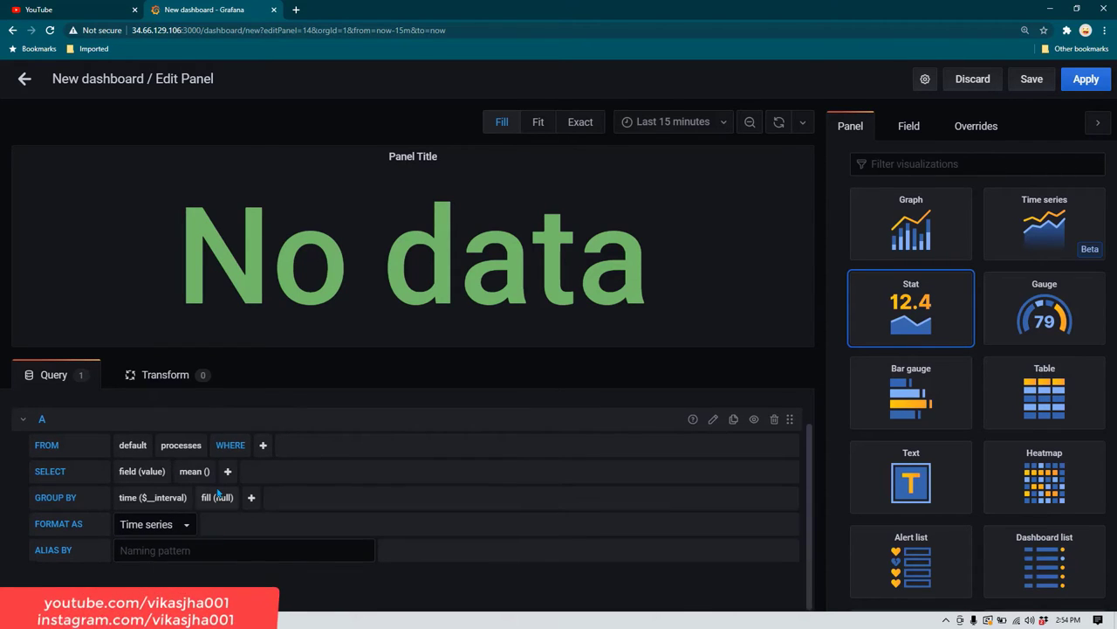
pyautogui.click(150, 467)
pyautogui.scroll(-1, 191, 505)
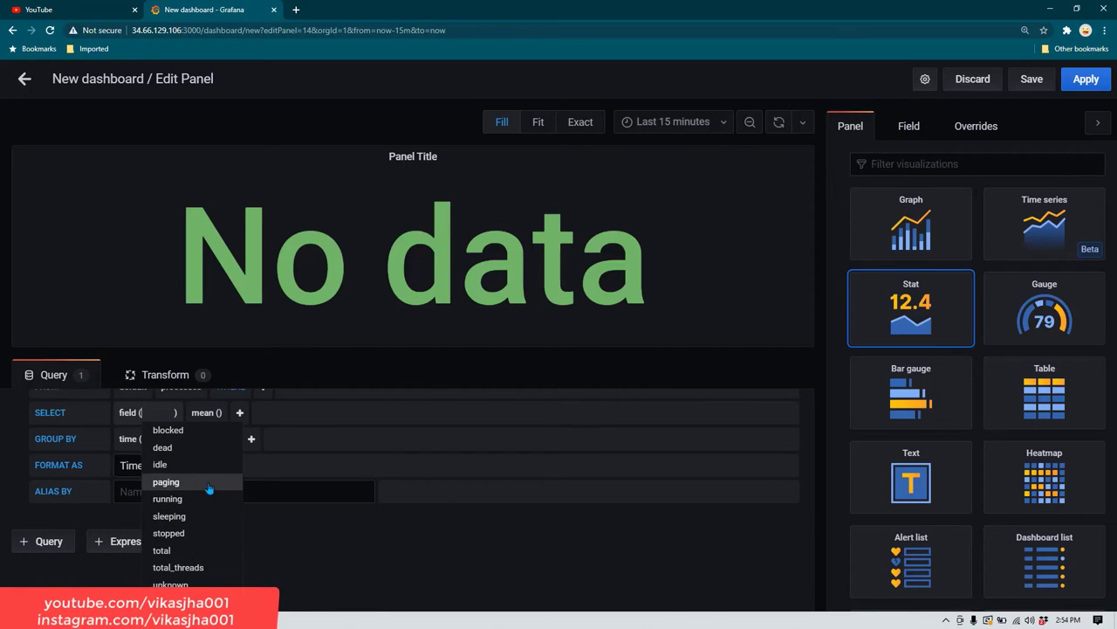
pyautogui.click(216, 569)
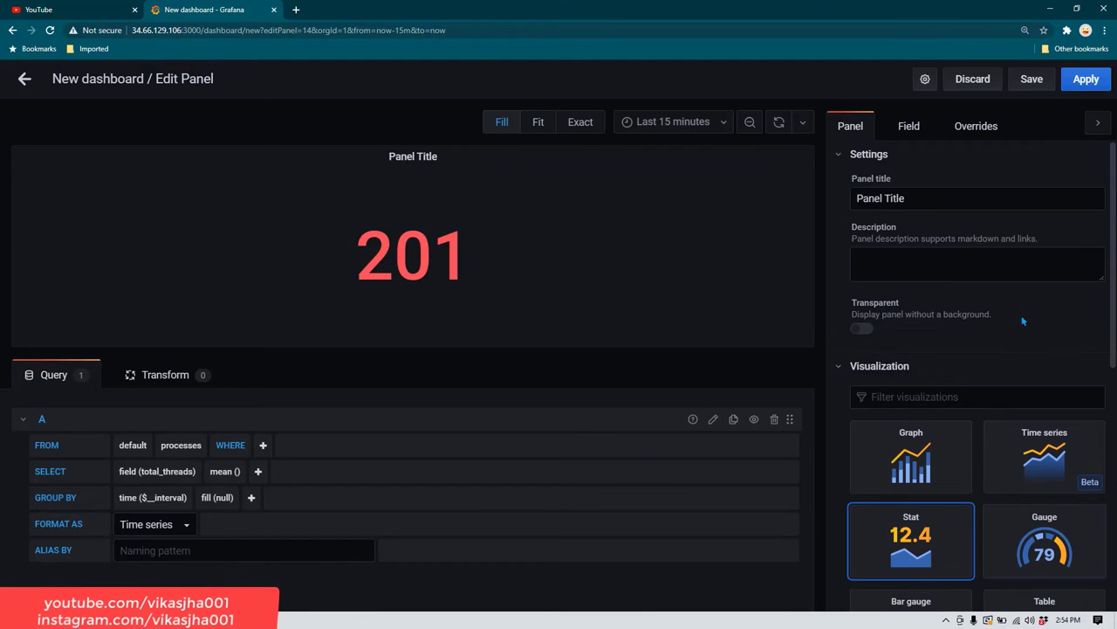
# - Set the new panel's red threshold to 100 and add a second threshold at 200
pyautogui.click(909, 126)
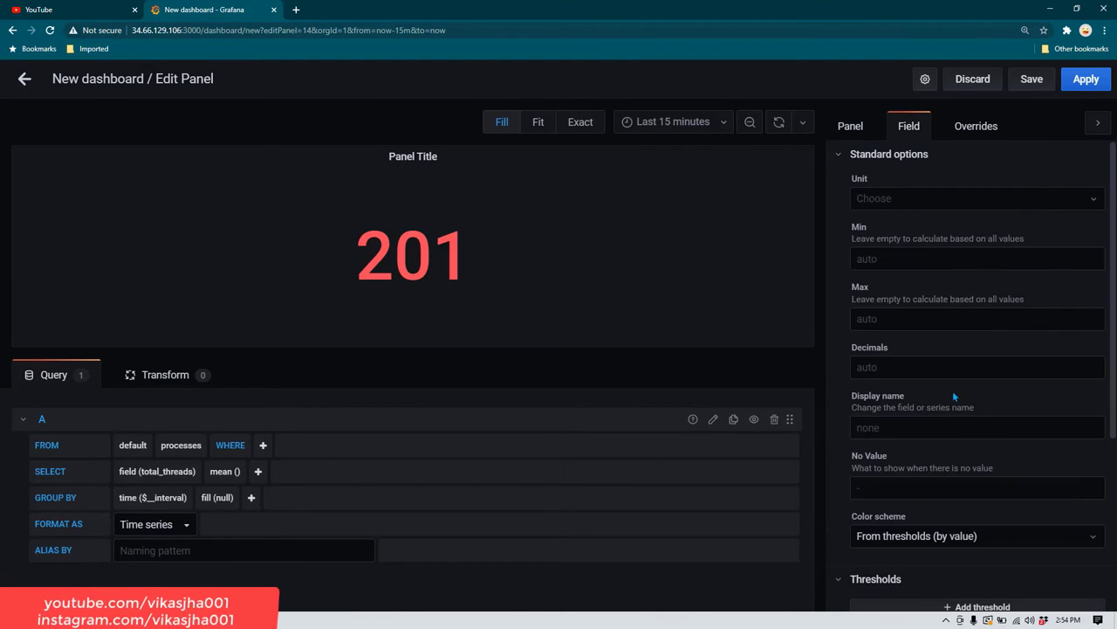
pyautogui.scroll(-3, 966, 423)
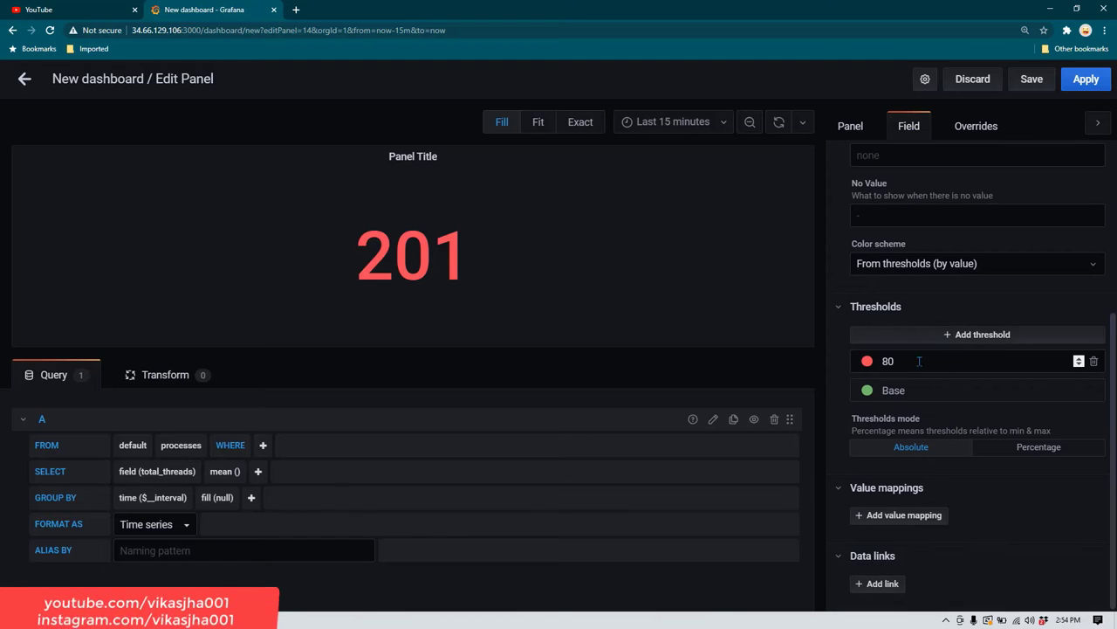
pyautogui.doubleClick(920, 360)
pyautogui.write('100')
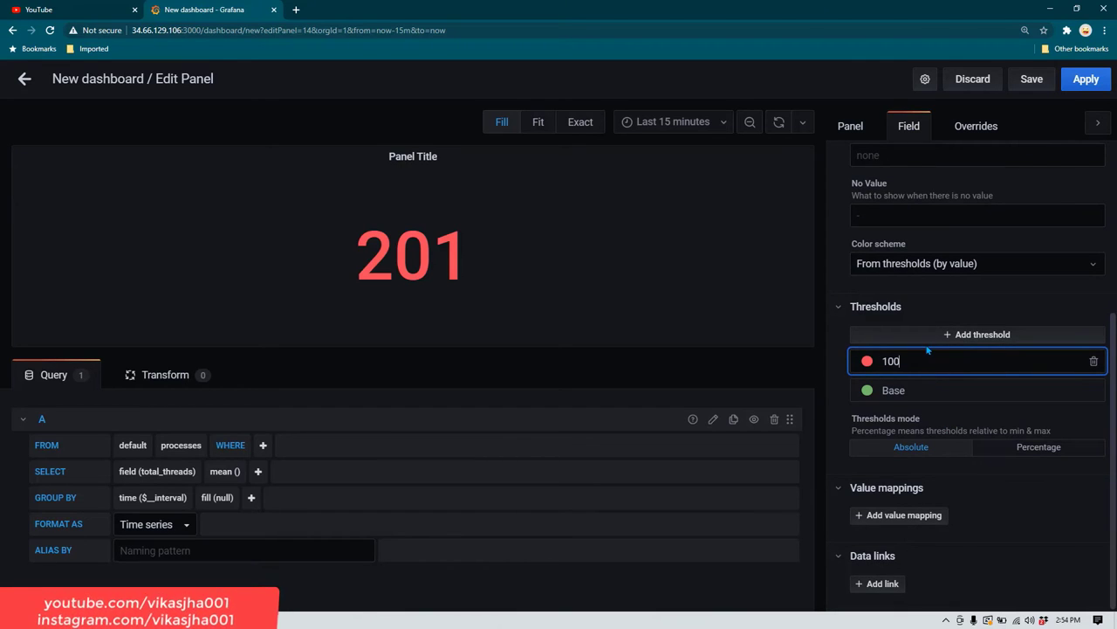
pyautogui.click(960, 337)
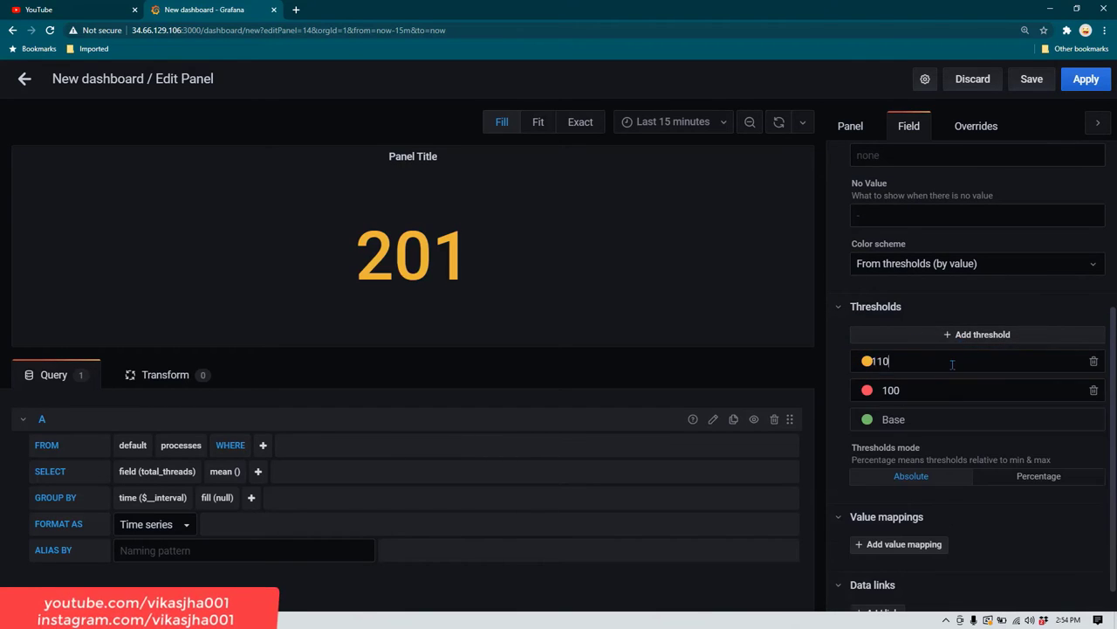
pyautogui.doubleClick(875, 361)
pyautogui.write('200')
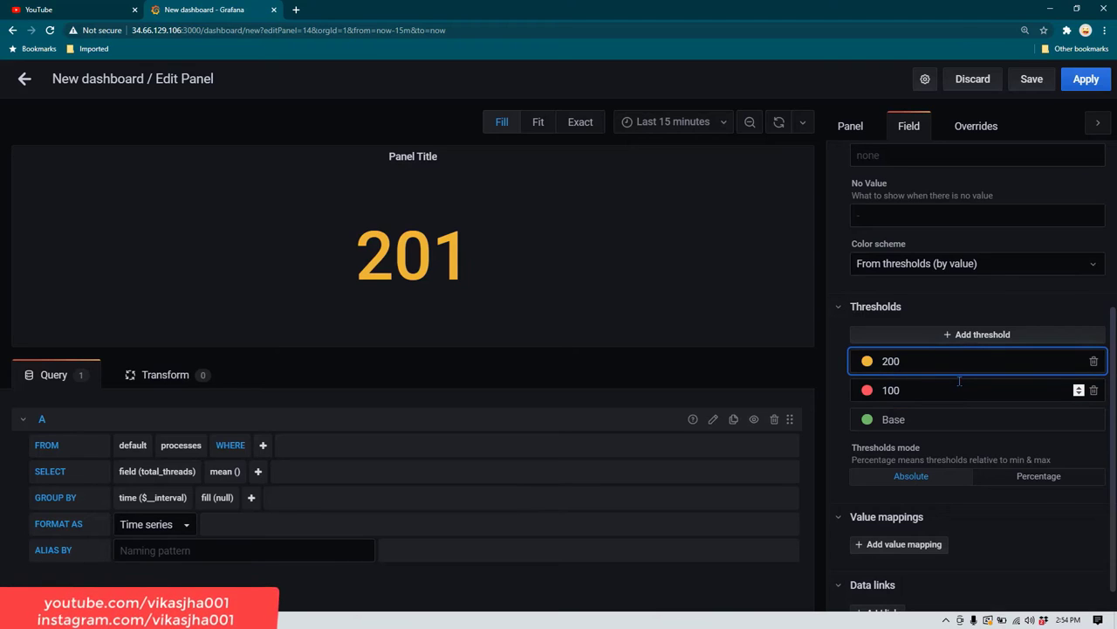
# - Color the 200 threshold dark red and the 100 threshold dark yellow
pyautogui.click(867, 390)
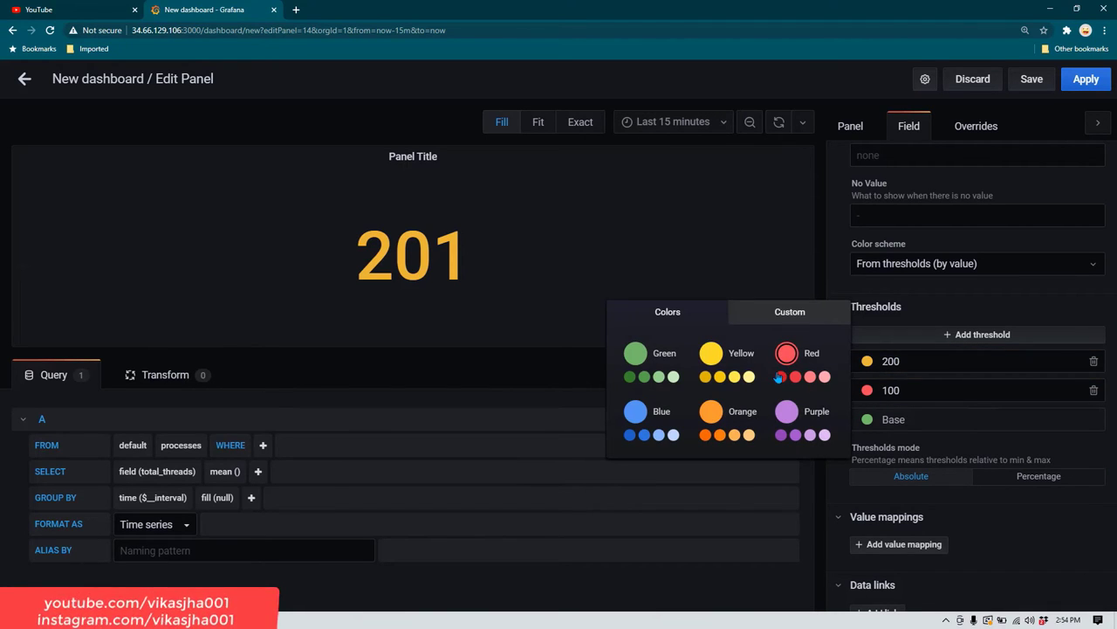
pyautogui.click(780, 376)
pyautogui.click(867, 361)
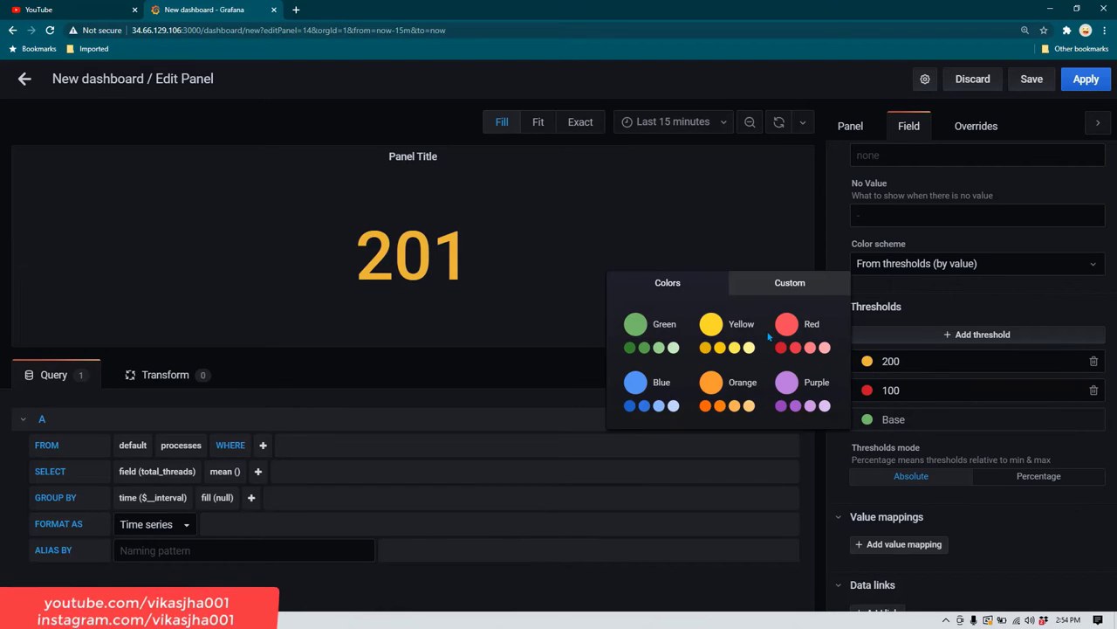
pyautogui.click(781, 348)
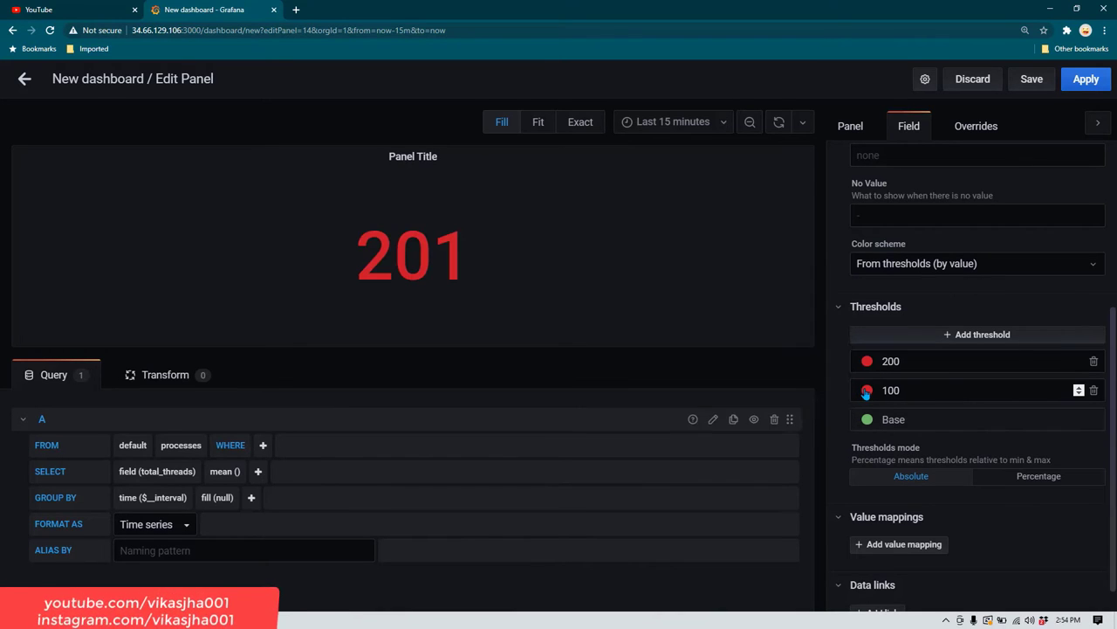
pyautogui.click(867, 390)
pyautogui.click(705, 376)
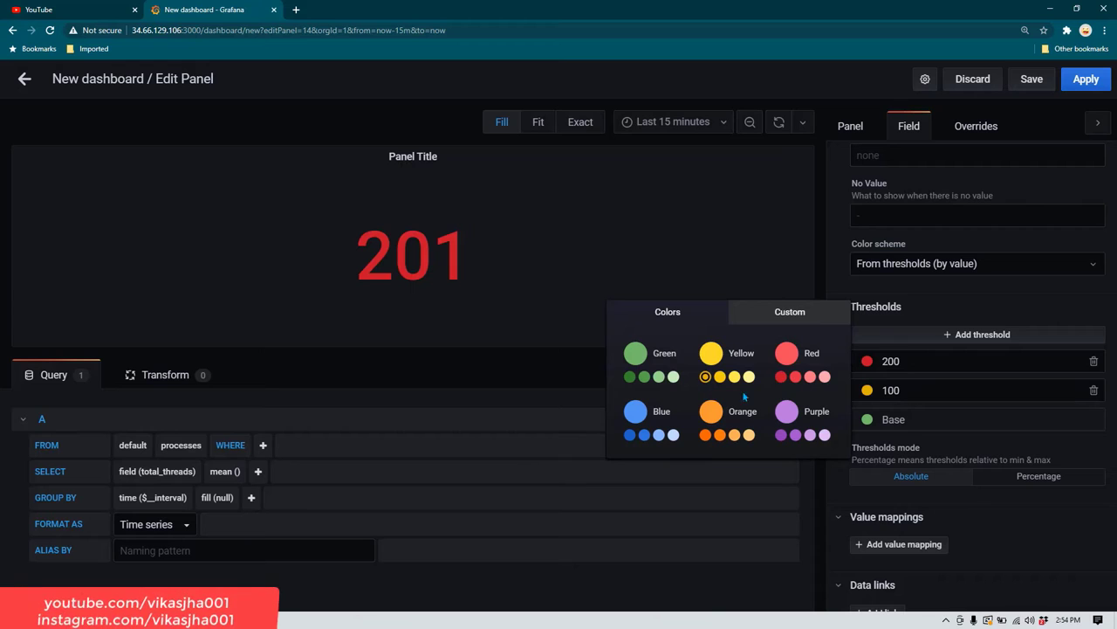
# - Set the red threshold to 300 and apply the panel changes to the dashboard
pyautogui.click(924, 362)
pyautogui.hotkey('ctrl', 'a')
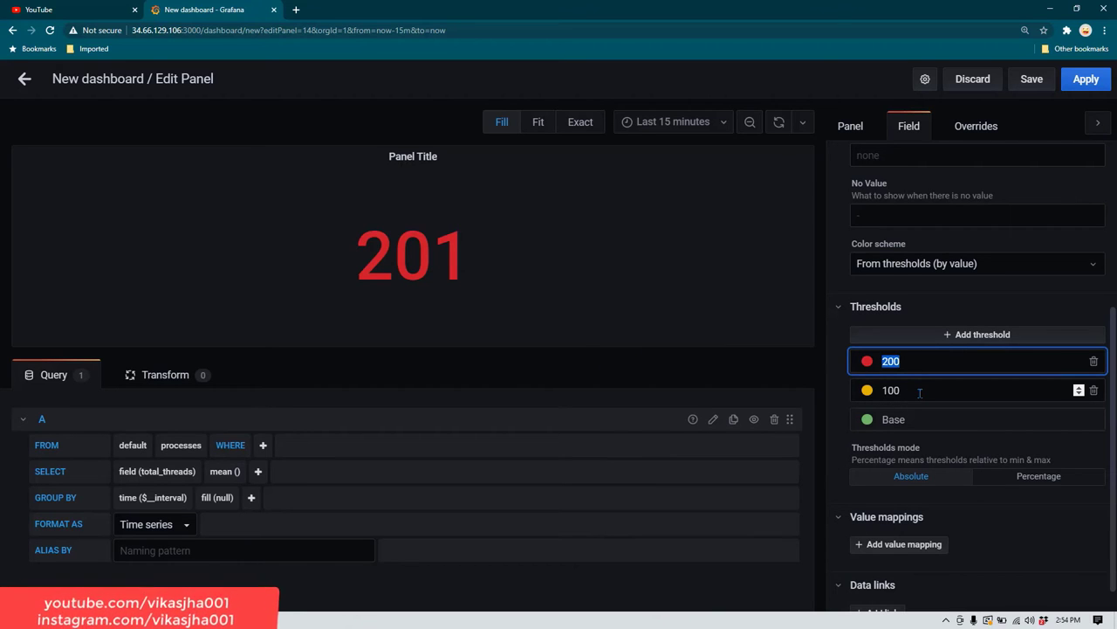
pyautogui.write('300')
pyautogui.click(921, 392)
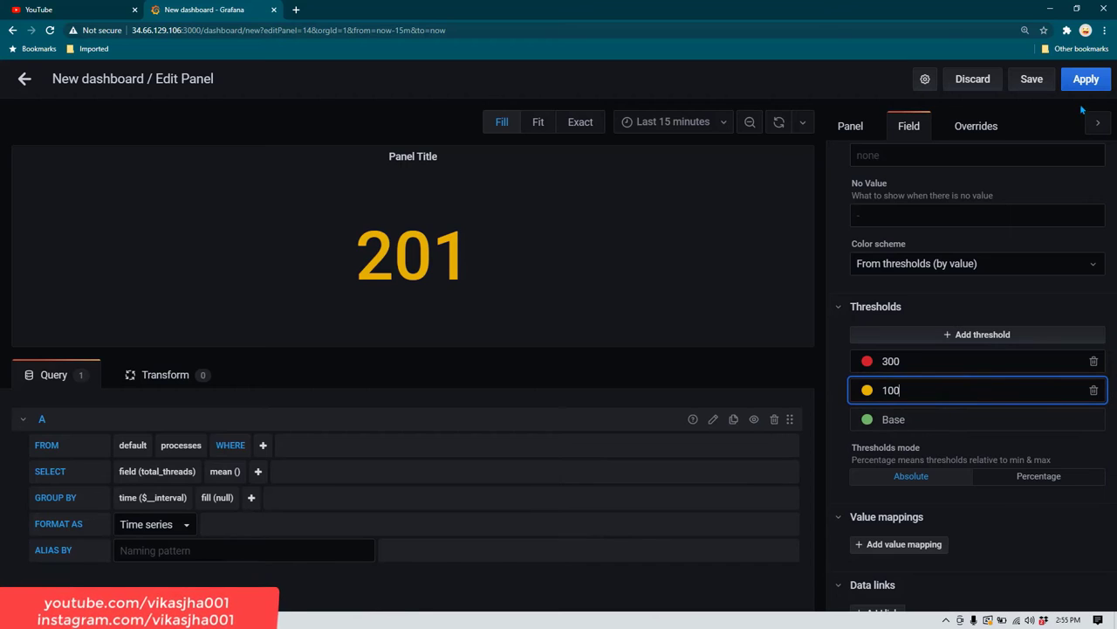
pyautogui.click(1086, 79)
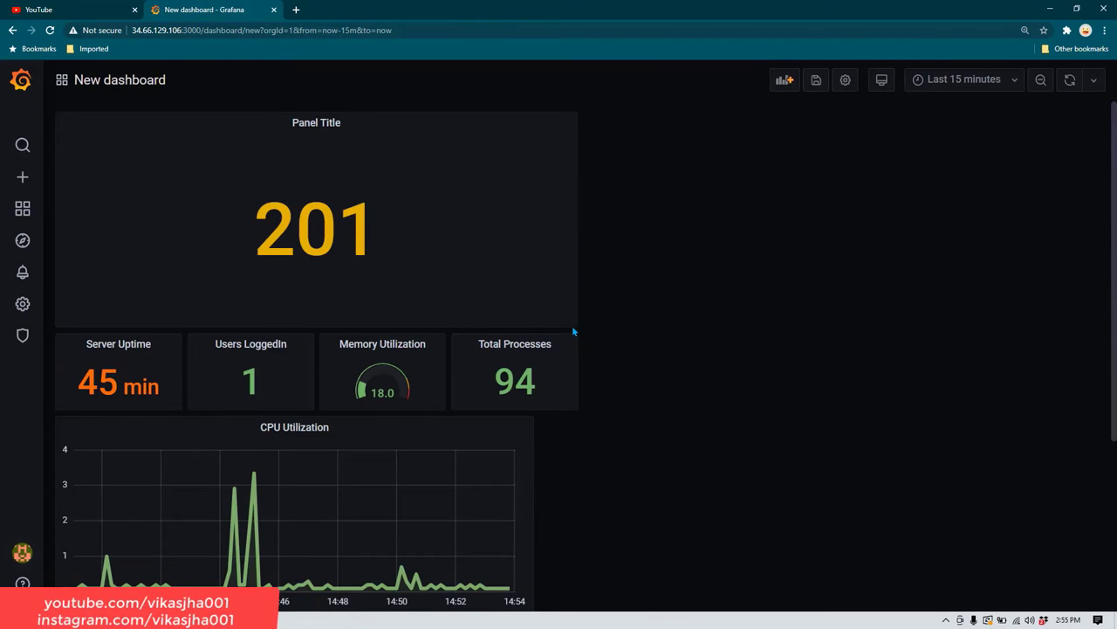
# - Shrink the new thread-count panel to the size of the other stat panels and place it beside Total Processes
pyautogui.moveTo(572, 325); pyautogui.dragTo(153, 211)
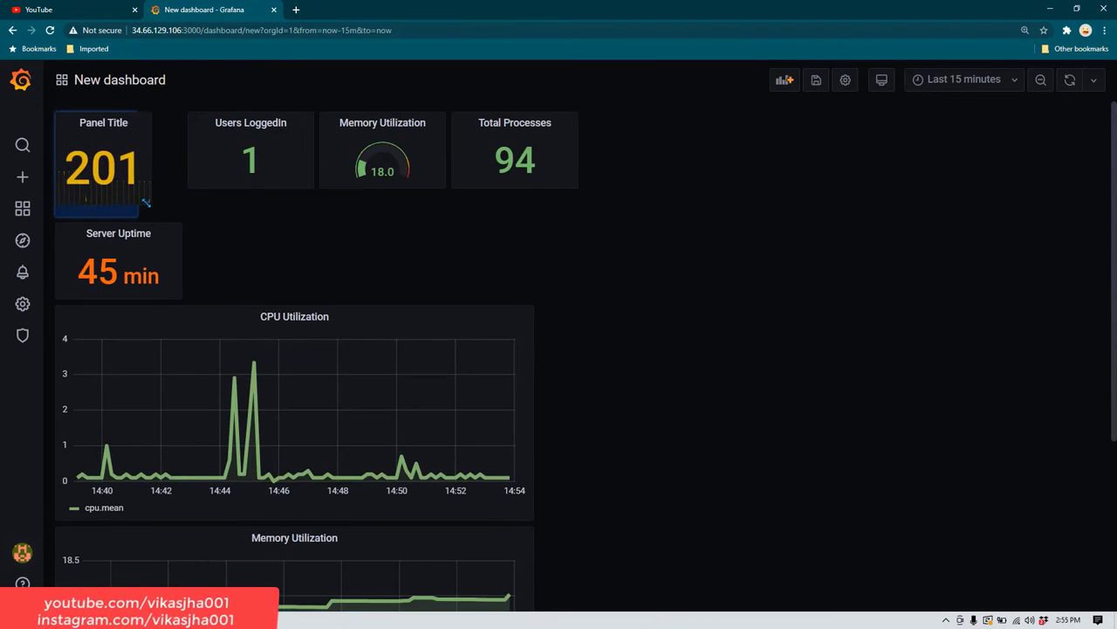
pyautogui.moveTo(107, 120); pyautogui.dragTo(703, 184)
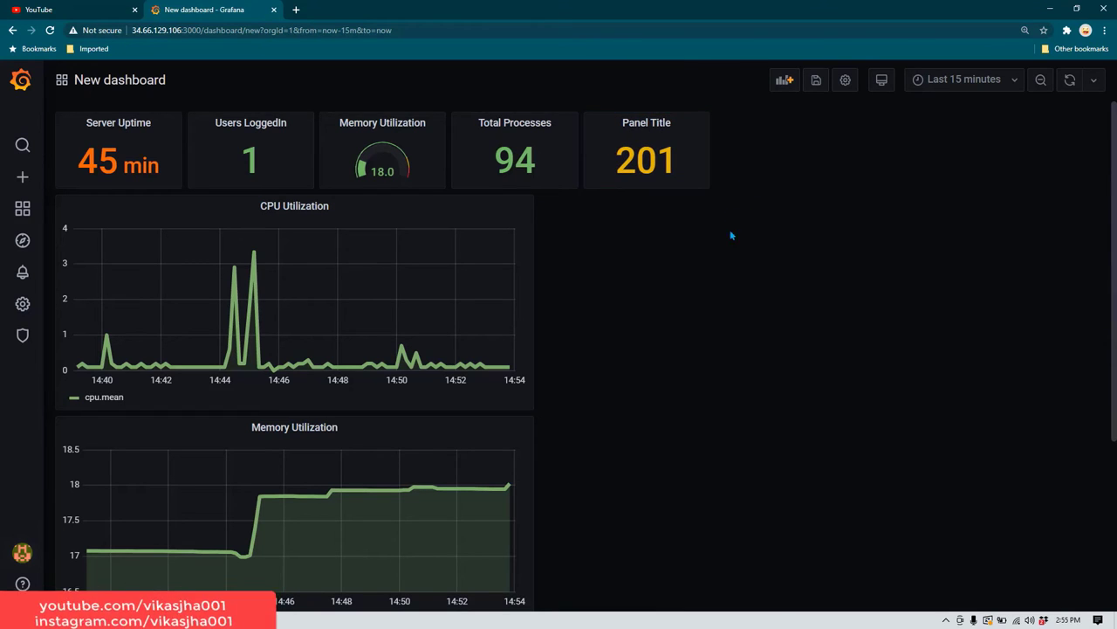
# - Rename the thread-count panel as Threads and apply the change
pyautogui.click(653, 123)
pyautogui.click(632, 165)
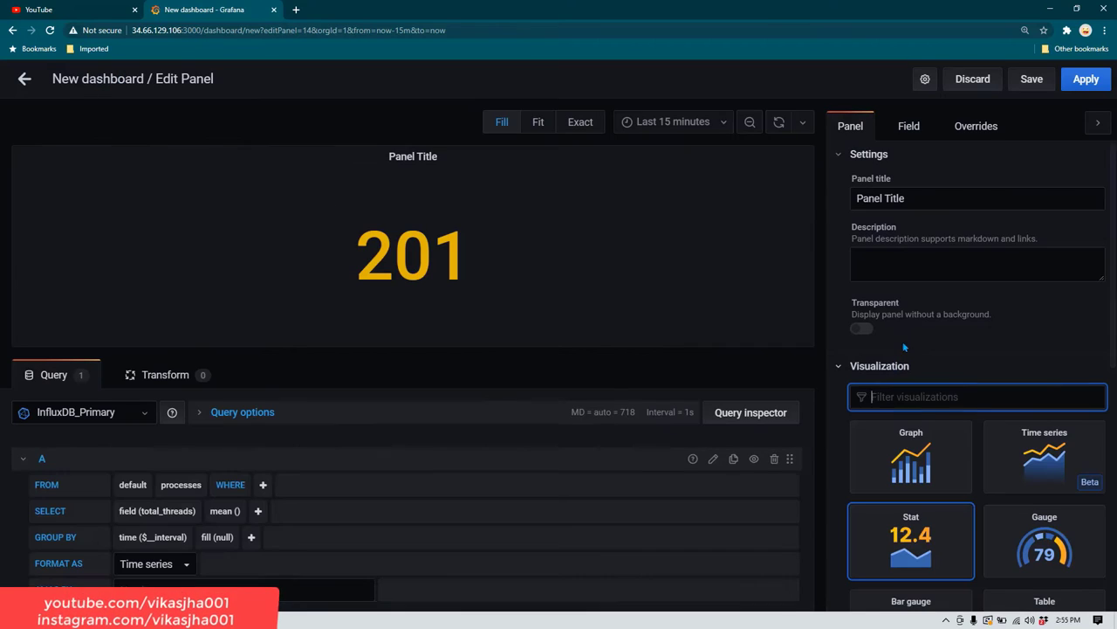
pyautogui.tripleClick(920, 197)
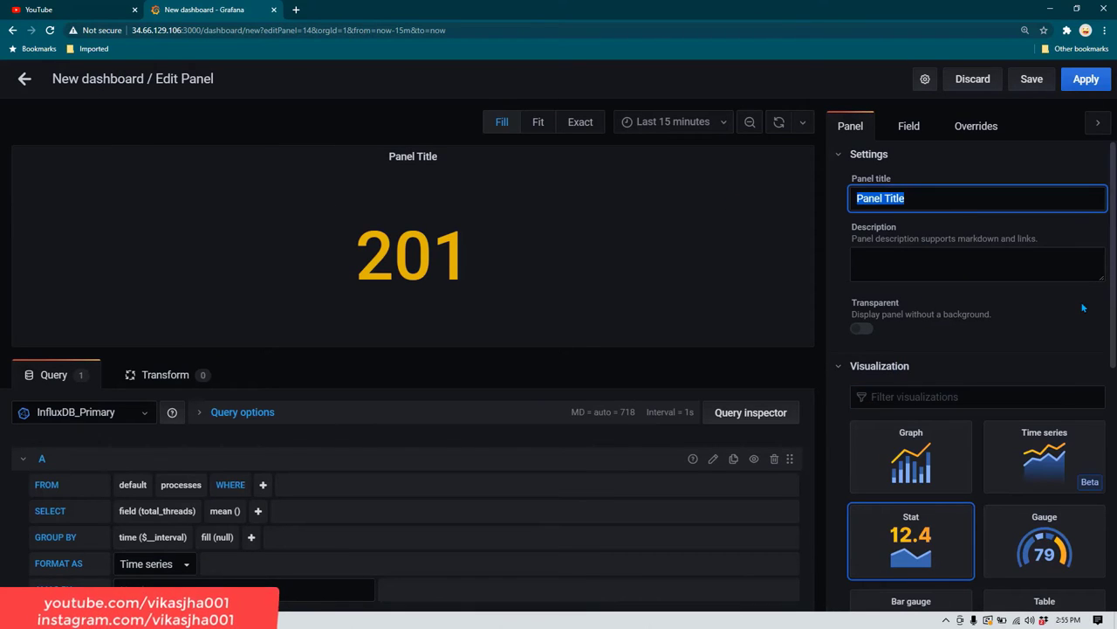
pyautogui.write('Total Tghread')
pyautogui.hotkey('ctrl', 'a')
pyautogui.press('BackSpace')
pyautogui.click(1086, 78)
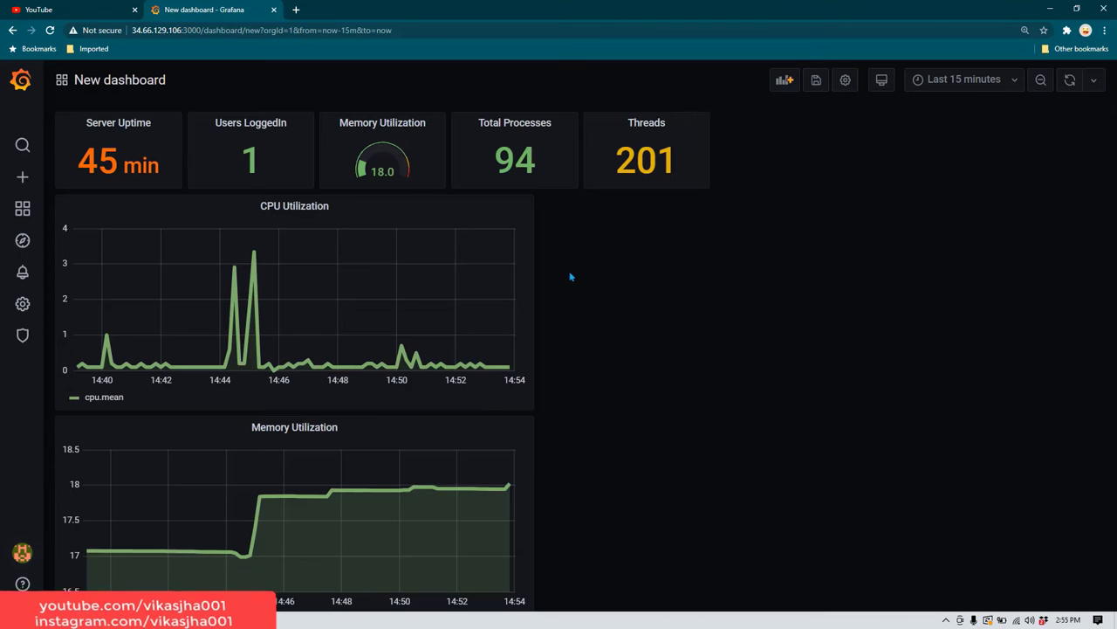
# - Shorten the Total Processes panel's title to Processes and apply the change
pyautogui.click(555, 123)
pyautogui.click(536, 165)
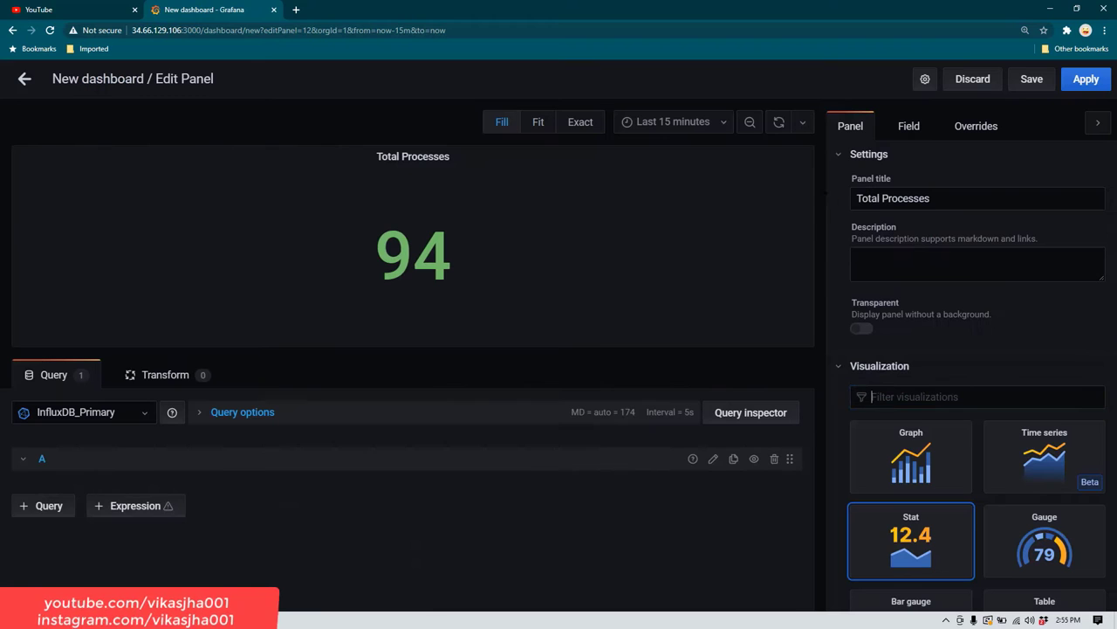
pyautogui.doubleClick(860, 198)
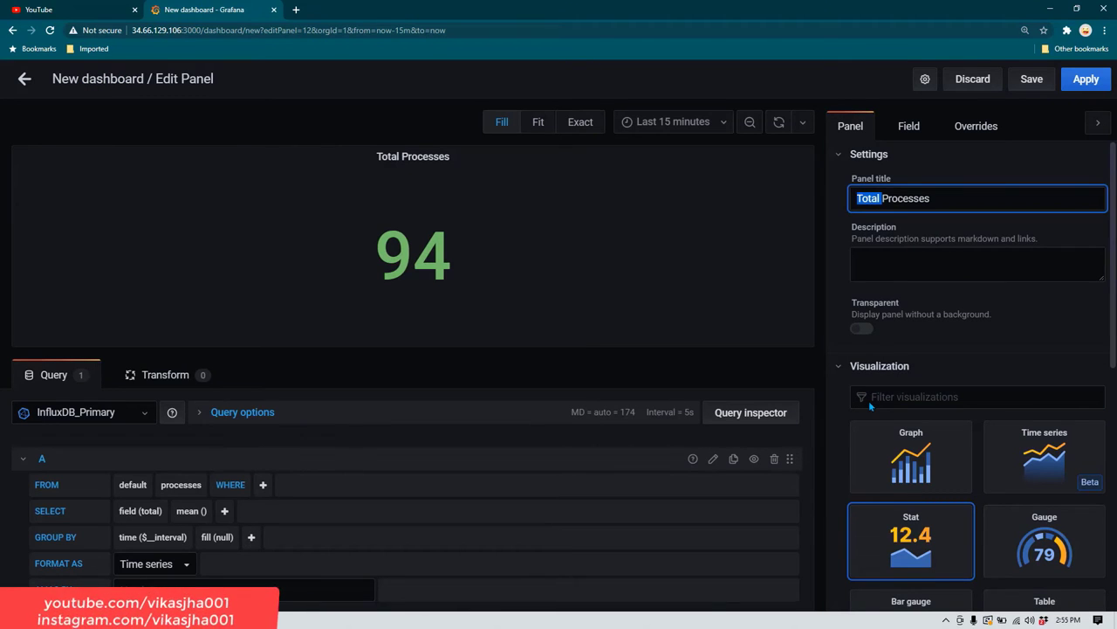
pyautogui.press('BackSpace')
pyautogui.click(1086, 79)
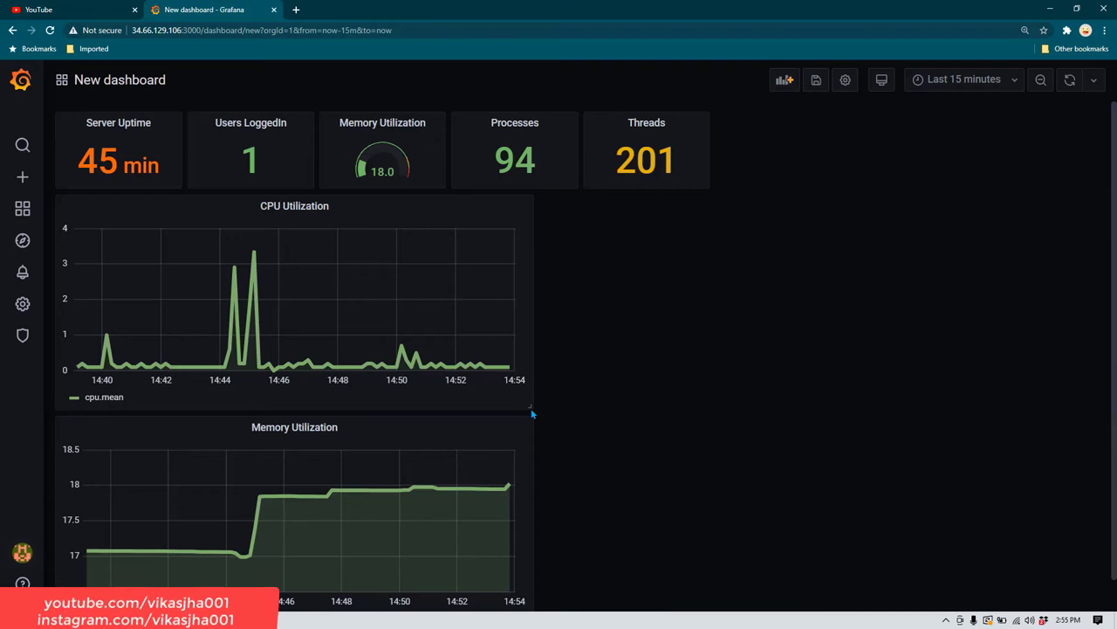
# - Shrink the CPU Utilization and Memory Utilization graphs and arrange them side by side beneath the row of stat panels
pyautogui.moveTo(532, 412); pyautogui.dragTo(402, 382)
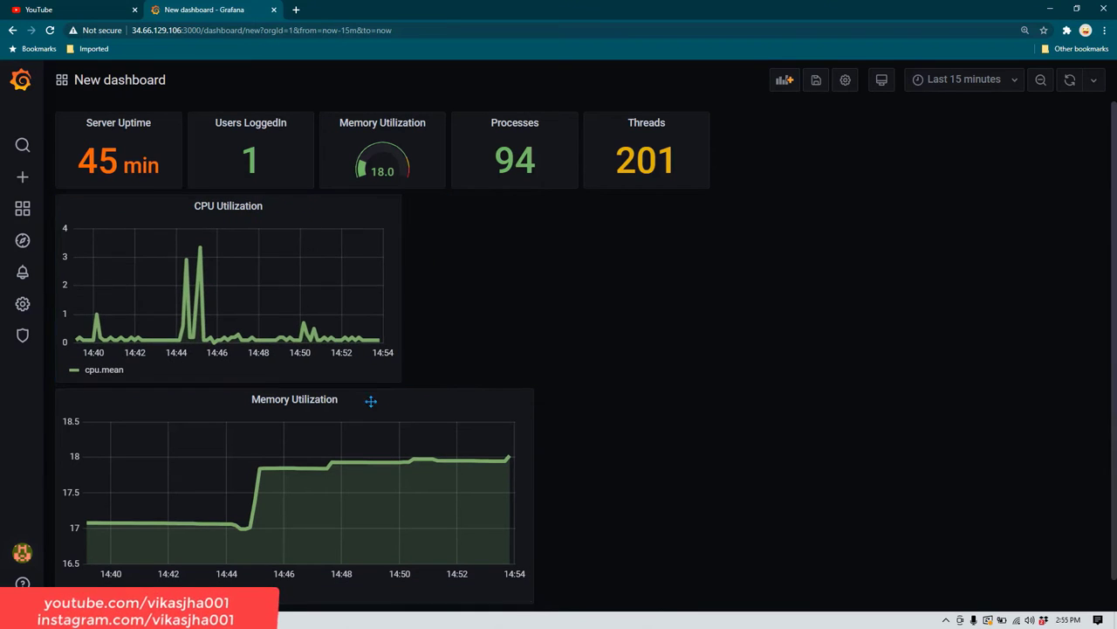
pyautogui.moveTo(291, 401); pyautogui.dragTo(650, 229)
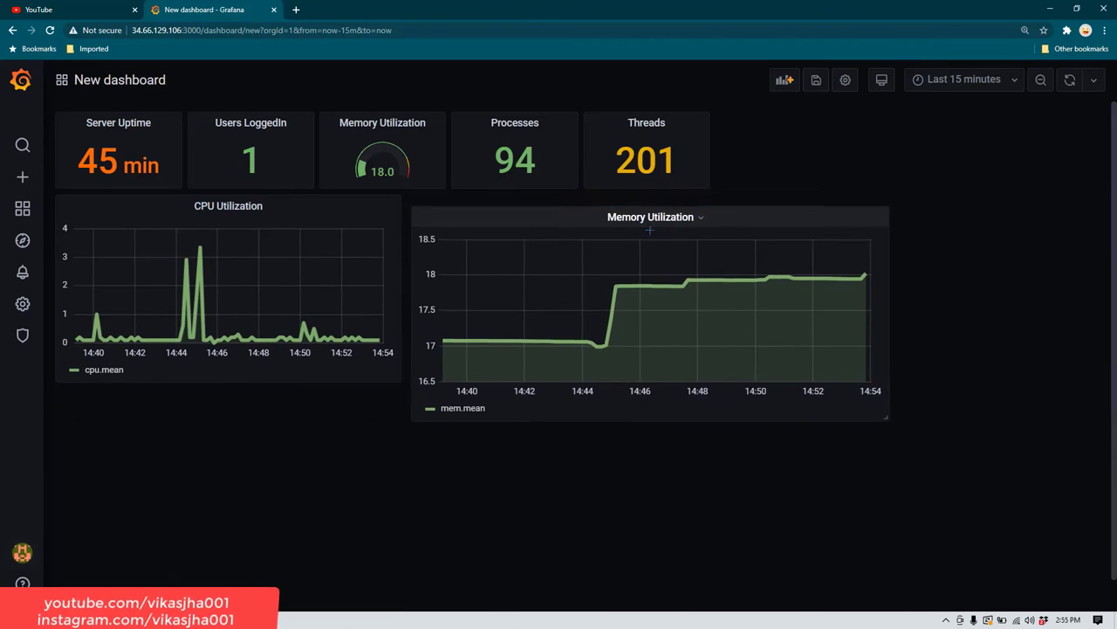
pyautogui.moveTo(881, 404); pyautogui.dragTo(737, 383)
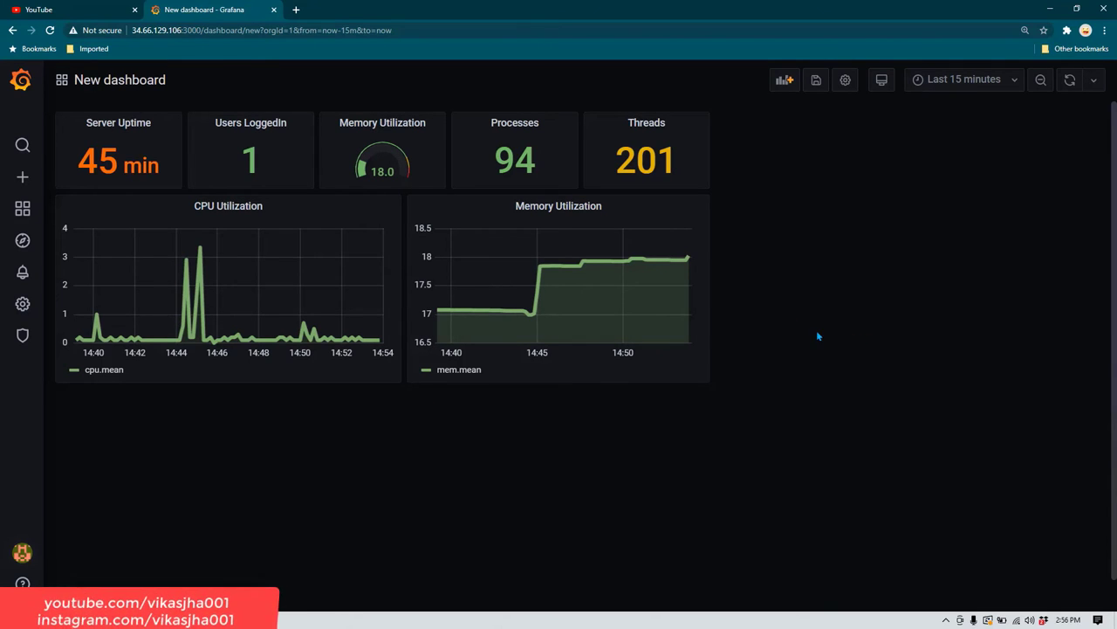
# - Add a new dashboard panel and set its visualization to Bar gauge
pyautogui.click(785, 79)
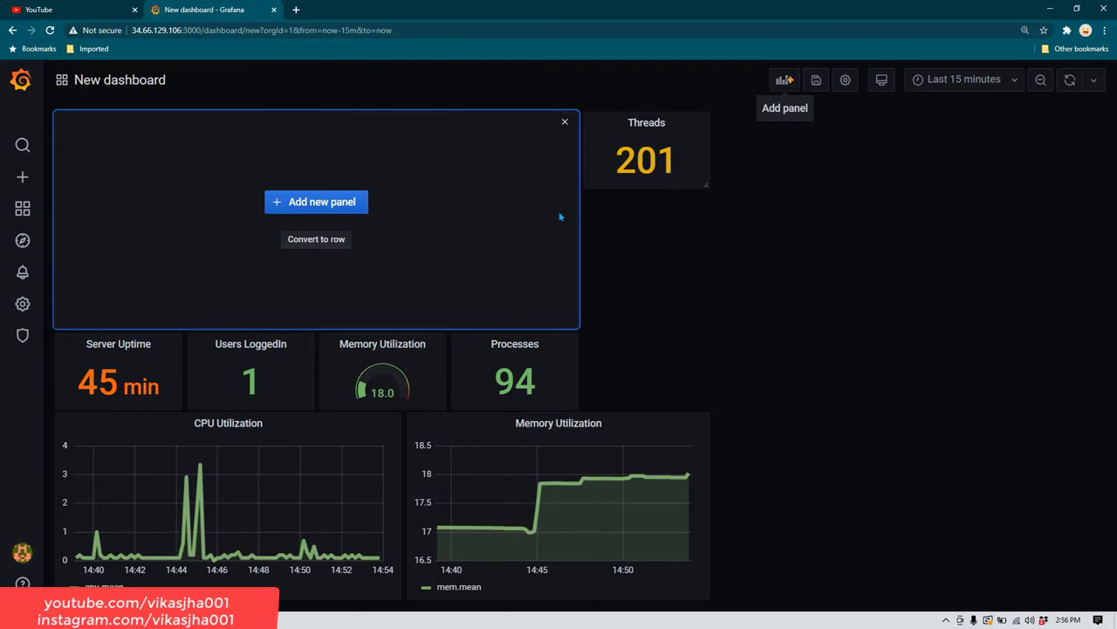
pyautogui.click(349, 210)
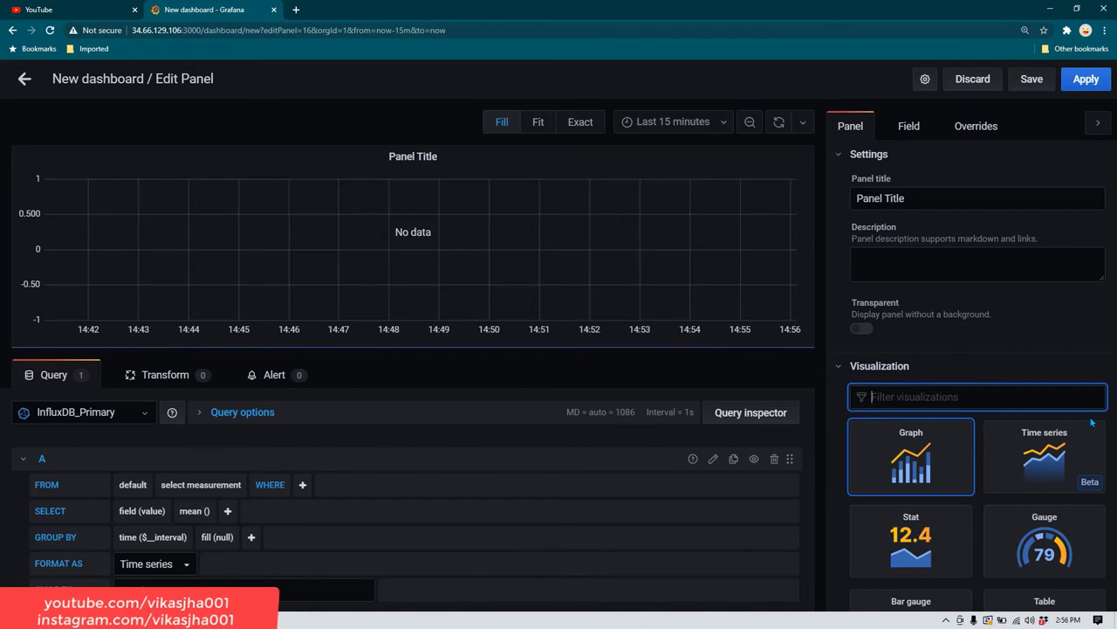
pyautogui.scroll(-3, 1007, 424)
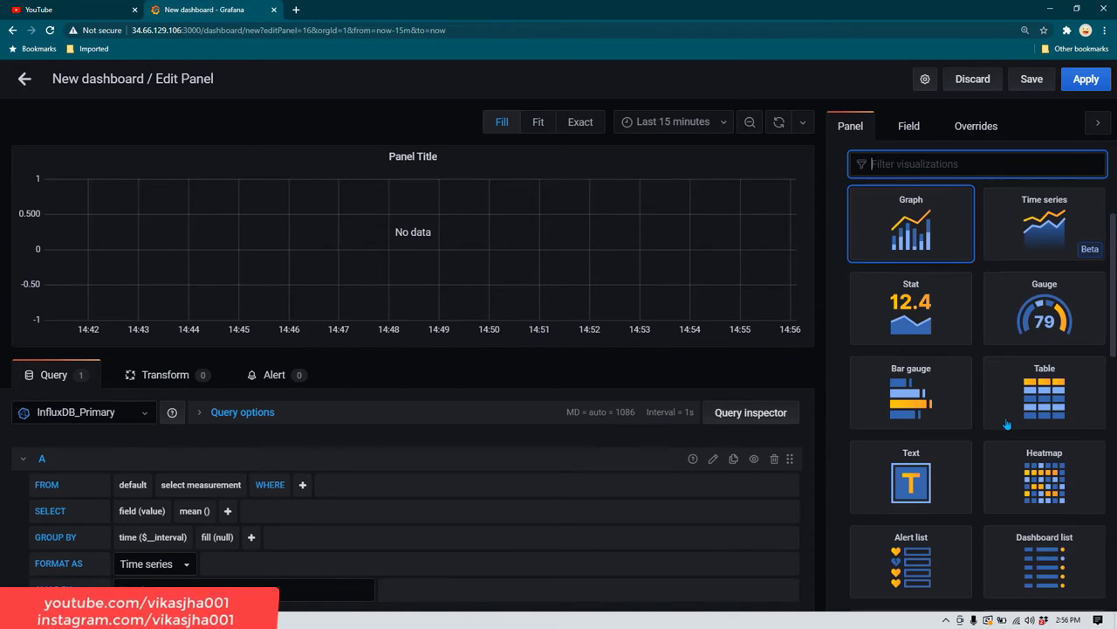
pyautogui.click(910, 401)
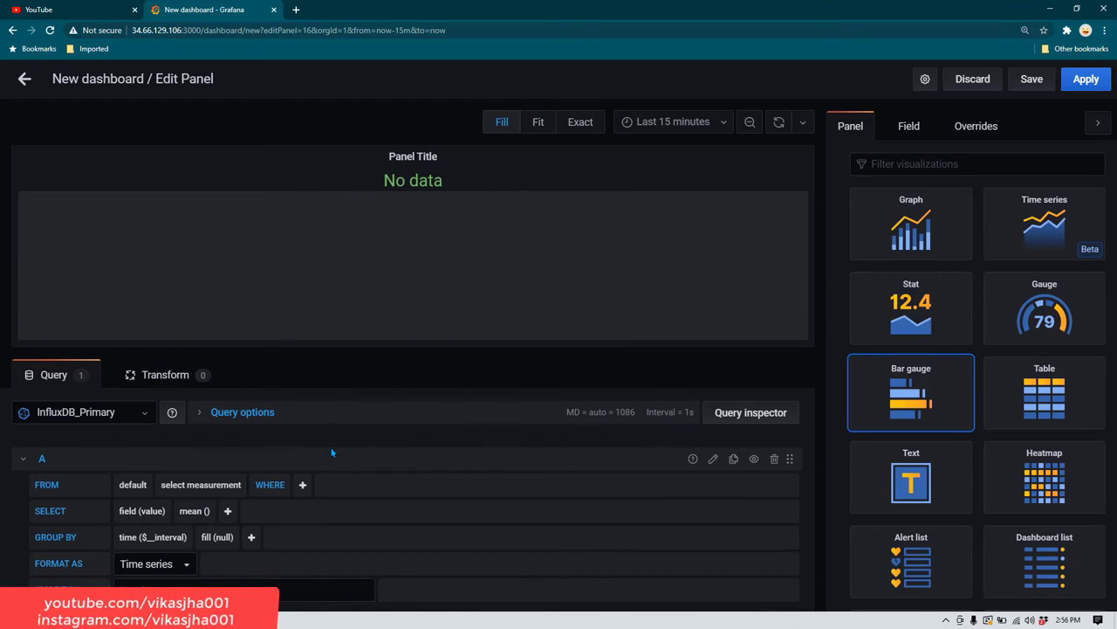
# - Query the used_percent field of the disk measurement in the bar gauge panel
pyautogui.scroll(-1, 331, 452)
pyautogui.click(212, 447)
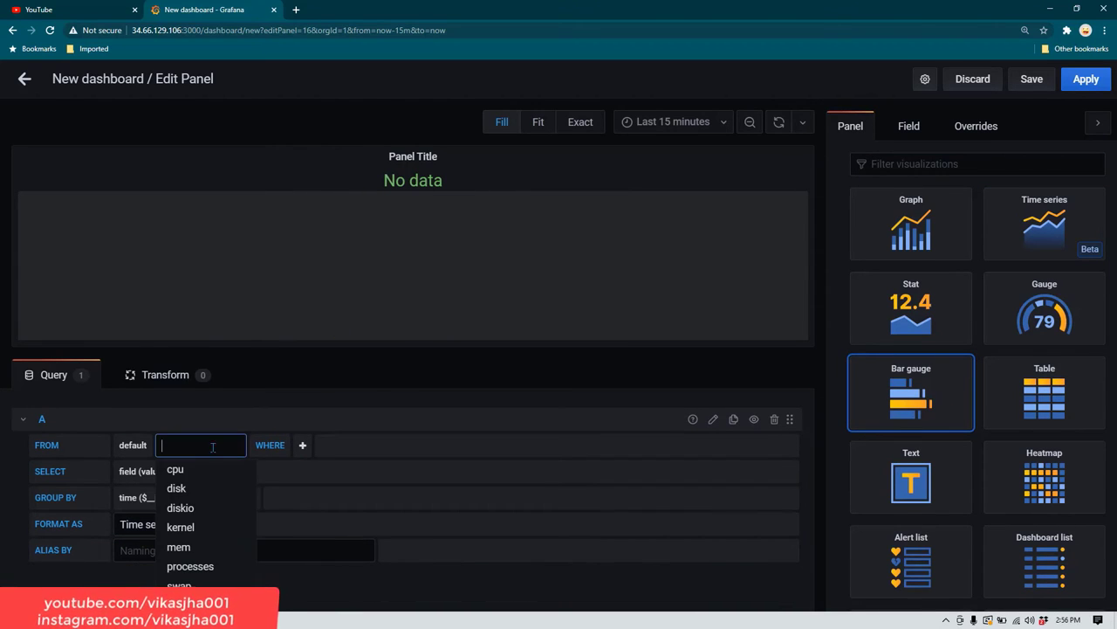
pyautogui.click(179, 488)
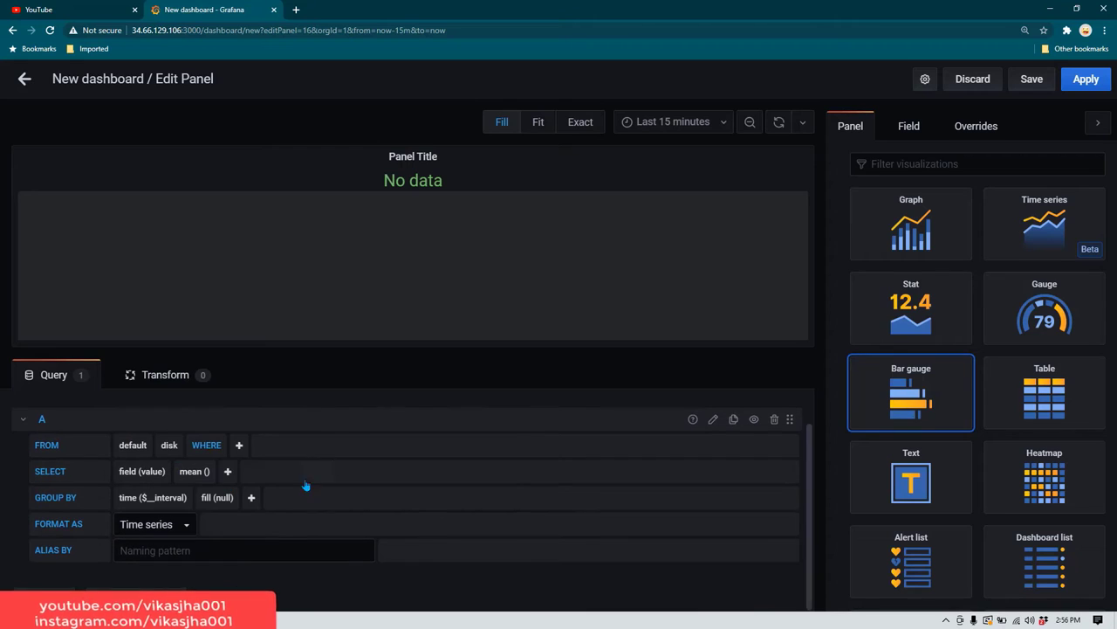
pyautogui.click(150, 472)
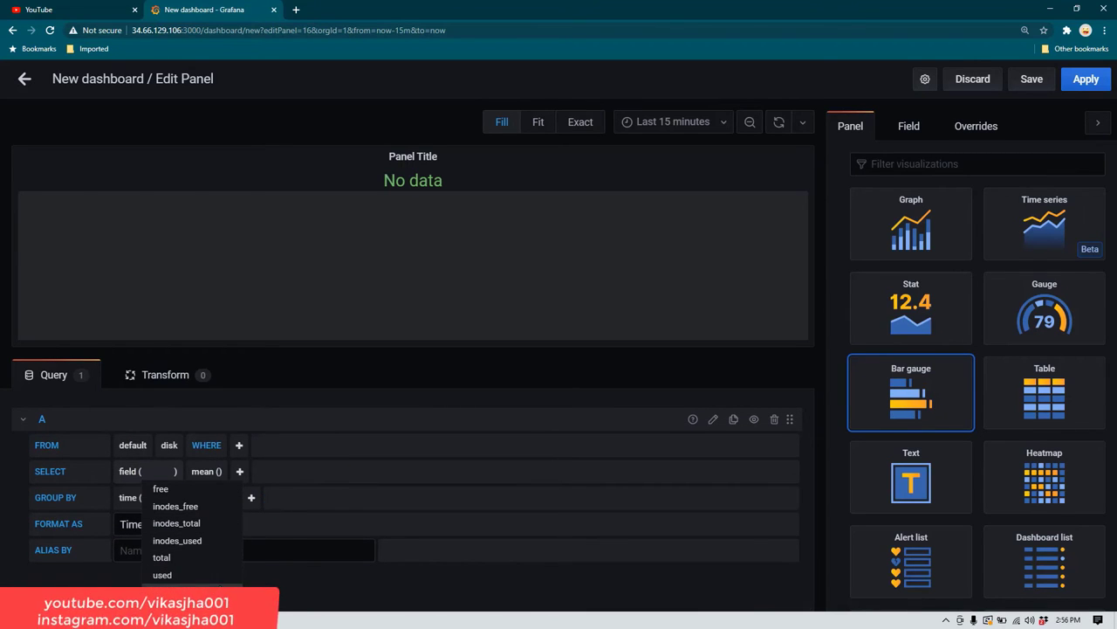
pyautogui.click(221, 592)
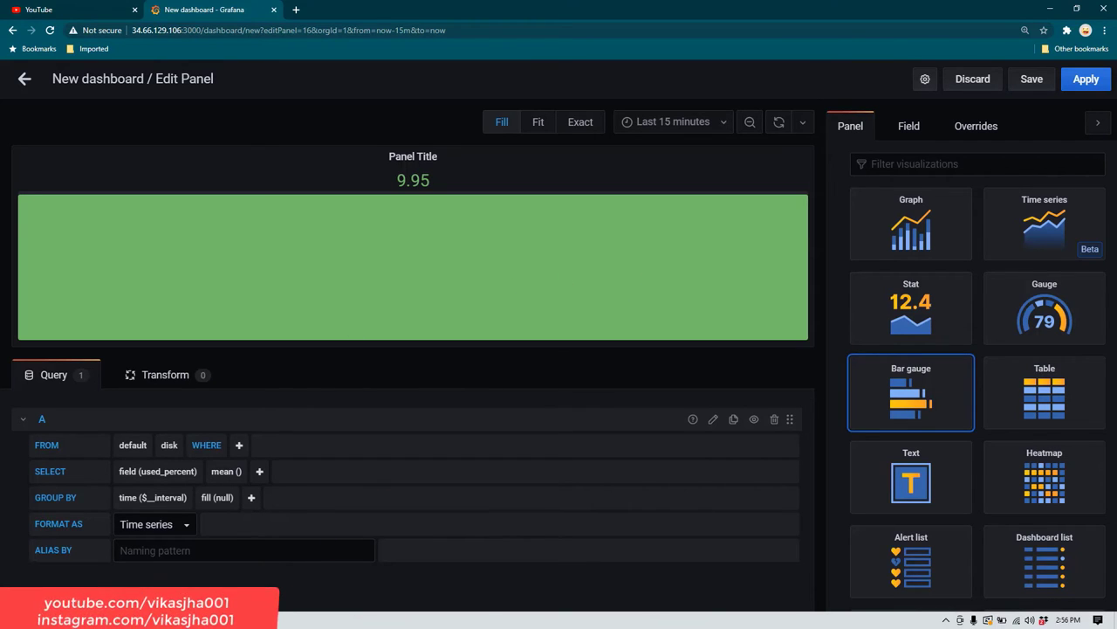
# - Switch to the PuTTY terminal, duplicate its session and close the original session
pyautogui.hotkey('alt', 'Tab')
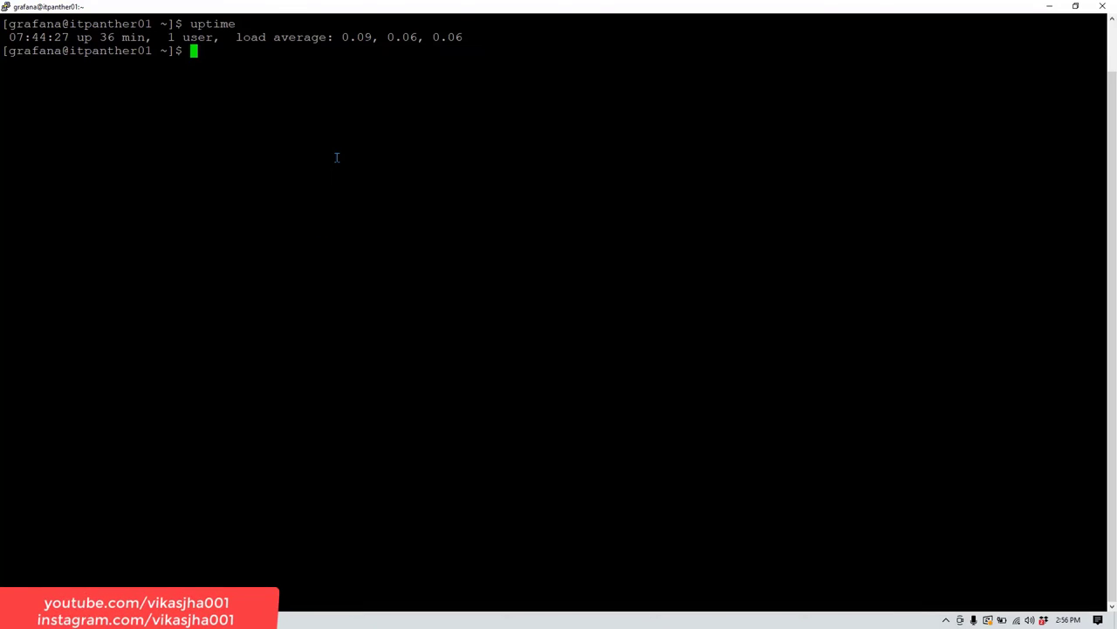
pyautogui.rightClick(318, 6)
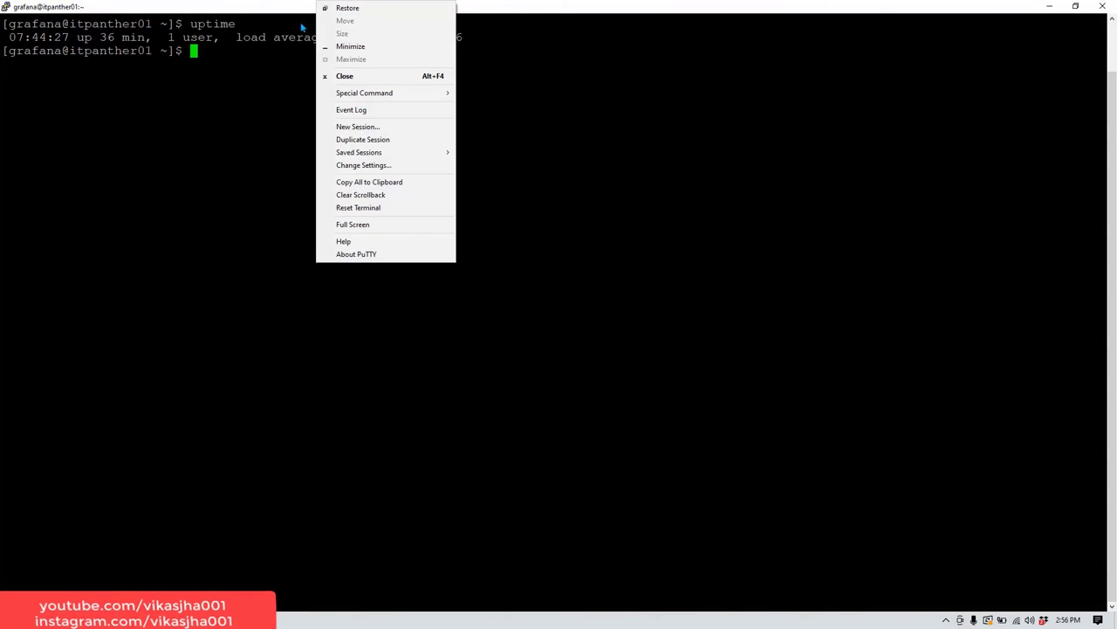
pyautogui.click(377, 139)
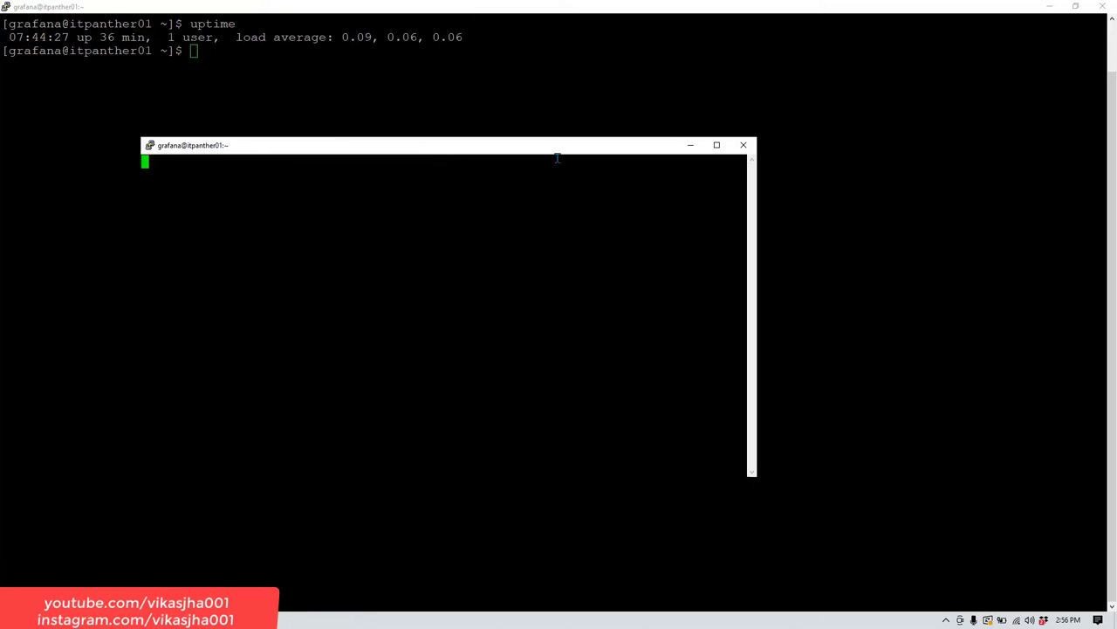
pyautogui.click(1102, 6)
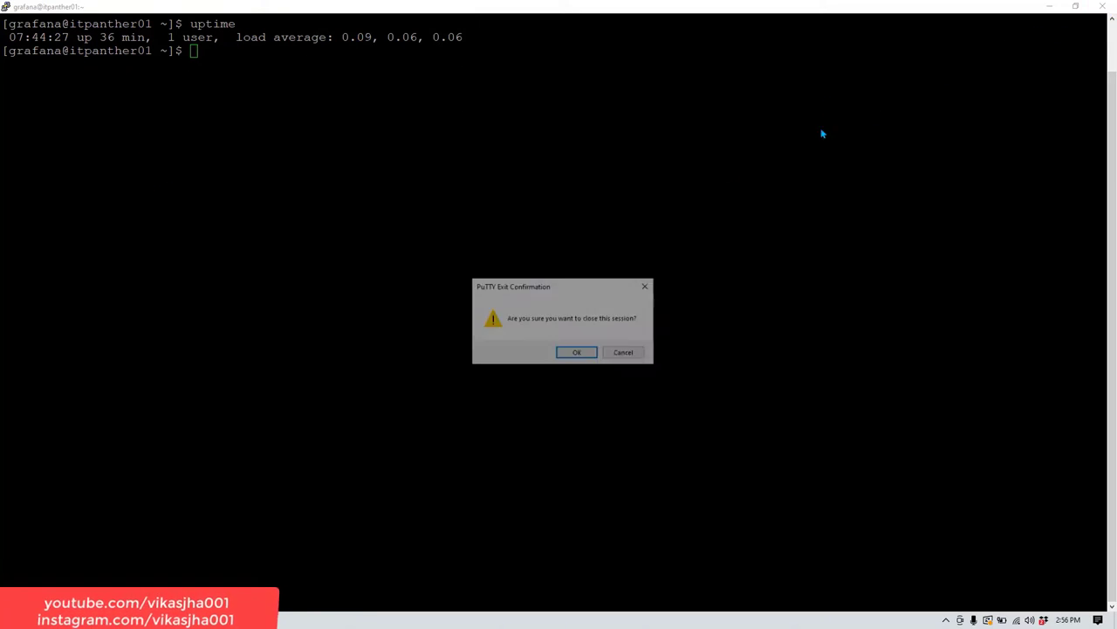
pyautogui.click(577, 352)
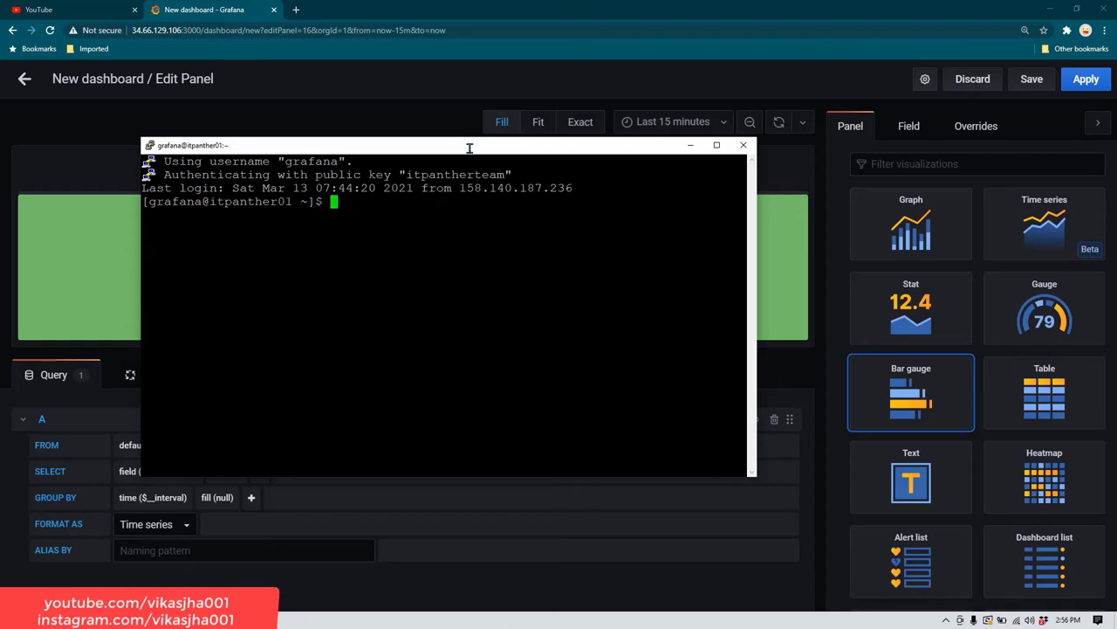
# - Maximize the new terminal window, clear it and list the server's disk usage with df -h
pyautogui.doubleClick(469, 148)
pyautogui.write('clear')
pyautogui.press('Return')
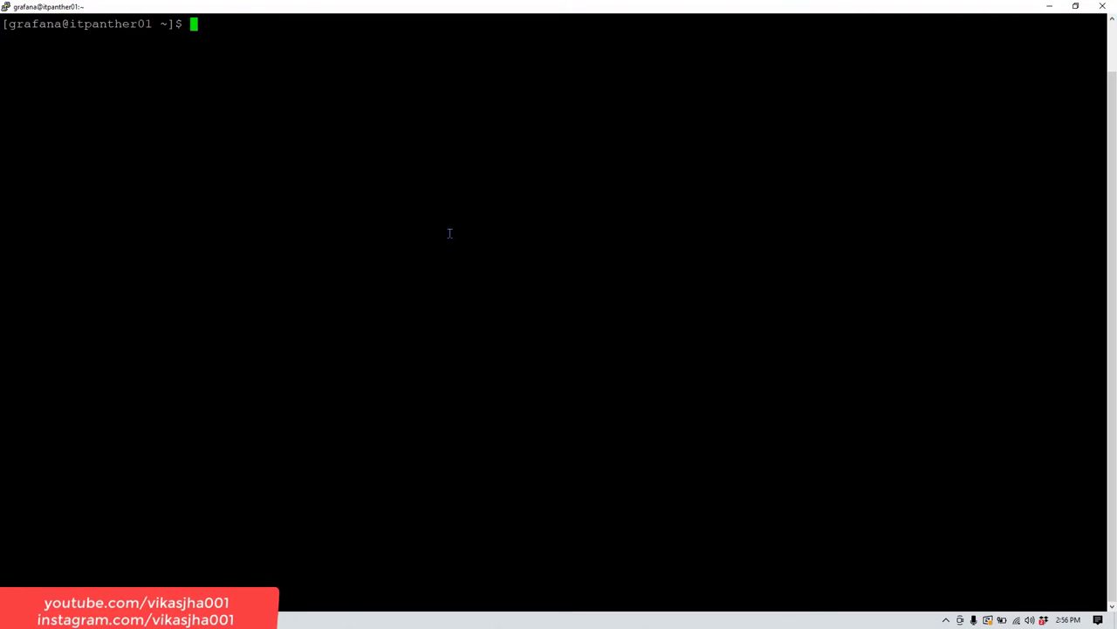
pyautogui.write('df -h')
pyautogui.press('Return')
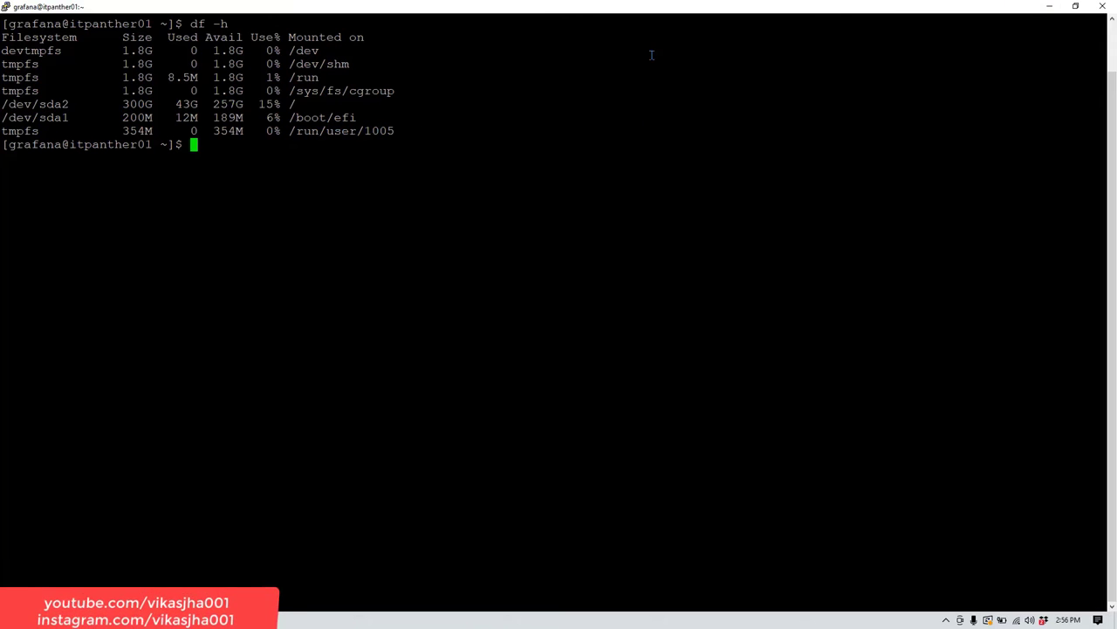
# - Return to Grafana and group the bar gauge's disk query by tag(path)
pyautogui.click(1049, 6)
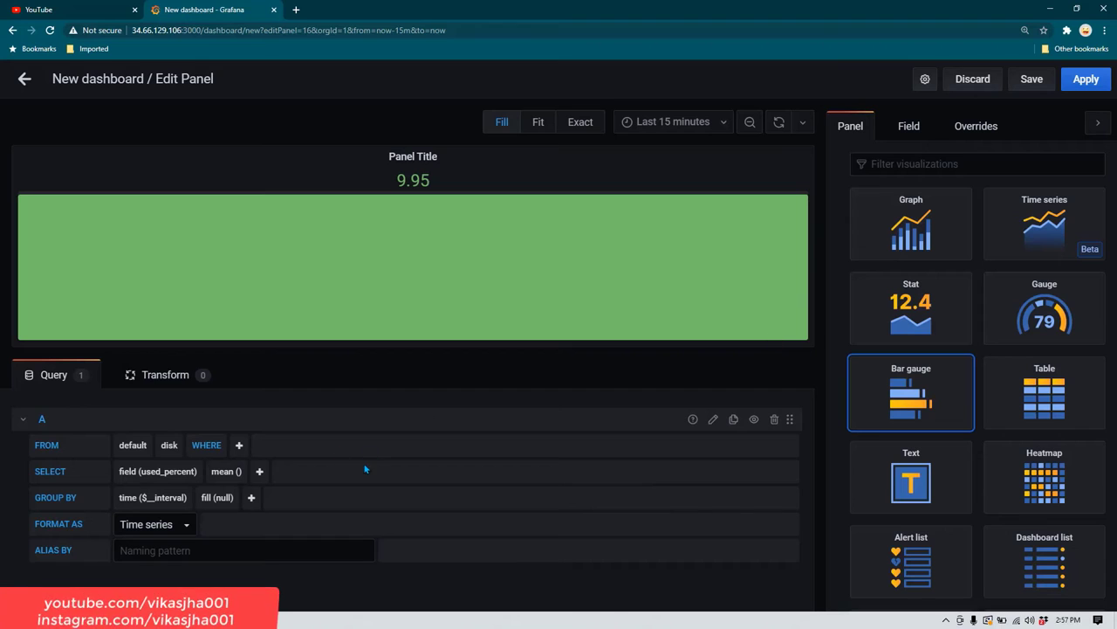
pyautogui.click(252, 499)
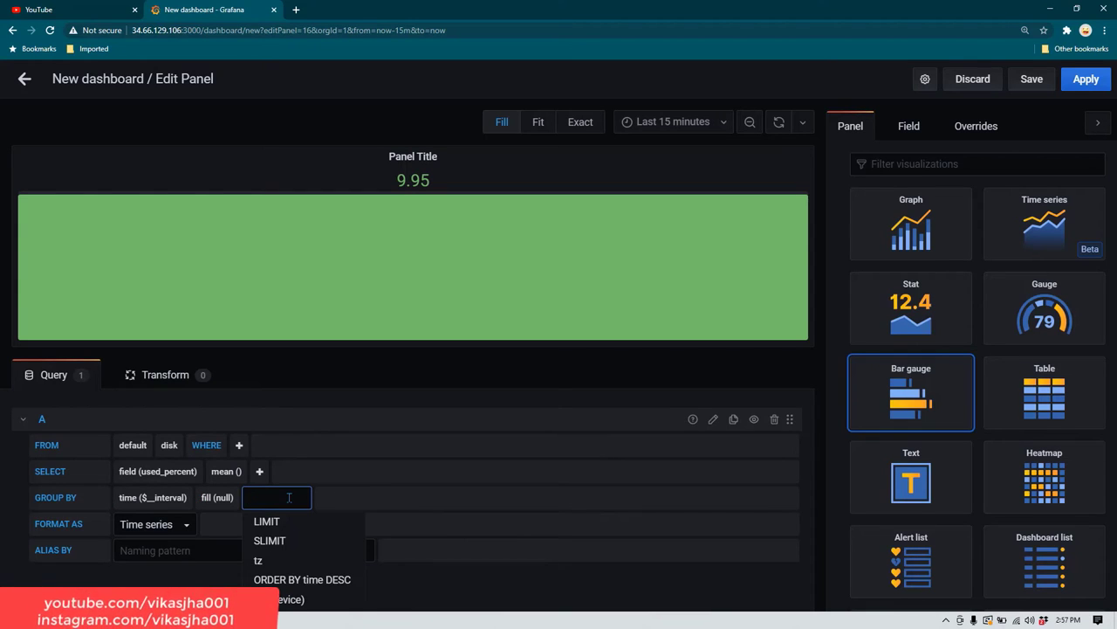
pyautogui.scroll(-2, 292, 488)
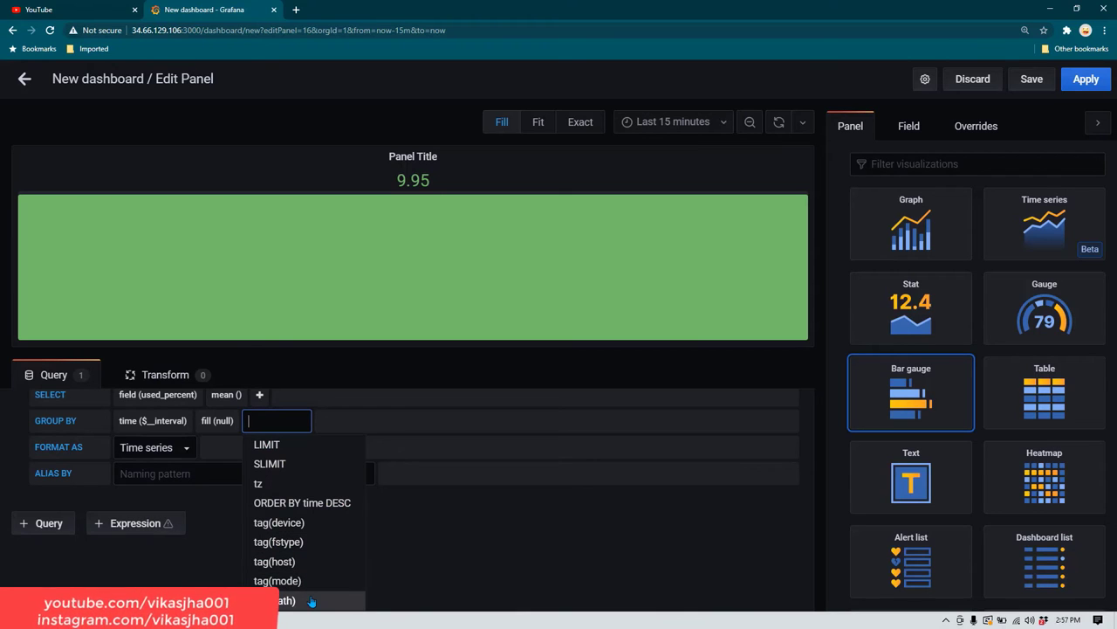
pyautogui.click(310, 601)
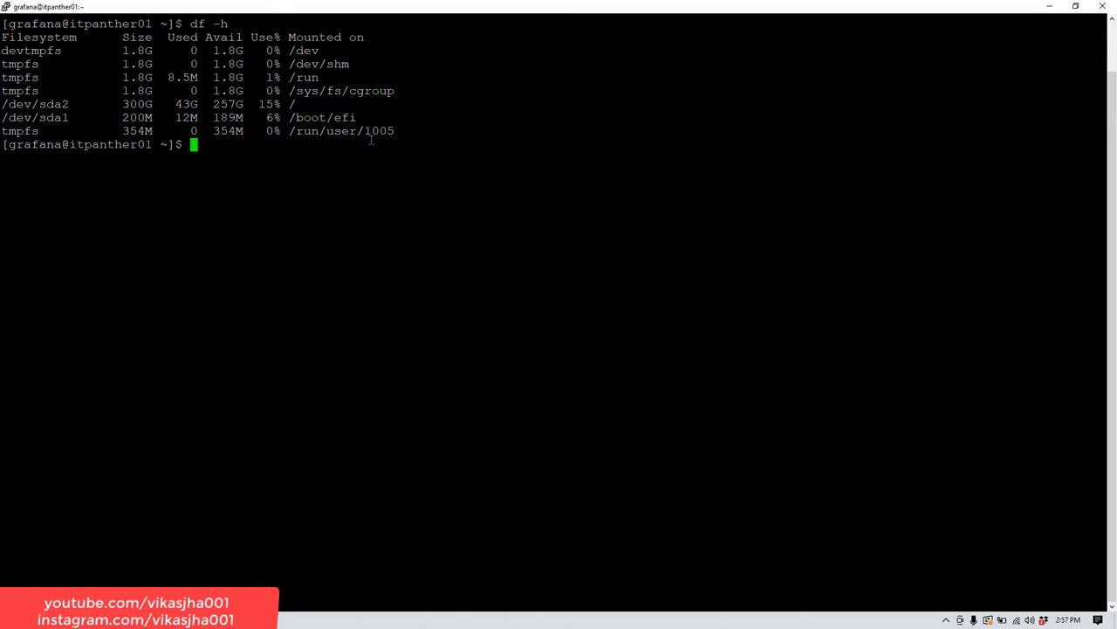
# - Compare the / and /boot/efi usage rows in the PuTTY terminal with the two bars in the Grafana panel
pyautogui.moveTo(371, 117); pyautogui.dragTo(2, 104)
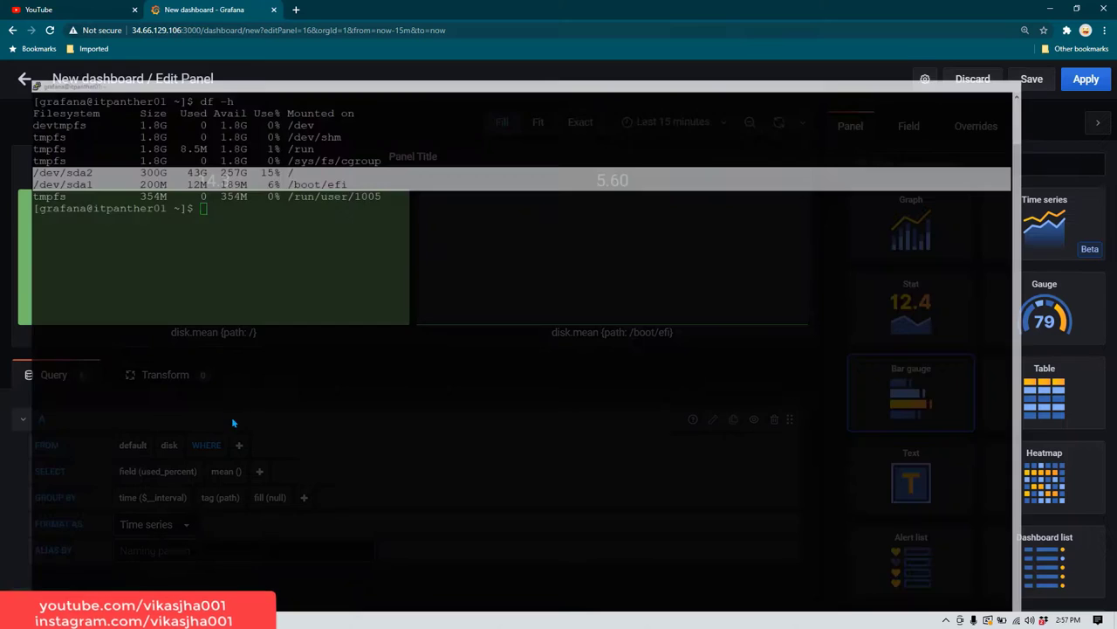
pyautogui.click(1051, 7)
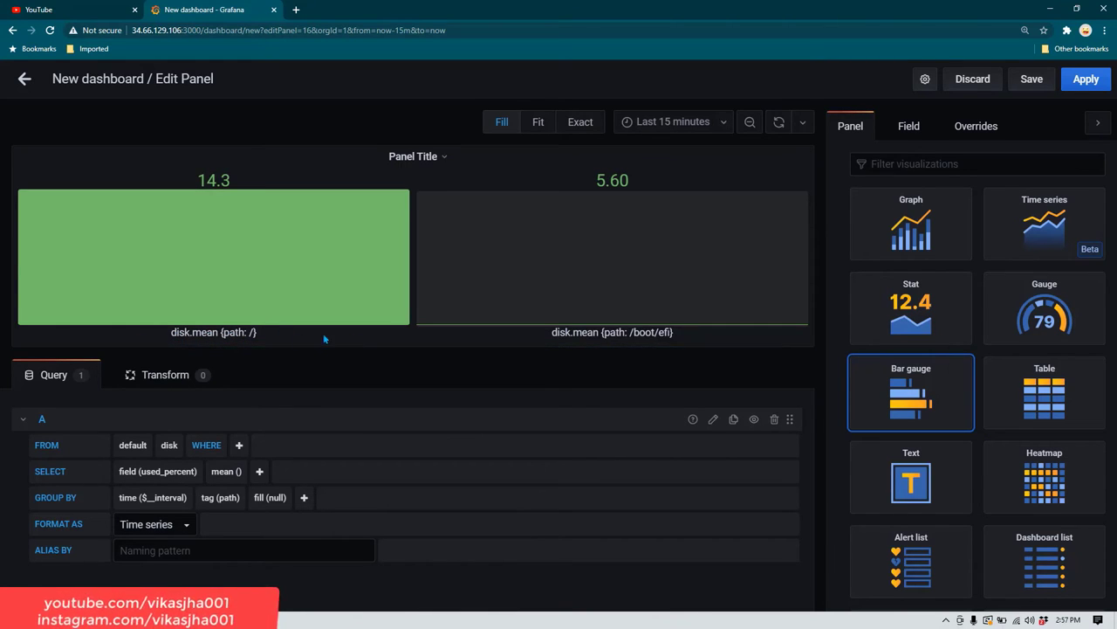
pyautogui.moveTo(179, 332); pyautogui.dragTo(275, 335)
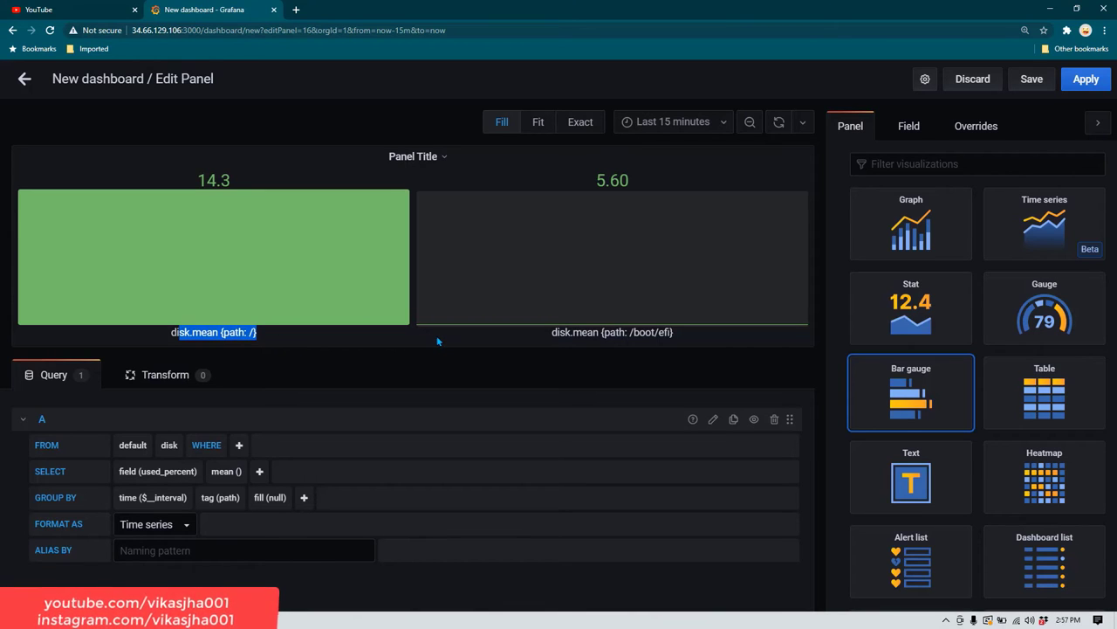
pyautogui.click(275, 334)
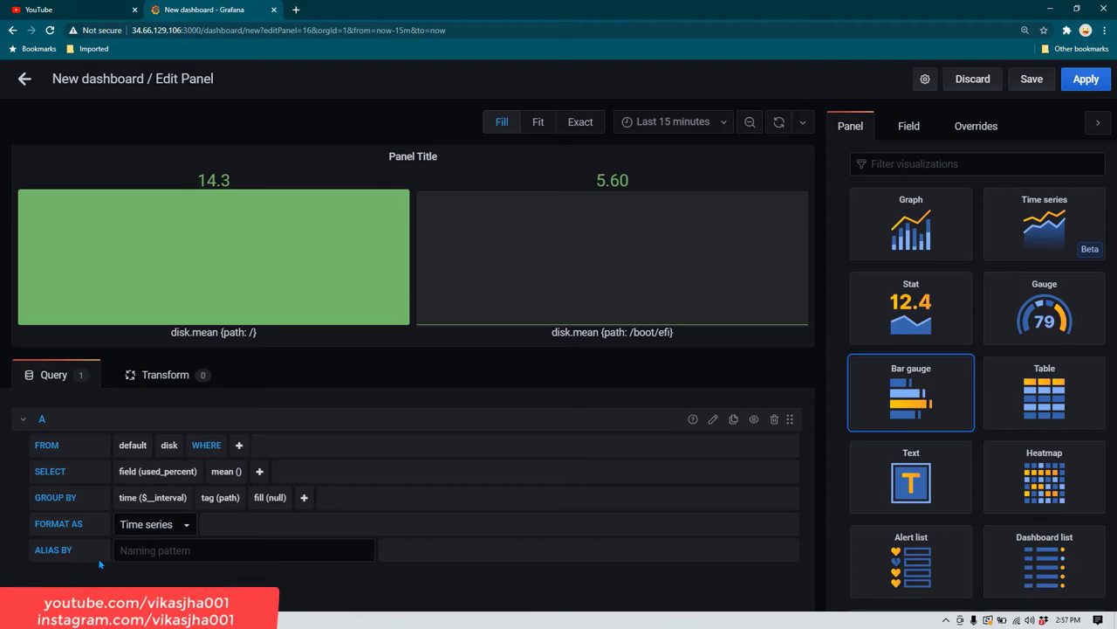
# - Set the disk query's alias to $tag_path and check the bar labels
pyautogui.click(127, 552)
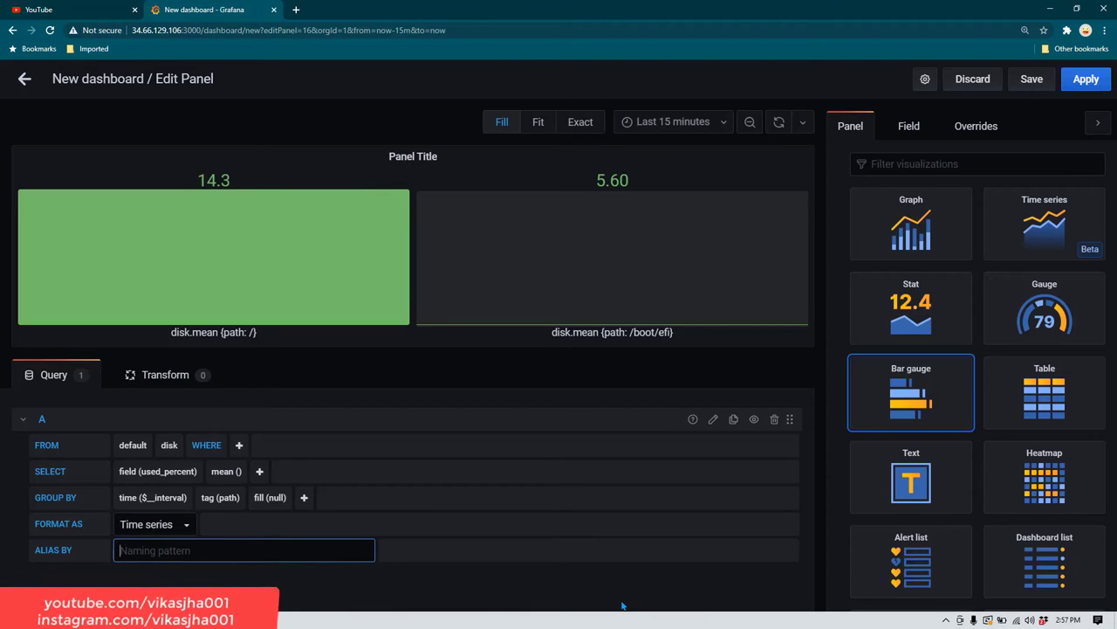
pyautogui.write('$tag_path')
pyautogui.click(500, 572)
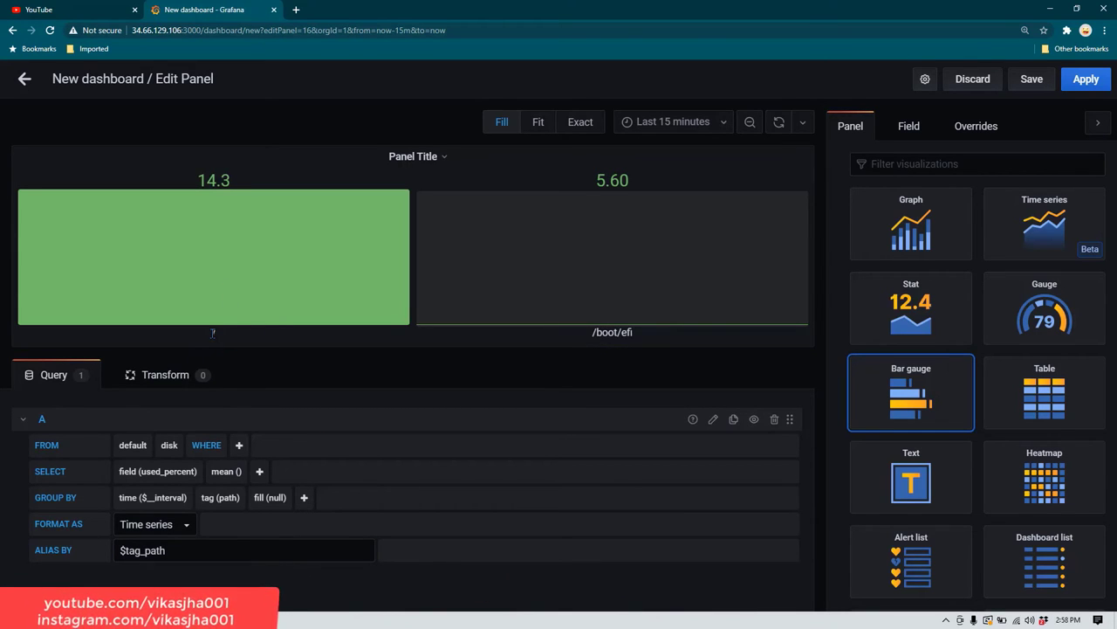
pyautogui.moveTo(586, 333); pyautogui.dragTo(650, 332)
pyautogui.click(676, 332)
# - Review the panel's field options, title the panel Disk Utilization and apply it to the dashboard
pyautogui.click(969, 376)
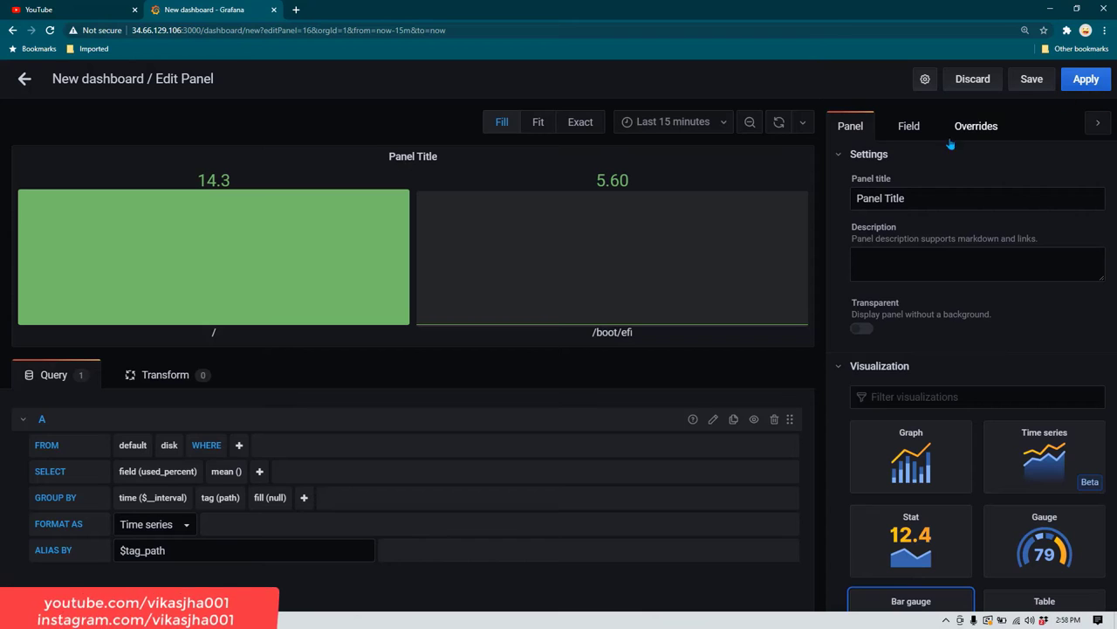
pyautogui.click(910, 125)
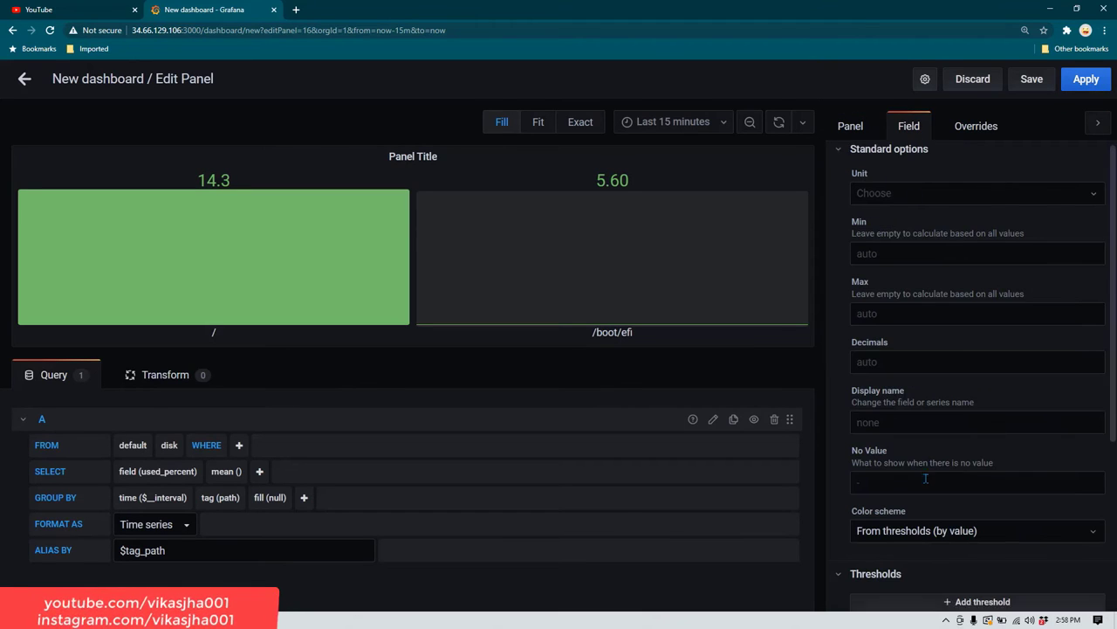
pyautogui.scroll(-5, 929, 454)
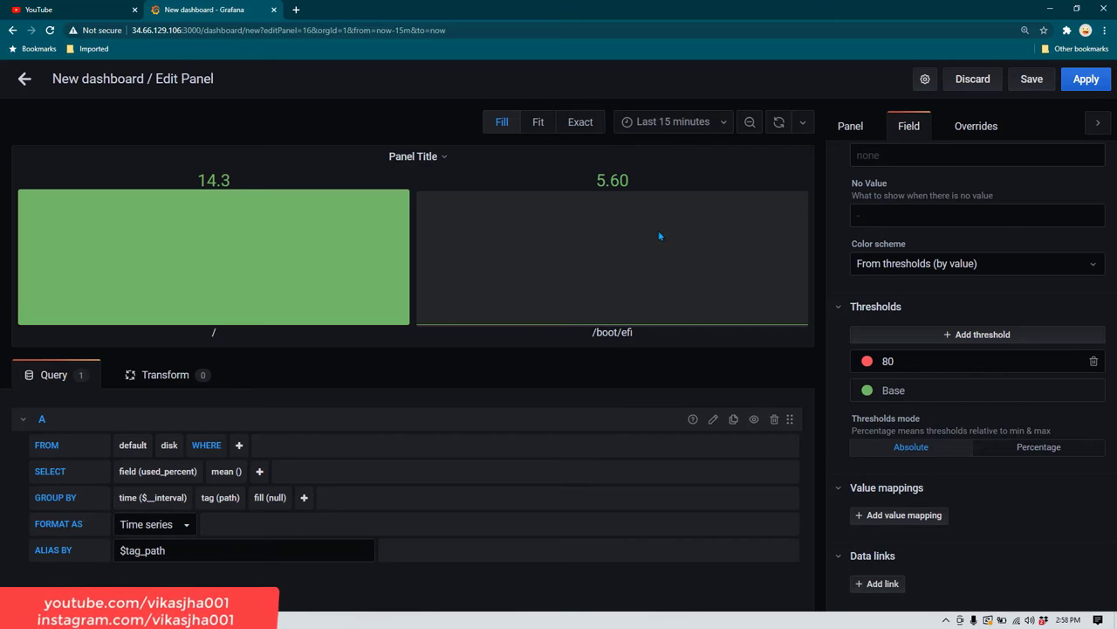
pyautogui.scroll(4, 967, 341)
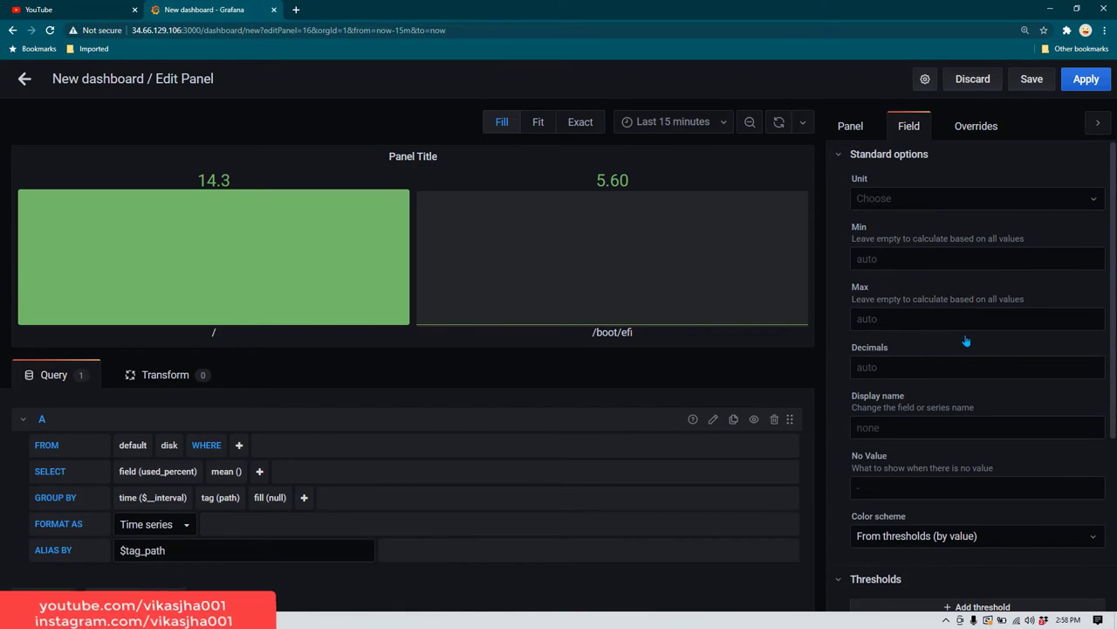
pyautogui.click(860, 129)
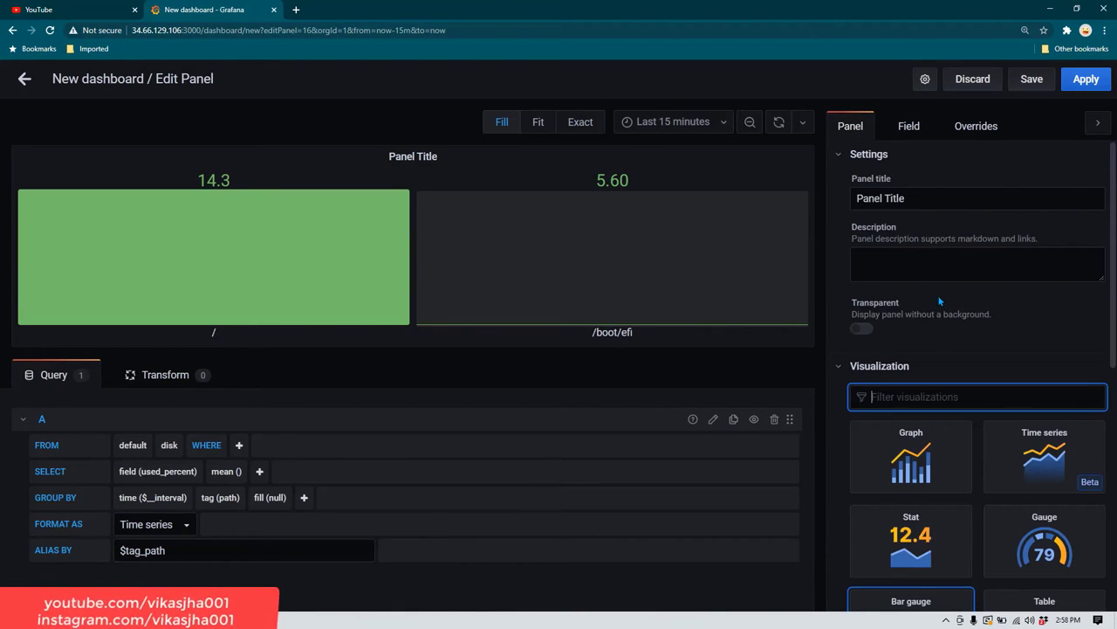
pyautogui.tripleClick(873, 199)
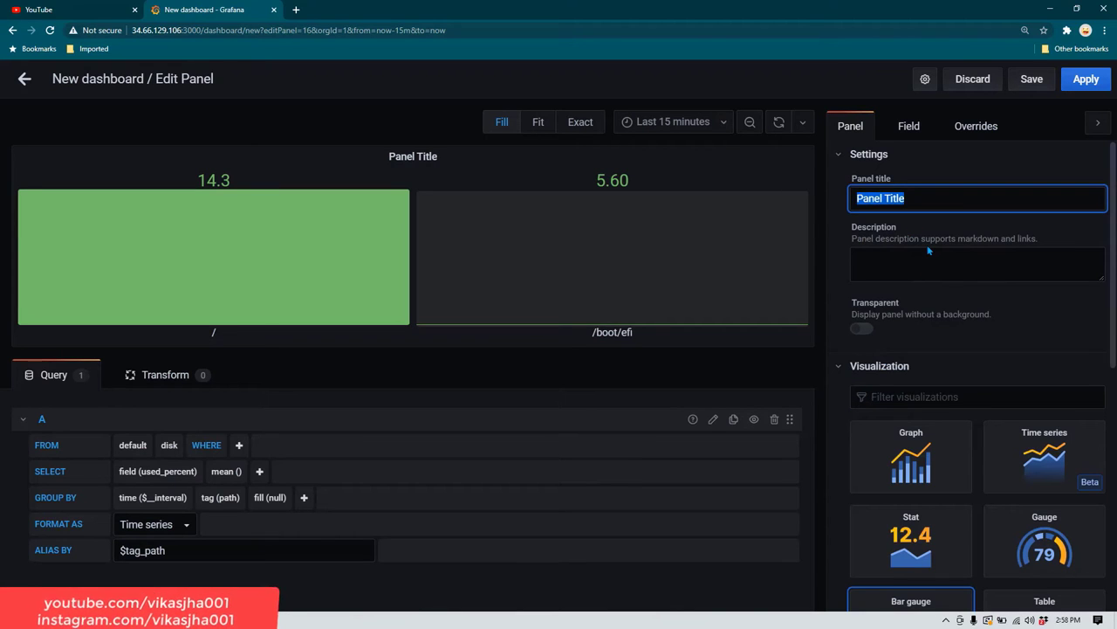
pyautogui.write('Disk Utilization')
pyautogui.click(1085, 79)
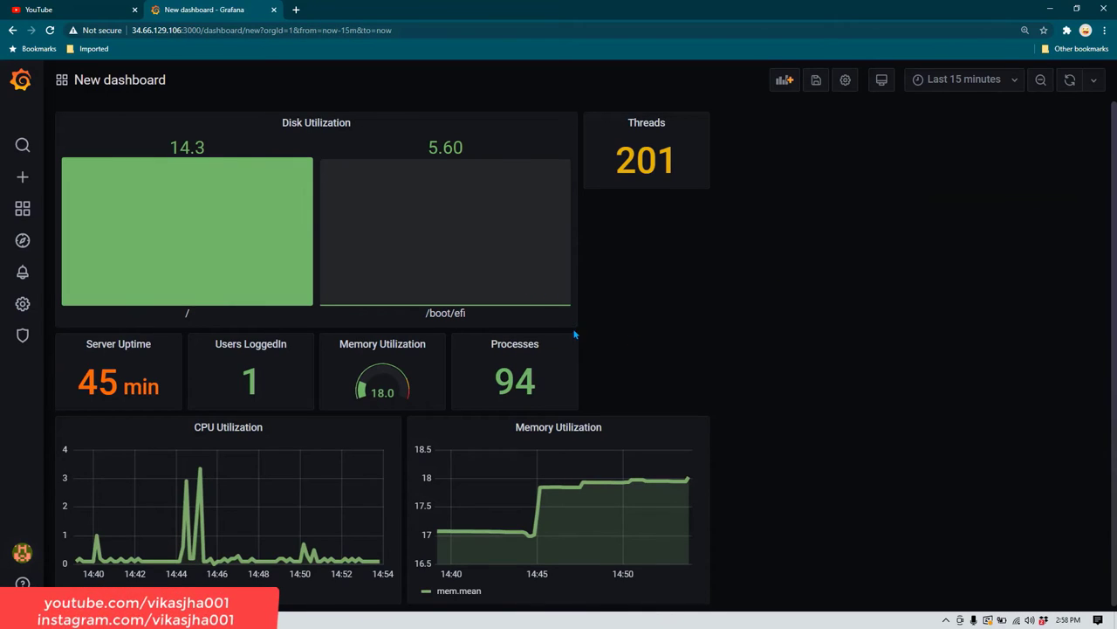
# - Shrink the Disk Utilization panel, place it beside Threads in the first row and enlarge it slightly
pyautogui.moveTo(569, 320); pyautogui.dragTo(176, 183)
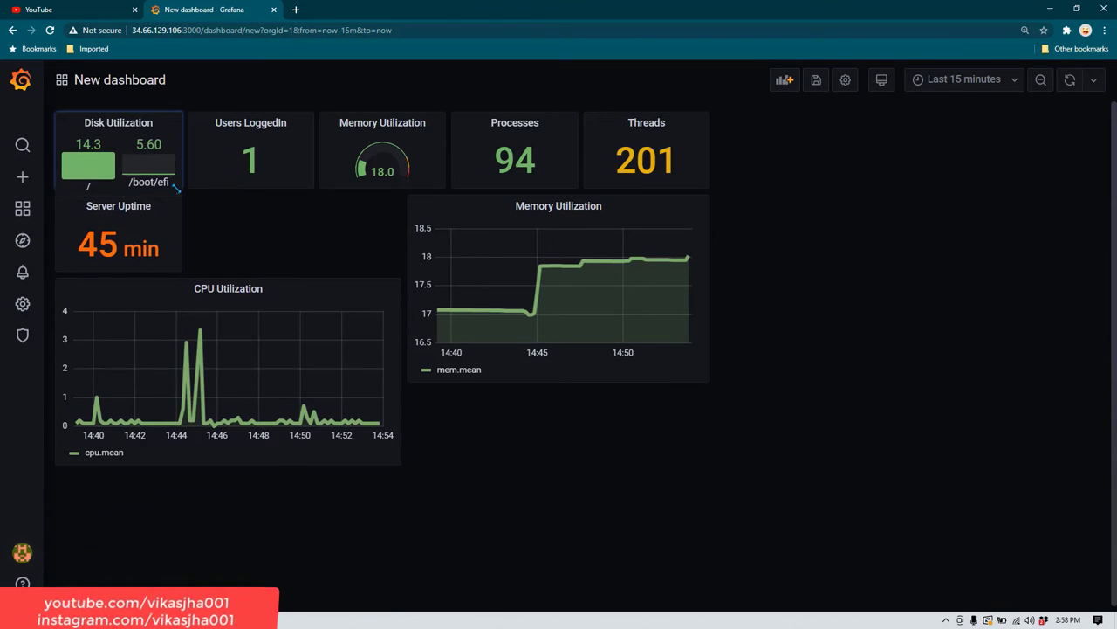
pyautogui.moveTo(113, 121); pyautogui.dragTo(781, 146)
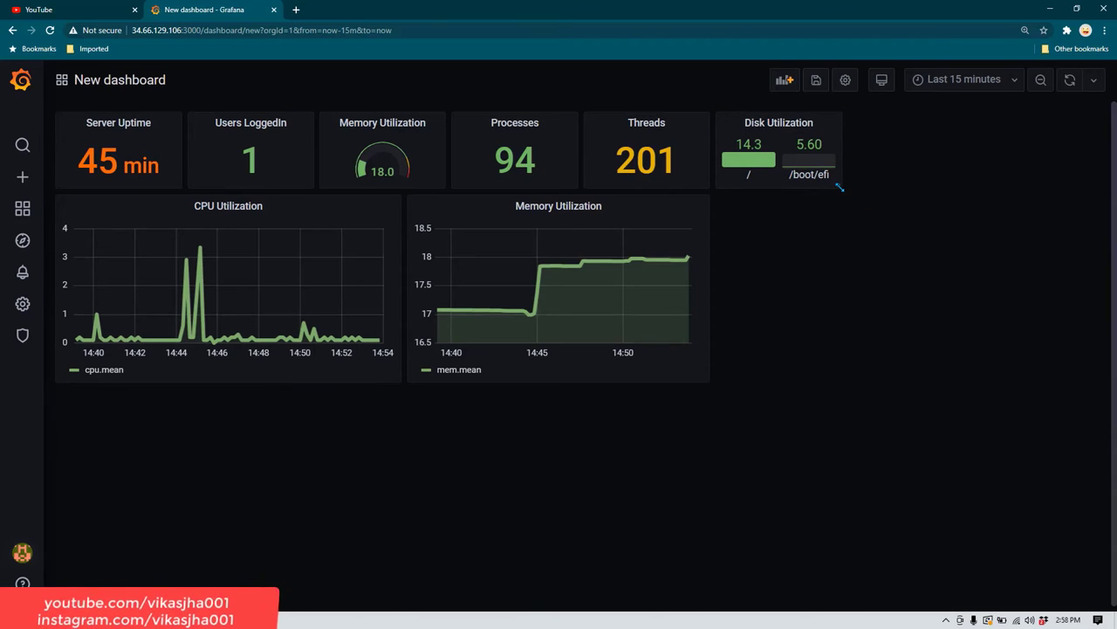
pyautogui.moveTo(839, 186); pyautogui.dragTo(883, 271)
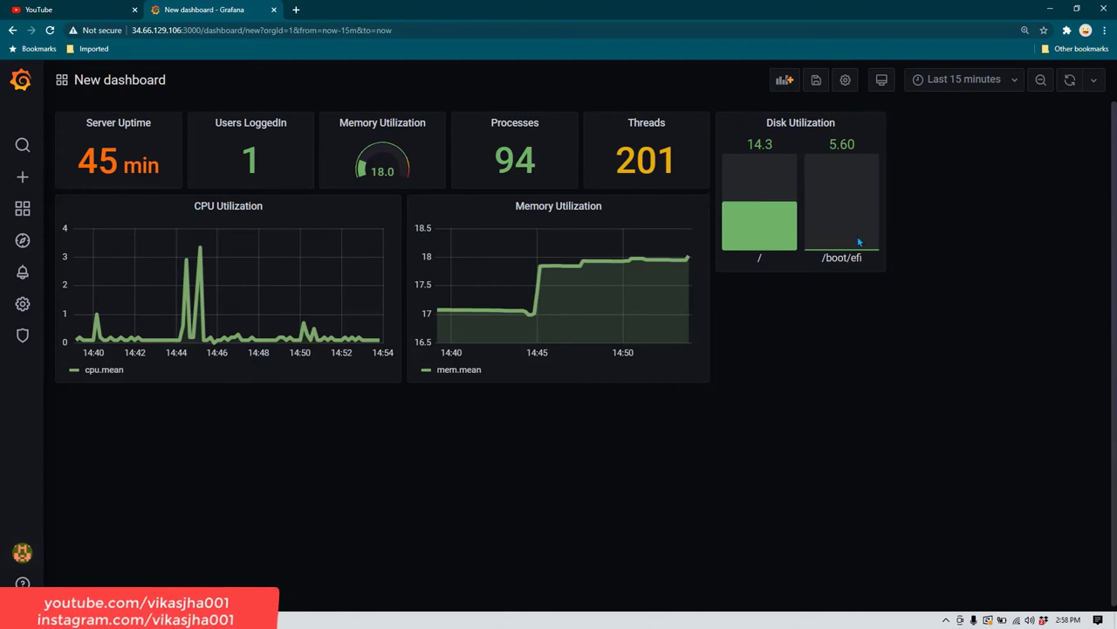
# - Edit the Disk Utilization panel, set its bar orientation to Horizontal and apply the change
pyautogui.click(840, 123)
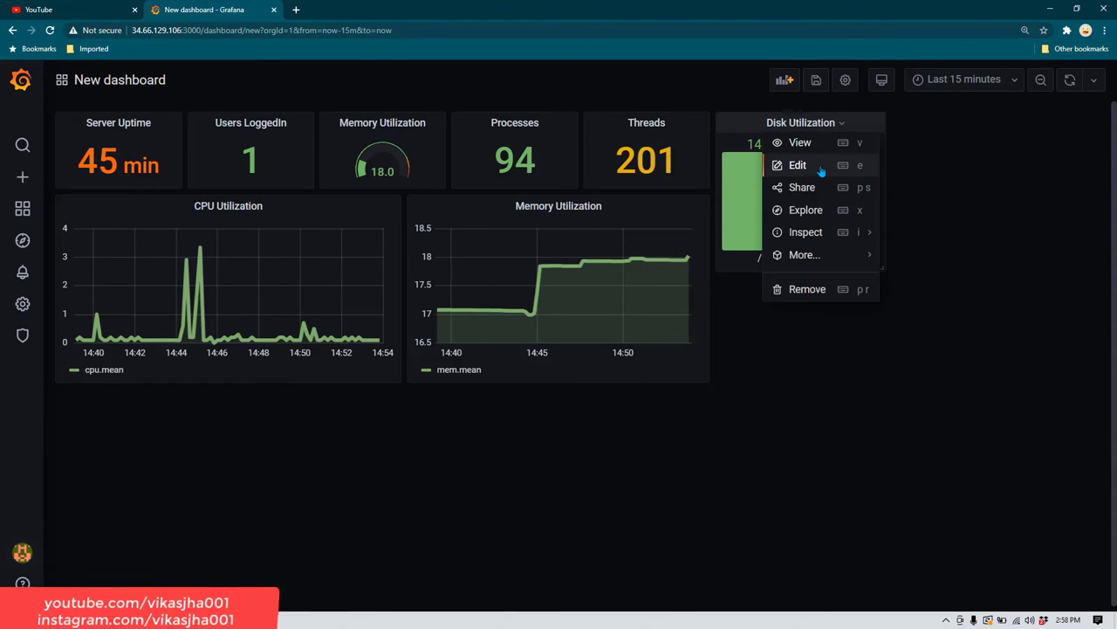
pyautogui.click(823, 173)
pyautogui.scroll(-5, 996, 353)
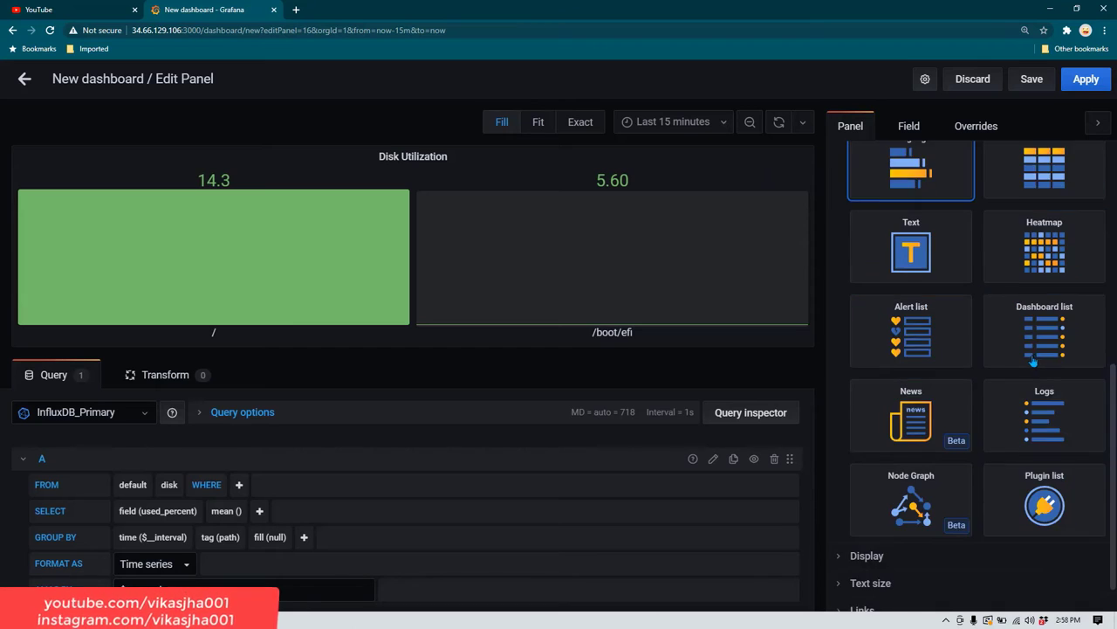
pyautogui.click(835, 517)
pyautogui.scroll(-4, 1059, 453)
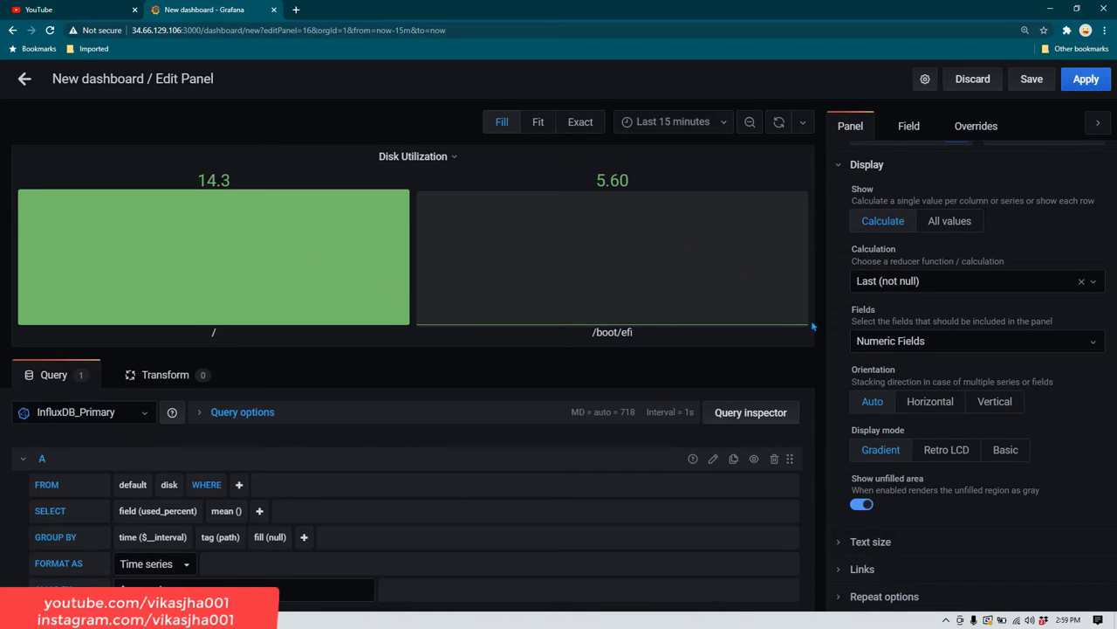
pyautogui.click(930, 401)
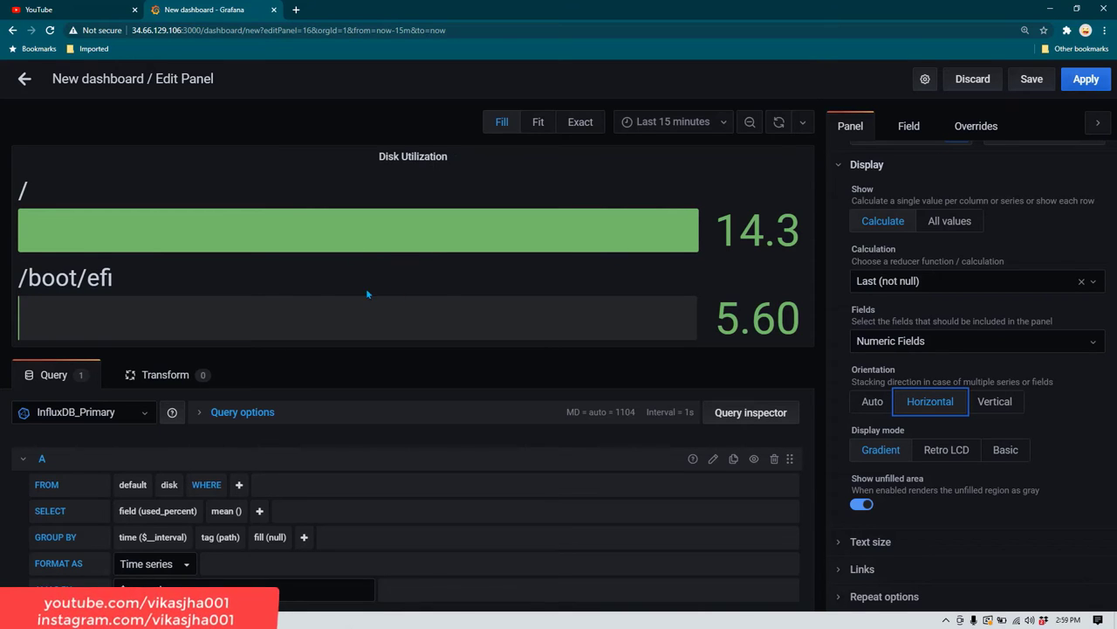
pyautogui.click(1085, 80)
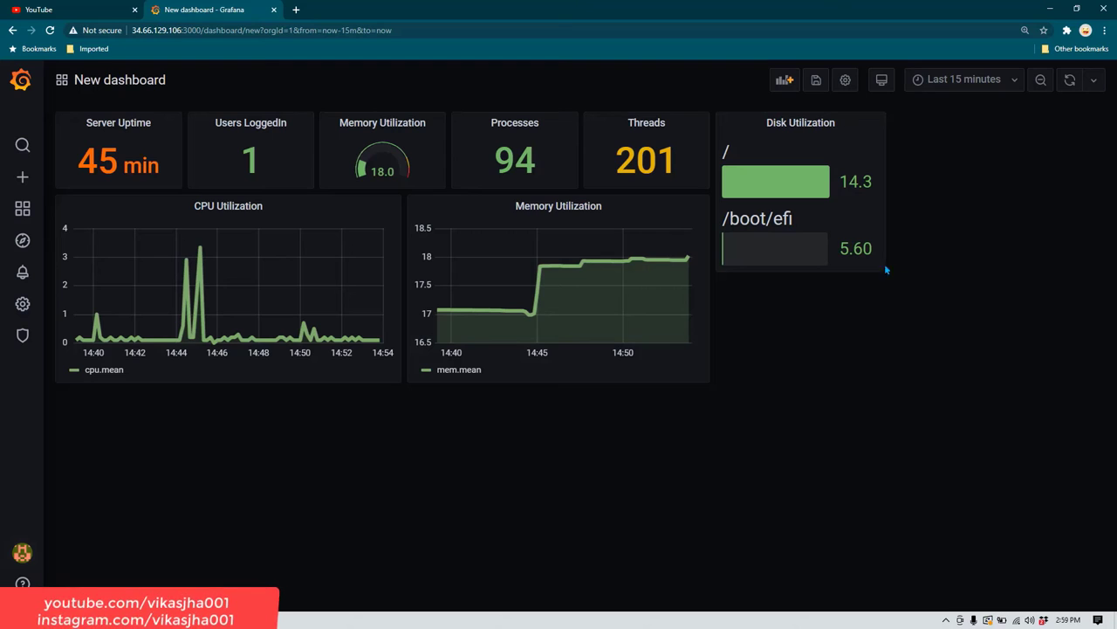
# - Enlarge the Disk Utilization panel, place it beside the Memory Utilization graph and widen the Threads panel
pyautogui.moveTo(880, 269); pyautogui.dragTo(894, 187)
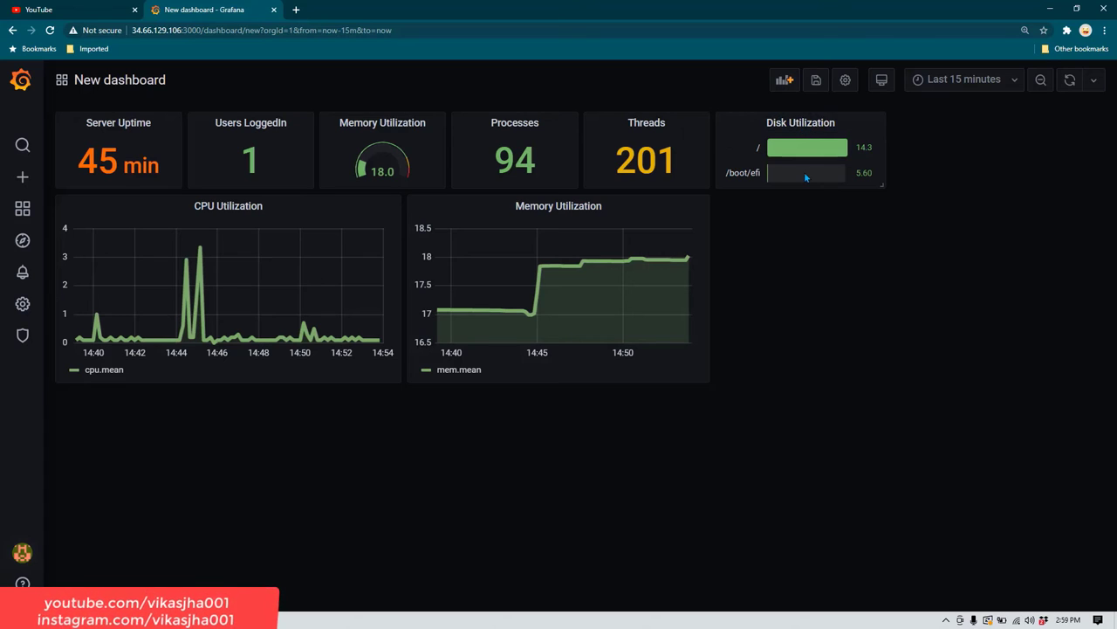
pyautogui.moveTo(807, 124); pyautogui.dragTo(799, 166)
pyautogui.moveTo(882, 185); pyautogui.dragTo(1058, 297)
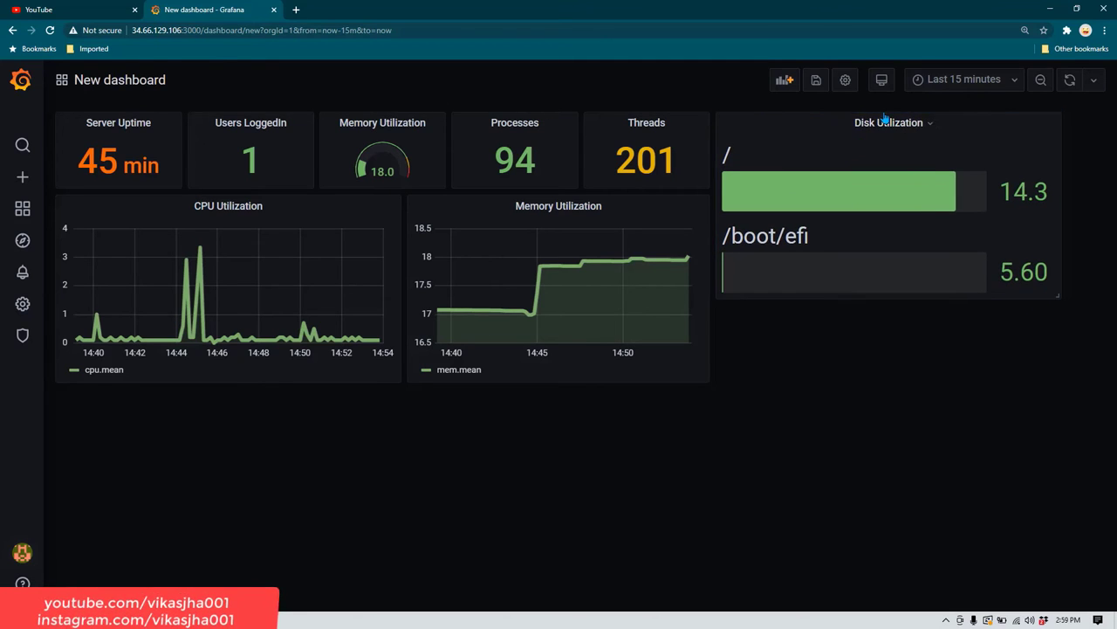
pyautogui.moveTo(884, 120); pyautogui.dragTo(900, 232)
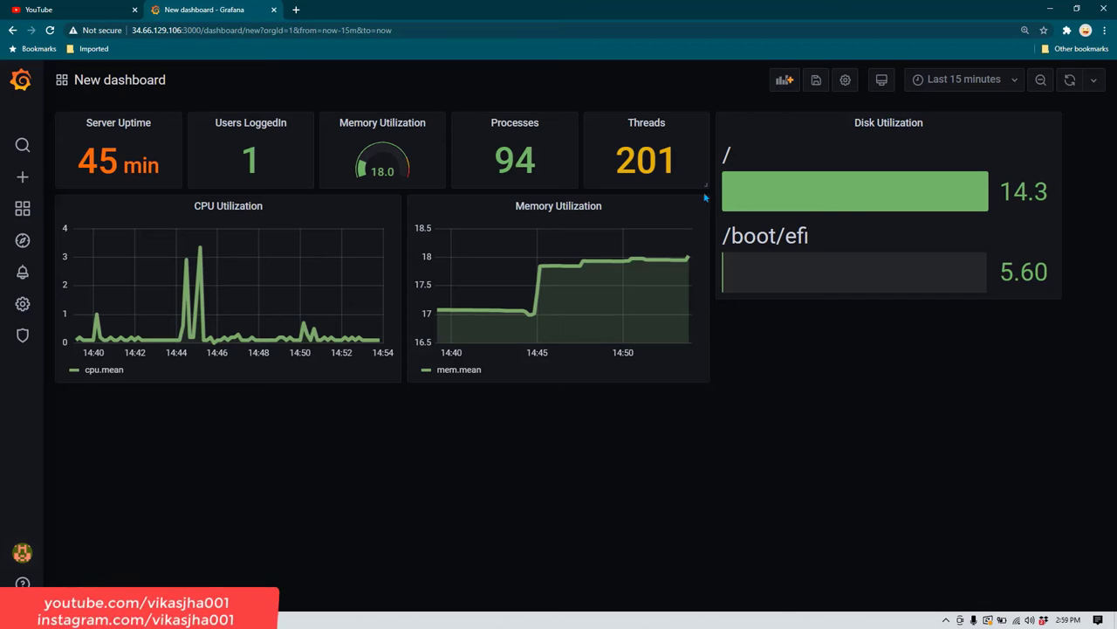
pyautogui.moveTo(707, 183); pyautogui.dragTo(760, 195)
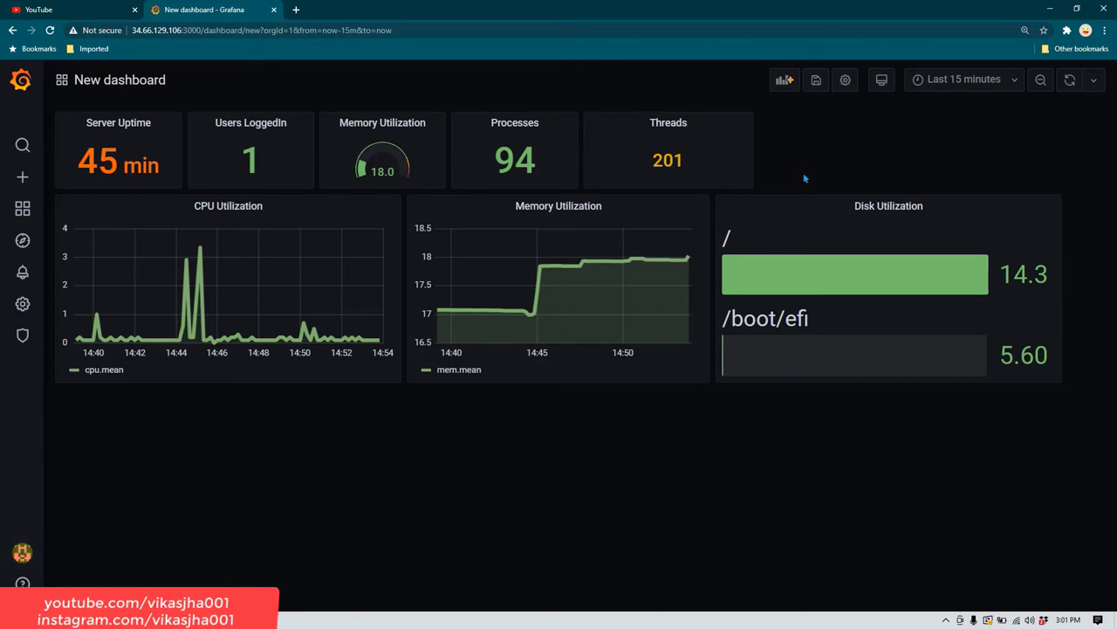
# - Save the dashboard as System Health Dashboard in the General folder
pyautogui.click(816, 81)
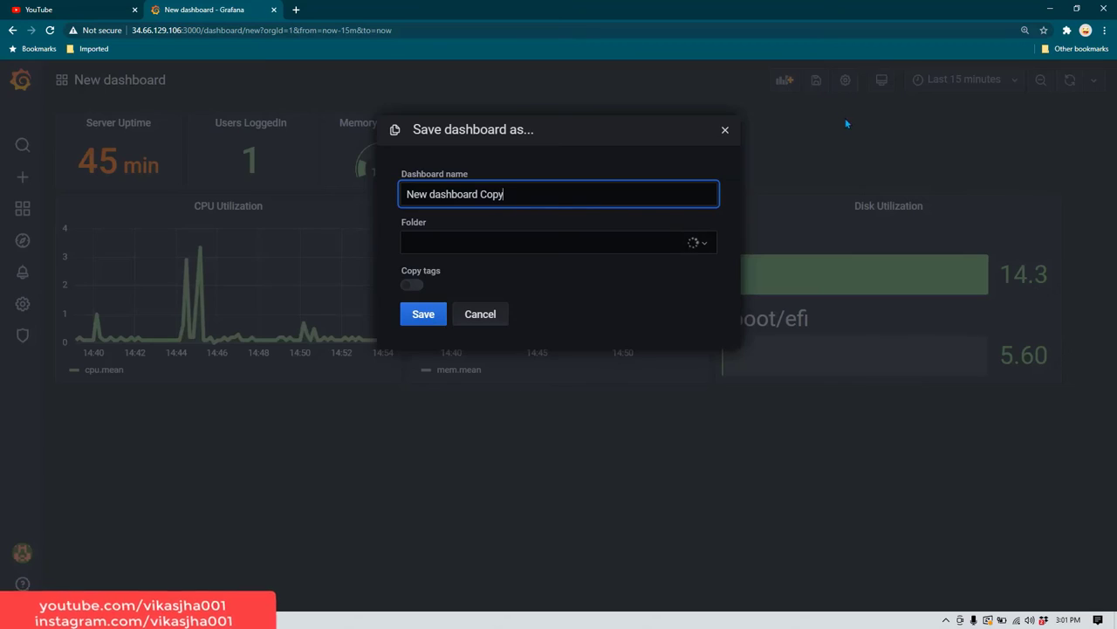
pyautogui.click(472, 314)
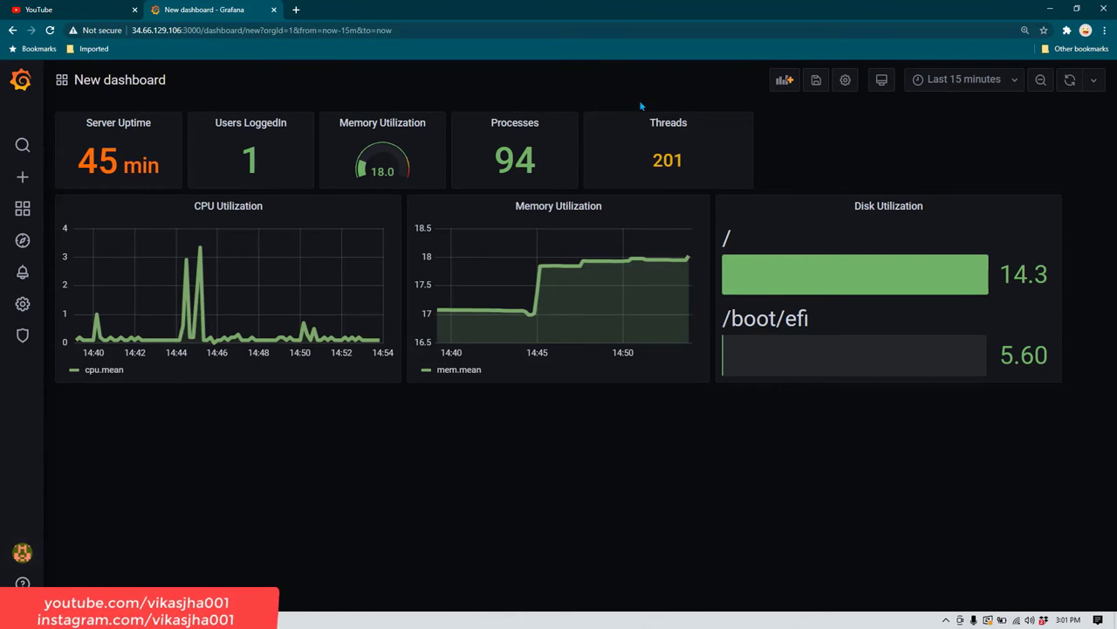
pyautogui.click(819, 82)
pyautogui.hotkey('ctrl', 'a')
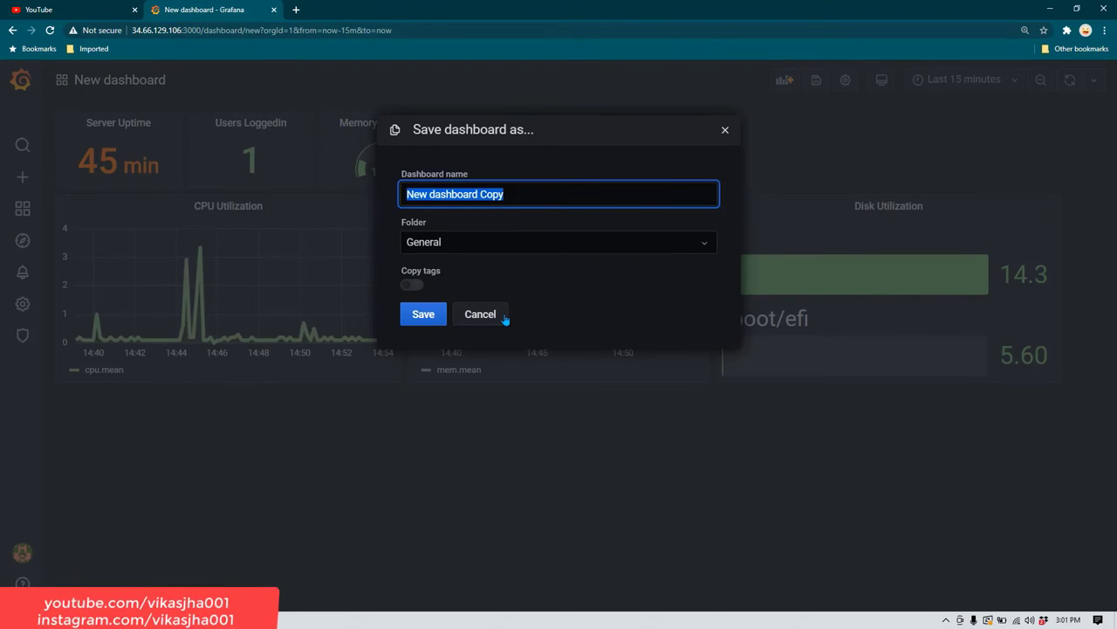
pyautogui.write('System')
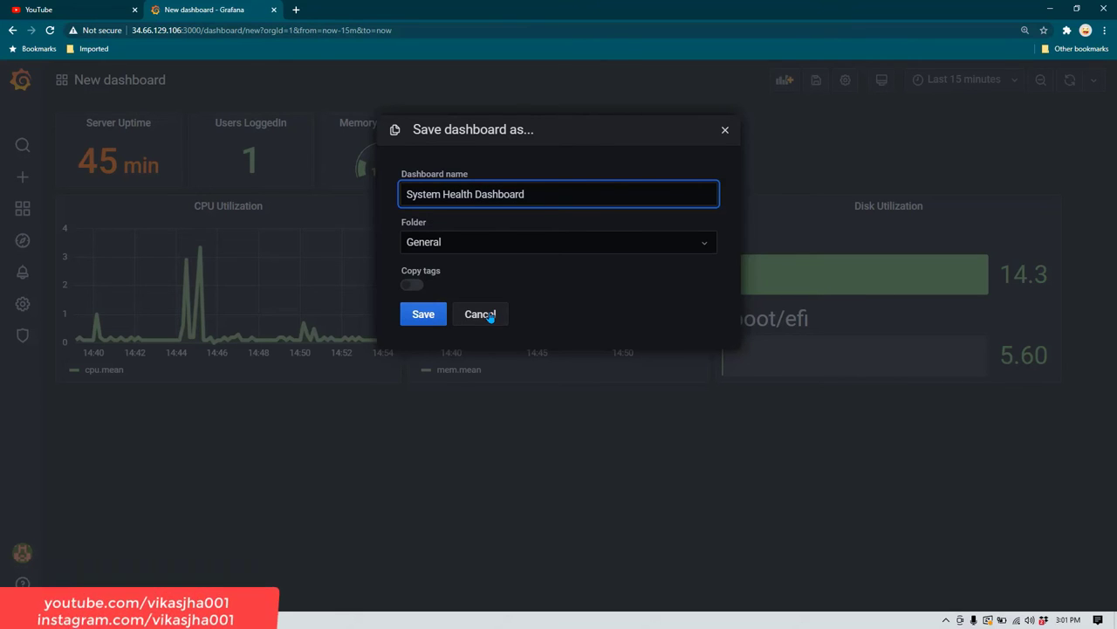
pyautogui.click(433, 316)
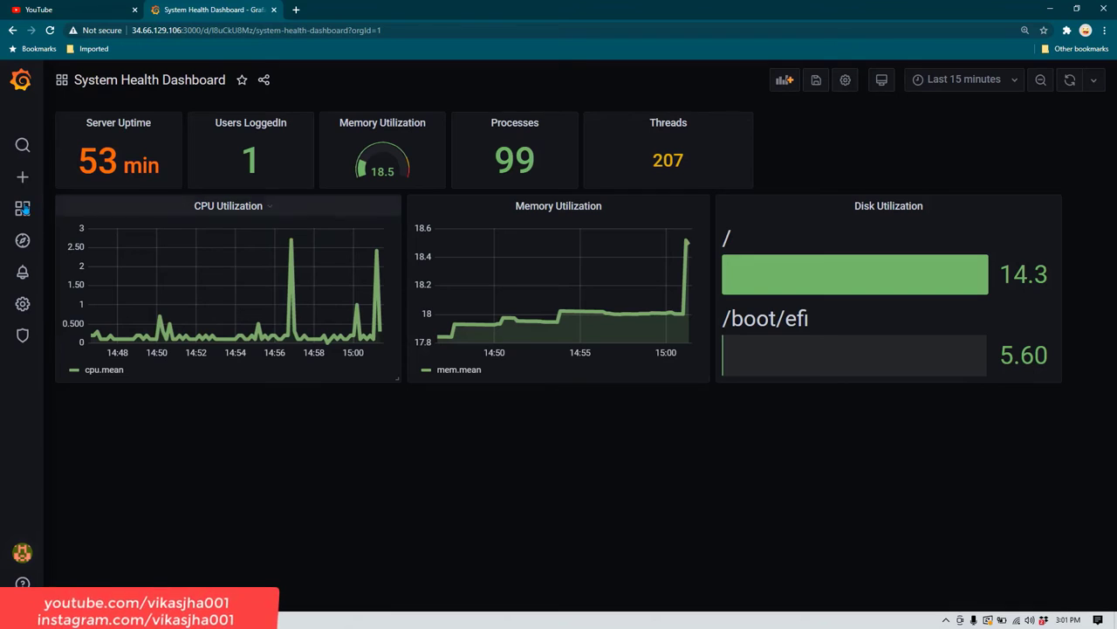
pyautogui.moveTo(23, 209)
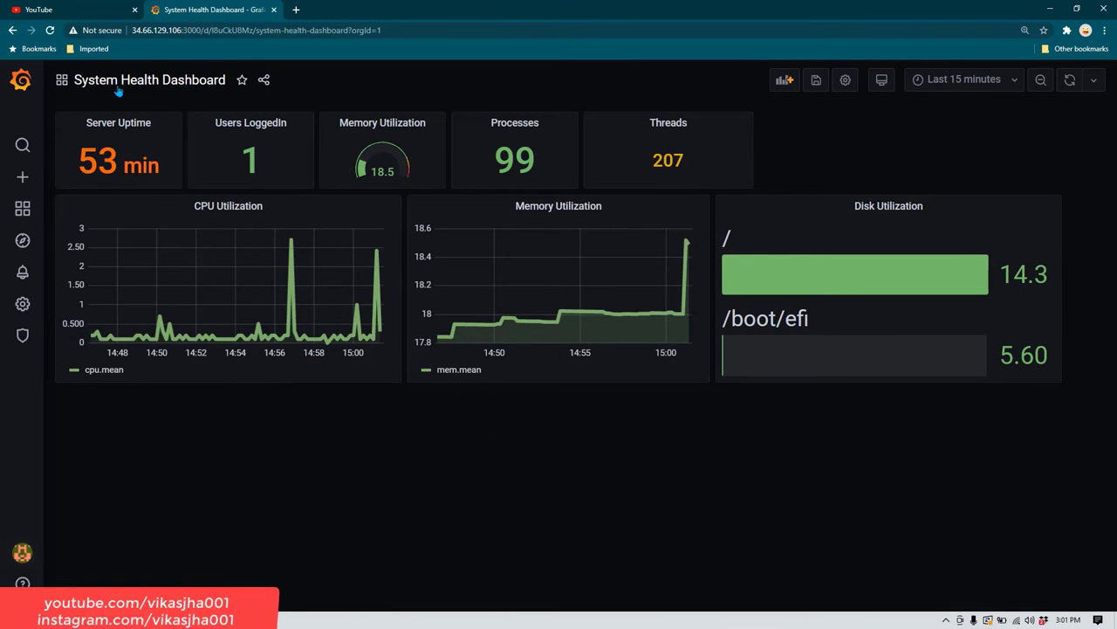
# - Return to the Home page and reopen the System Health Dashboard from the recently viewed dashboards
pyautogui.moveTo(23, 178)
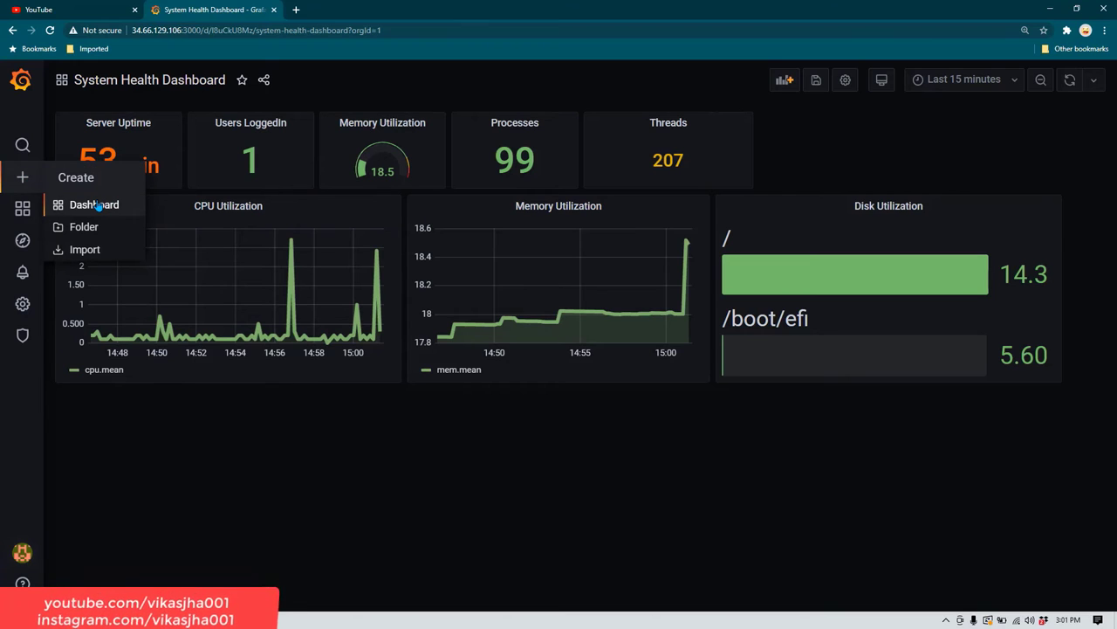
pyautogui.click(91, 205)
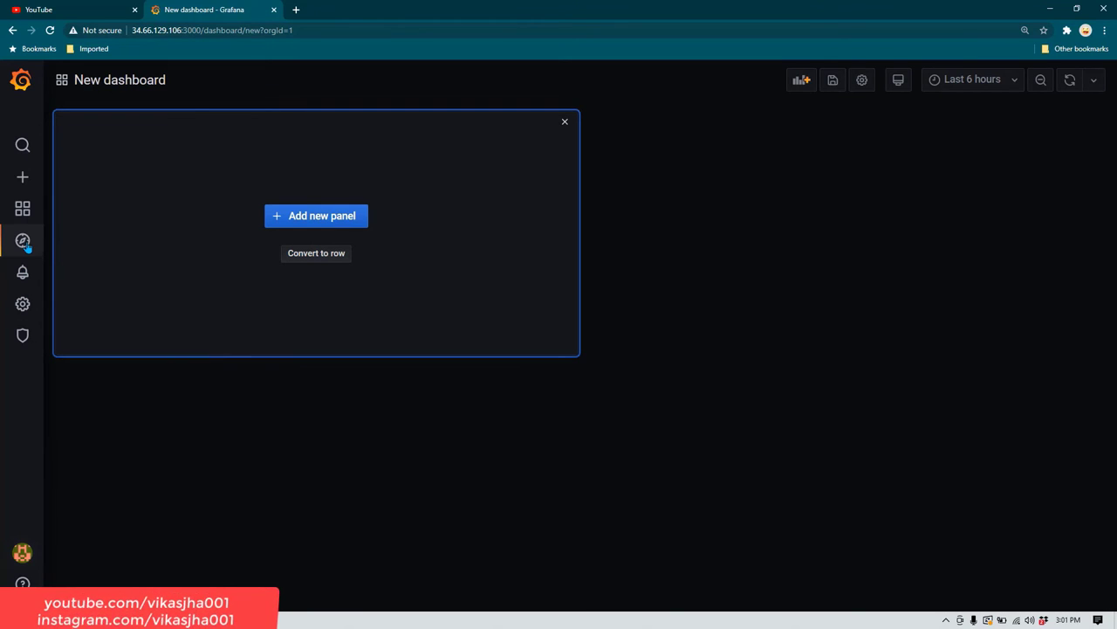
pyautogui.click(76, 249)
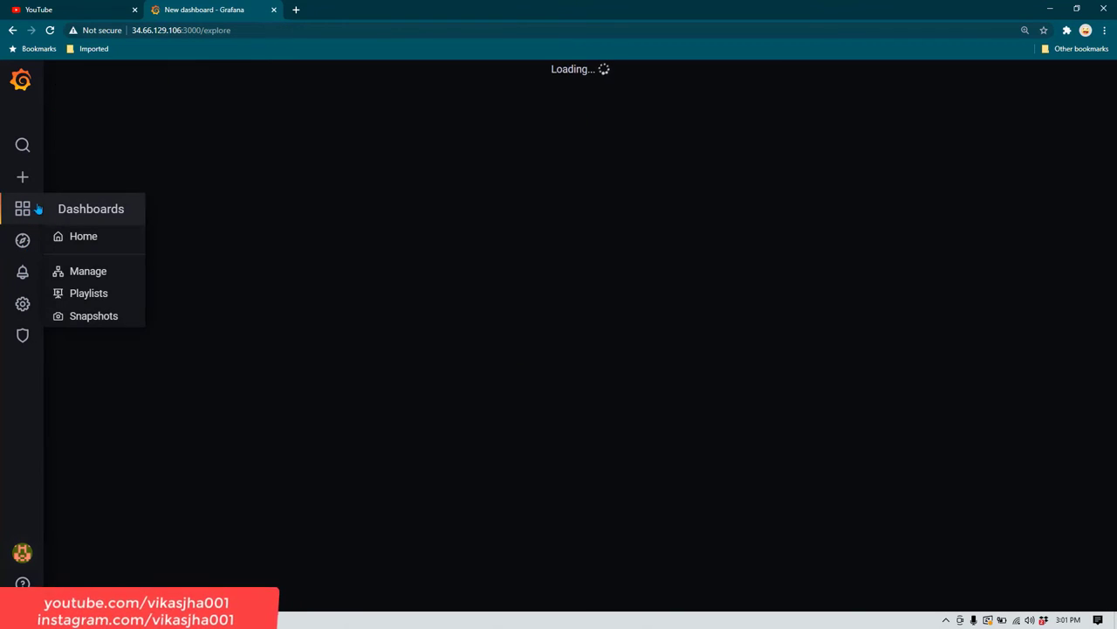
pyautogui.click(82, 235)
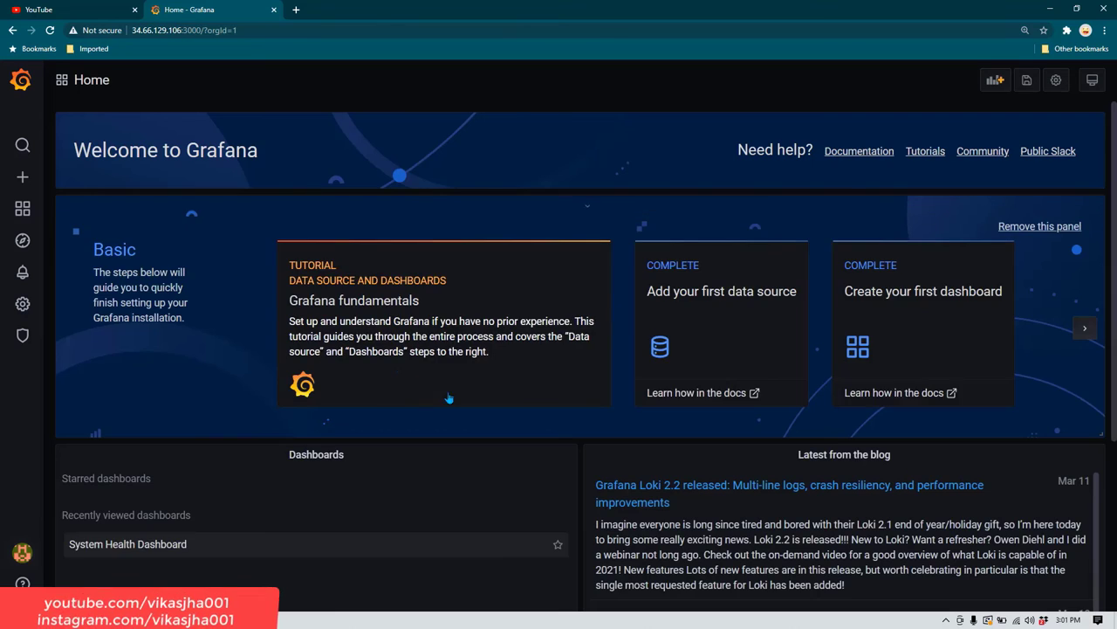
pyautogui.scroll(-3, 144, 301)
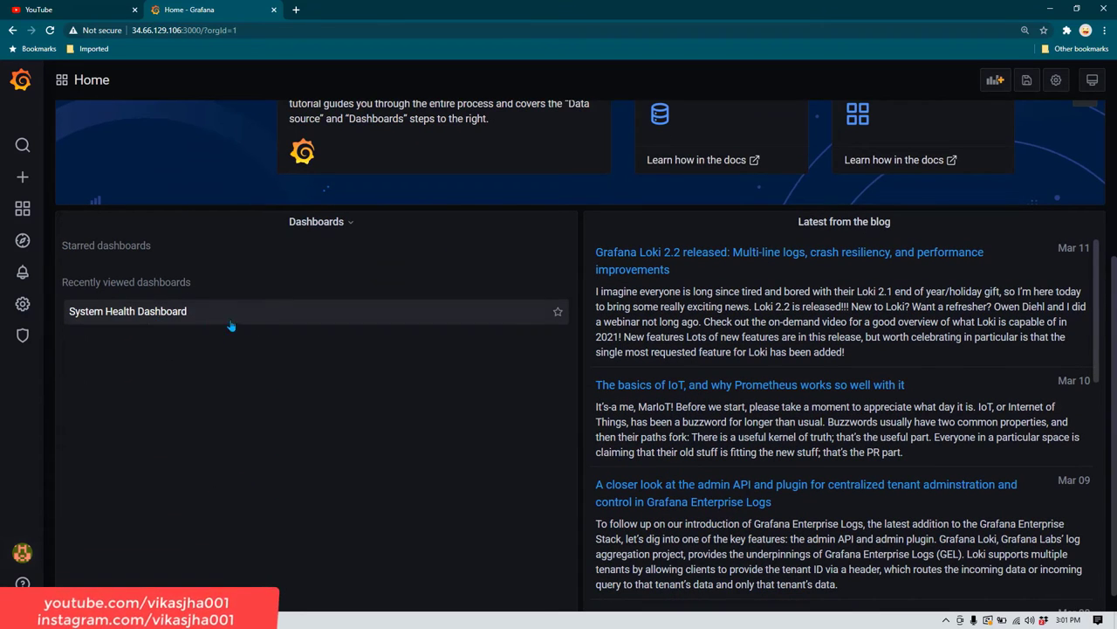
pyautogui.click(166, 317)
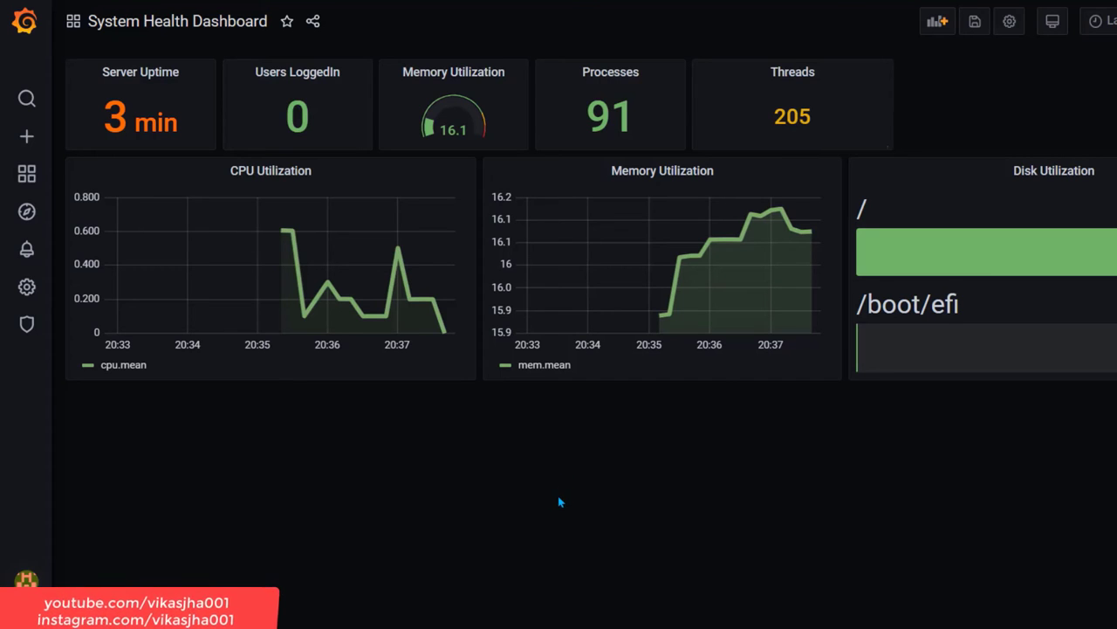
# - Add a new panel to the dashboard and query the usage_system field from the cpu measurement
pyautogui.click(936, 21)
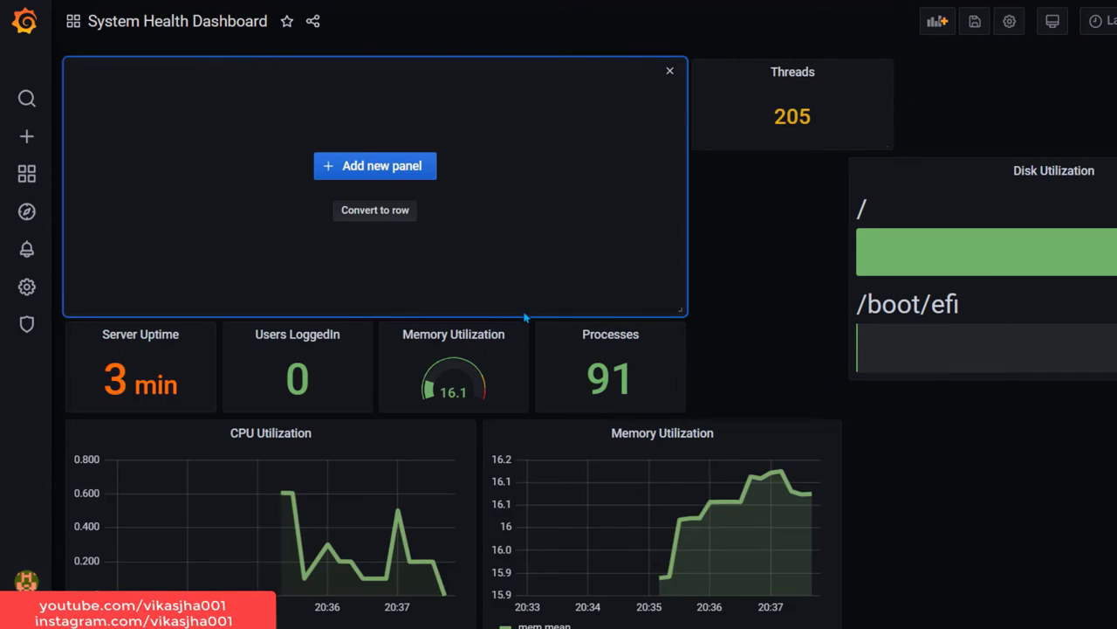
pyautogui.click(392, 168)
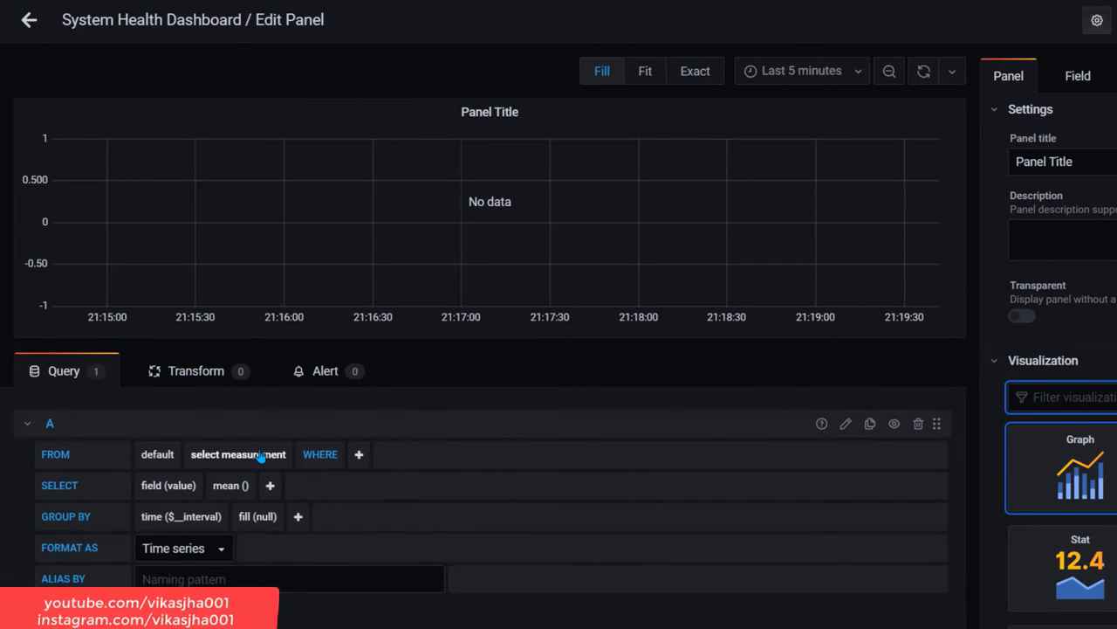
pyautogui.click(260, 458)
pyautogui.click(220, 485)
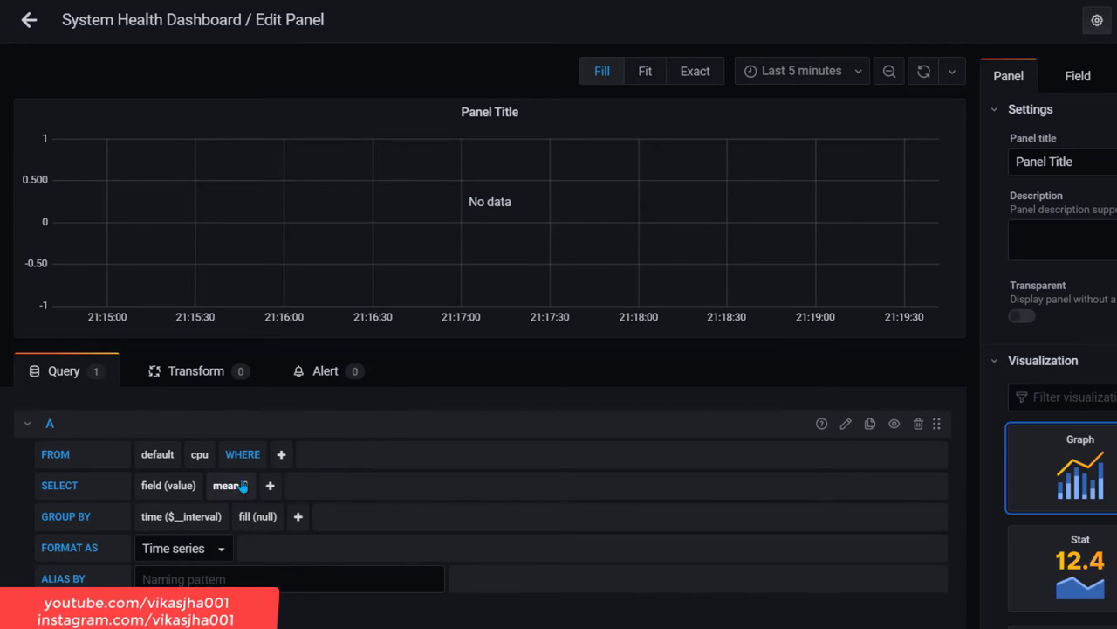
pyautogui.click(181, 487)
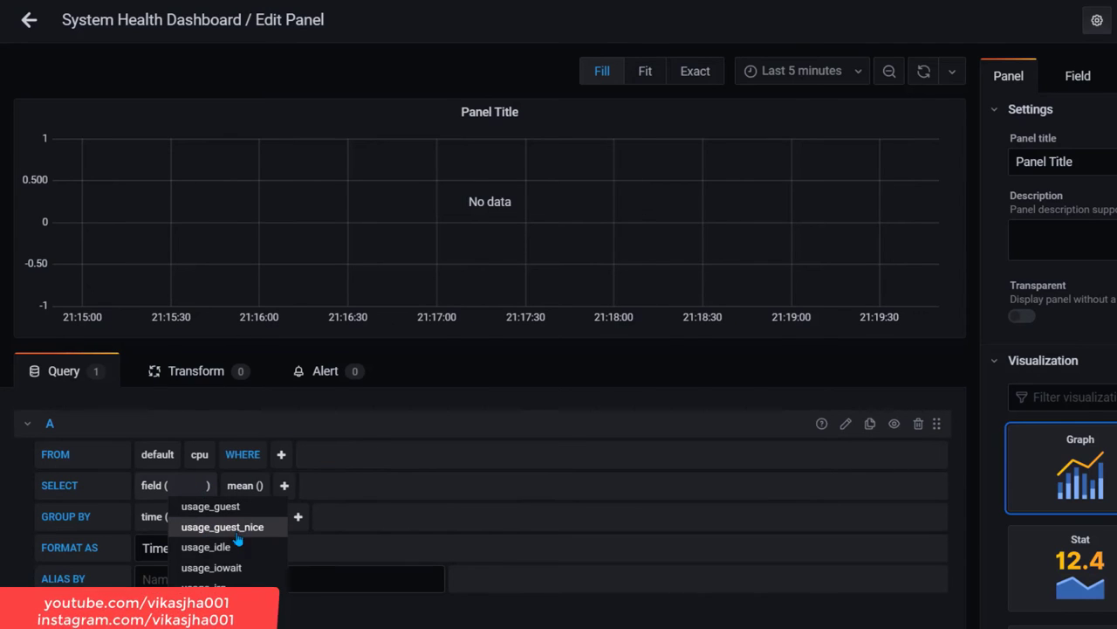
pyautogui.scroll(-1, 249, 543)
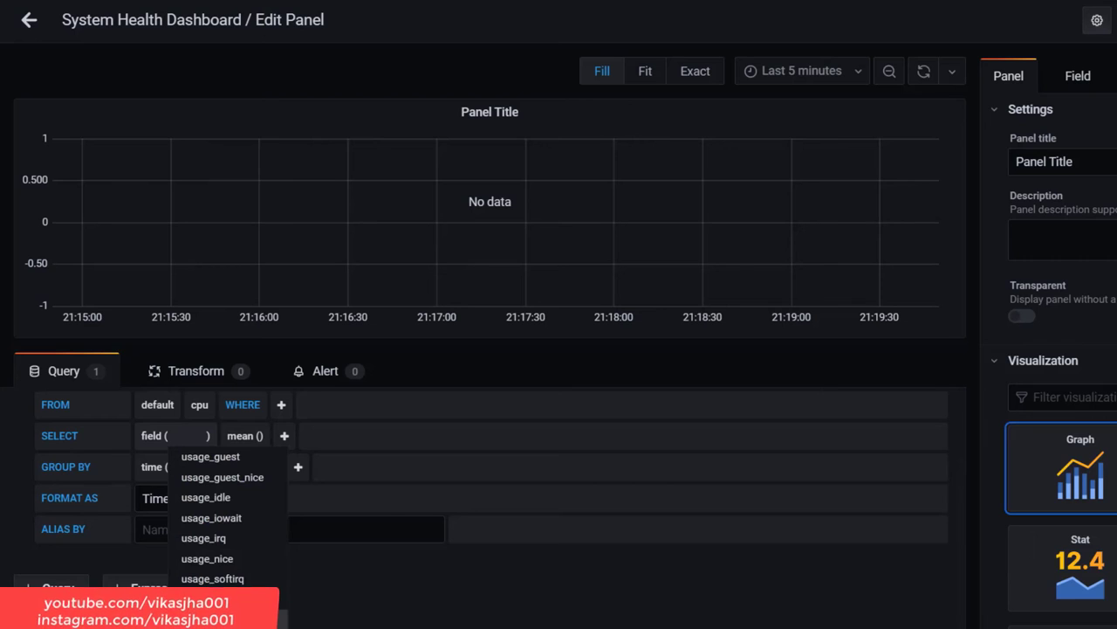
pyautogui.click(212, 495)
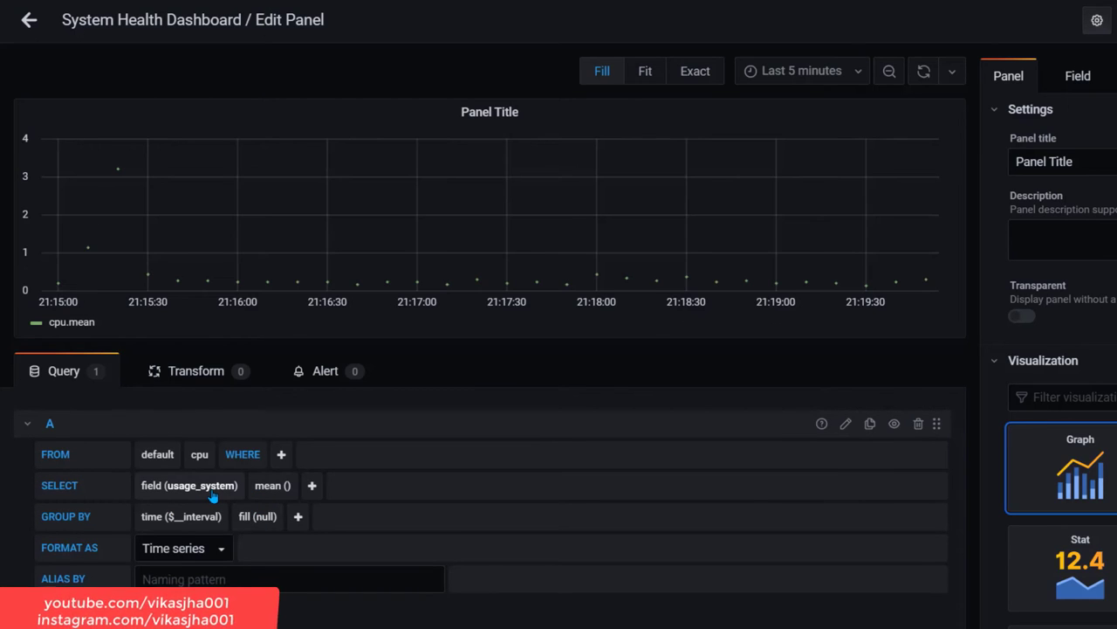
# - Examine the new panel's field options and the graph's legend settings
pyautogui.click(1093, 81)
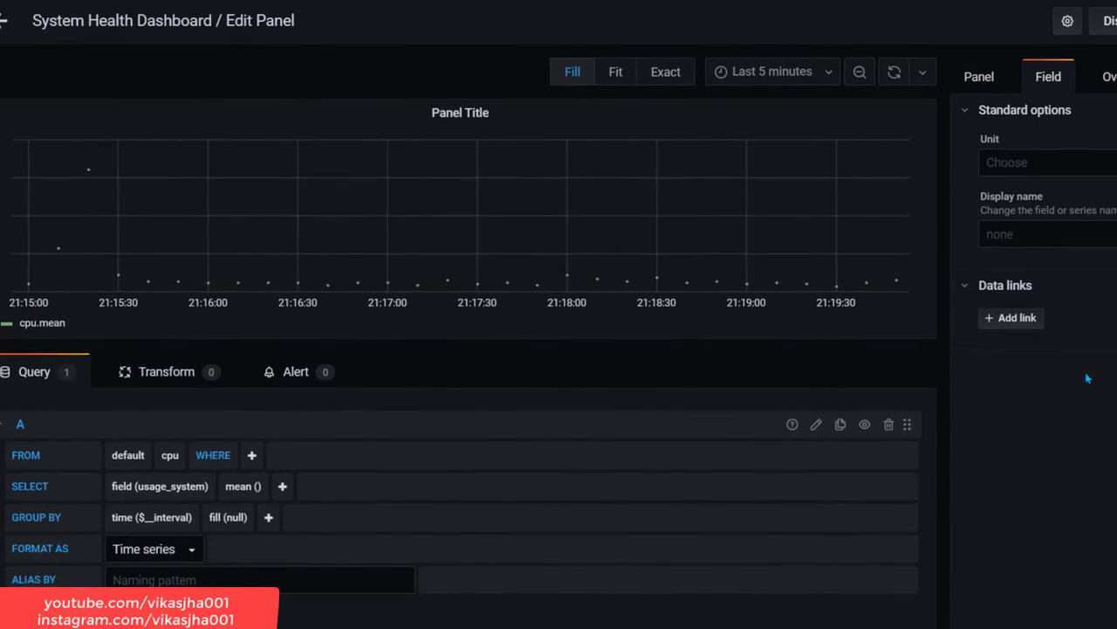
pyautogui.click(814, 86)
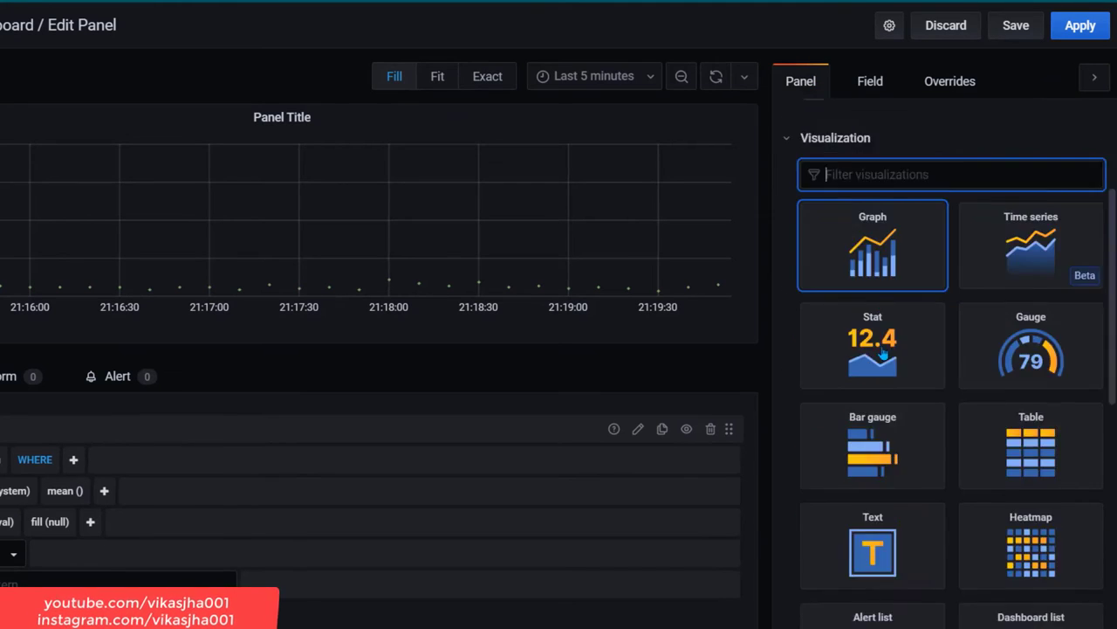
pyautogui.scroll(-6, 921, 393)
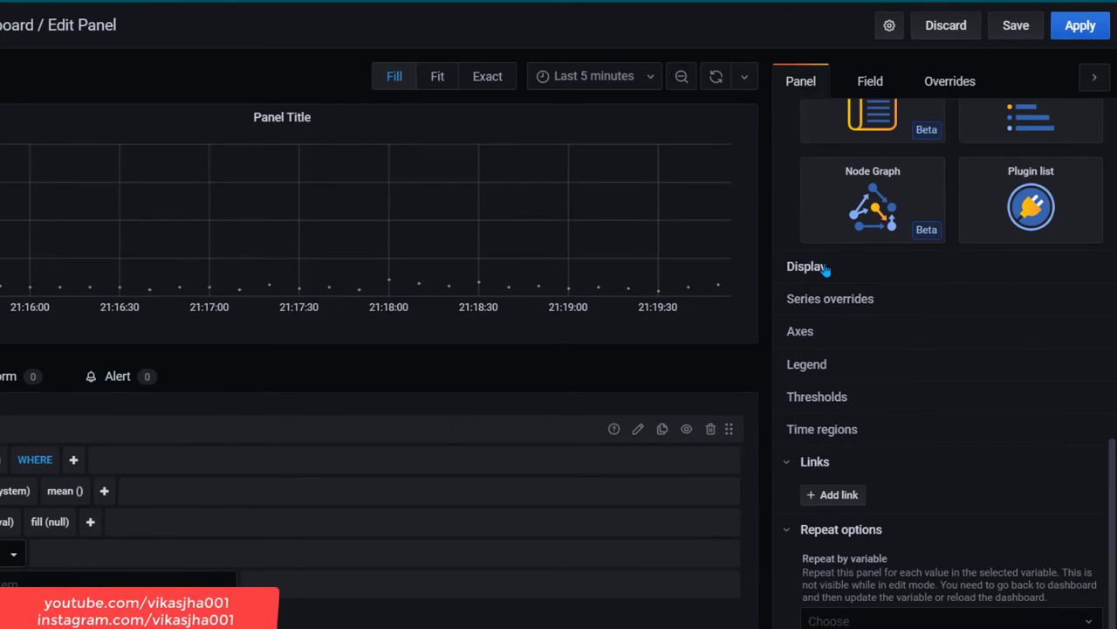
pyautogui.click(926, 364)
pyautogui.scroll(-5, 982, 376)
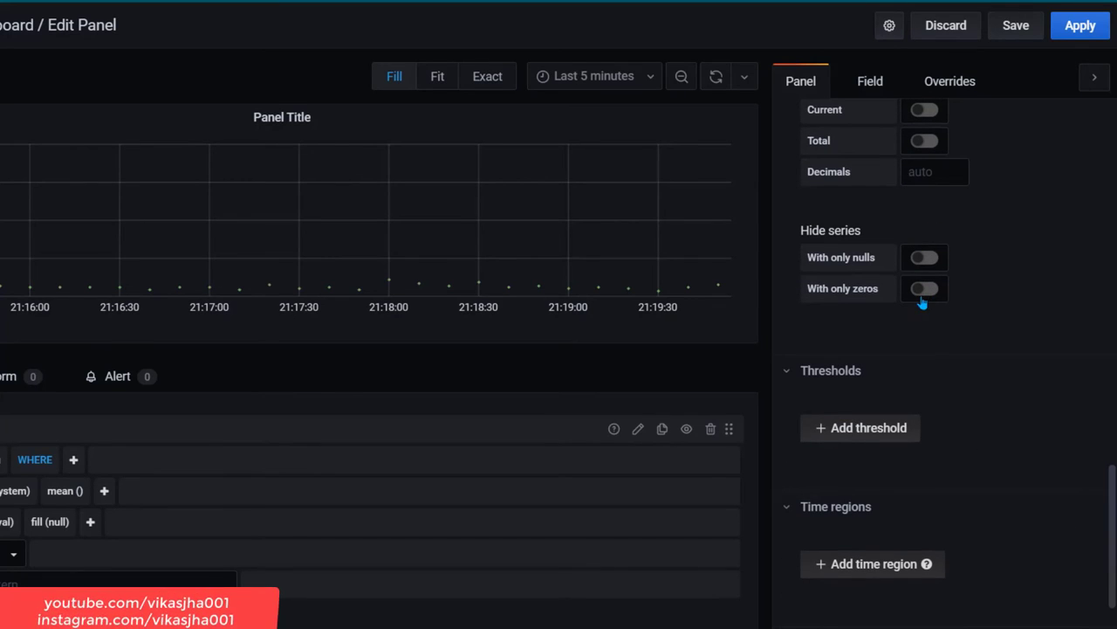
pyautogui.scroll(5, 976, 330)
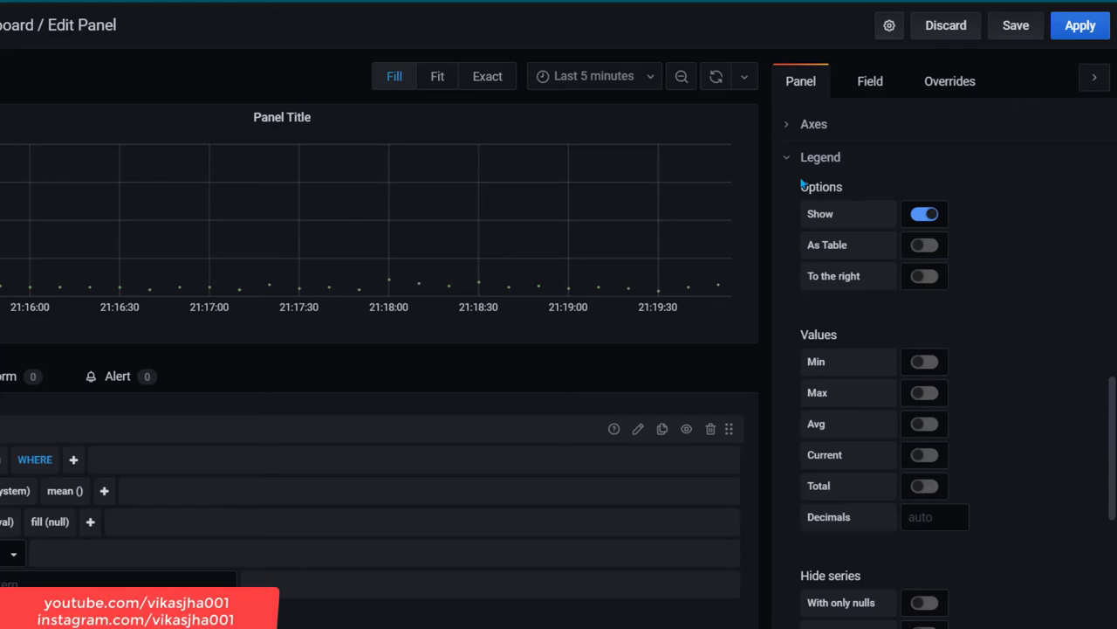
pyautogui.click(790, 159)
pyautogui.scroll(2, 881, 298)
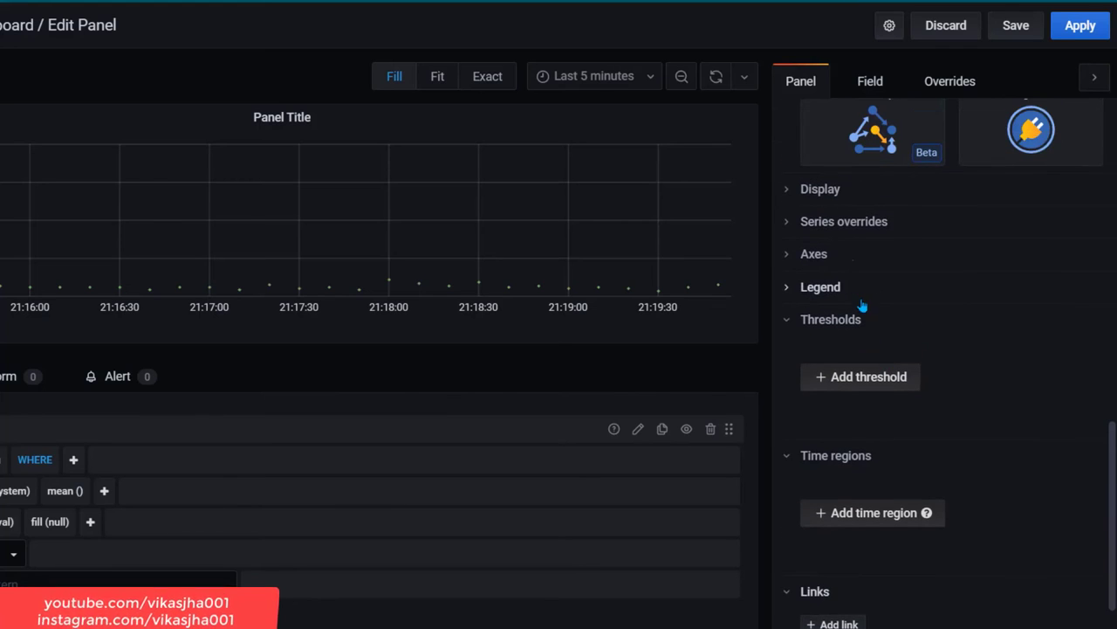
pyautogui.scroll(2, 838, 284)
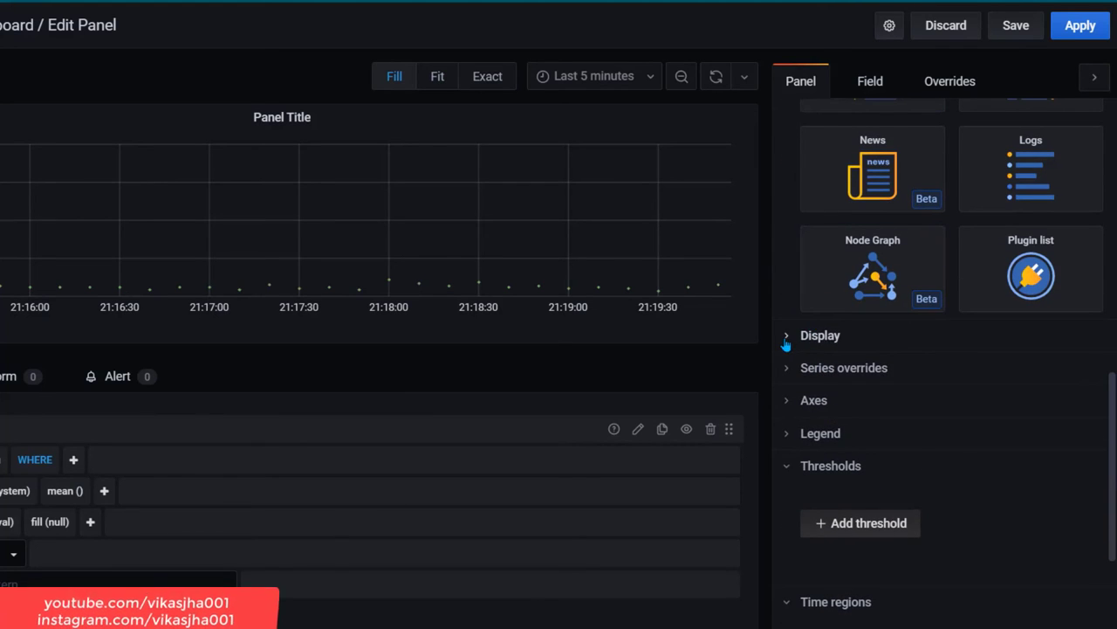
# - Set the graph's null value handling to connected in its display options
pyautogui.click(785, 338)
pyautogui.scroll(-2, 1039, 401)
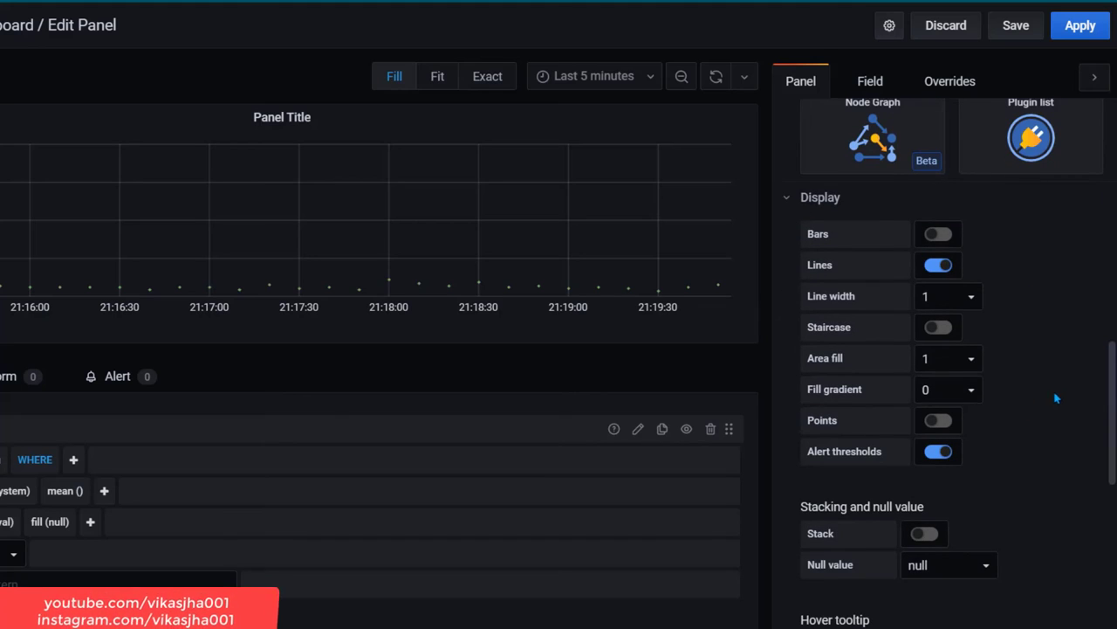
pyautogui.scroll(-2, 1038, 419)
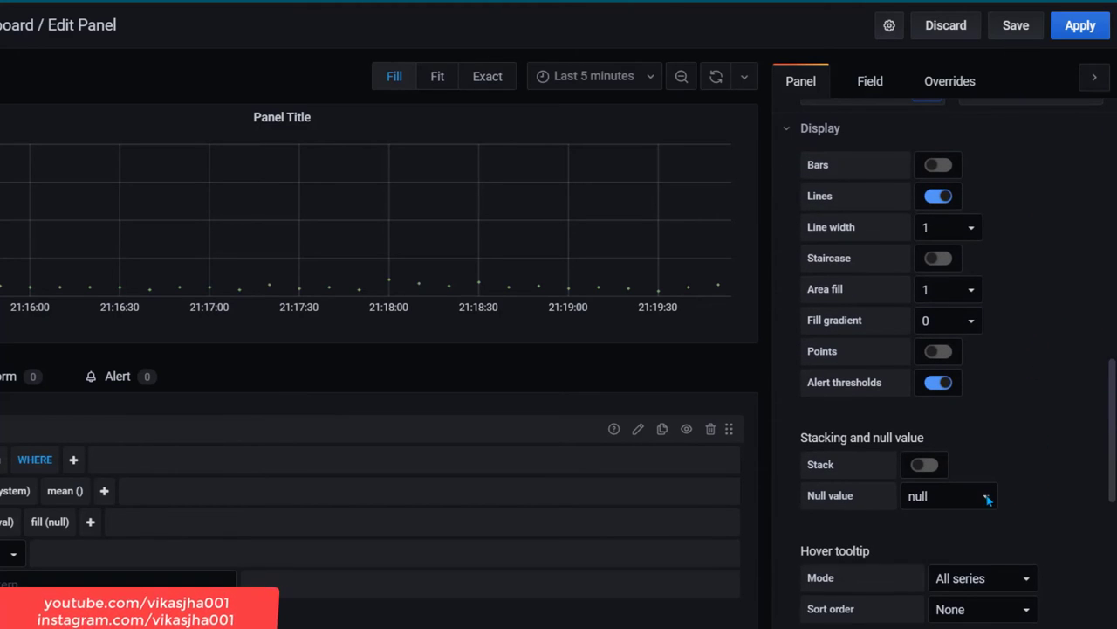
pyautogui.click(982, 497)
pyautogui.click(980, 521)
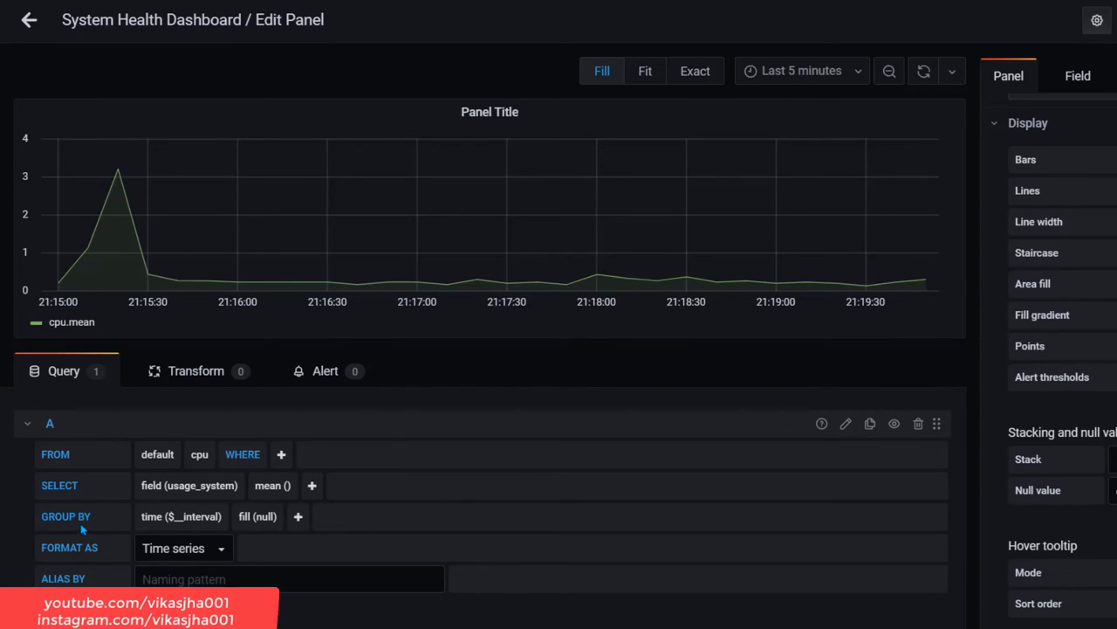
# - Group the CPU query by tag(host) and set its alias to $tag_host
pyautogui.click(298, 517)
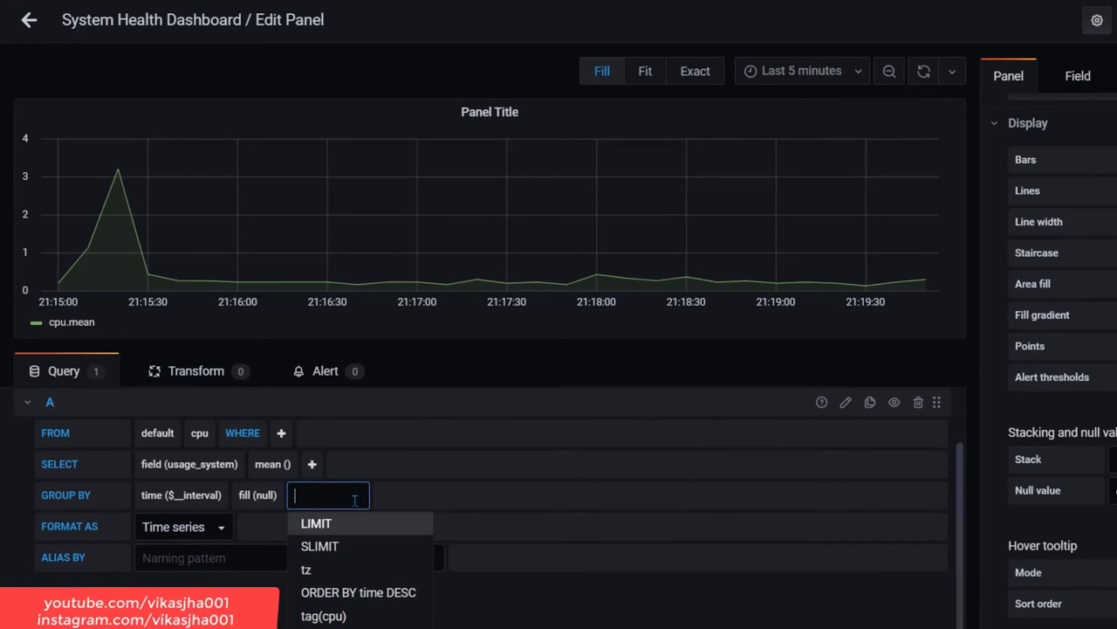
pyautogui.click(382, 623)
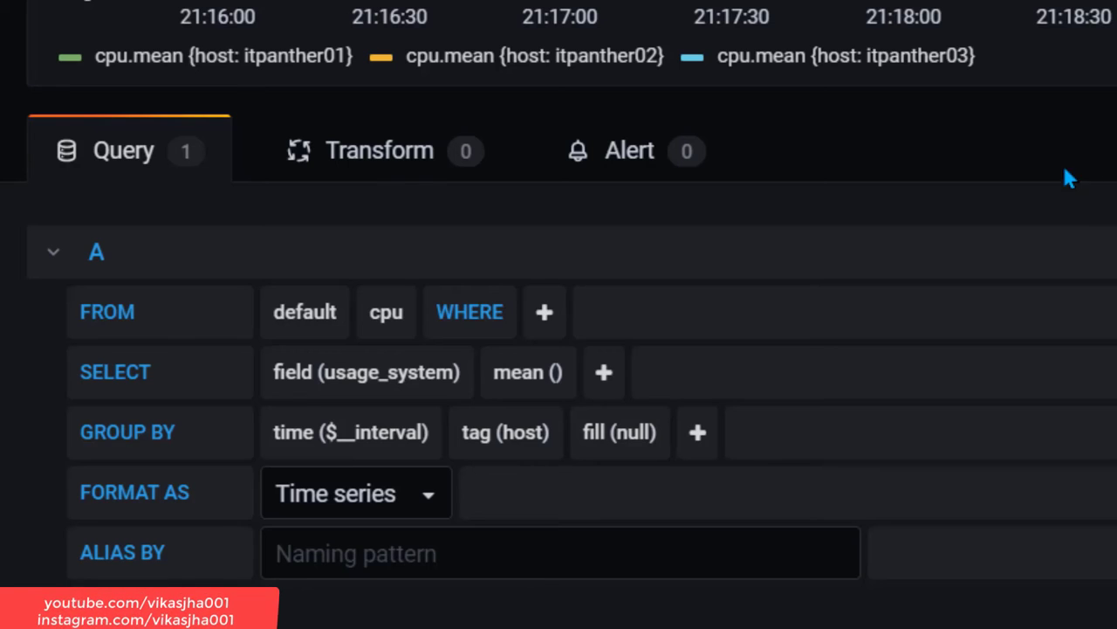
pyautogui.click(460, 556)
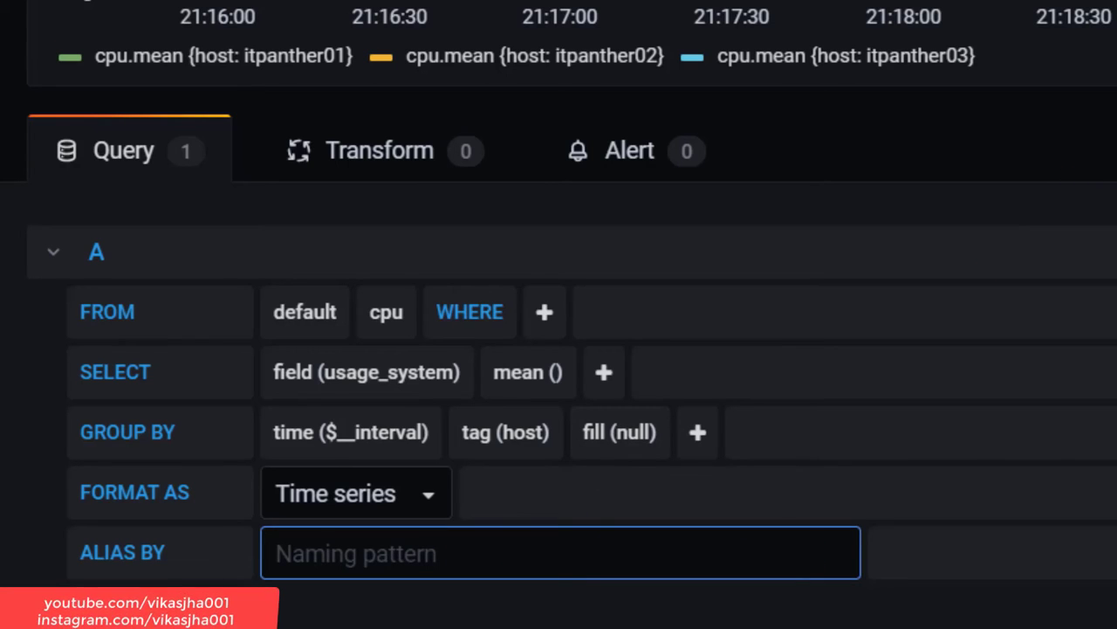
pyautogui.write('$ta')
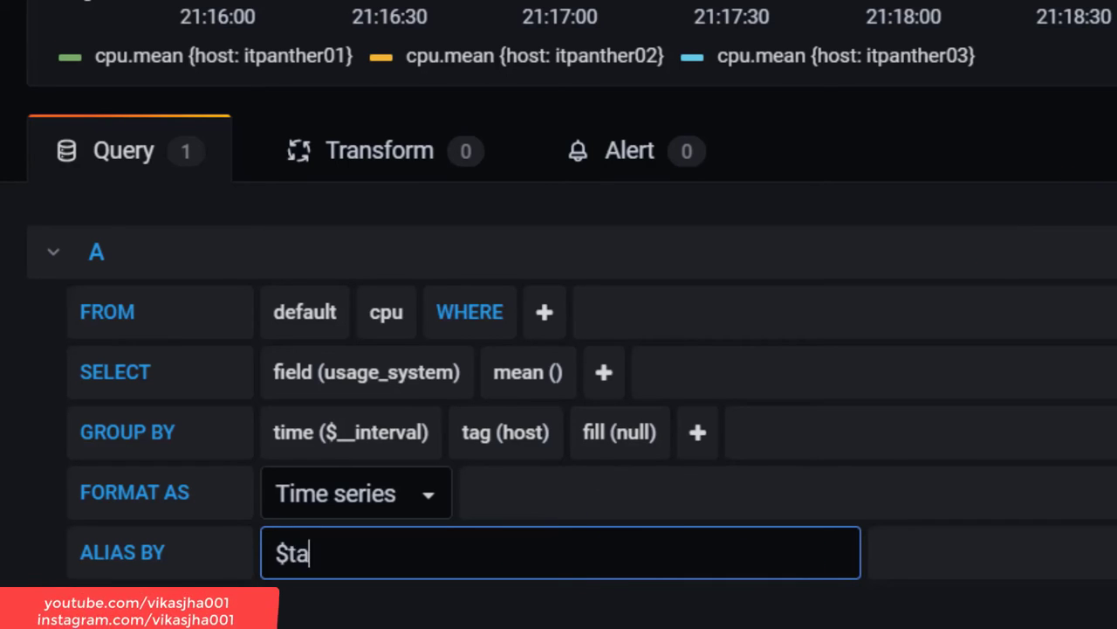
pyautogui.write('g_host')
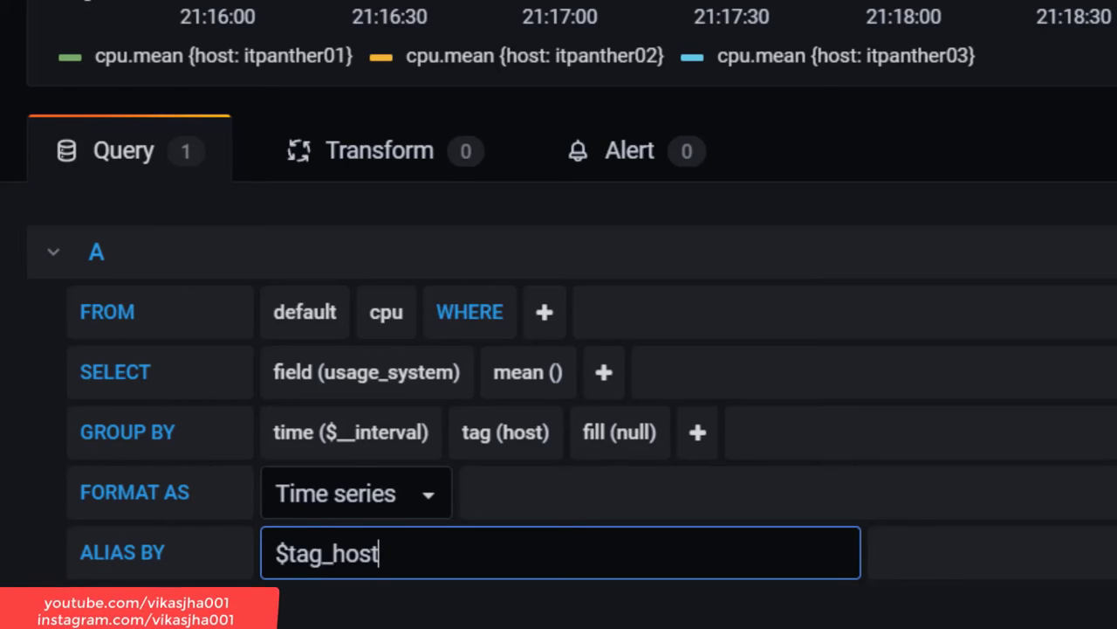
pyautogui.click(972, 616)
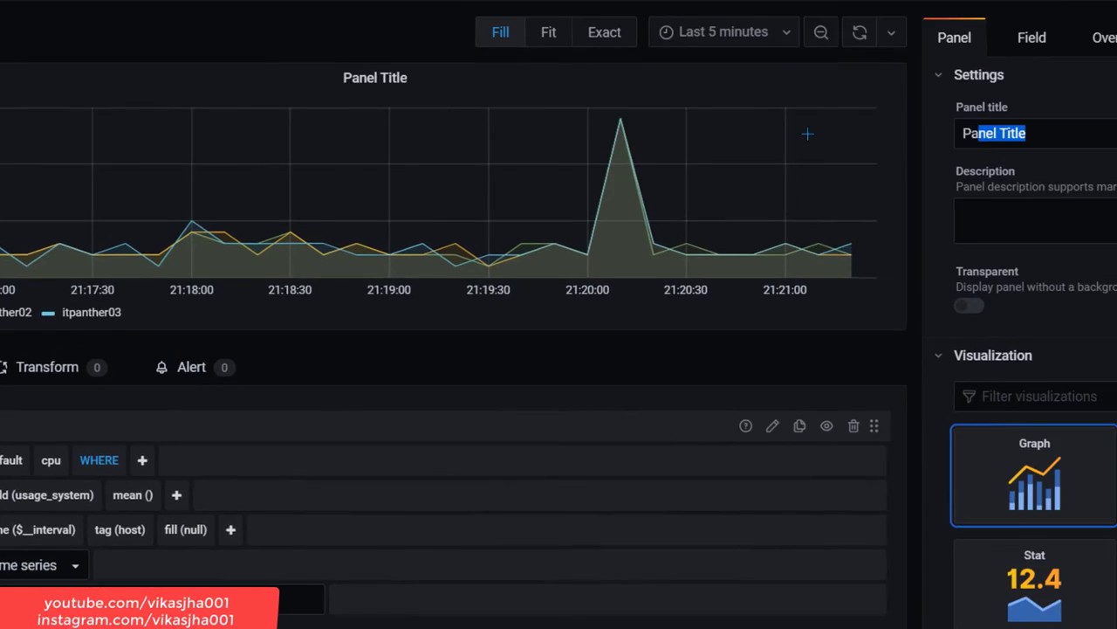
# - Title the panel CPU Utilization - All Servers and apply it to the dashboard
pyautogui.write('Co')
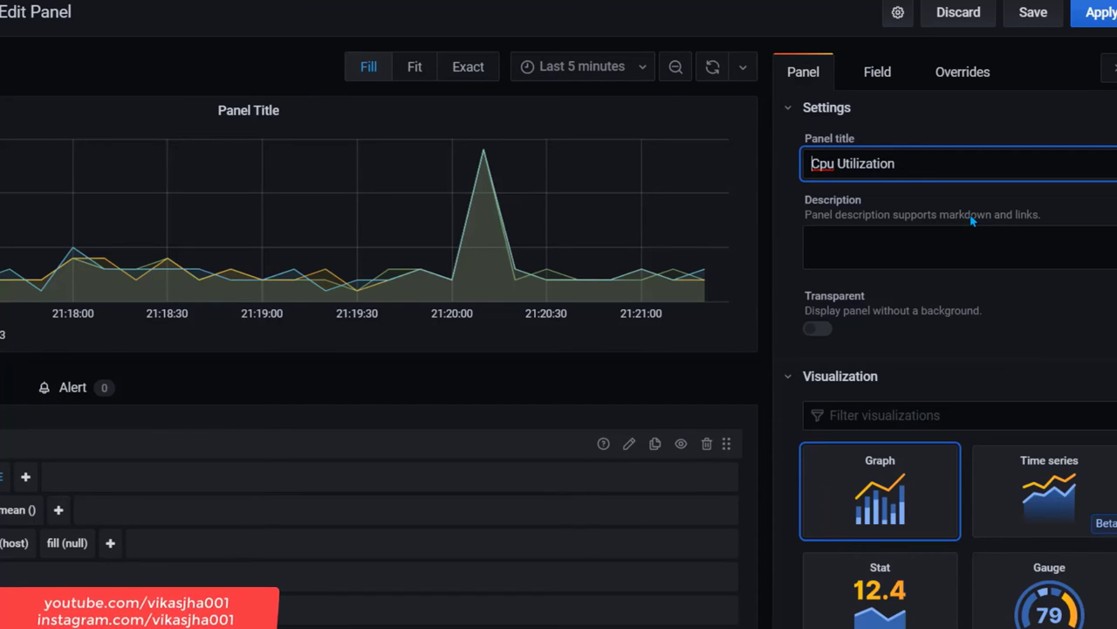
pyautogui.hotkey('ctrl', 'shift', 'Right')
pyautogui.write('CPU')
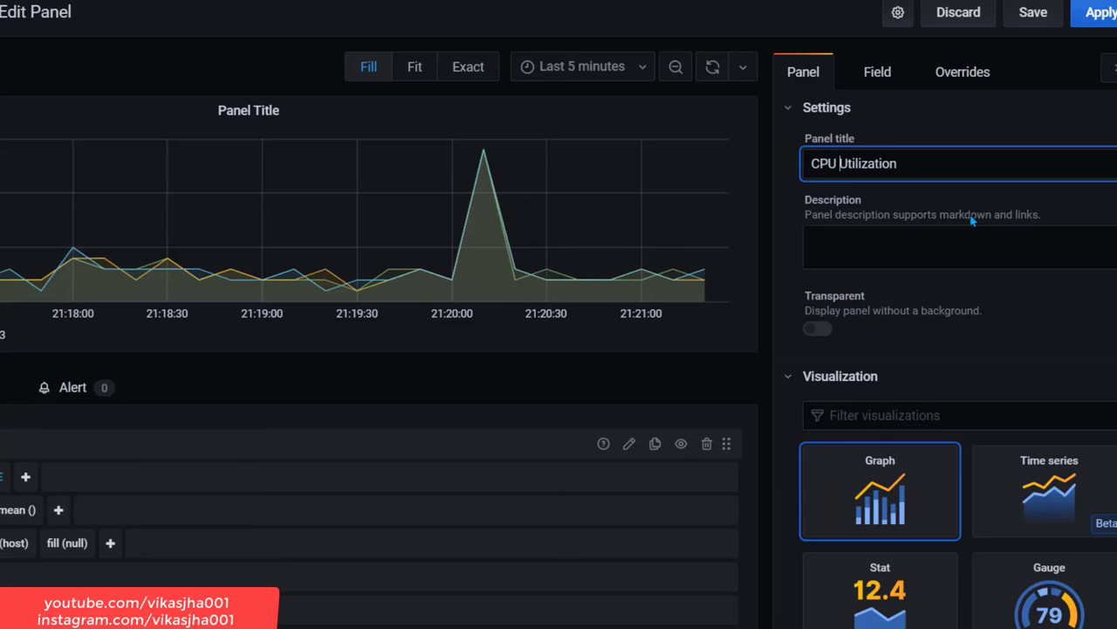
pyautogui.press('End')
pyautogui.click(843, 244)
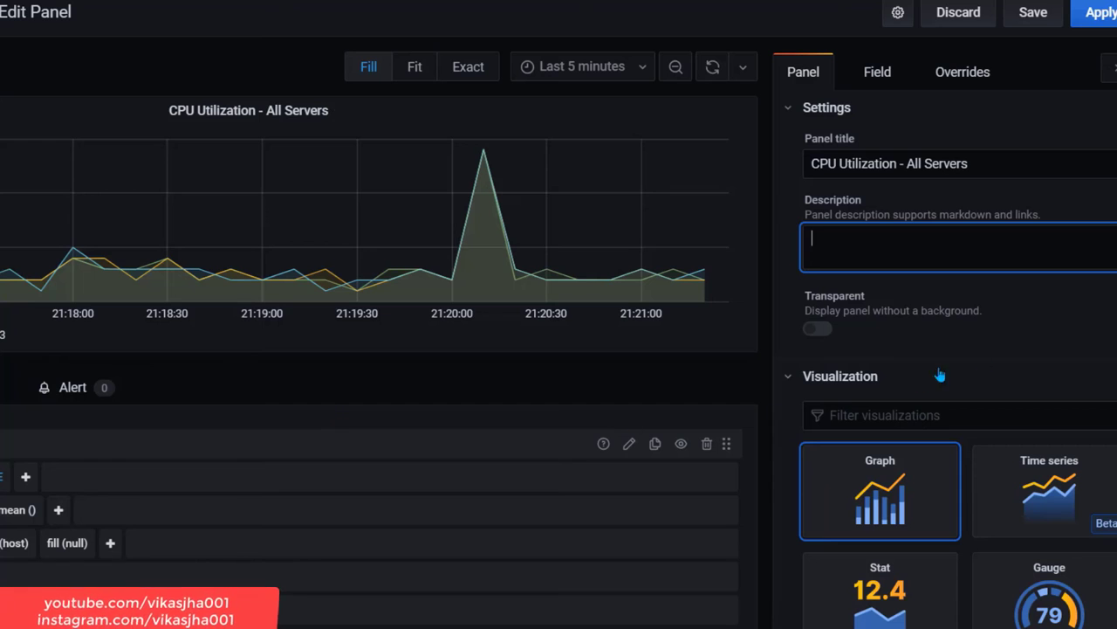
pyautogui.click(789, 376)
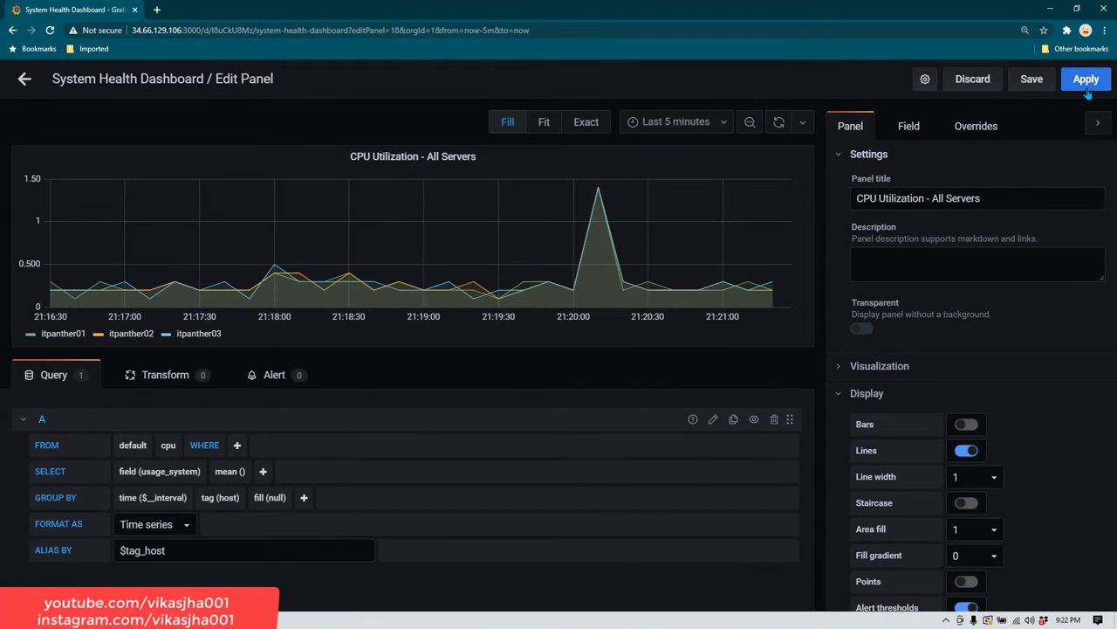
pyautogui.click(1087, 81)
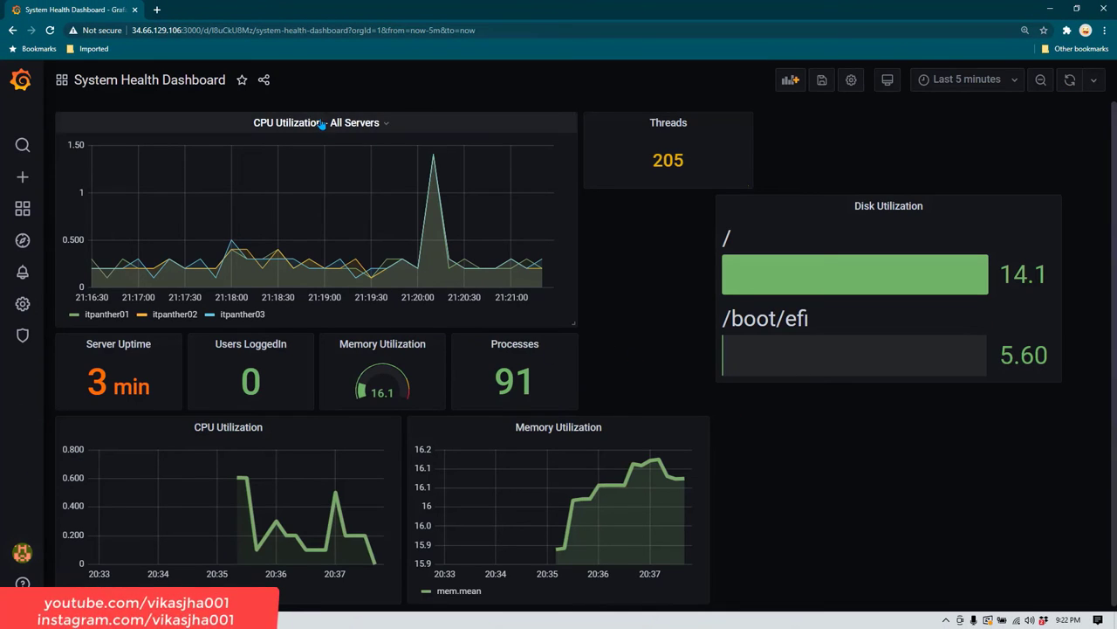
# - Move the CPU Utilization - All Servers panel below the single-server CPU Utilization graph and make it narrower
pyautogui.moveTo(266, 119); pyautogui.dragTo(255, 394)
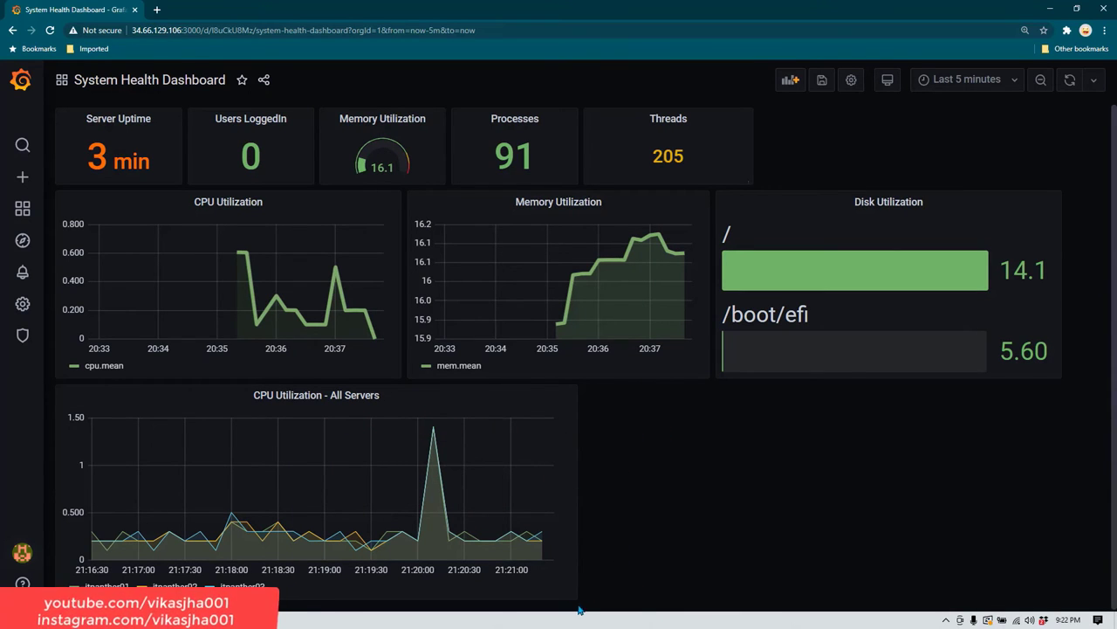
pyautogui.moveTo(572, 597); pyautogui.dragTo(613, 537)
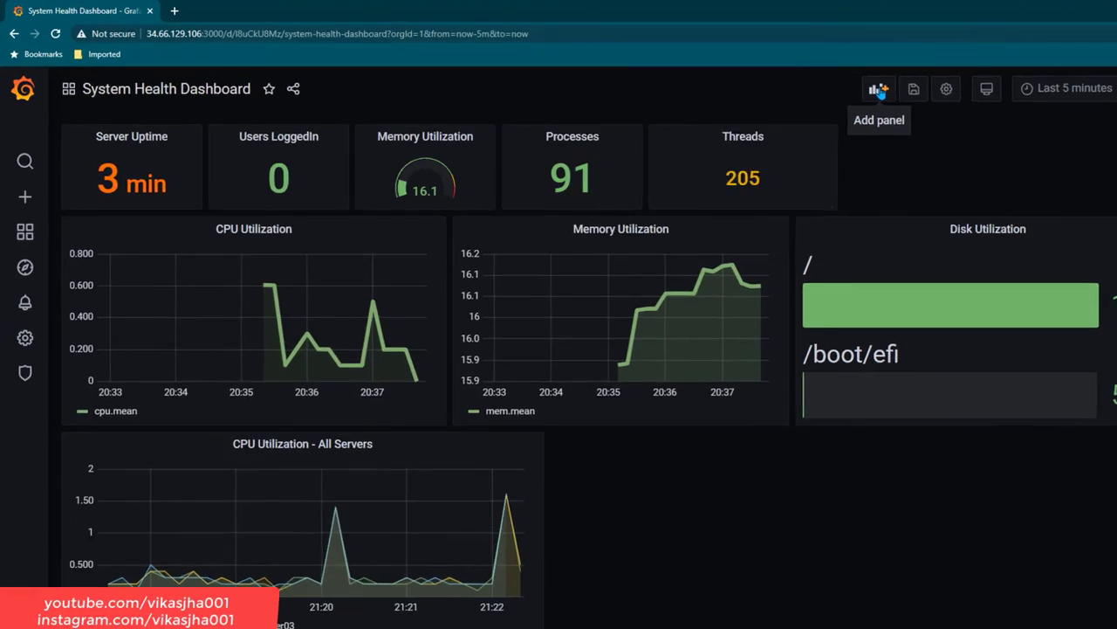
# - Add a new row above the existing panels on the System Health Dashboard
pyautogui.click(790, 81)
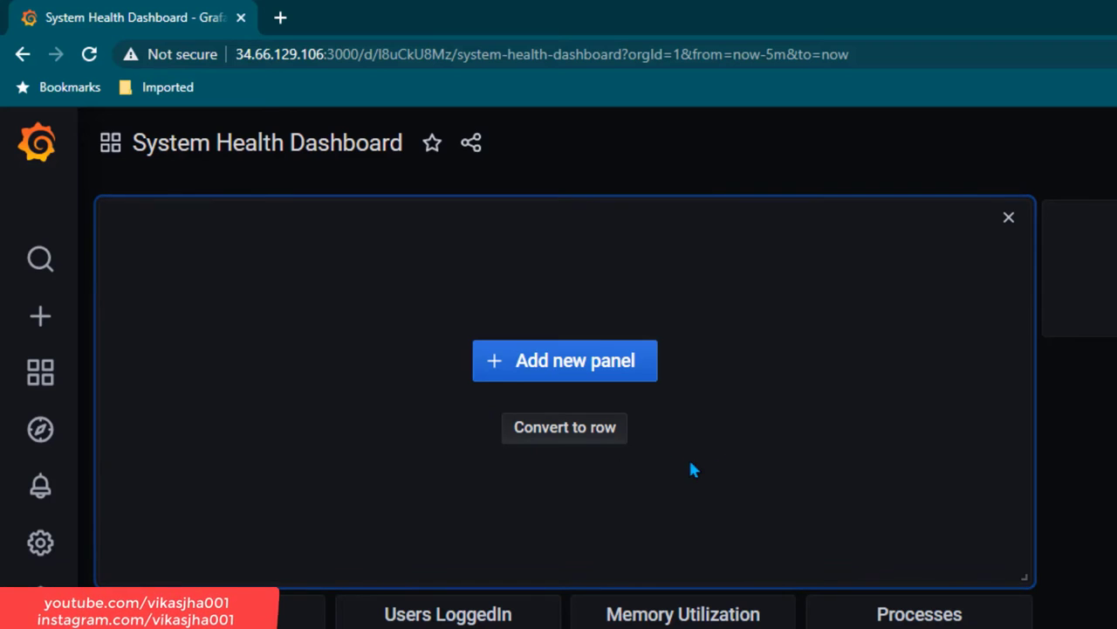
pyautogui.click(601, 437)
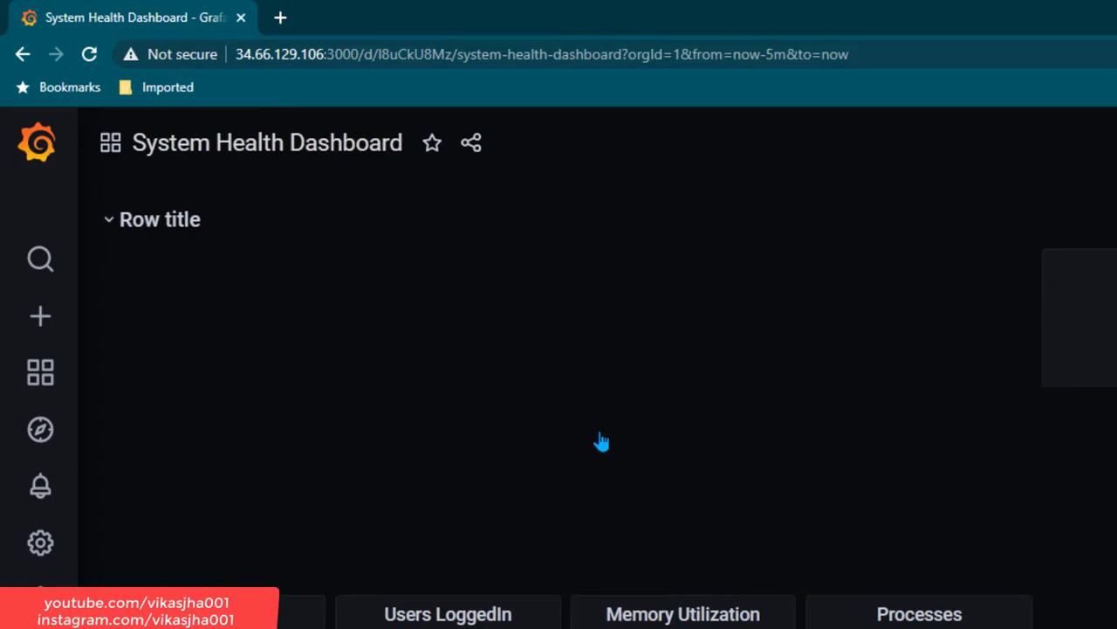
# - Collapse and expand the new row several times to check how it hides and shows its panels
pyautogui.moveTo(119, 222)
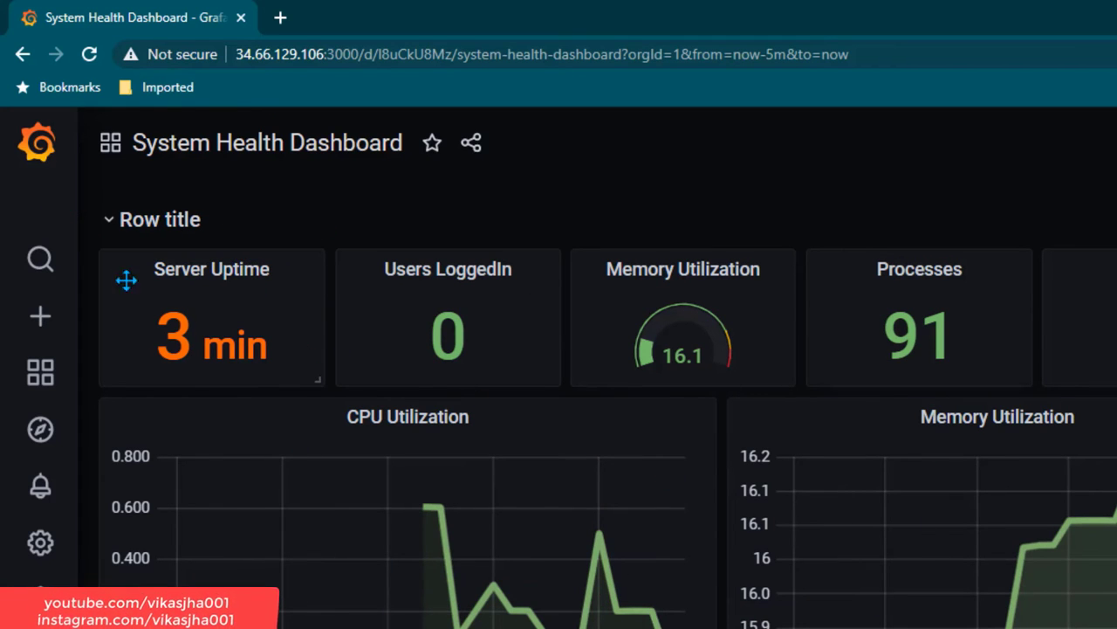
pyautogui.click(105, 222)
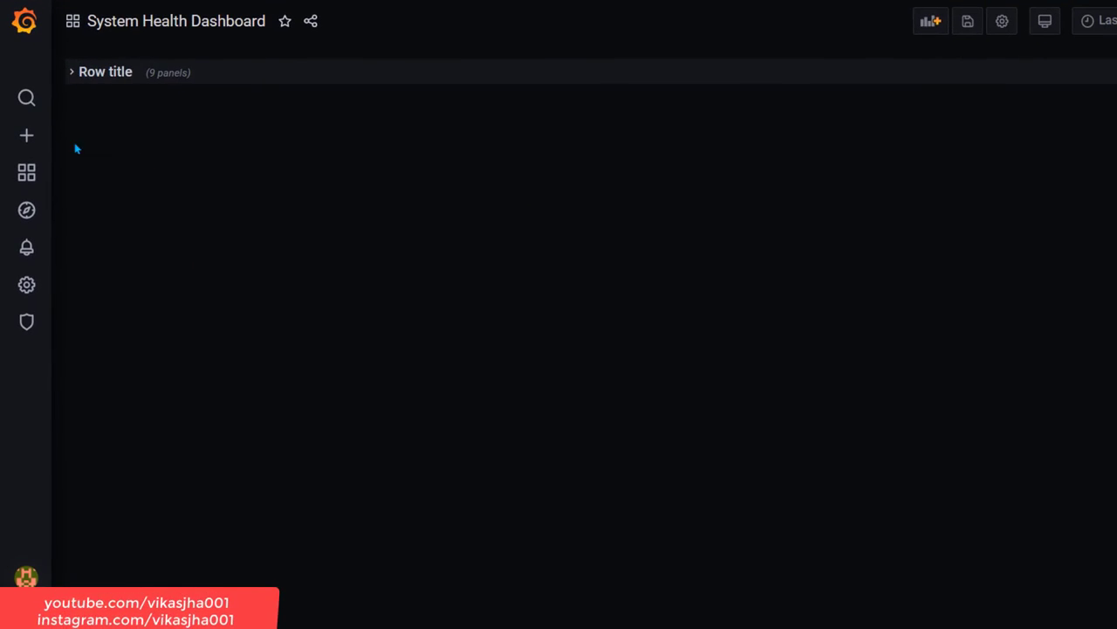
pyautogui.click(70, 74)
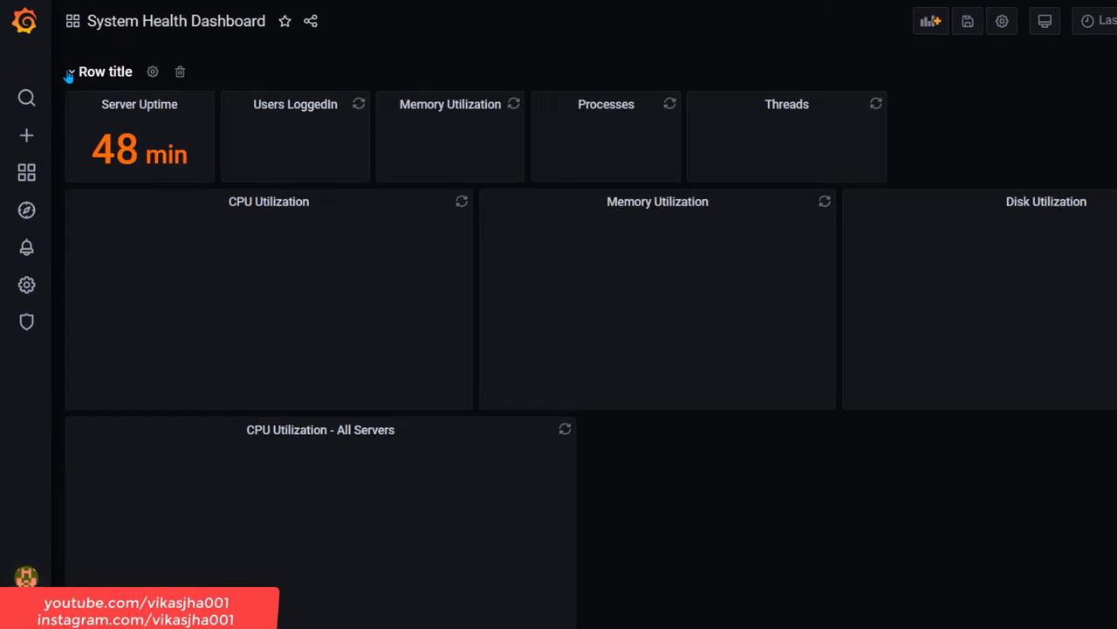
pyautogui.click(72, 75)
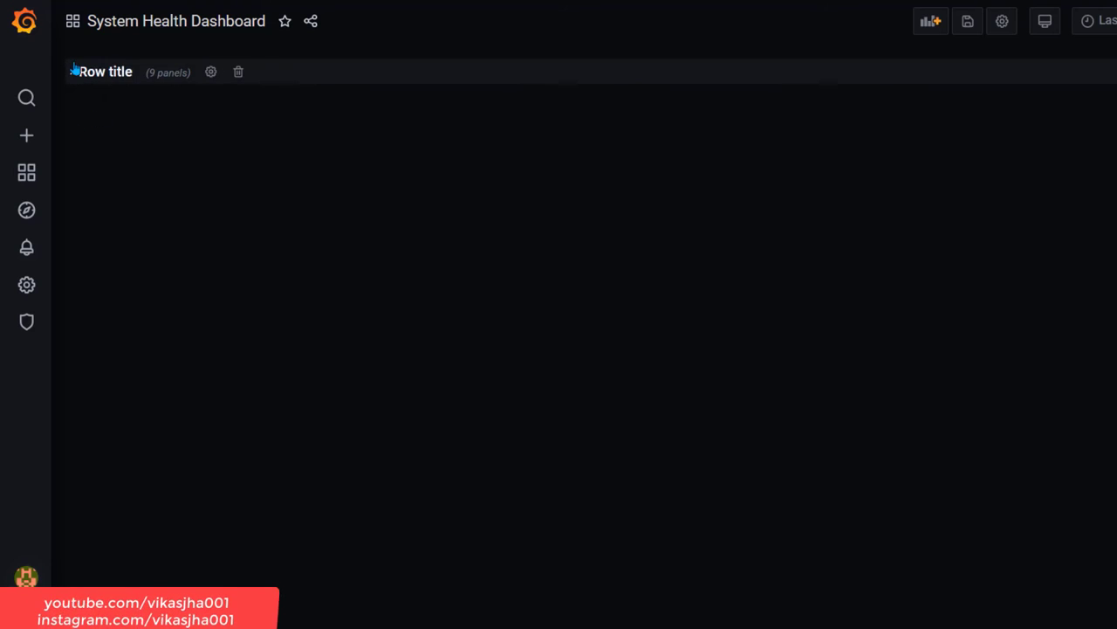
pyautogui.click(70, 75)
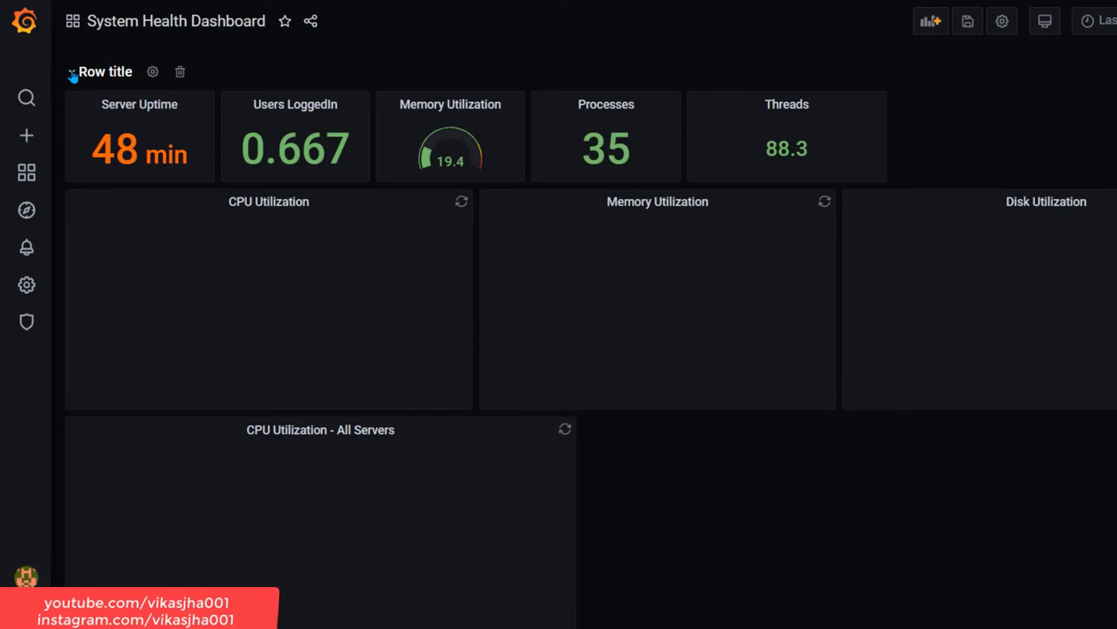
pyautogui.click(73, 76)
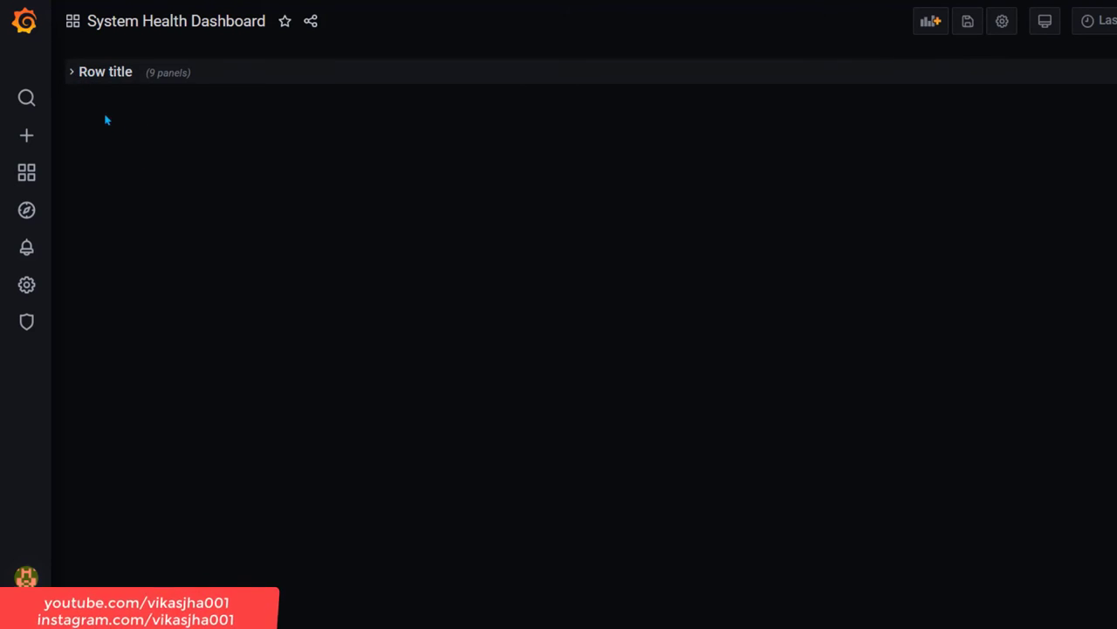
pyautogui.click(72, 73)
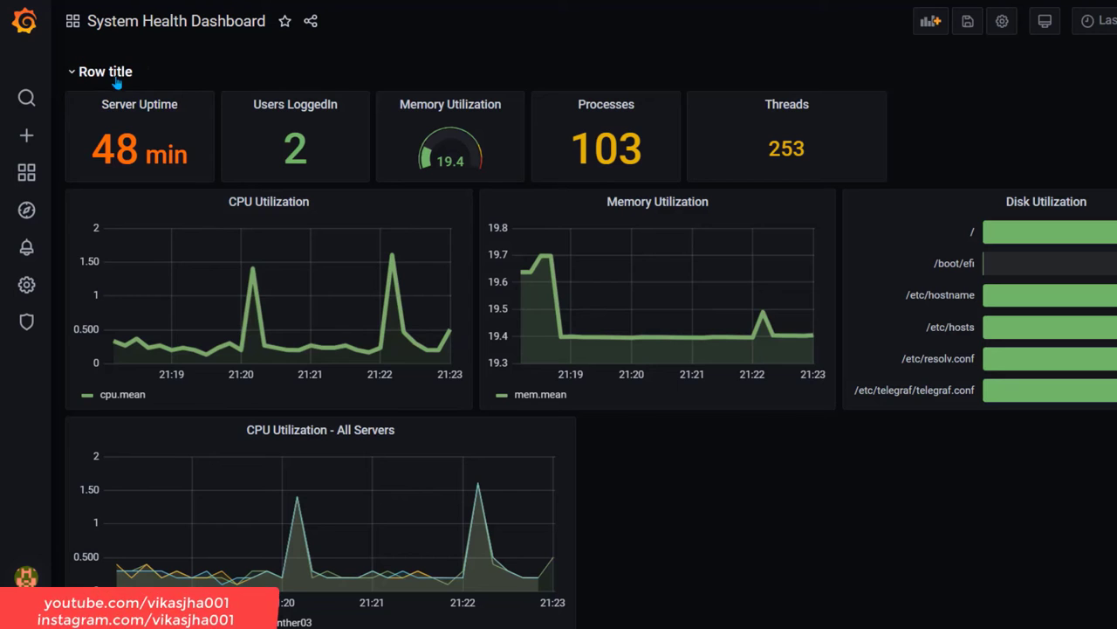
# - Set the new row's title to Summary
pyautogui.moveTo(104, 80)
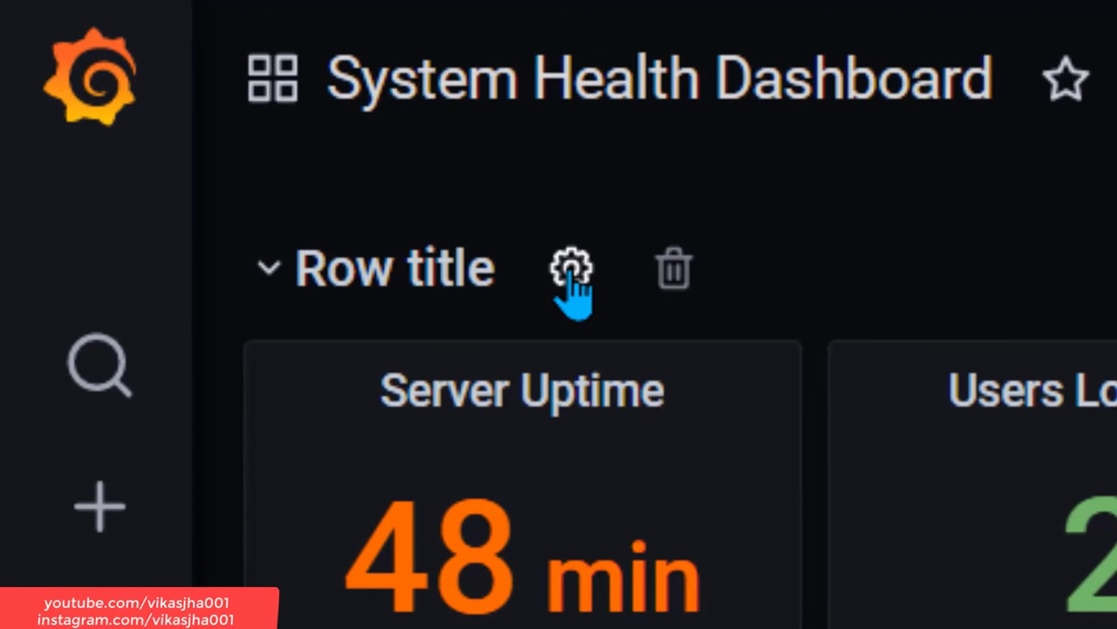
pyautogui.click(569, 270)
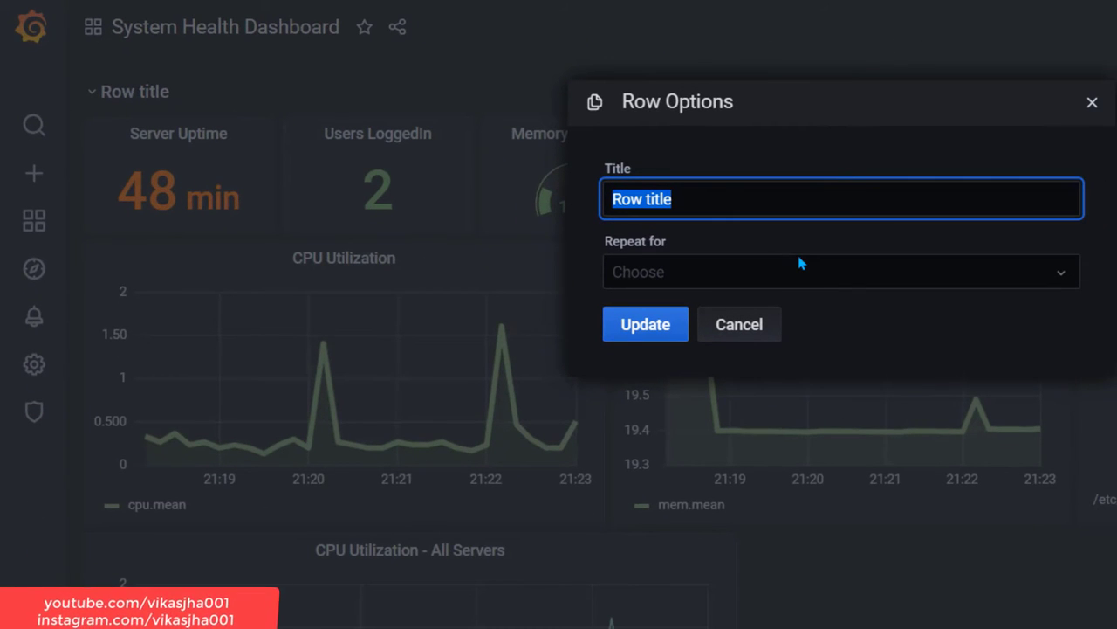
pyautogui.write('S')
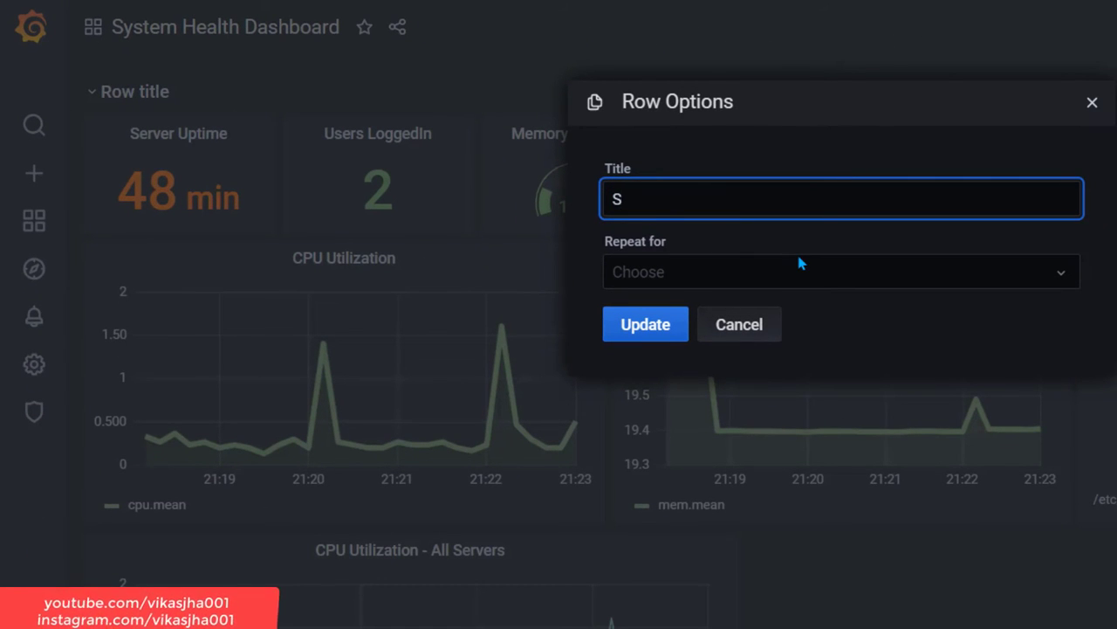
pyautogui.write('ummary')
pyautogui.click(650, 330)
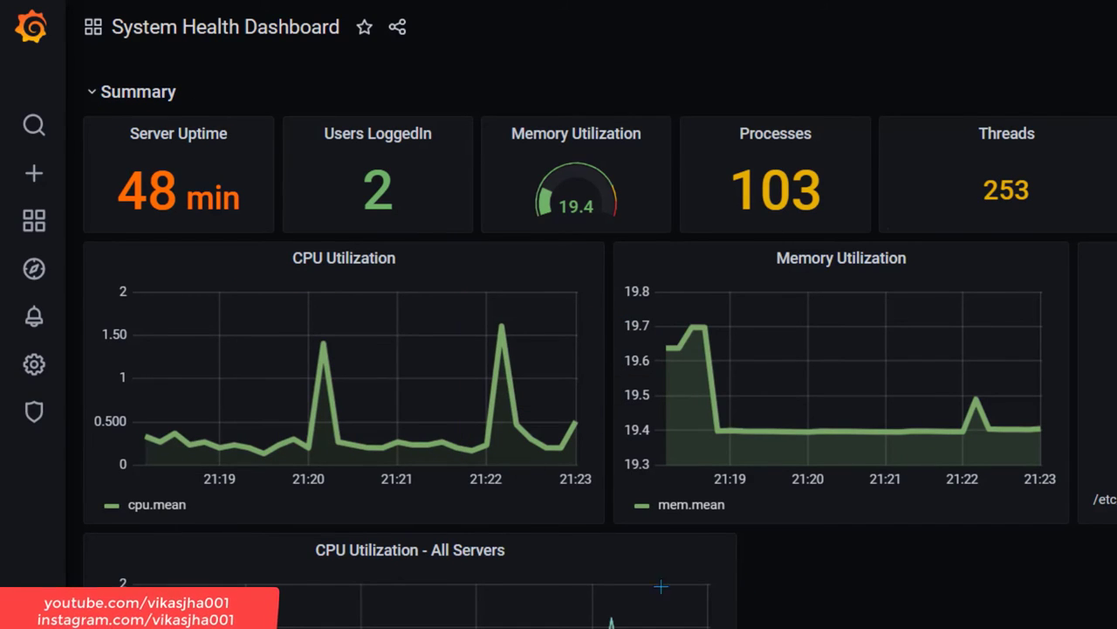
# - Extend the row's title to Summary - Single Hosts
pyautogui.moveTo(93, 96)
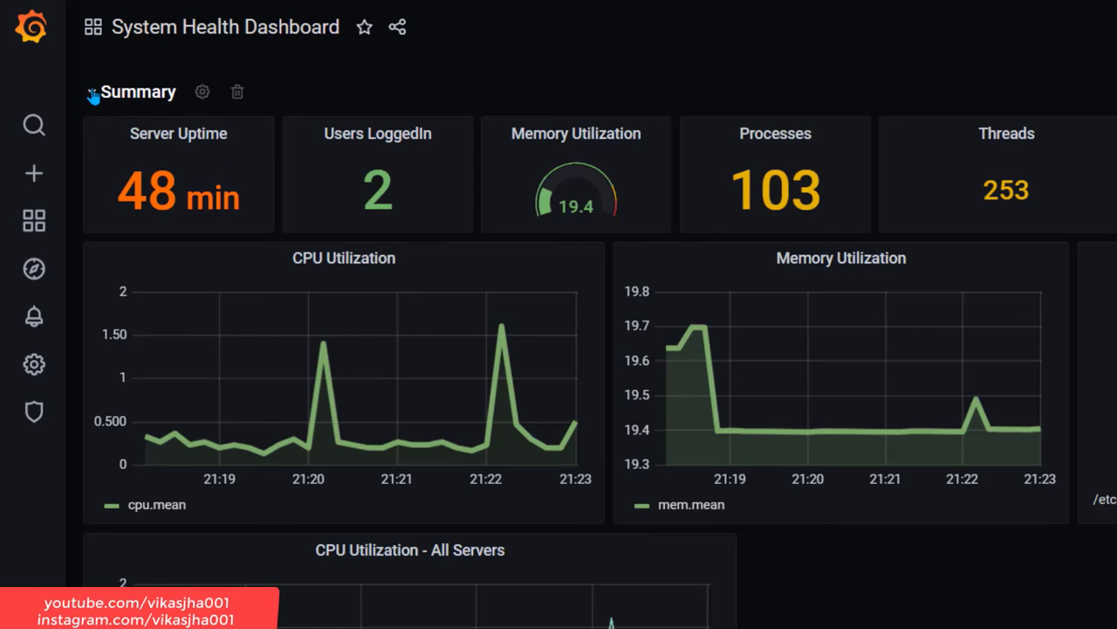
pyautogui.click(202, 92)
pyautogui.click(777, 214)
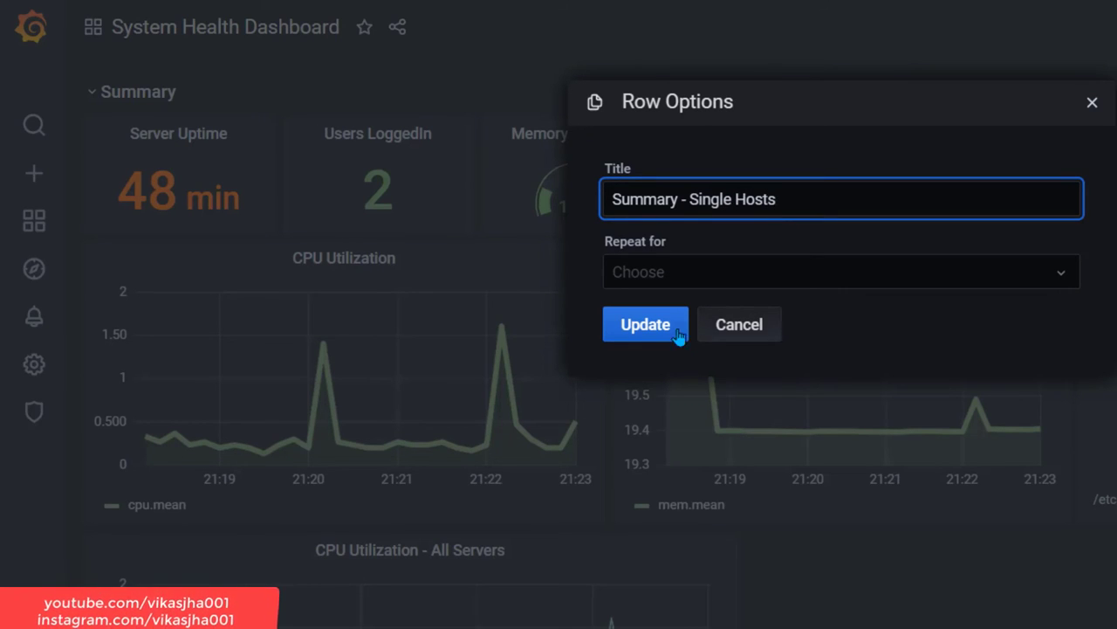
pyautogui.click(611, 331)
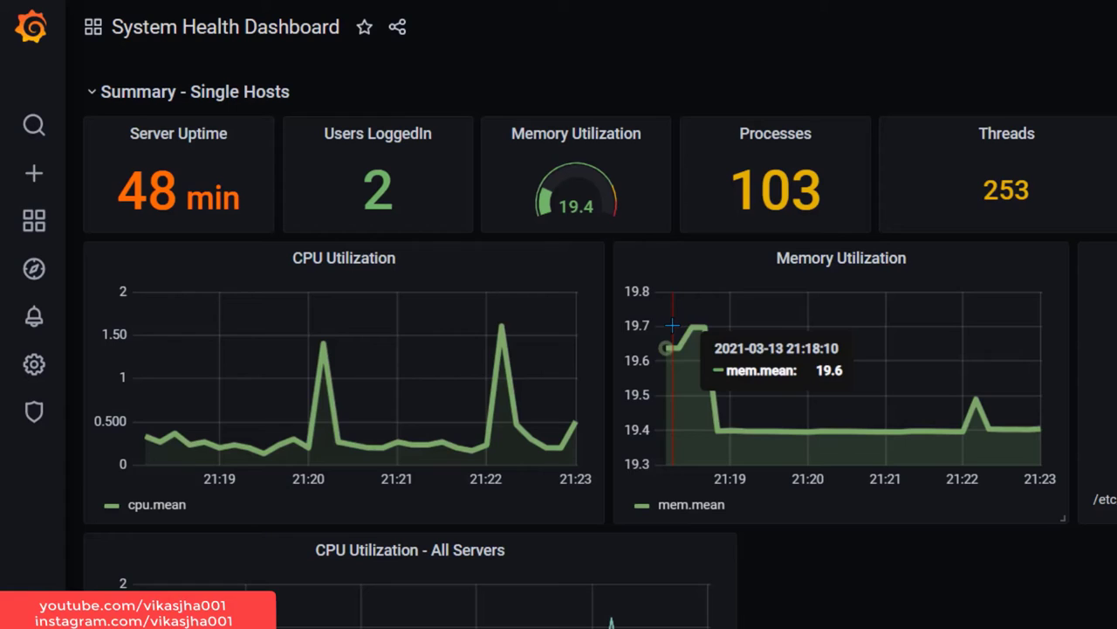
# - Collapse the Summary - Single Hosts row and add a row titled Summary - Multiple Hosts above it
pyautogui.click(92, 93)
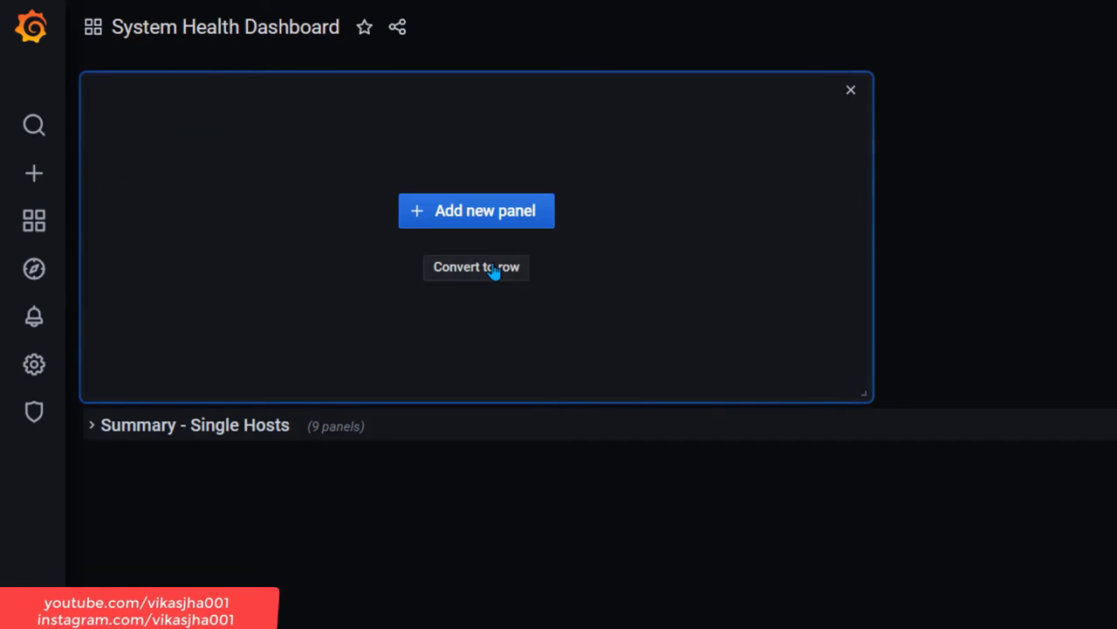
pyautogui.click(494, 272)
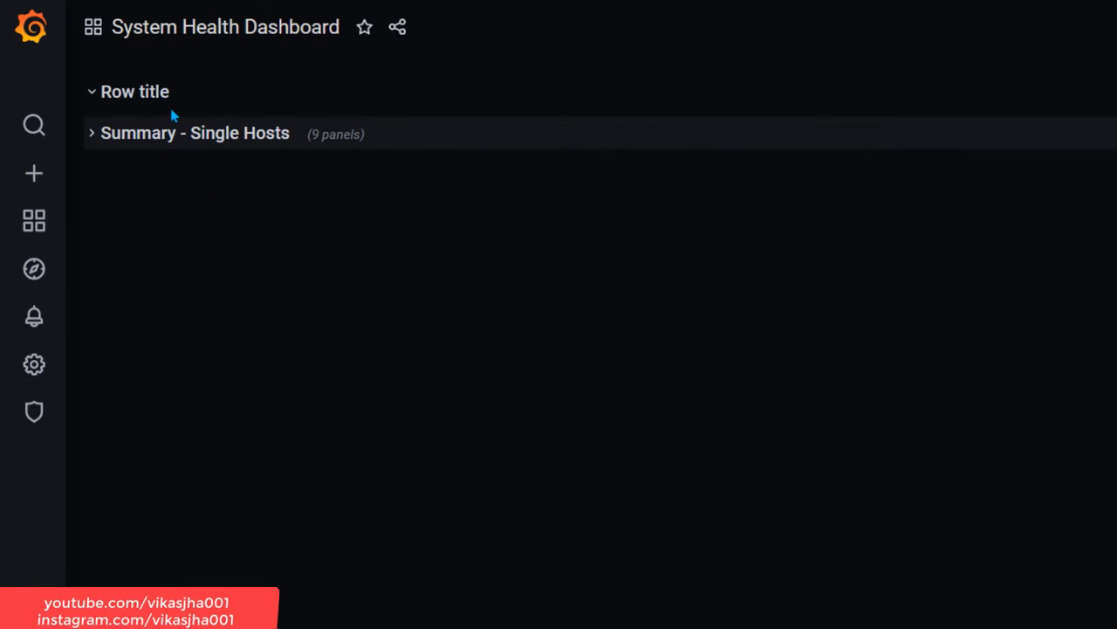
pyautogui.click(196, 94)
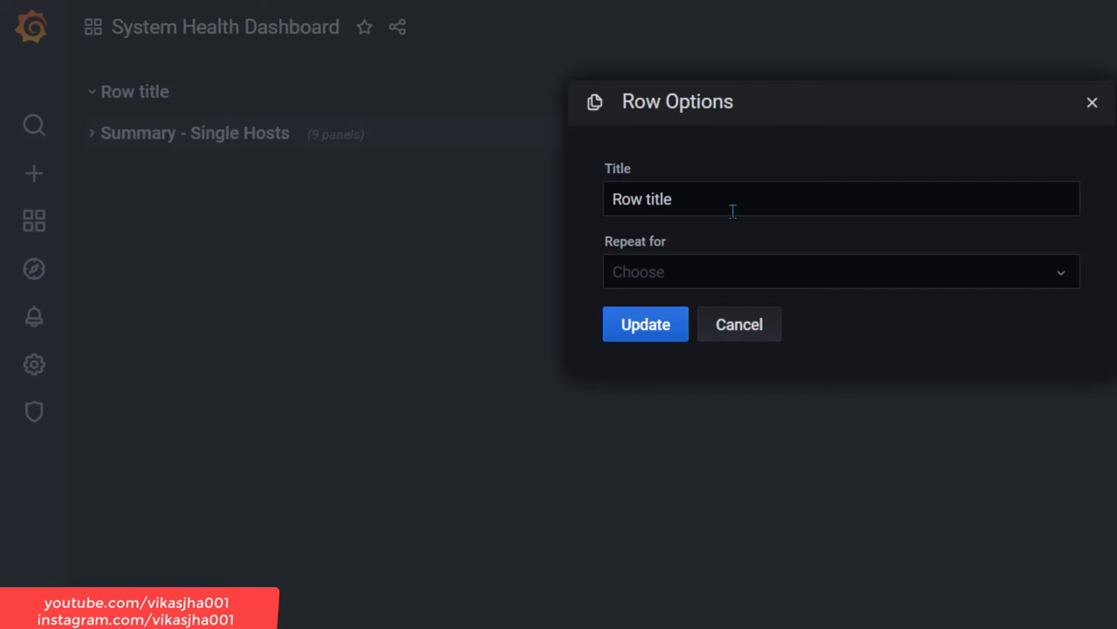
pyautogui.moveTo(715, 200); pyautogui.dragTo(449, 210)
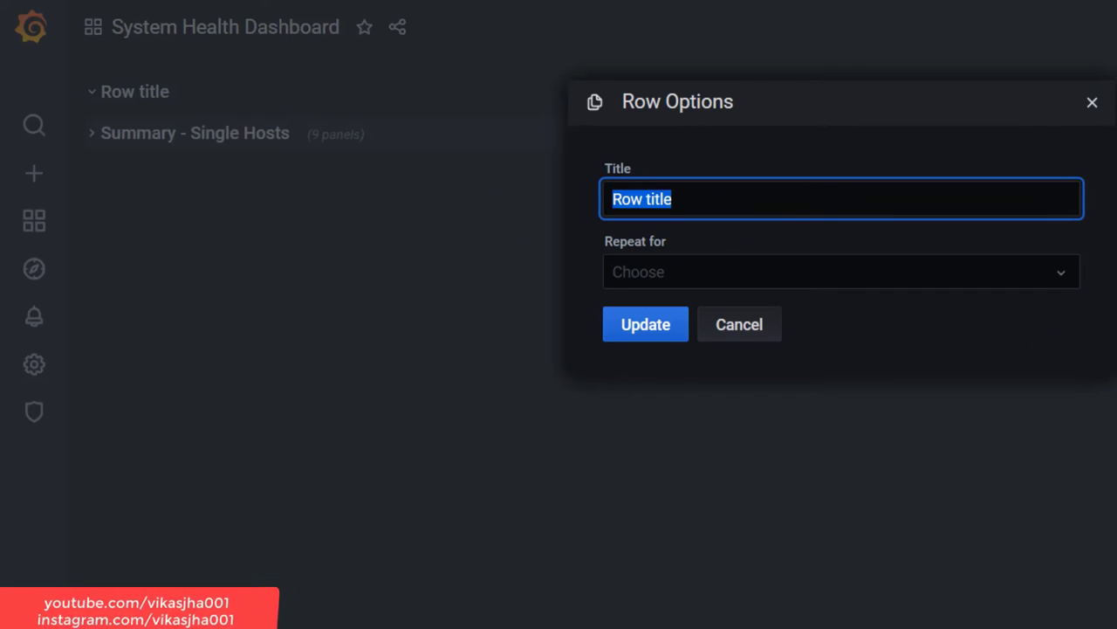
pyautogui.write('Summary')
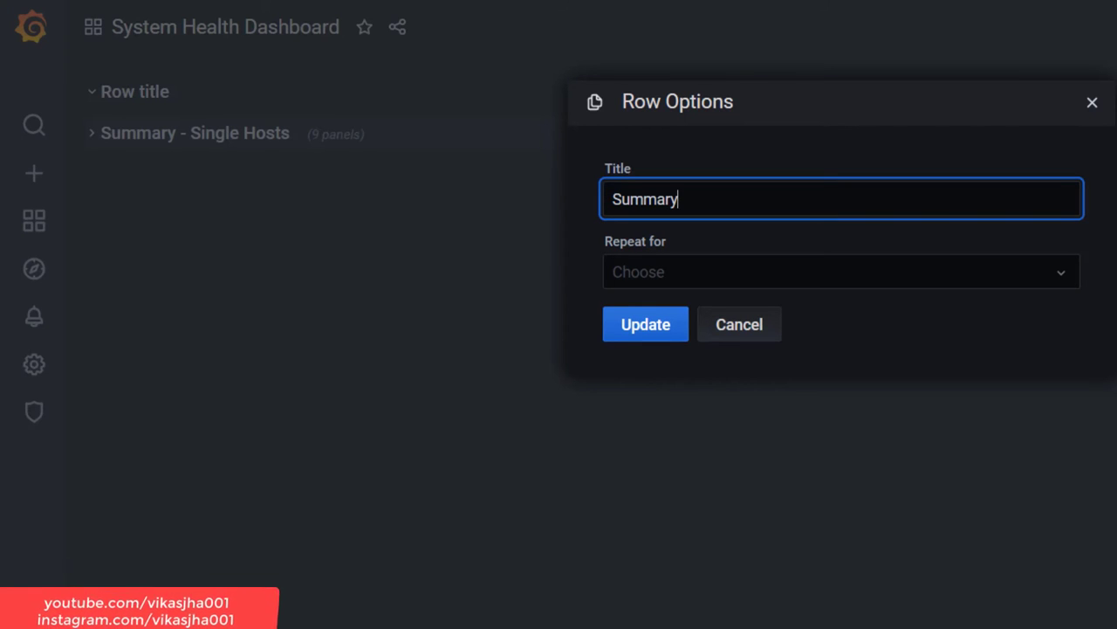
pyautogui.write(' - Multiple Hosts')
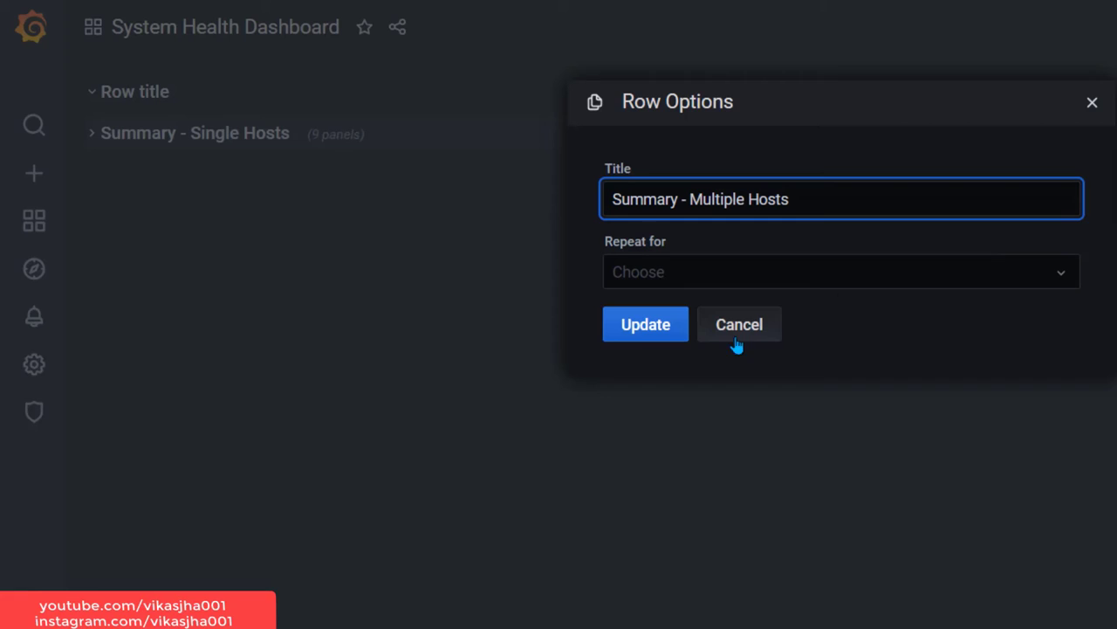
pyautogui.click(643, 332)
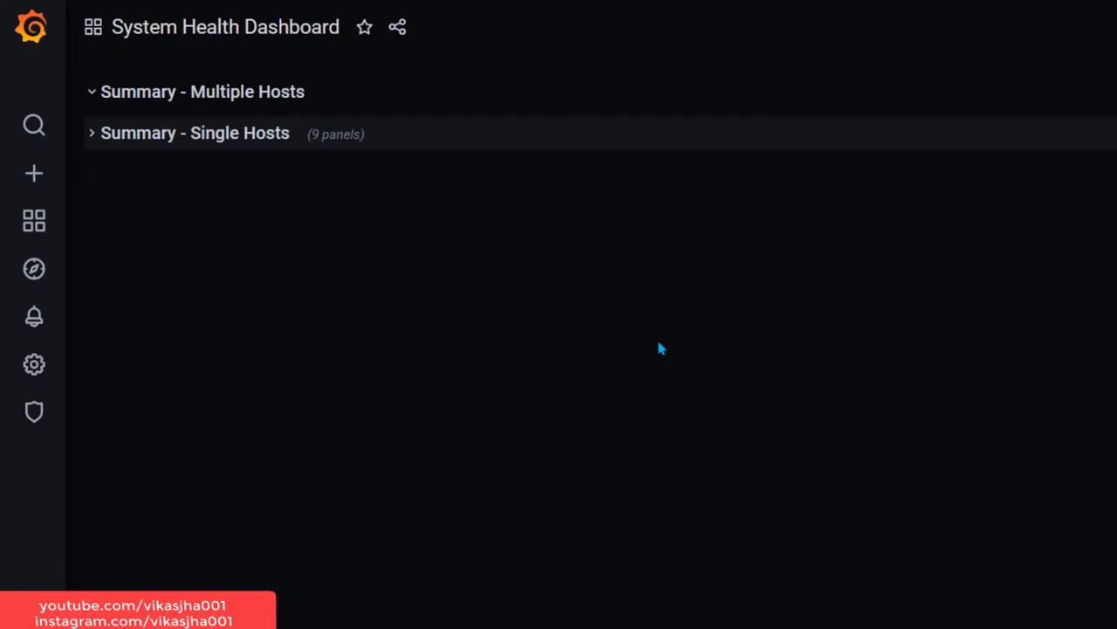
# - With both rows expanded, move the CPU Utilization - All Servers panel into the Summary - Multiple Hosts row and collapse Summary - Single Hosts
pyautogui.click(92, 136)
pyautogui.click(92, 95)
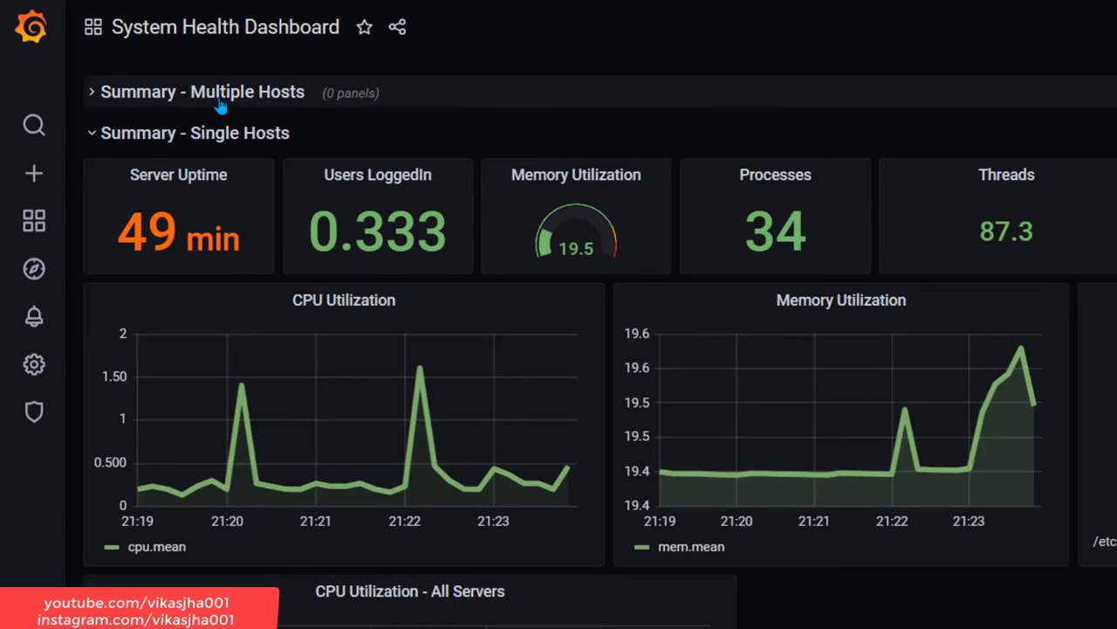
pyautogui.click(92, 95)
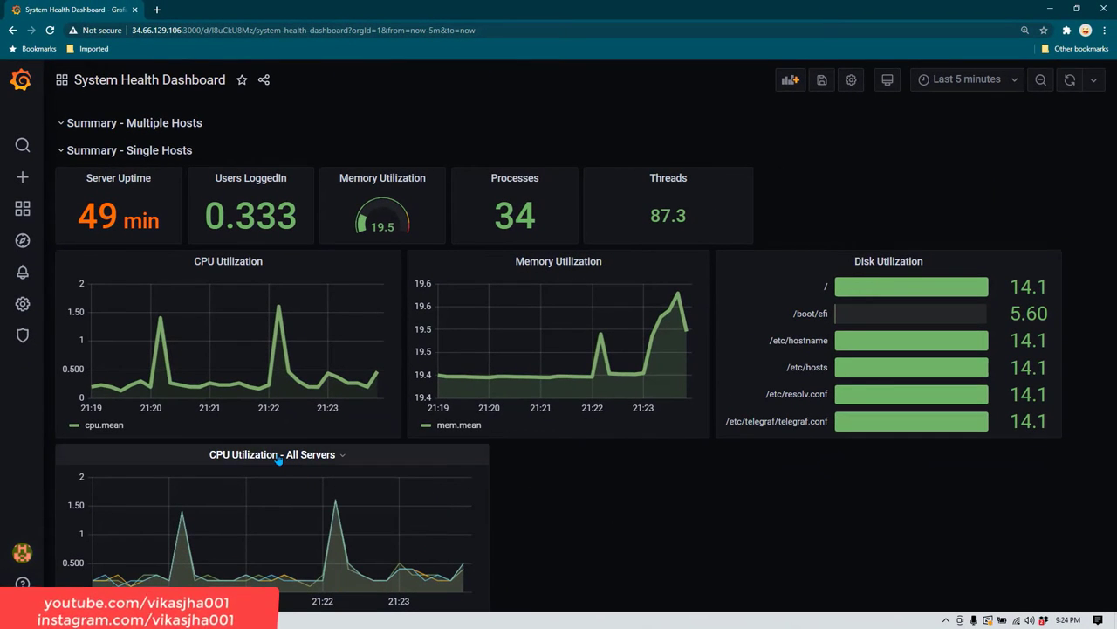
pyautogui.moveTo(278, 460); pyautogui.dragTo(285, 159)
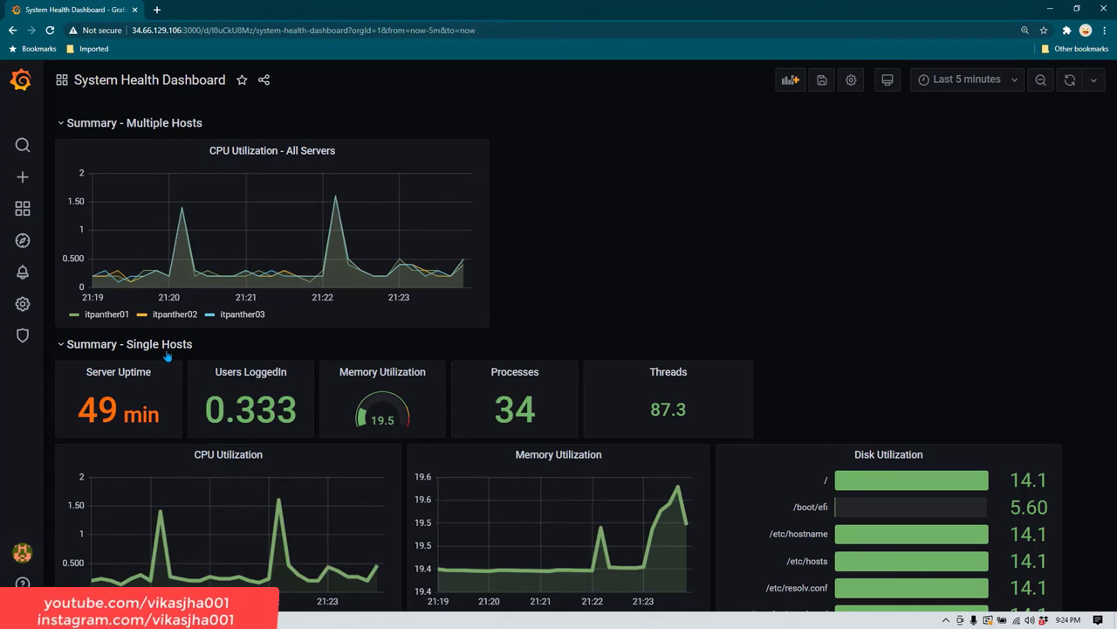
pyautogui.click(61, 346)
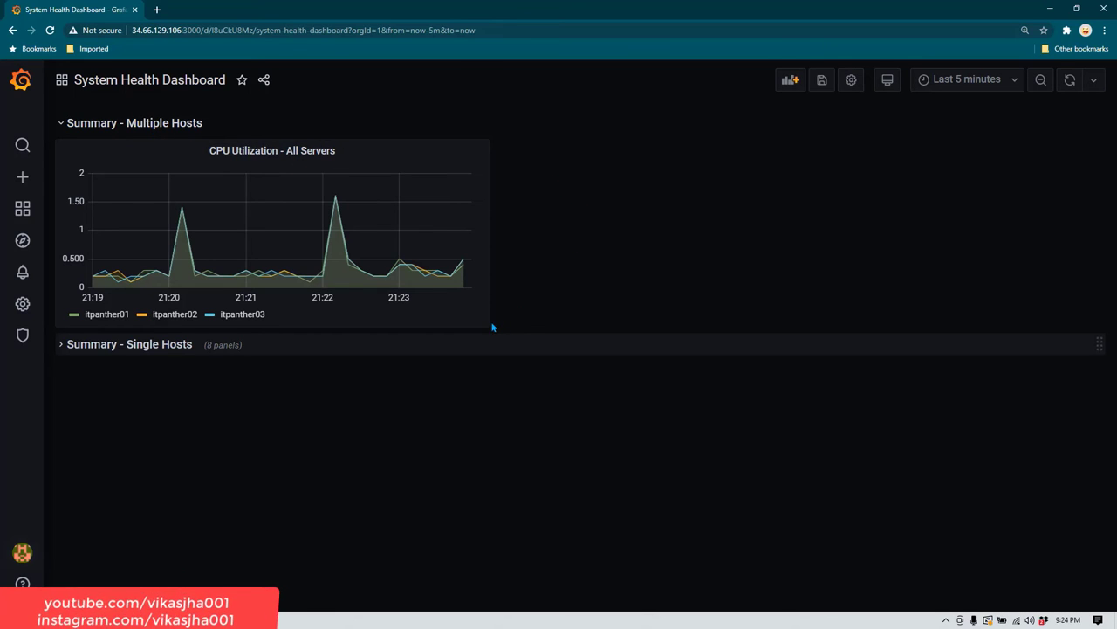
# - Open the CPU Utilization - All Servers panel for editing and review its query and its display, null value and tooltip settings
pyautogui.click(342, 152)
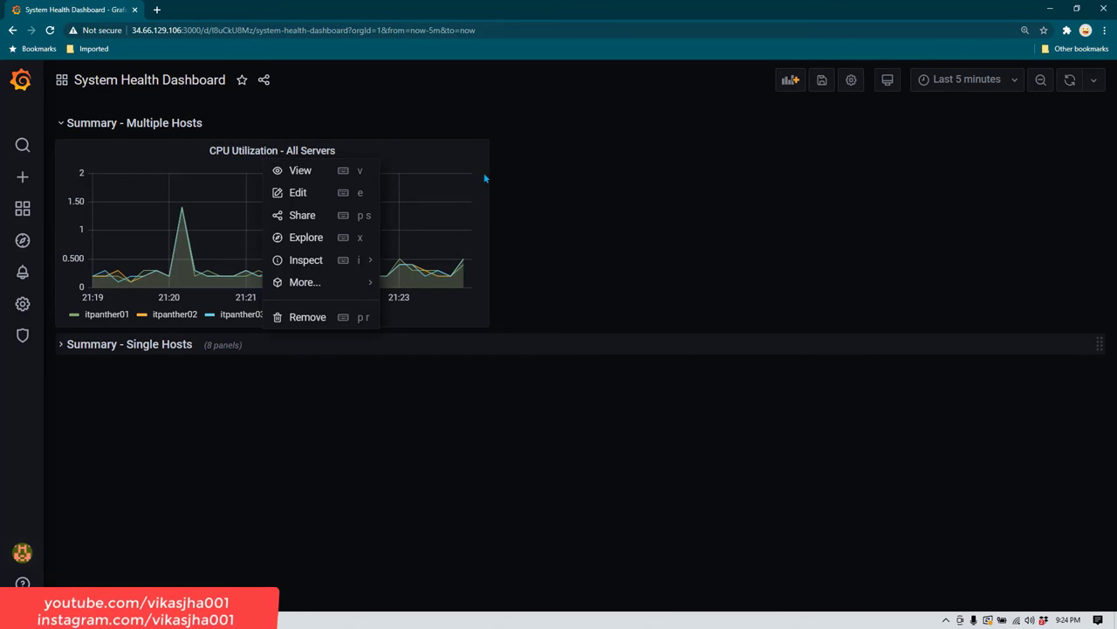
pyautogui.click(322, 194)
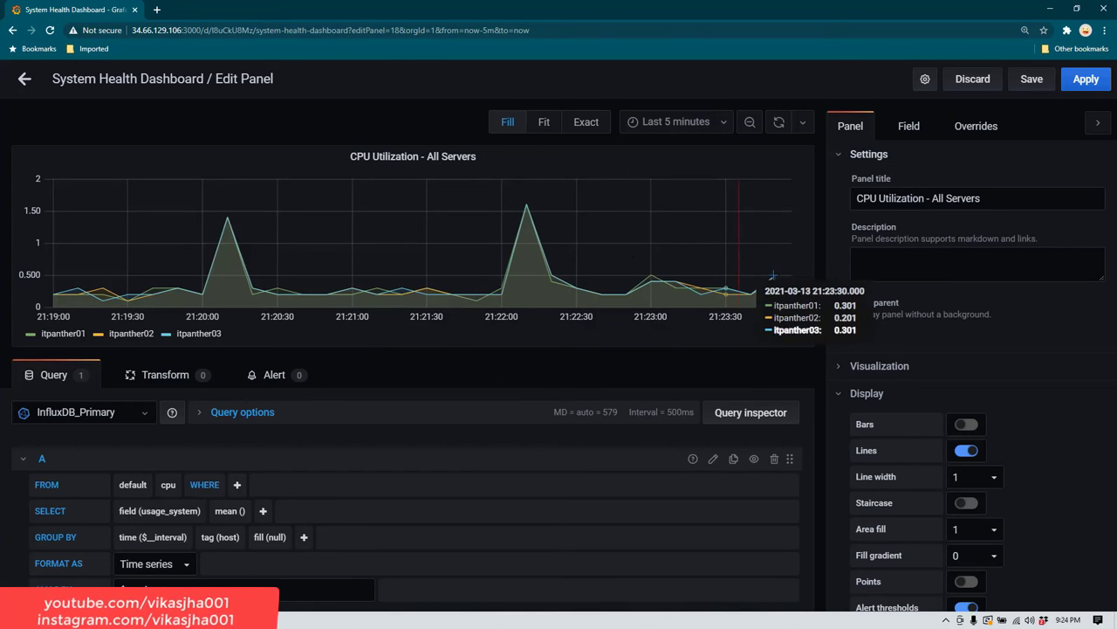
pyautogui.scroll(-1, 454, 397)
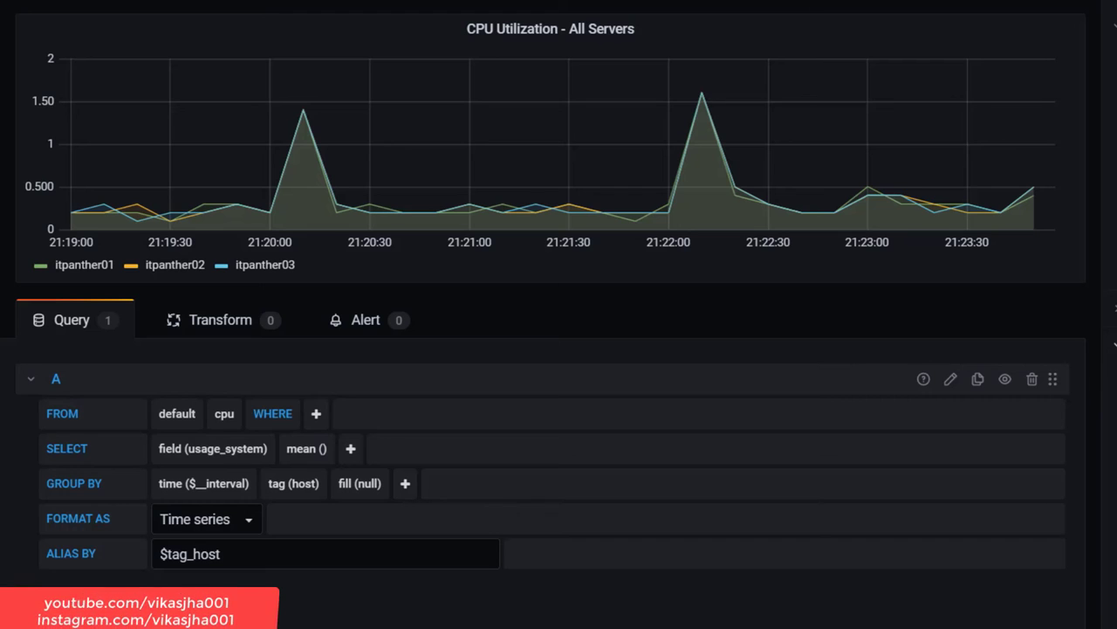
pyautogui.scroll(-5, 1027, 262)
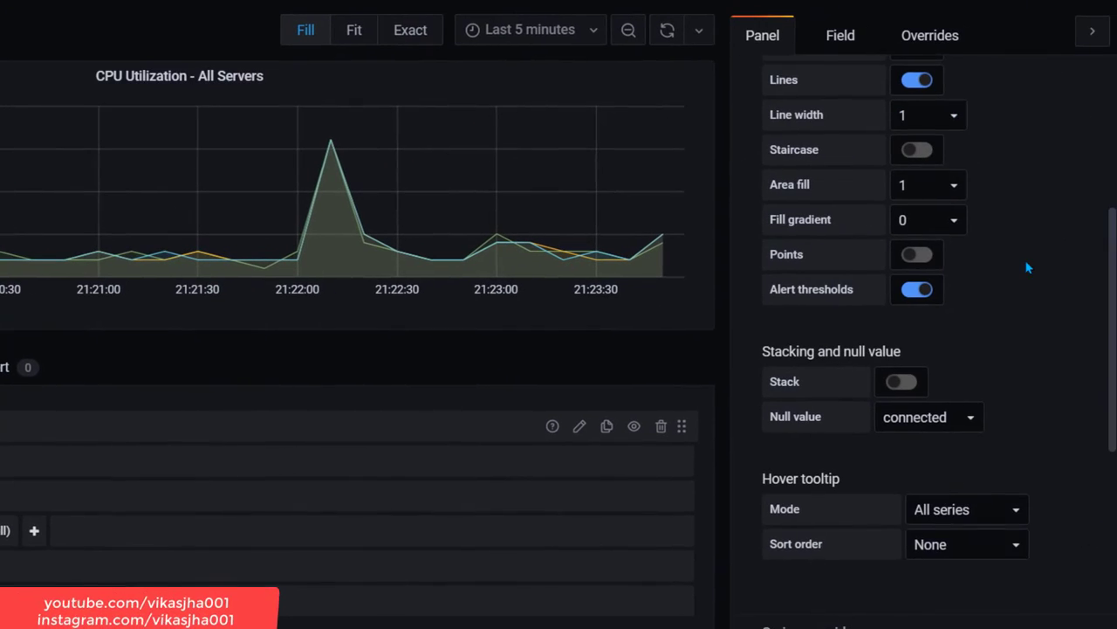
pyautogui.scroll(2, 1028, 257)
pyautogui.scroll(-2, 1022, 246)
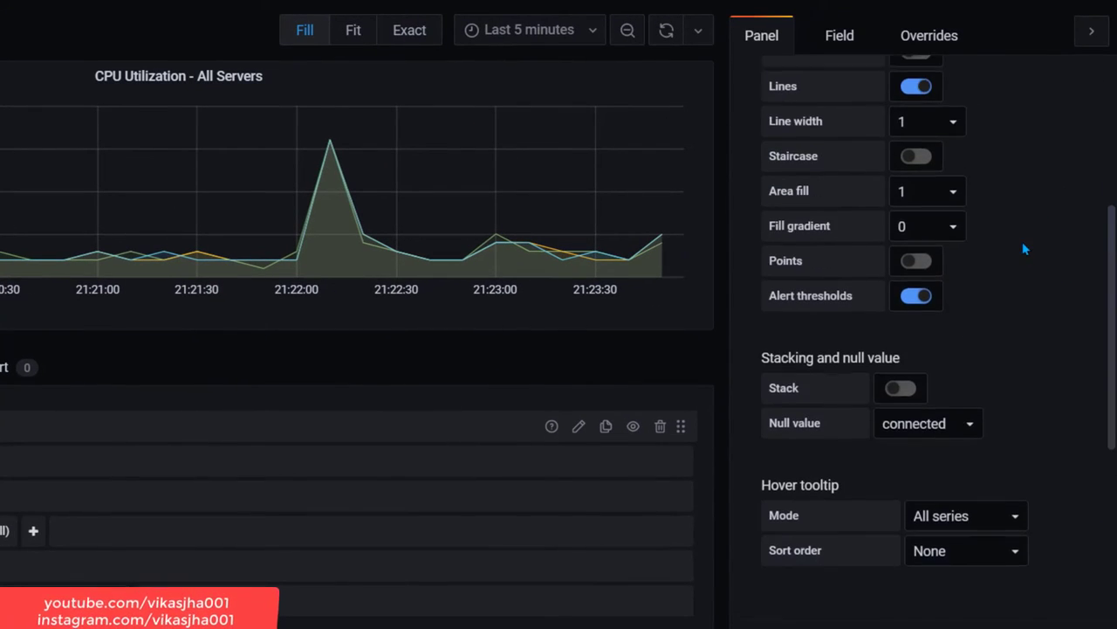
# - Collapse the Display settings and expand the Legend settings of the CPU Utilization panel
pyautogui.scroll(4, 787, 330)
pyautogui.click(748, 316)
pyautogui.scroll(-2, 841, 262)
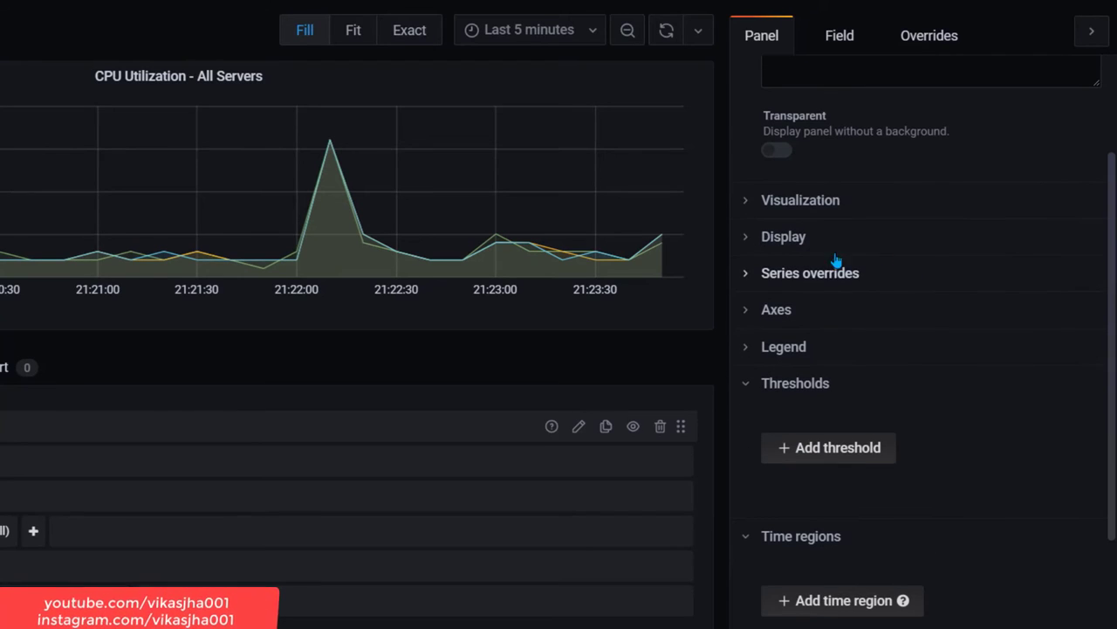
pyautogui.scroll(3, 960, 320)
pyautogui.scroll(-3, 853, 429)
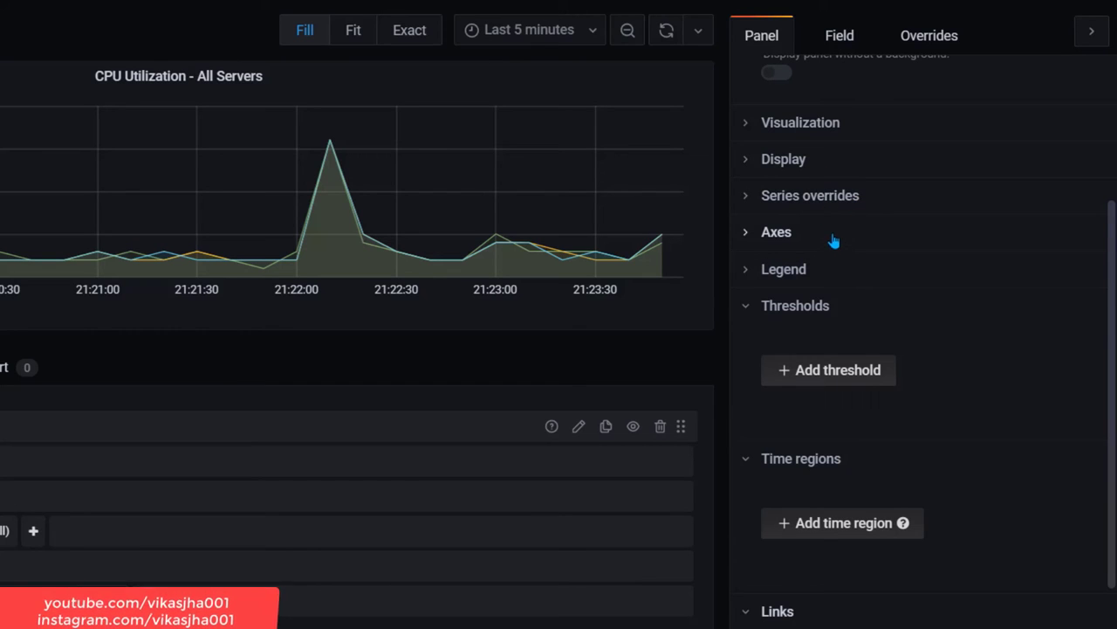
pyautogui.click(749, 271)
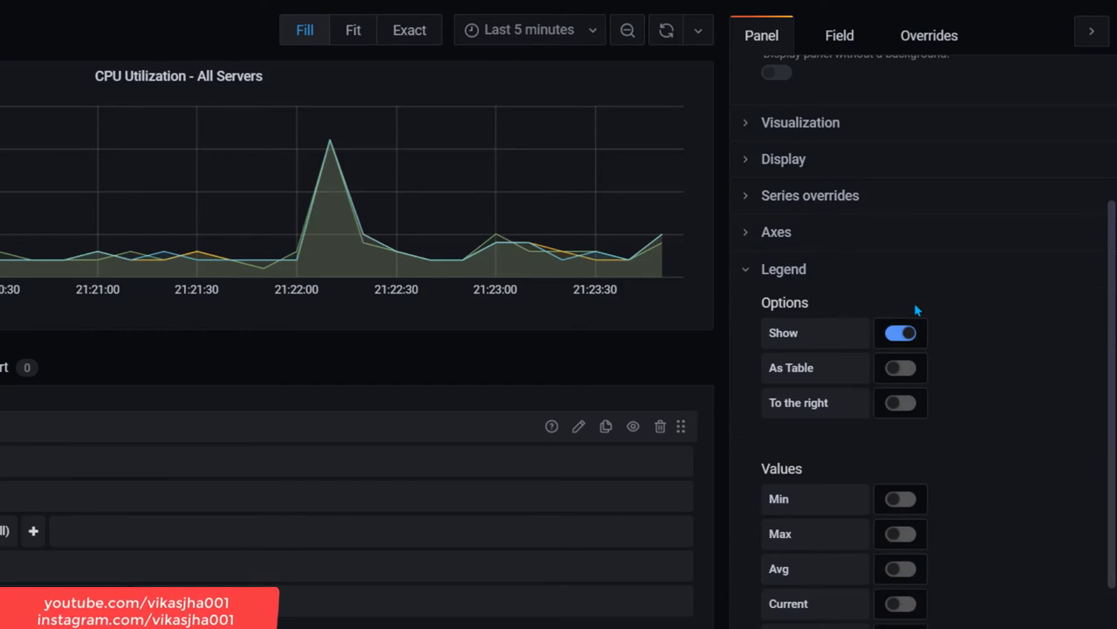
# - Show the Min, Max, Avg, Current and Total values in the panel's legend
pyautogui.scroll(-2, 934, 309)
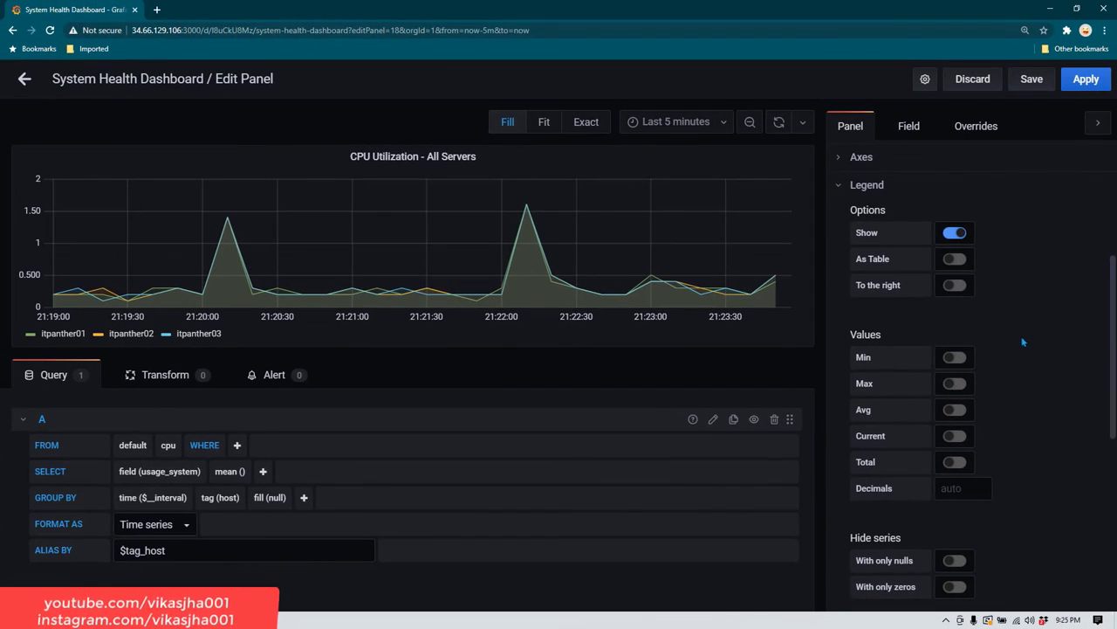
pyautogui.click(964, 359)
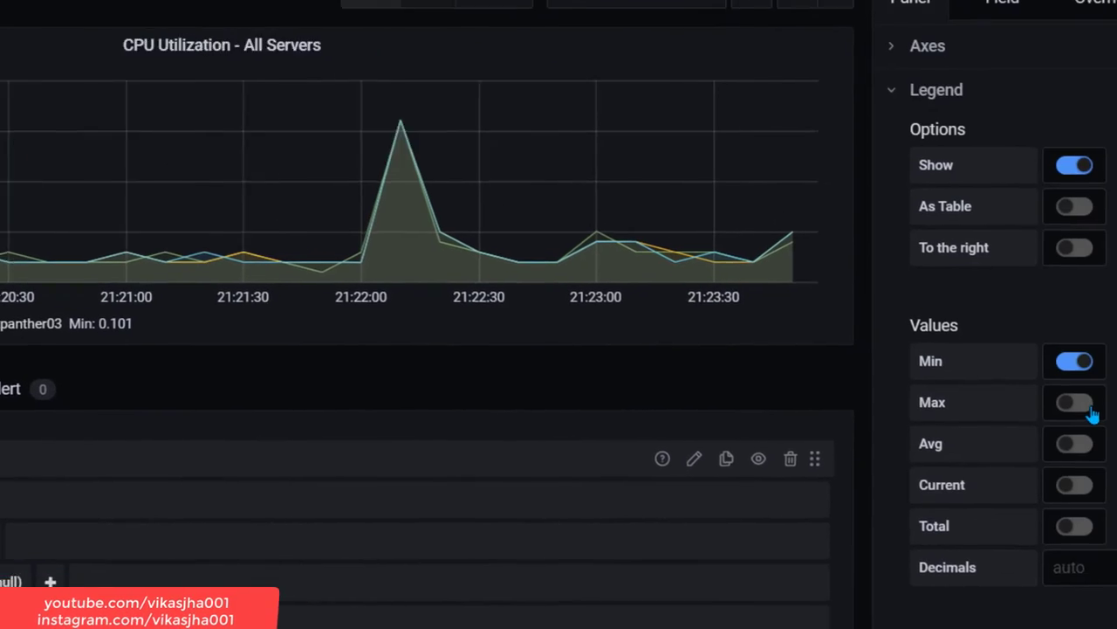
pyautogui.click(1078, 406)
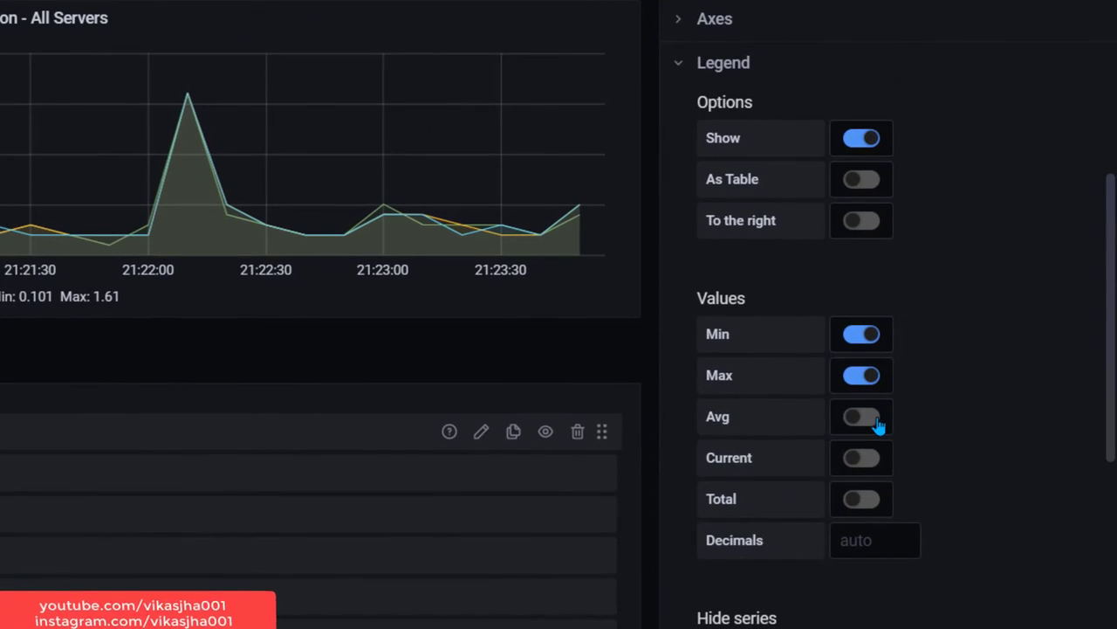
pyautogui.click(875, 421)
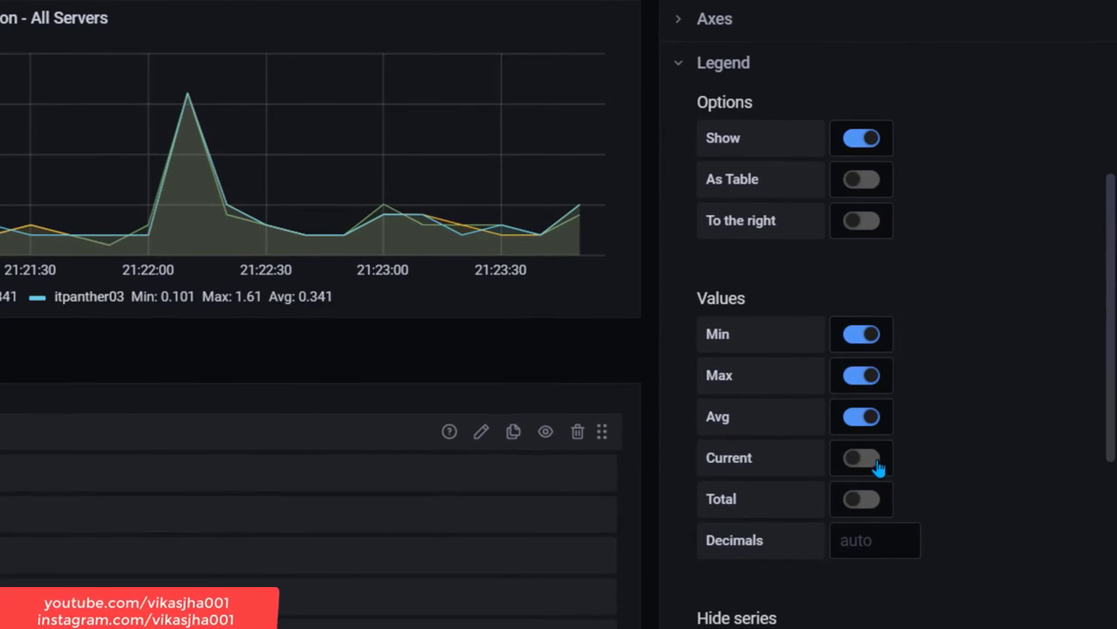
pyautogui.click(870, 462)
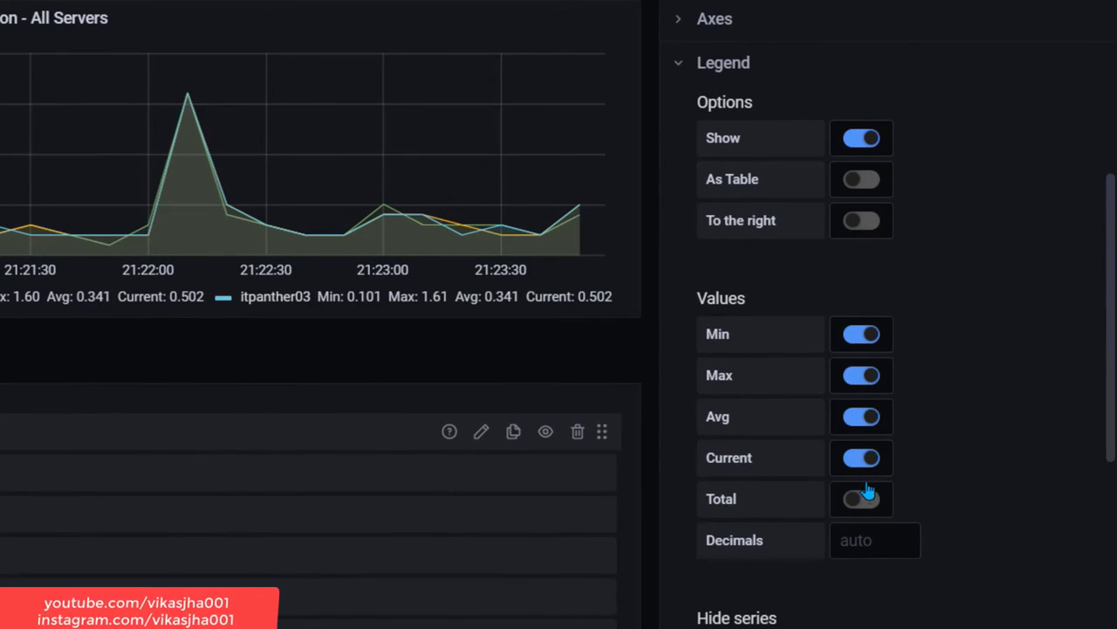
pyautogui.click(873, 495)
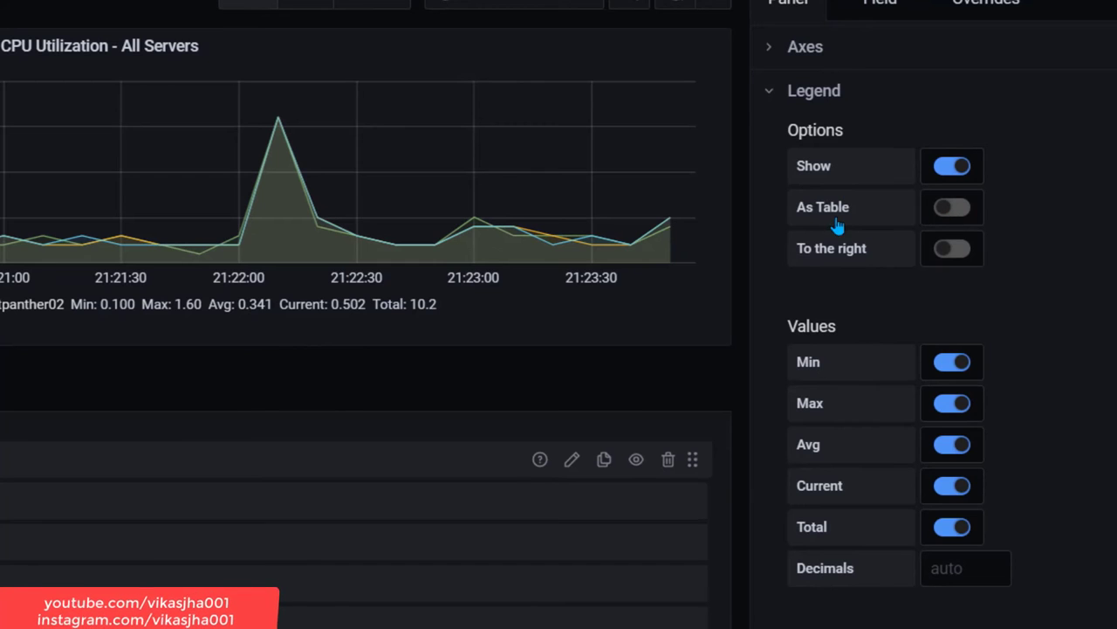
# - Display the legend as a table and enlarge the graph preview so all three host rows fit
pyautogui.click(951, 206)
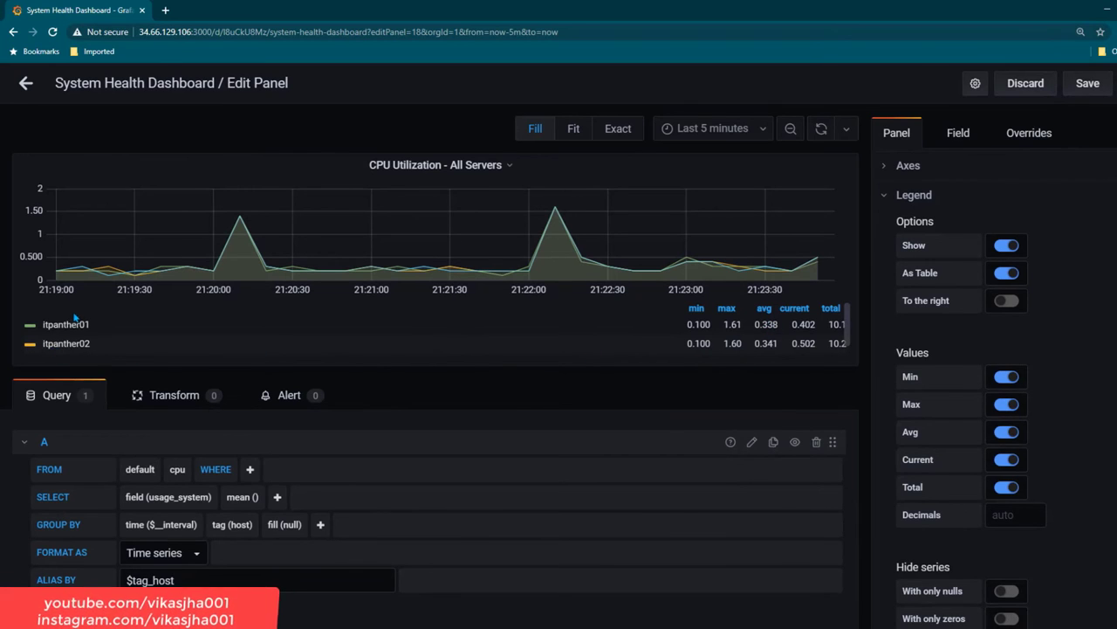
pyautogui.scroll(-1, 119, 349)
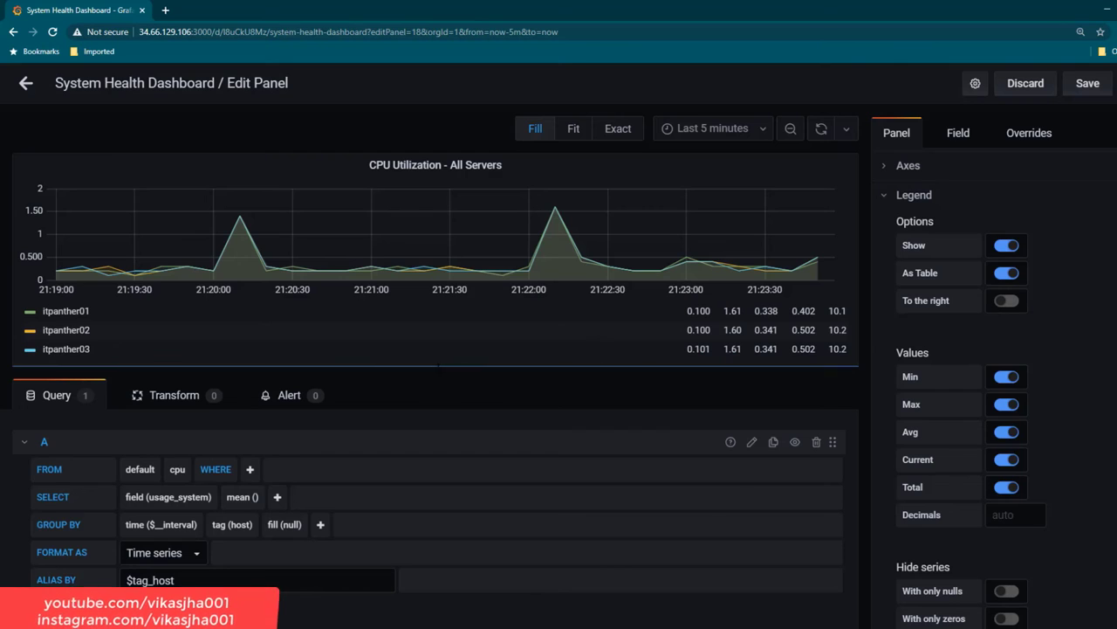
pyautogui.moveTo(101, 366); pyautogui.dragTo(101, 419)
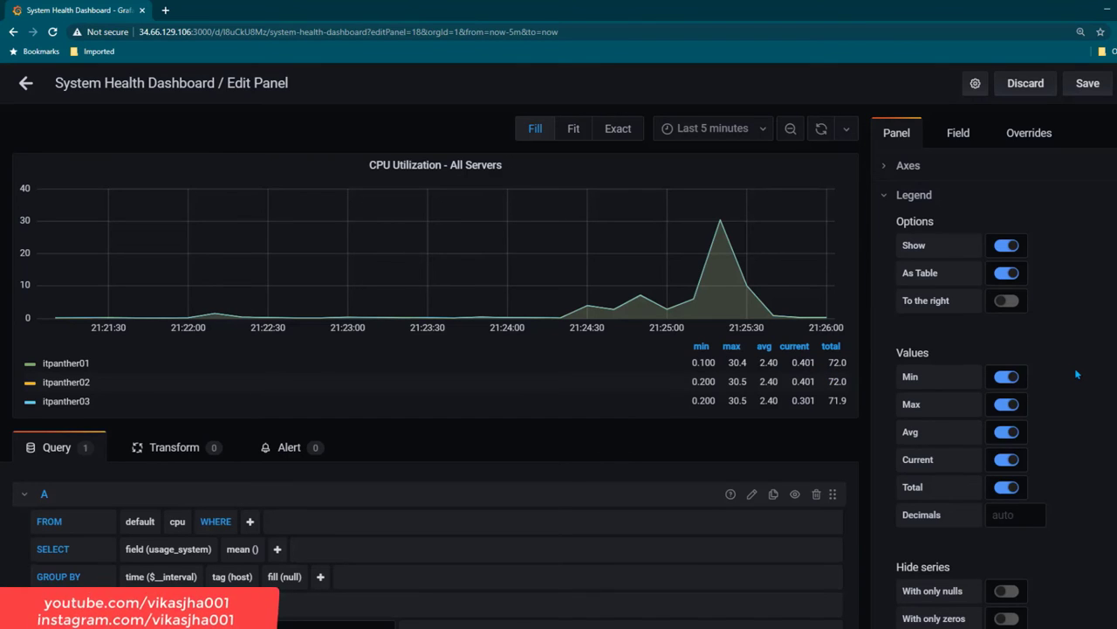
# - Isolate the itpanther02 series in the graph preview, then return to the dashboard keeping the legend changes
pyautogui.click(66, 382)
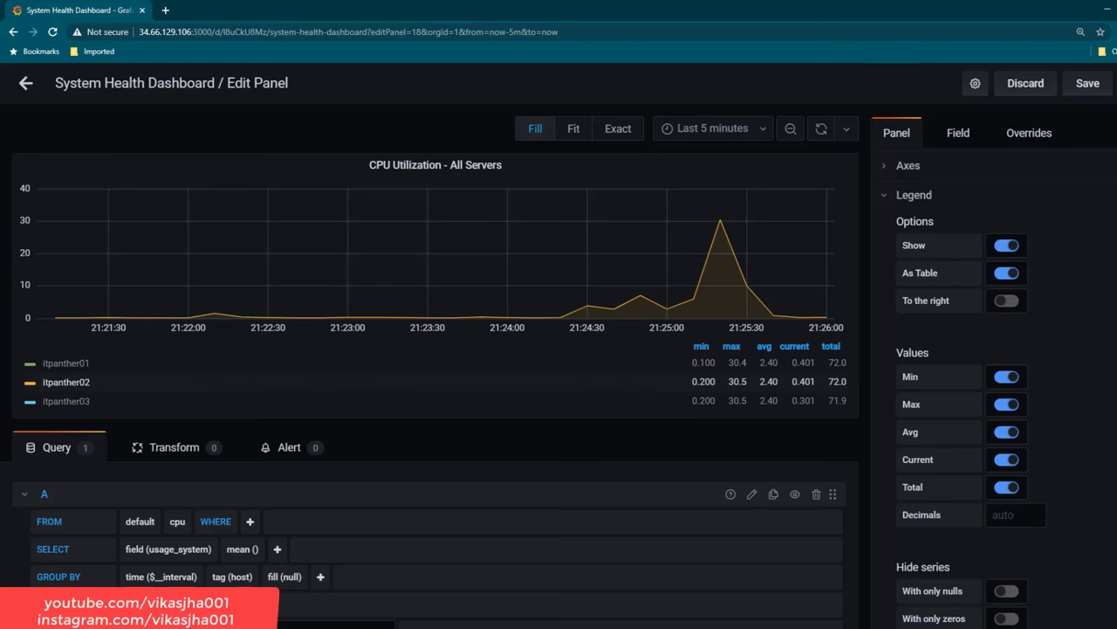
pyautogui.scroll(-2, 991, 393)
pyautogui.scroll(-3, 1103, 371)
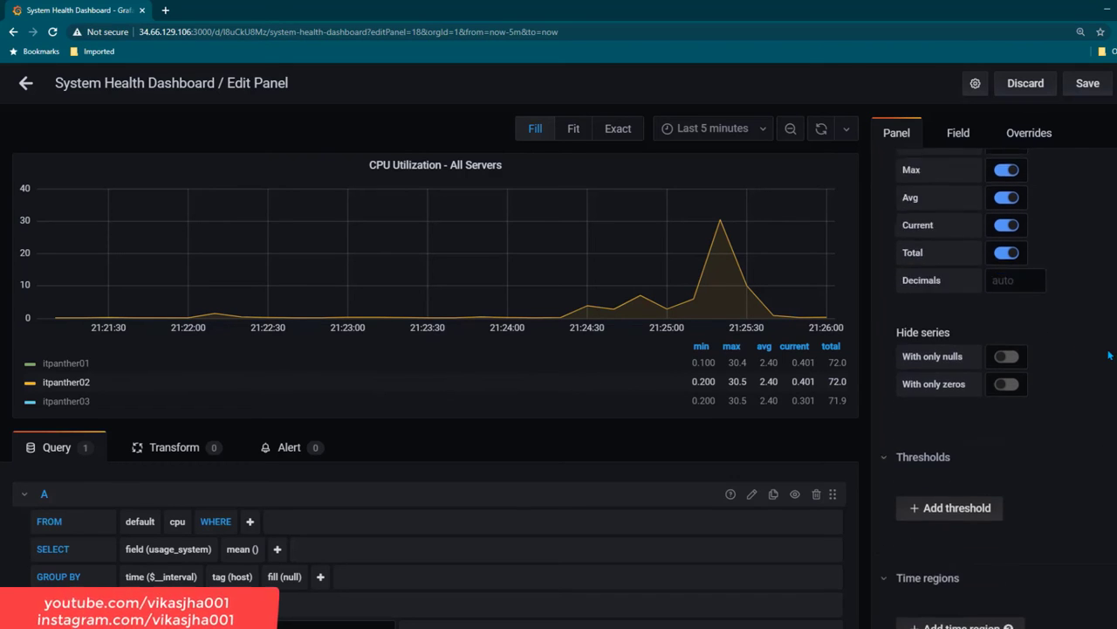
pyautogui.scroll(8, 1100, 349)
pyautogui.scroll(3, 1095, 313)
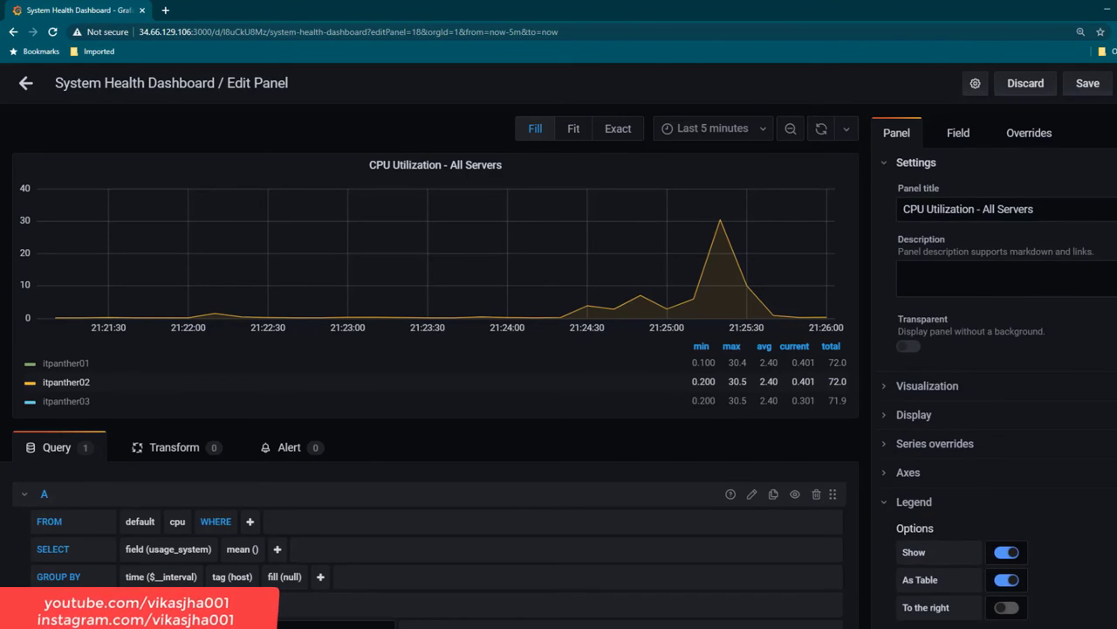
pyautogui.press('Escape')
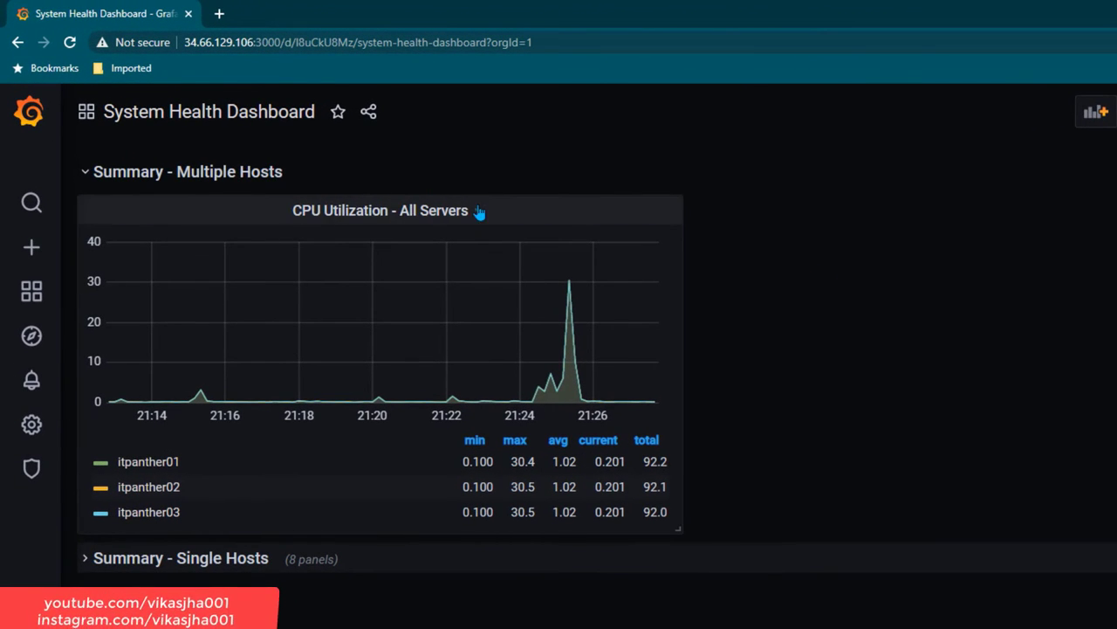
# - Reopen the CPU Utilization - All Servers panel for editing, place its legend to the right of the graph and return to the dashboard
pyautogui.click(480, 213)
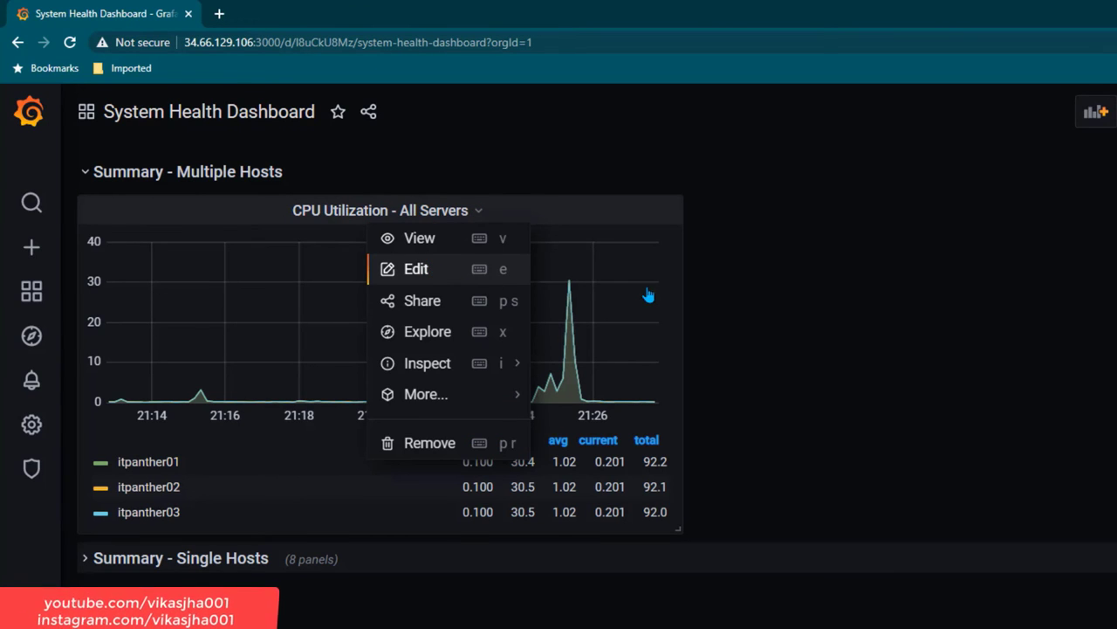
pyautogui.press('e')
pyautogui.scroll(-5, 835, 489)
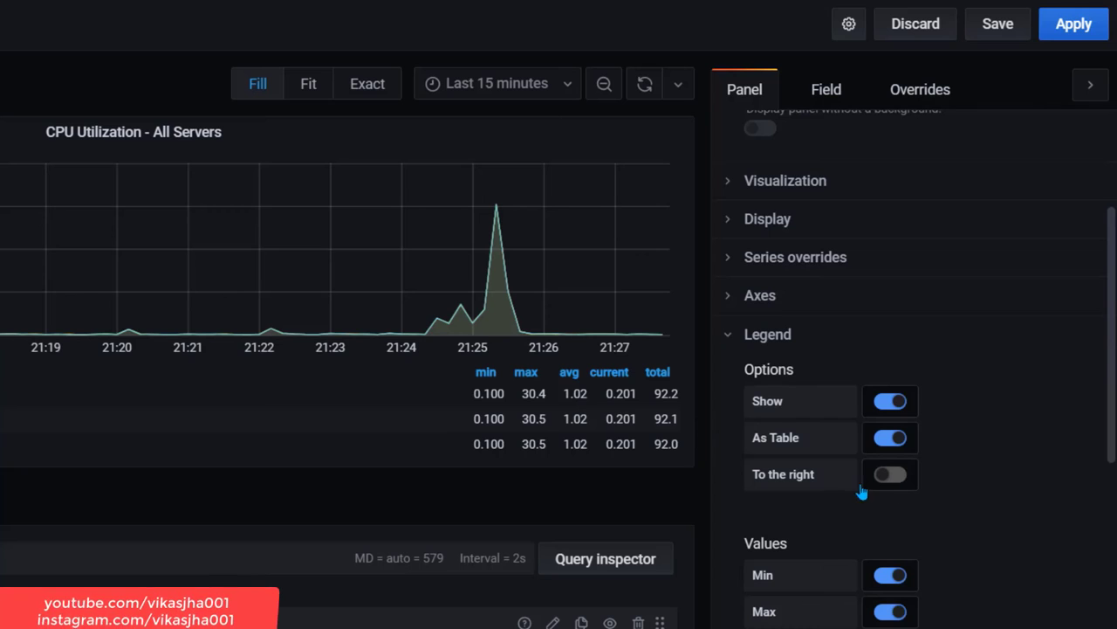
pyautogui.click(901, 480)
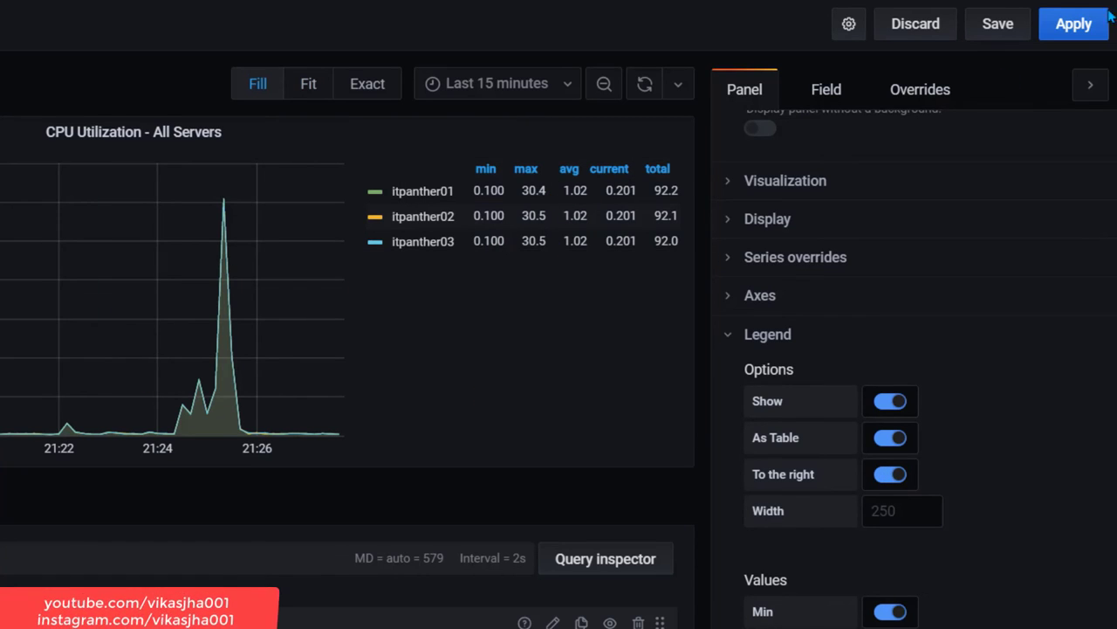
pyautogui.press('Escape')
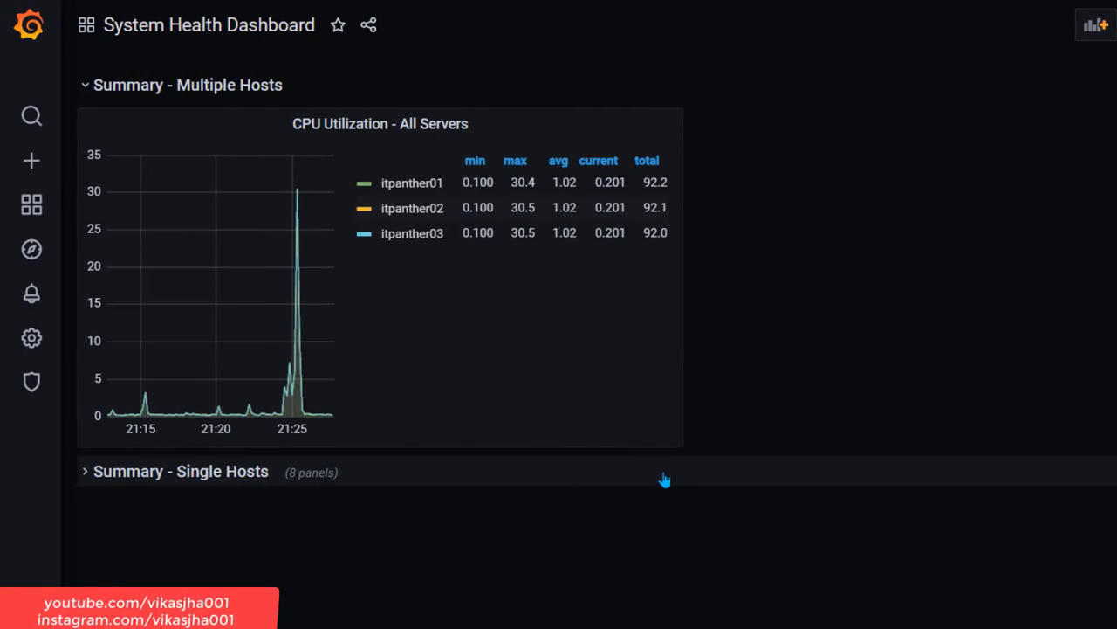
# - Widen the CPU Utilization panel to the full dashboard width with a lower height, and save the dashboard
pyautogui.moveTo(677, 444); pyautogui.dragTo(1114, 374)
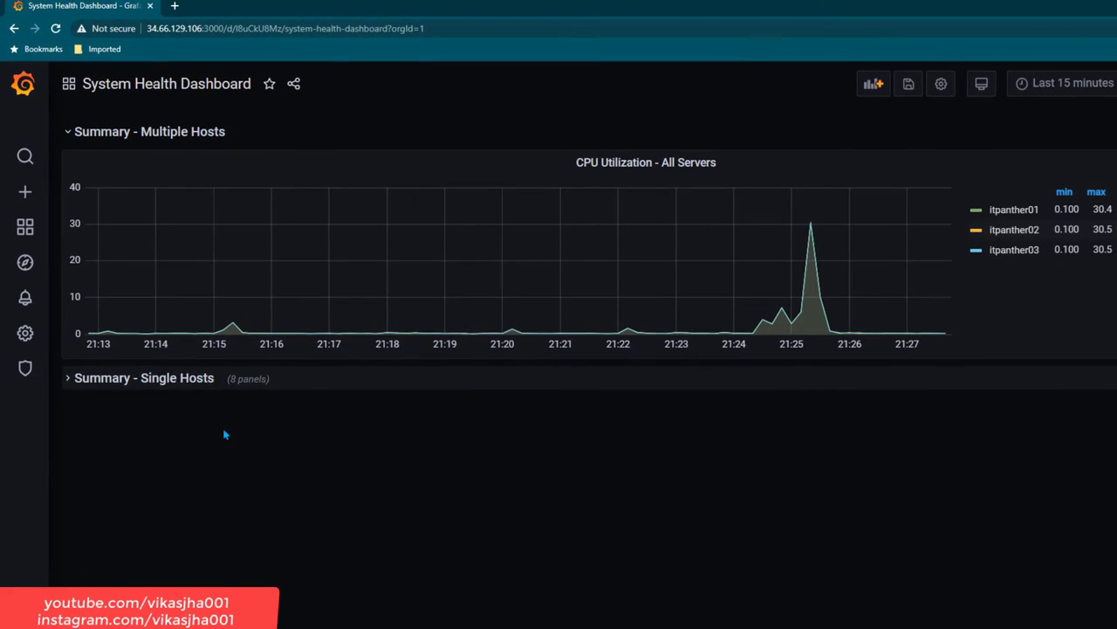
pyautogui.click(908, 85)
pyautogui.click(469, 270)
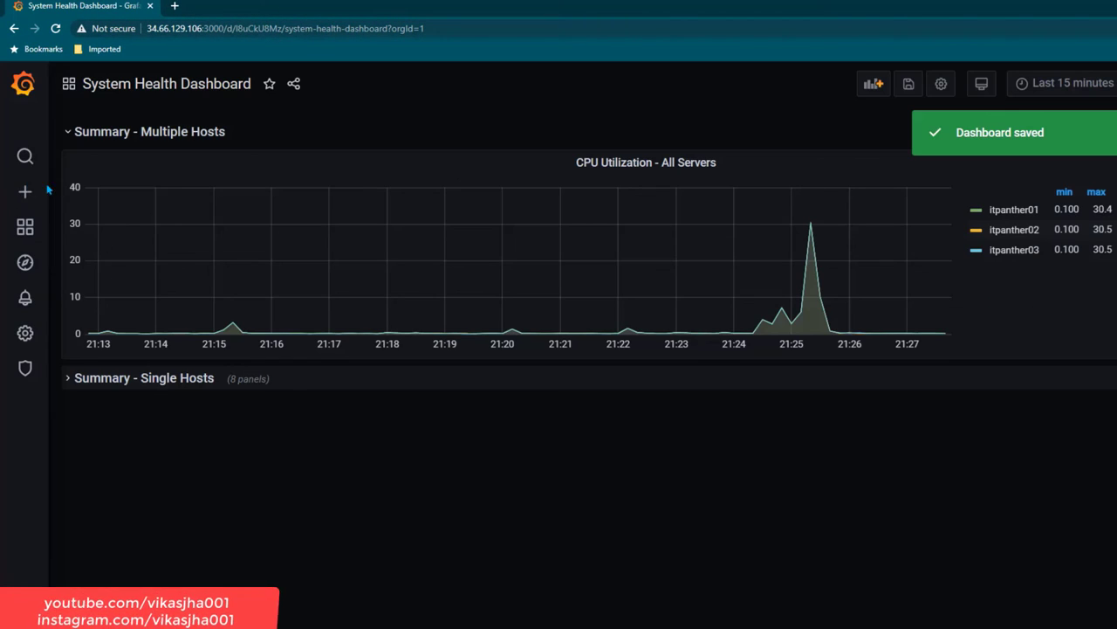
# - Create a new dashboard and add a new panel to it
pyautogui.moveTo(21, 192)
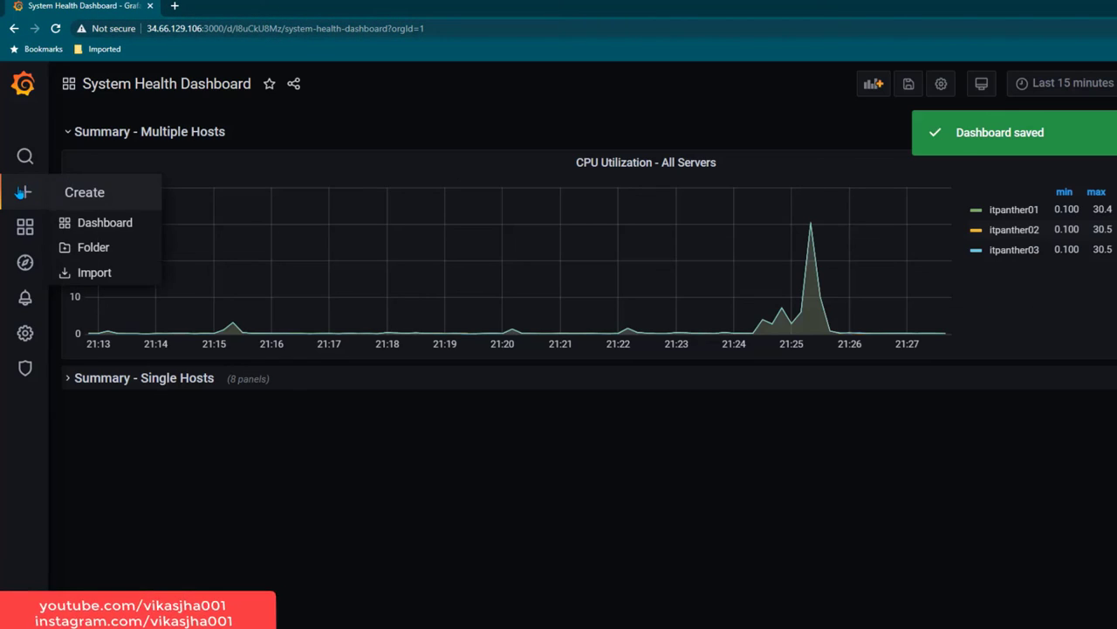
pyautogui.click(125, 225)
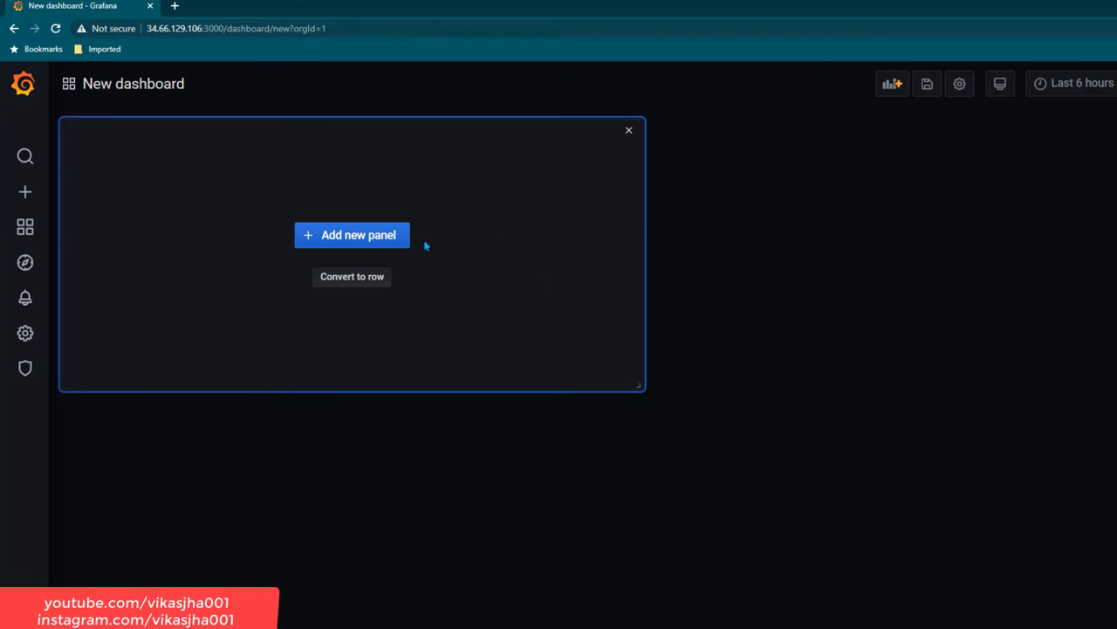
pyautogui.click(387, 243)
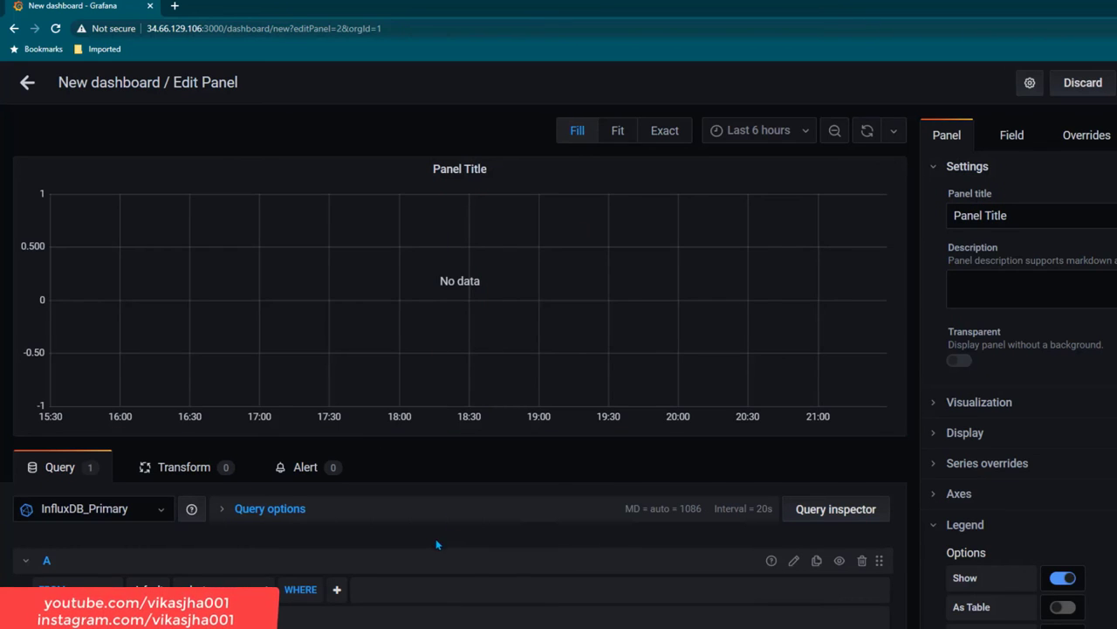
# - Query the mean of the used_percent field from the mem measurement and set the time range to Last 15 minutes
pyautogui.scroll(-2, 843, 543)
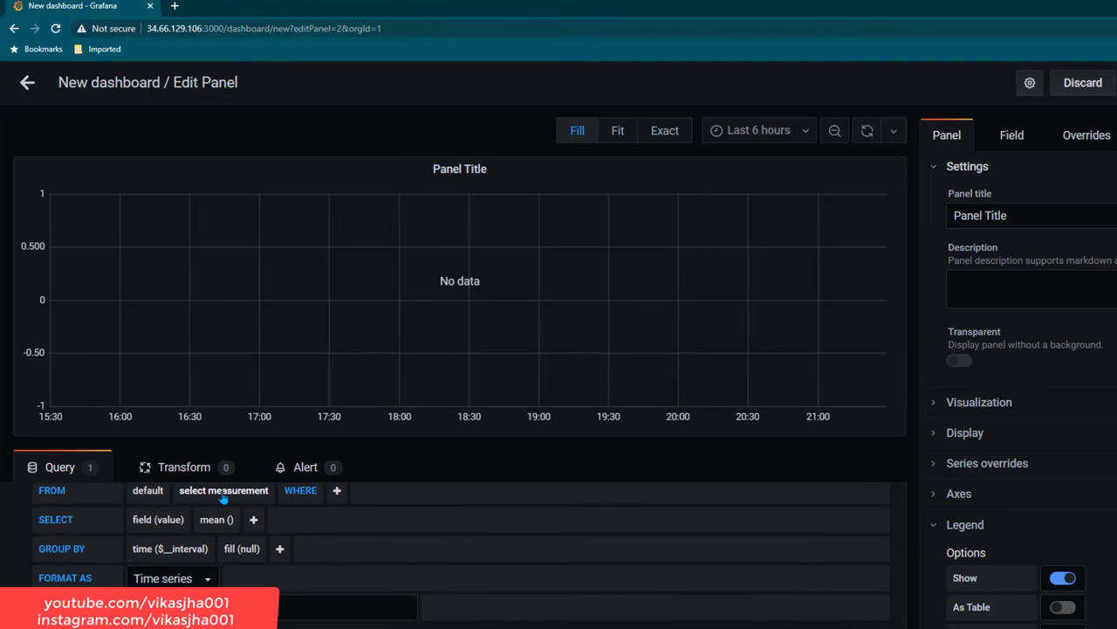
pyautogui.click(227, 493)
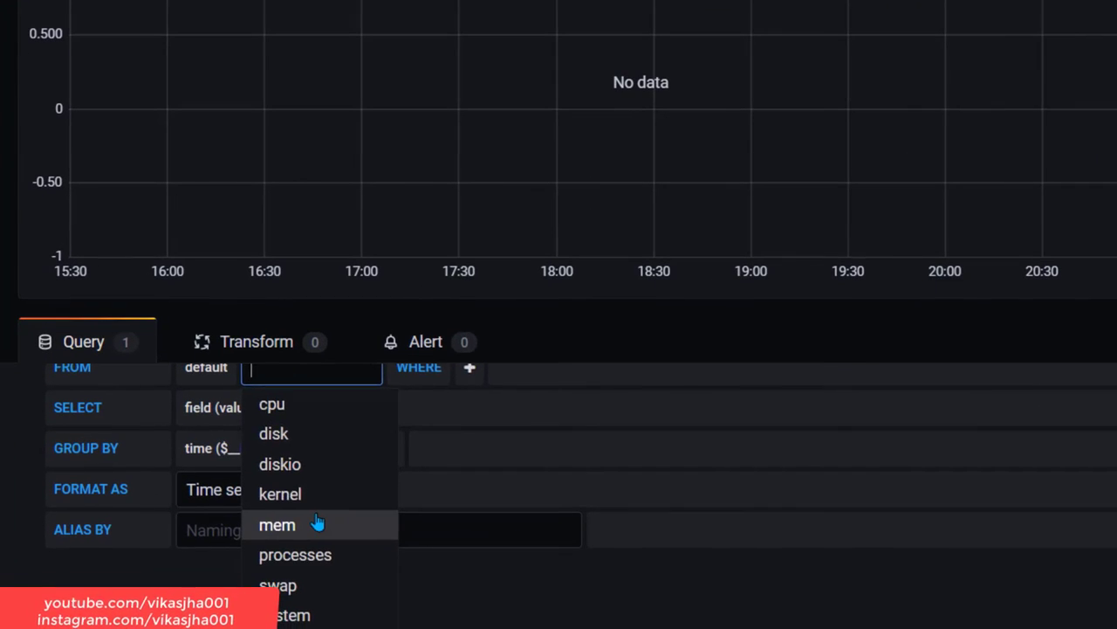
pyautogui.click(219, 598)
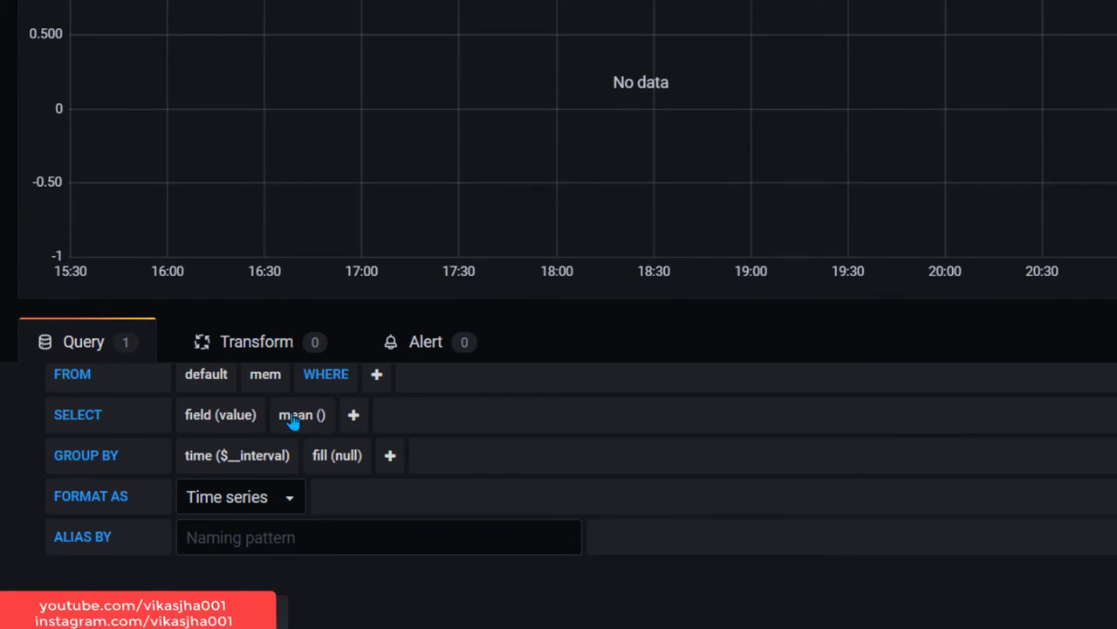
pyautogui.click(240, 420)
pyautogui.scroll(-10, 340, 524)
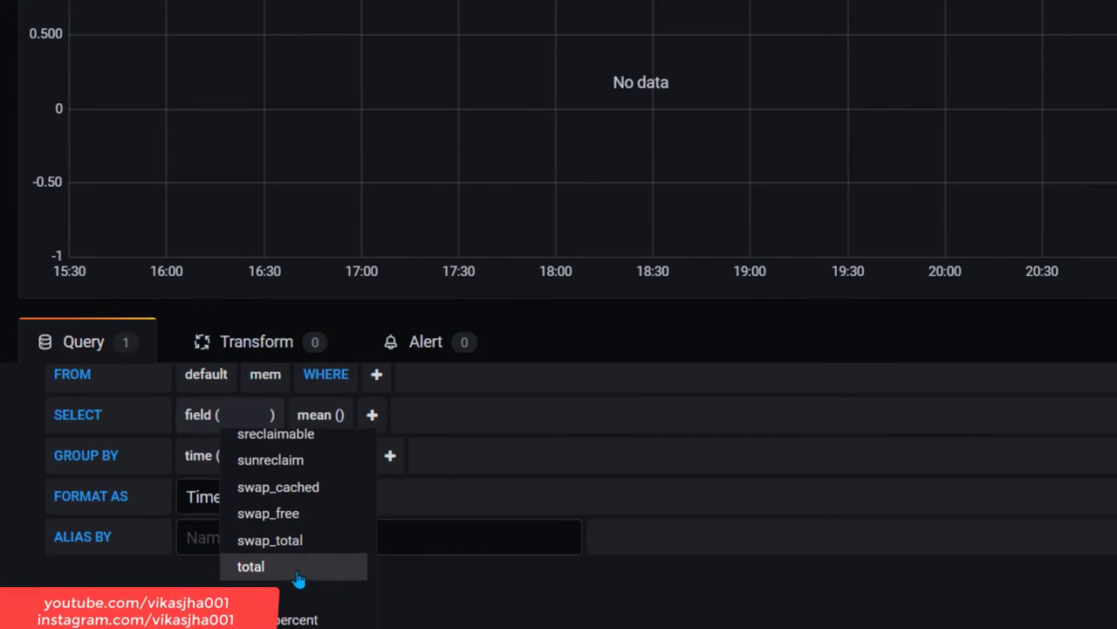
pyautogui.scroll(-3, 314, 532)
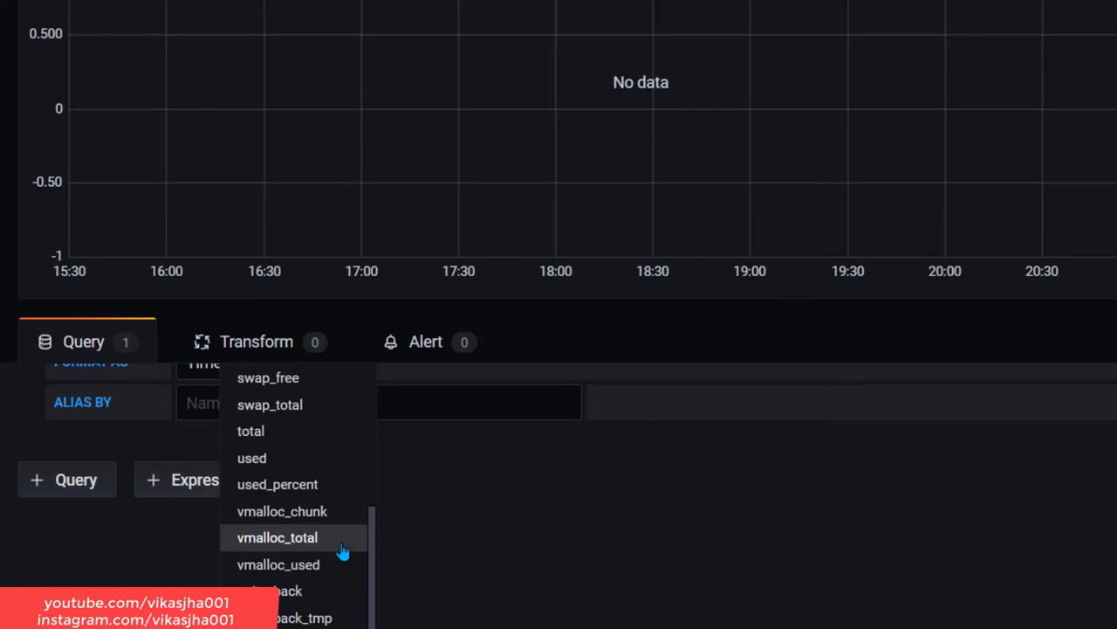
pyautogui.click(332, 485)
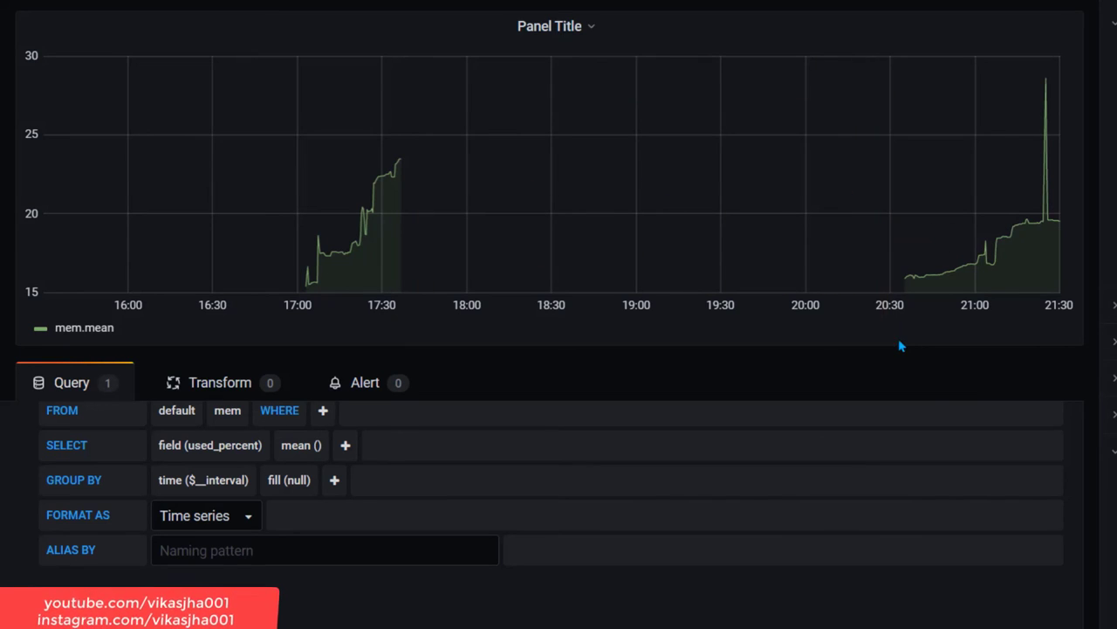
pyautogui.click(802, 30)
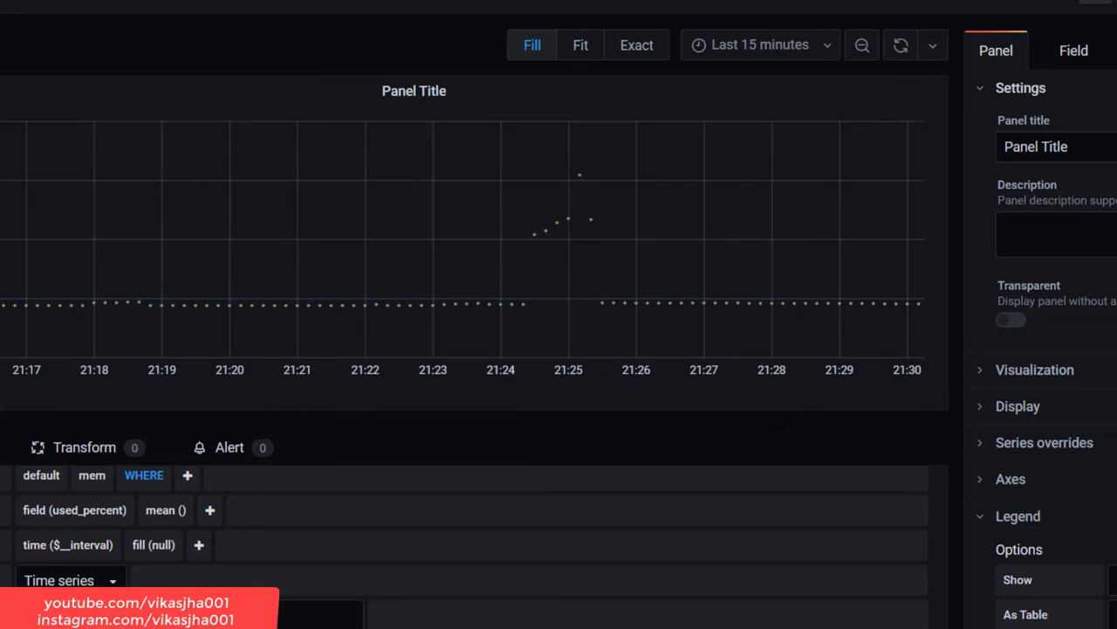
# - Set the panel's null value display option to connected so the data points join into a continuous line
pyautogui.scroll(-2, 1039, 406)
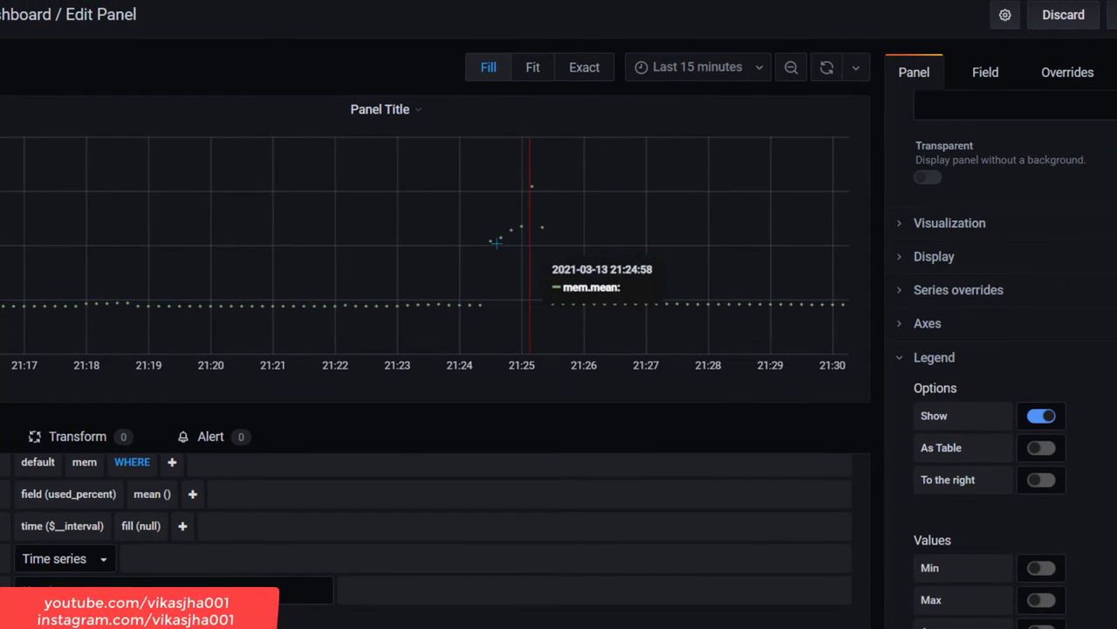
pyautogui.scroll(-2, 1029, 421)
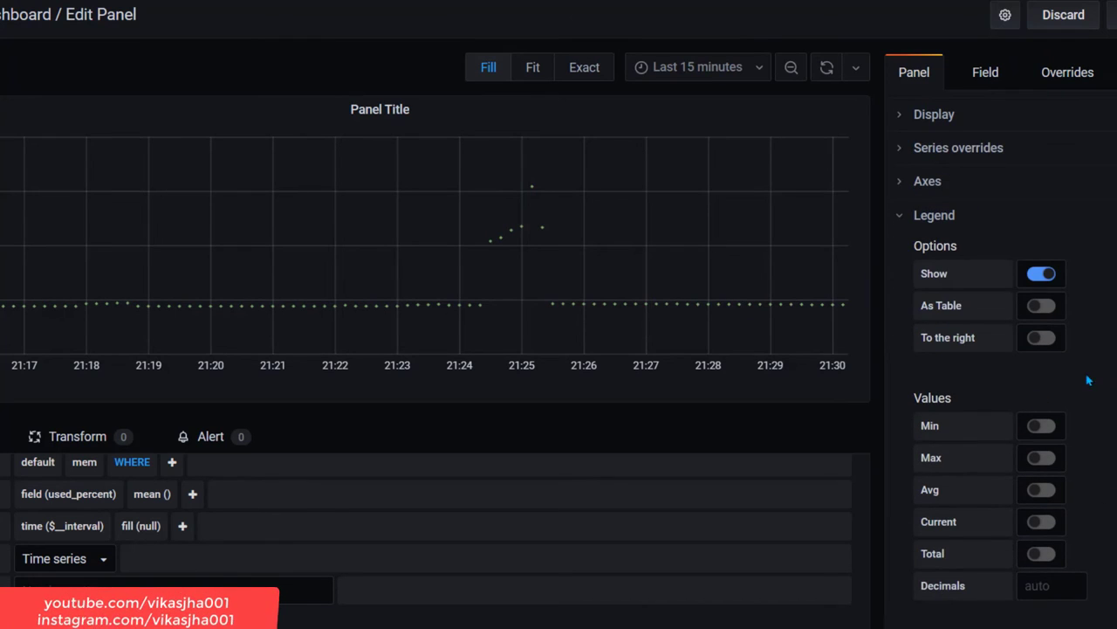
pyautogui.scroll(-3, 1098, 381)
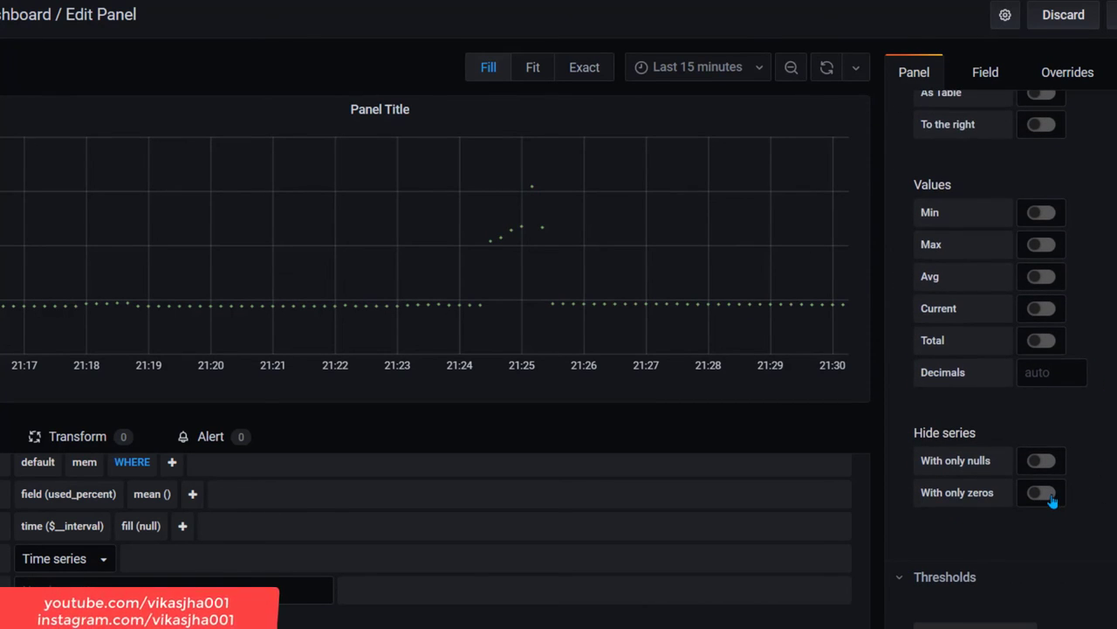
pyautogui.scroll(6, 1065, 454)
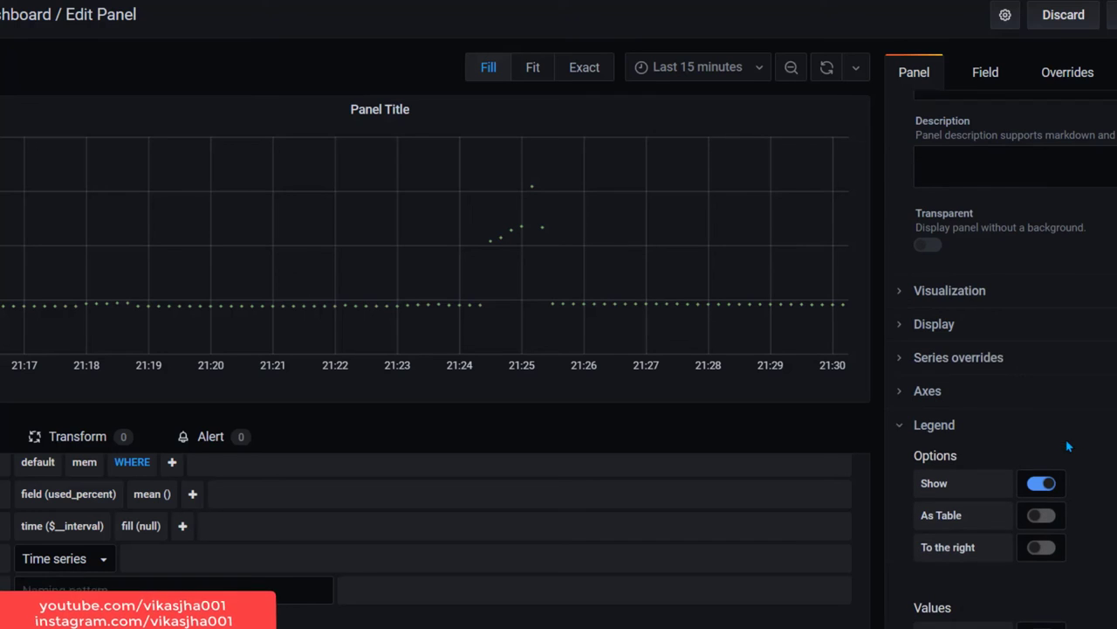
pyautogui.click(912, 324)
pyautogui.scroll(-3, 1075, 393)
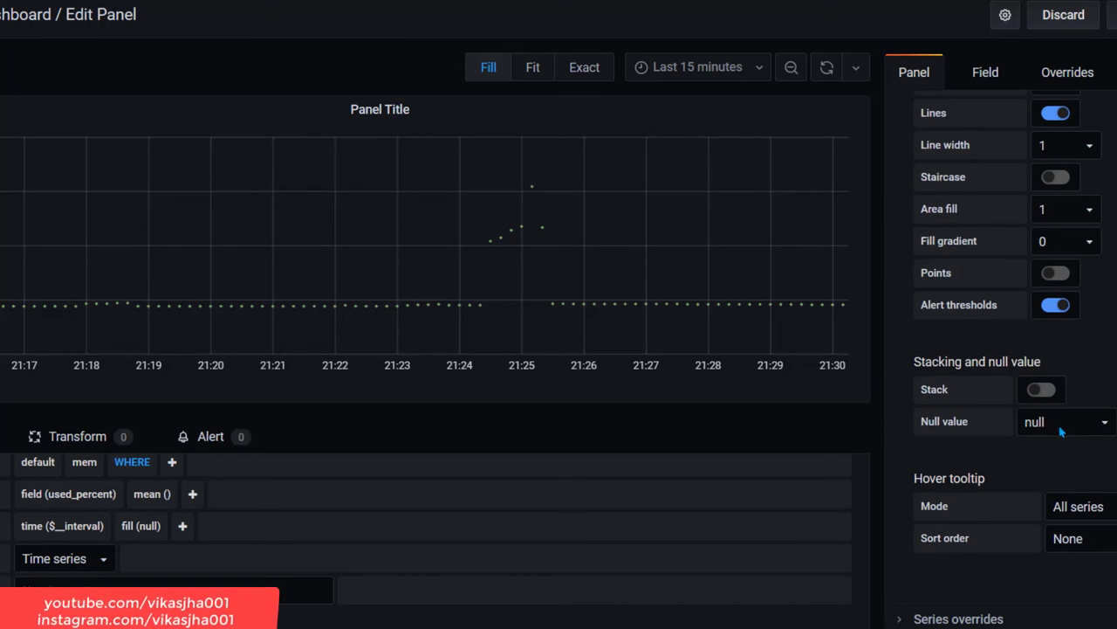
pyautogui.click(1081, 422)
pyautogui.click(1085, 445)
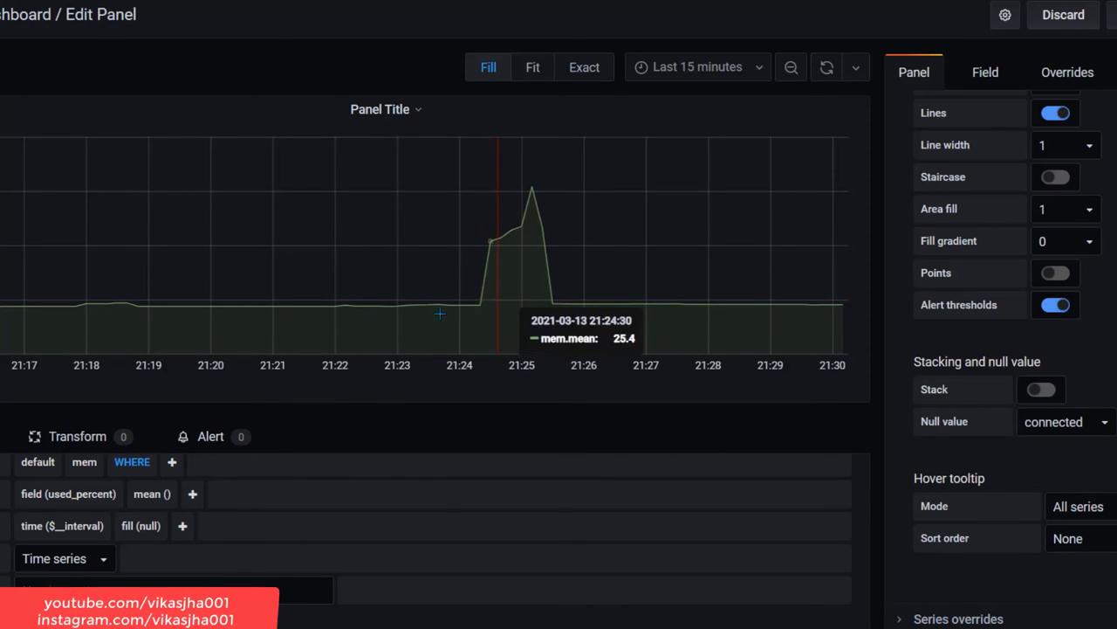
# - Group the mem query by tag(host) and set its alias to $tag_host
pyautogui.click(183, 526)
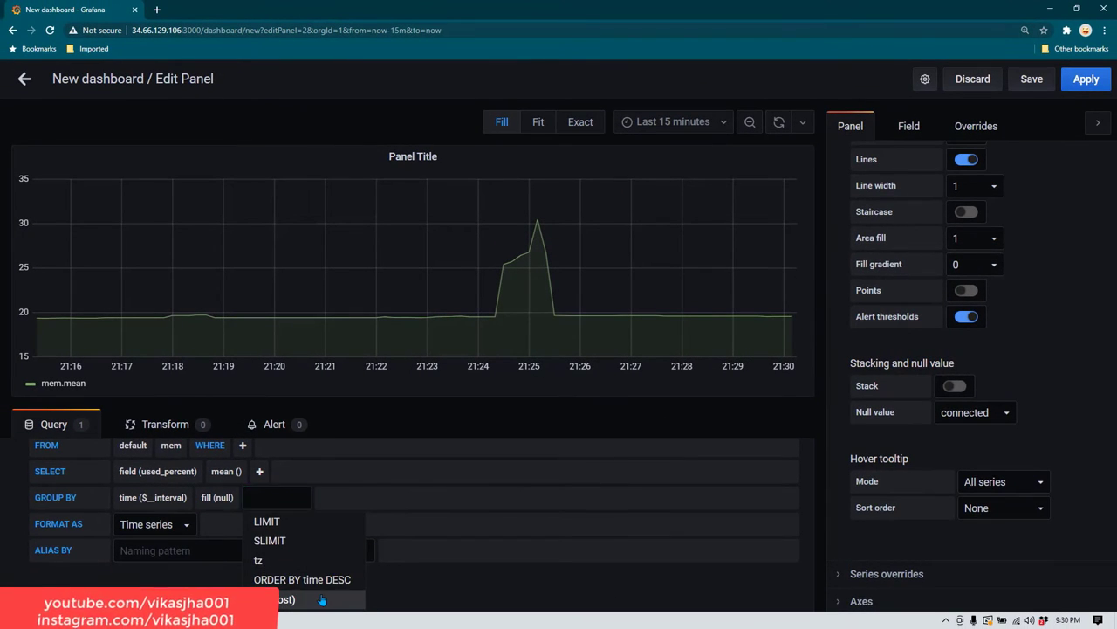
pyautogui.click(335, 598)
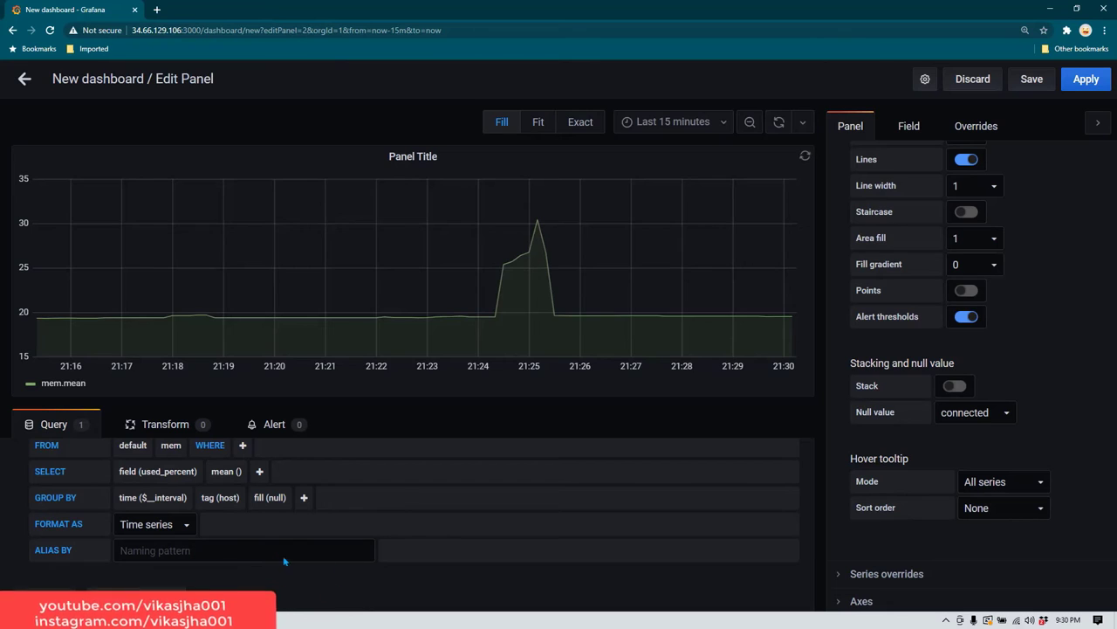
pyautogui.click(238, 552)
pyautogui.write('$tag_host')
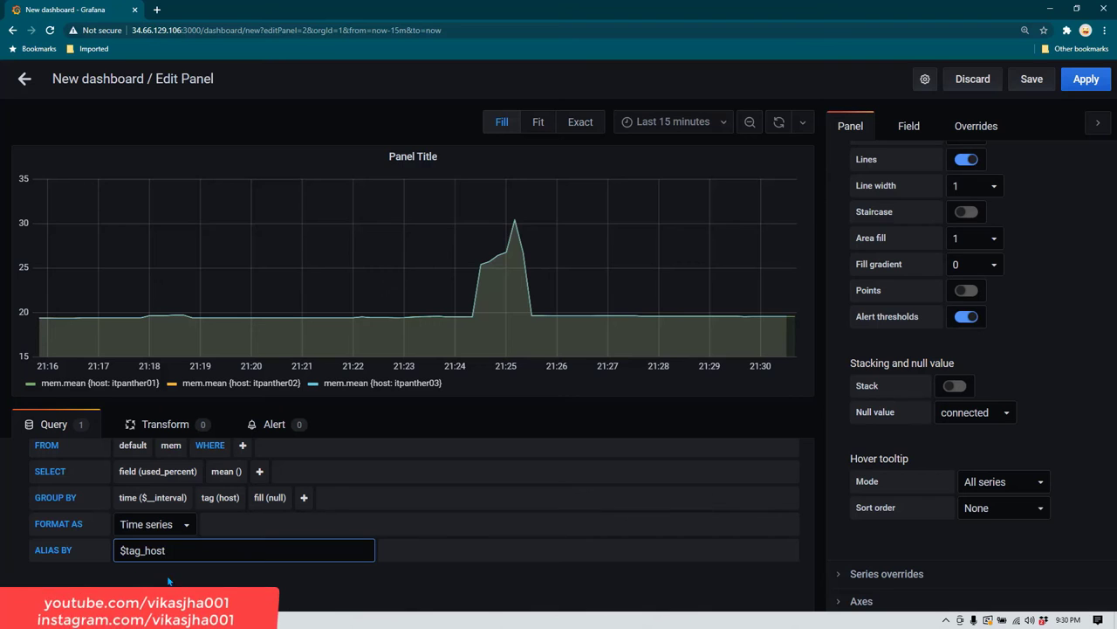
pyautogui.click(241, 571)
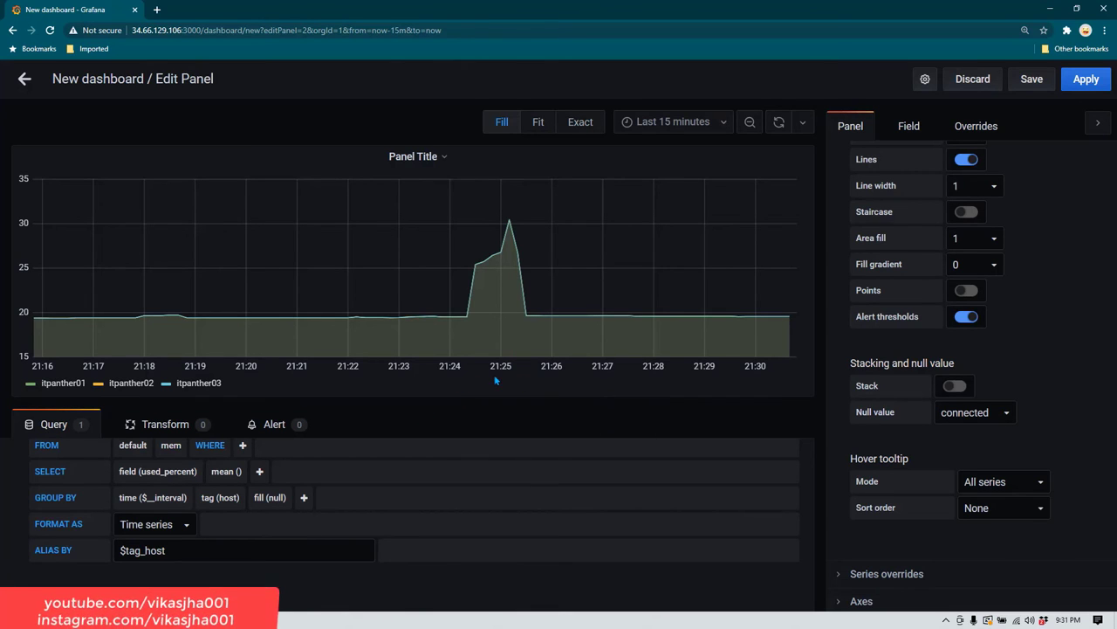
# - Title the panel "CPU Utilization" and apply it to the dashboard
pyautogui.scroll(3, 1052, 313)
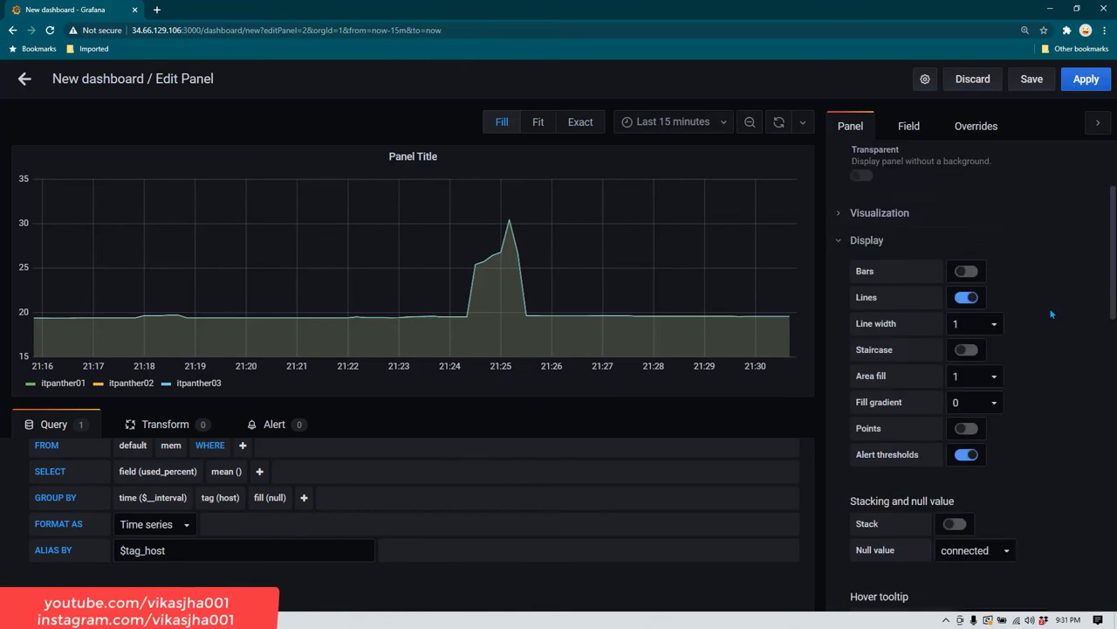
pyautogui.scroll(3, 1052, 314)
pyautogui.tripleClick(943, 193)
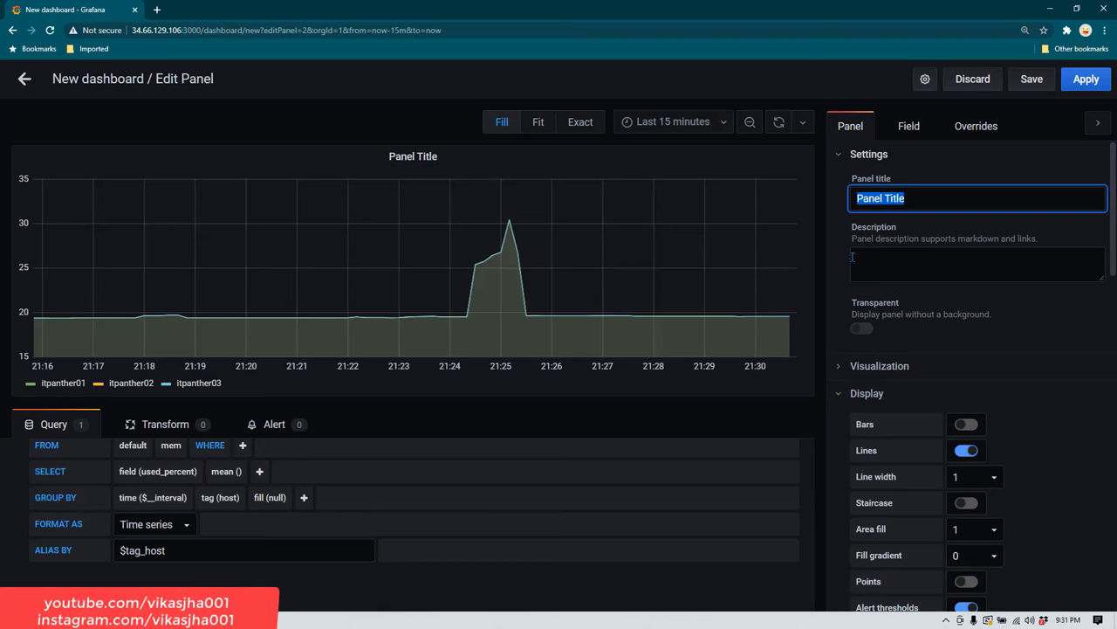
pyautogui.write('CPU Utilization')
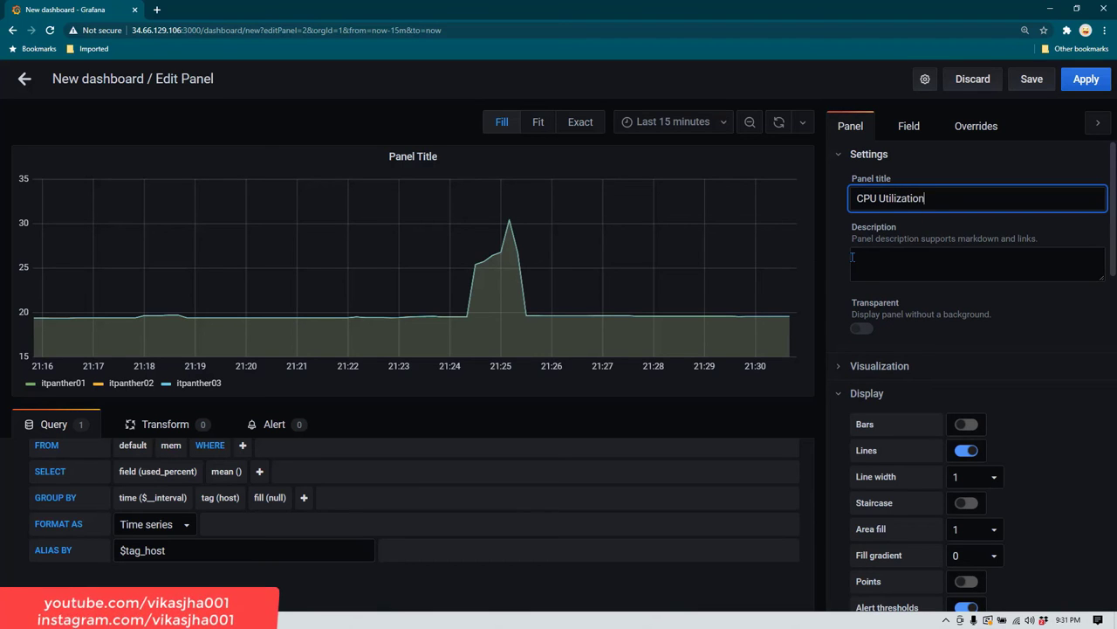
pyautogui.click(1086, 78)
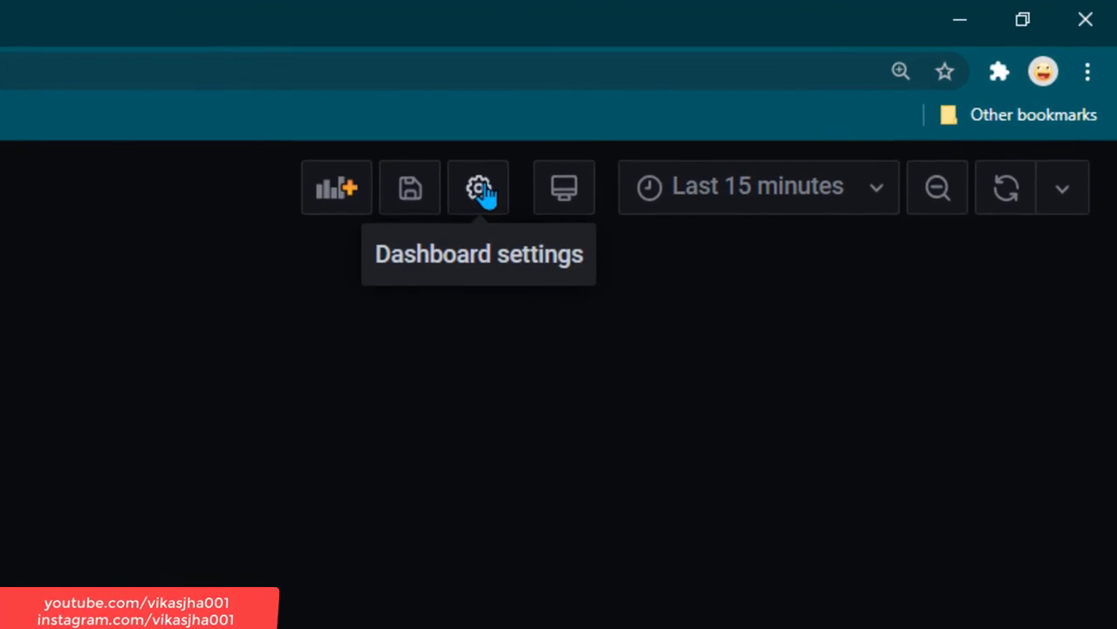
# - Open the new dashboard's settings and add a new variable
pyautogui.click(480, 188)
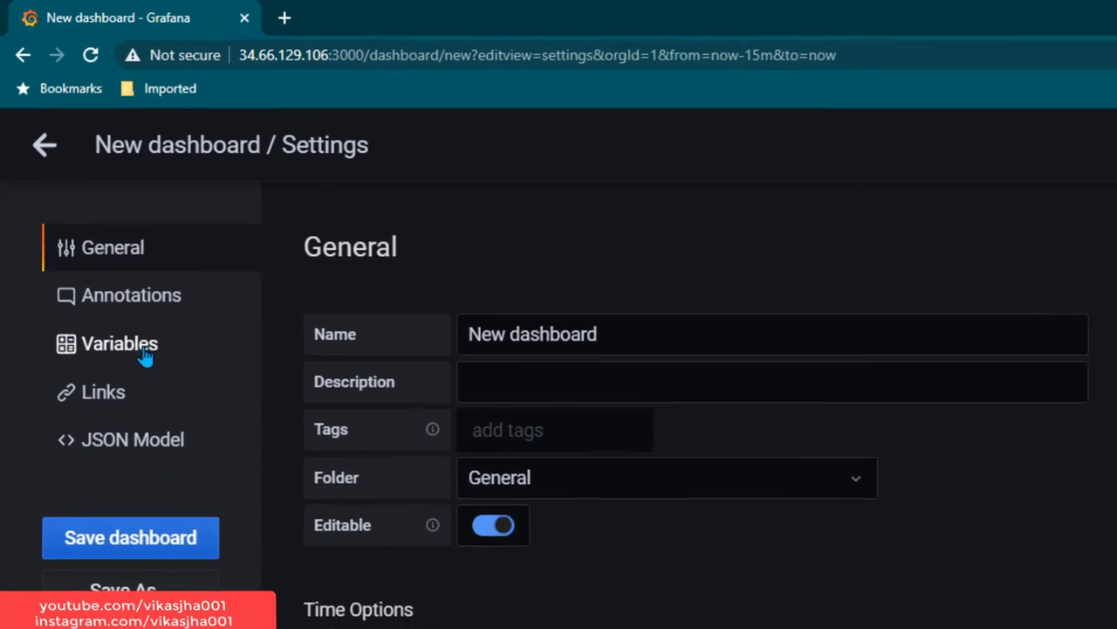
pyautogui.click(80, 197)
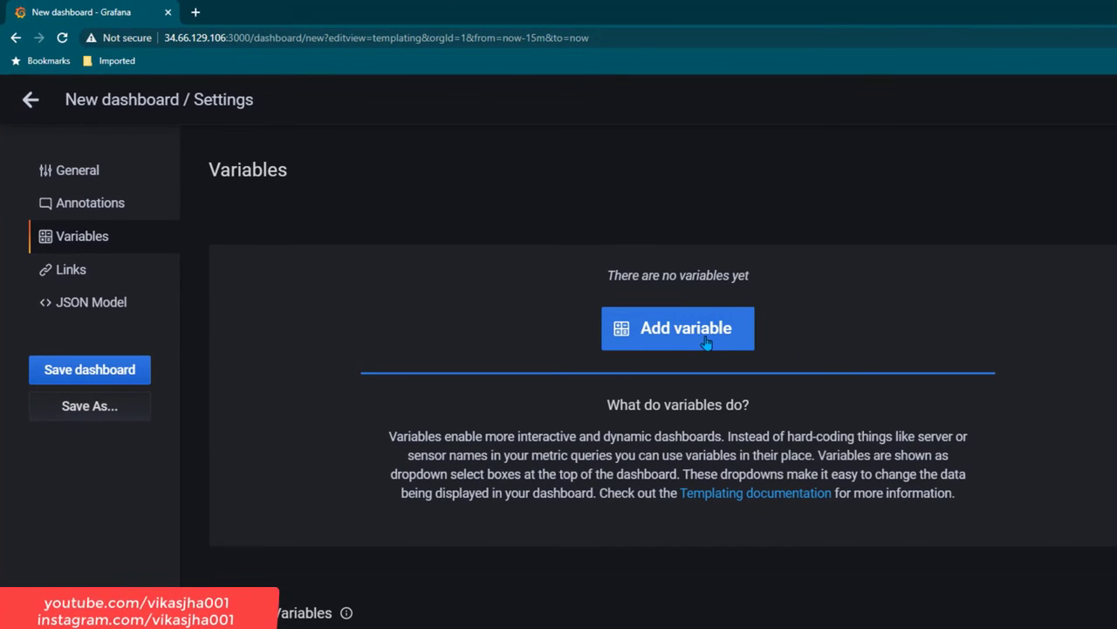
pyautogui.click(714, 341)
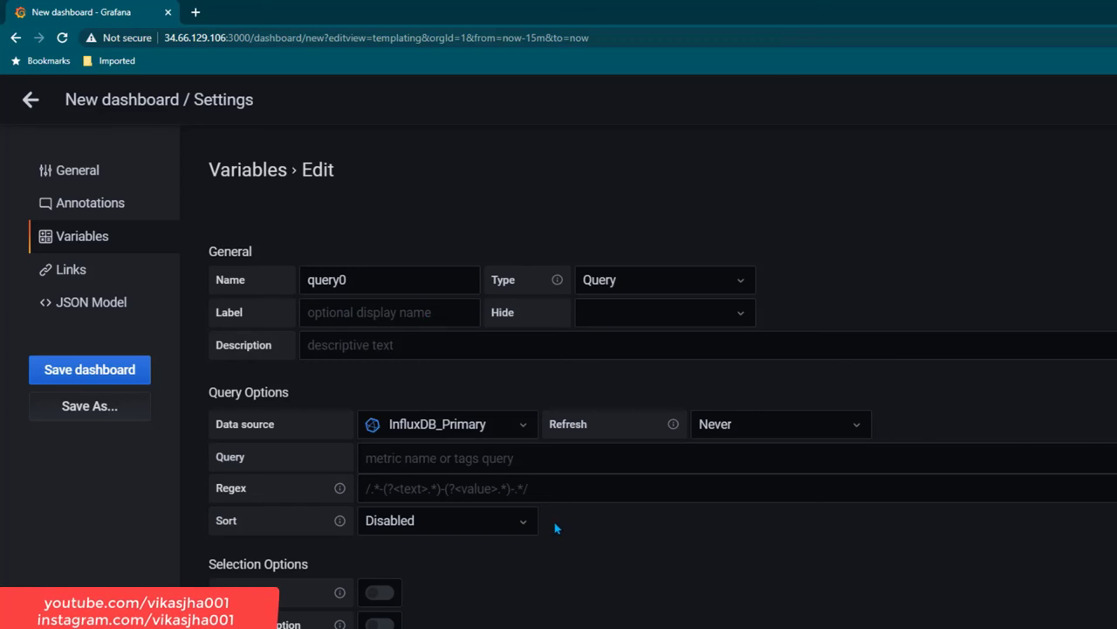
pyautogui.scroll(-1, 574, 623)
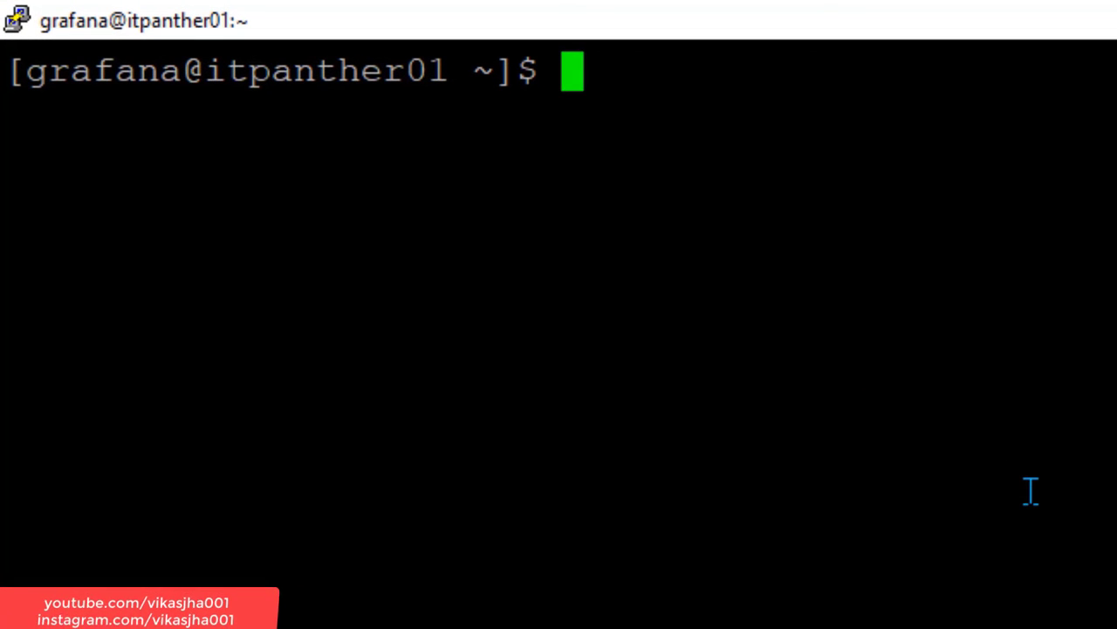
# - Switch to the PuTTY terminal, start the influx shell and select the telegraf database
pyautogui.write('influx')
pyautogui.press('Return')
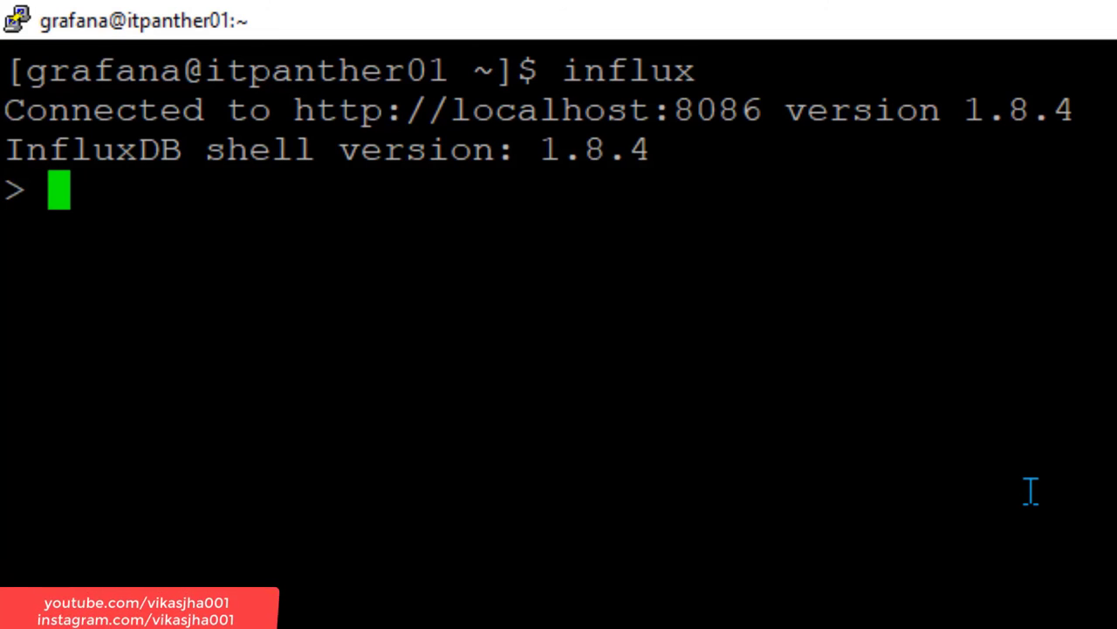
pyautogui.write('use telegraf')
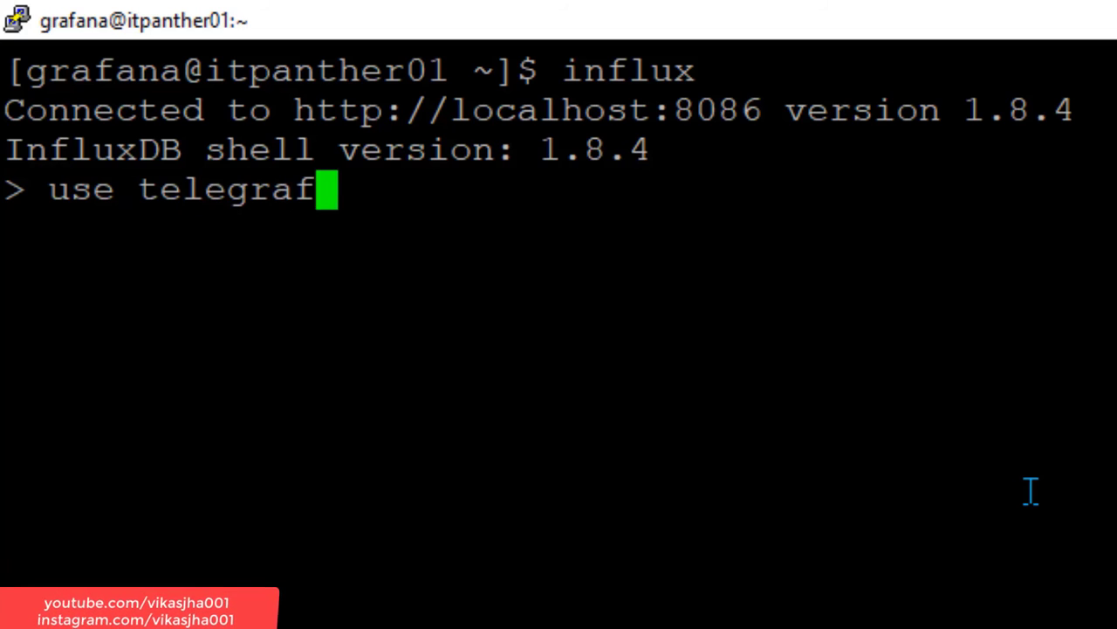
pyautogui.write(';')
pyautogui.press('Return')
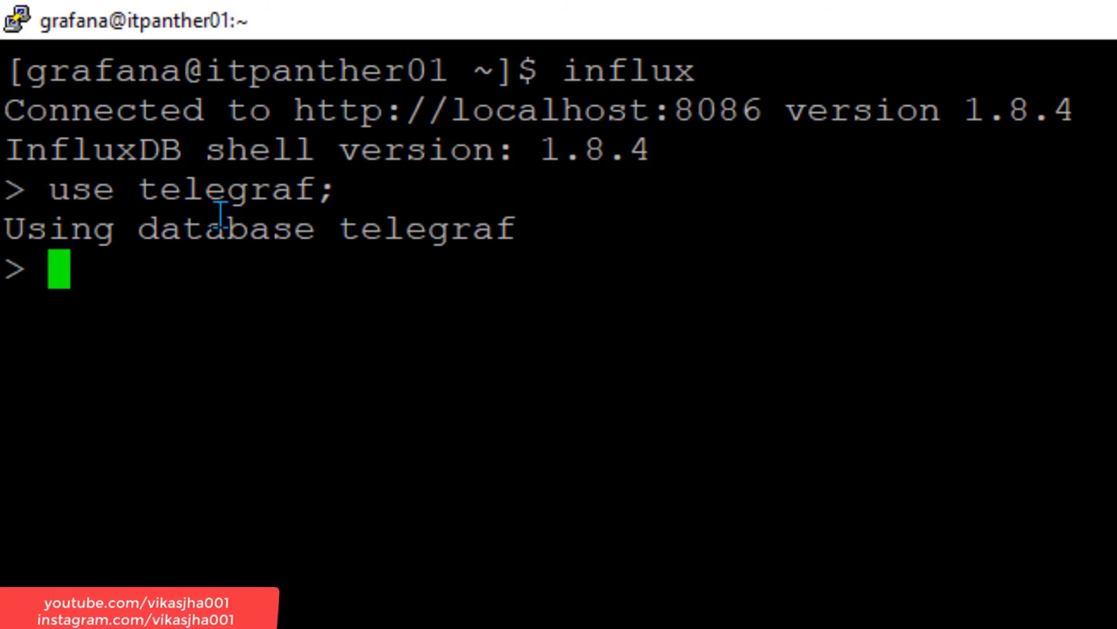
# - Run "show tag values from cpu with key=host", highlight the listed hosts, and copy the query text
pyautogui.rightClick(270, 318)
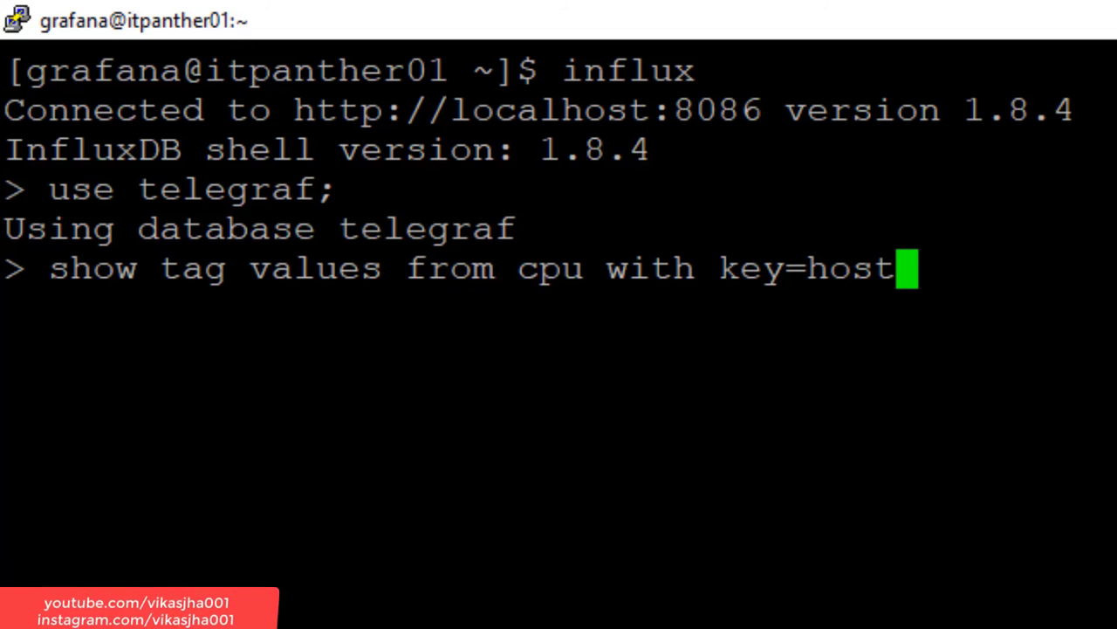
pyautogui.press('Return')
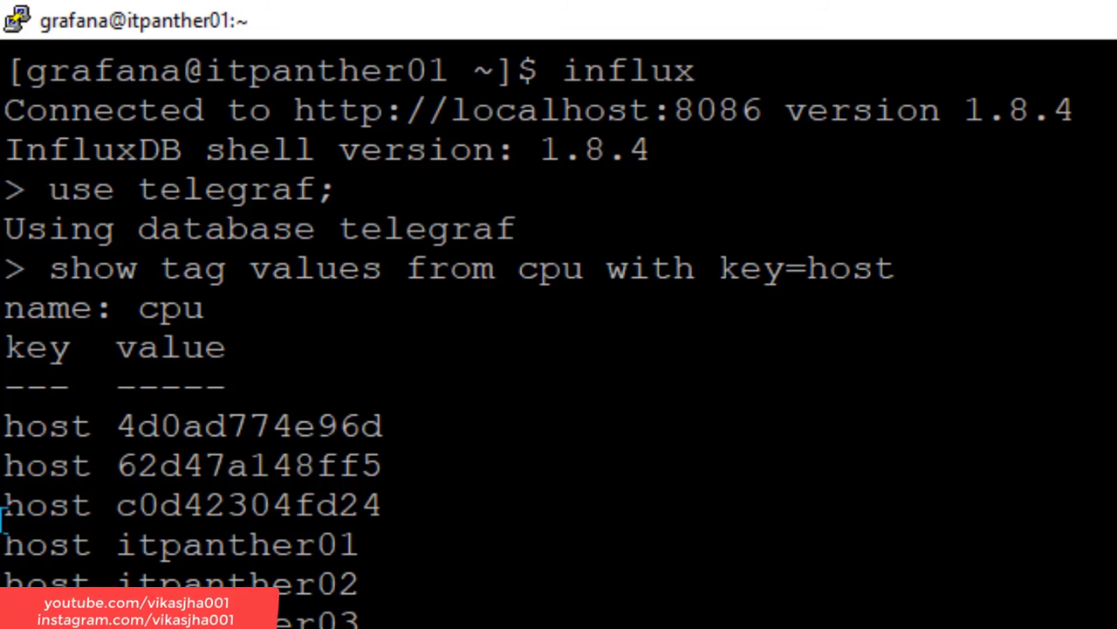
pyautogui.moveTo(419, 511); pyautogui.dragTo(4, 423)
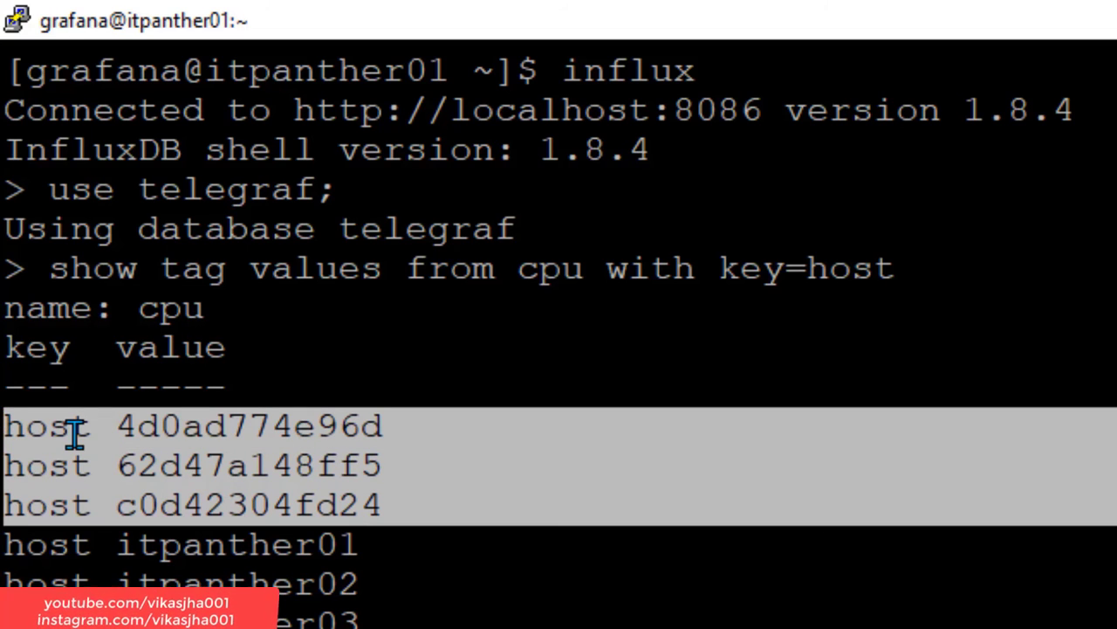
pyautogui.click(394, 504)
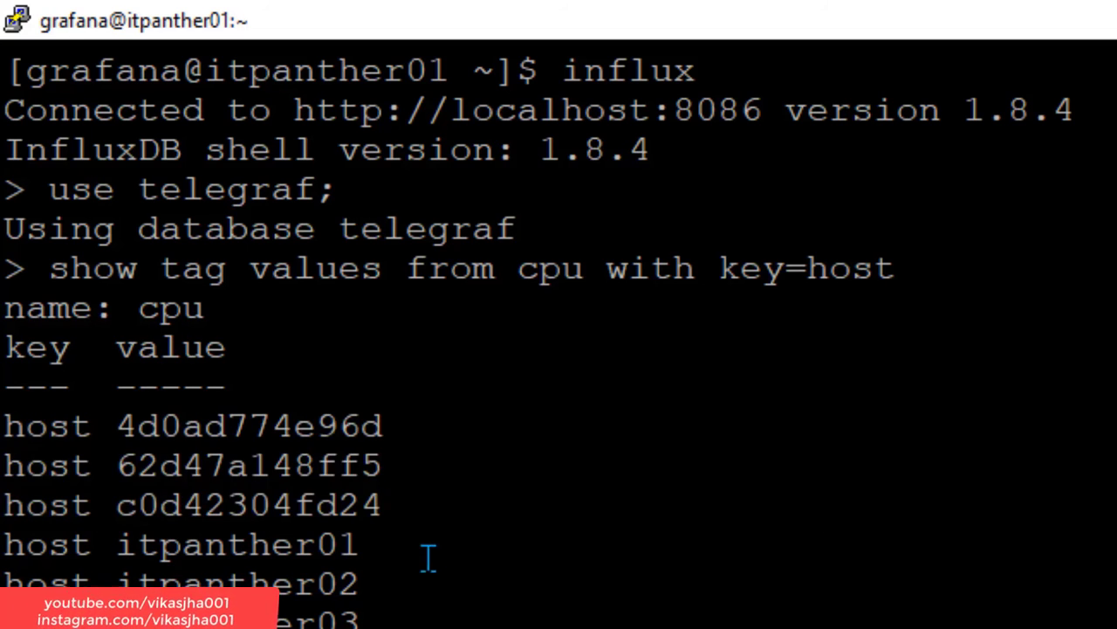
pyautogui.moveTo(398, 616); pyautogui.dragTo(4, 543)
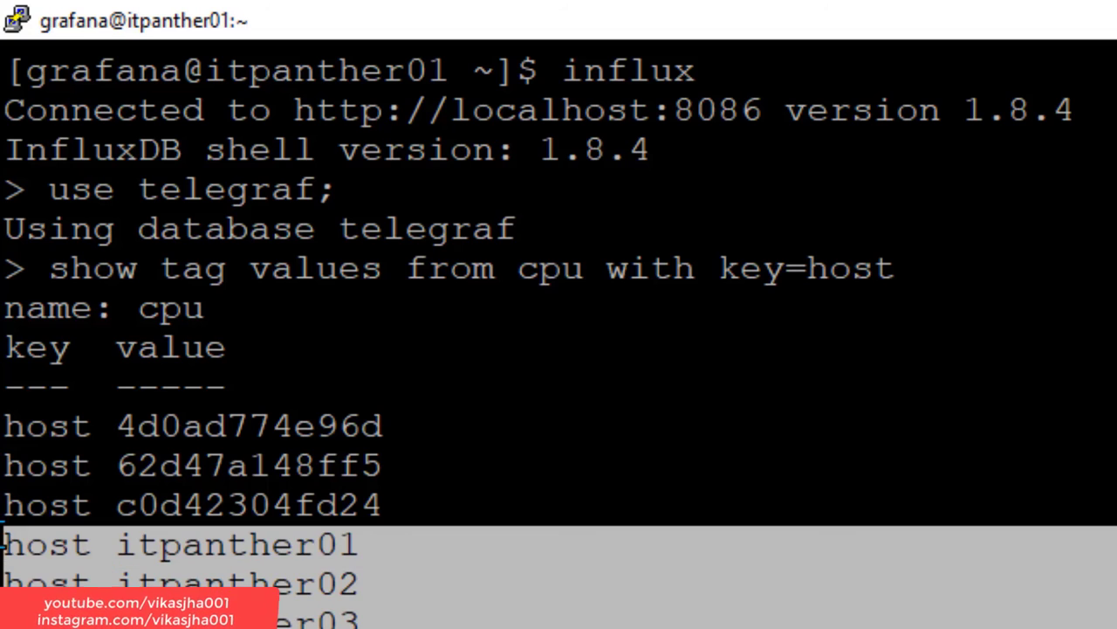
pyautogui.click(269, 541)
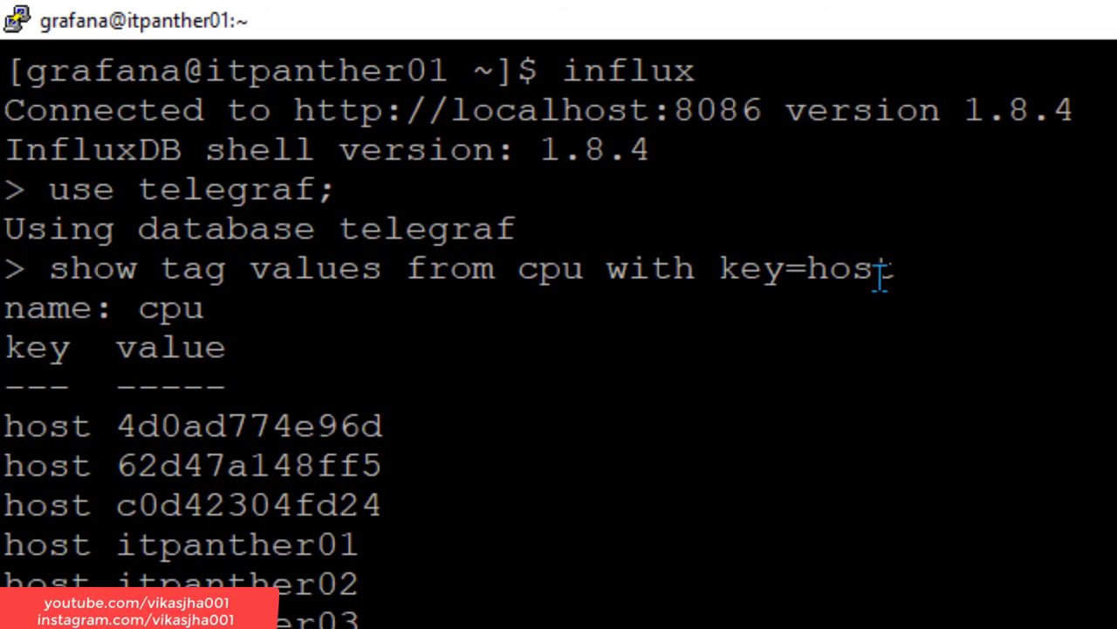
pyautogui.moveTo(891, 269); pyautogui.dragTo(63, 270)
pyautogui.hotkey('ctrl', 'c')
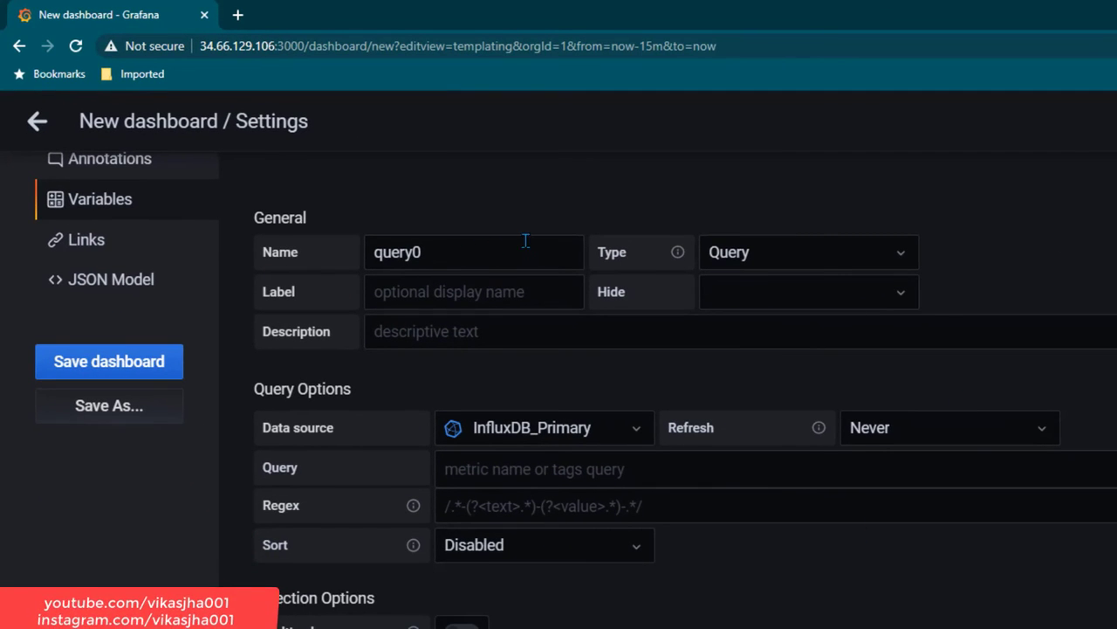
# - Switch back to Grafana and name the new variable Servers
pyautogui.click(468, 255)
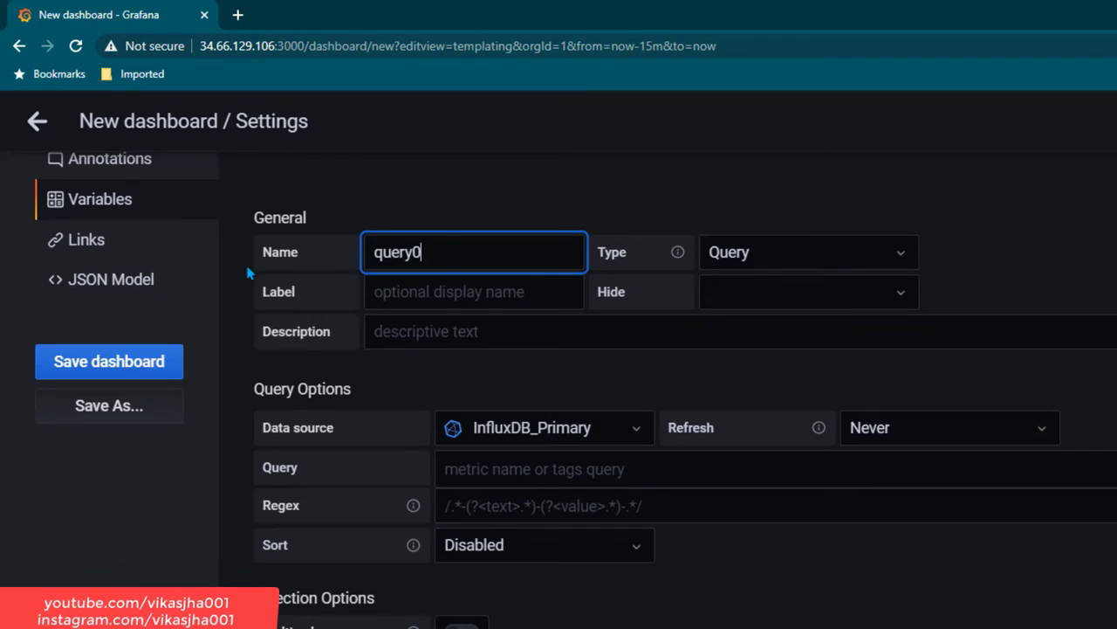
pyautogui.doubleClick(467, 254)
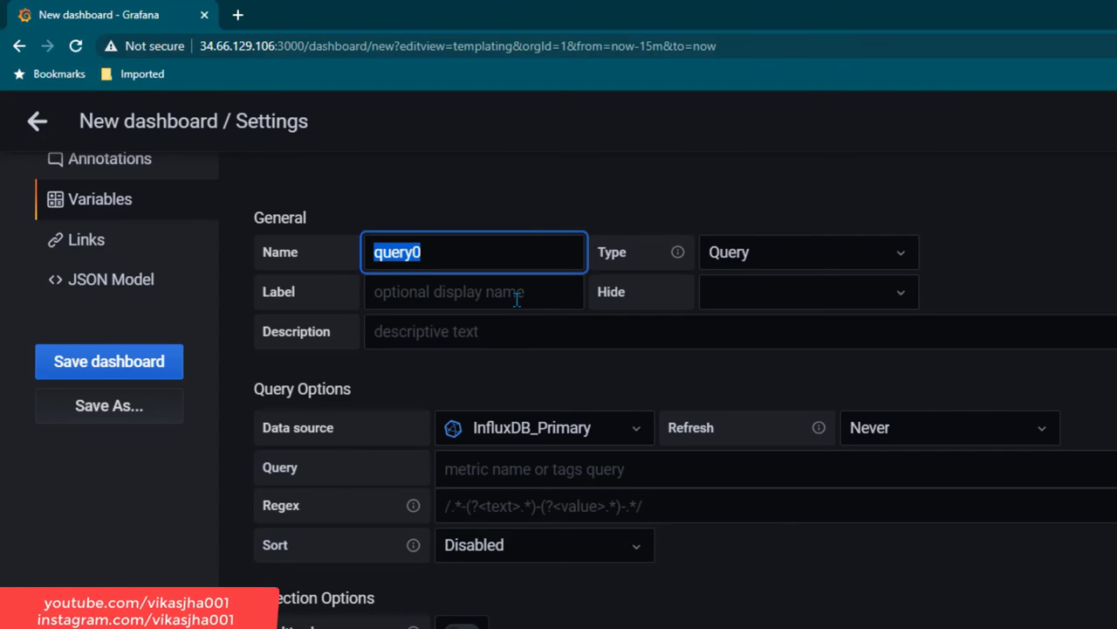
pyautogui.write('Al')
pyautogui.press('BackSpace')
pyautogui.write('Servers')
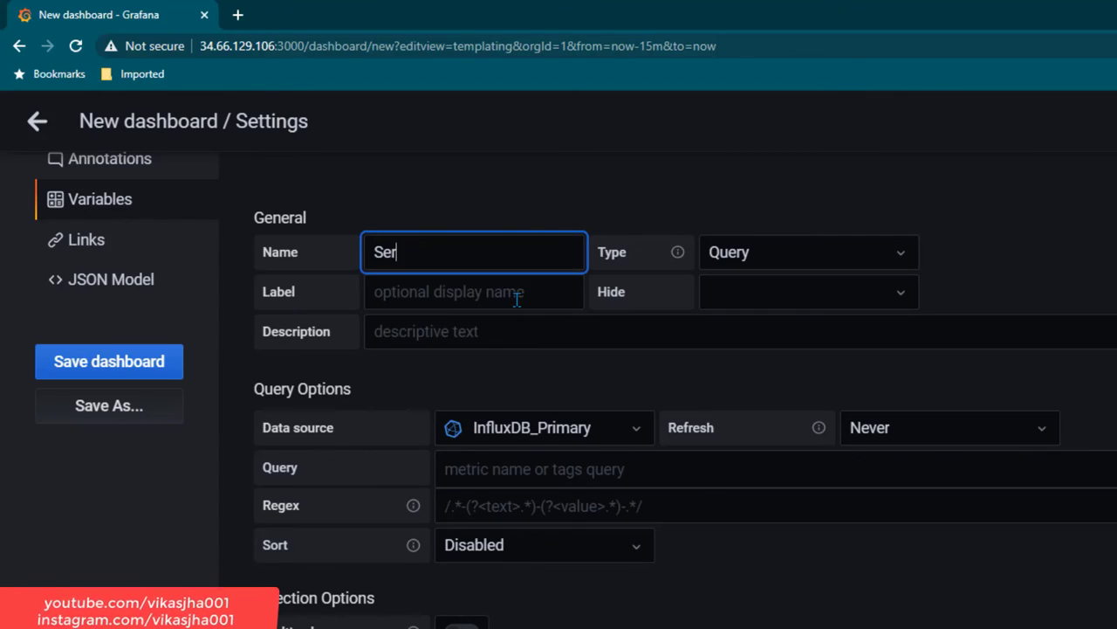
pyautogui.click(556, 187)
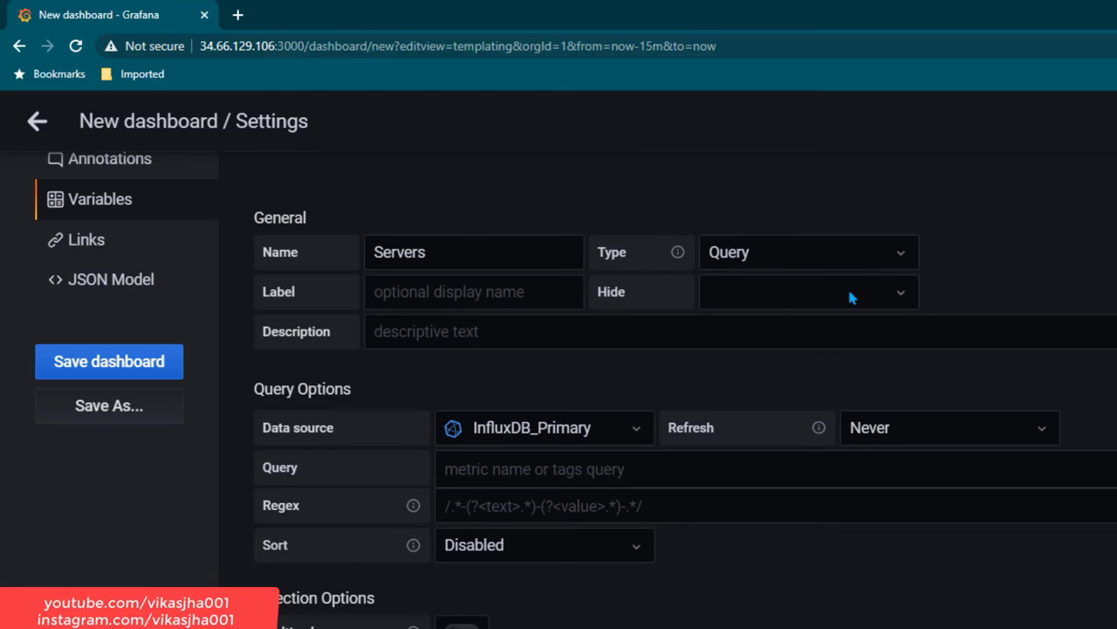
# - Set the variable's label to "Select A Server(s)"
pyautogui.click(441, 297)
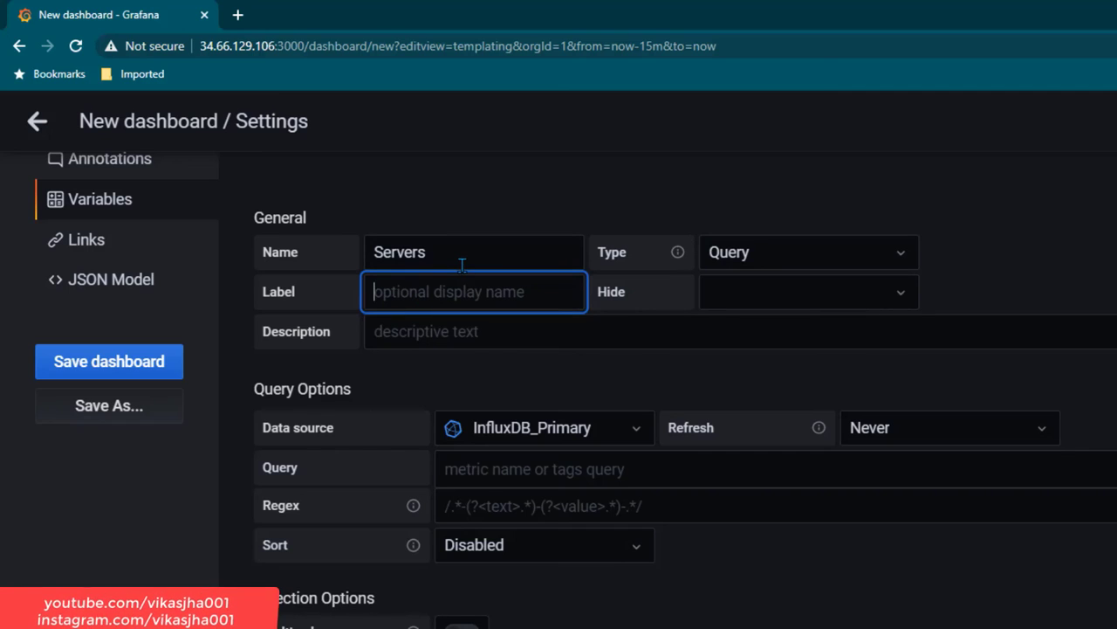
pyautogui.click(460, 259)
pyautogui.click(431, 298)
pyautogui.write('Select')
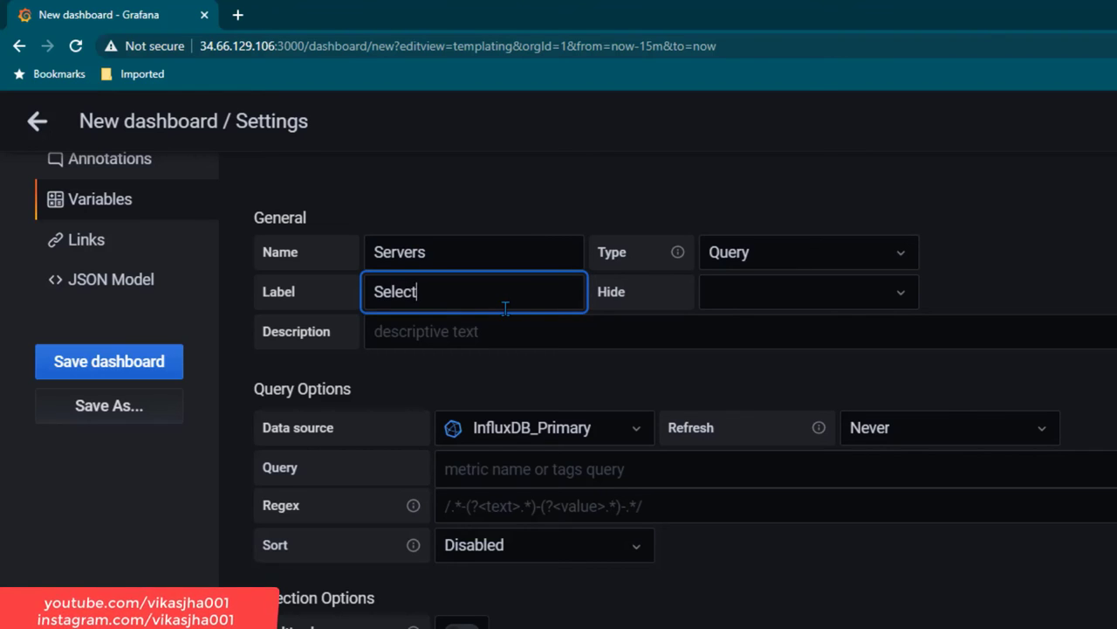
pyautogui.write(' A Server(s')
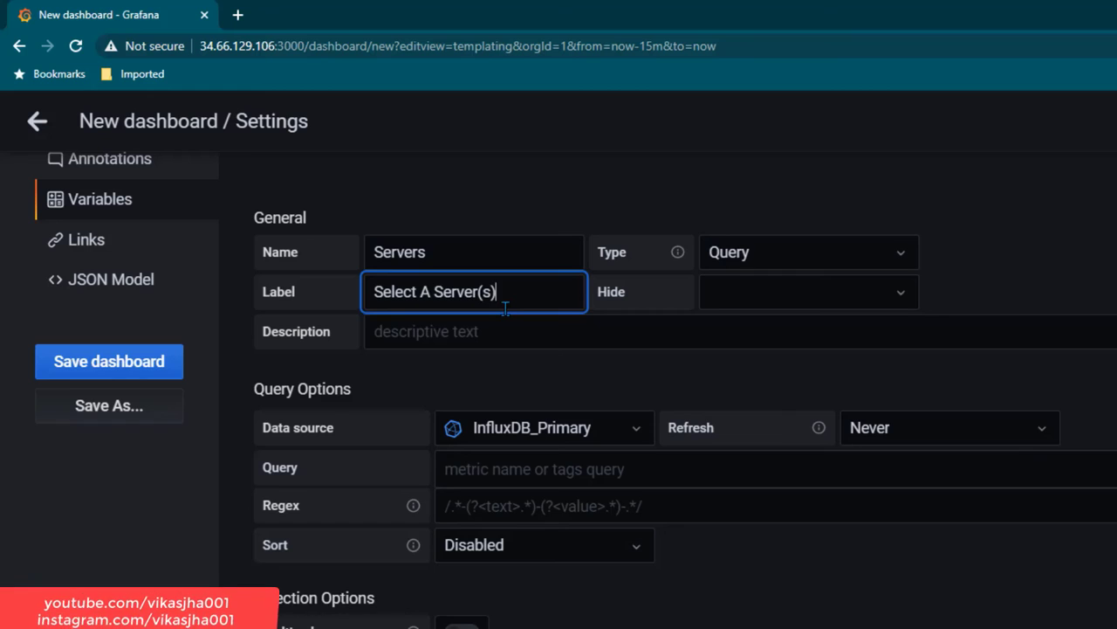
# - Set the Servers variable's query to "show tag values from cpu with key=host" and load the preview of its values
pyautogui.click(794, 381)
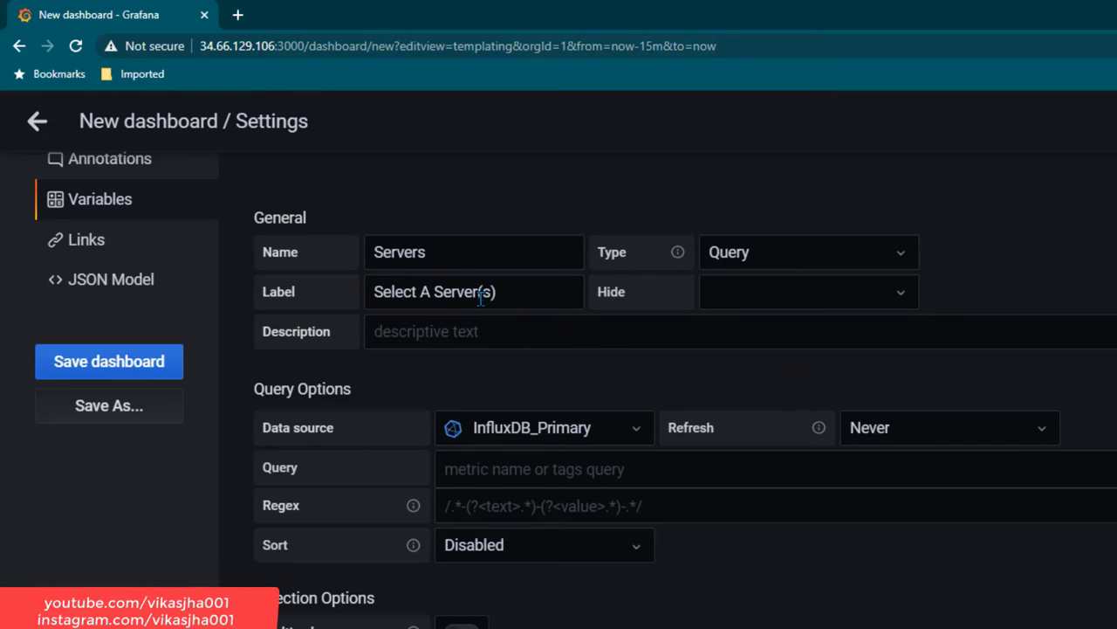
pyautogui.scroll(-1, 781, 420)
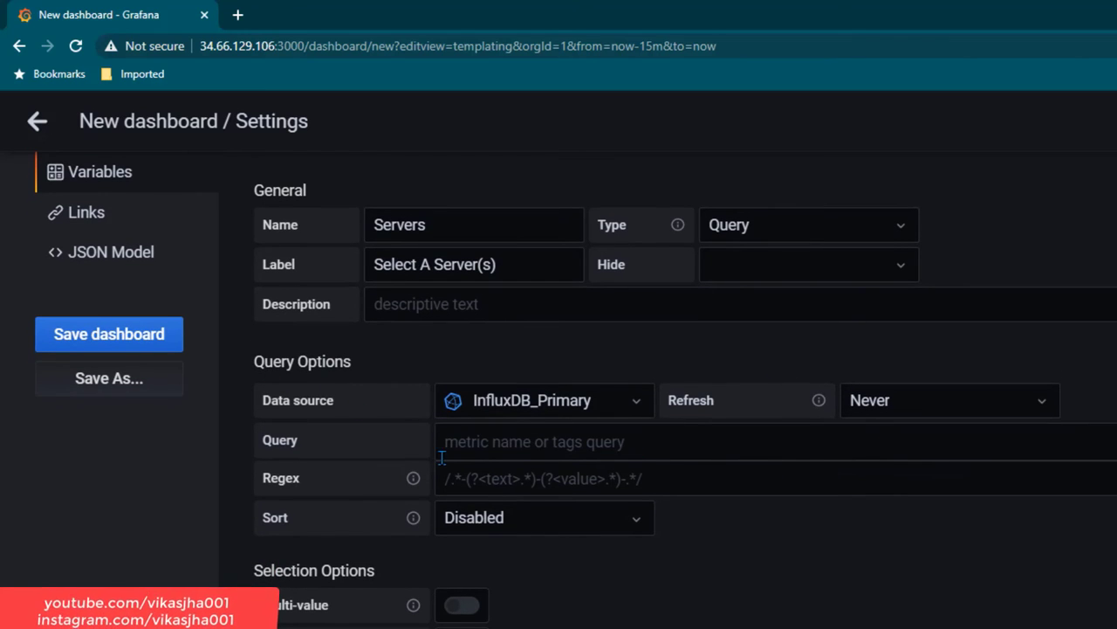
pyautogui.click(651, 440)
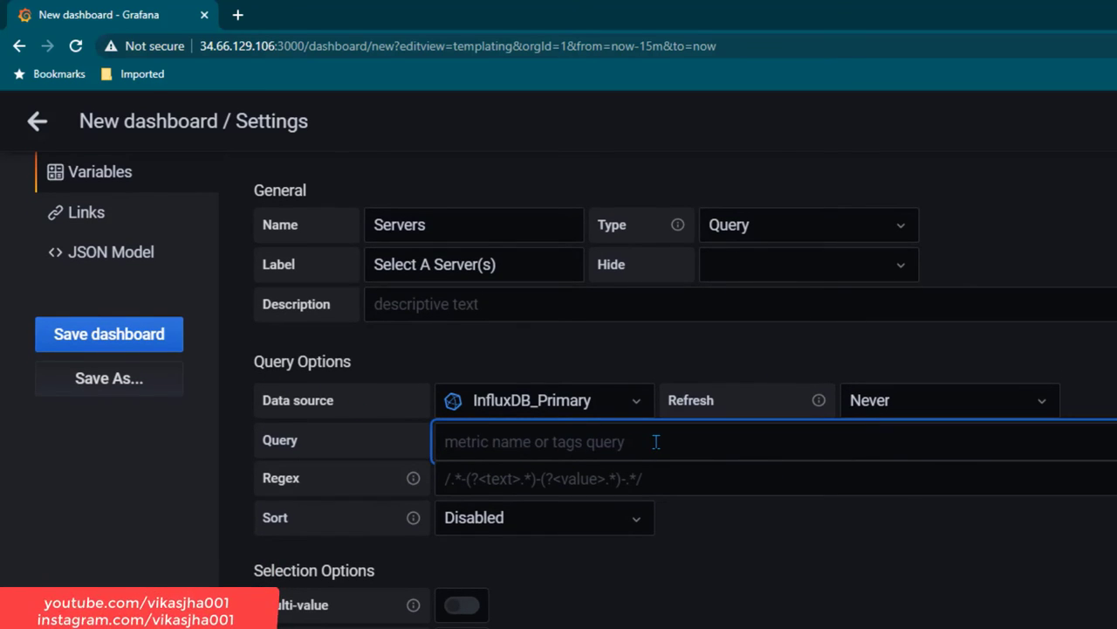
pyautogui.hotkey('ctrl', 'v')
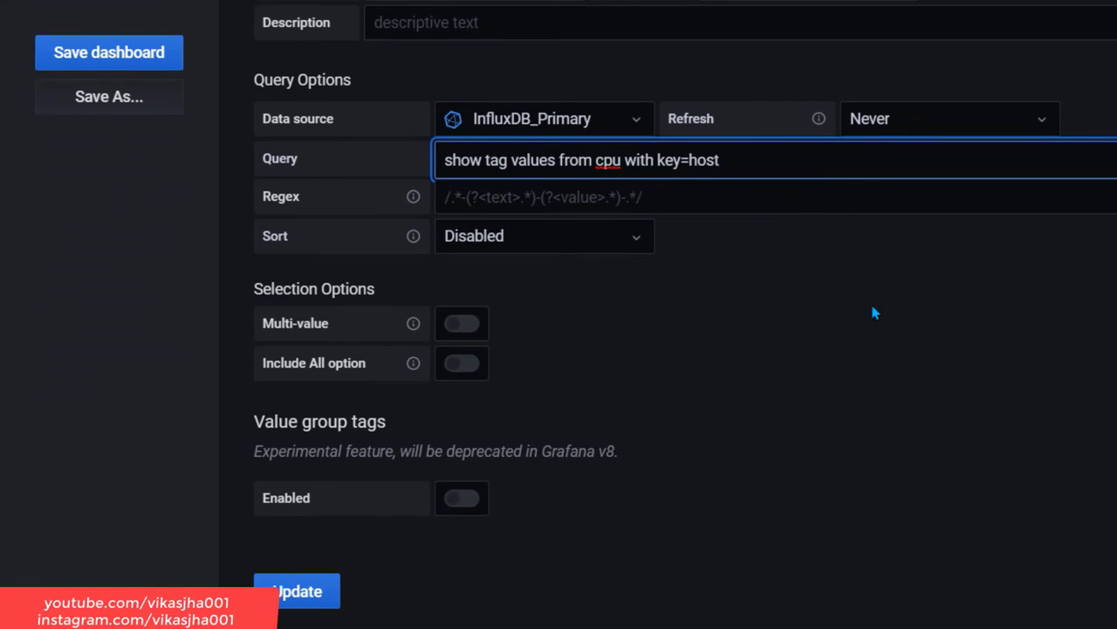
pyautogui.click(828, 296)
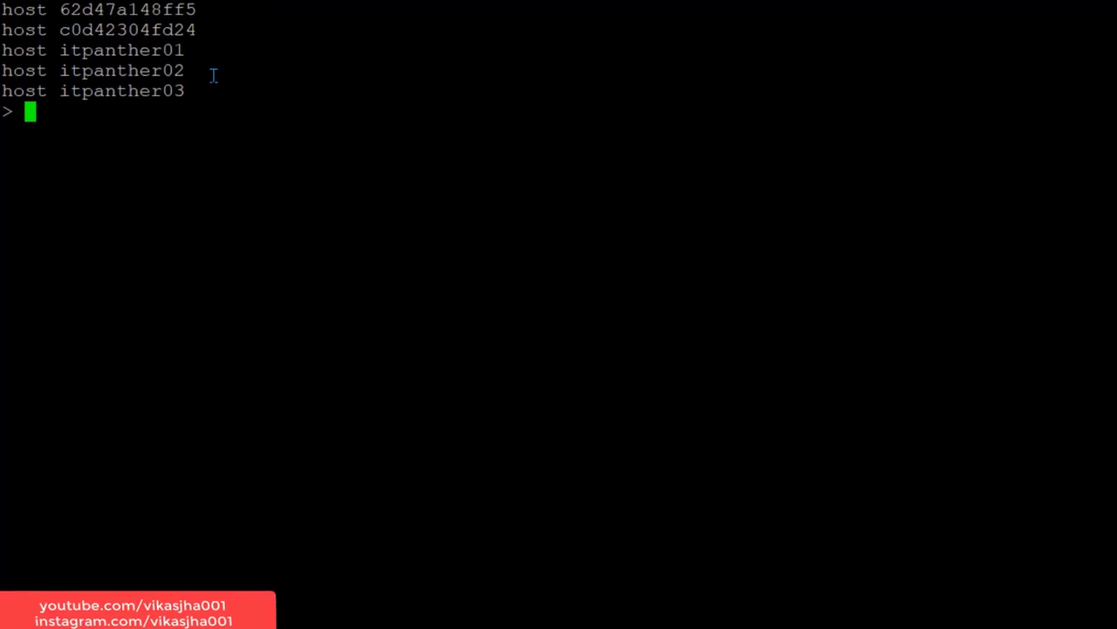
# - Switch to the terminal and review the host tag values returned for the cpu measurement
pyautogui.scroll(3, 212, 75)
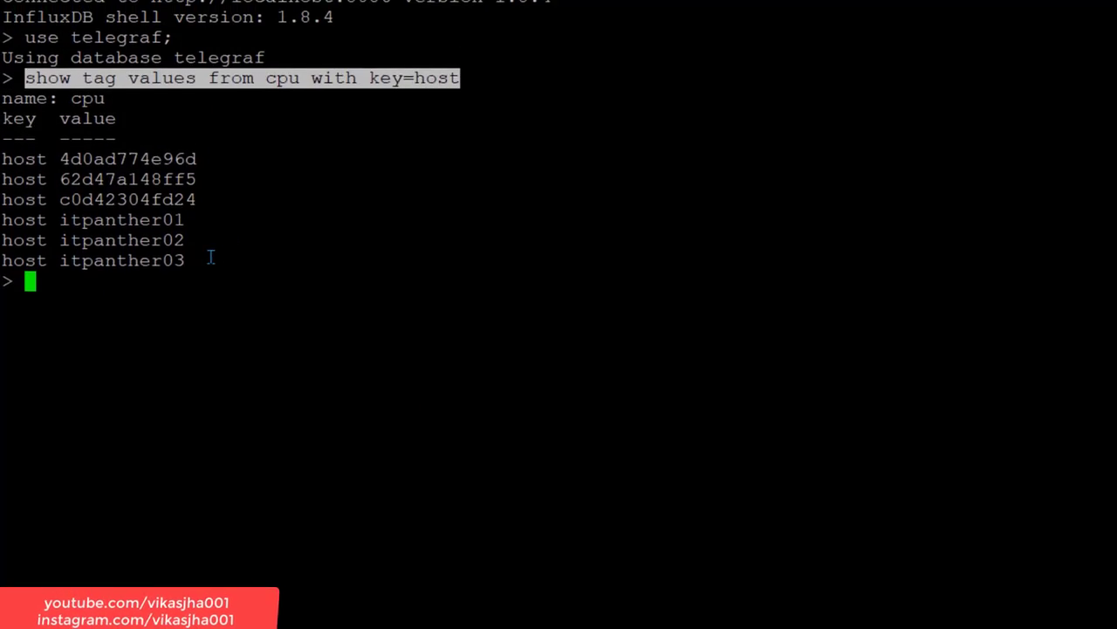
pyautogui.moveTo(209, 257); pyautogui.dragTo(2, 171)
pyautogui.click(138, 187)
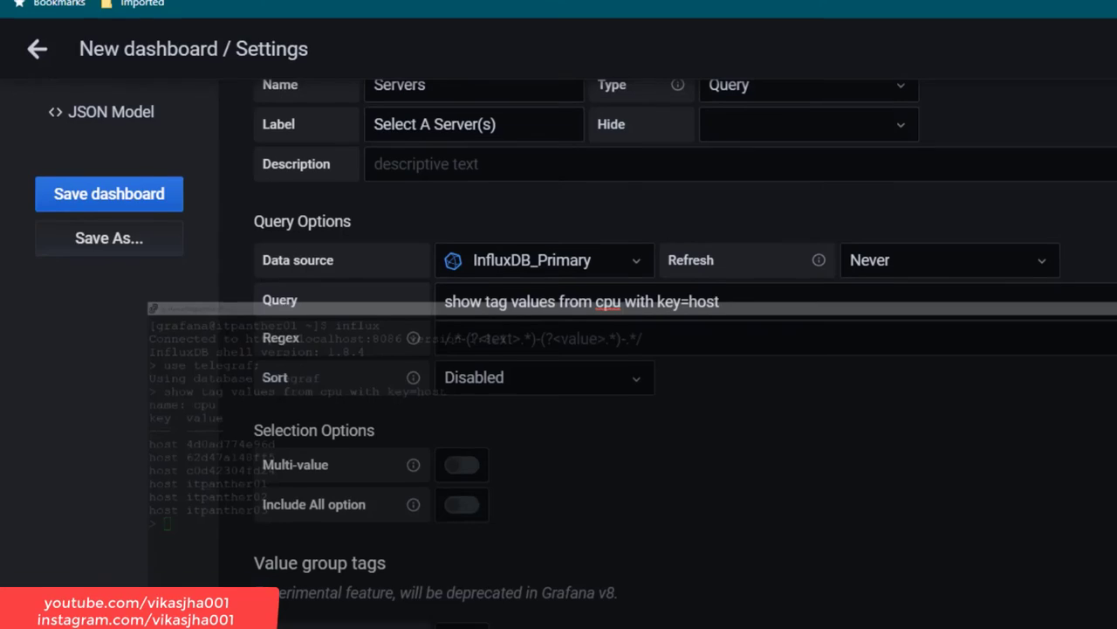
# - Check the previewed hosts in Grafana, update the Servers variable and return to the dashboard
pyautogui.scroll(-5, 367, 515)
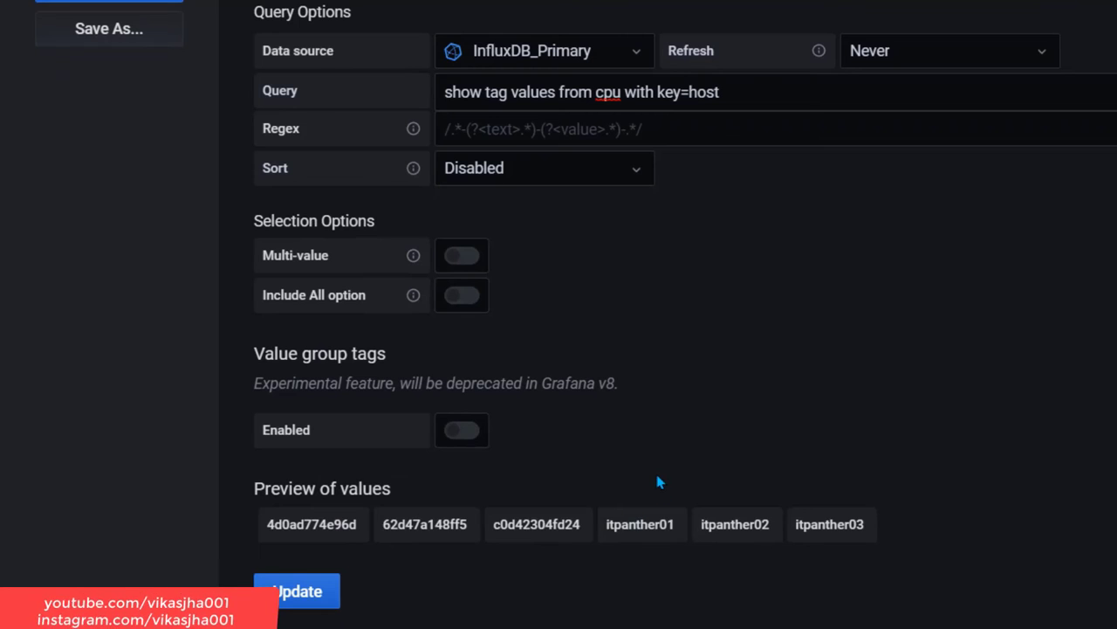
pyautogui.click(307, 594)
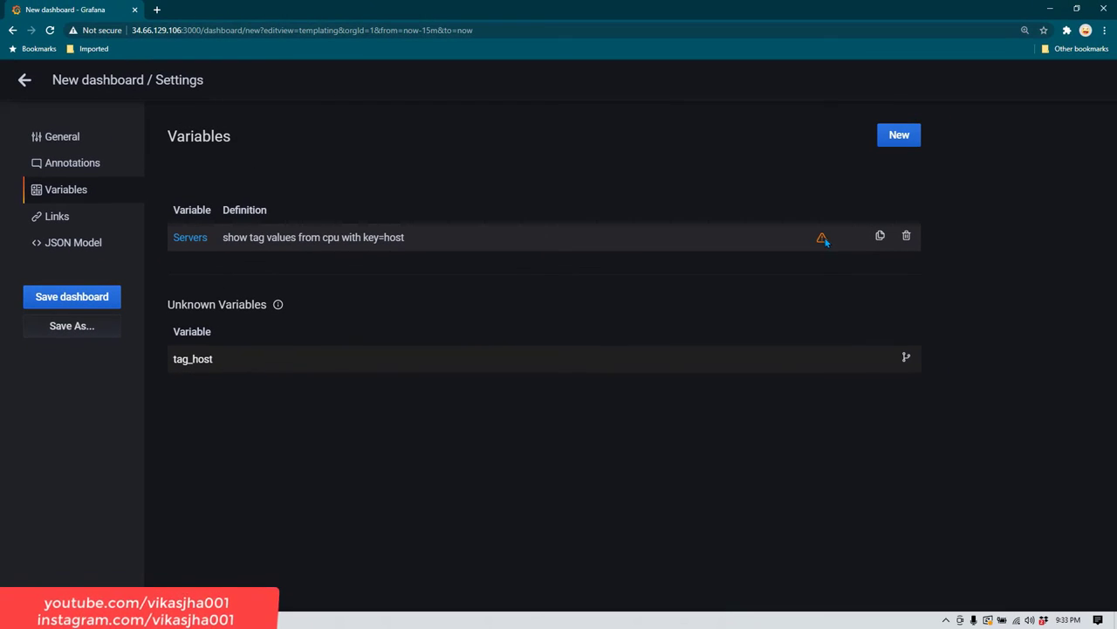
pyautogui.click(24, 81)
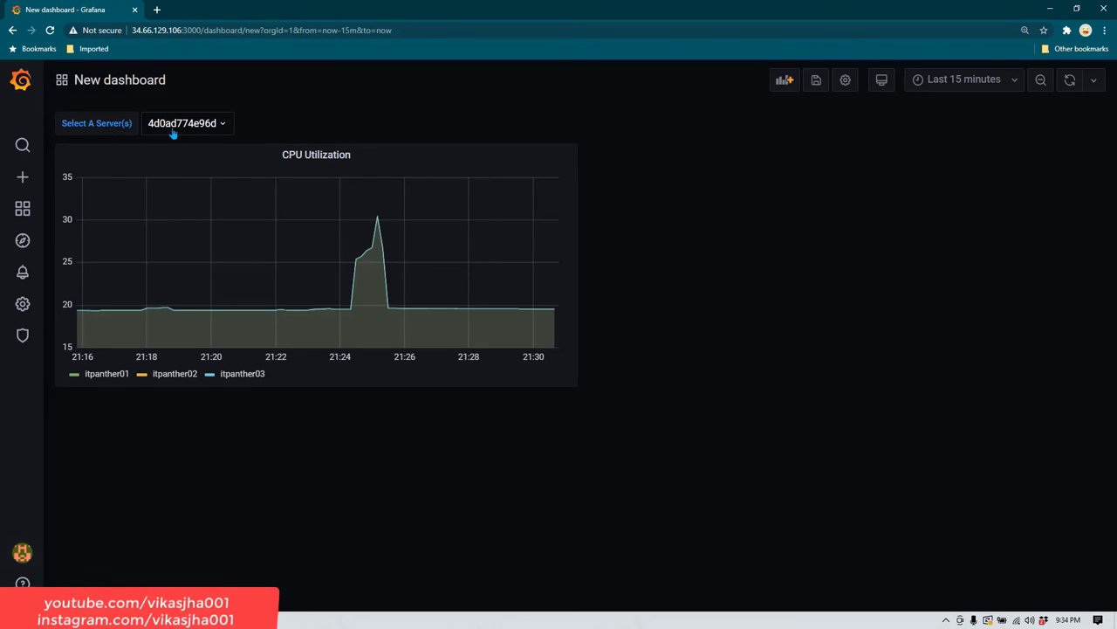
# - Try the server selector on the dashboard with 62d47a148ff5, itpanther01 and itpanther02, watching the CPU Utilization panel
pyautogui.click(223, 127)
pyautogui.click(82, 128)
pyautogui.click(222, 128)
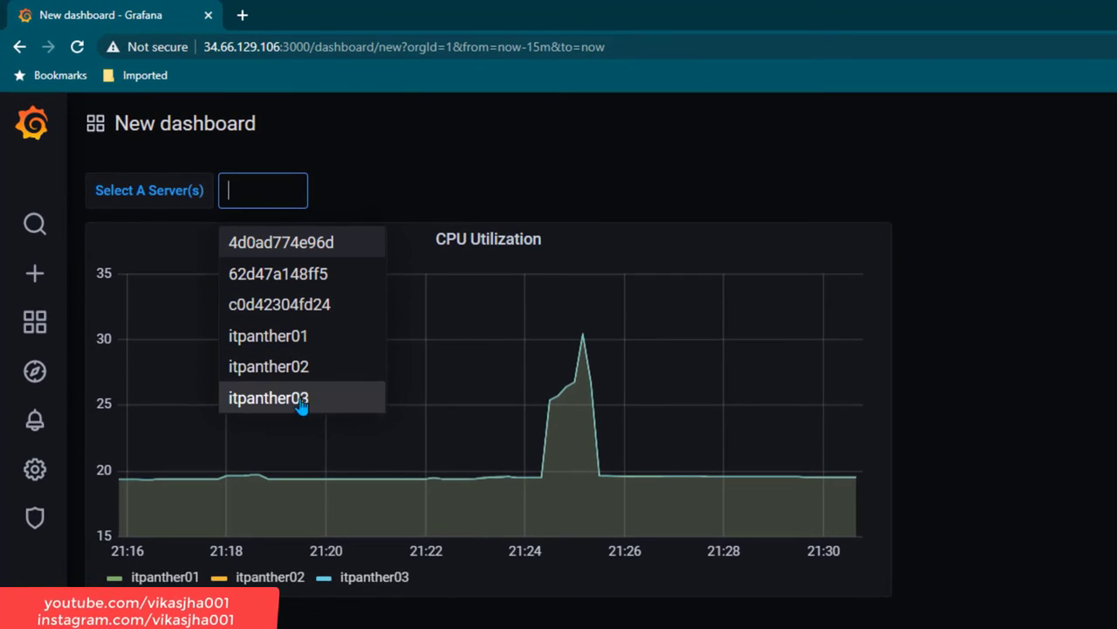
pyautogui.click(301, 278)
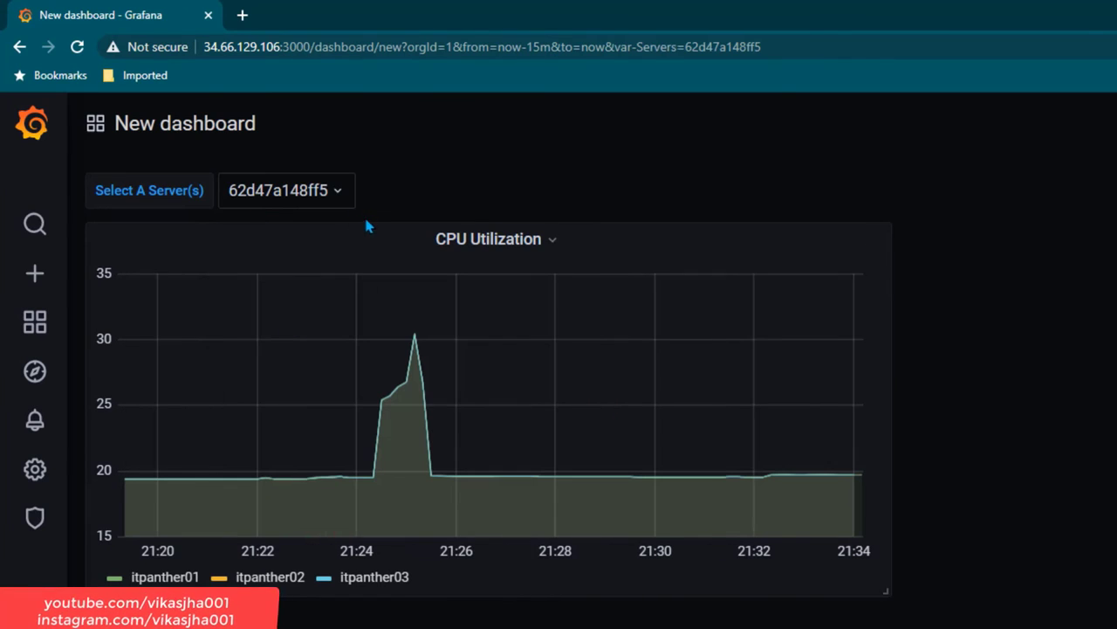
pyautogui.click(342, 199)
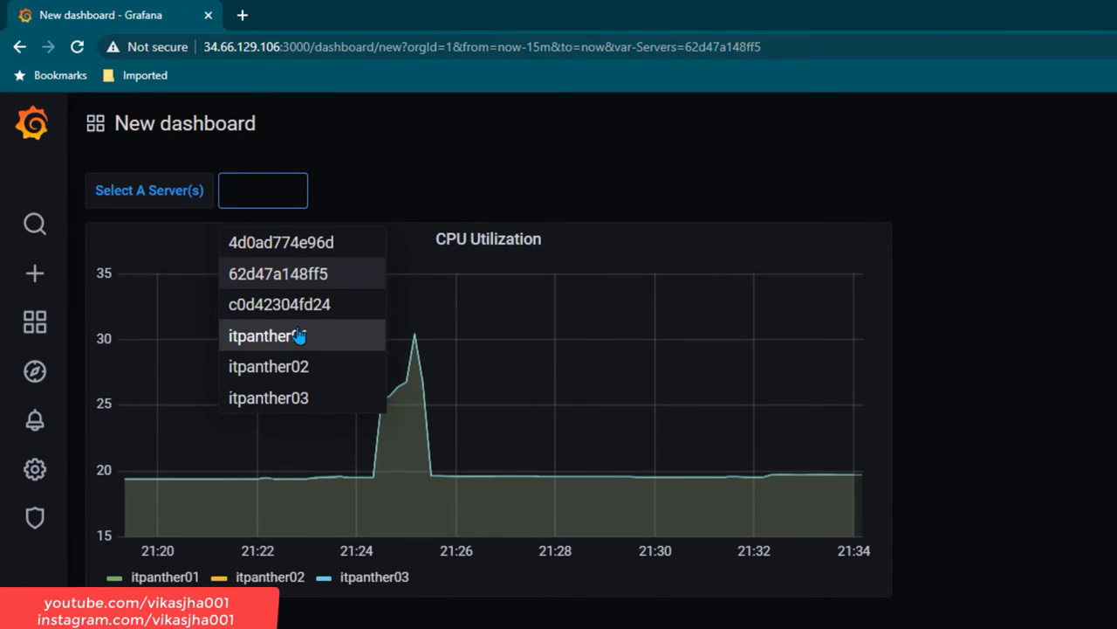
pyautogui.click(298, 336)
pyautogui.click(306, 198)
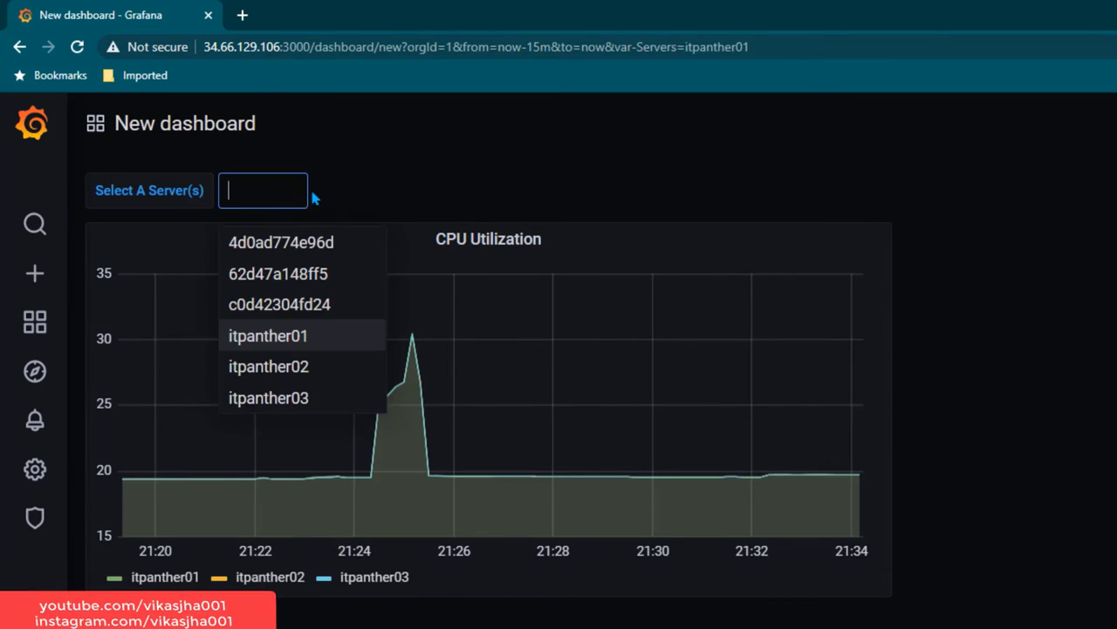
pyautogui.click(275, 374)
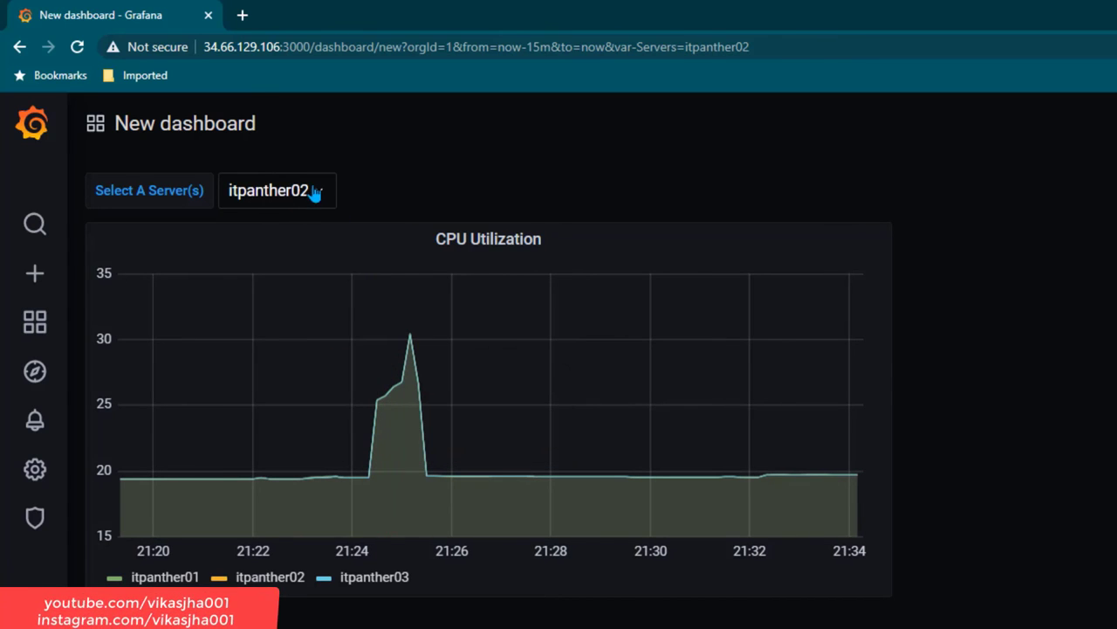
pyautogui.click(382, 196)
pyautogui.click(301, 371)
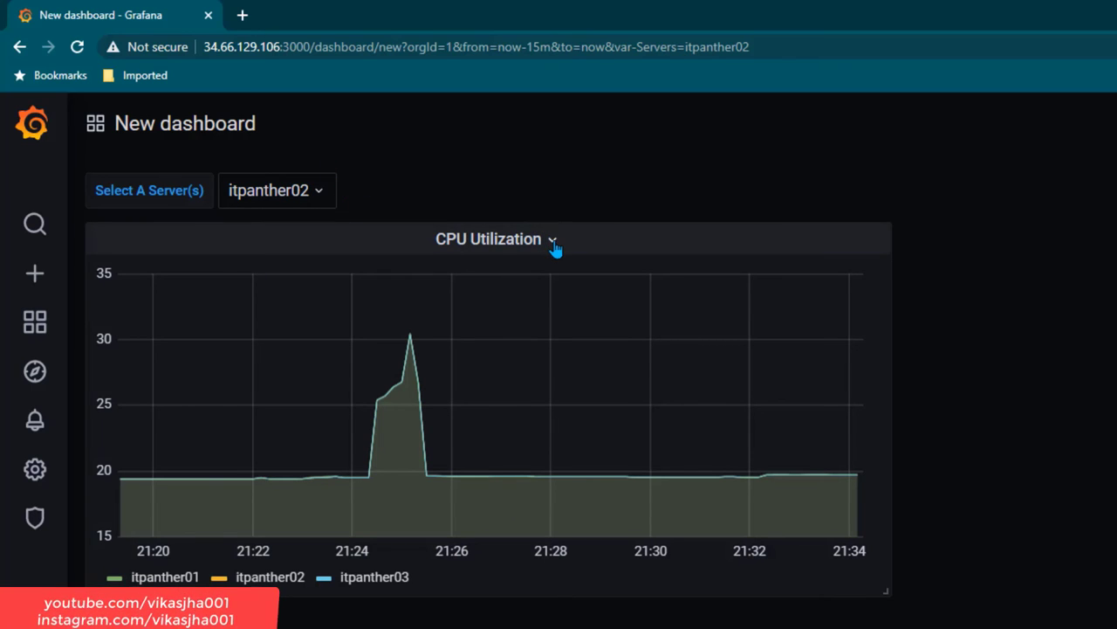
# - Edit the CPU Utilization panel's query to add a WHERE condition filtering host by /^$Servers$/
pyautogui.click(554, 243)
pyautogui.press('e')
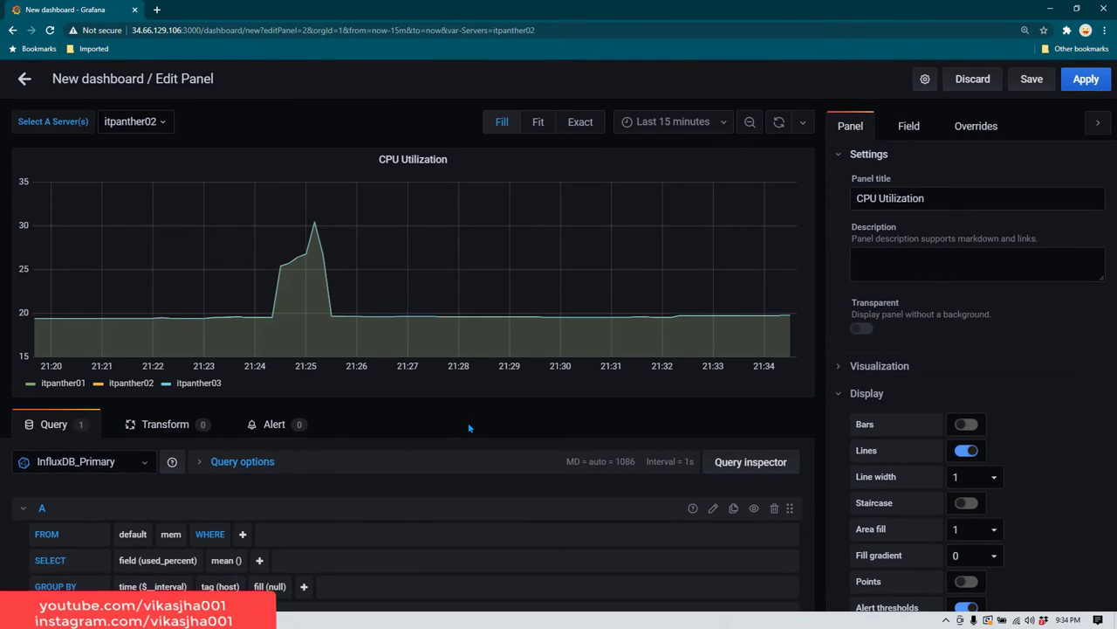
pyautogui.scroll(-2, 410, 476)
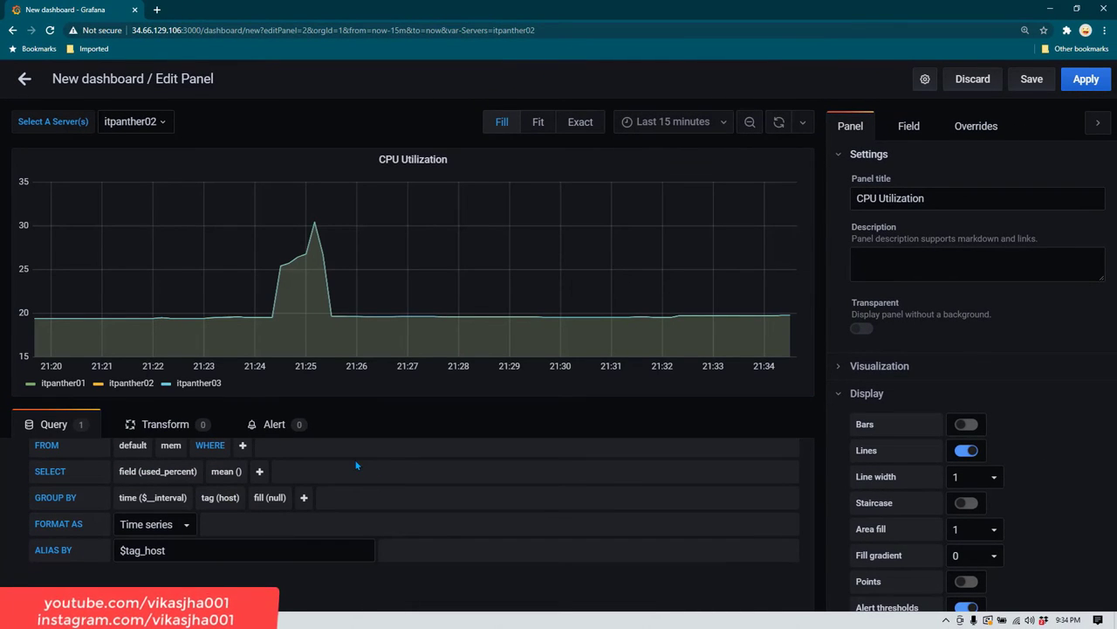
pyautogui.scroll(2, 375, 466)
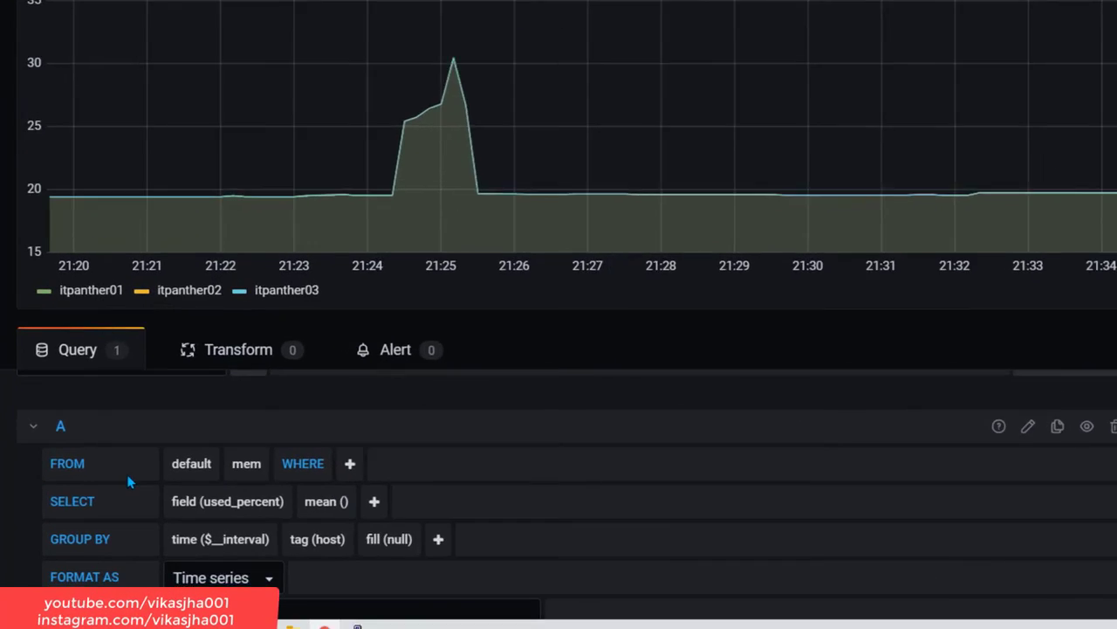
pyautogui.scroll(-3, 305, 407)
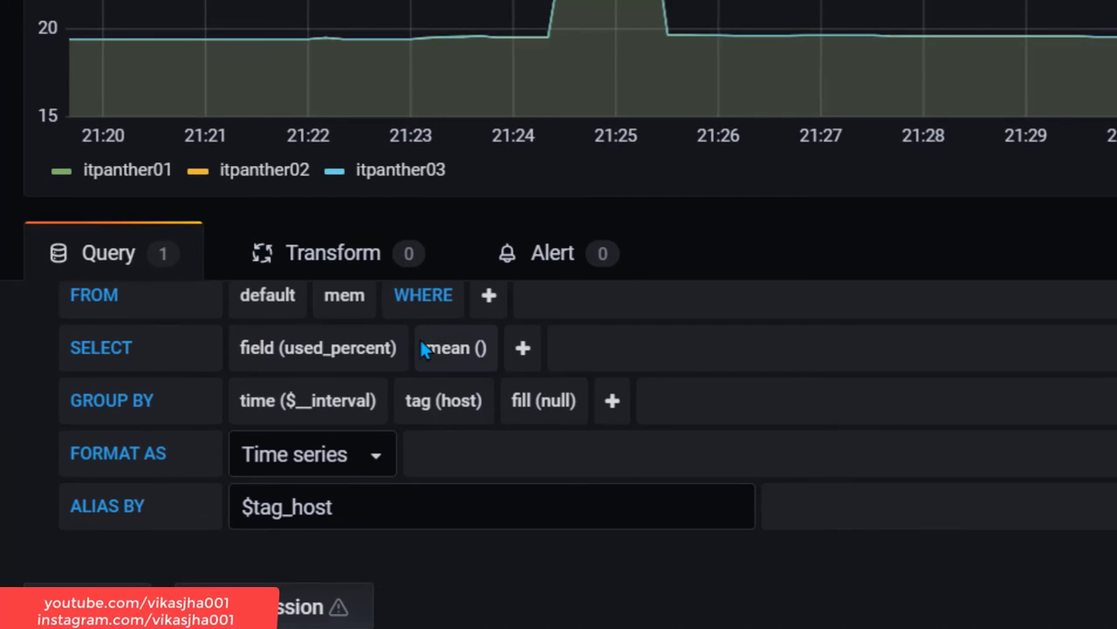
pyautogui.scroll(2, 602, 324)
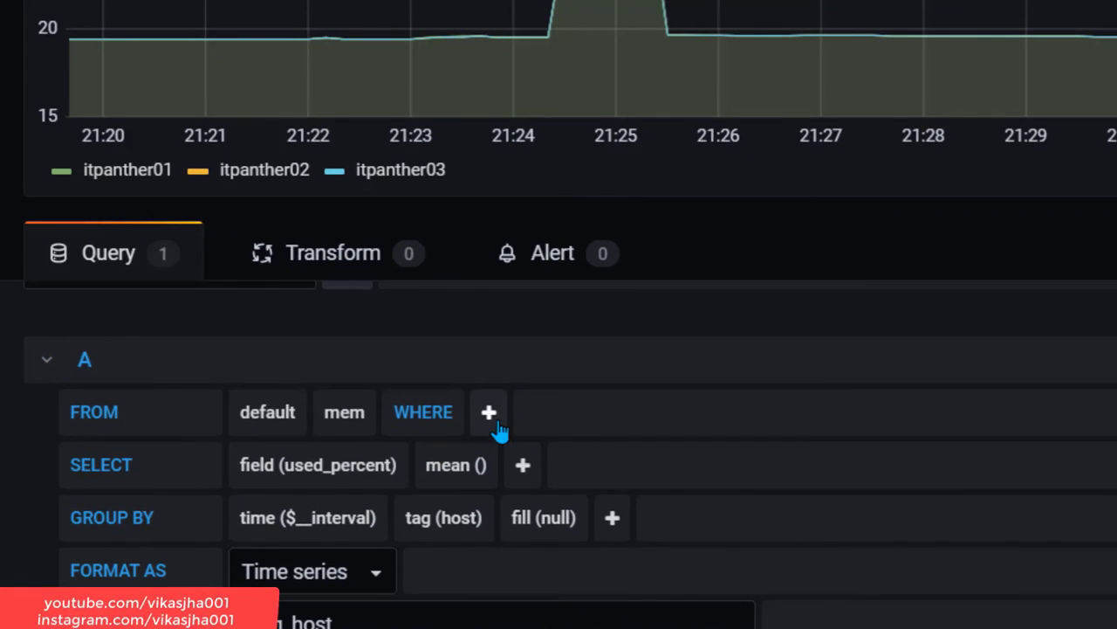
pyautogui.click(490, 416)
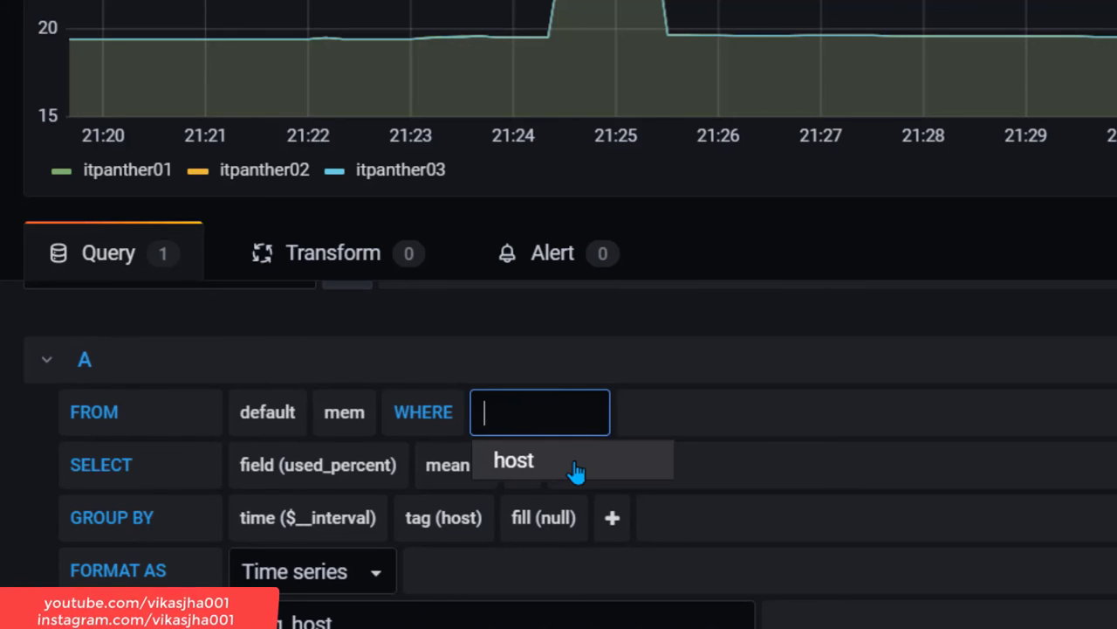
pyautogui.click(579, 465)
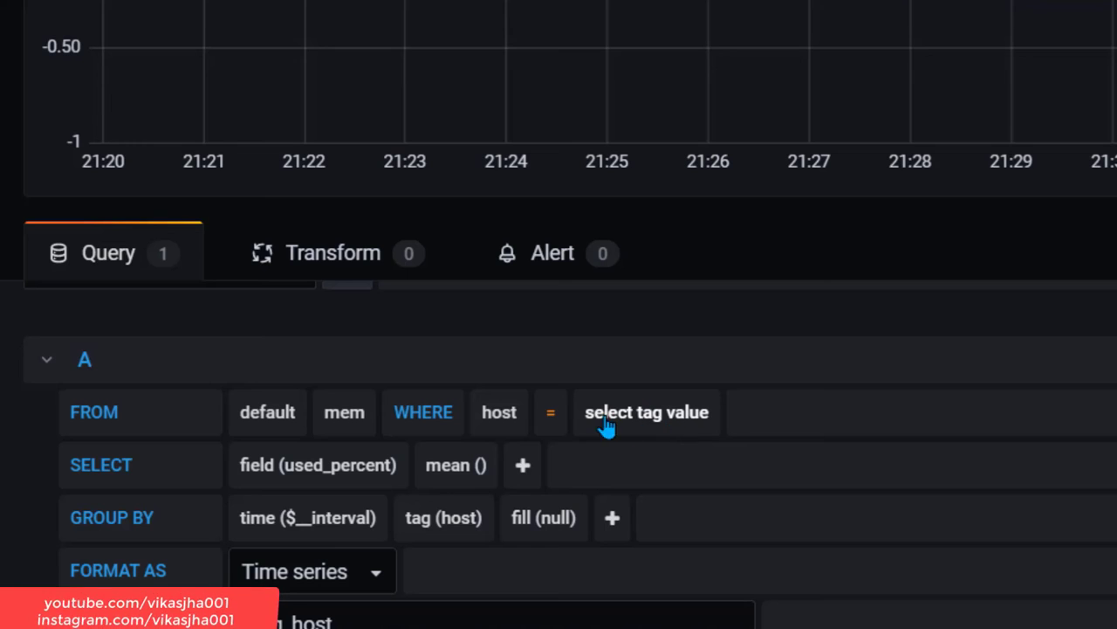
pyautogui.click(677, 425)
pyautogui.scroll(-2, 677, 425)
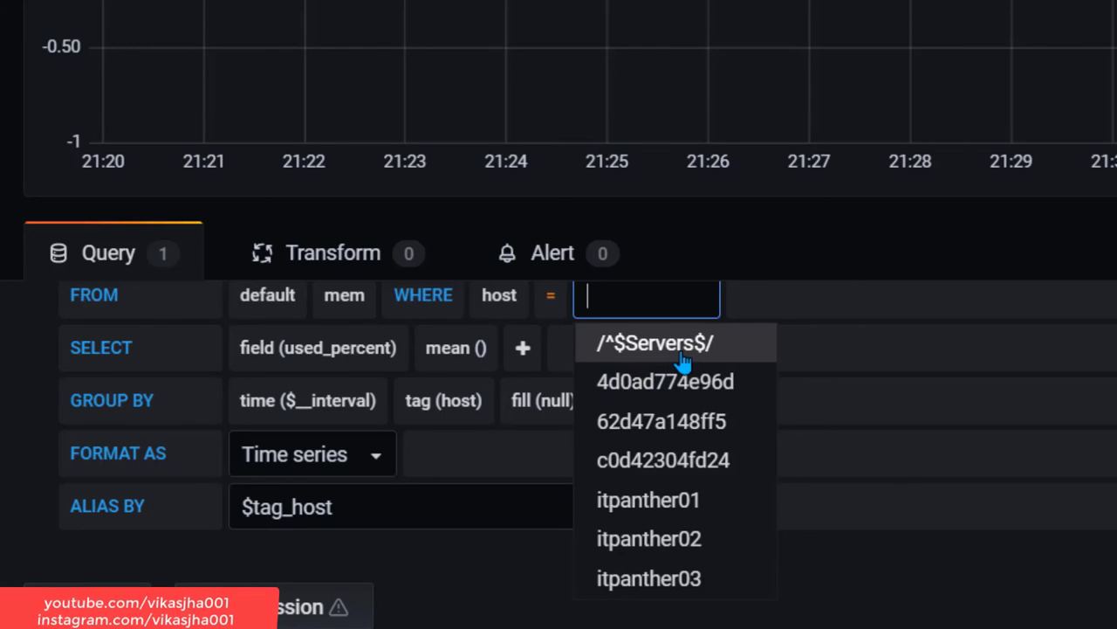
pyautogui.click(749, 346)
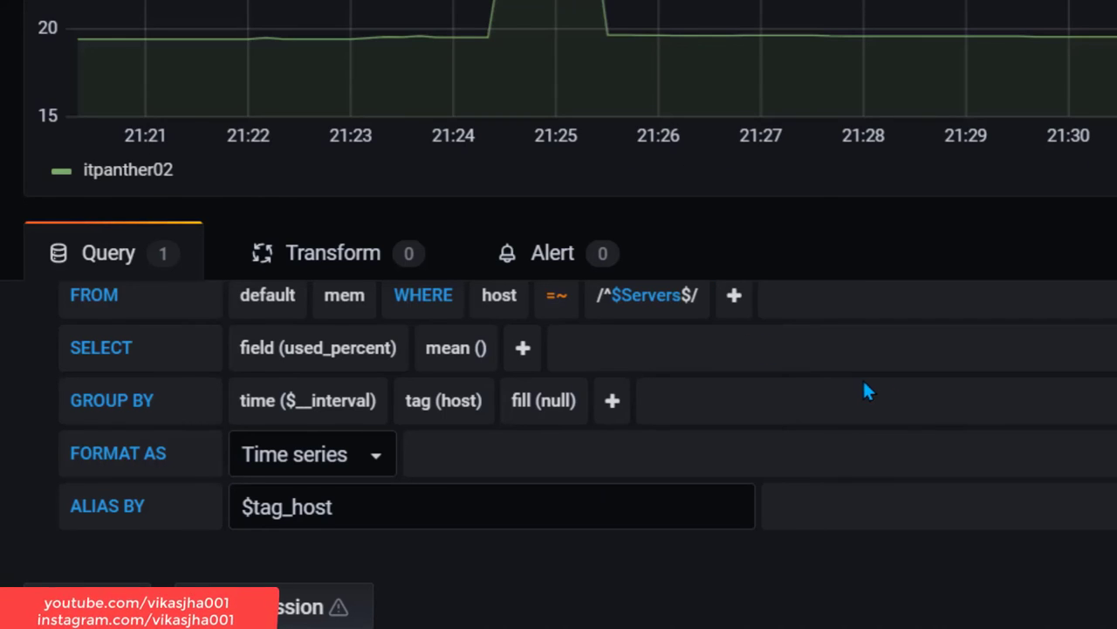
# - Select itpanther03 as the server in the panel editor and apply the panel changes
pyautogui.scroll(2, 864, 385)
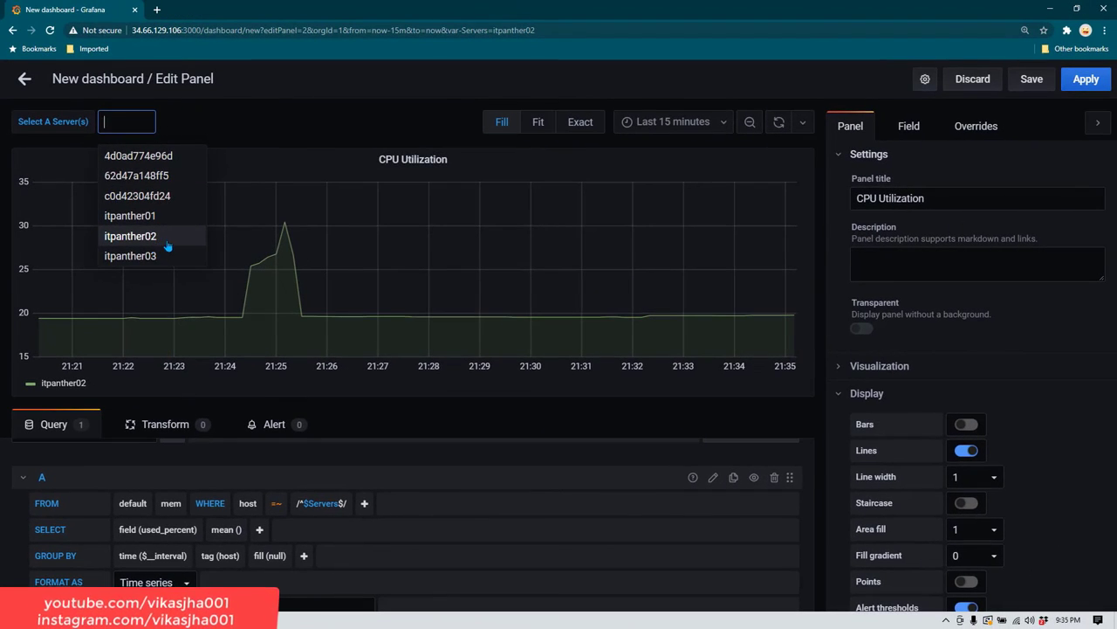
pyautogui.click(166, 256)
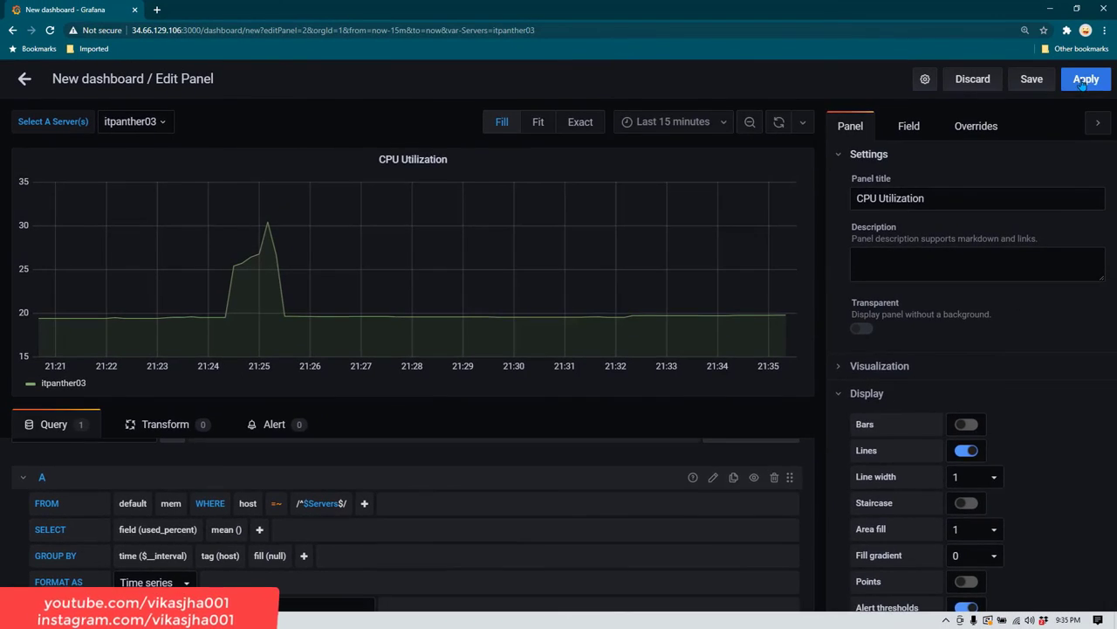
pyautogui.click(1083, 80)
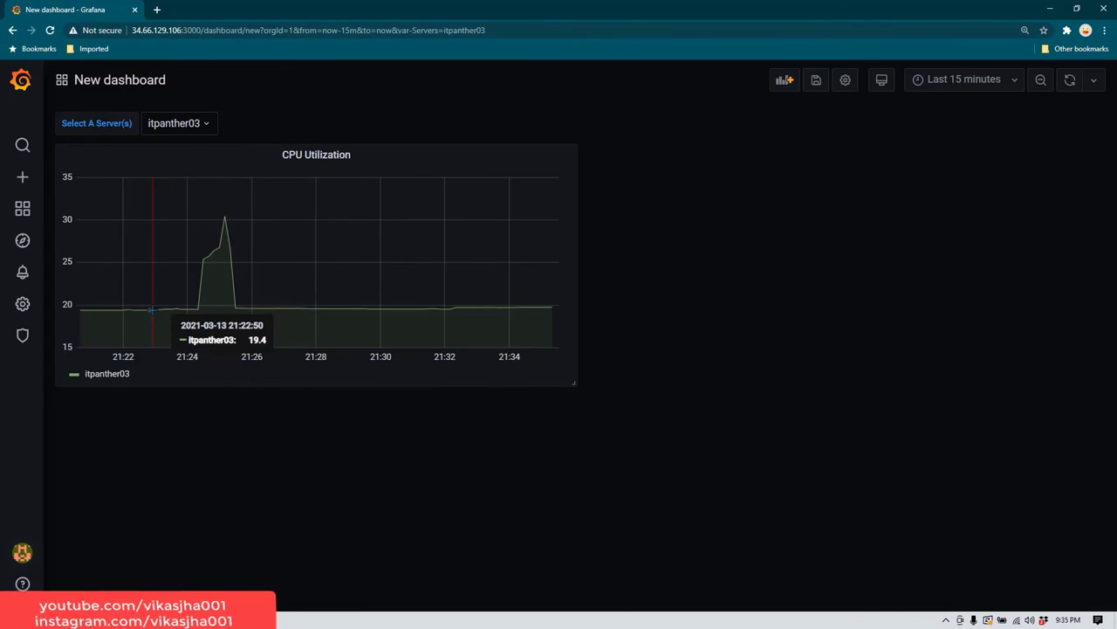
# - Test the filtered panel on the dashboard by selecting itpanther01, itpanther02 and itpanther01 again as the server
pyautogui.click(210, 126)
pyautogui.click(200, 220)
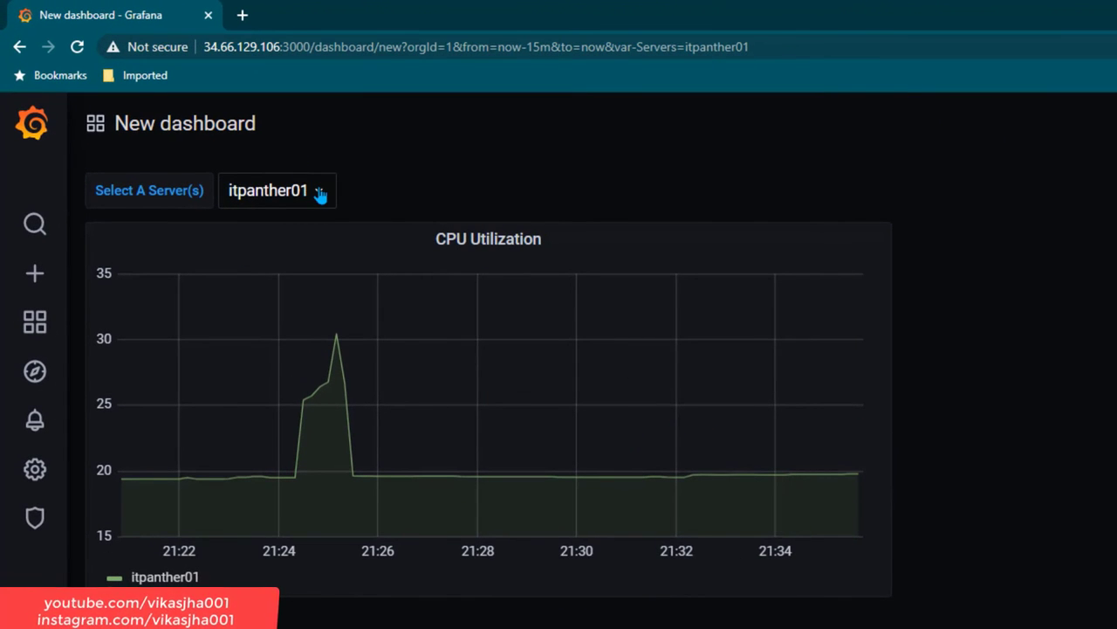
pyautogui.click(320, 193)
pyautogui.click(313, 367)
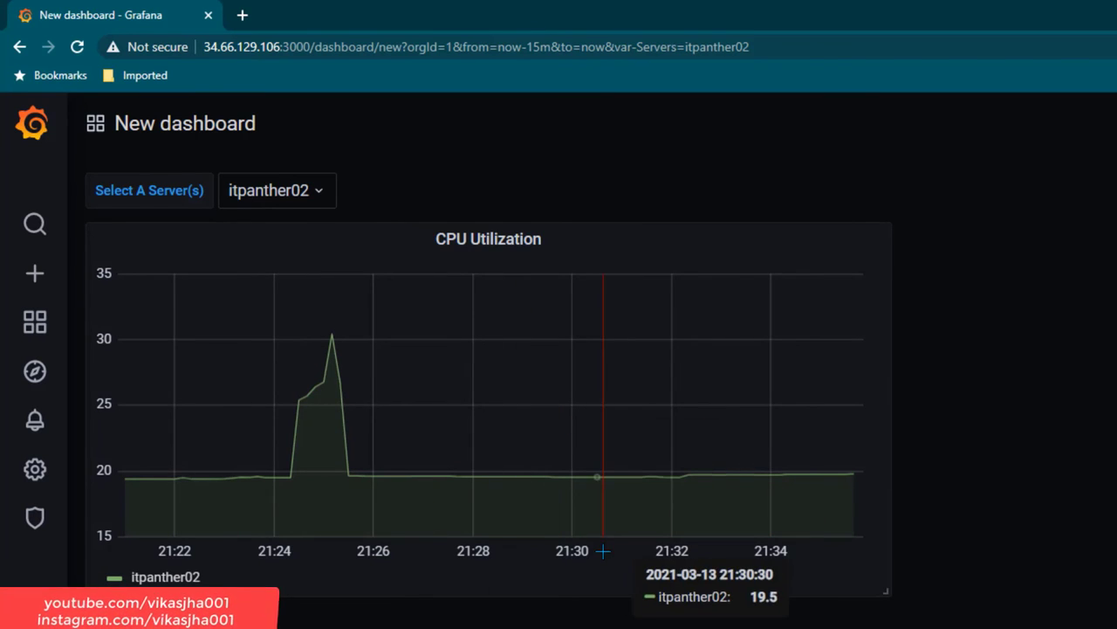
pyautogui.click(327, 199)
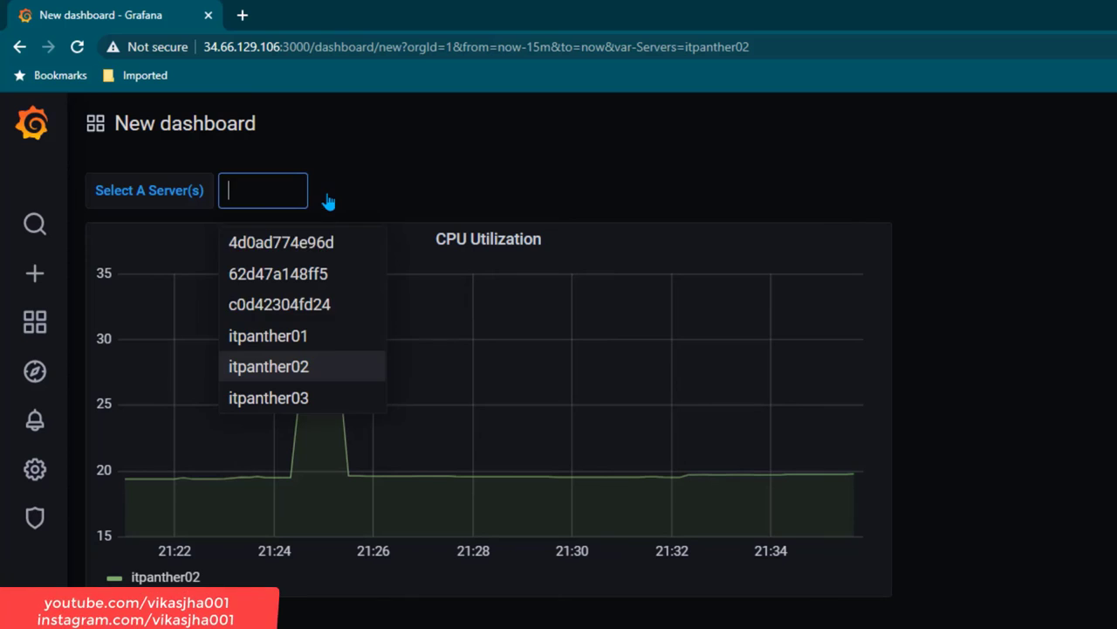
pyautogui.click(324, 342)
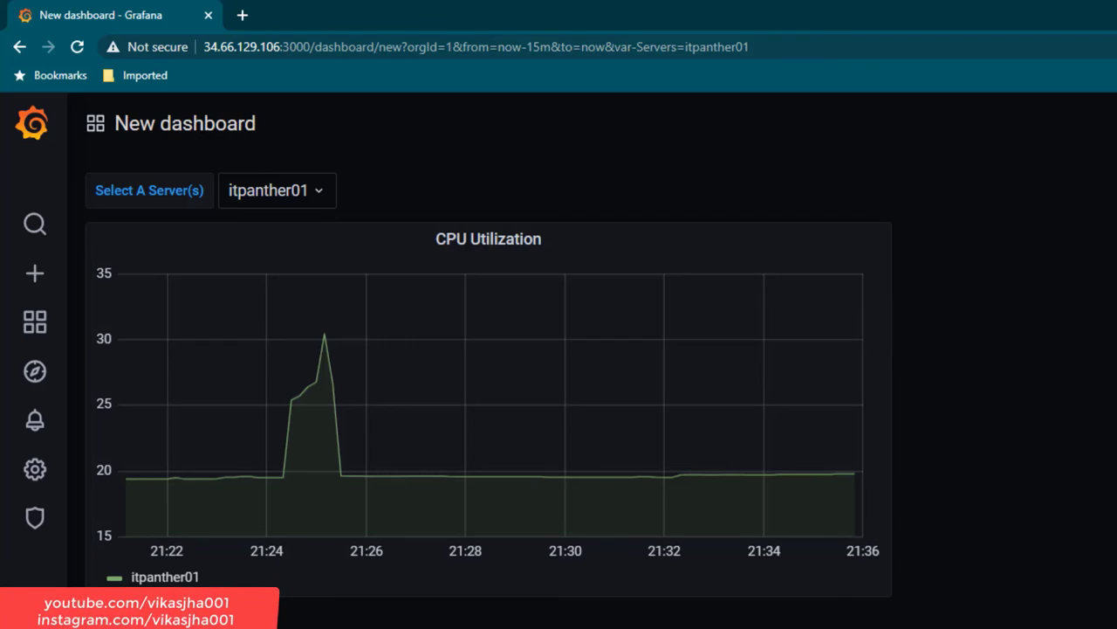
# - Enable the Multi-value option for the Servers variable in the dashboard settings, update the variable and return to the dashboard
pyautogui.press('d')
pyautogui.press('s')
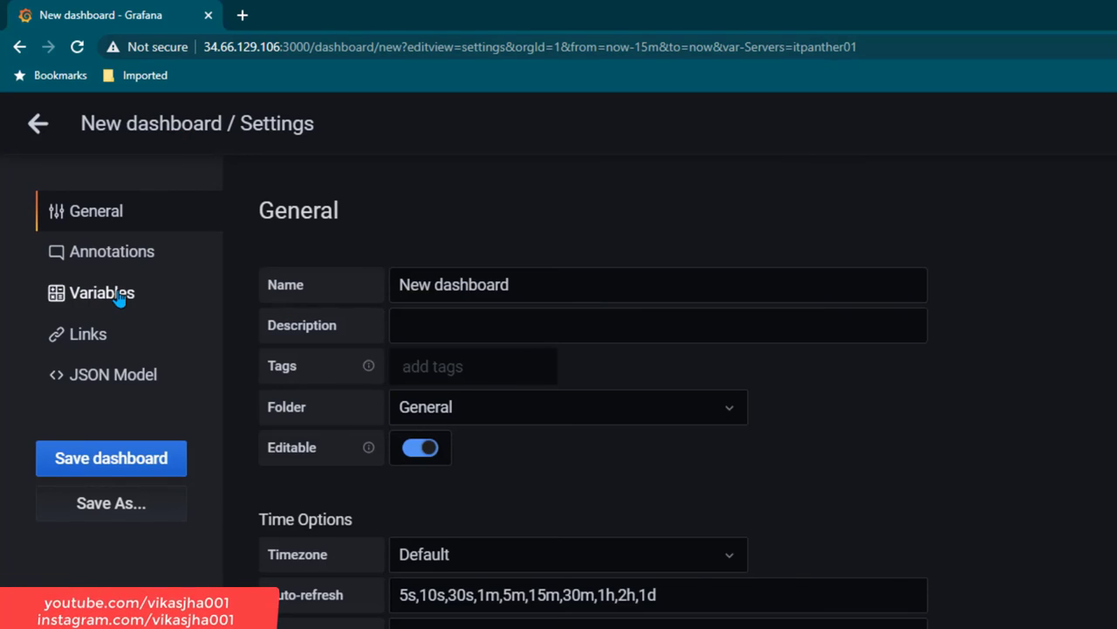
pyautogui.click(105, 295)
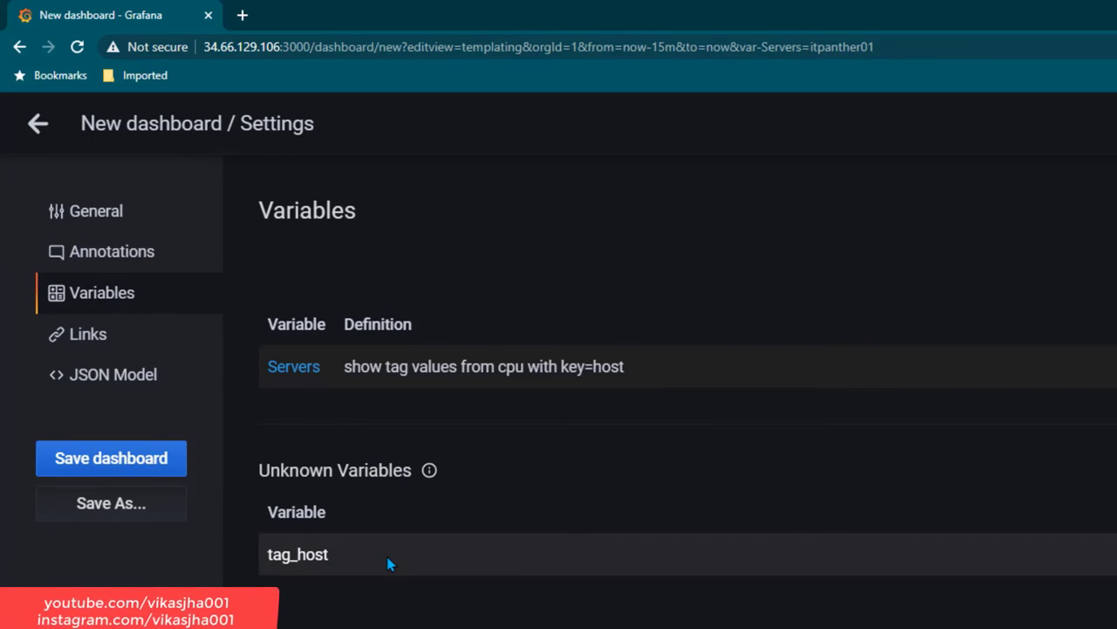
pyautogui.click(305, 369)
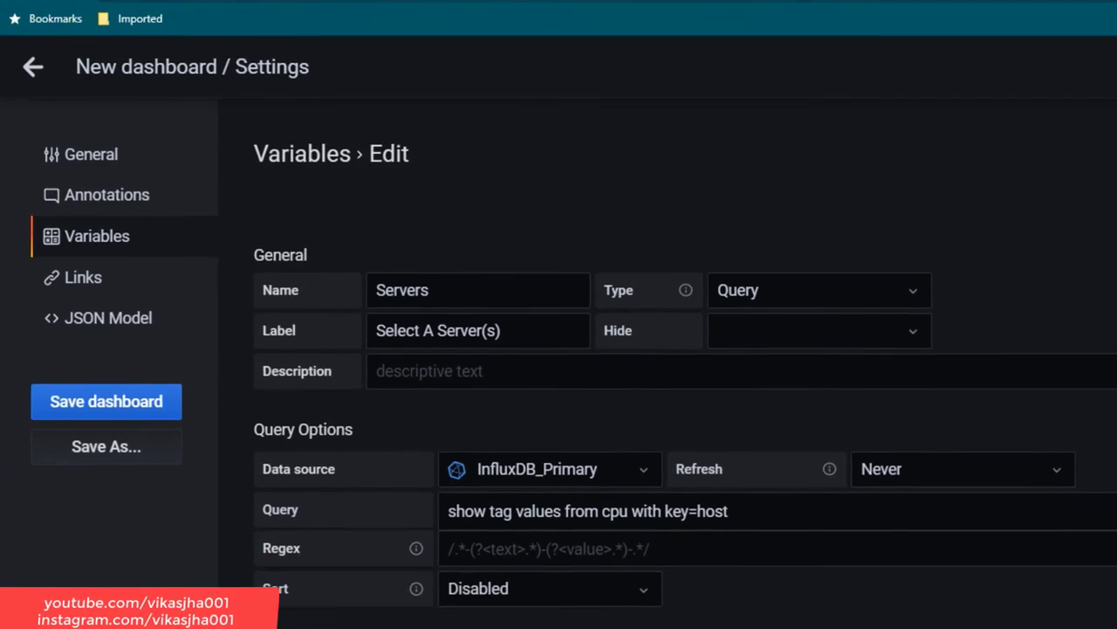
pyautogui.scroll(-2, 687, 445)
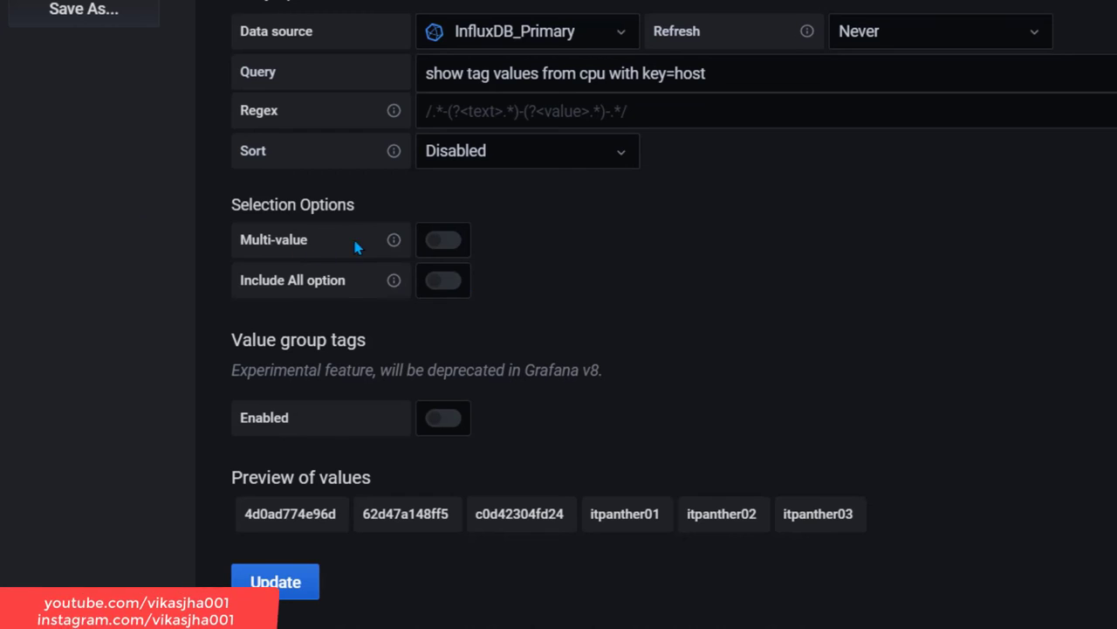
pyautogui.click(439, 240)
pyautogui.click(443, 240)
pyautogui.click(446, 240)
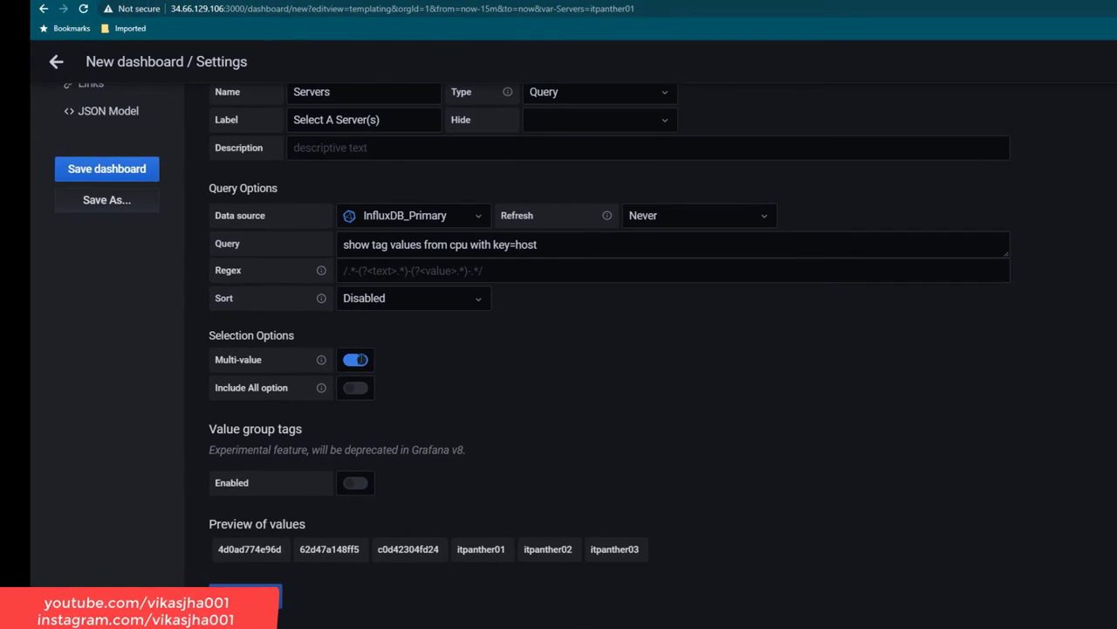
pyautogui.click(244, 594)
pyautogui.click(56, 61)
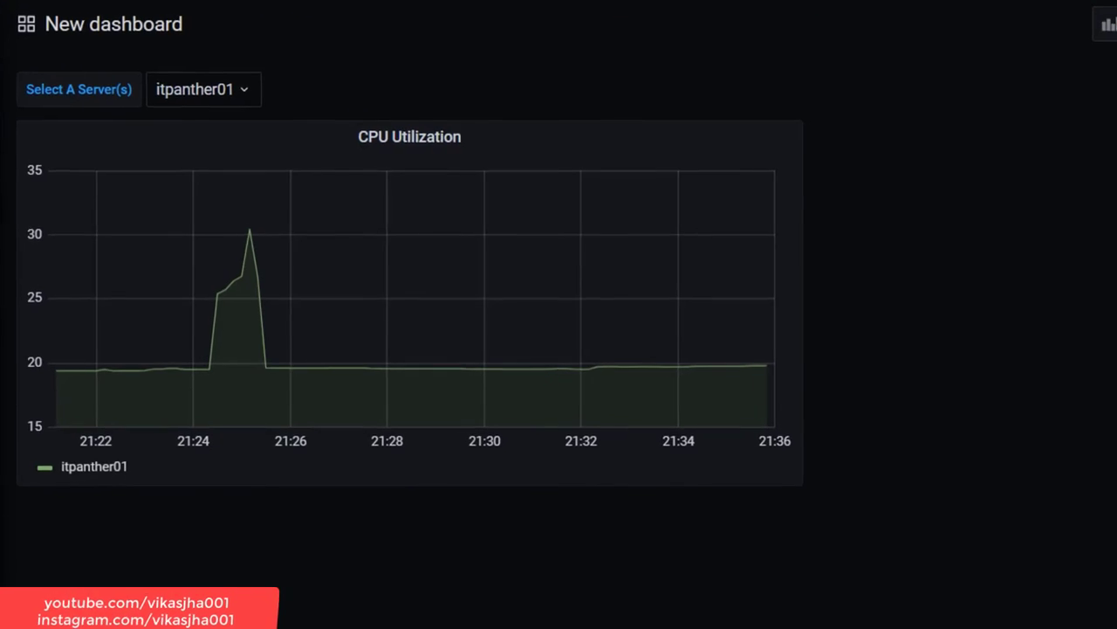
# - Try multiple selection in the dashboard's server selector by adding itpanther02 and itpanther03 to itpanther01
pyautogui.click(244, 91)
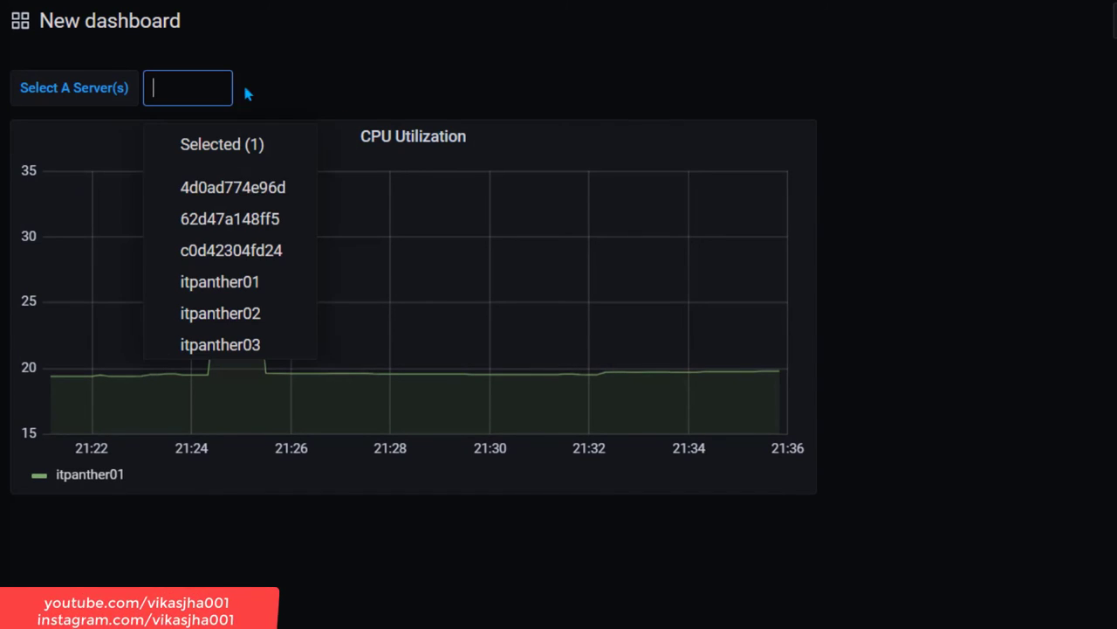
pyautogui.click(229, 323)
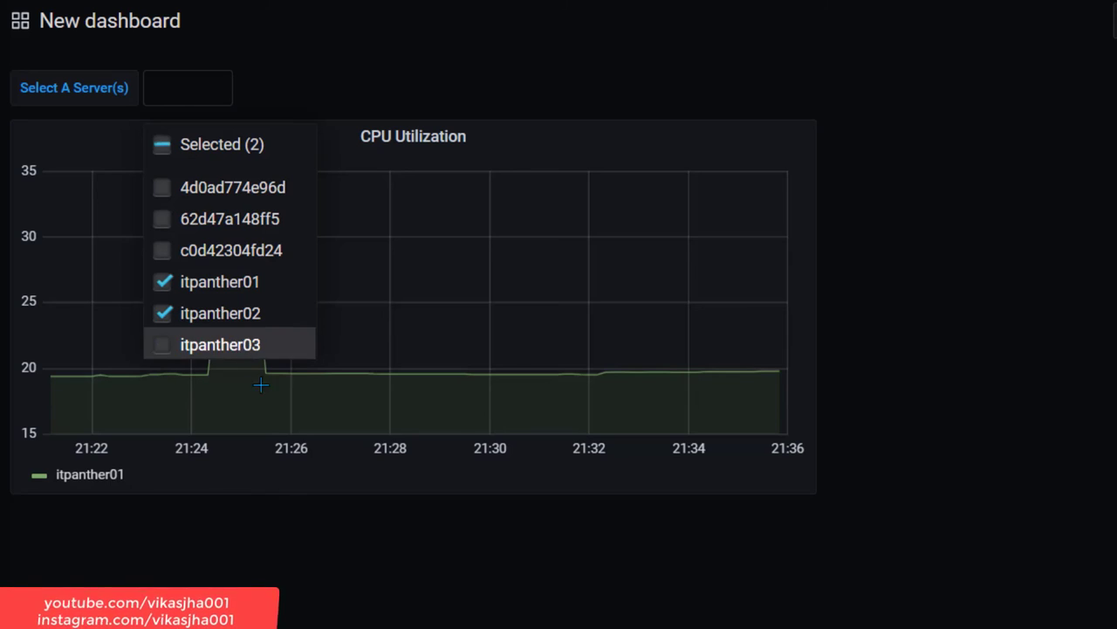
pyautogui.click(434, 602)
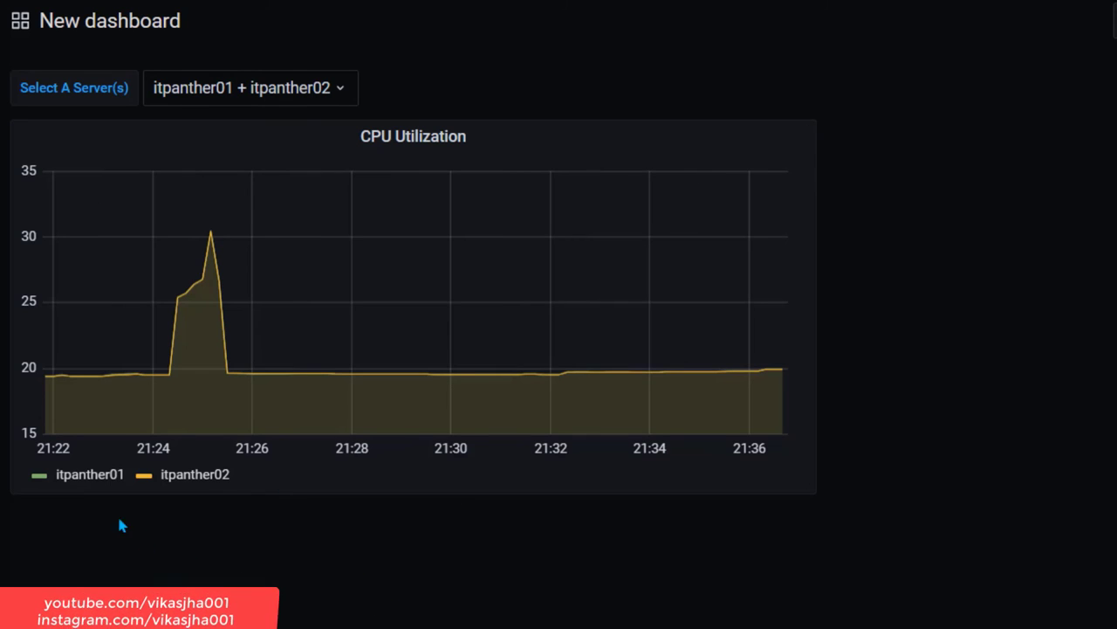
pyautogui.click(196, 478)
pyautogui.click(330, 101)
pyautogui.click(234, 349)
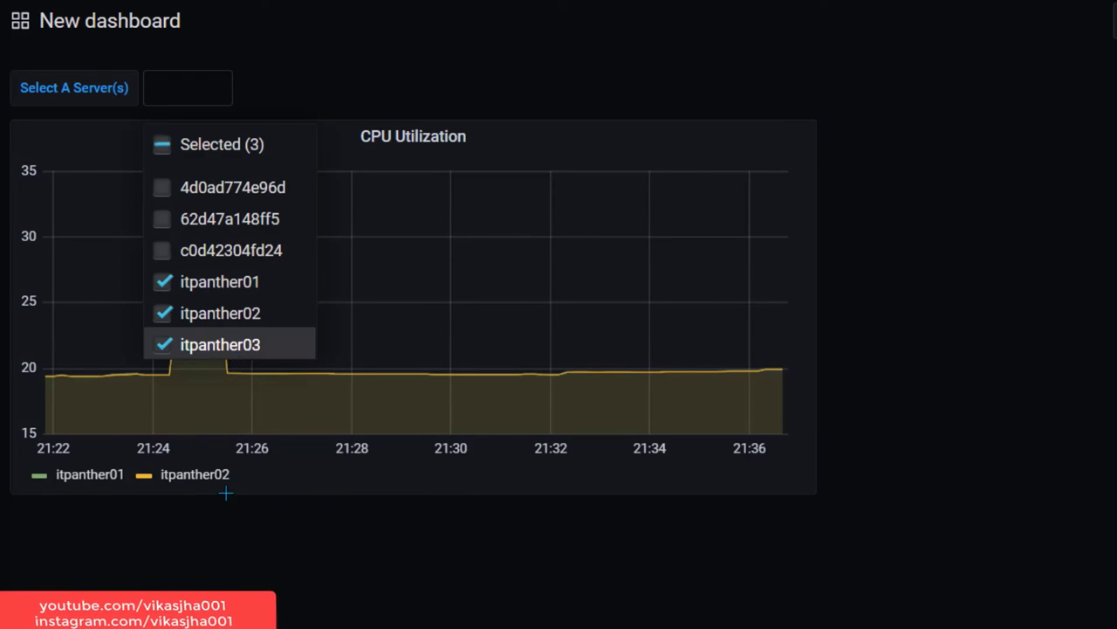
pyautogui.click(353, 597)
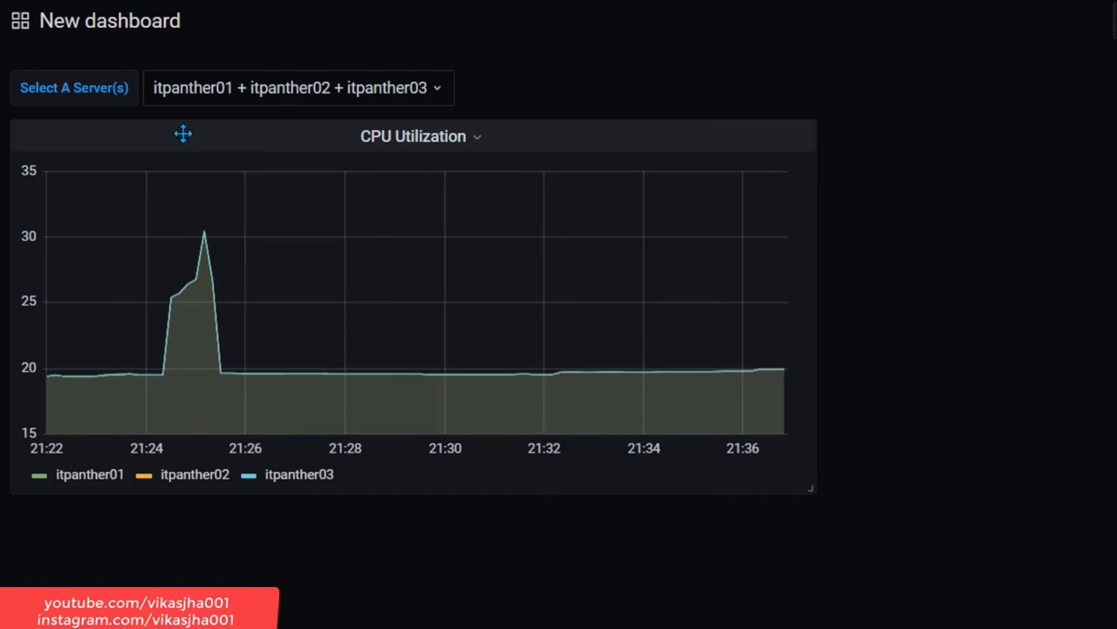
# - Add 4d0ad774e96d, 62d47a148ff5 and c0d42304fd24 to the server selection and review the selected entries
pyautogui.click(399, 103)
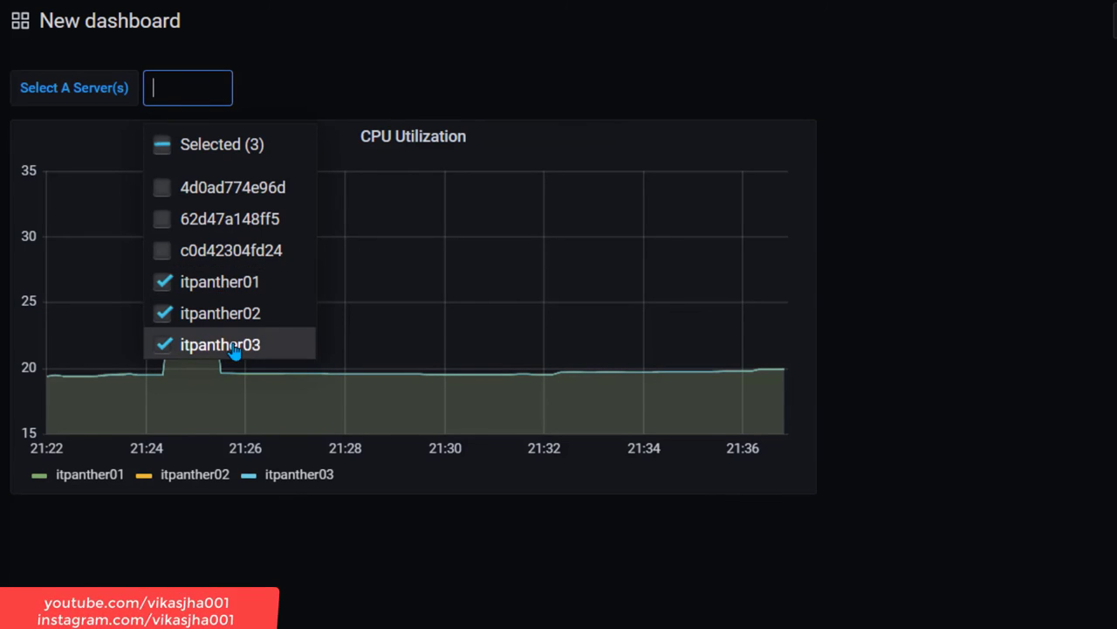
pyautogui.click(234, 194)
pyautogui.click(234, 225)
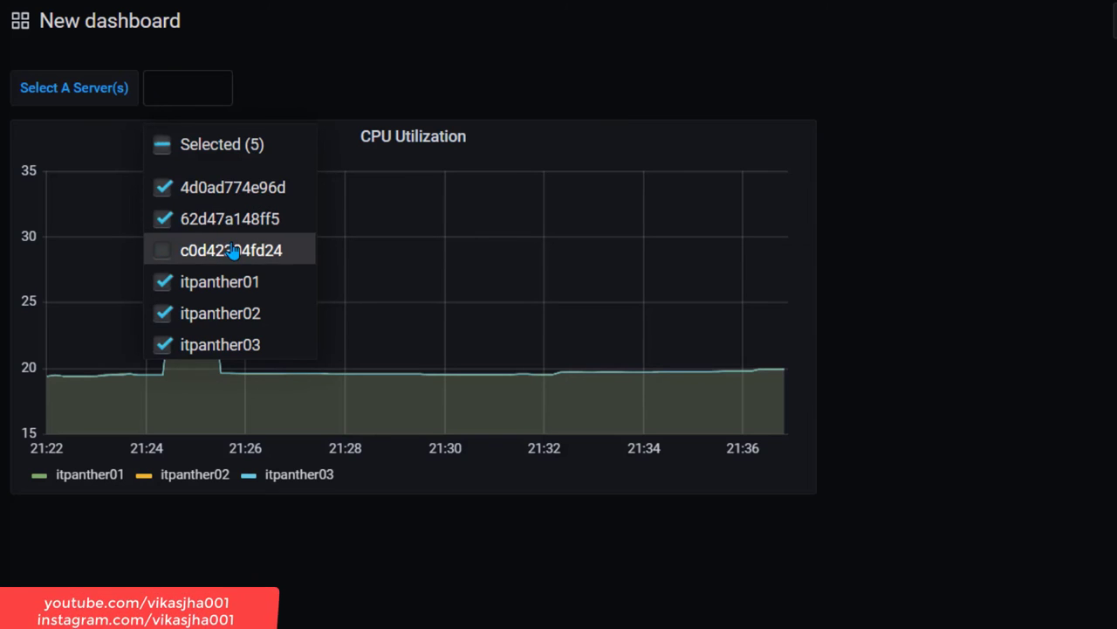
pyautogui.click(229, 251)
pyautogui.click(455, 175)
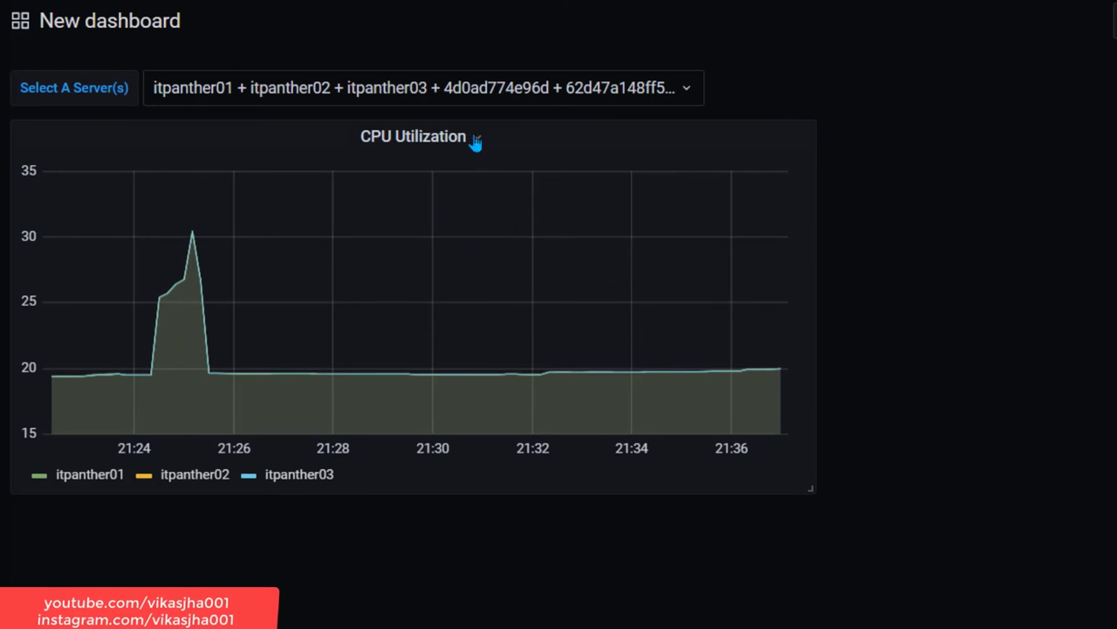
pyautogui.click(406, 96)
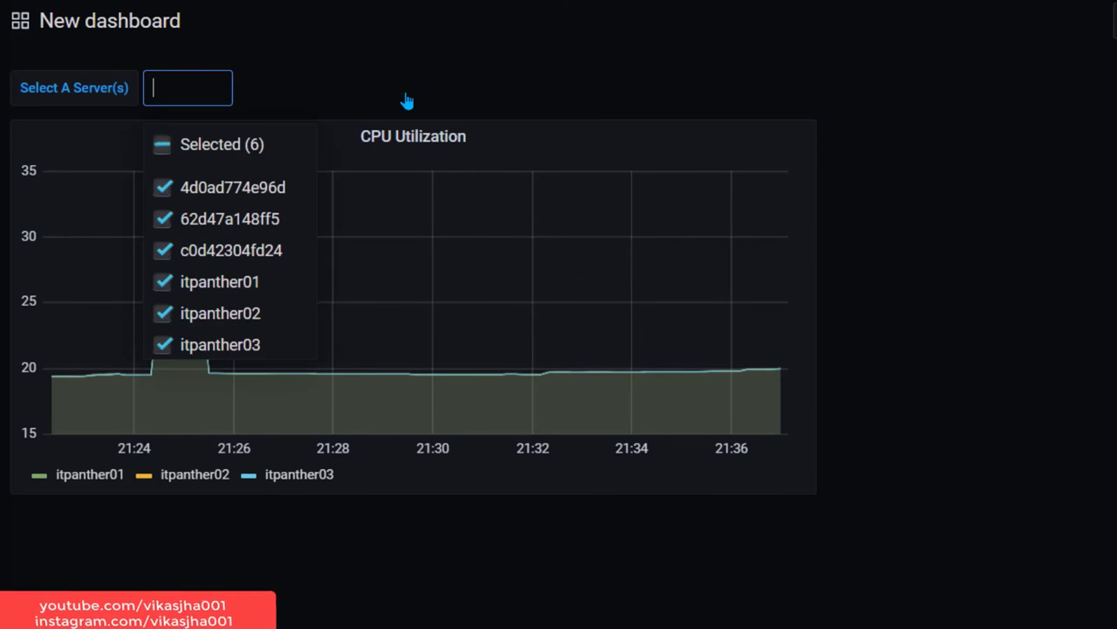
pyautogui.click(324, 96)
pyautogui.click(219, 105)
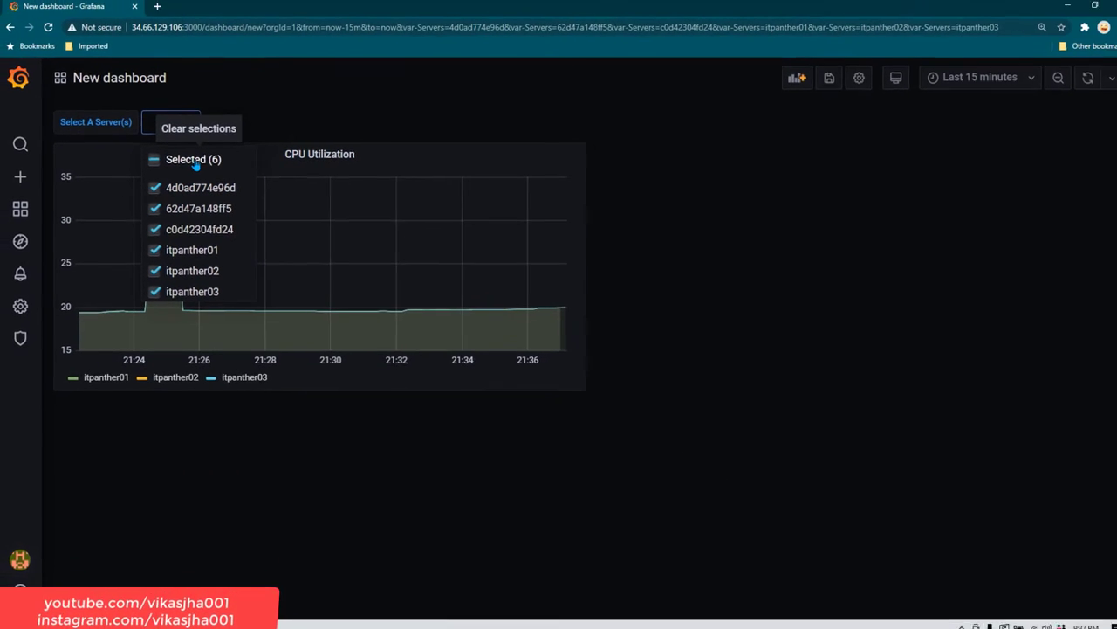
pyautogui.click(580, 133)
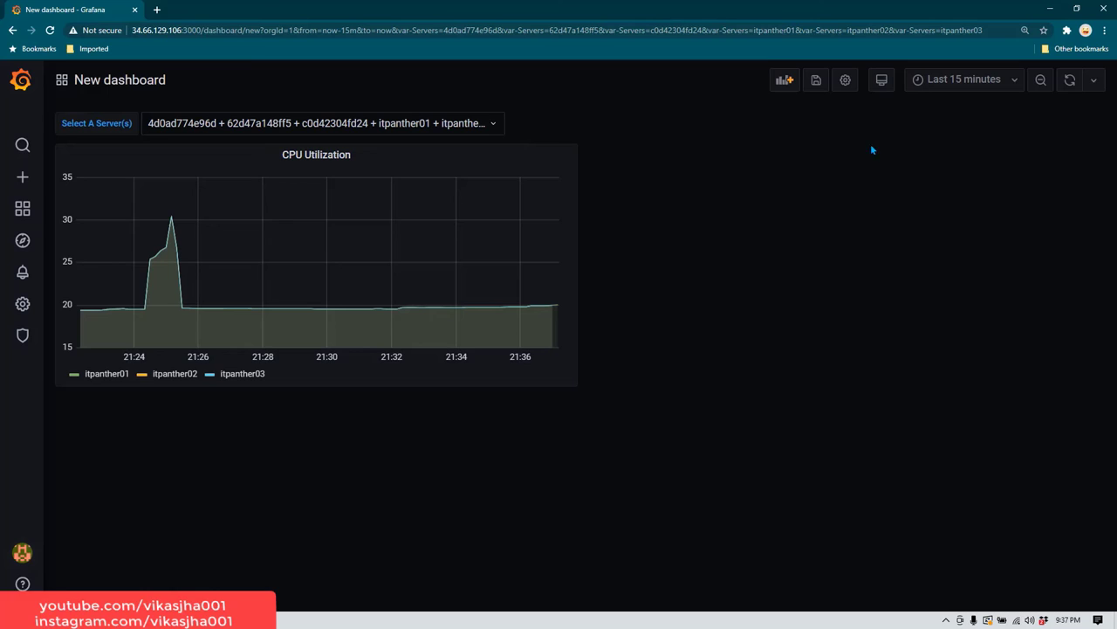
# - Enable the Include All option for the Servers variable, update it and go back to the dashboard
pyautogui.click(846, 85)
pyautogui.click(64, 189)
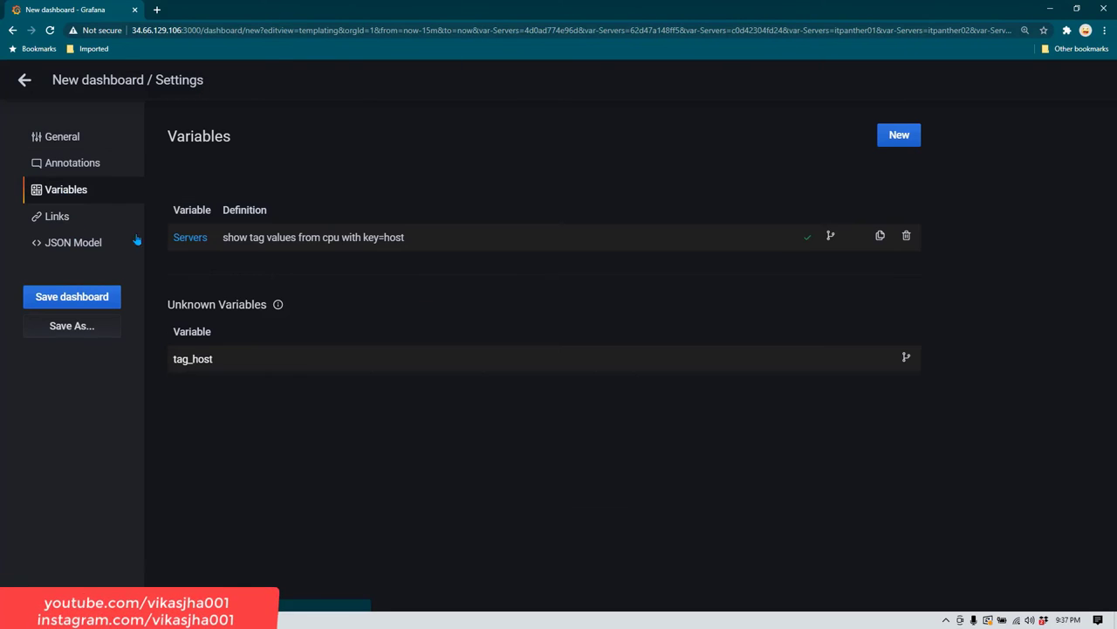
pyautogui.click(191, 237)
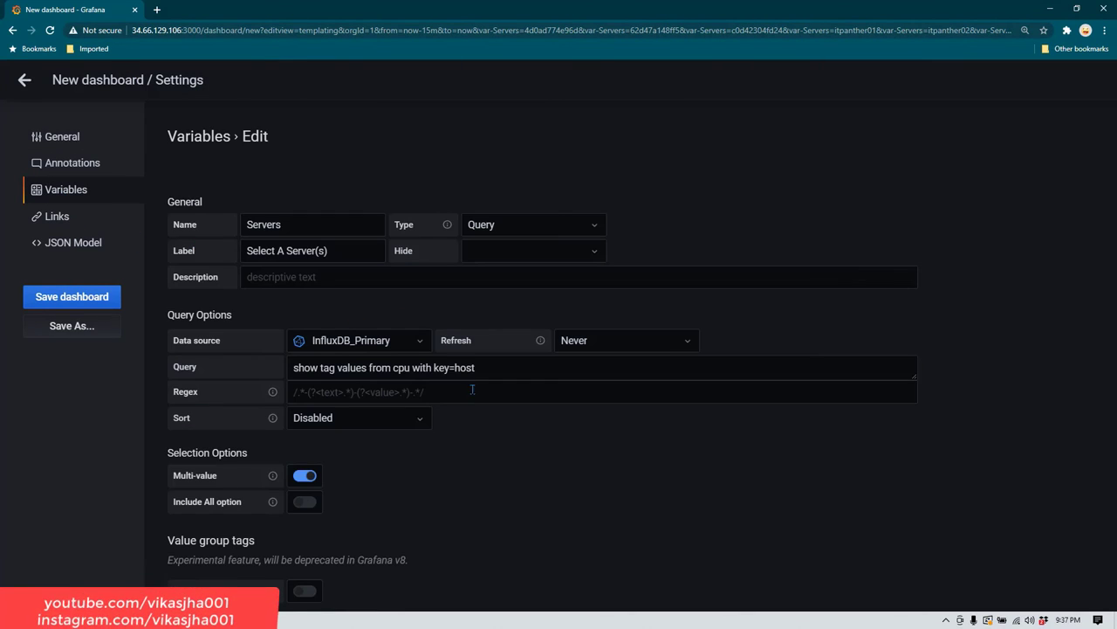
pyautogui.scroll(-1, 473, 390)
pyautogui.scroll(1, 504, 450)
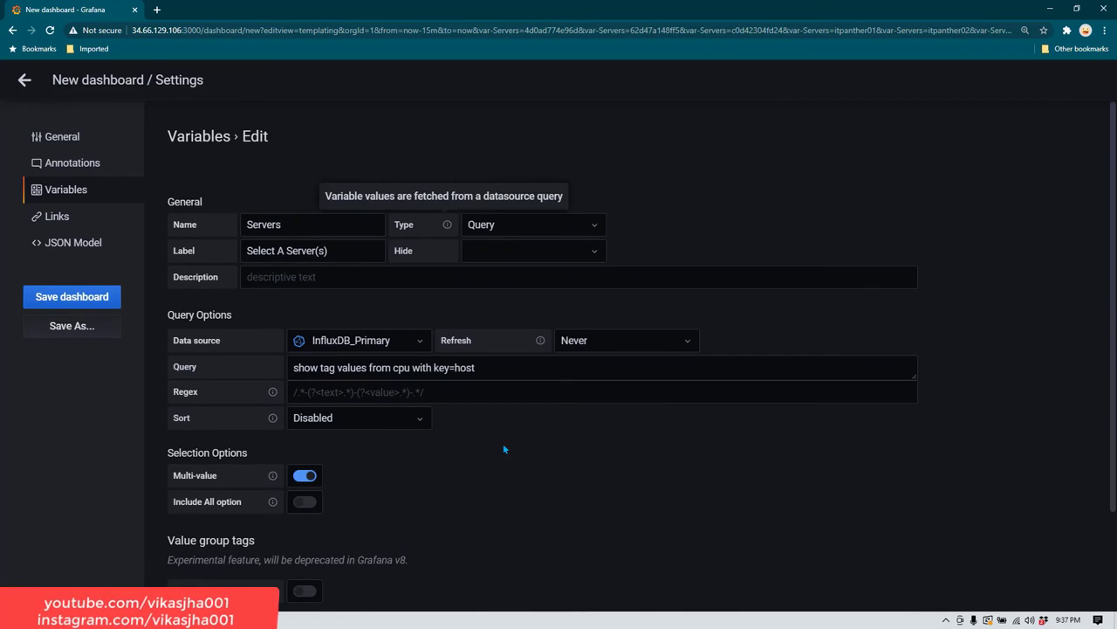
pyautogui.scroll(-3, 504, 449)
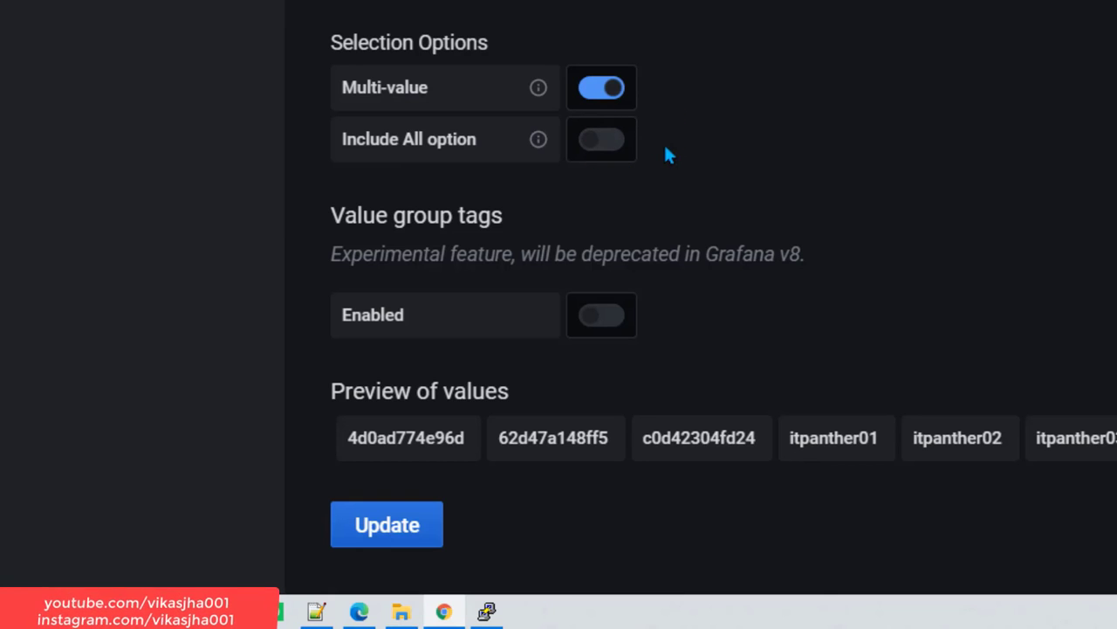
pyautogui.click(611, 141)
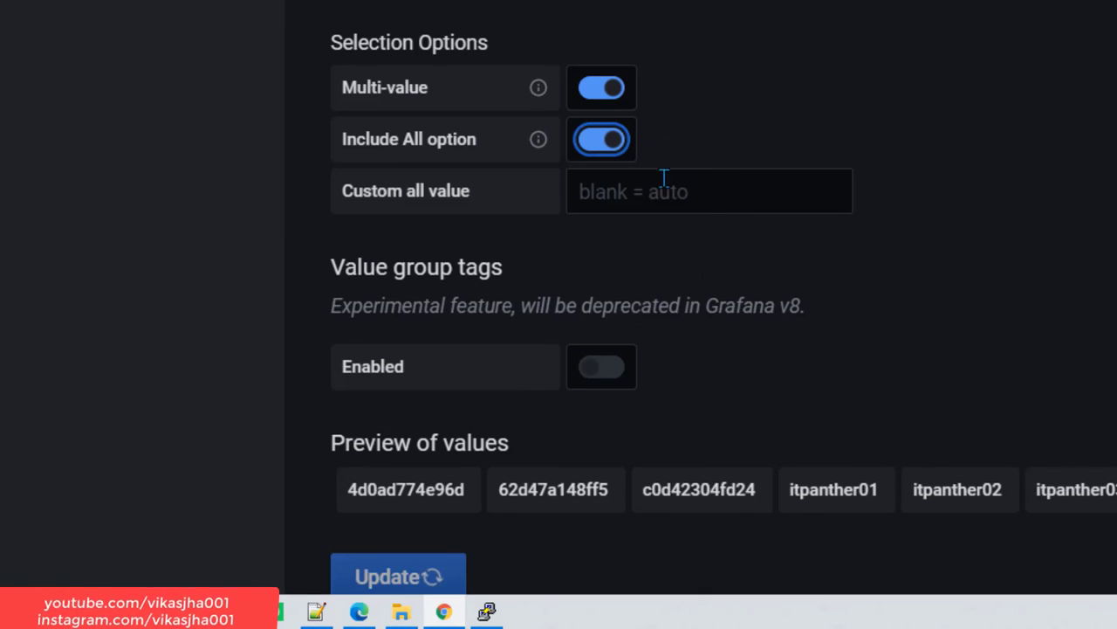
pyautogui.scroll(-1, 611, 393)
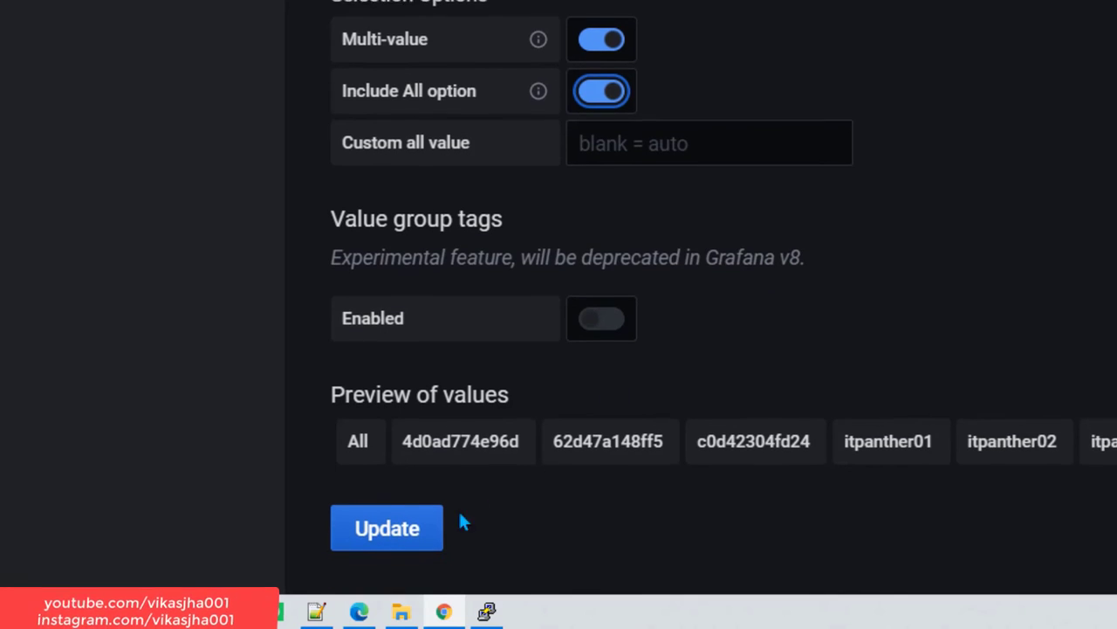
pyautogui.click(397, 523)
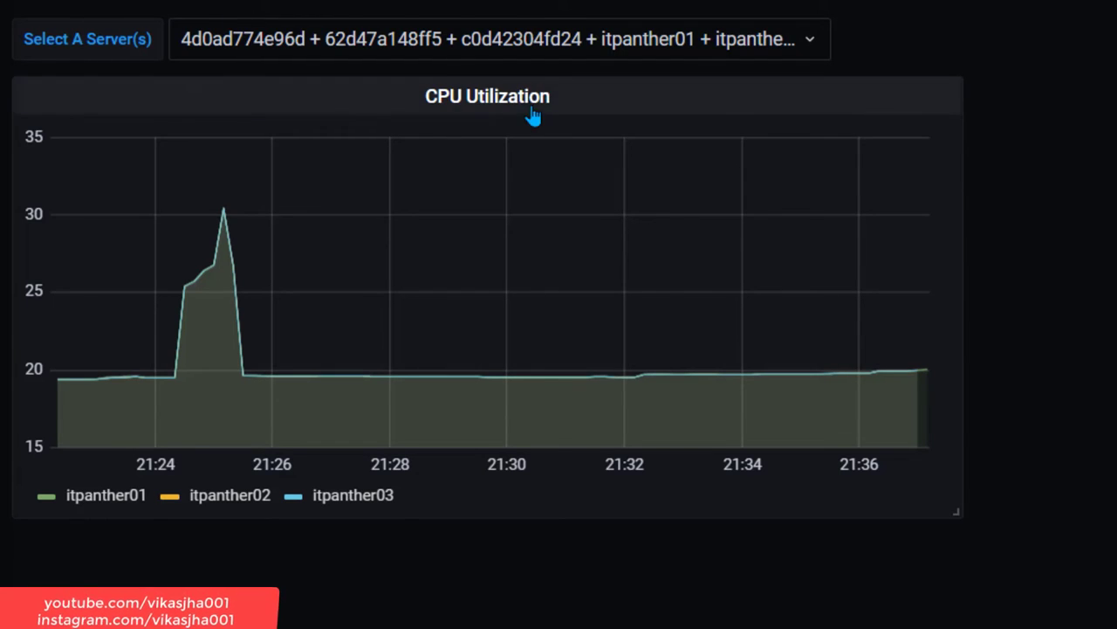
# - Deselect the individual servers in the server selector and apply the All option to the CPU Utilization panel
pyautogui.click(486, 41)
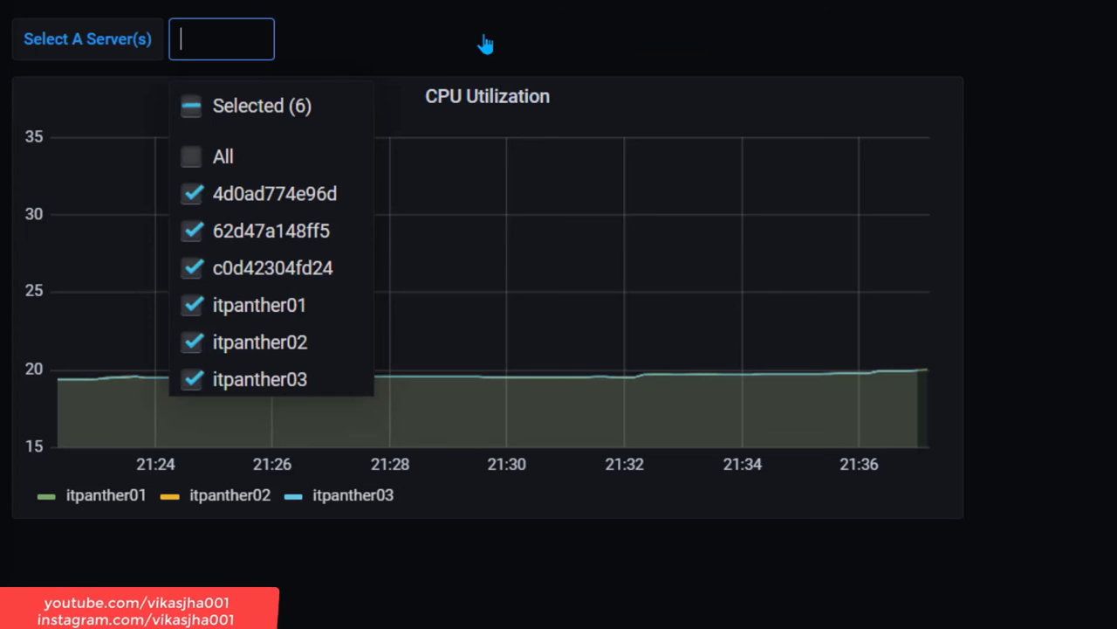
pyautogui.click(224, 195)
pyautogui.click(261, 230)
pyautogui.click(275, 285)
pyautogui.click(270, 308)
pyautogui.click(259, 349)
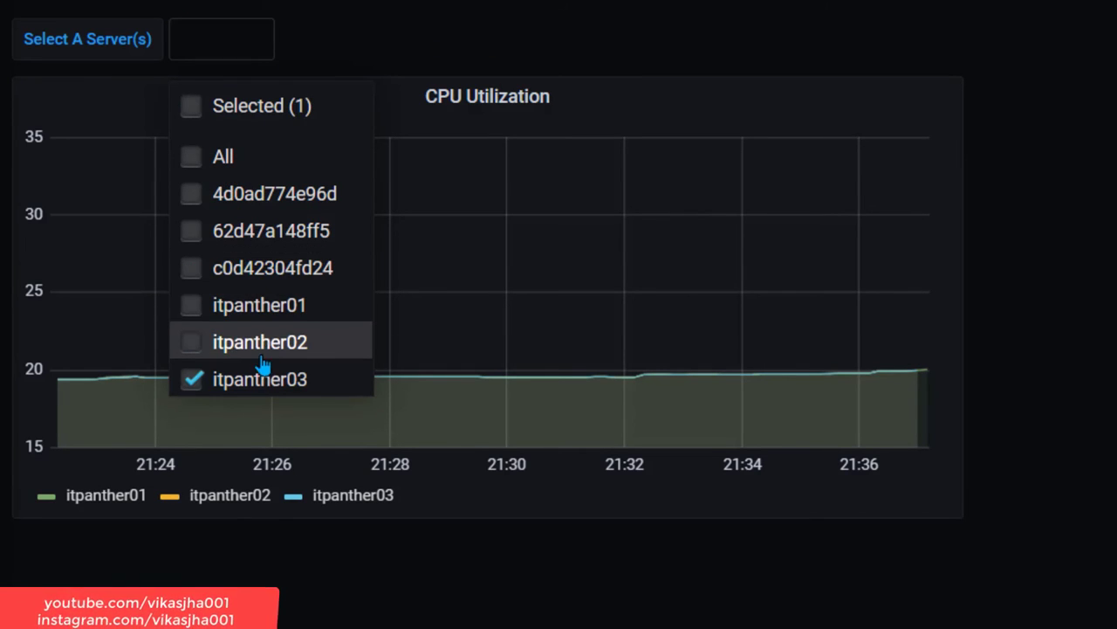
pyautogui.click(262, 378)
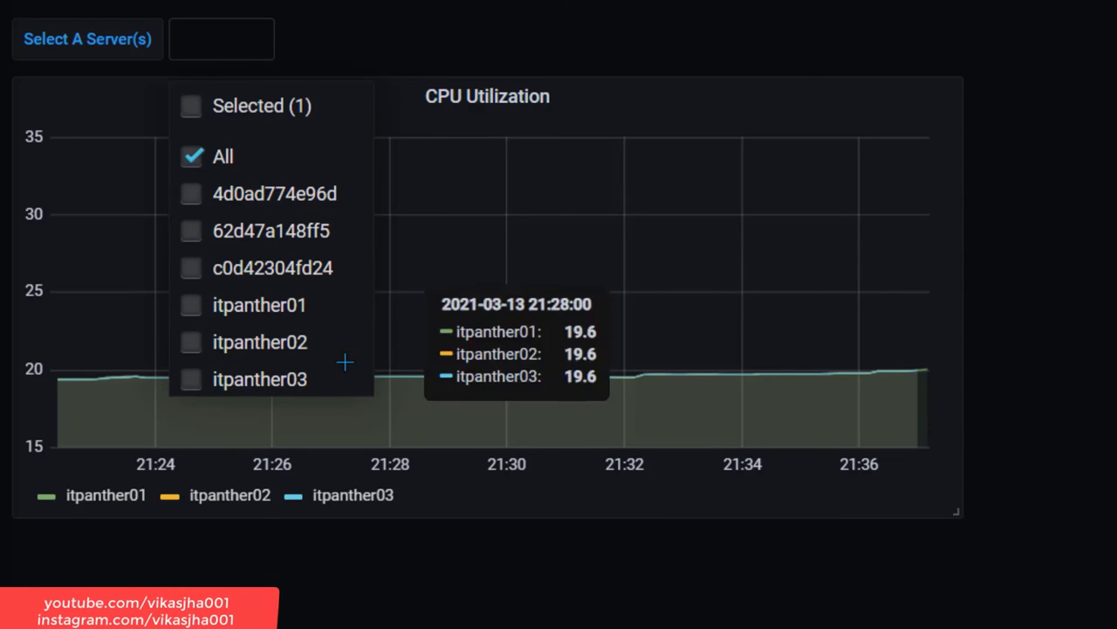
pyautogui.click(1017, 157)
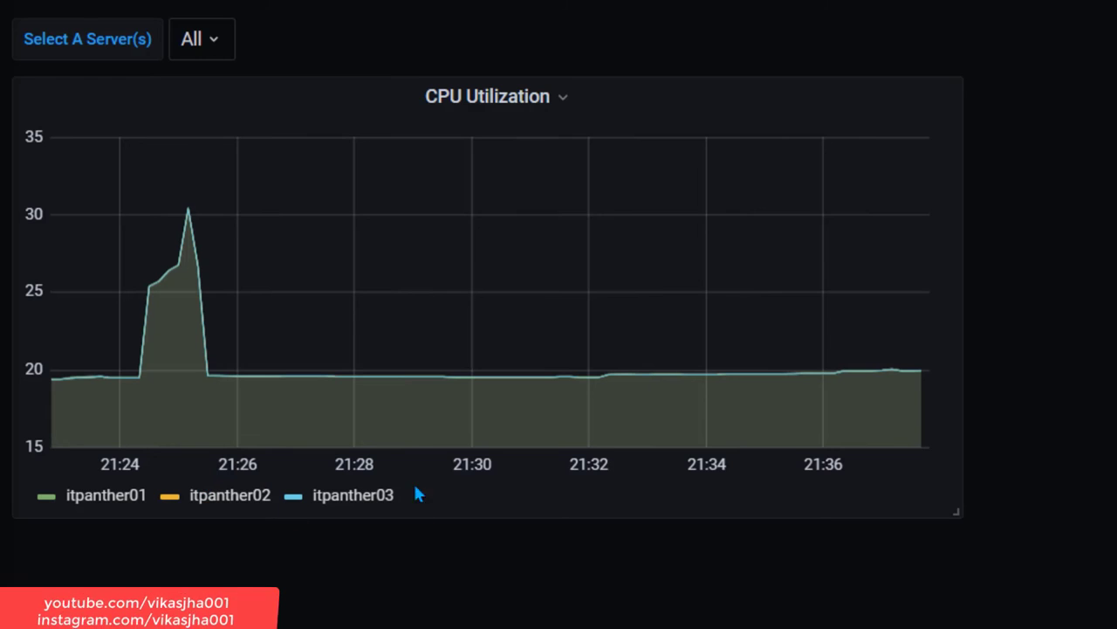
# - Choose itpanther02 in the dashboard's server selector and close the selection list
pyautogui.click(214, 40)
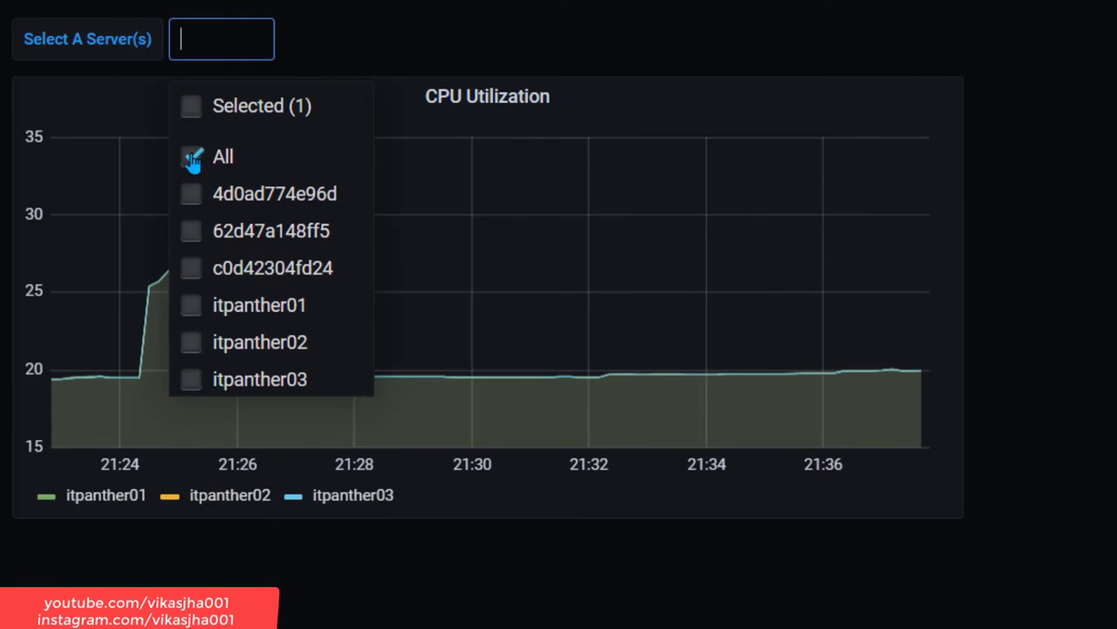
pyautogui.click(271, 346)
pyautogui.click(465, 619)
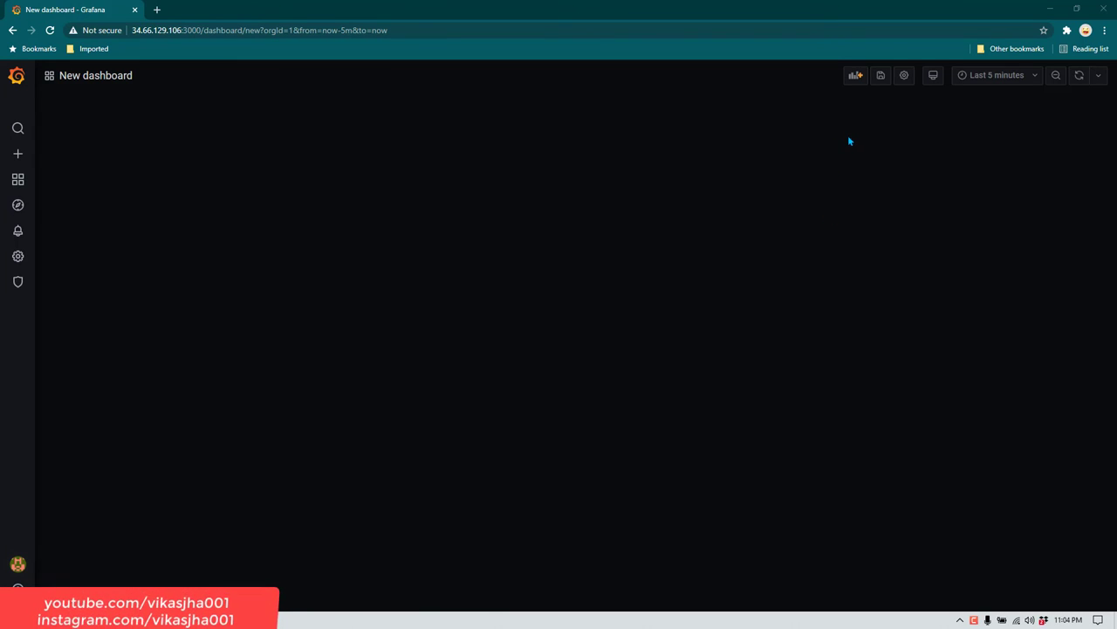
# - Add a new panel to the empty dashboard and set its visualization to Table
pyautogui.click(855, 77)
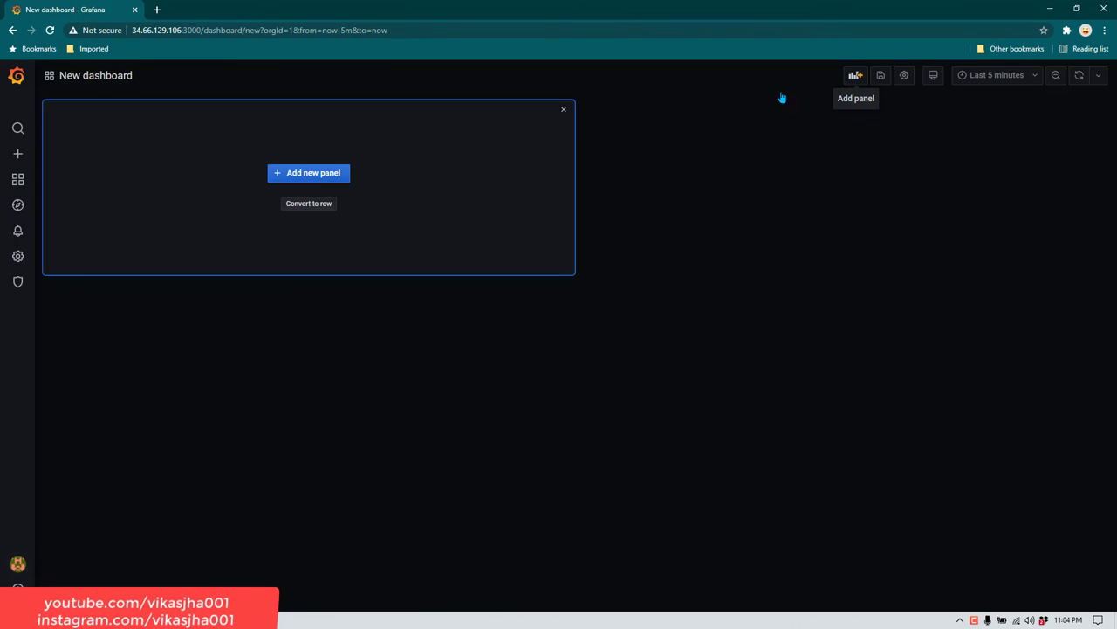
pyautogui.press('Return')
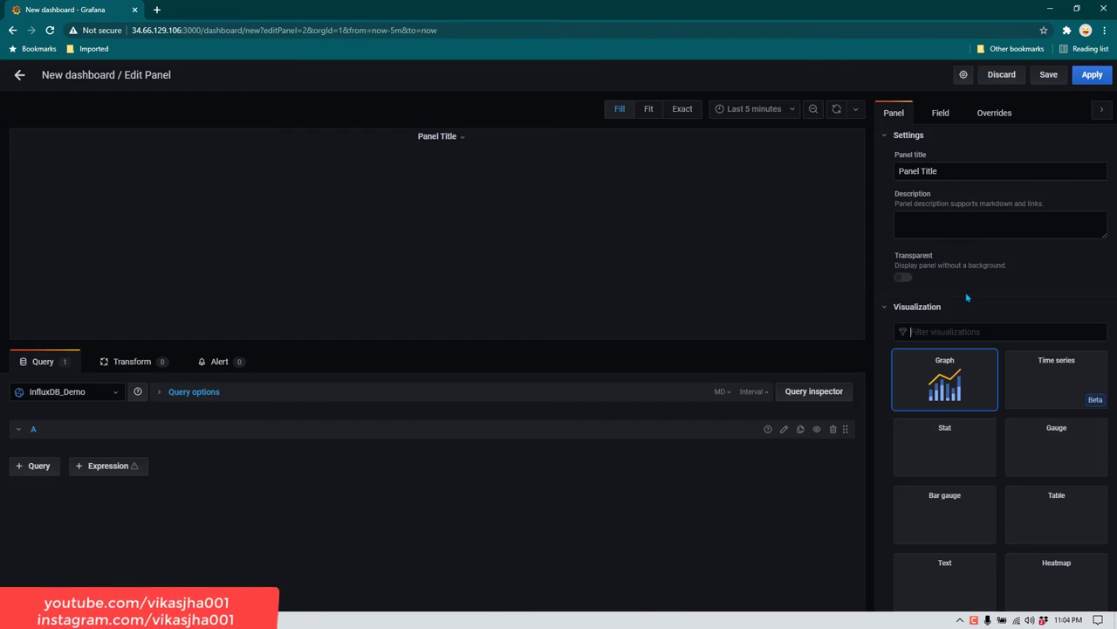
pyautogui.scroll(-1, 947, 587)
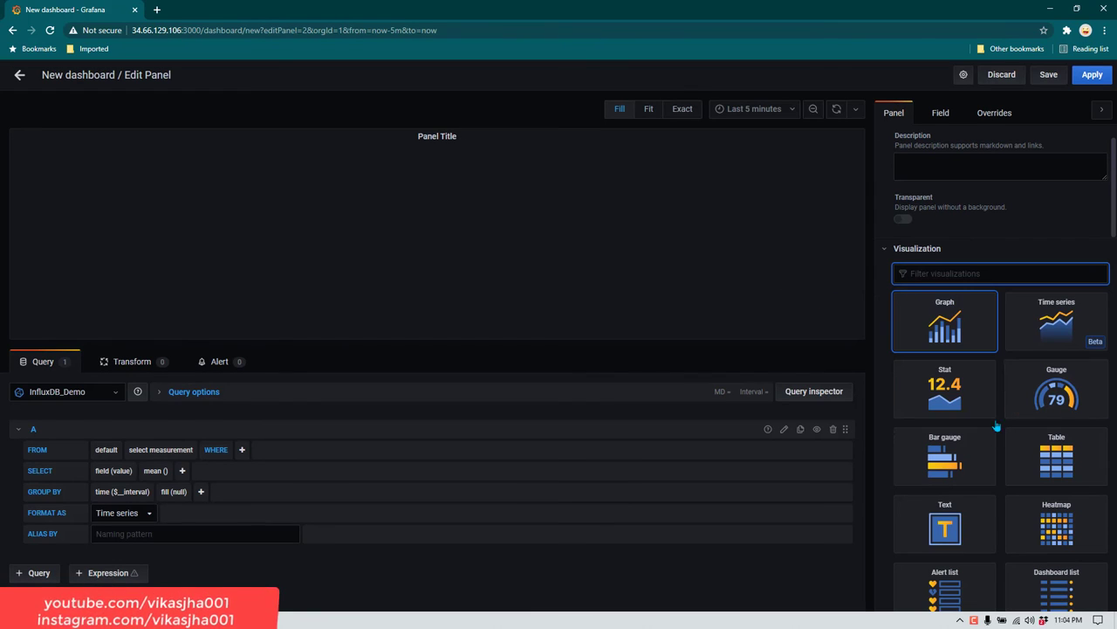
pyautogui.click(1058, 460)
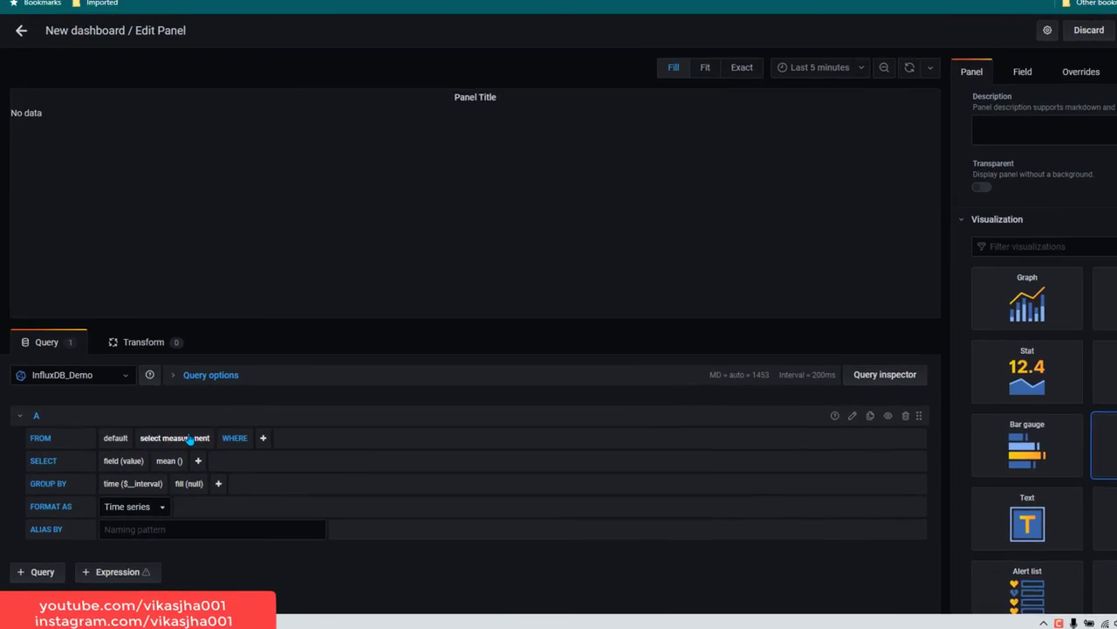
# - Set query A to read the total field from the processes measurement
pyautogui.click(175, 451)
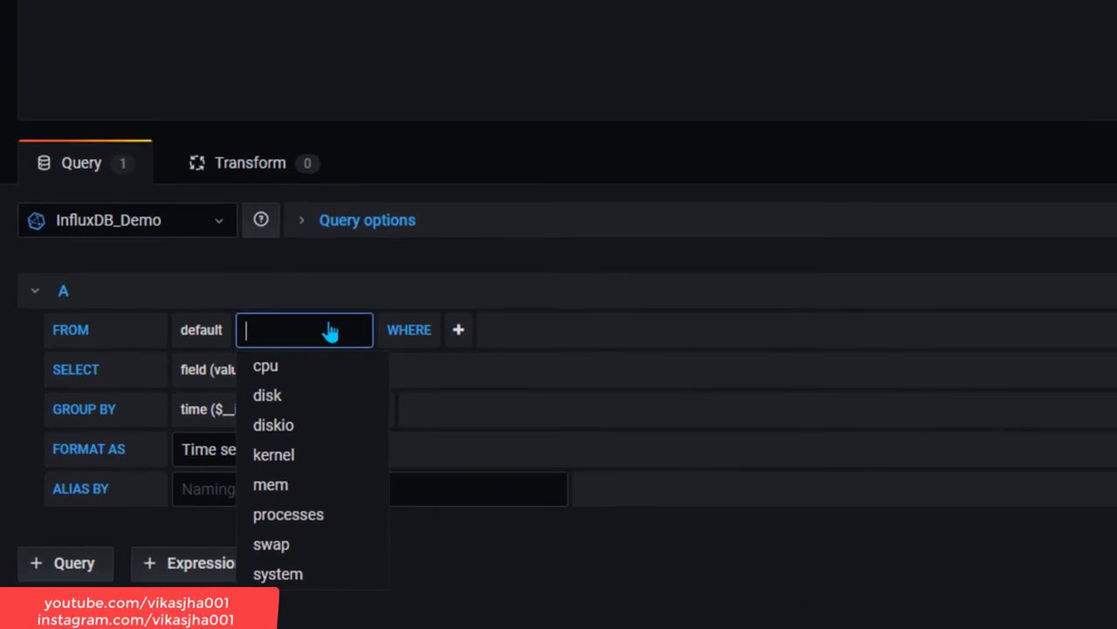
pyautogui.click(338, 508)
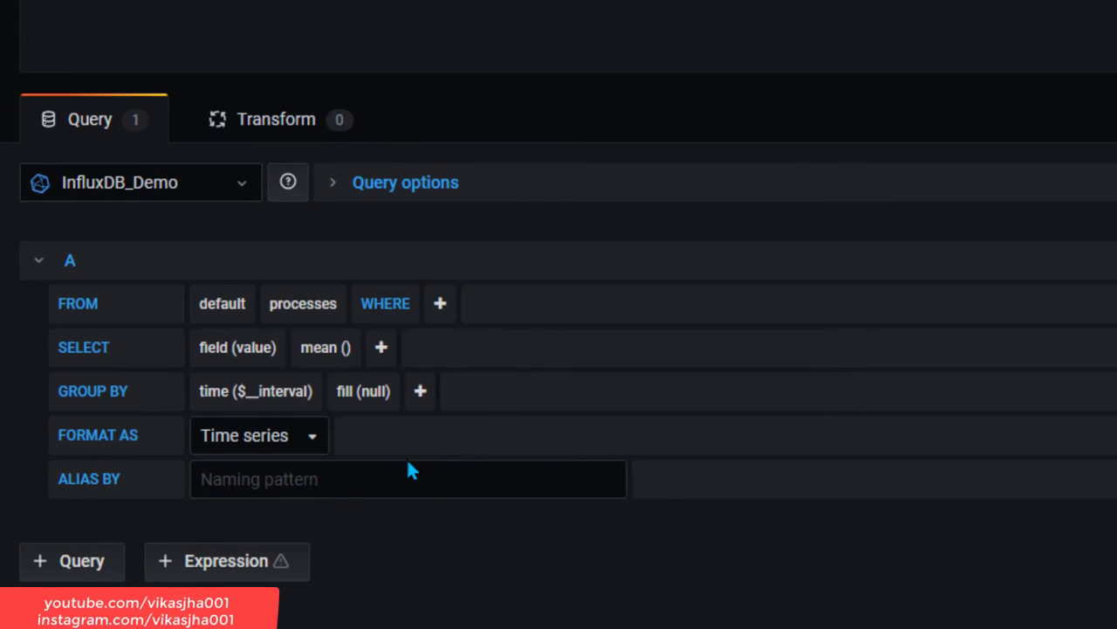
pyautogui.click(258, 348)
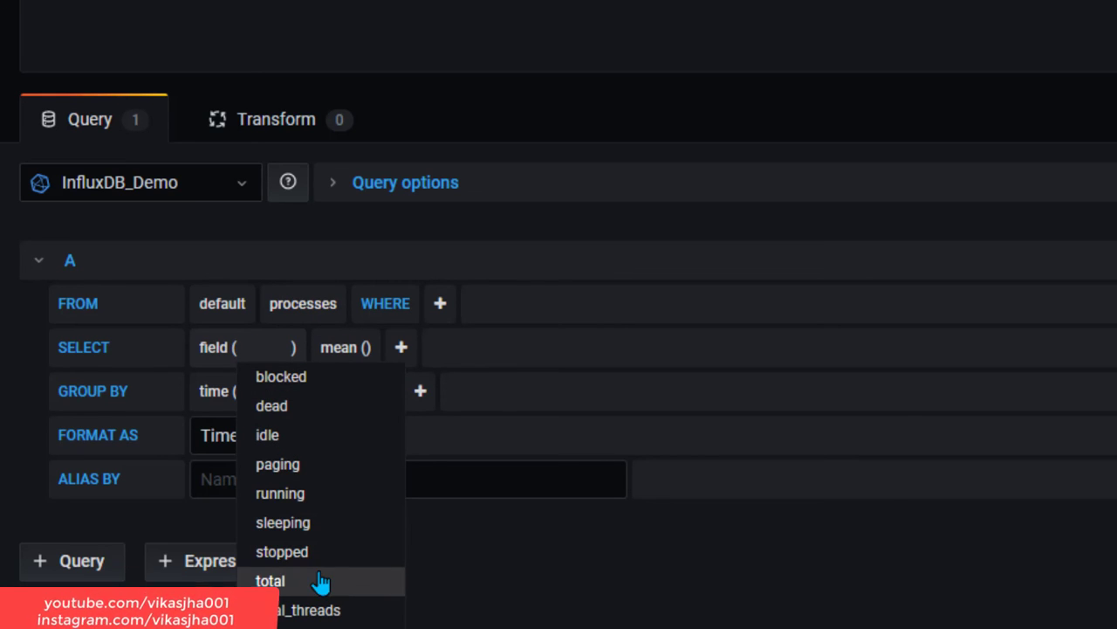
pyautogui.click(320, 582)
# - Group query A by a 1m time interval and by the host tag
pyautogui.click(292, 395)
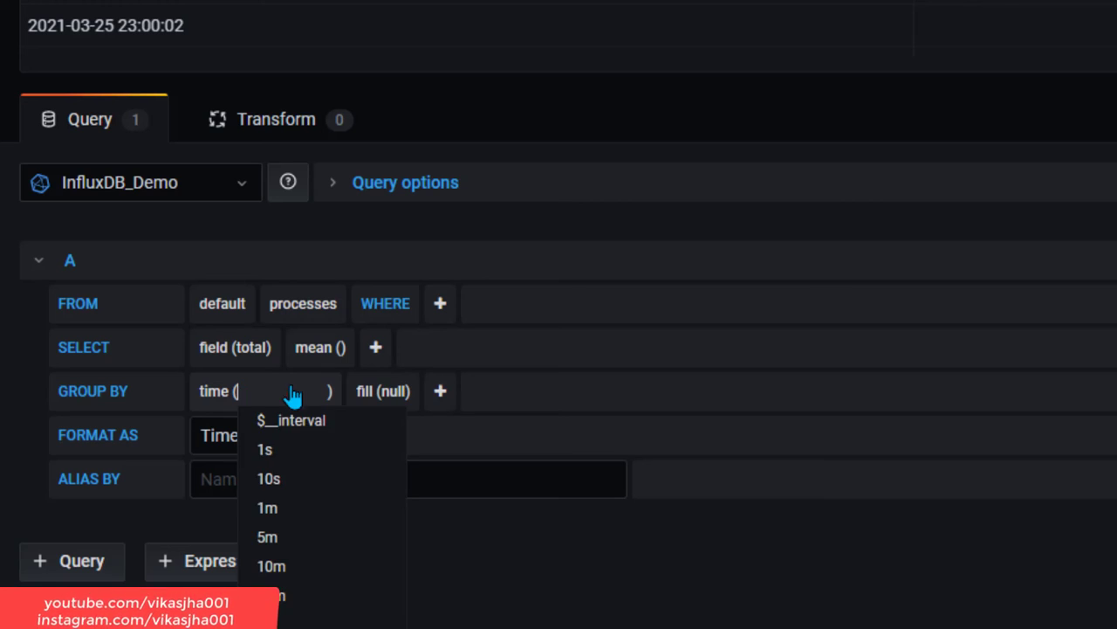
pyautogui.click(299, 515)
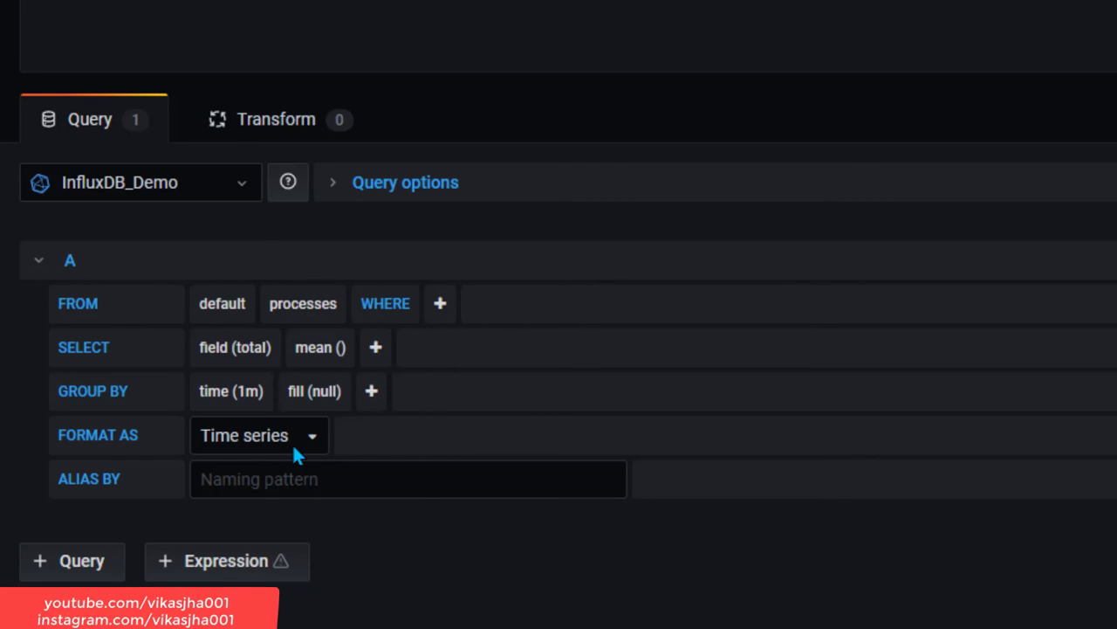
pyautogui.click(372, 393)
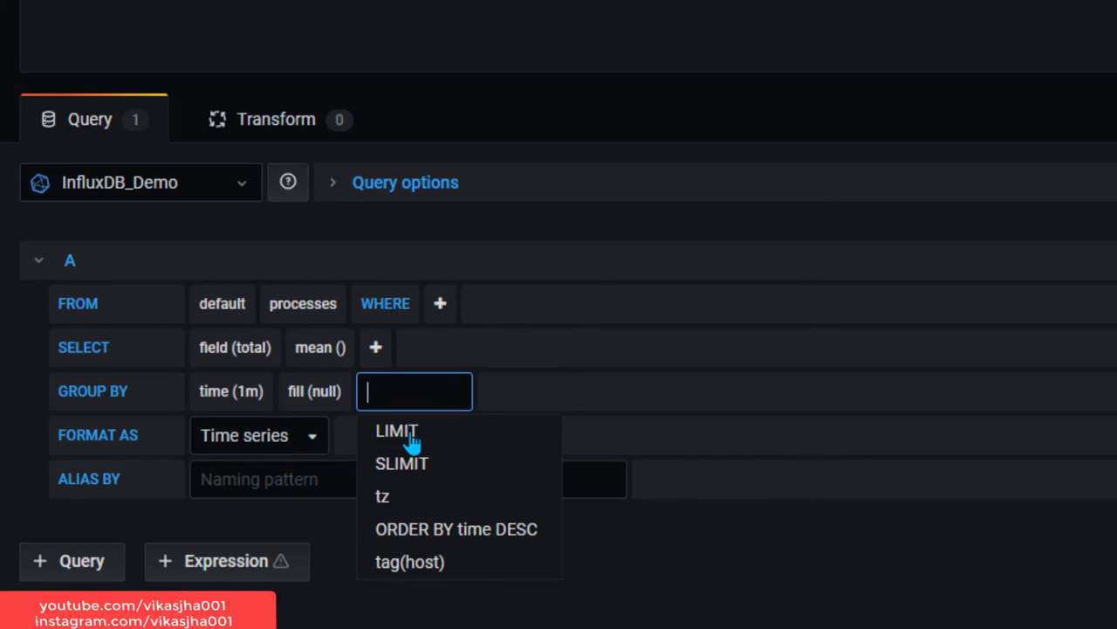
pyautogui.click(440, 566)
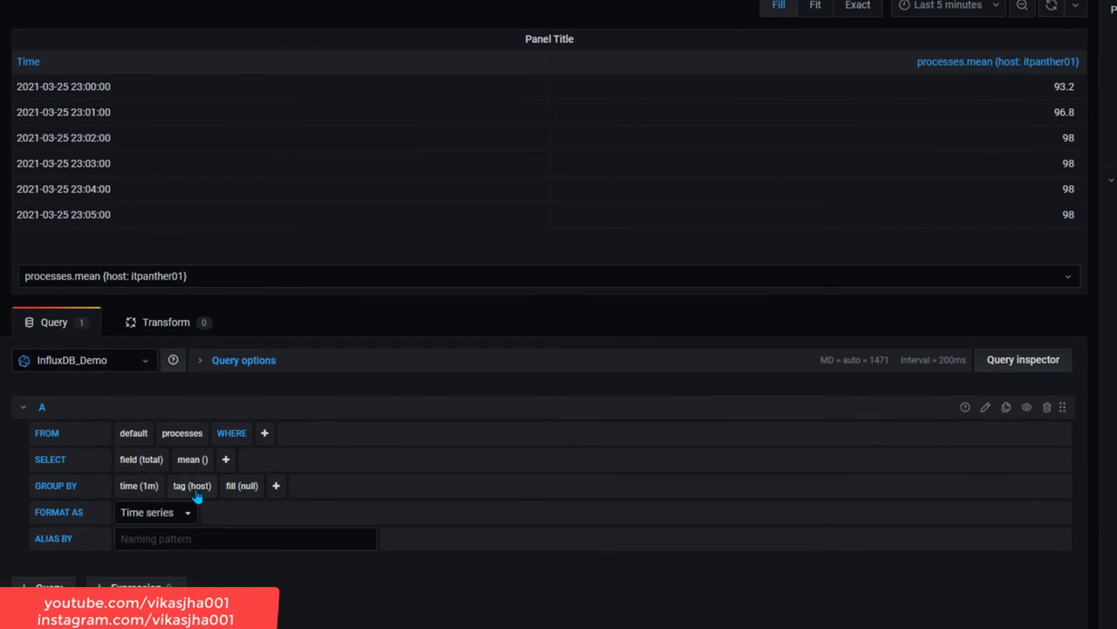
# - View the table's per-minute process values for host itpanther02 and for host itpanther03
pyautogui.click(296, 277)
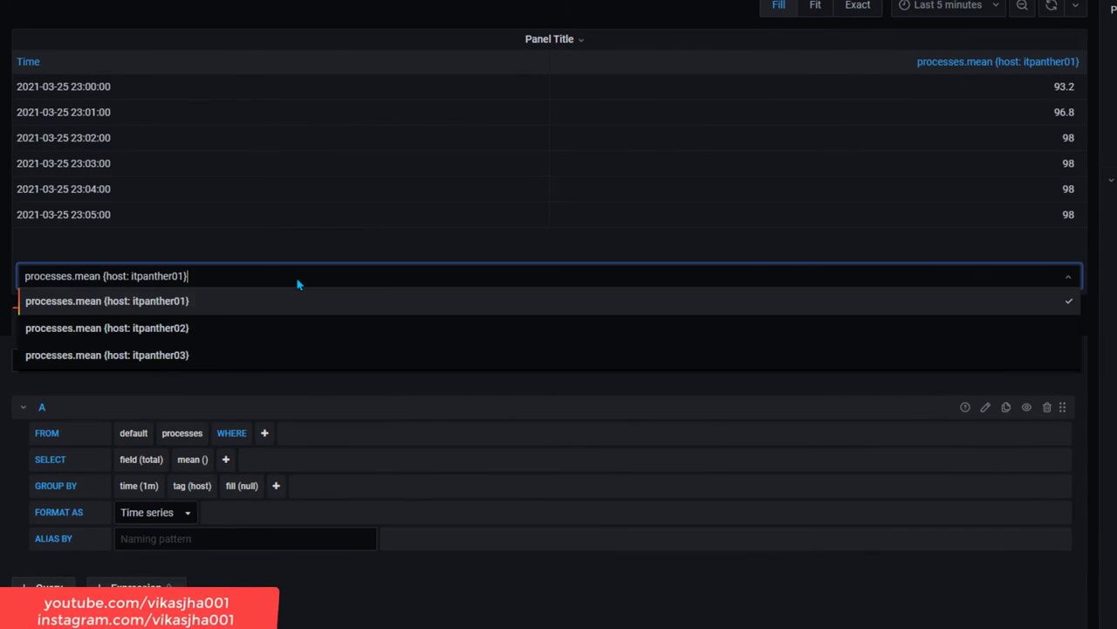
pyautogui.click(263, 339)
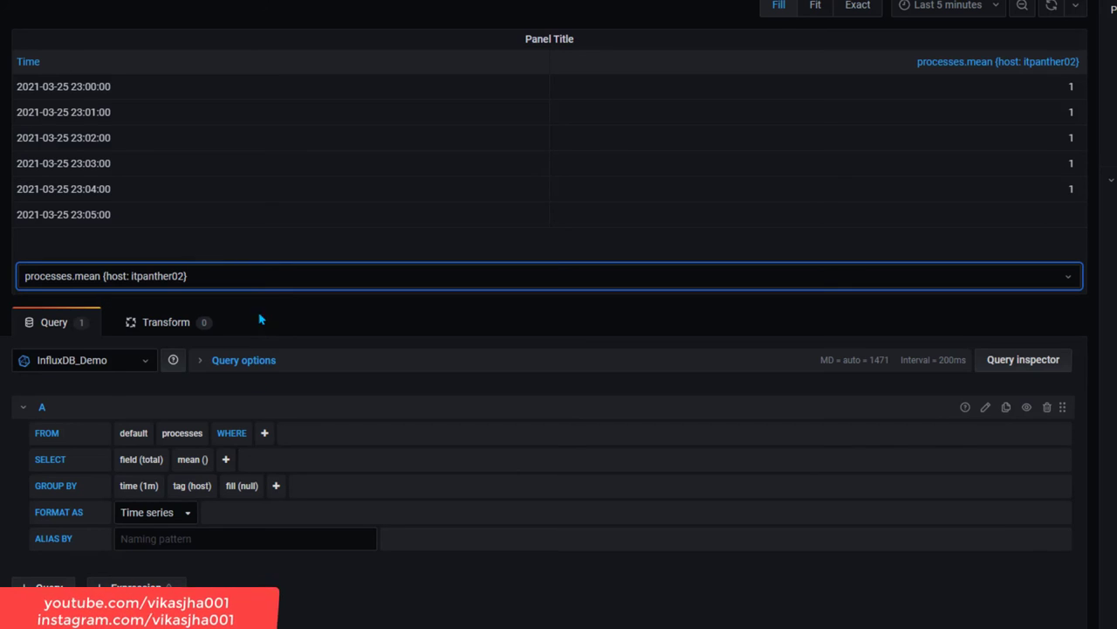
pyautogui.click(235, 280)
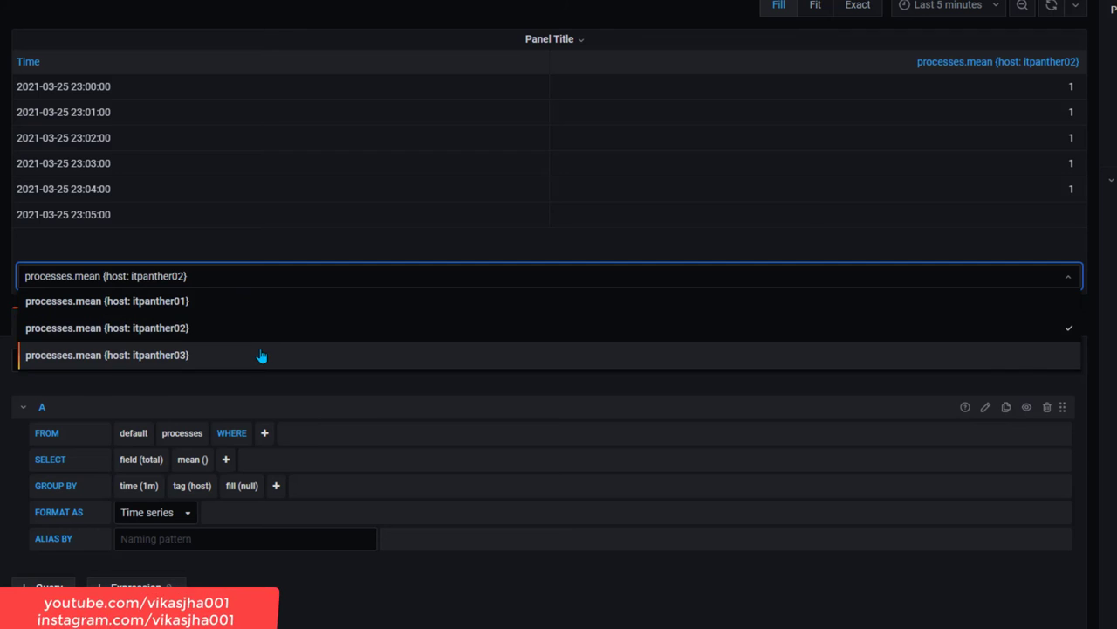
pyautogui.click(269, 354)
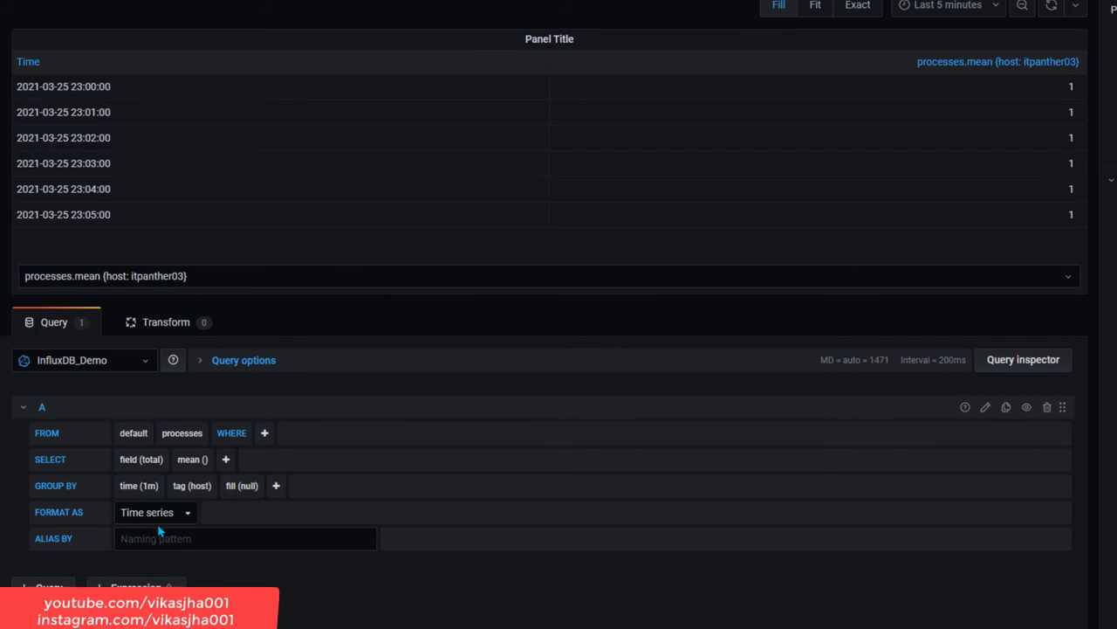
# - Set the result format of query A to Table
pyautogui.click(179, 515)
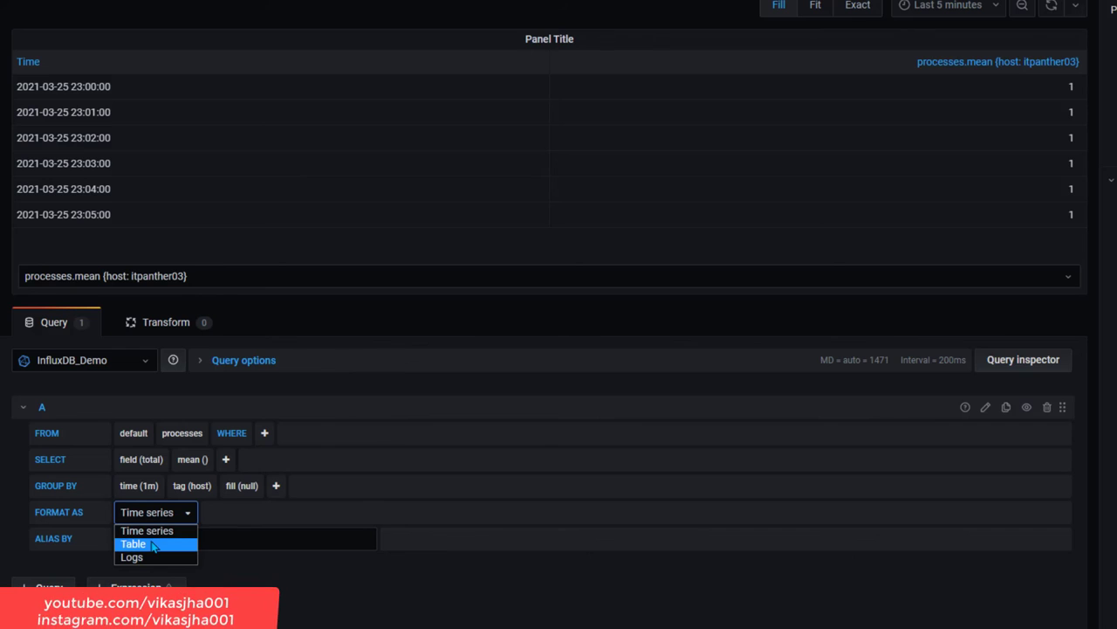
pyautogui.click(153, 545)
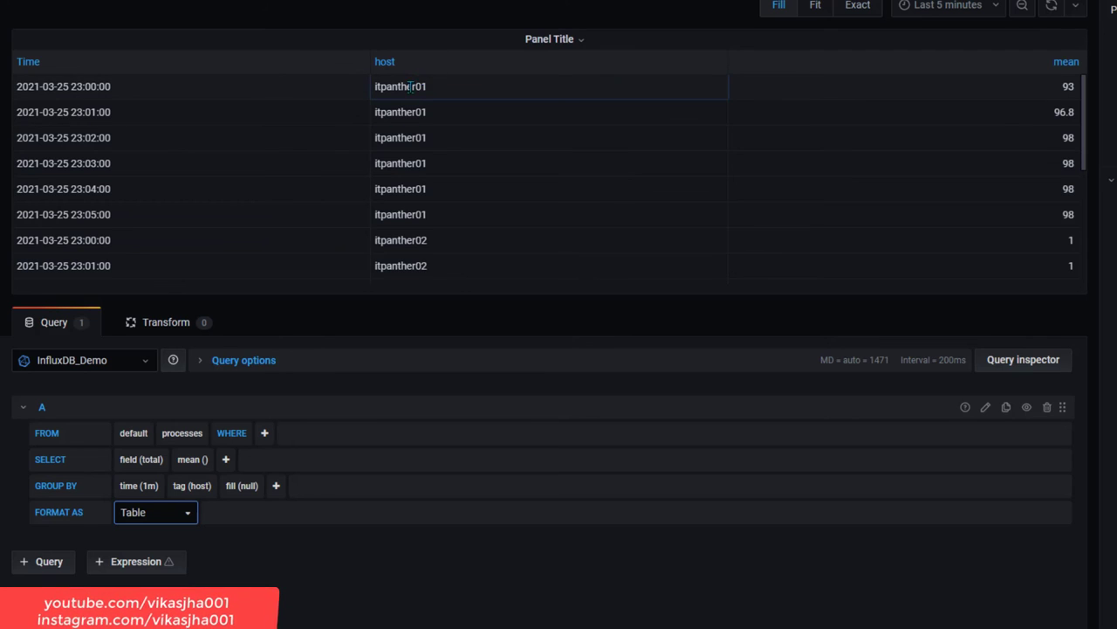
# - Look through the table rows to examine how the time, host and mean values are listed for each server
pyautogui.scroll(-5, 447, 140)
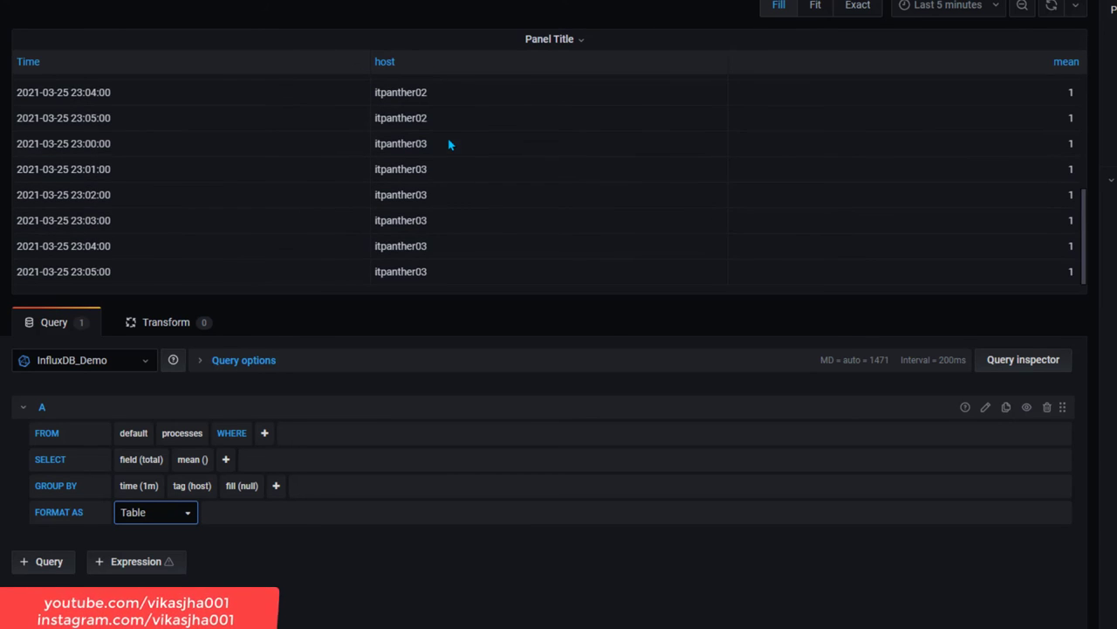
pyautogui.scroll(5, 451, 156)
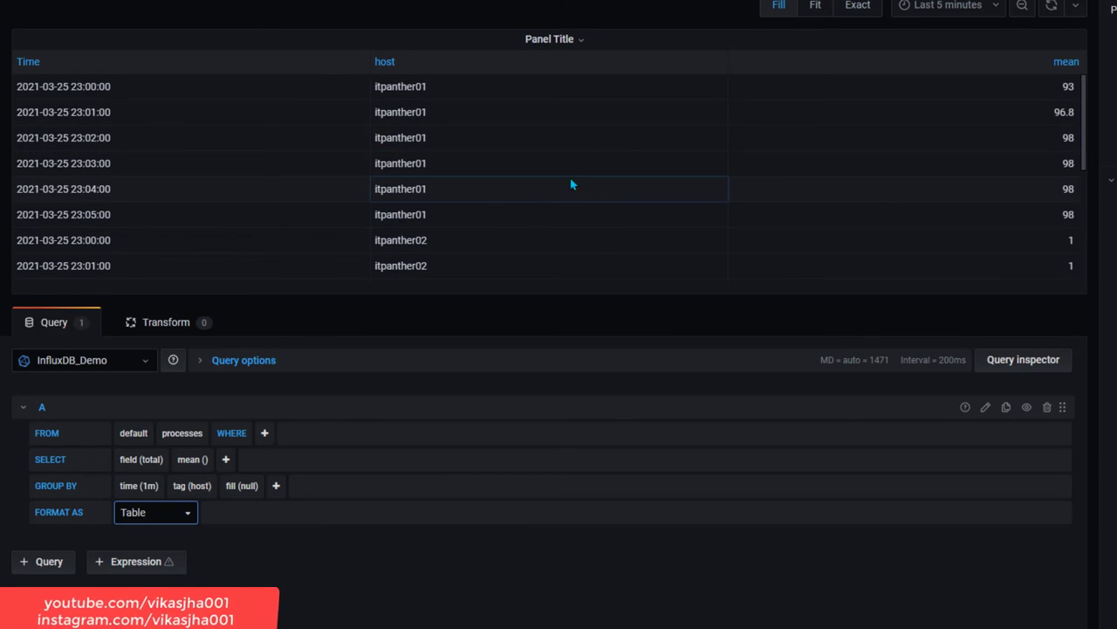
pyautogui.scroll(-5, 498, 122)
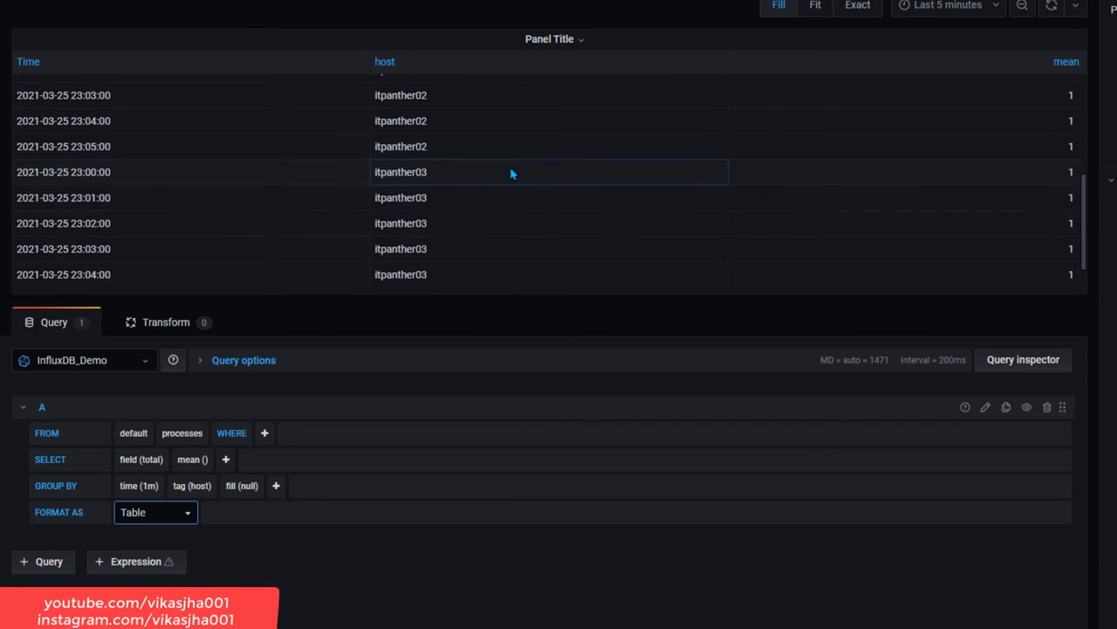
pyautogui.scroll(5, 476, 159)
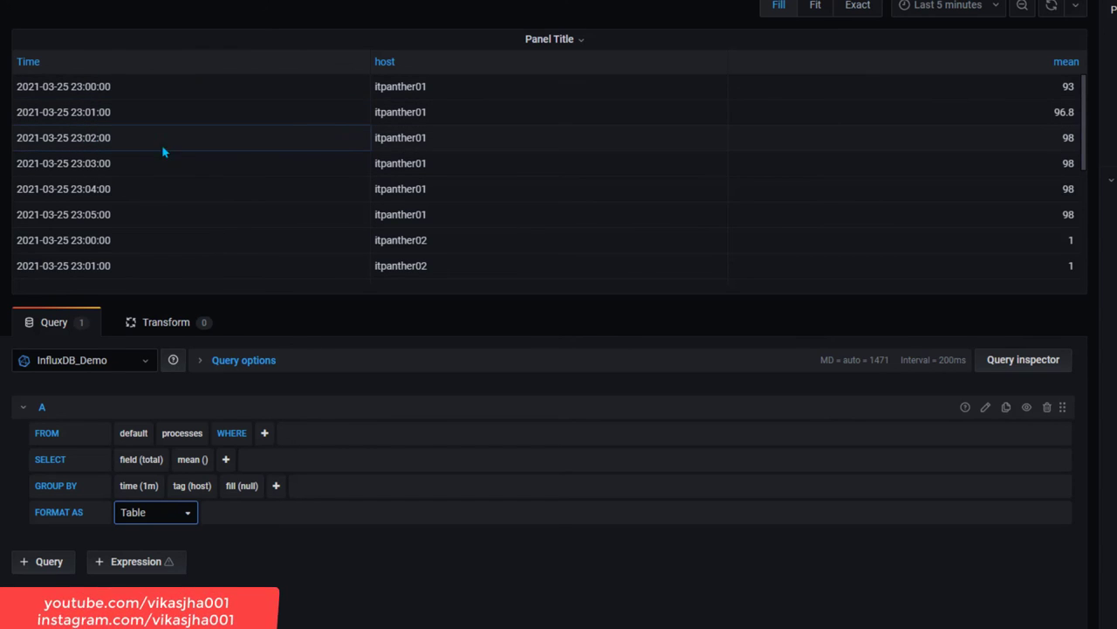
pyautogui.scroll(2, 175, 144)
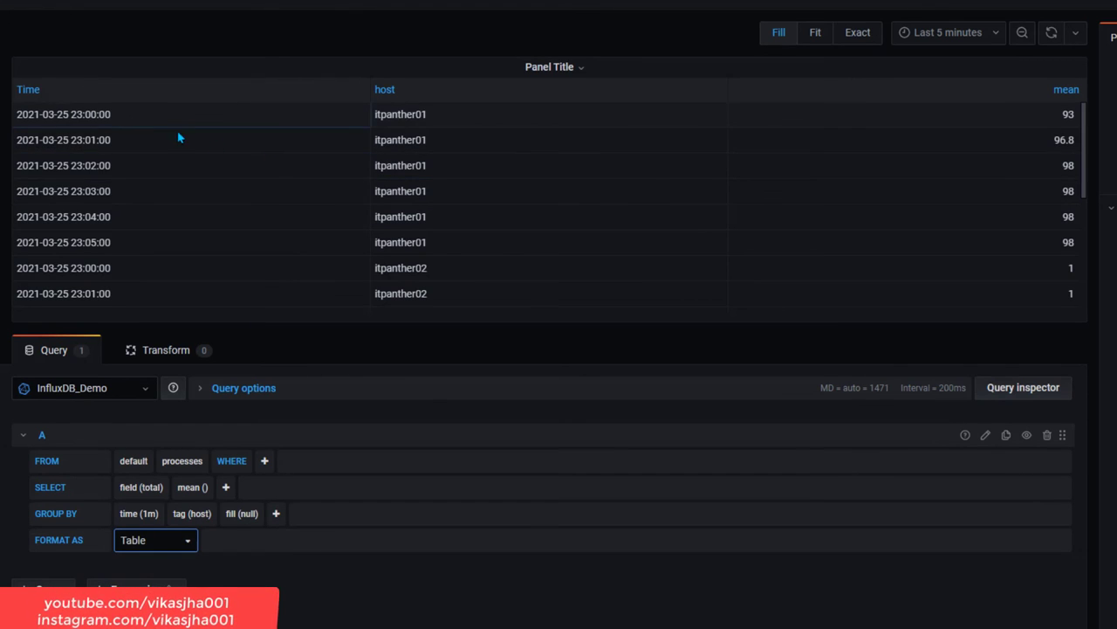
pyautogui.moveTo(178, 138); pyautogui.dragTo(466, 247)
pyautogui.click(465, 245)
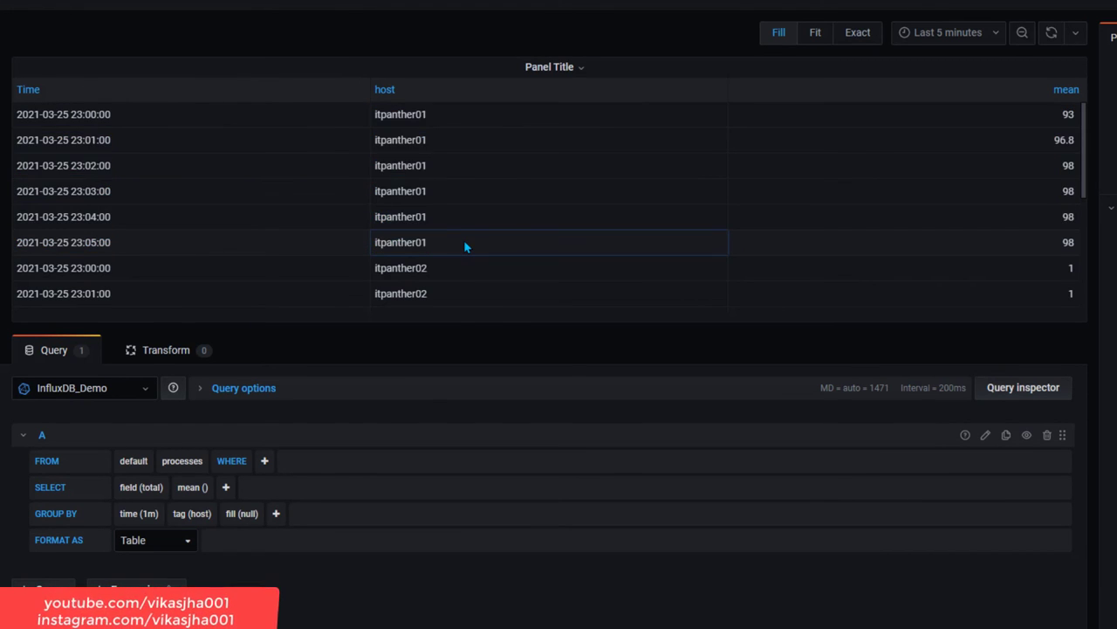
pyautogui.scroll(-4, 463, 243)
pyautogui.scroll(4, 465, 242)
# - Add a LIMIT to query A and set it to 1
pyautogui.click(276, 514)
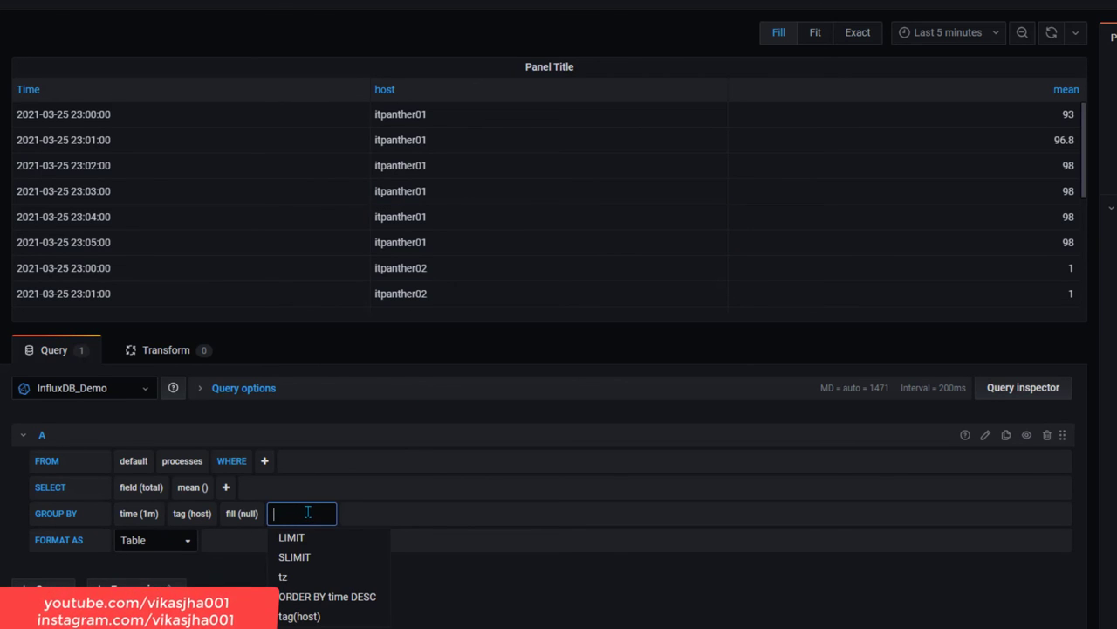
pyautogui.click(331, 537)
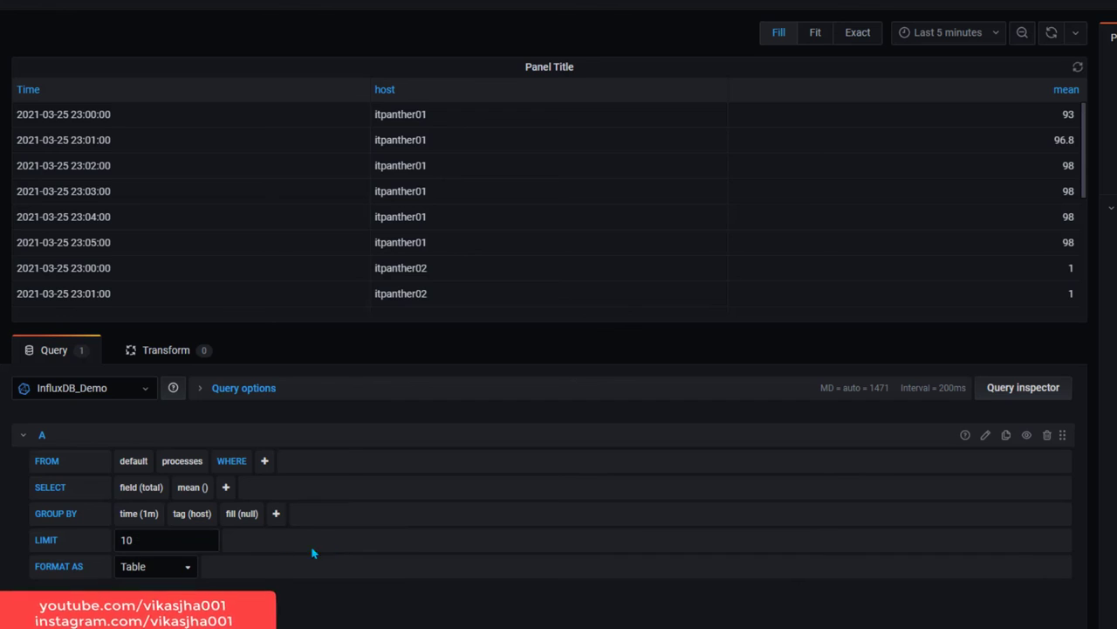
pyautogui.click(169, 541)
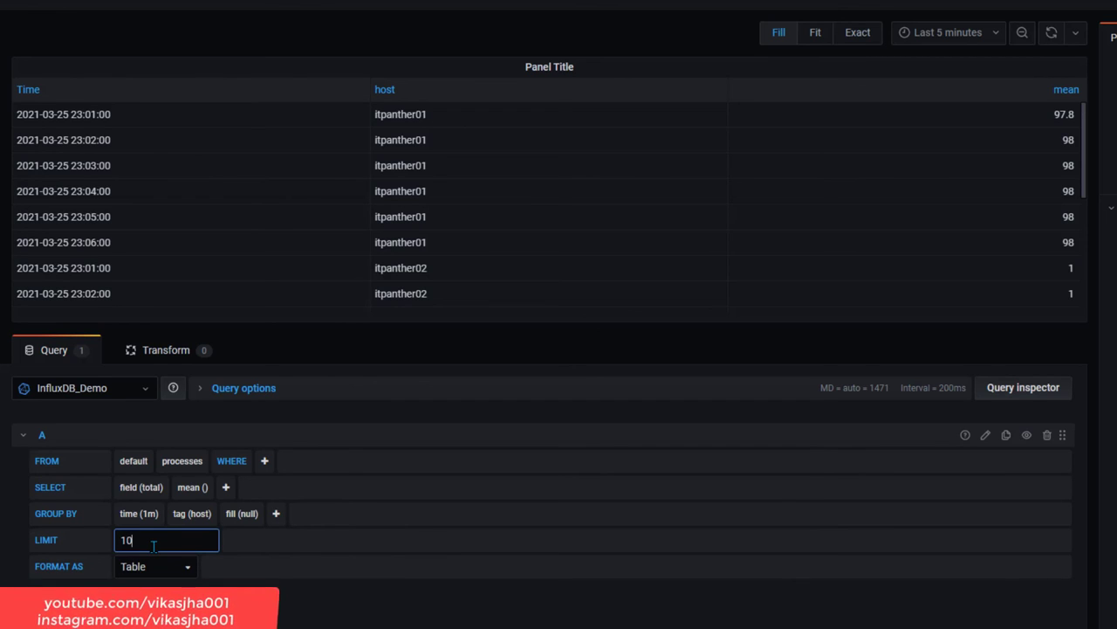
pyautogui.click(332, 617)
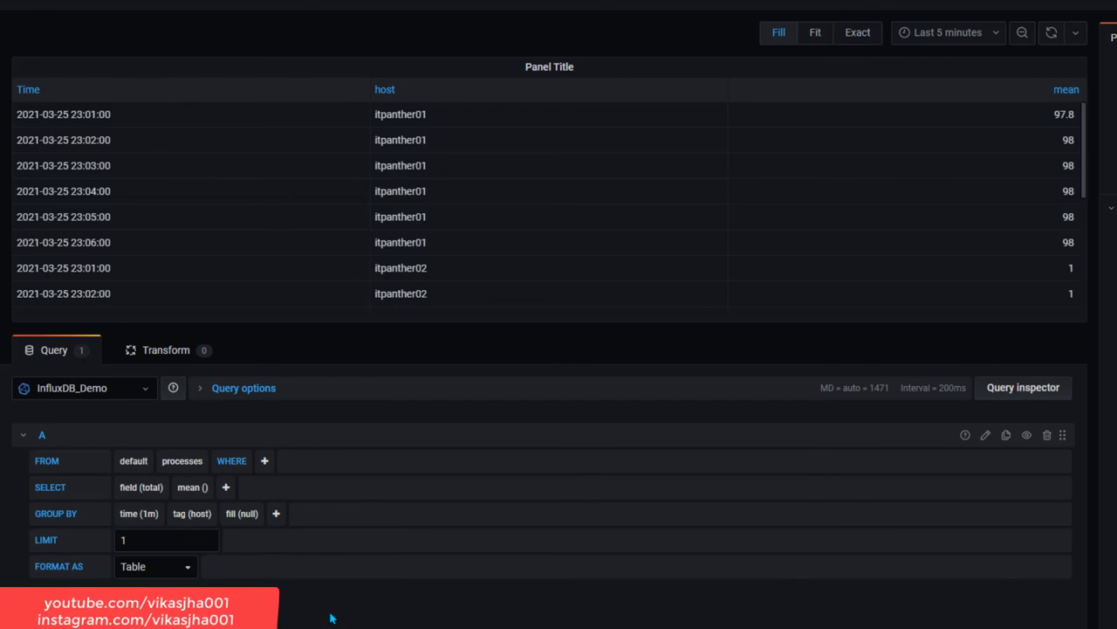
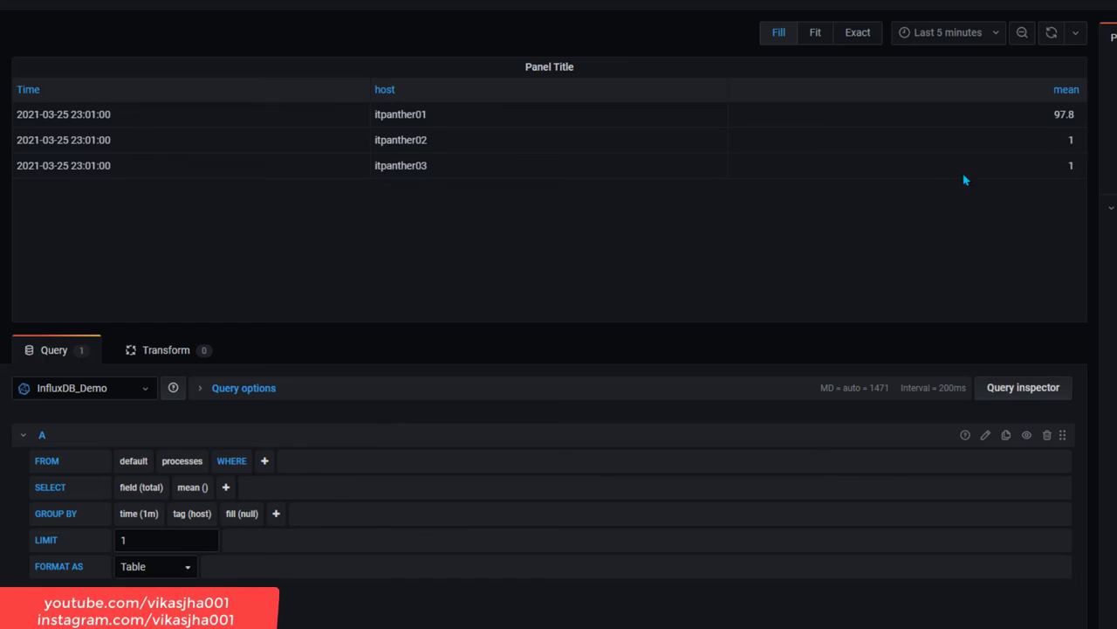
# - Replace the mean aggregation of the total field with the last selector
pyautogui.click(225, 488)
pyautogui.write('last')
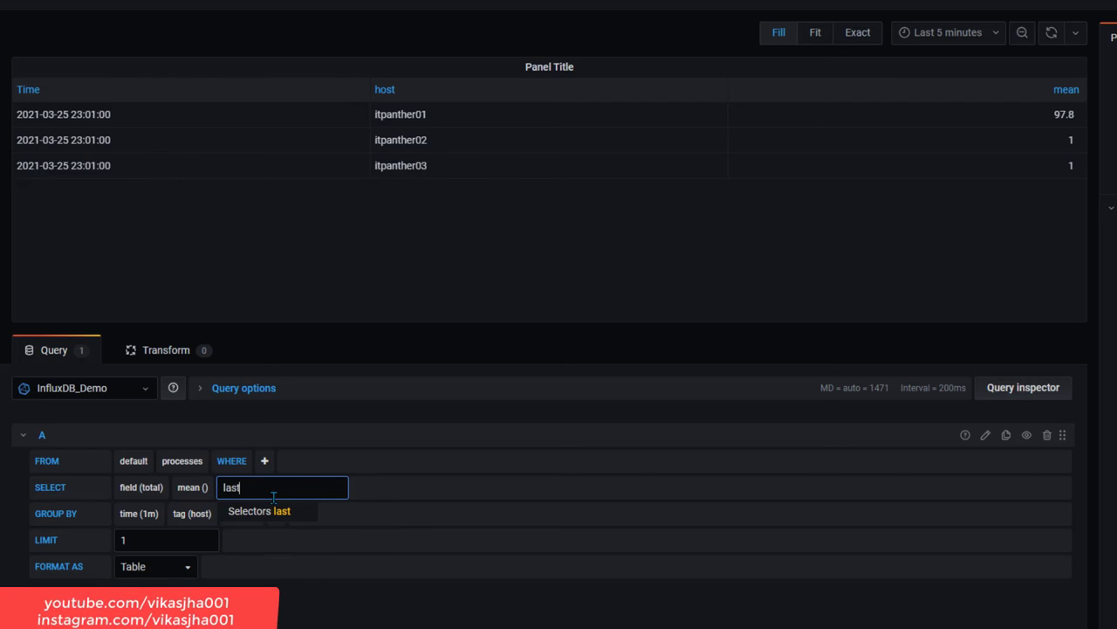
pyautogui.click(294, 512)
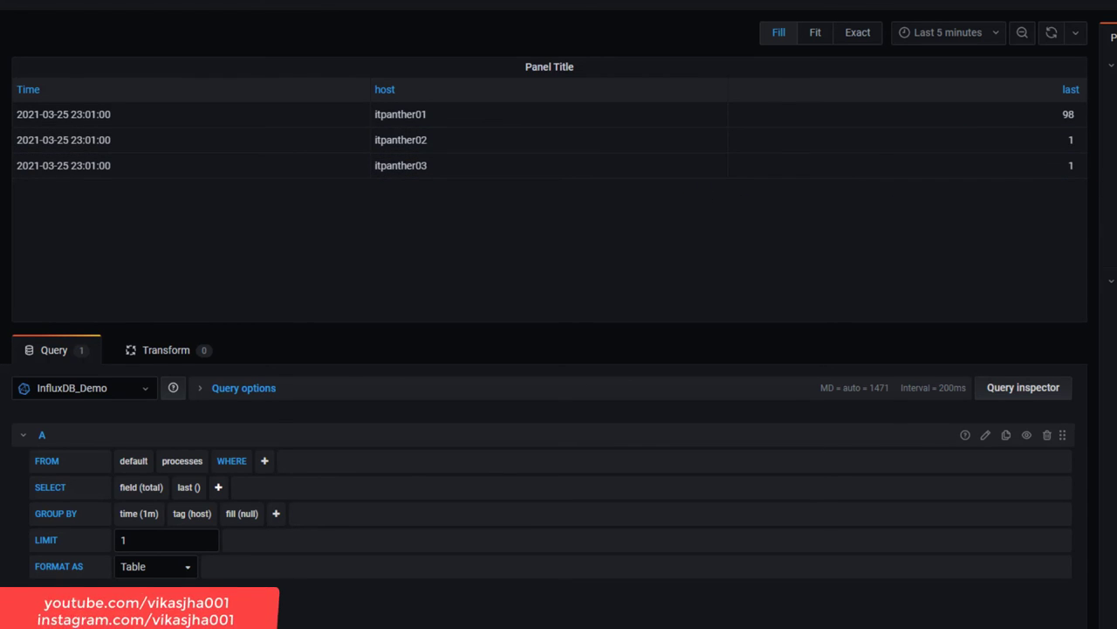
# - Title the panel "Total Processes" and apply it to the dashboard
pyautogui.click(1109, 52)
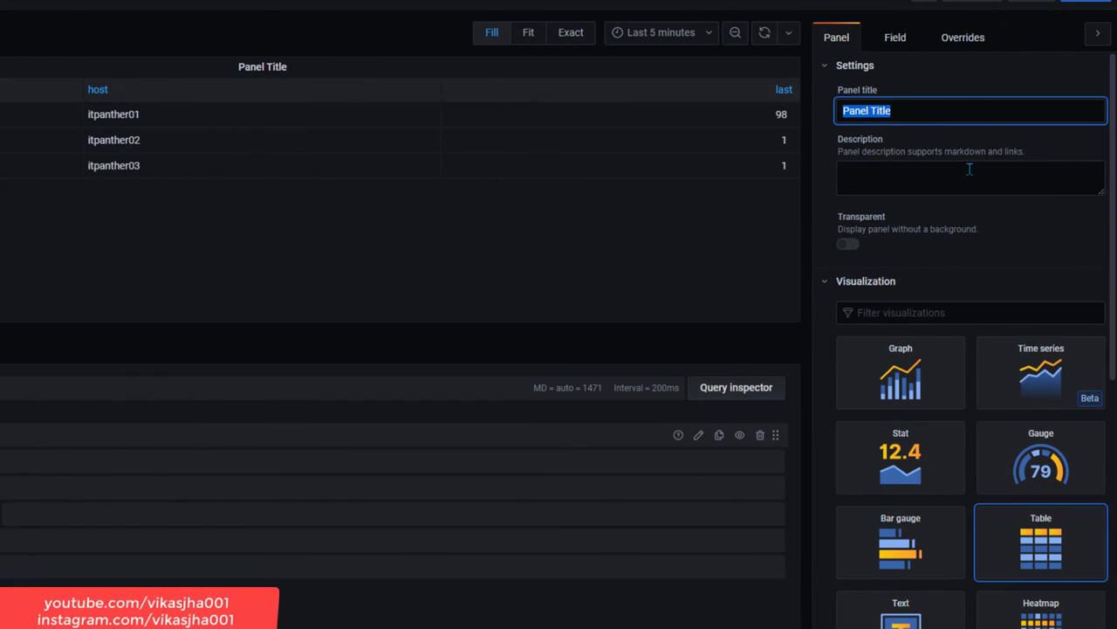
pyautogui.write('Total Processes')
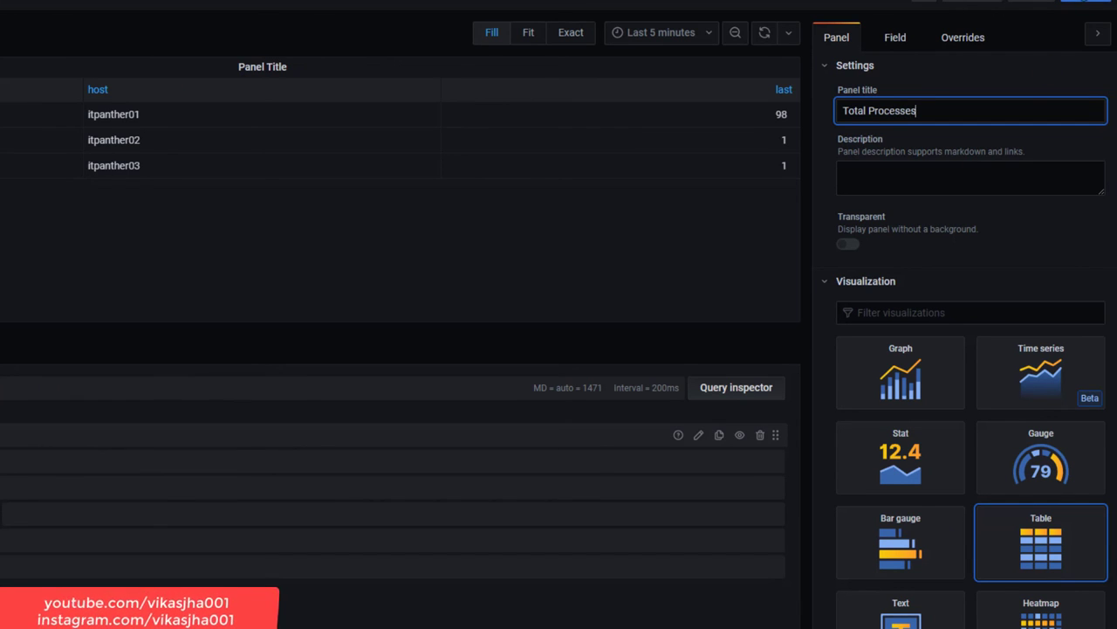
pyautogui.click(1076, 1)
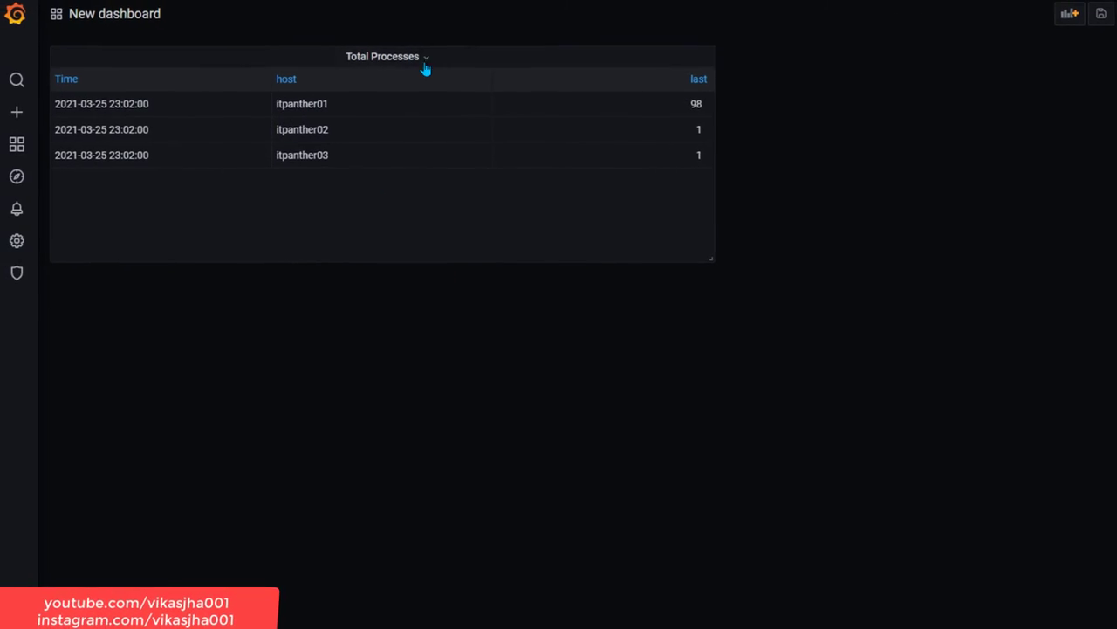
# - Duplicate the Total Processes panel on the dashboard
pyautogui.click(432, 58)
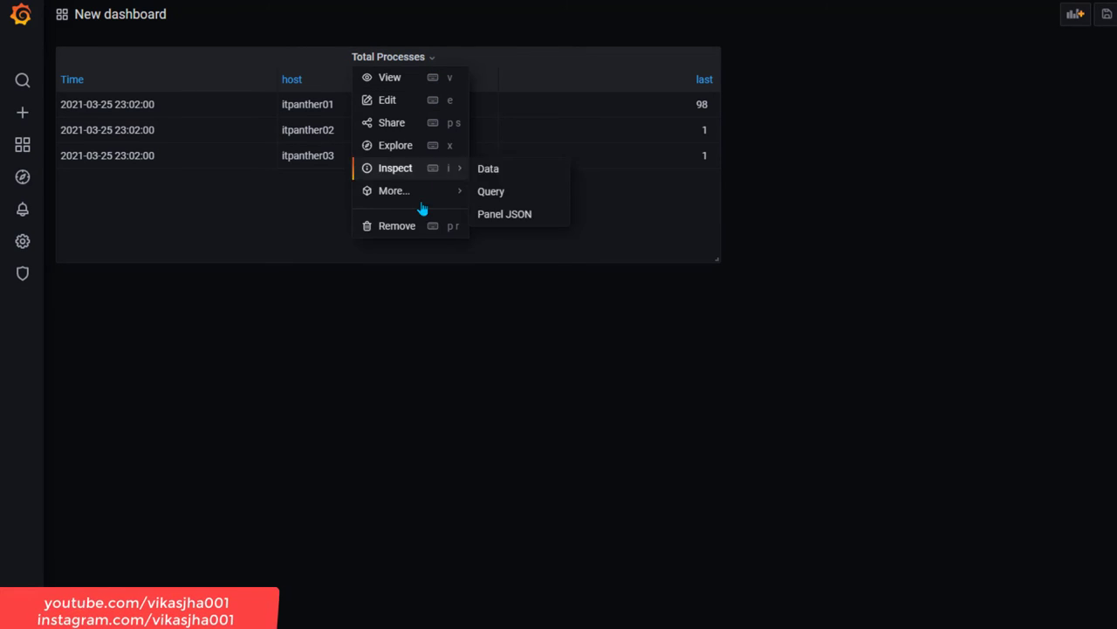
pyautogui.moveTo(443, 200)
pyautogui.click(504, 192)
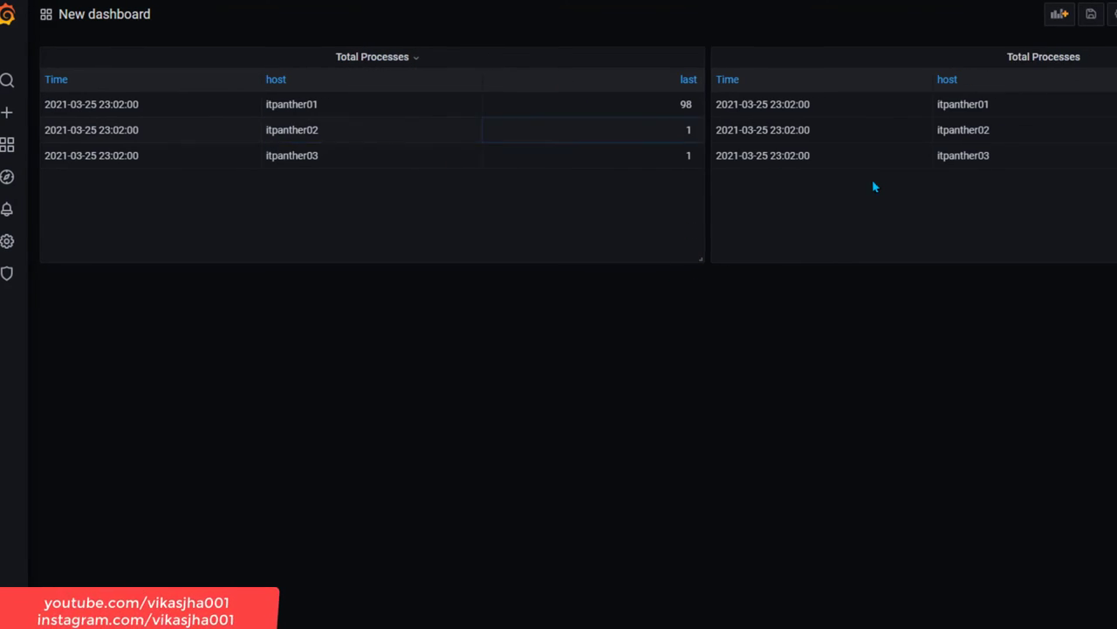
# - Edit the duplicated Total Processes panel and set its cell display mode to Color text
pyautogui.click(1102, 57)
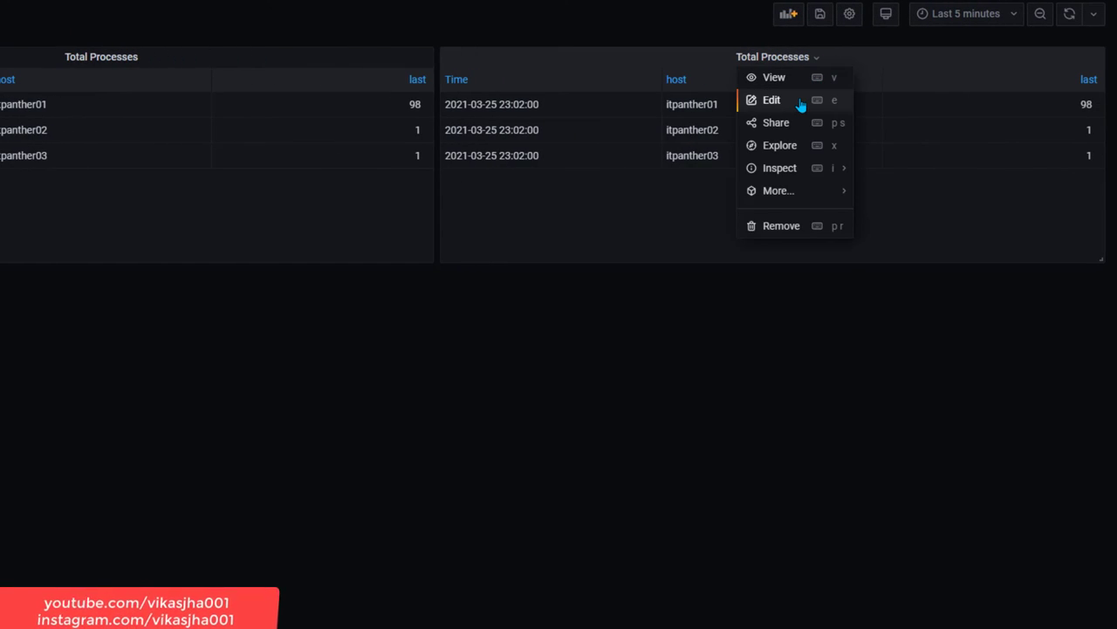
pyautogui.click(777, 99)
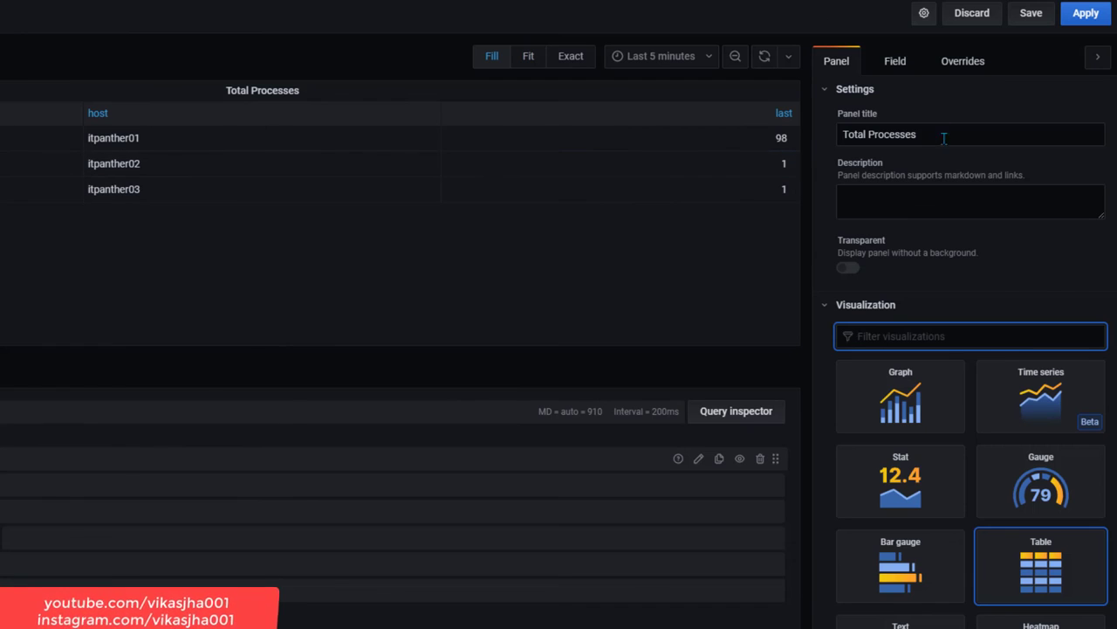
pyautogui.click(896, 62)
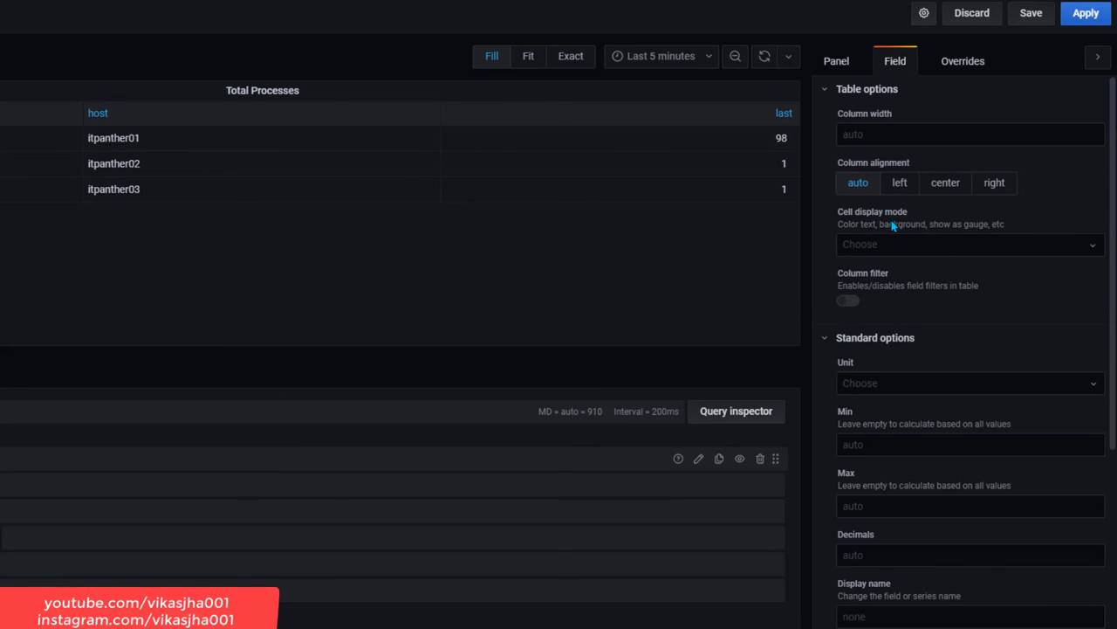
pyautogui.click(1000, 244)
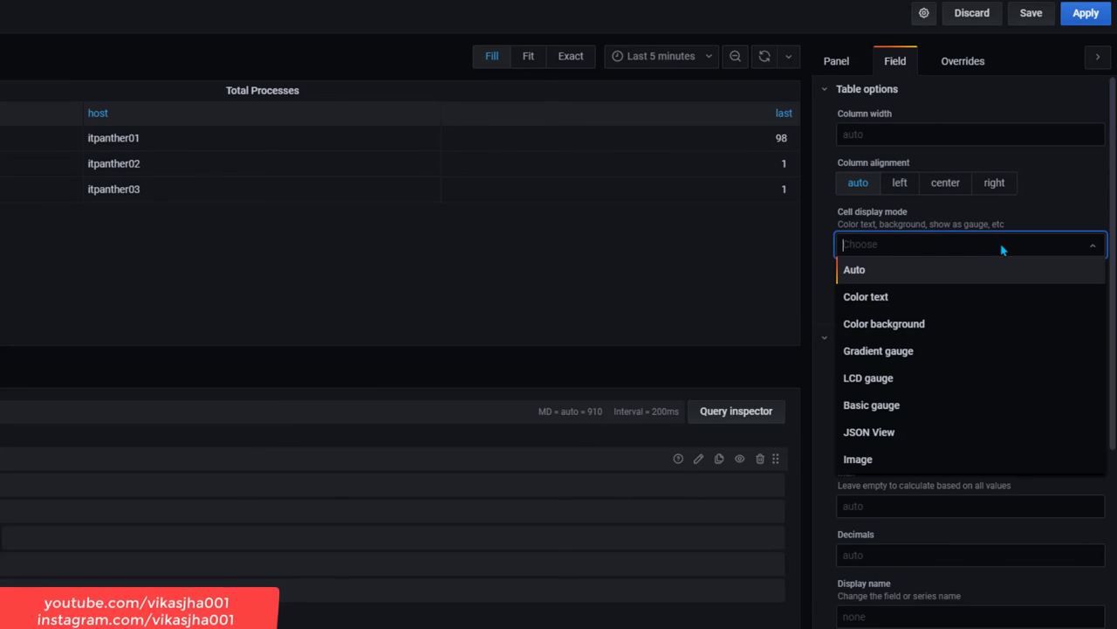
pyautogui.click(967, 301)
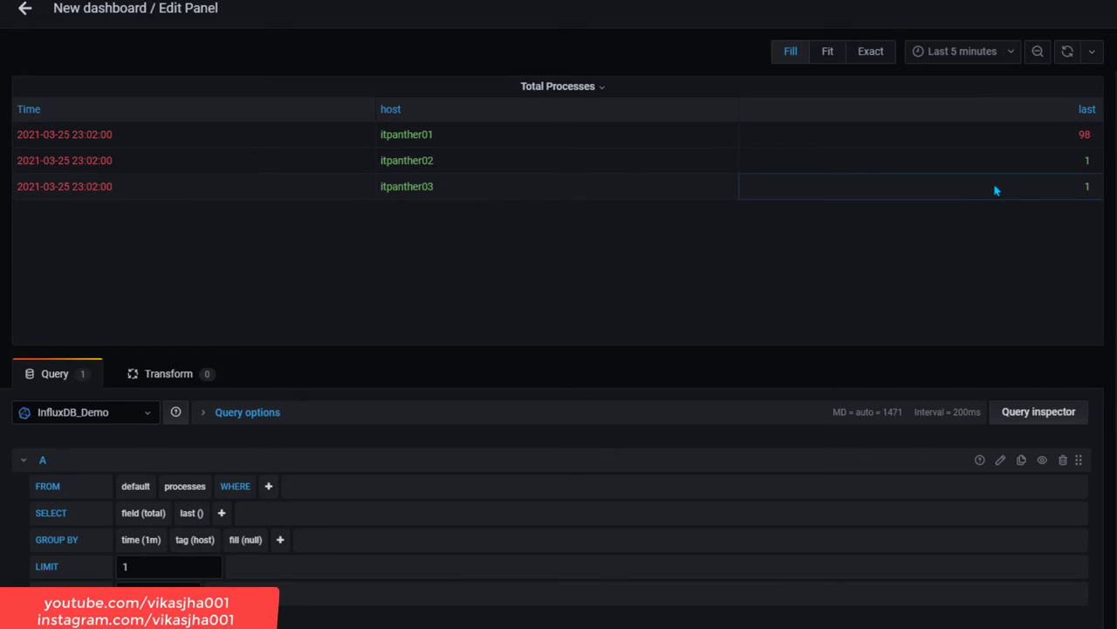
# - Delete the 80 threshold and set the Base threshold colour to dark orange
pyautogui.scroll(-5, 951, 305)
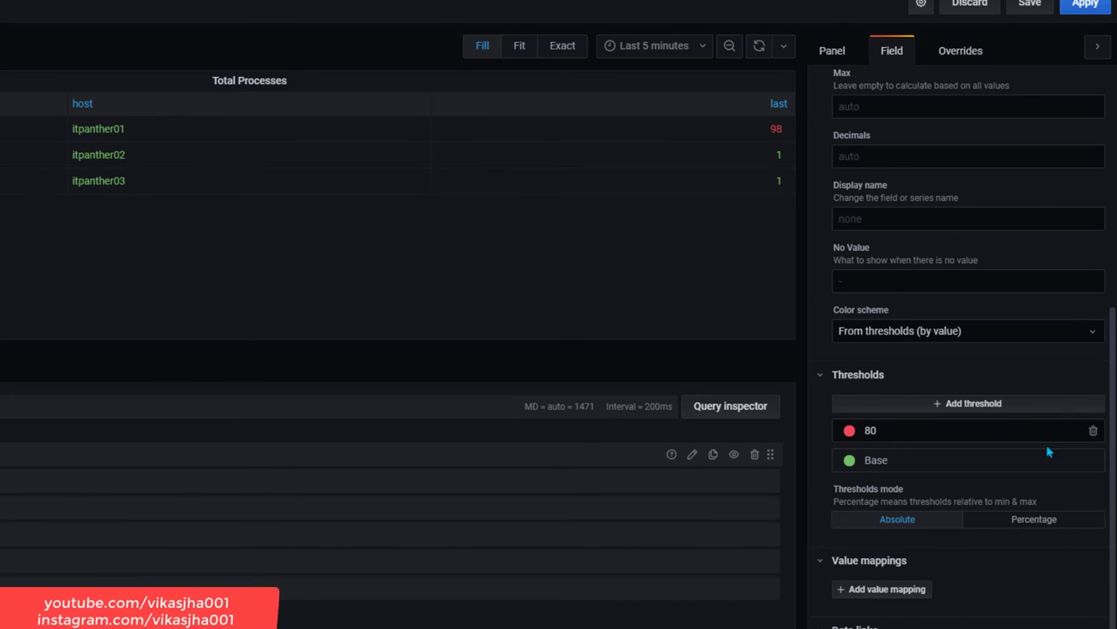
pyautogui.click(1093, 431)
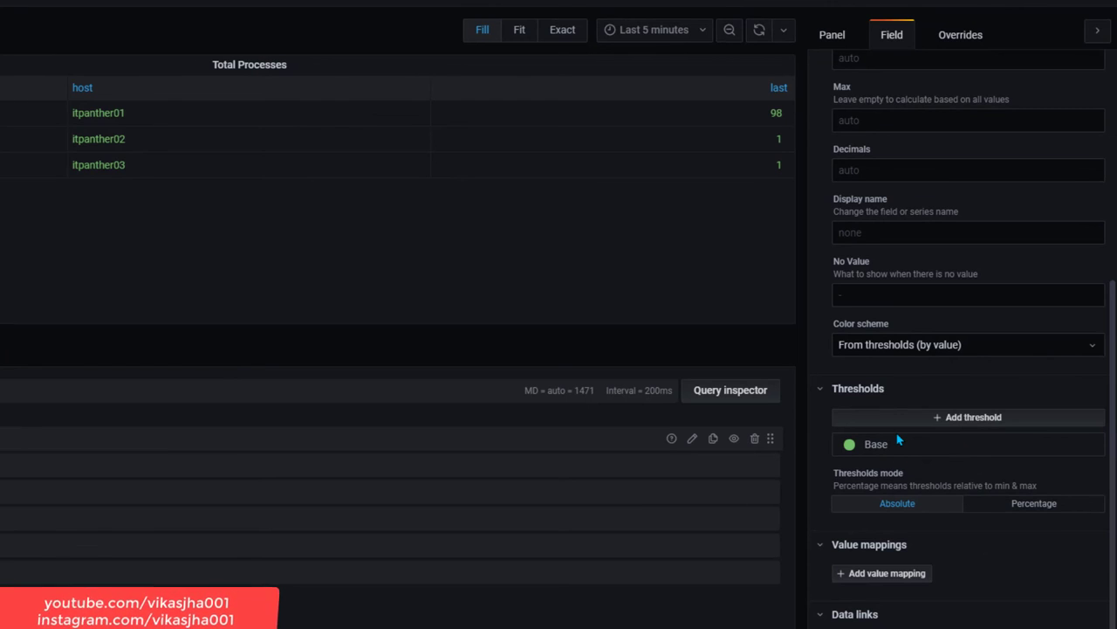
pyautogui.scroll(5, 899, 441)
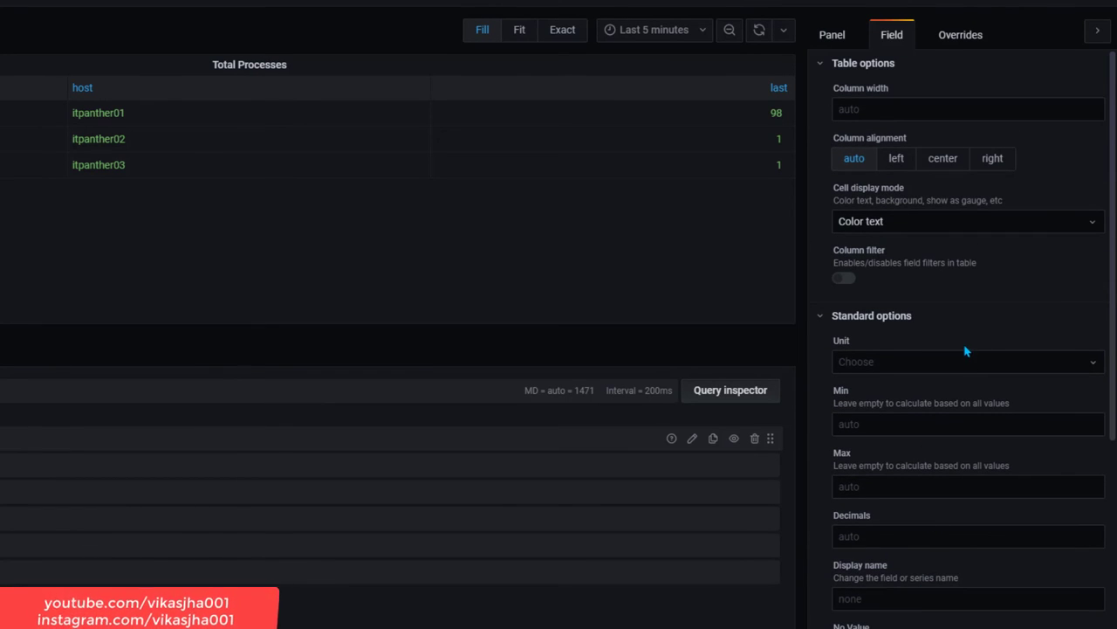
pyautogui.scroll(-5, 952, 313)
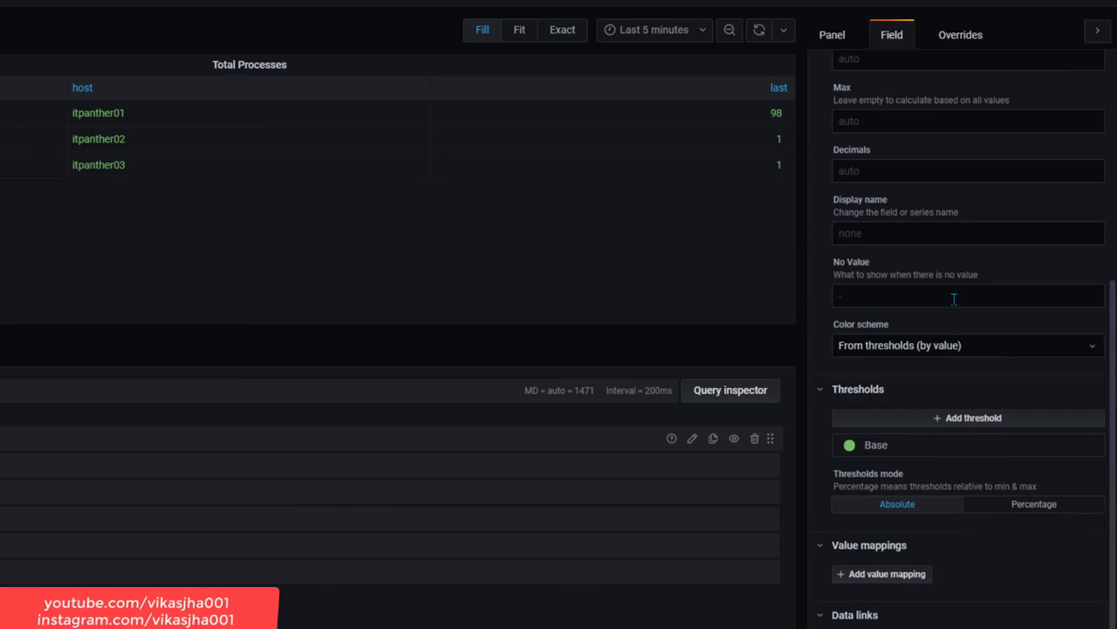
pyautogui.click(849, 446)
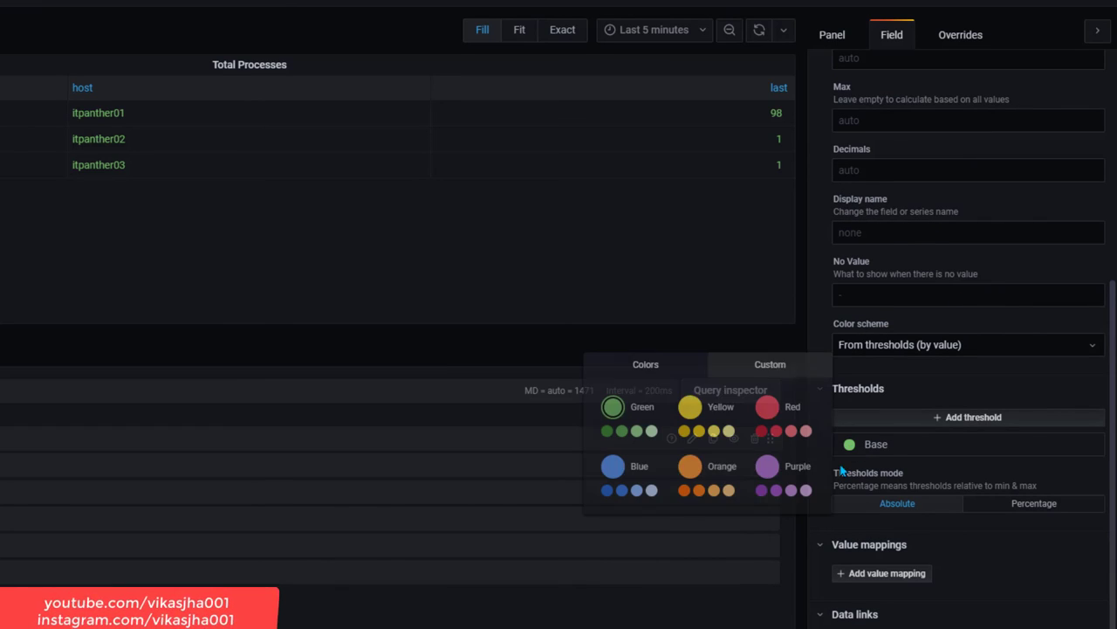
pyautogui.click(685, 490)
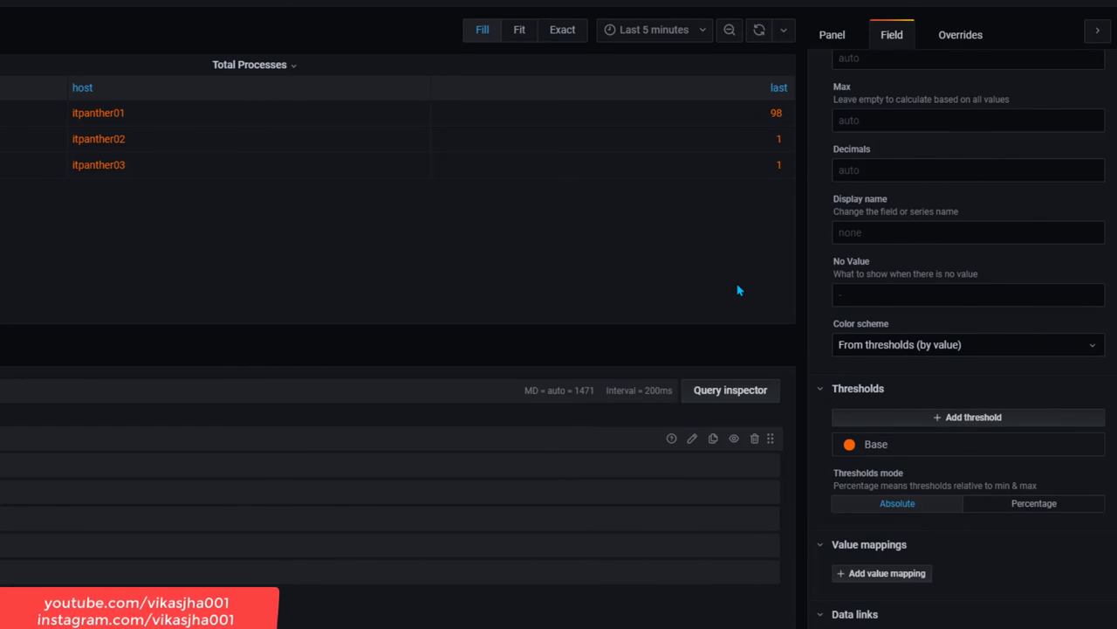
# - Set the table's cell display mode to Color background
pyautogui.scroll(5, 893, 302)
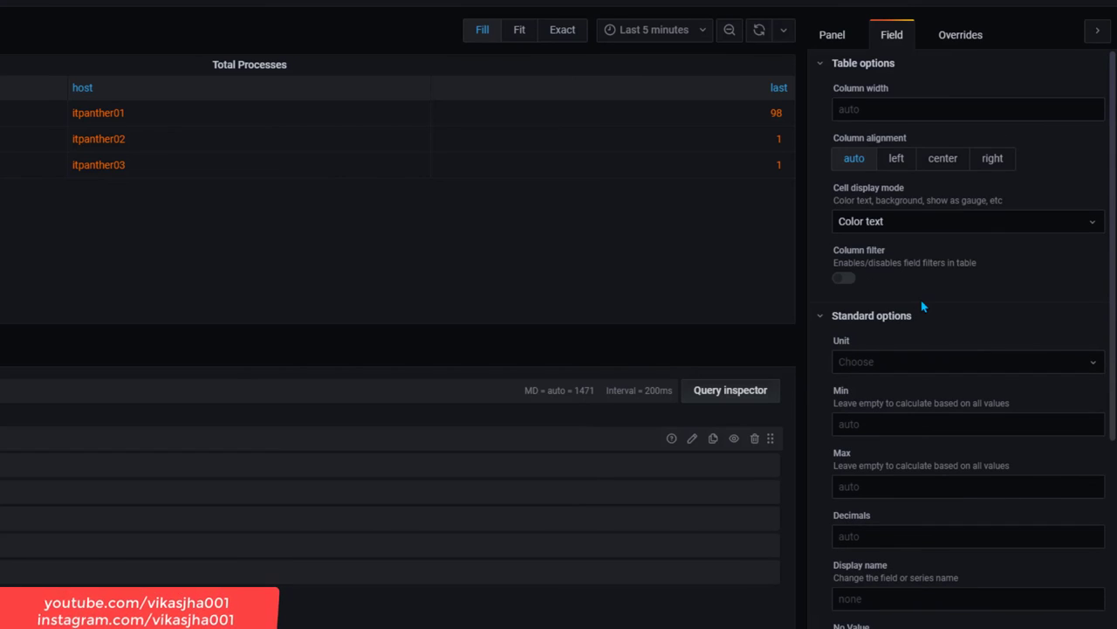
pyautogui.click(935, 228)
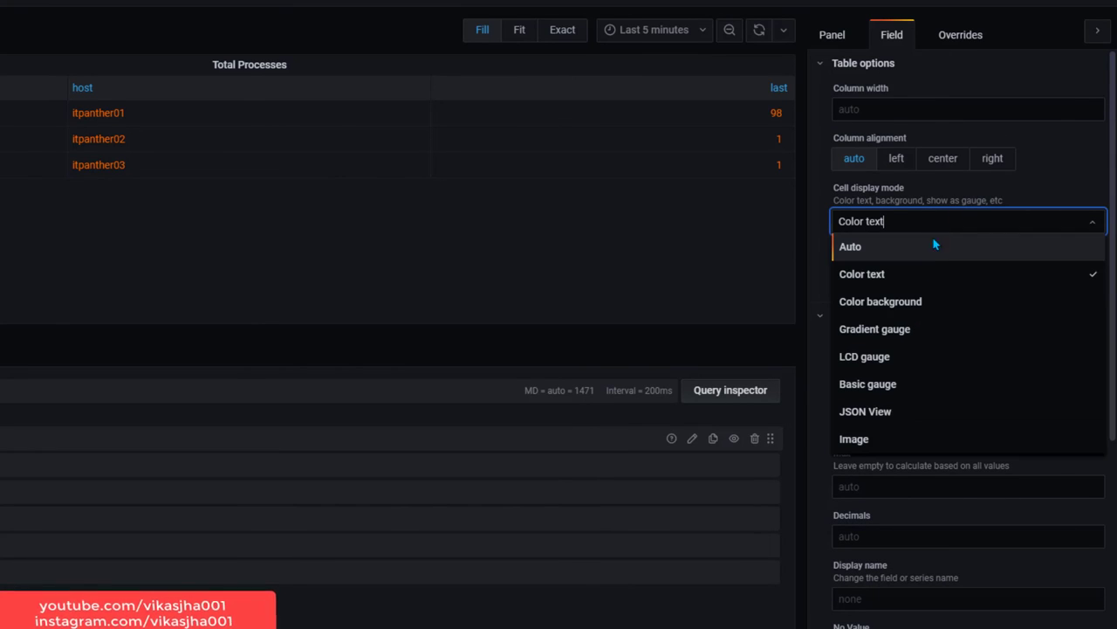
pyautogui.click(954, 300)
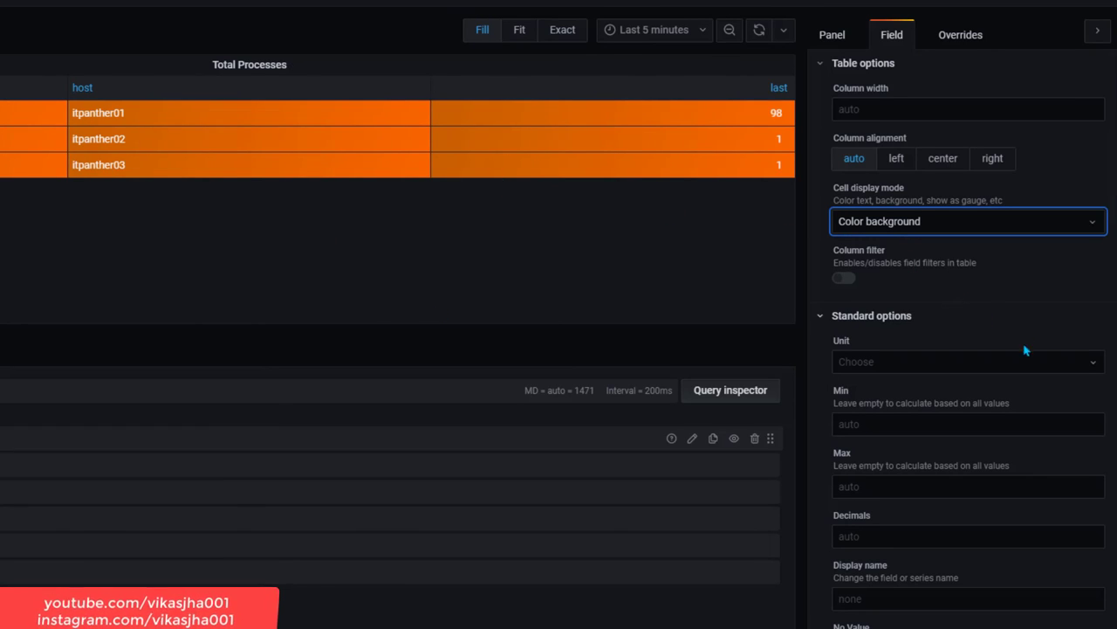
# - Try light and dark green for the Base threshold, settle on dark blue, and return to the dashboard
pyautogui.scroll(-4, 1026, 349)
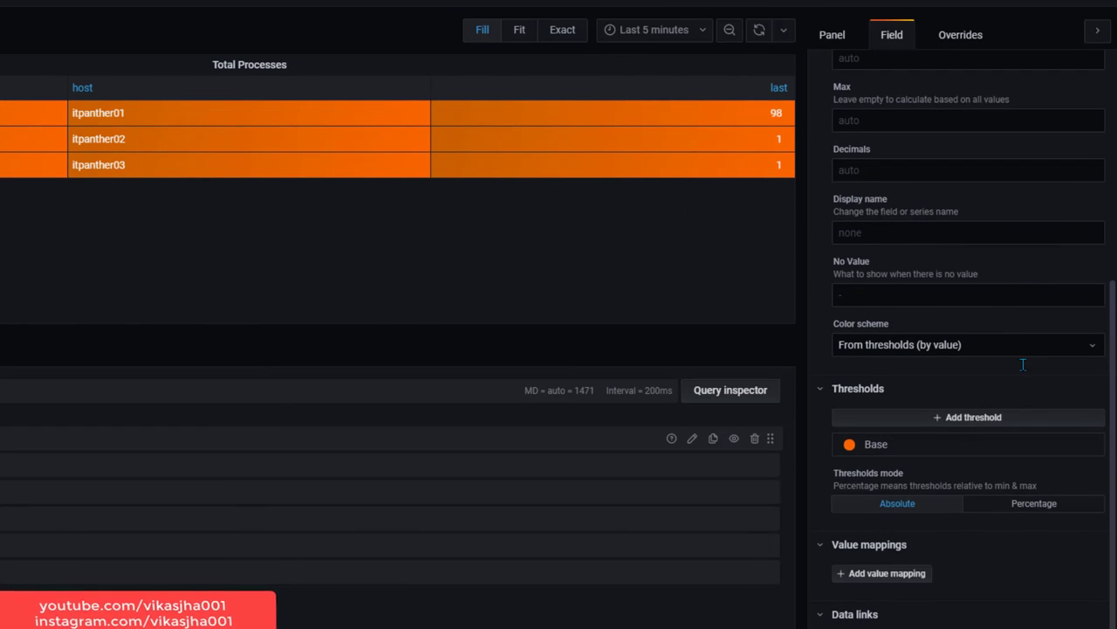
pyautogui.click(849, 445)
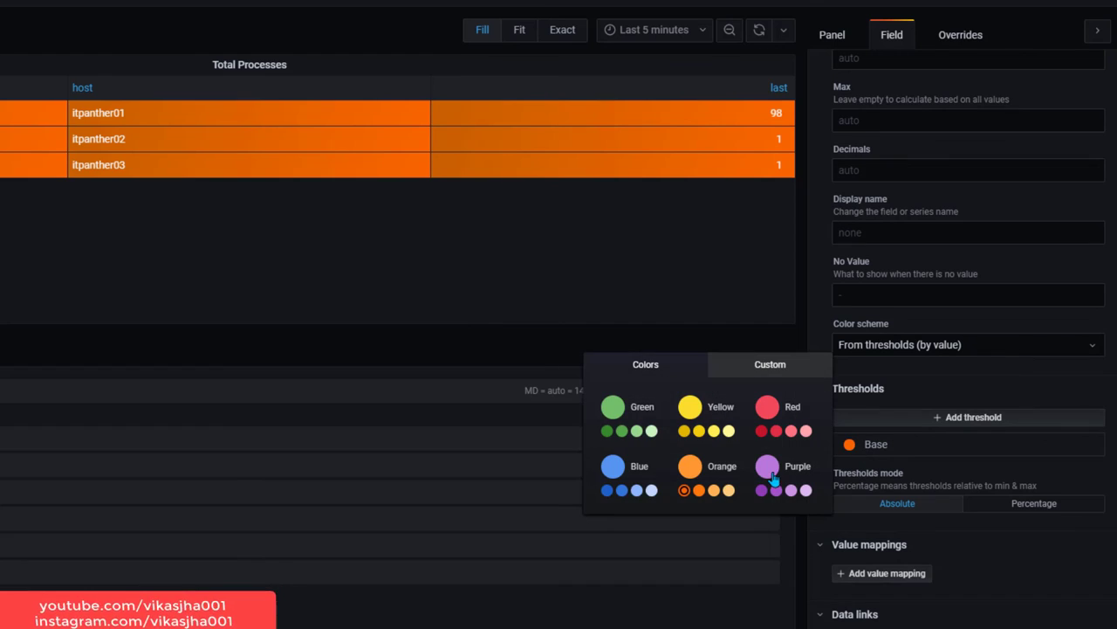
pyautogui.click(652, 431)
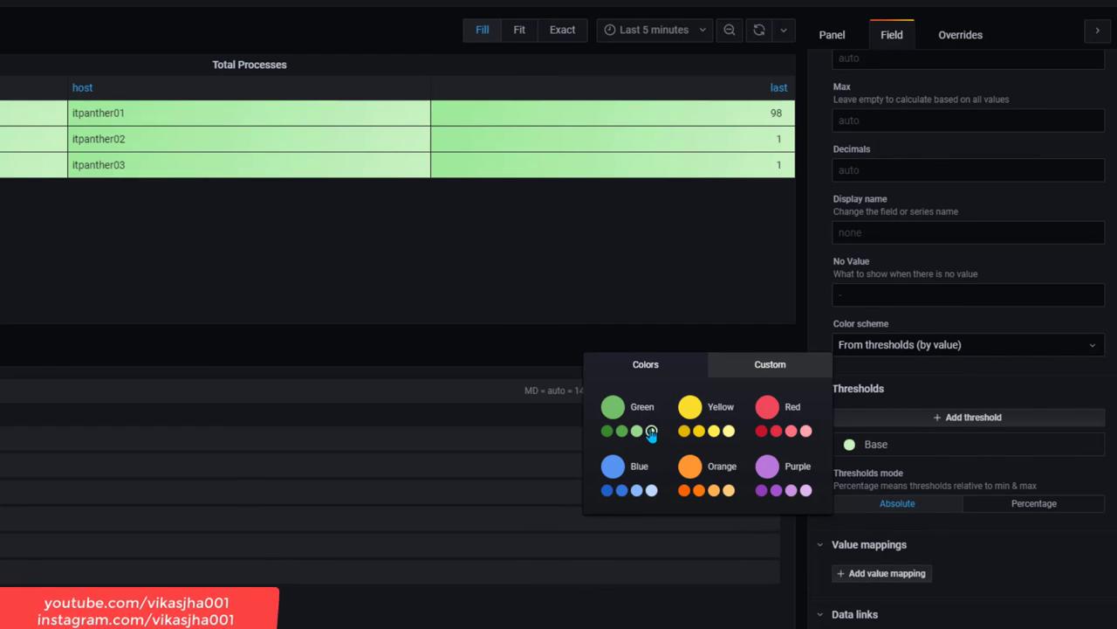
pyautogui.click(607, 430)
pyautogui.click(607, 490)
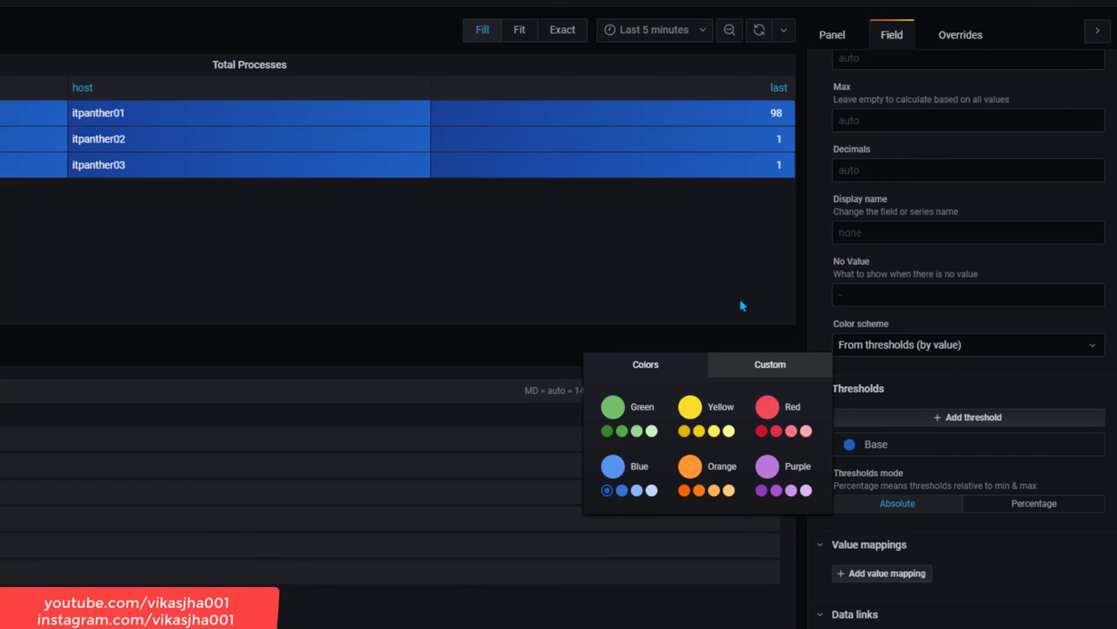
pyautogui.scroll(3, 965, 521)
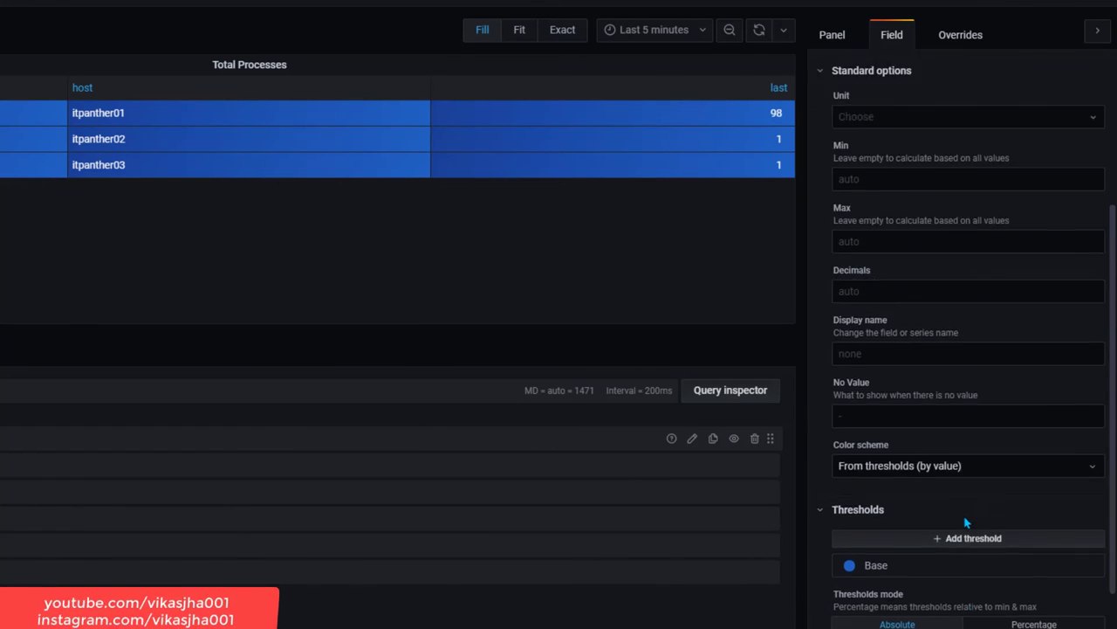
pyautogui.scroll(3, 965, 521)
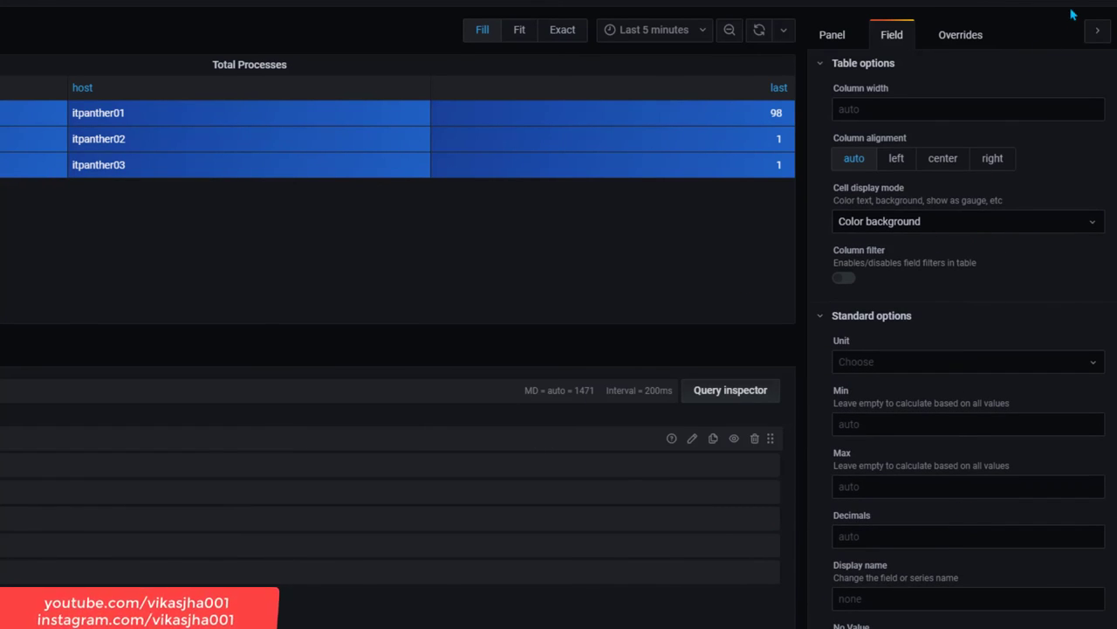
pyautogui.press('Escape')
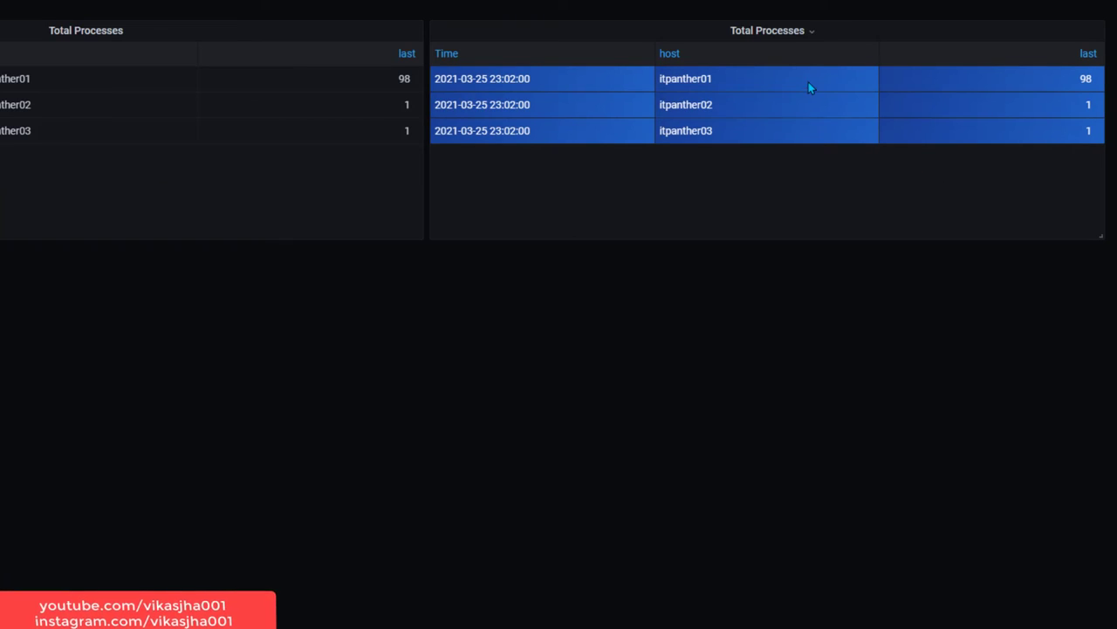
# - Duplicate the blue Total Processes panel on the dashboard
pyautogui.click(811, 31)
pyautogui.moveTo(803, 167)
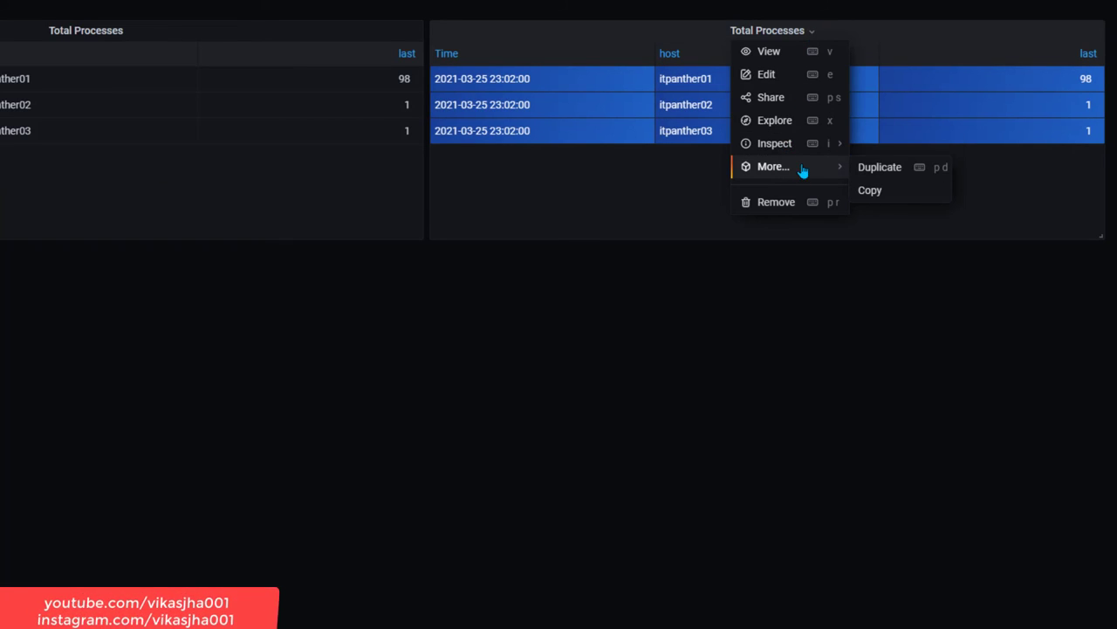
pyautogui.click(876, 168)
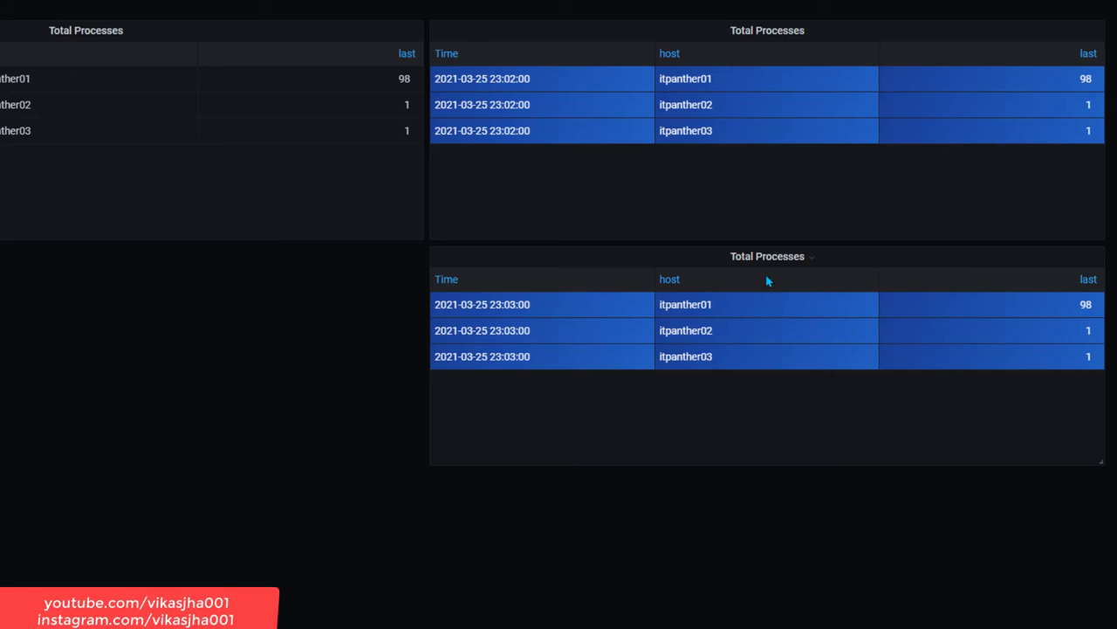
# - Edit the new blue duplicate and try the Gradient gauge cell display mode
pyautogui.click(809, 262)
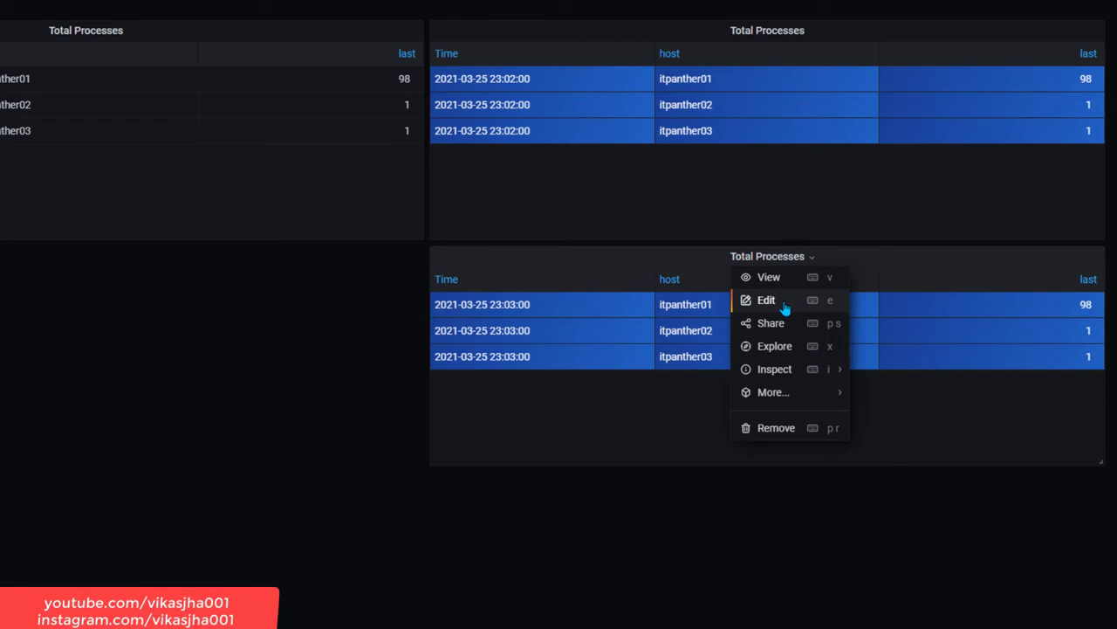
pyautogui.click(785, 307)
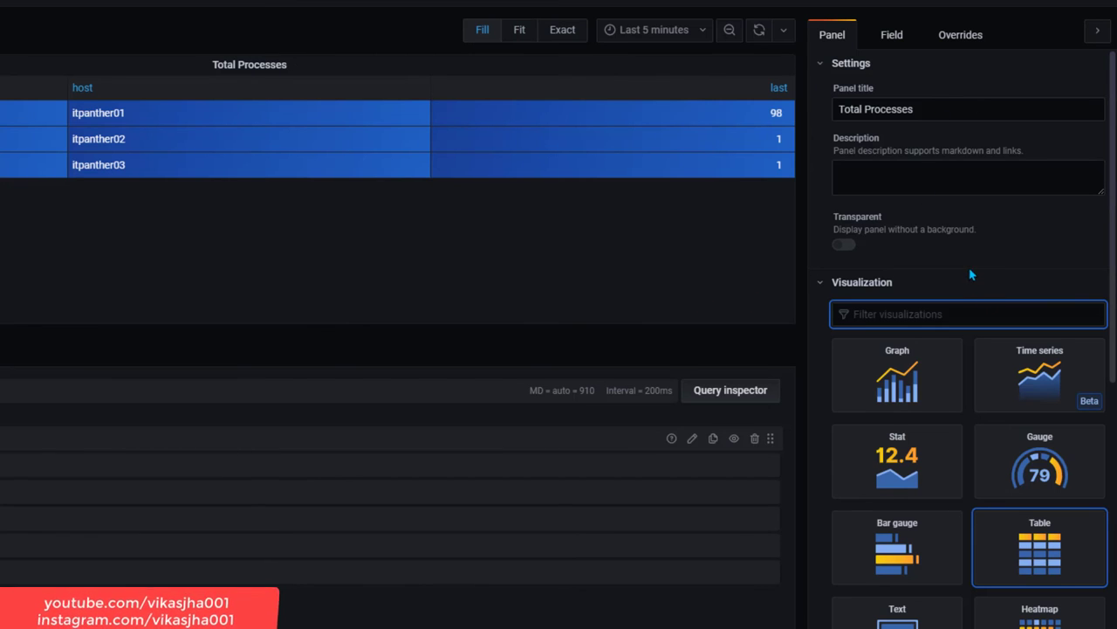
pyautogui.click(891, 34)
pyautogui.click(944, 222)
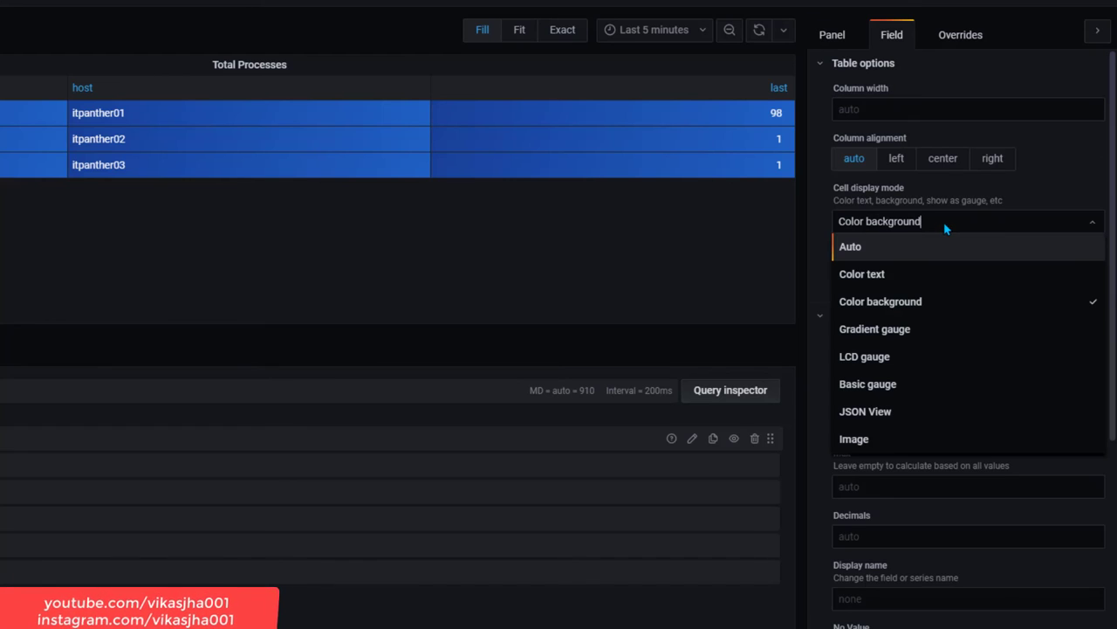
pyautogui.click(966, 331)
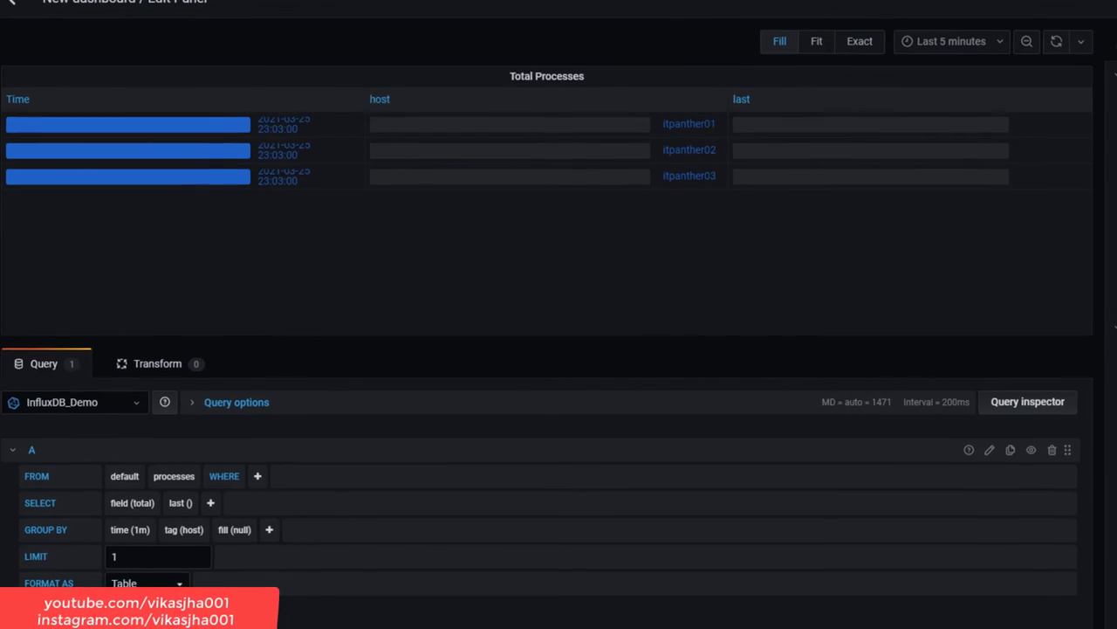
# - Try the LCD gauge and Auto cell display modes, and discard the panel changes
pyautogui.click(1087, 237)
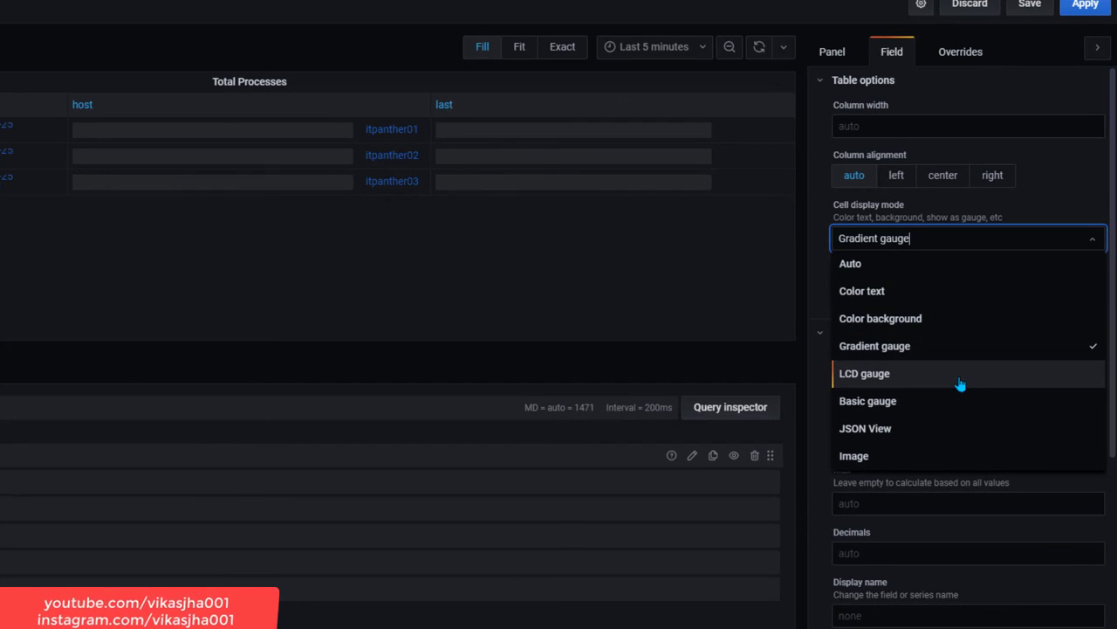
pyautogui.click(961, 385)
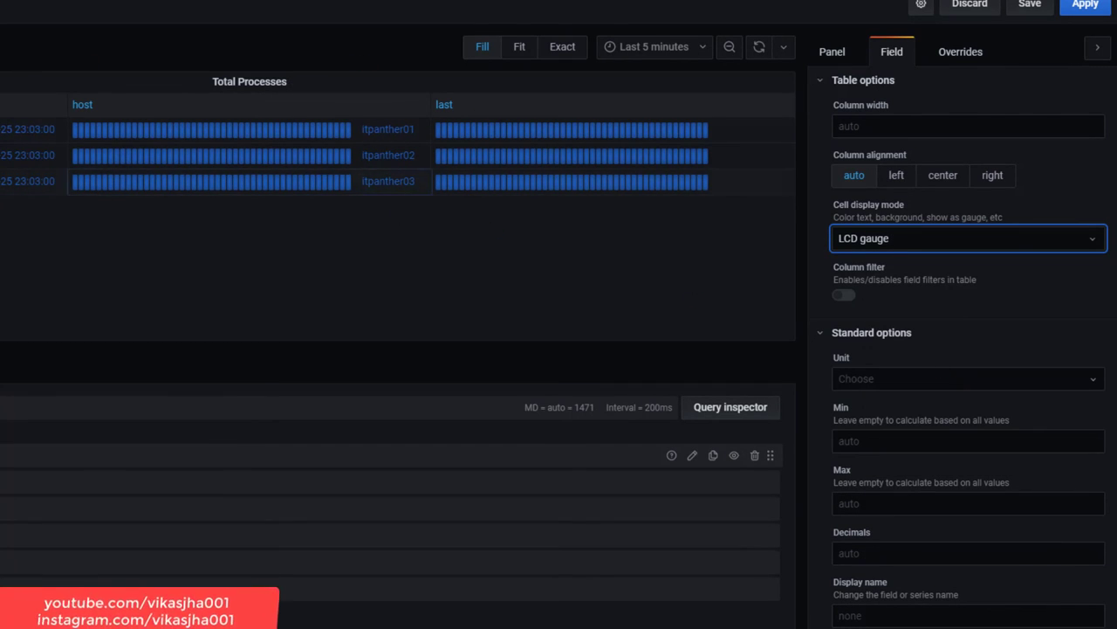
pyautogui.click(982, 243)
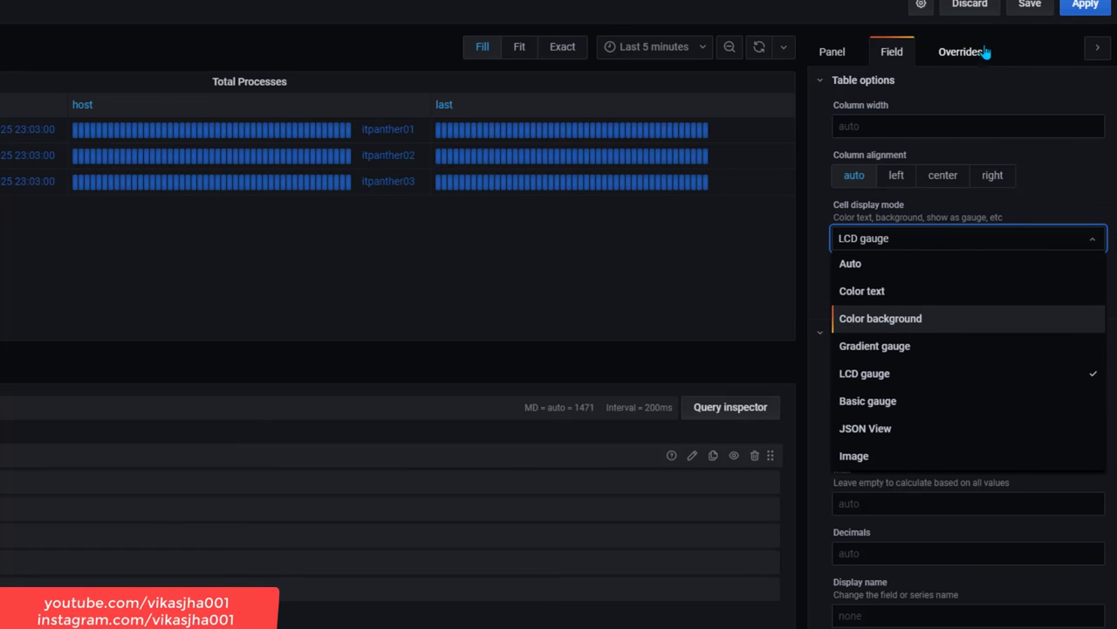
pyautogui.click(904, 268)
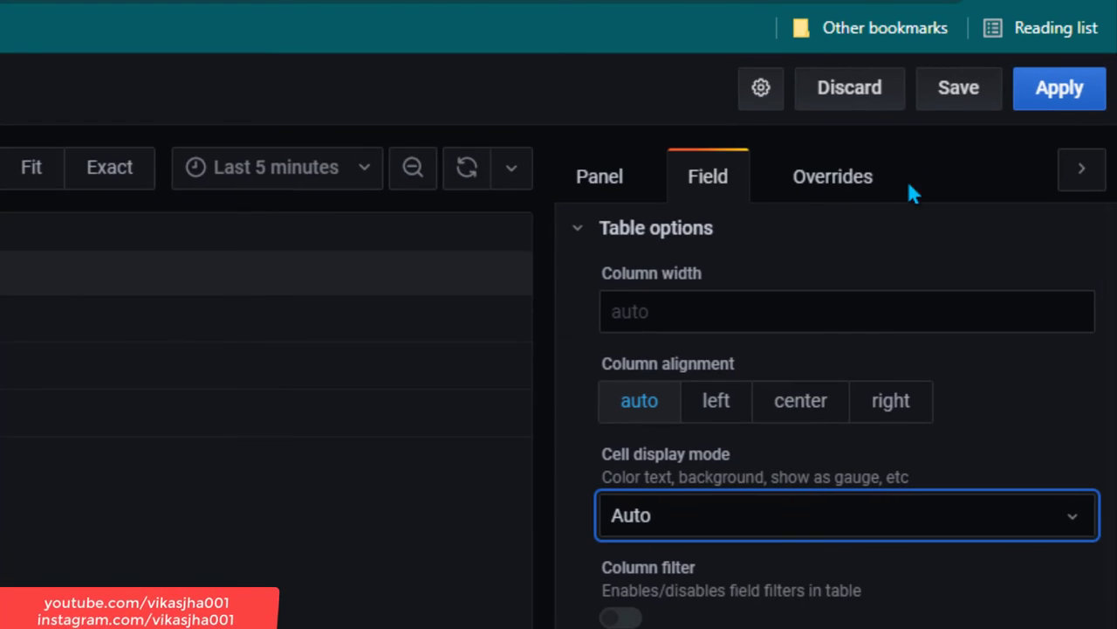
pyautogui.click(796, 96)
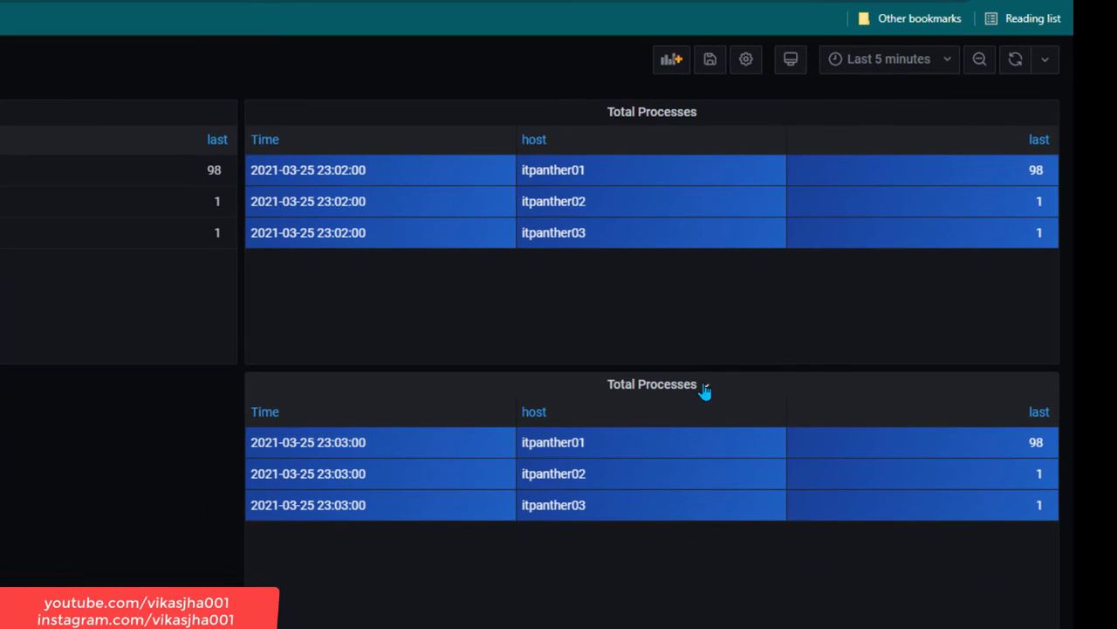
# - Edit the blue duplicate of the Total Processes panel and add a field-name override for the last field
pyautogui.click(591, 545)
pyautogui.click(676, 441)
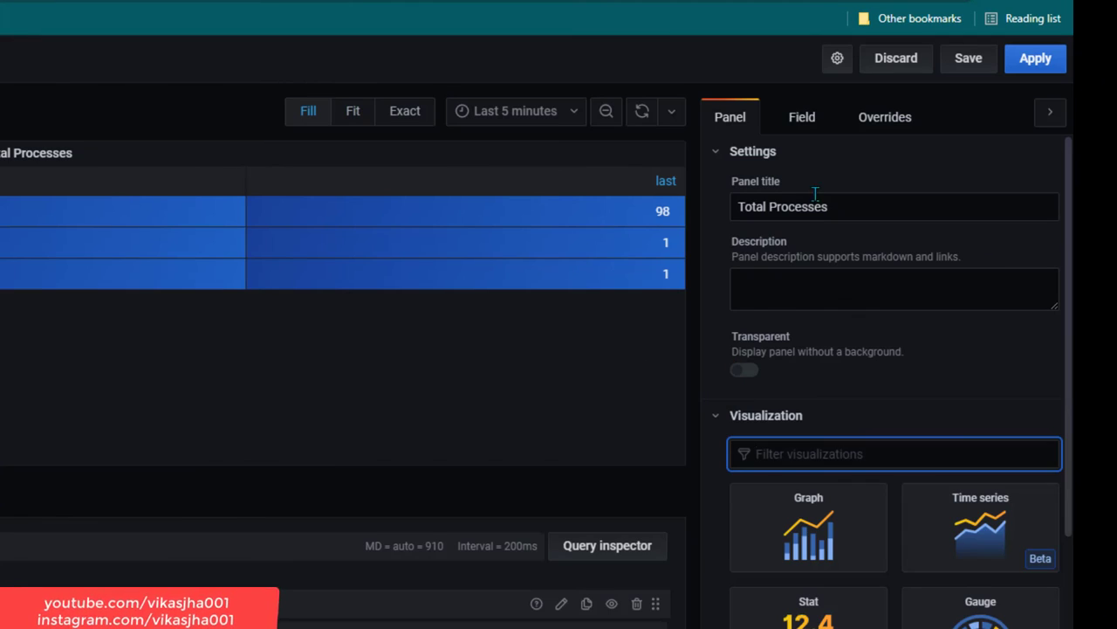
pyautogui.click(810, 119)
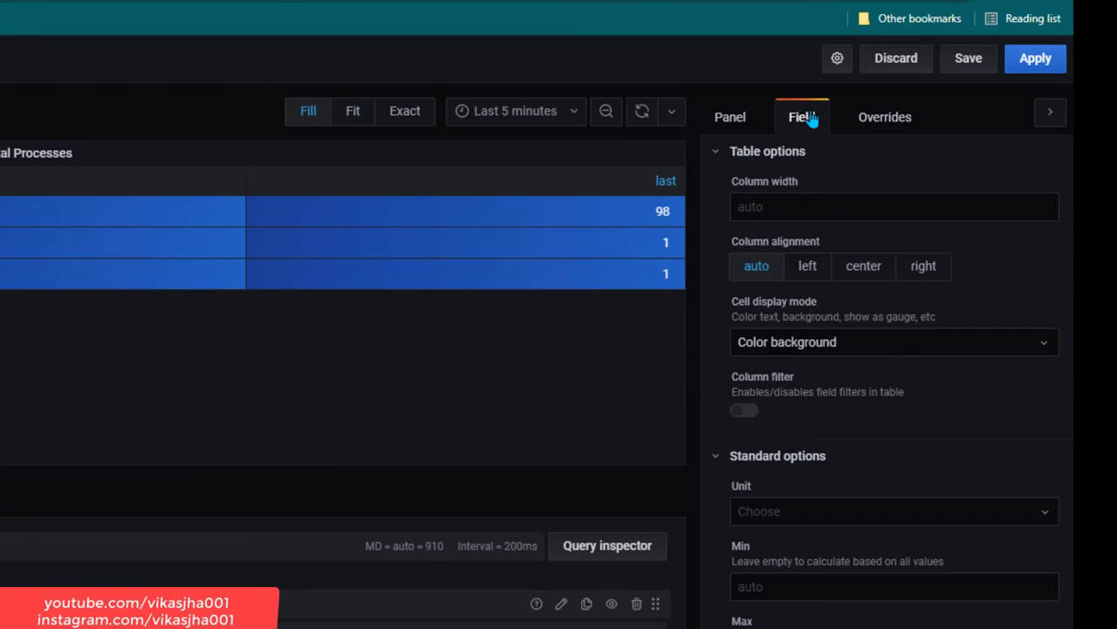
pyautogui.click(885, 117)
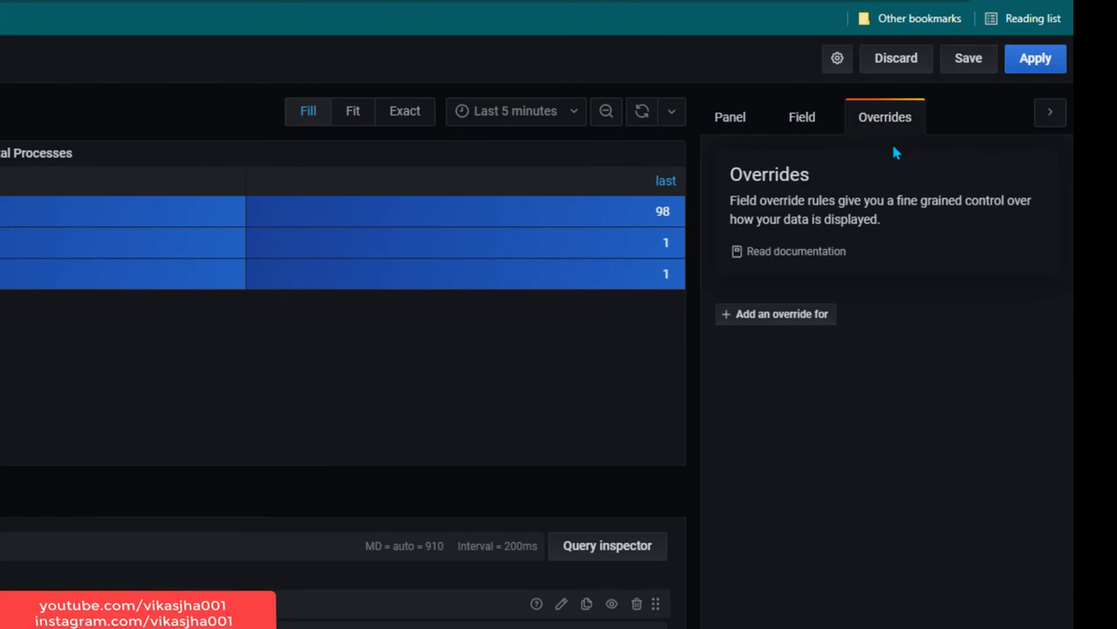
pyautogui.click(823, 319)
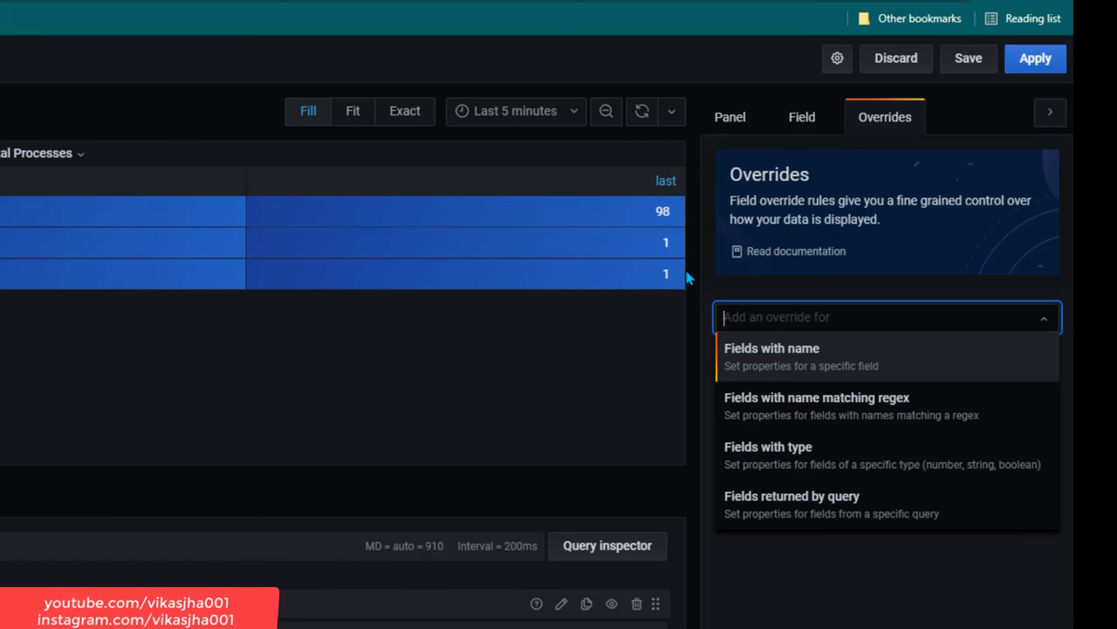
pyautogui.click(896, 365)
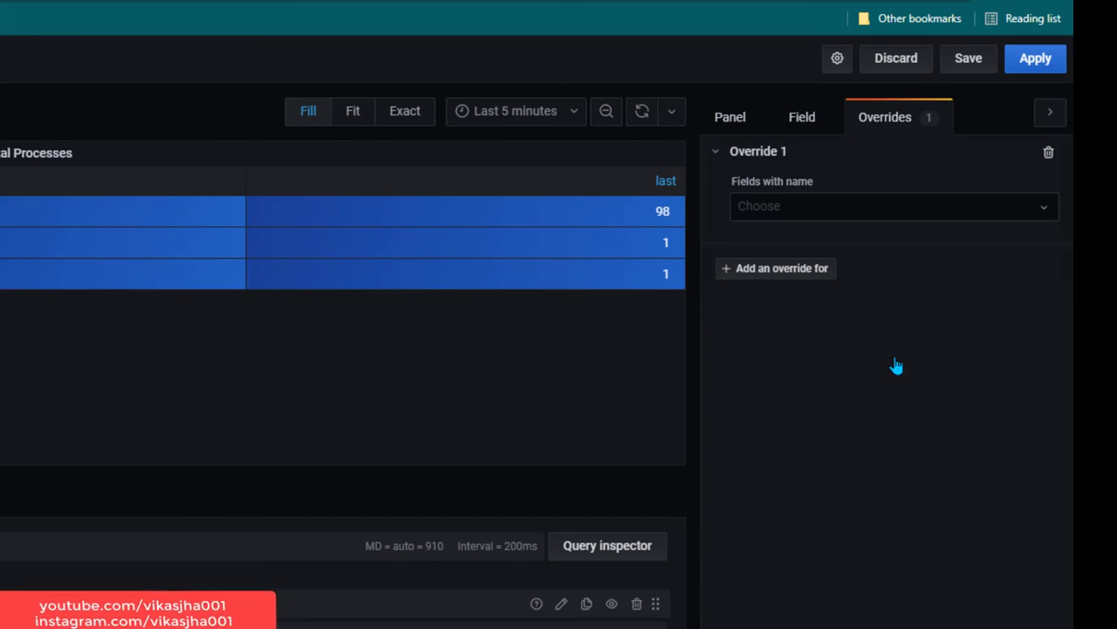
pyautogui.click(905, 212)
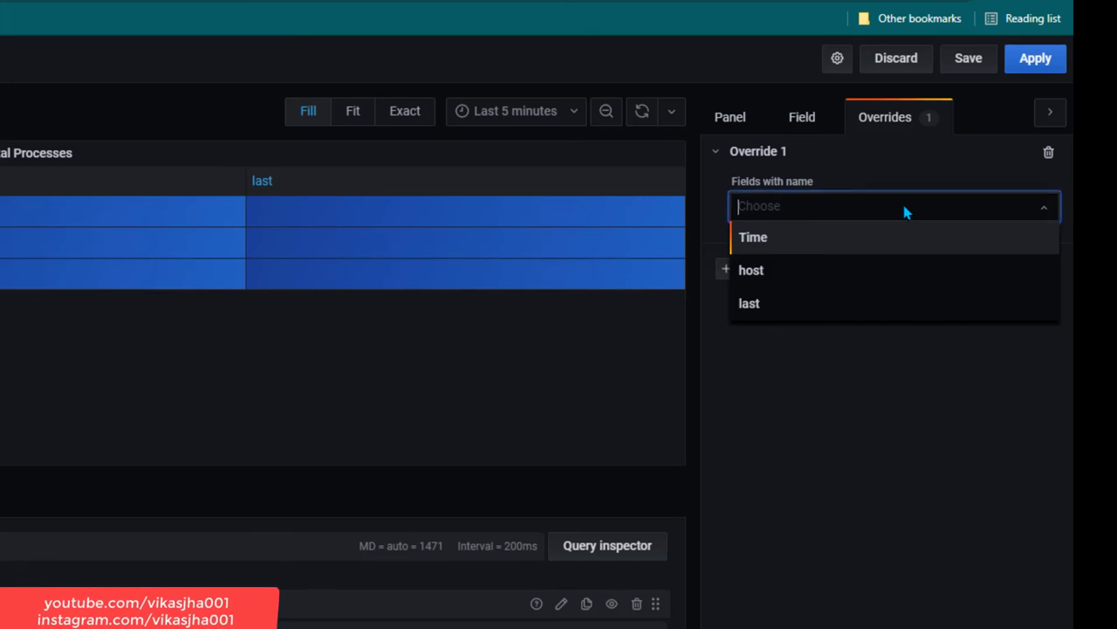
pyautogui.click(869, 313)
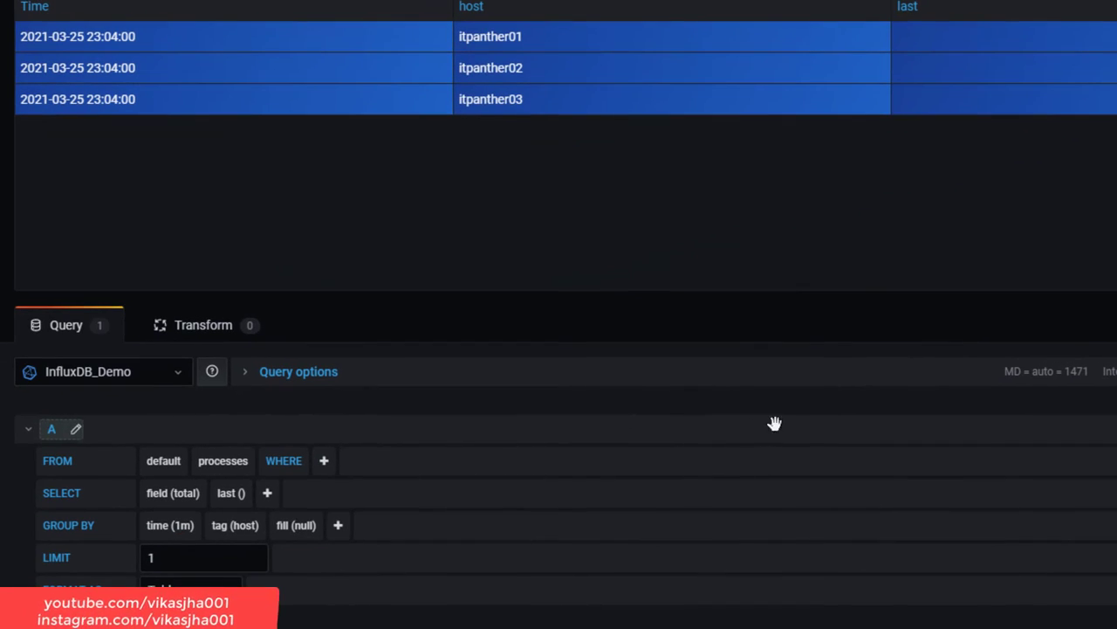
# - Set the query's group-by time interval to 5m
pyautogui.click(182, 526)
pyautogui.write('5m')
pyautogui.press('Return')
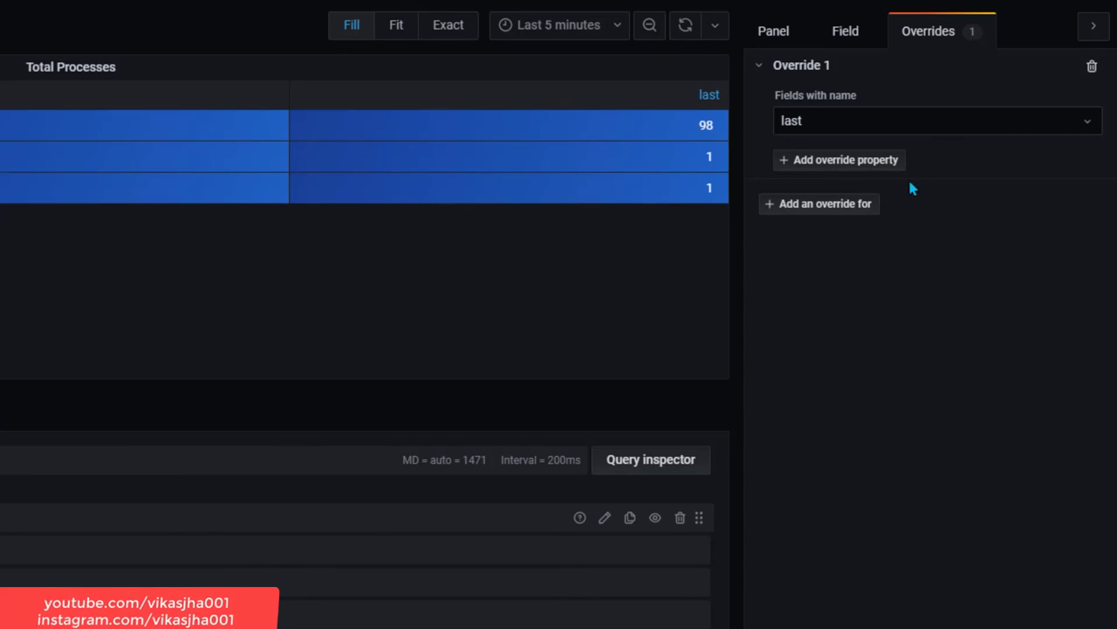
# - Add a cell display mode override for the last field, trying Gradient gauge and settling on LCD gauge
pyautogui.click(885, 169)
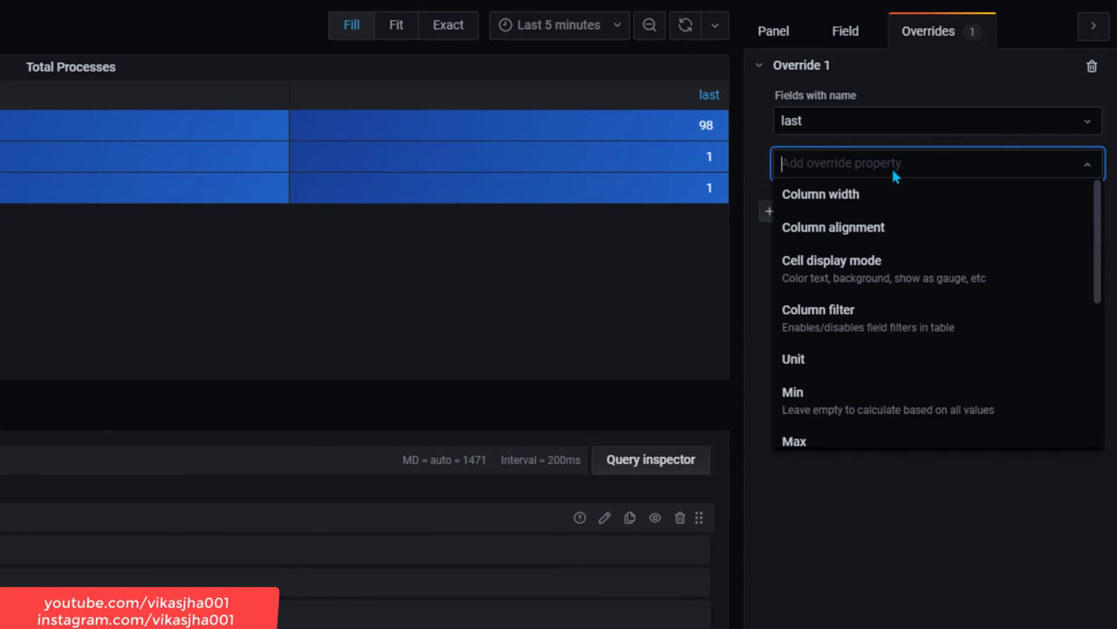
pyautogui.click(942, 283)
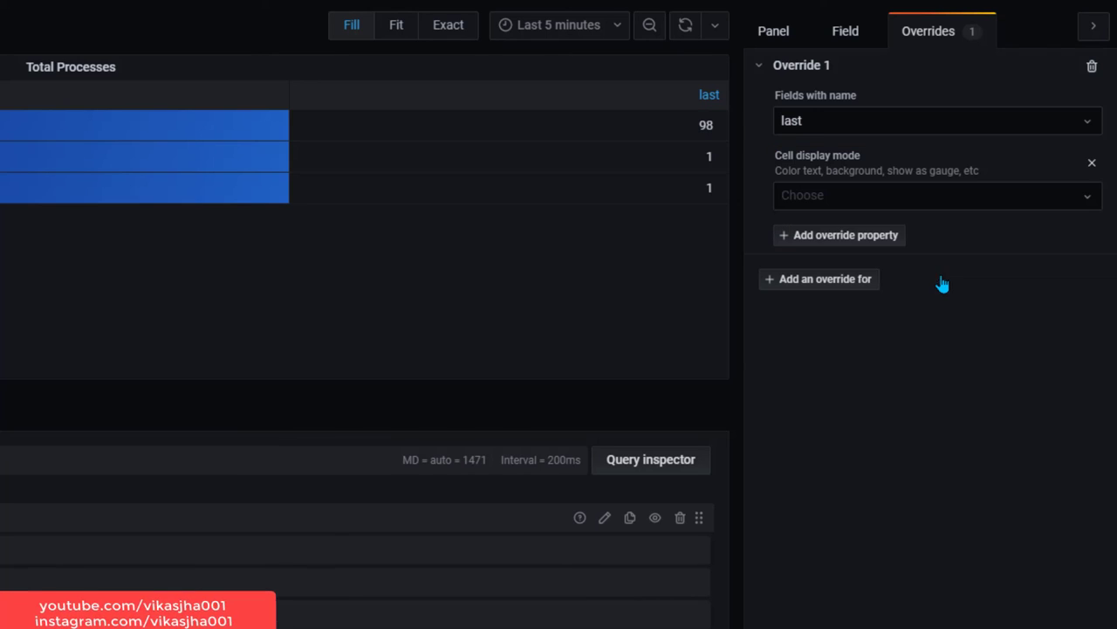
pyautogui.click(945, 196)
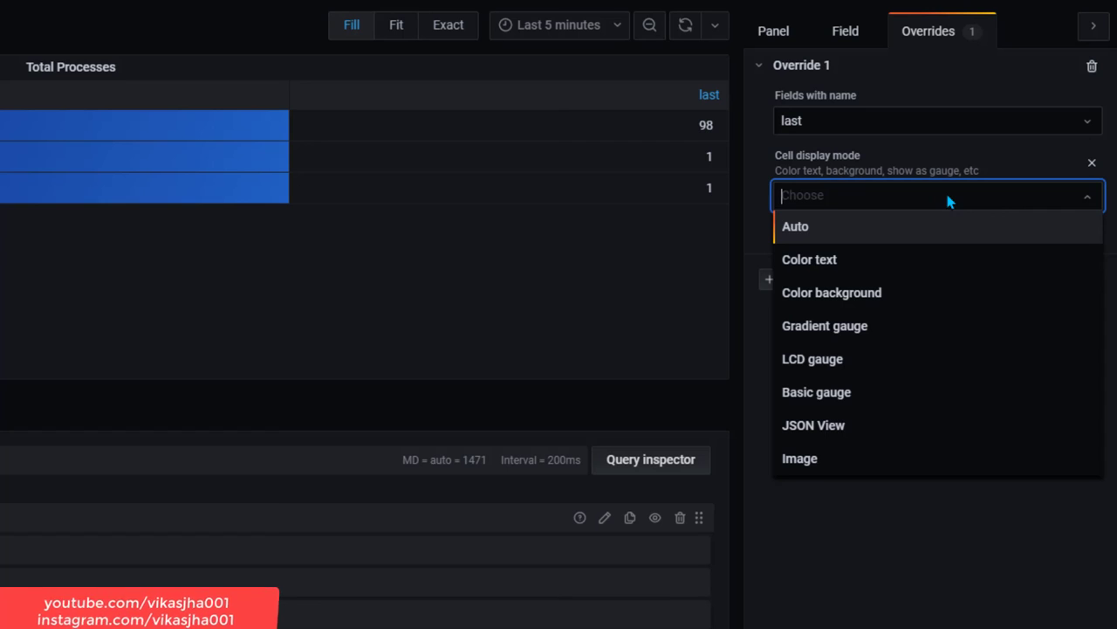
pyautogui.click(941, 329)
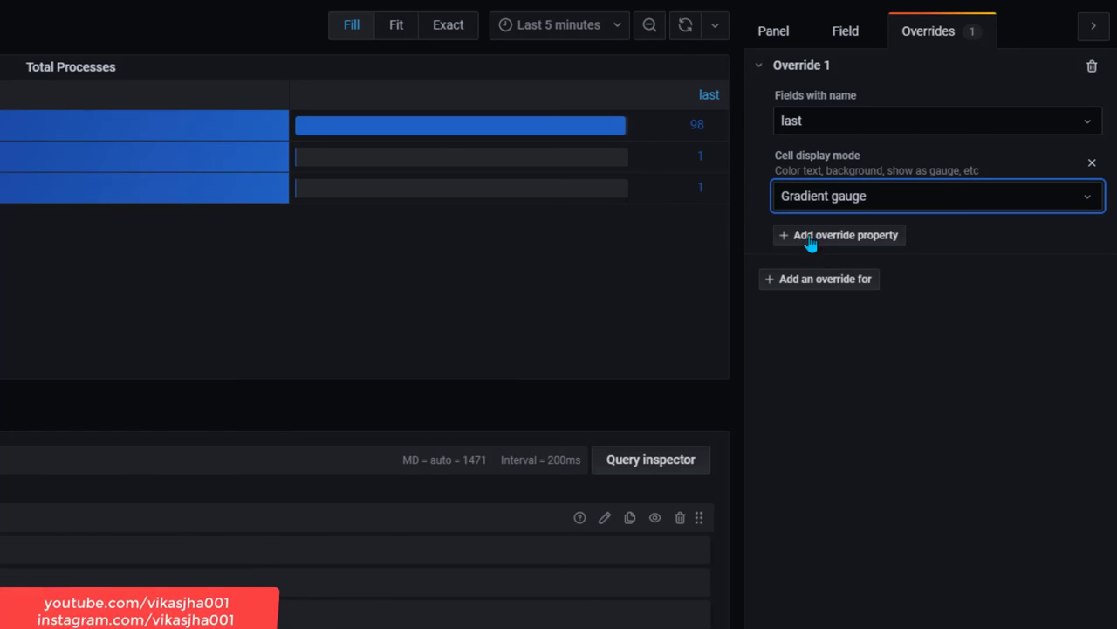
pyautogui.click(981, 201)
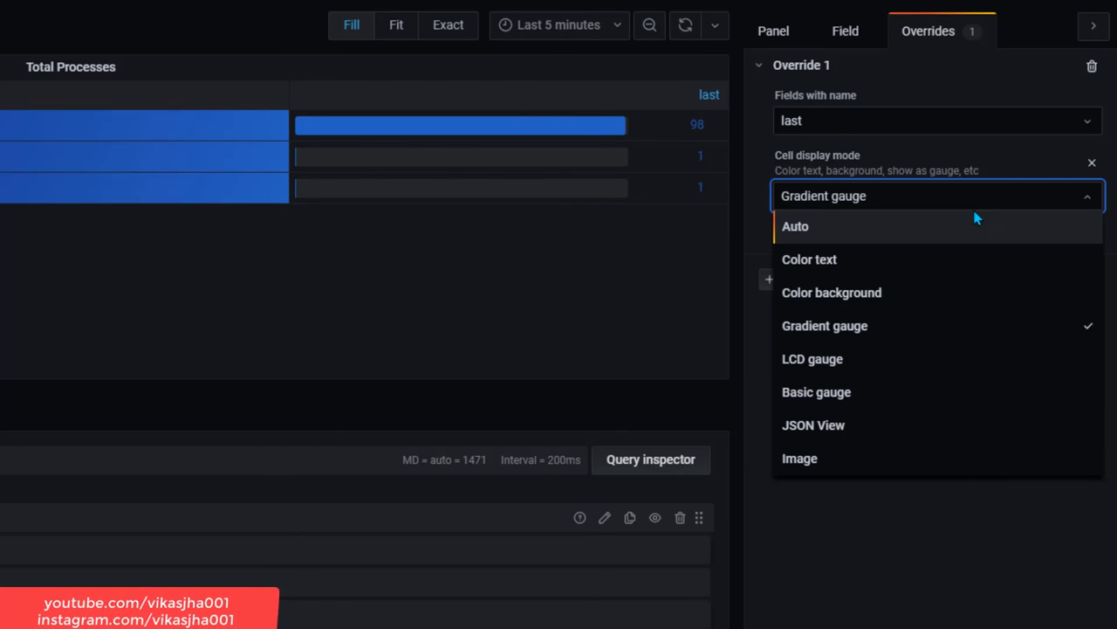
pyautogui.click(929, 359)
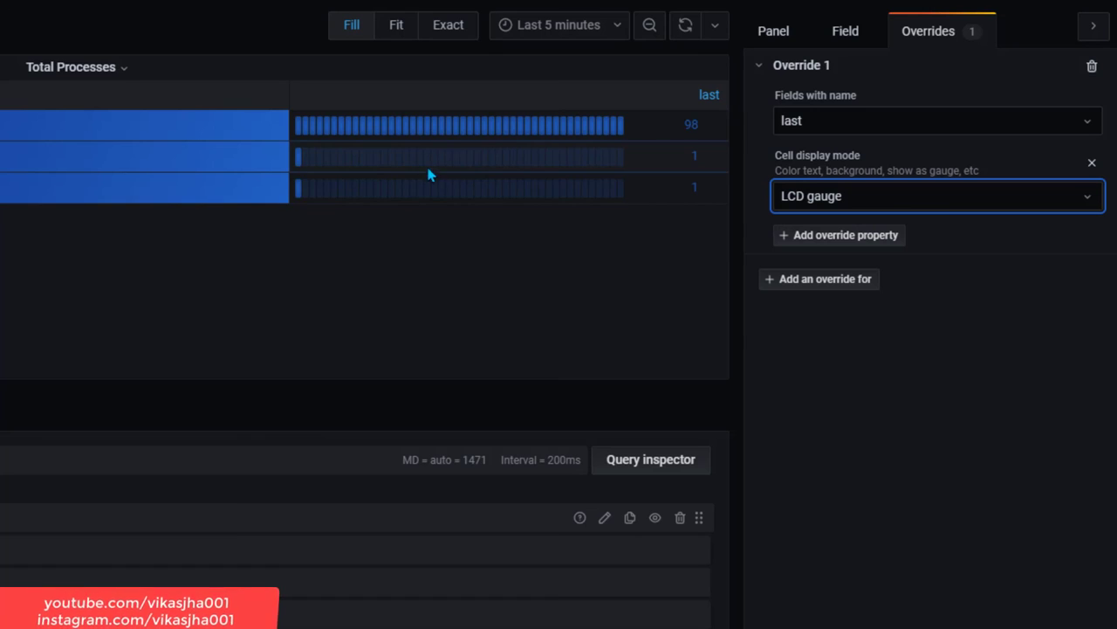
pyautogui.click(1009, 202)
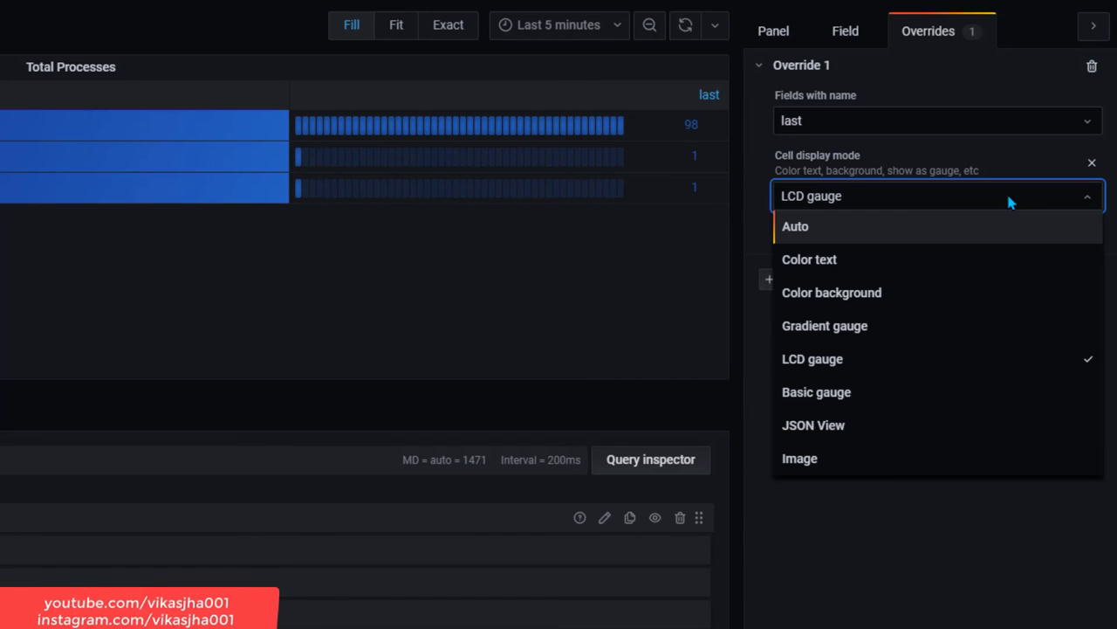
pyautogui.click(1004, 200)
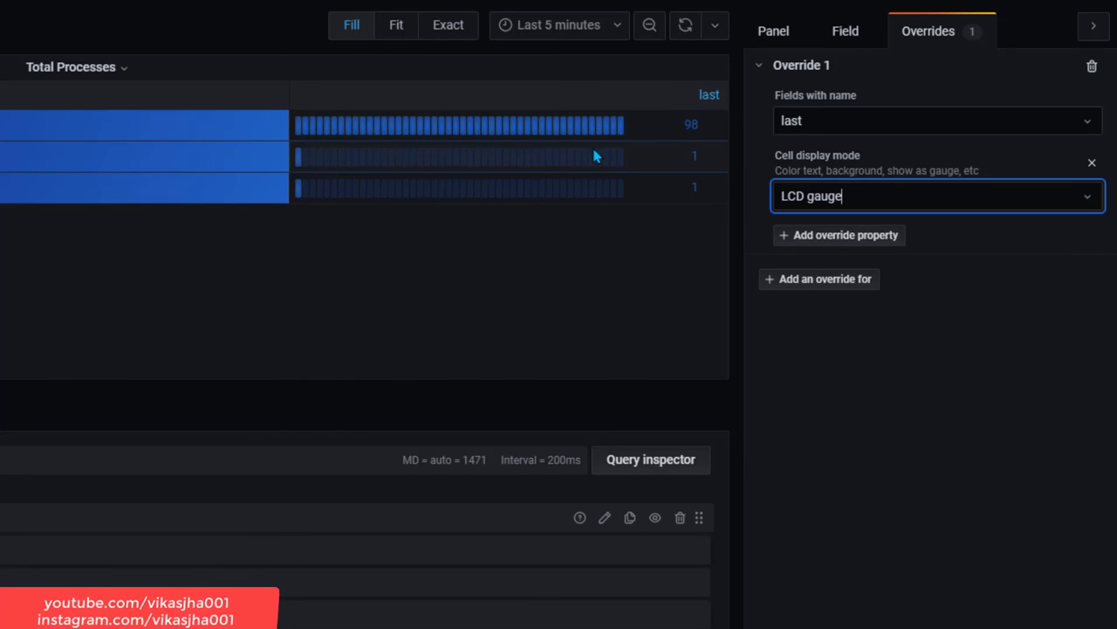
# - Try the Color text cell display mode for the general field settings and switch back to Color background
pyautogui.click(835, 34)
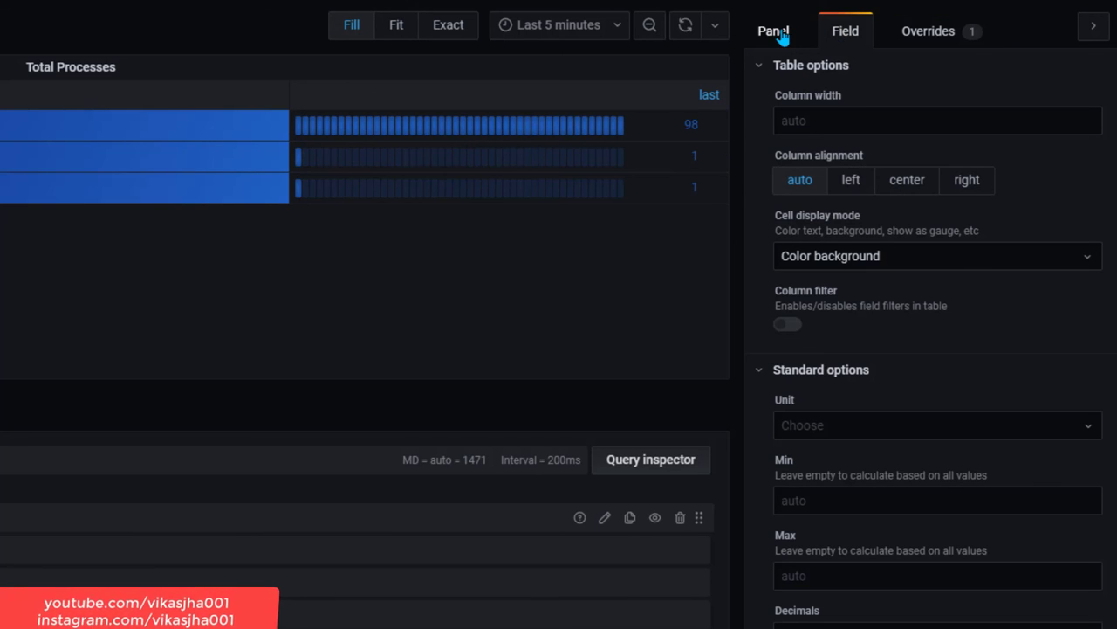
pyautogui.click(892, 255)
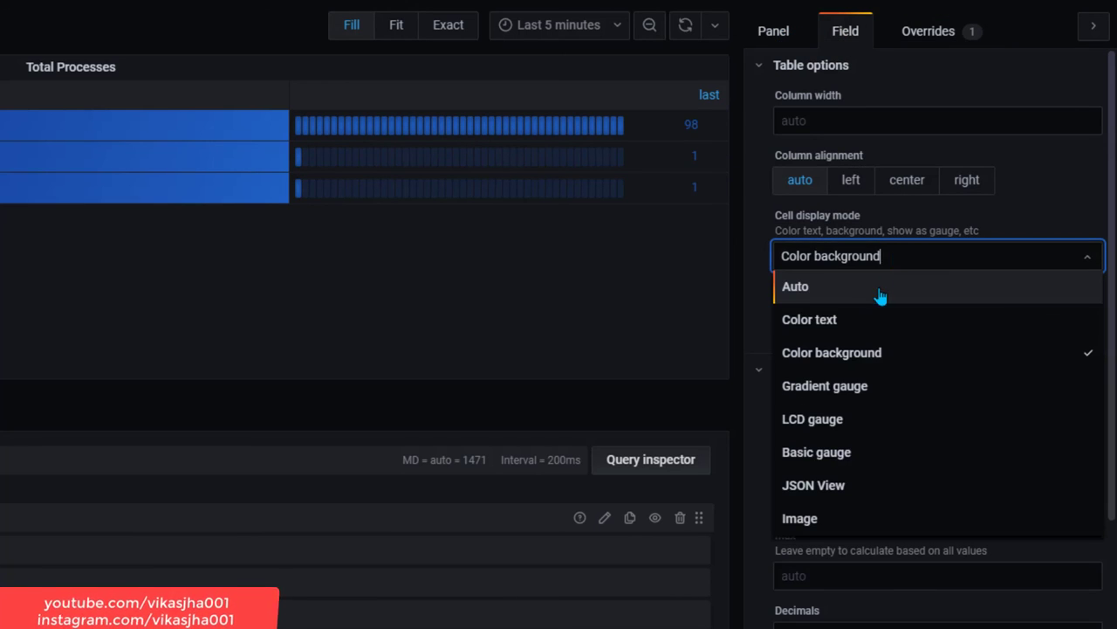
pyautogui.click(873, 323)
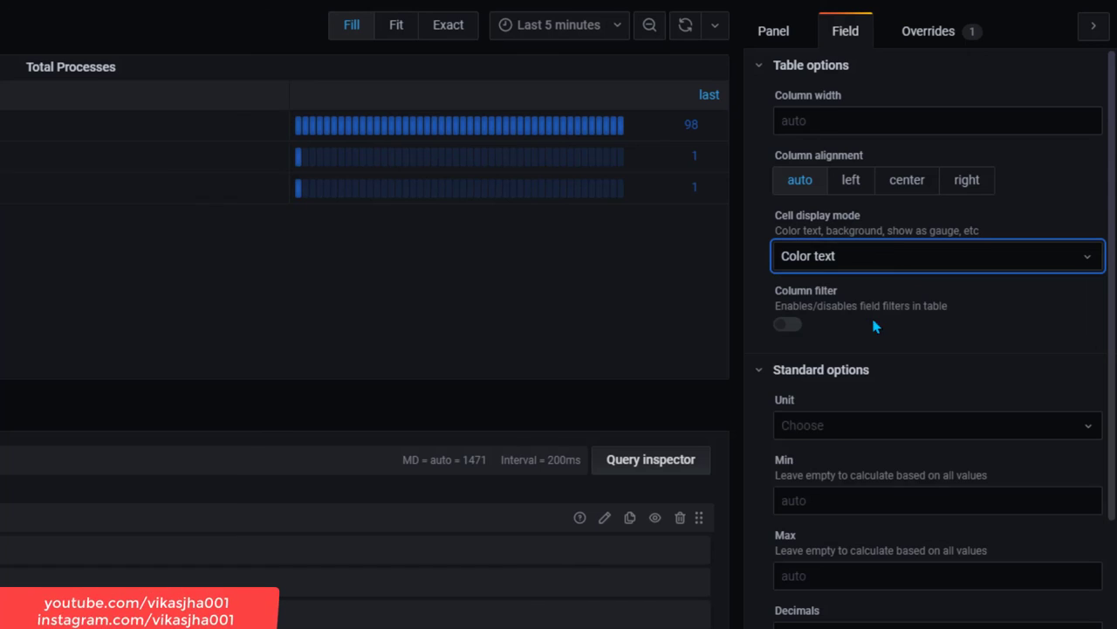
pyautogui.click(876, 262)
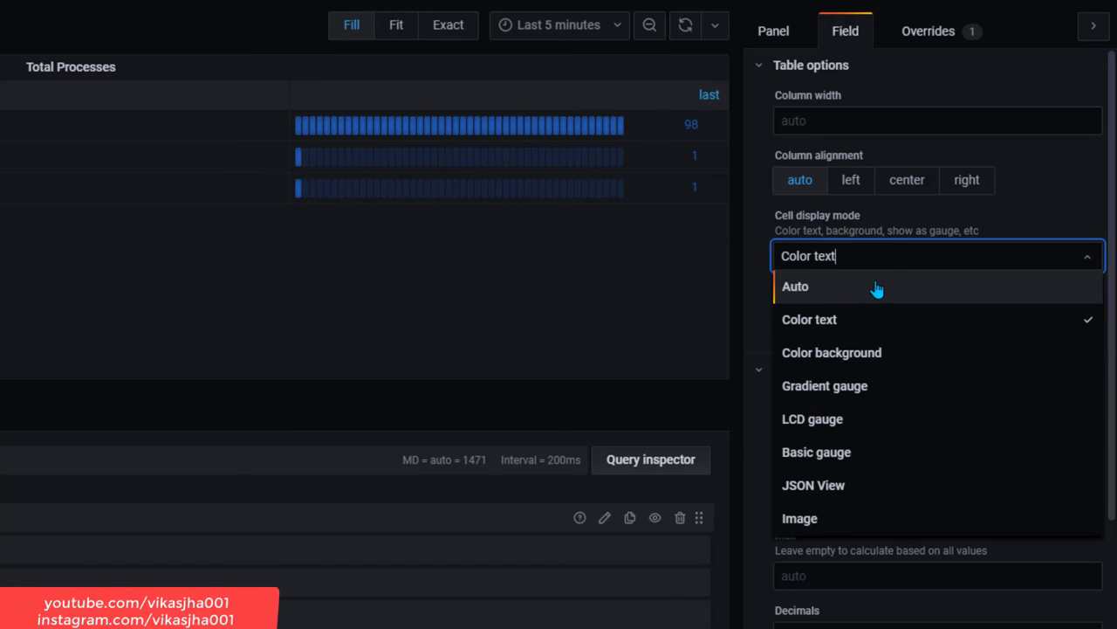
pyautogui.click(1090, 207)
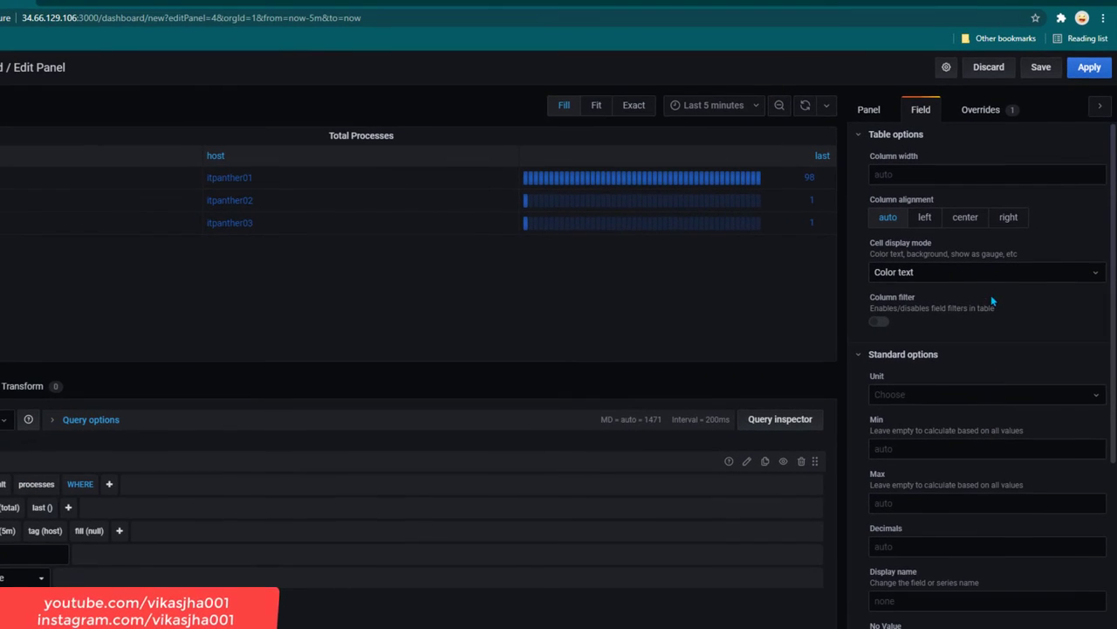
pyautogui.click(967, 273)
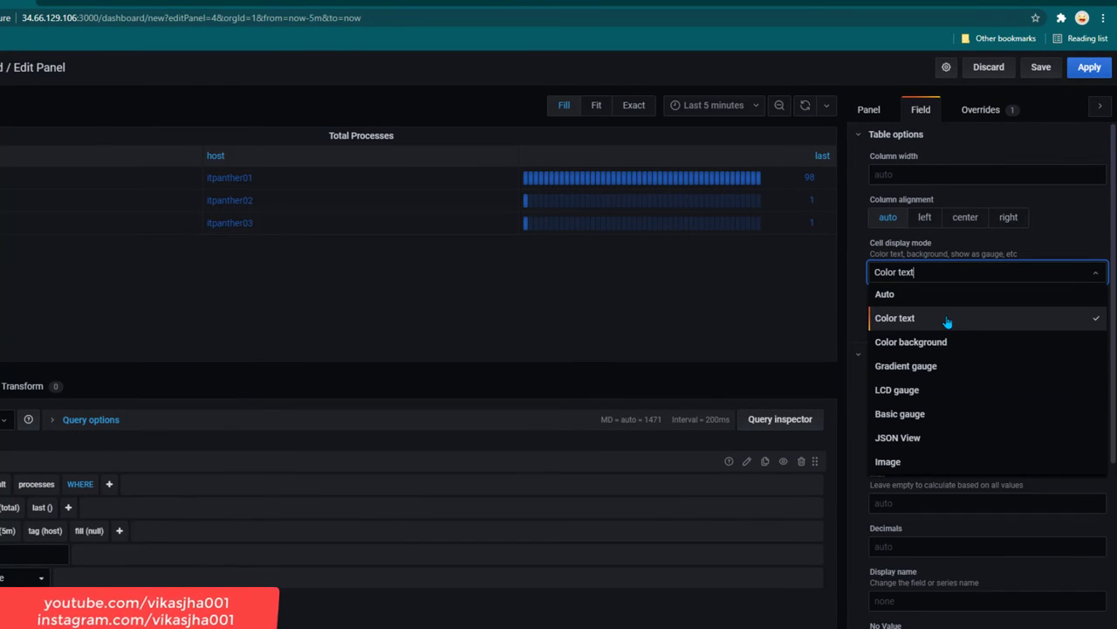
pyautogui.click(967, 342)
# - Set the Base threshold colour to dark orange and apply the panel changes to the dashboard
pyautogui.scroll(-4, 943, 436)
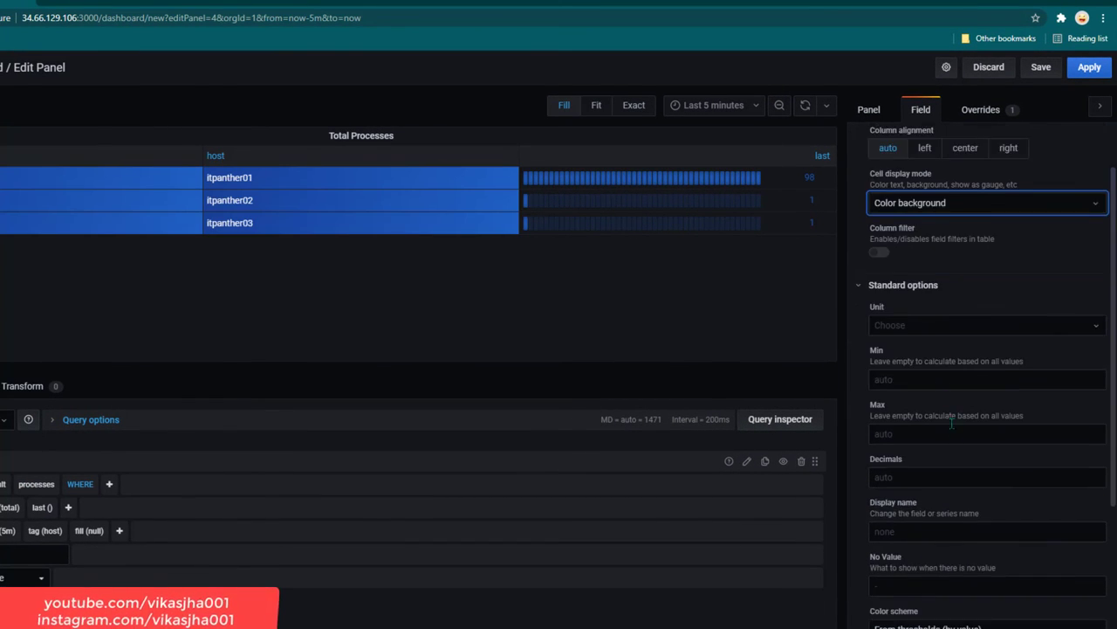
pyautogui.click(884, 467)
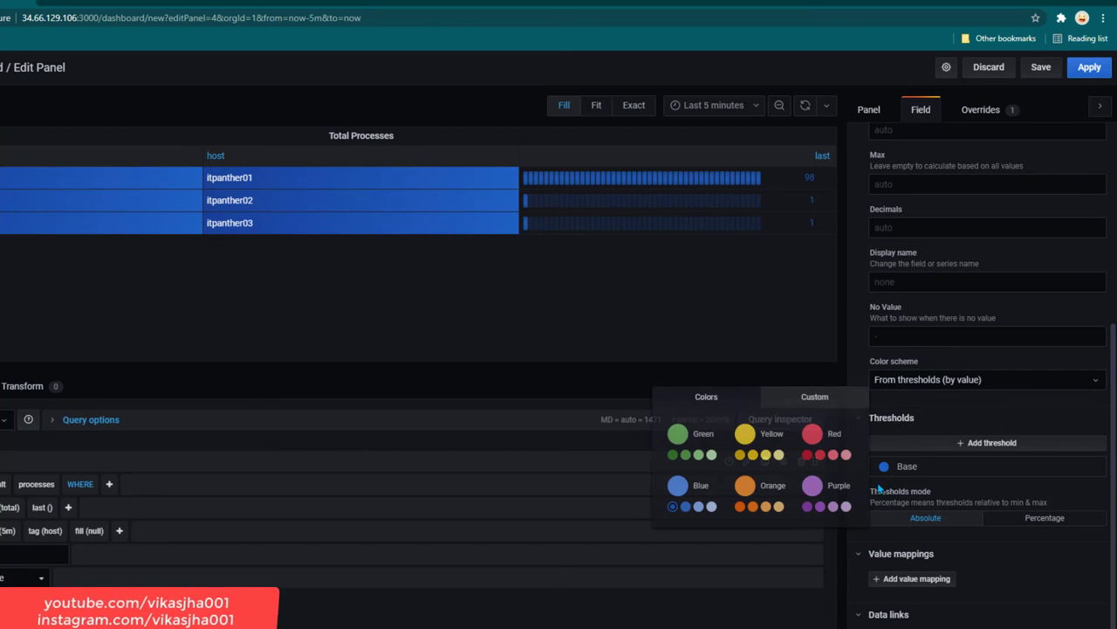
pyautogui.click(739, 506)
pyautogui.click(795, 332)
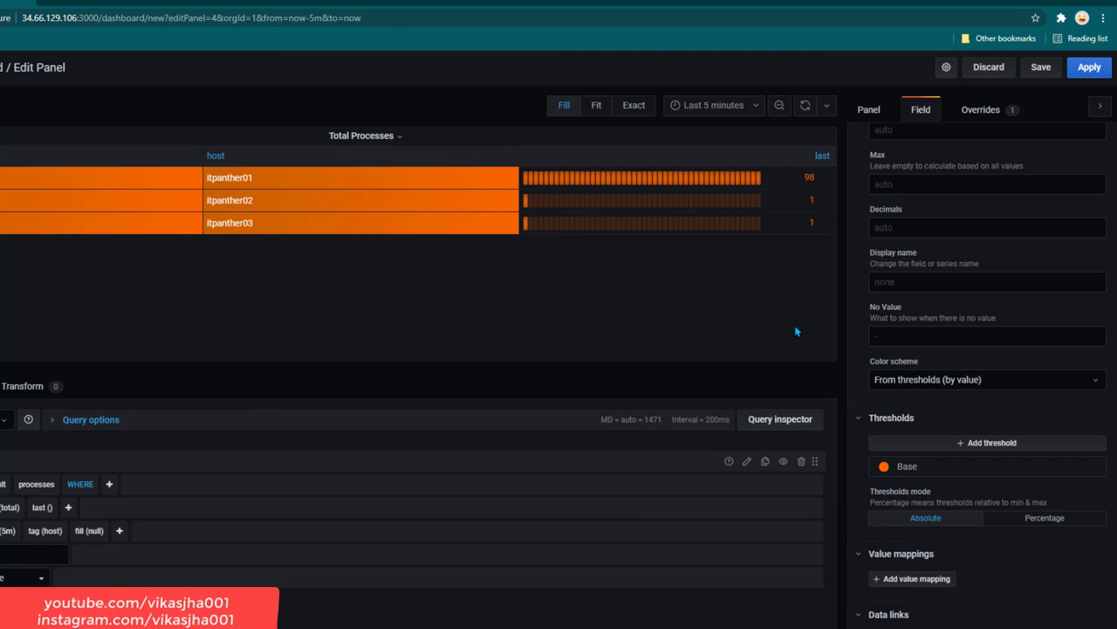
pyautogui.click(1087, 68)
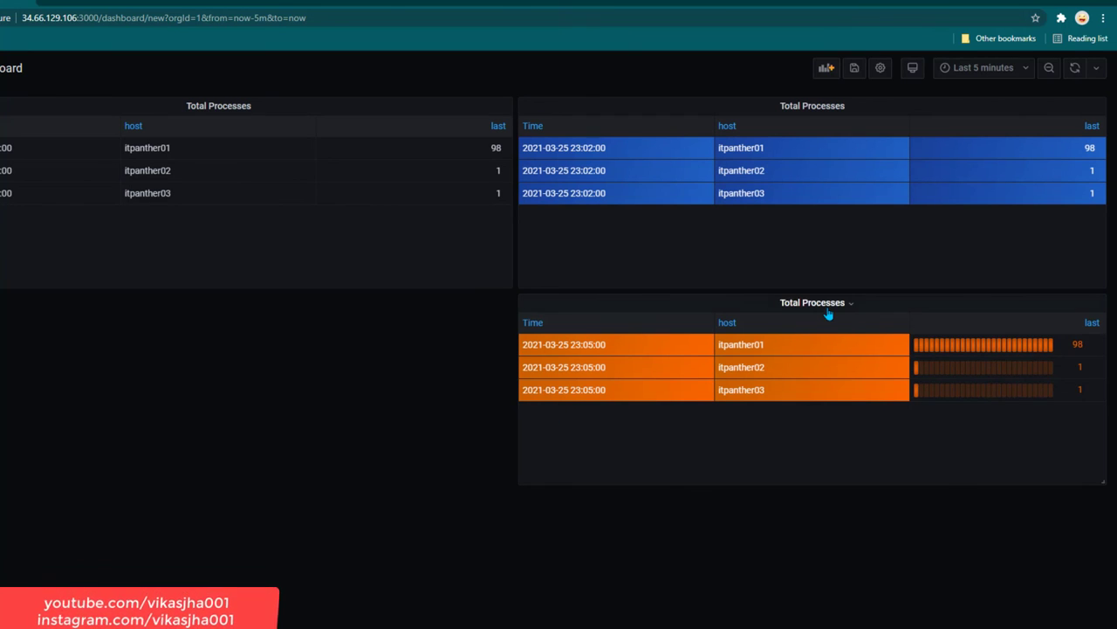
# - Move the orange Total Processes panel below the uncoloured table and duplicate it
pyautogui.moveTo(829, 308); pyautogui.dragTo(210, 344)
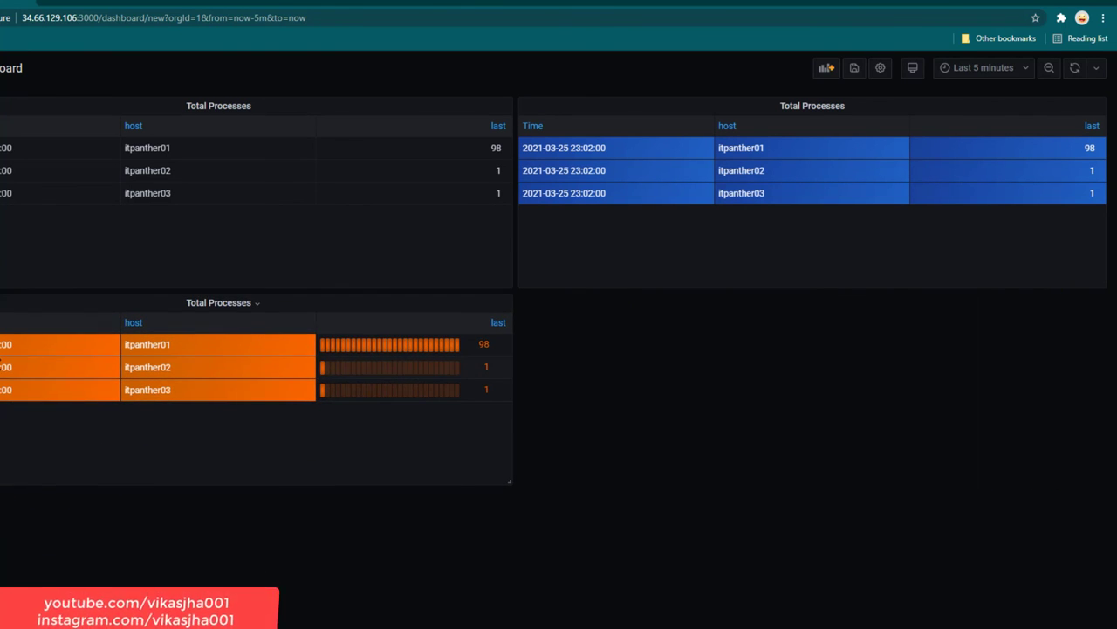
pyautogui.click(257, 303)
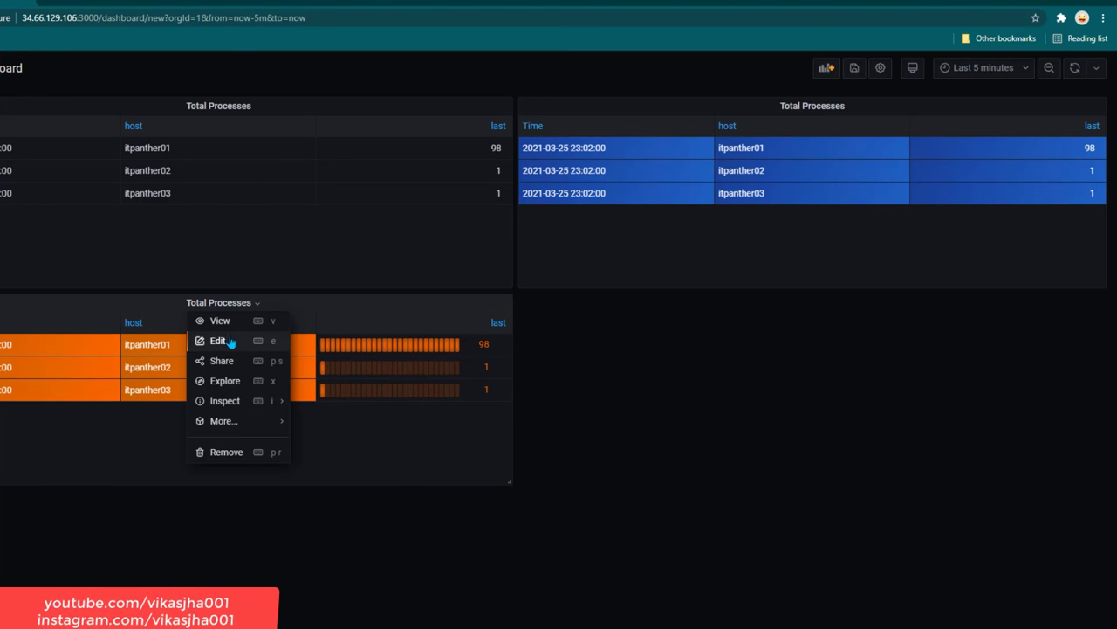
pyautogui.moveTo(262, 423)
pyautogui.click(319, 423)
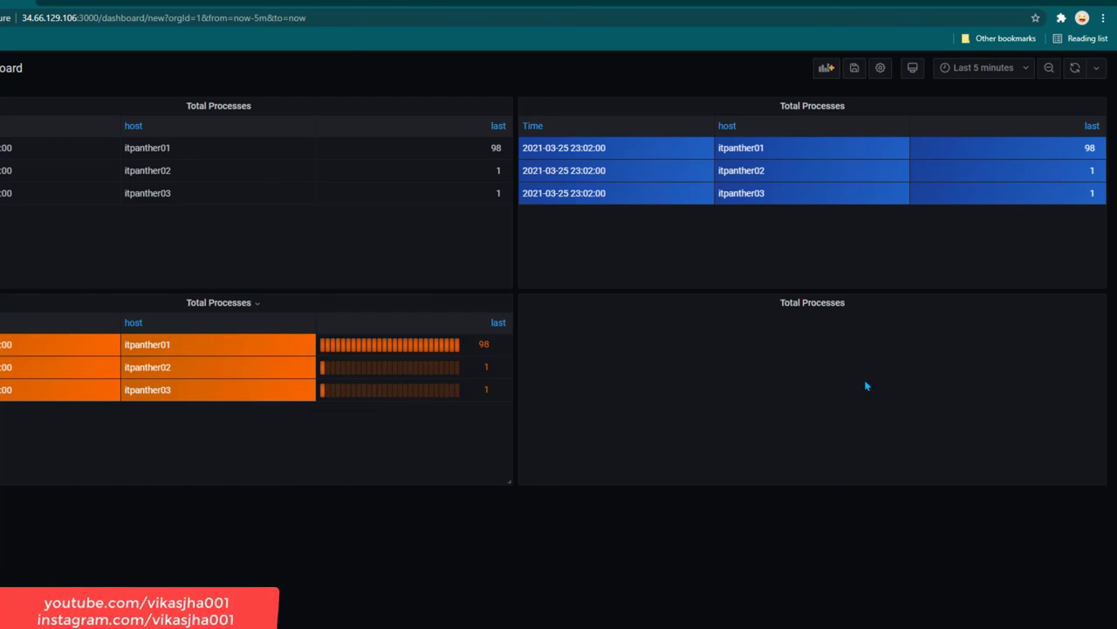
# - Open the duplicated orange Total Processes panel for editing and add a second override for the field named host
pyautogui.click(851, 306)
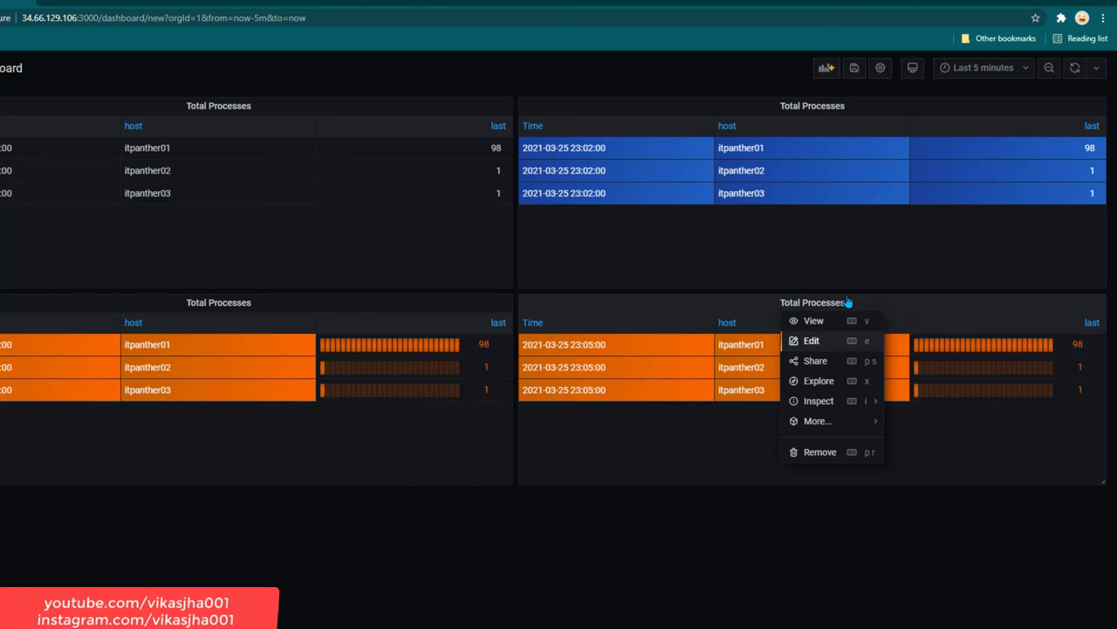
pyautogui.press('e')
pyautogui.click(993, 111)
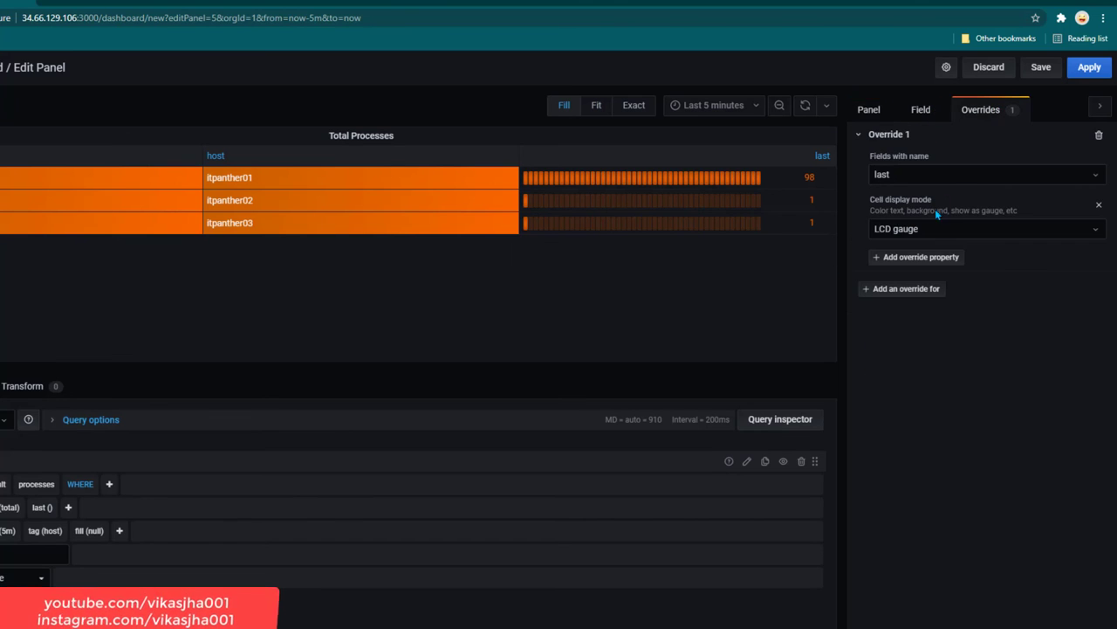
pyautogui.click(924, 260)
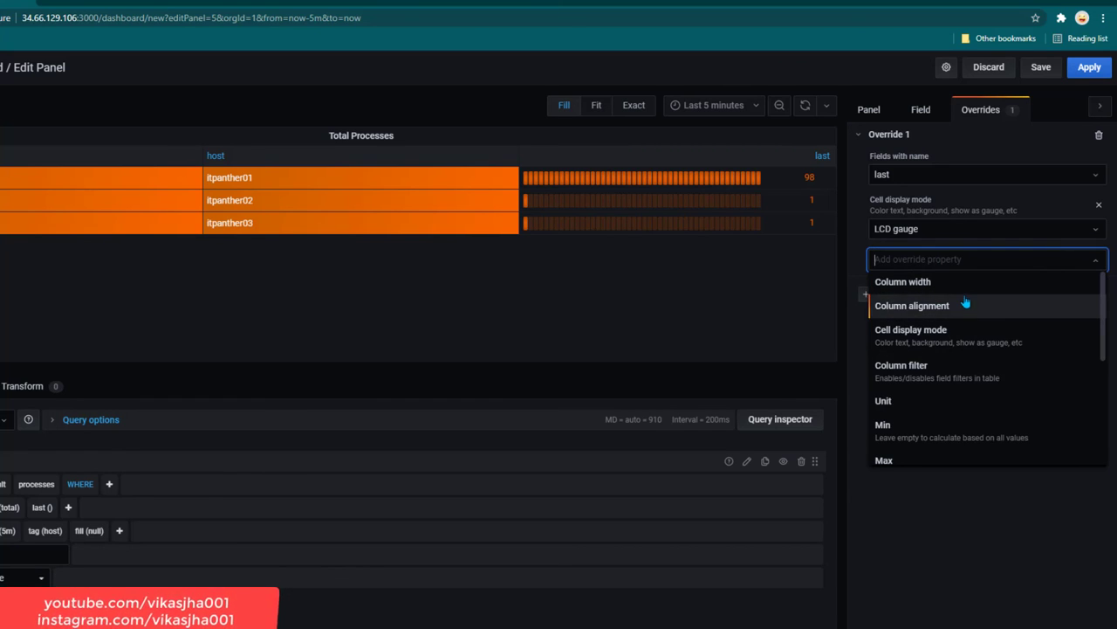
pyautogui.click(853, 246)
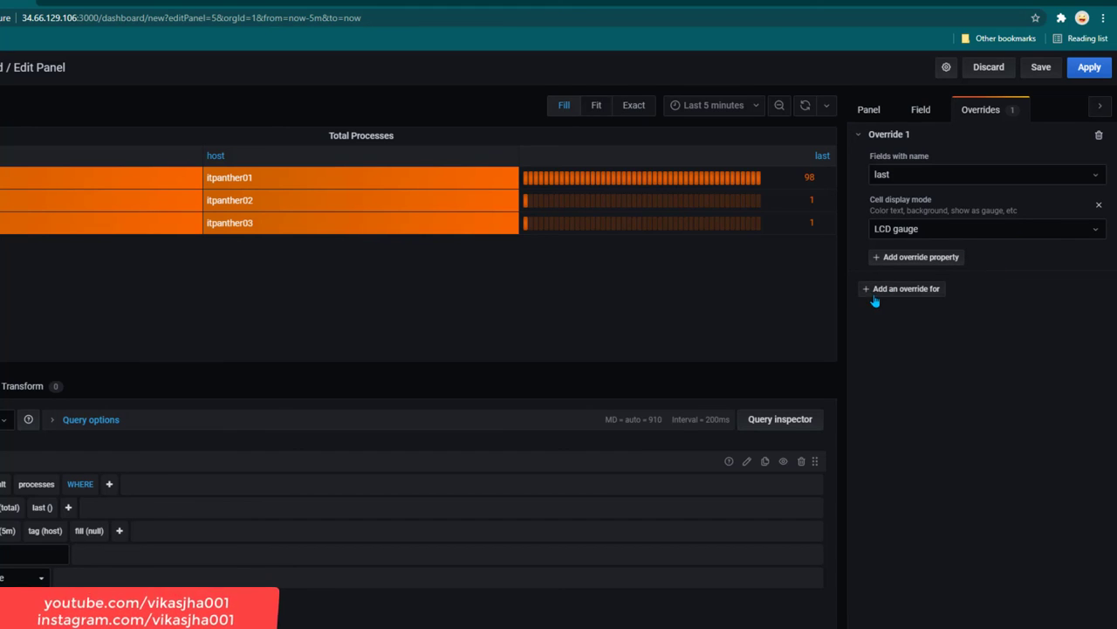
pyautogui.click(932, 299)
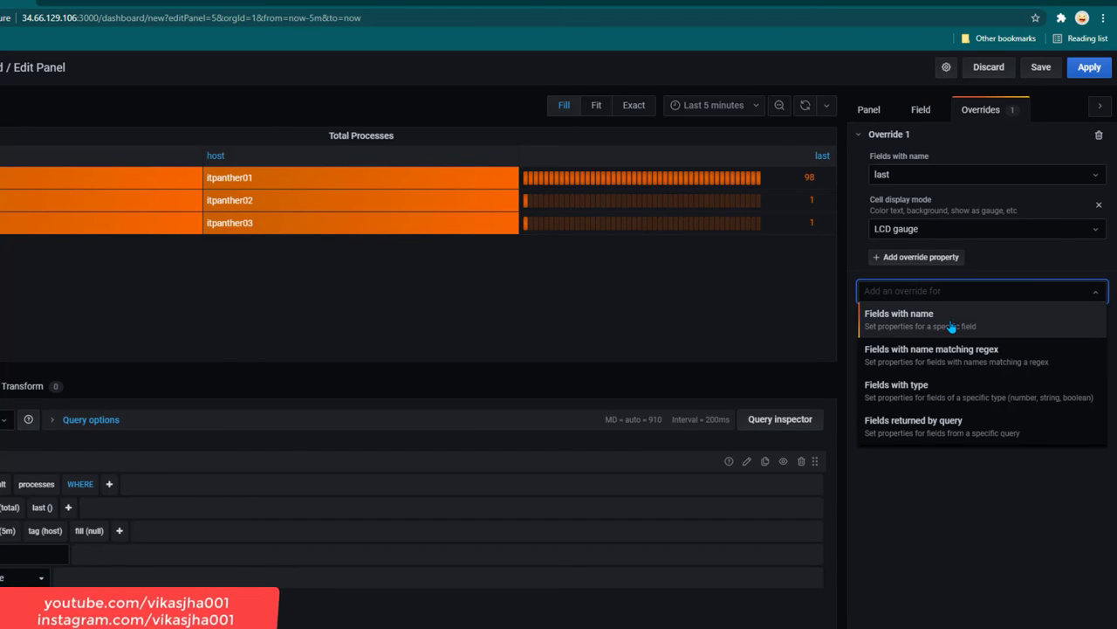
pyautogui.click(951, 327)
pyautogui.click(962, 323)
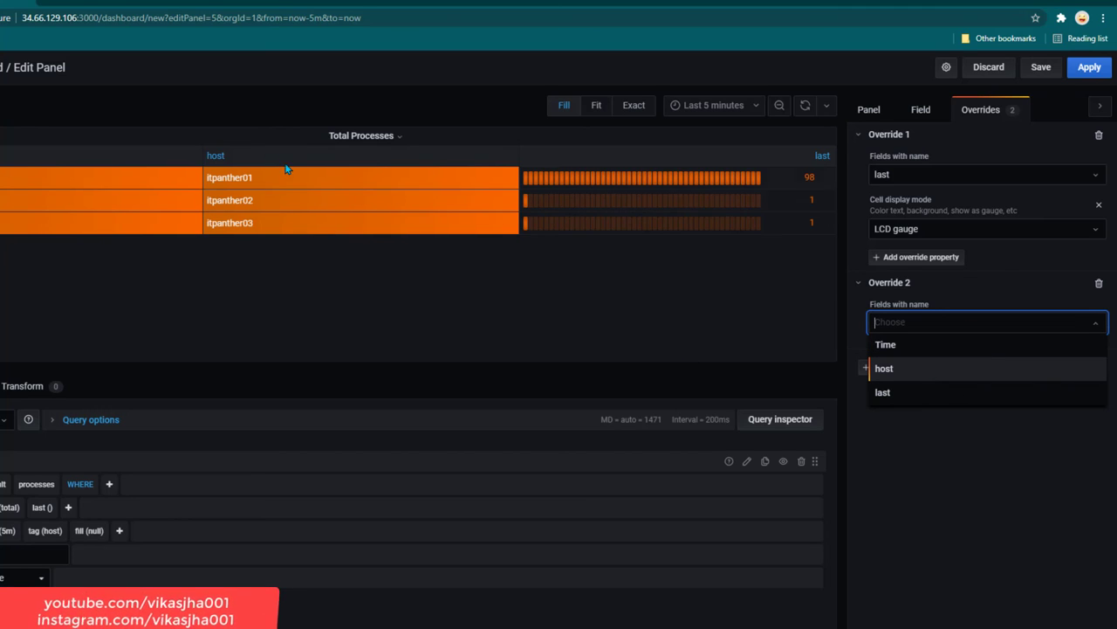
pyautogui.click(923, 374)
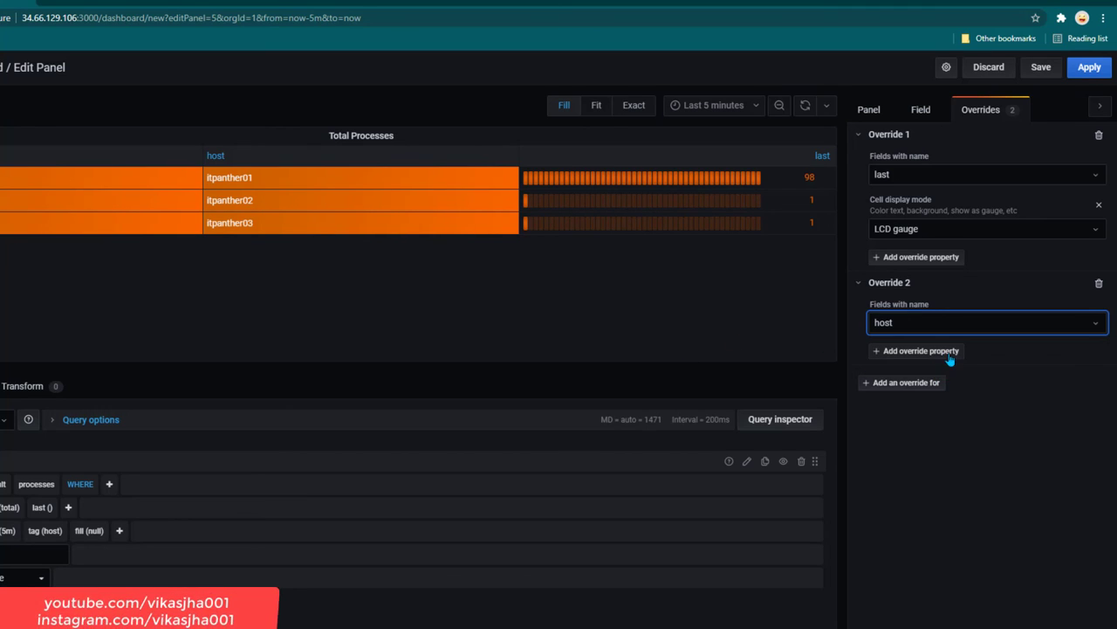
# - Add a cell display mode property to the host override and set it to Color background
pyautogui.click(954, 353)
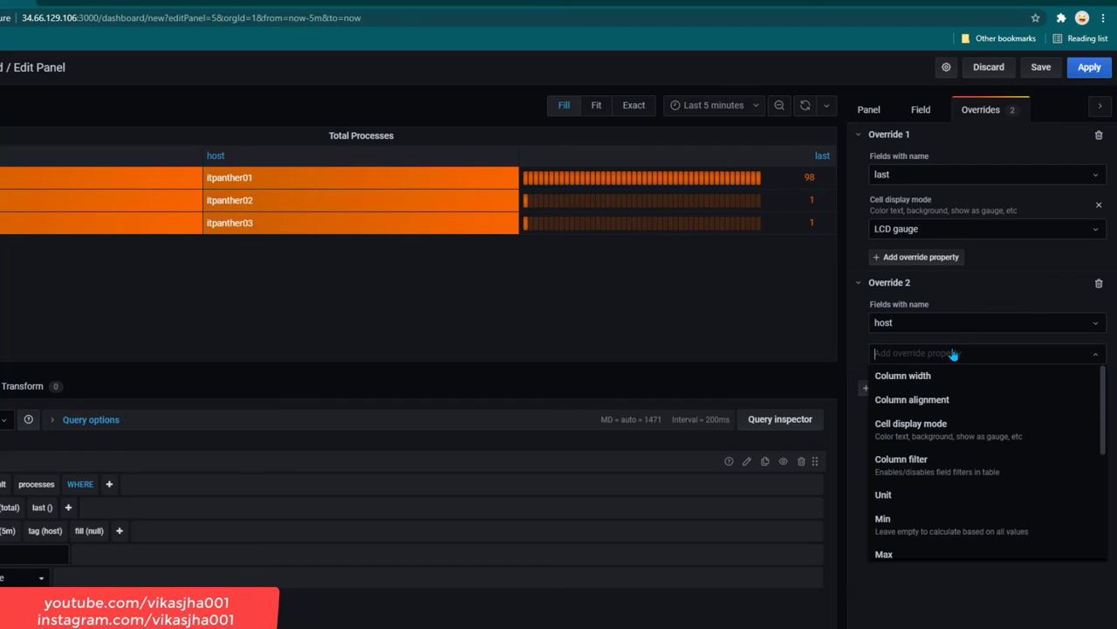
pyautogui.click(979, 434)
pyautogui.click(1004, 383)
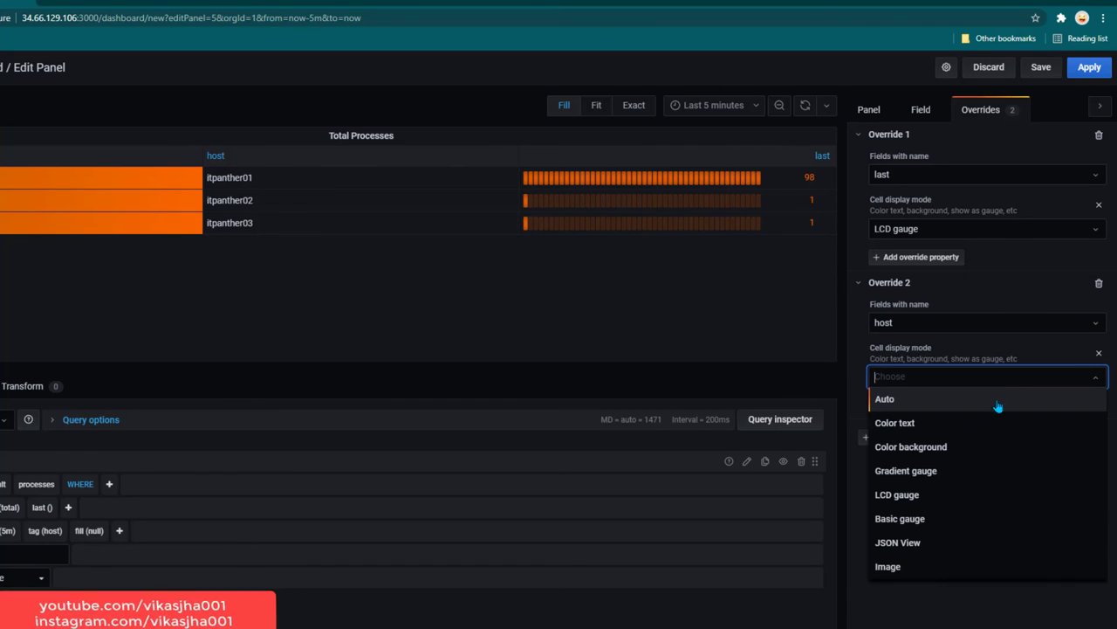
pyautogui.click(980, 451)
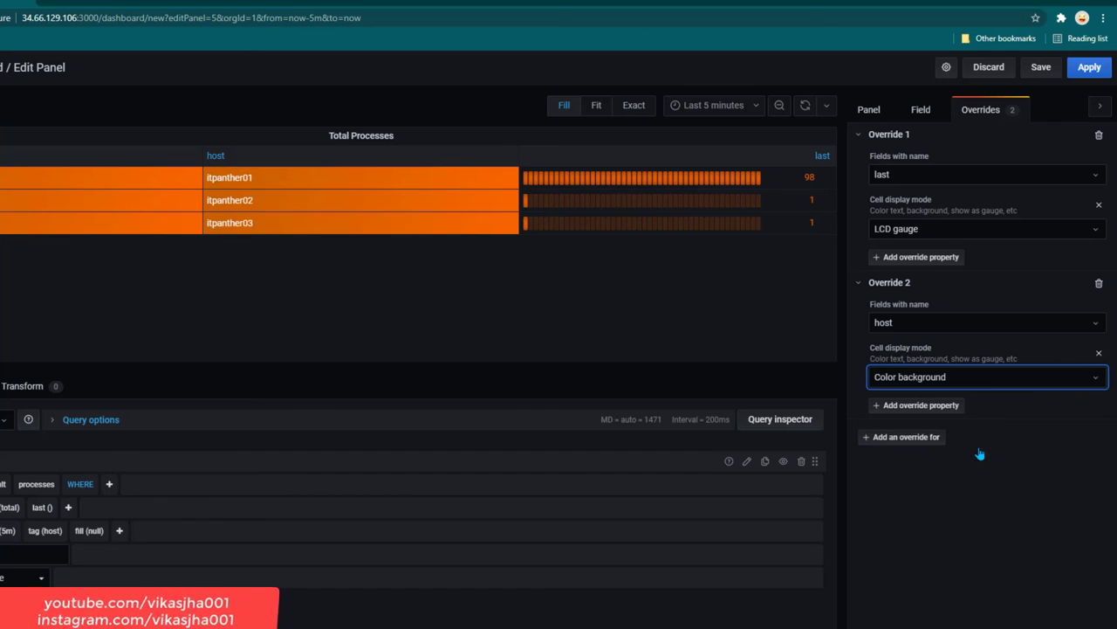
pyautogui.click(986, 379)
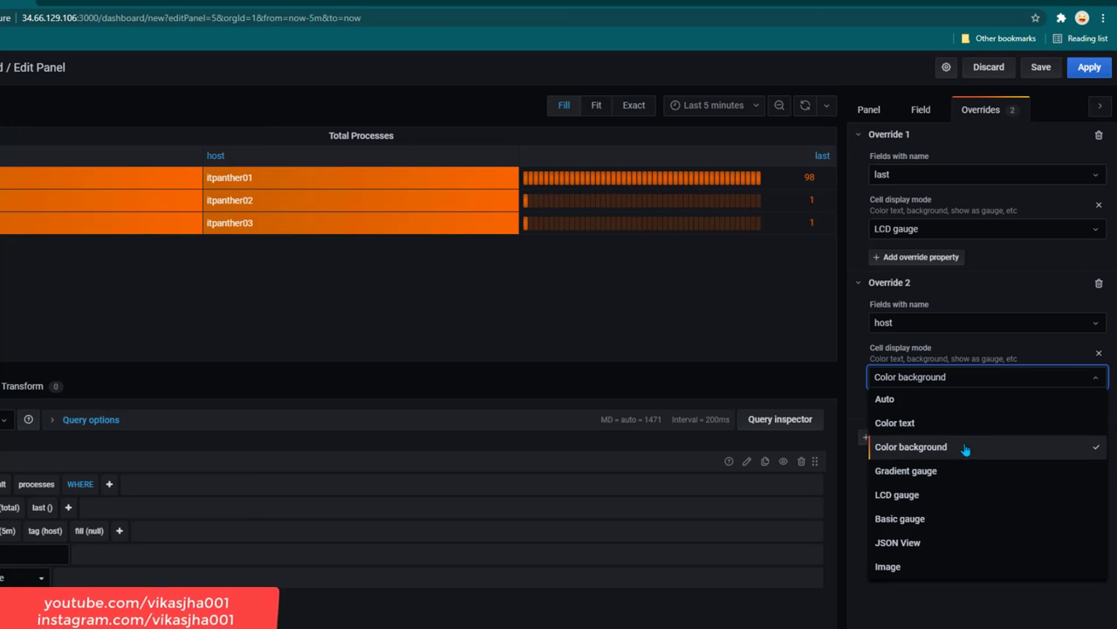
pyautogui.click(1018, 452)
# - Add a Color scheme property to the host override and set it to Single color
pyautogui.click(933, 405)
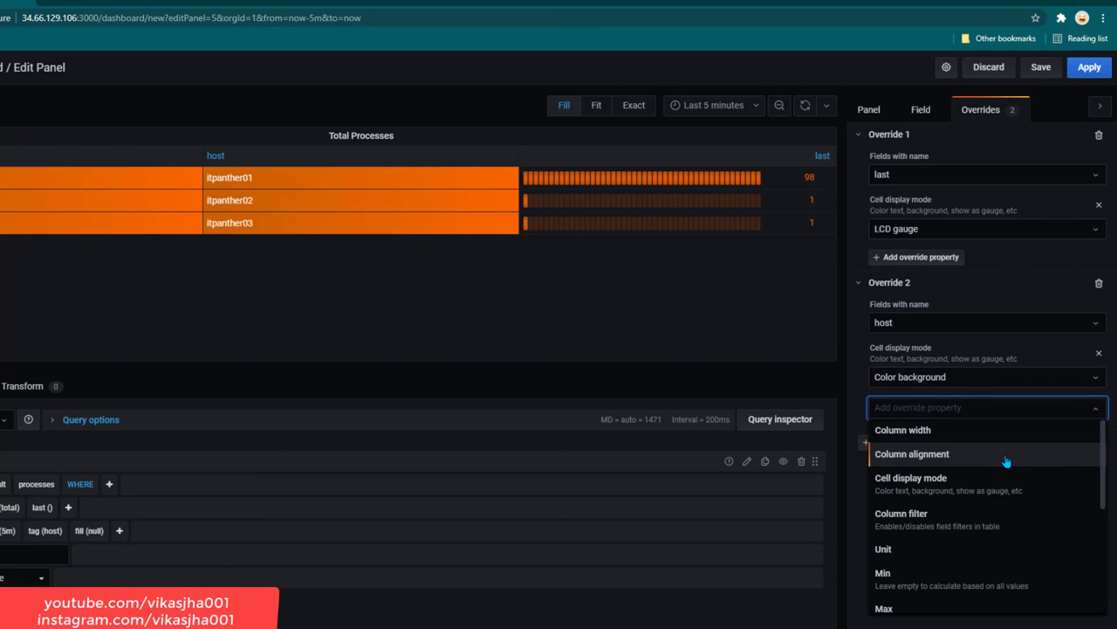
pyautogui.scroll(-3, 1013, 467)
pyautogui.scroll(-2, 1012, 484)
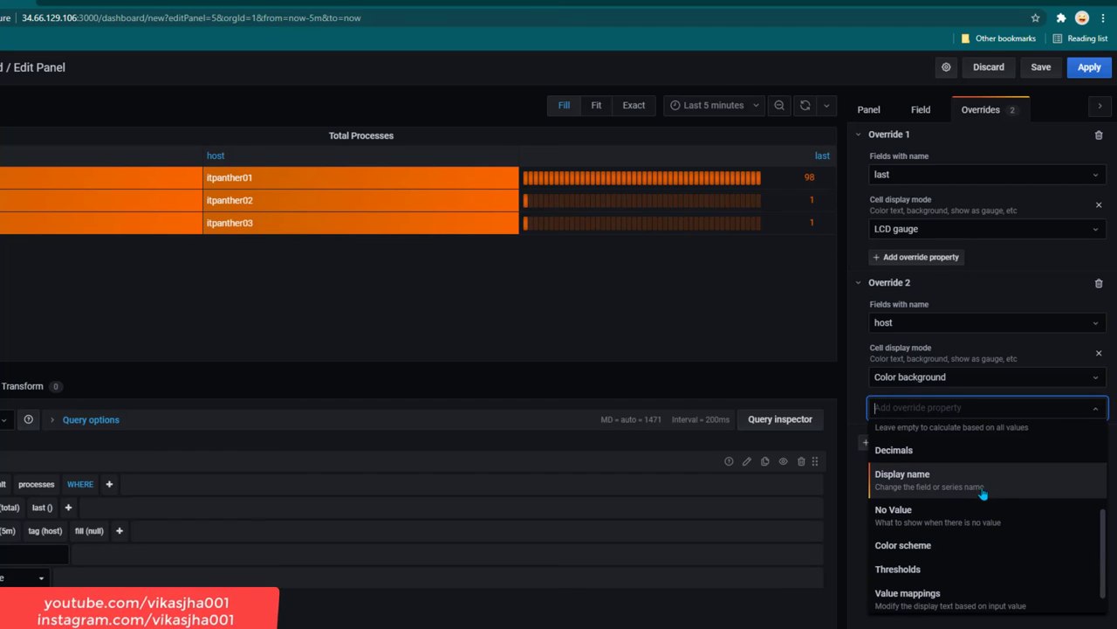
pyautogui.scroll(-1, 989, 497)
pyautogui.click(972, 519)
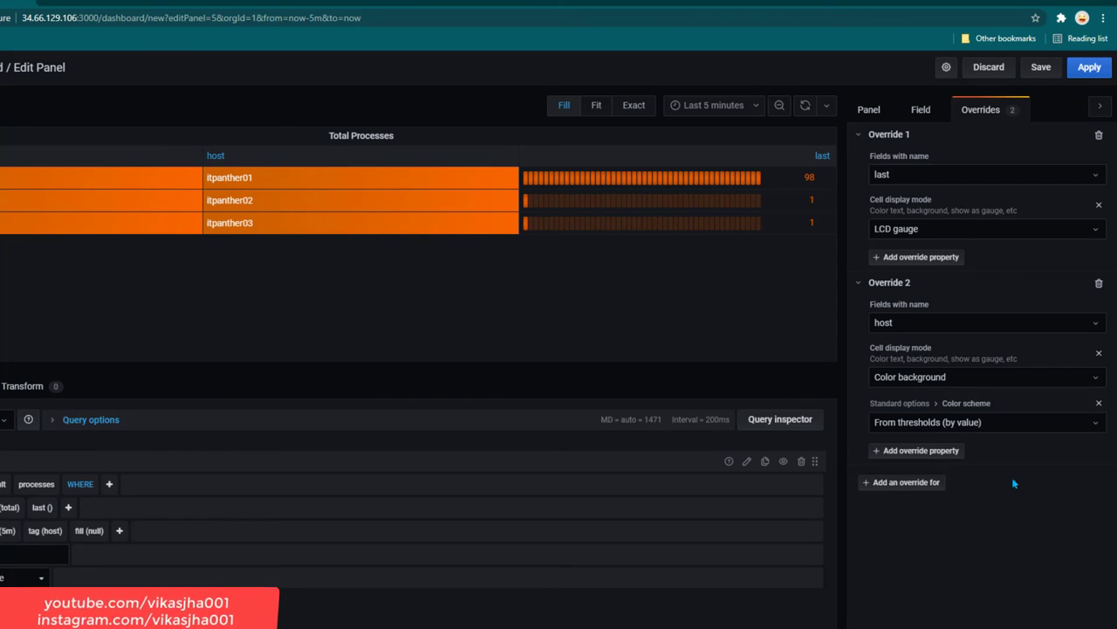
pyautogui.click(950, 450)
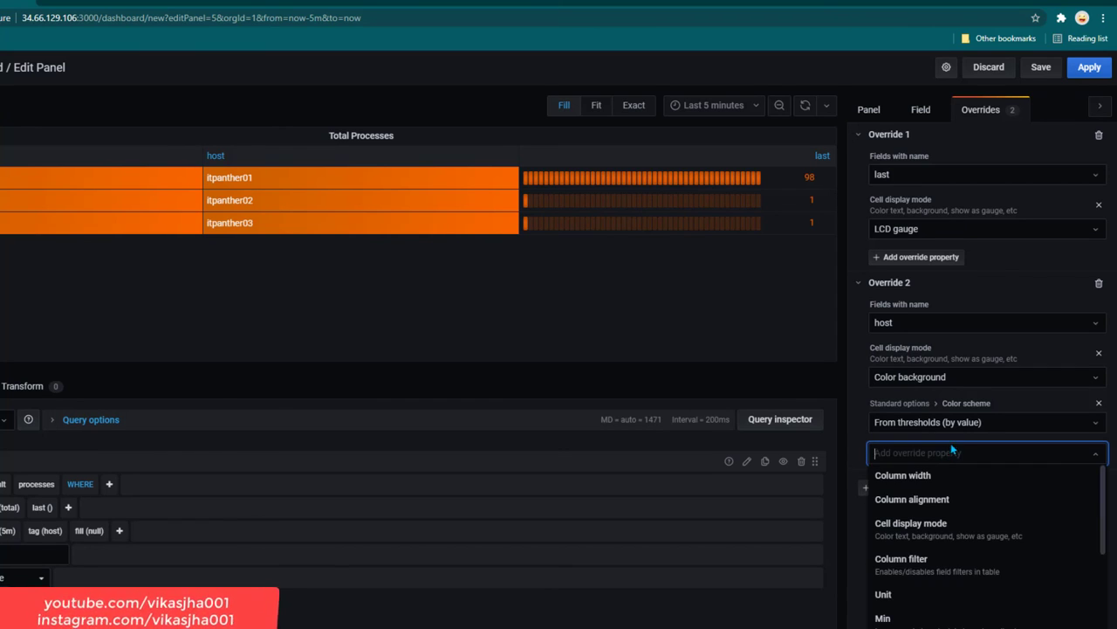
pyautogui.click(985, 425)
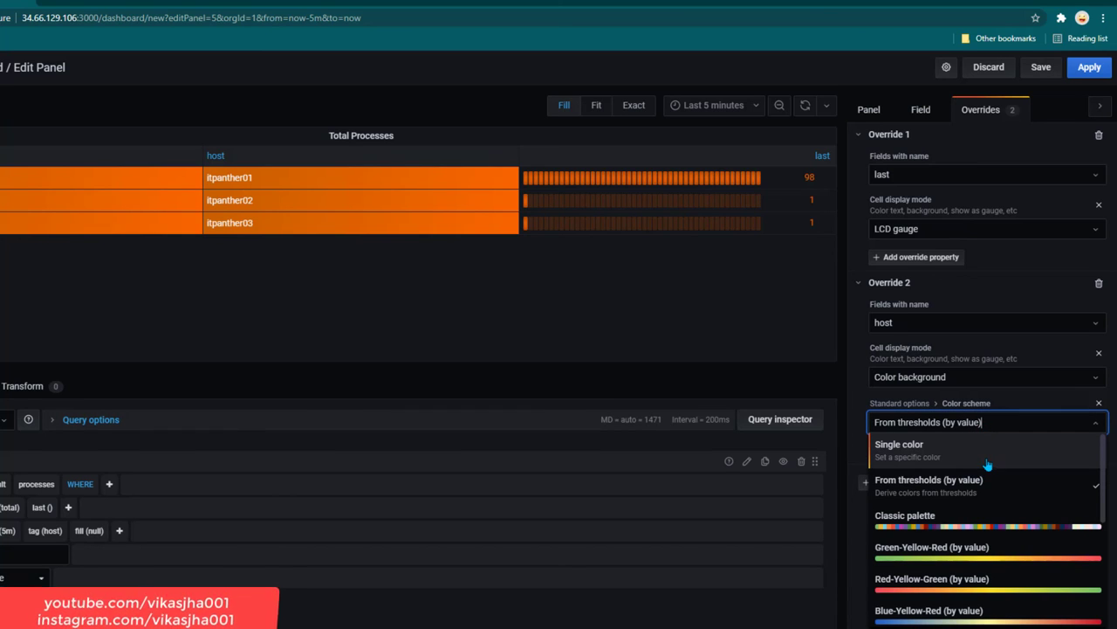
pyautogui.click(987, 454)
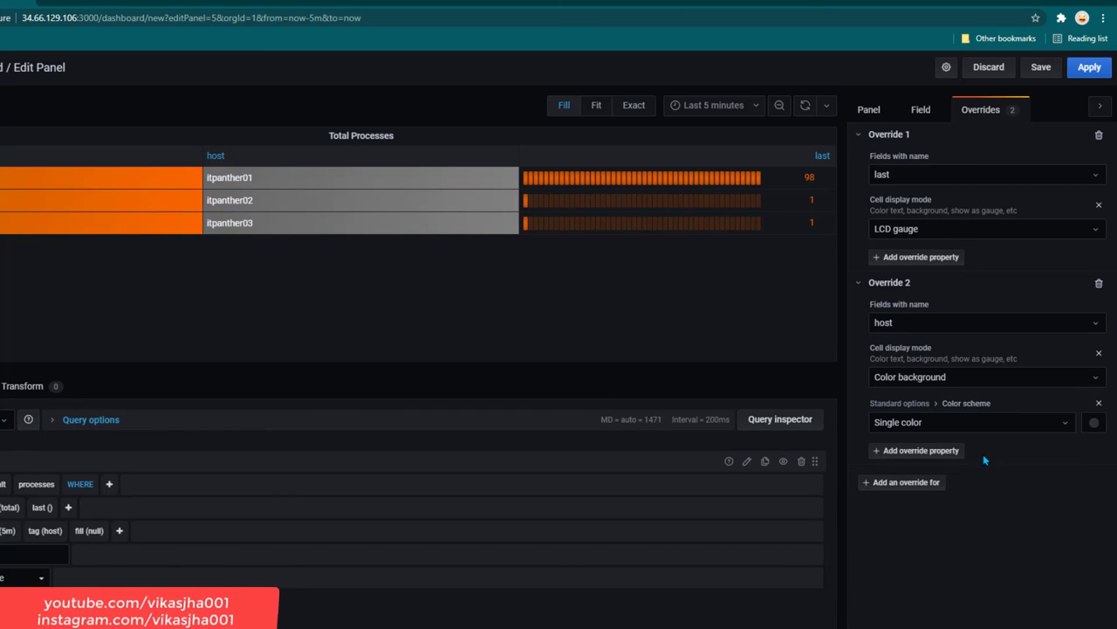
# - Try purple, blue and yellow for the host column, settle on dark green, and apply the panel changes to the dashboard
pyautogui.click(1093, 423)
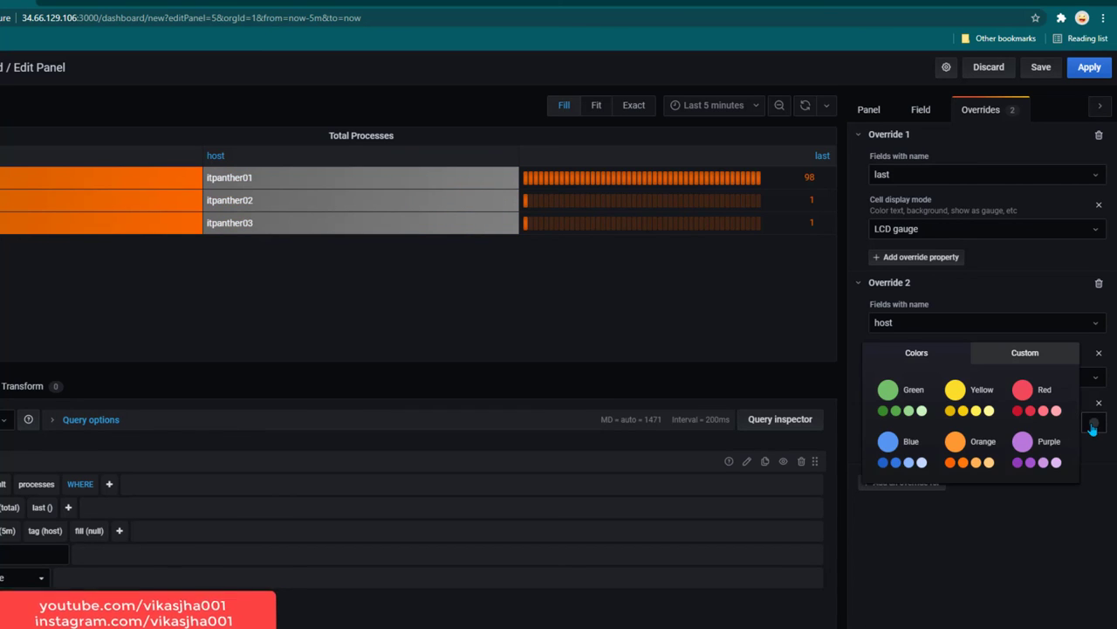
pyautogui.click(1018, 463)
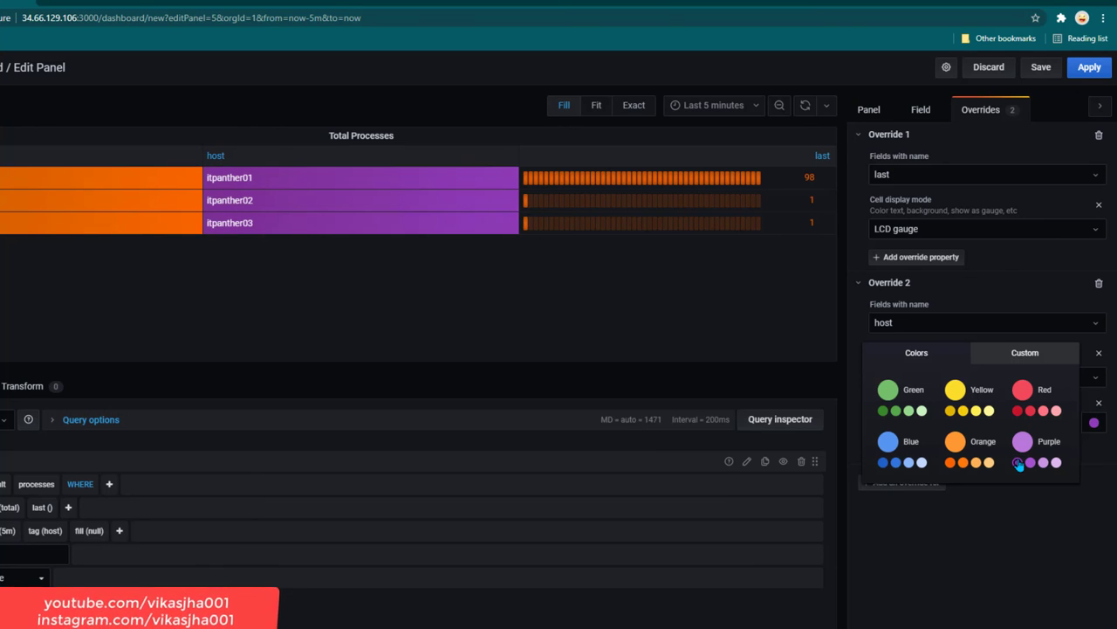
pyautogui.click(896, 463)
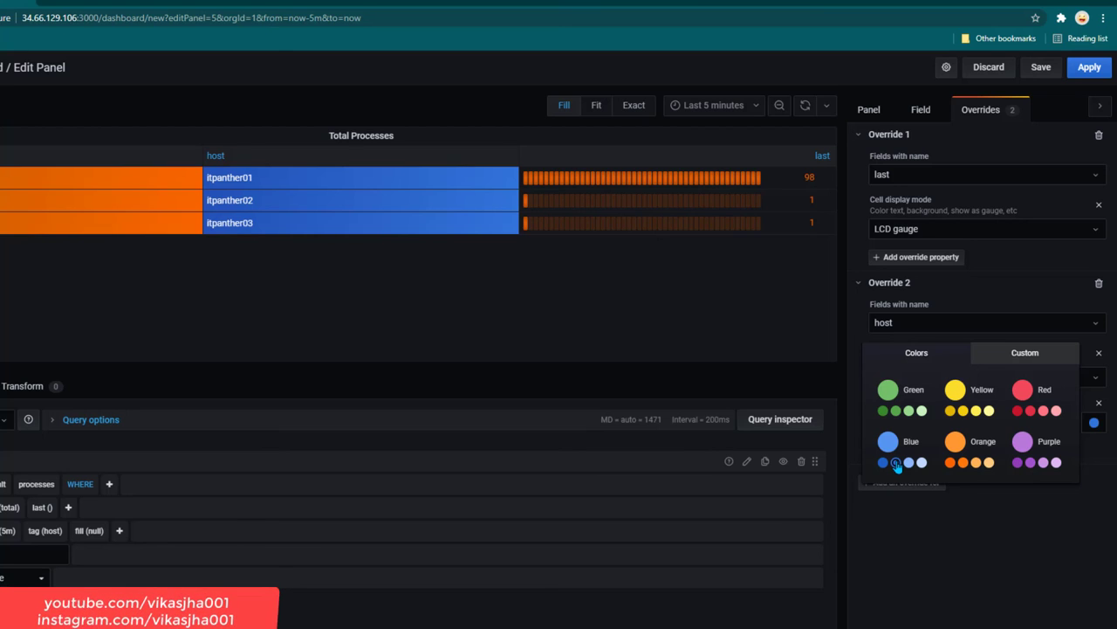
pyautogui.click(949, 410)
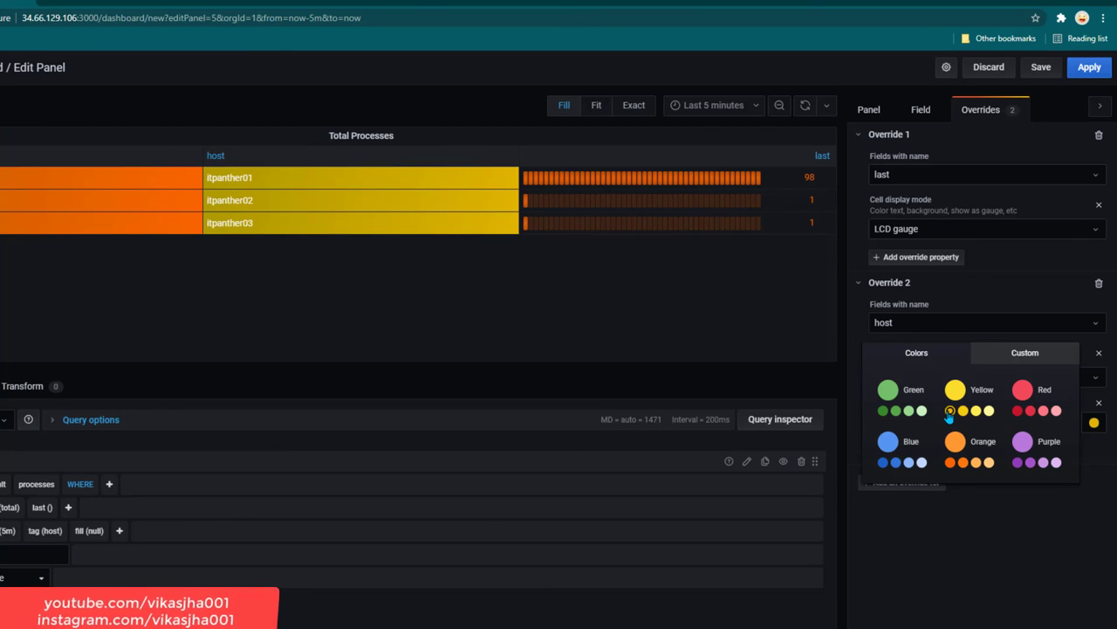
pyautogui.click(884, 411)
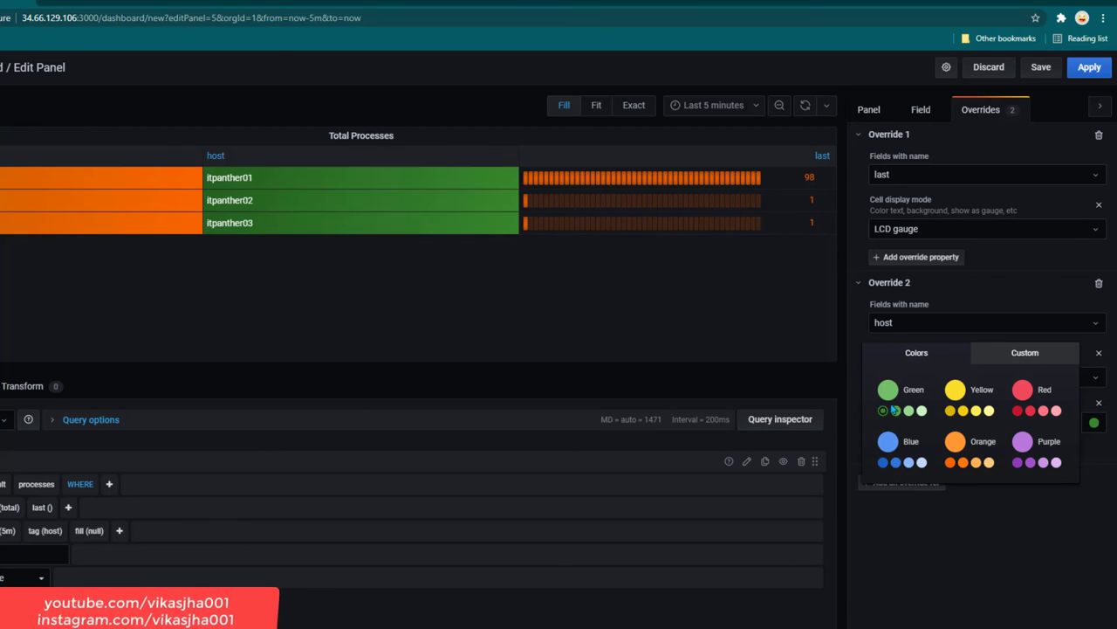
pyautogui.click(1090, 67)
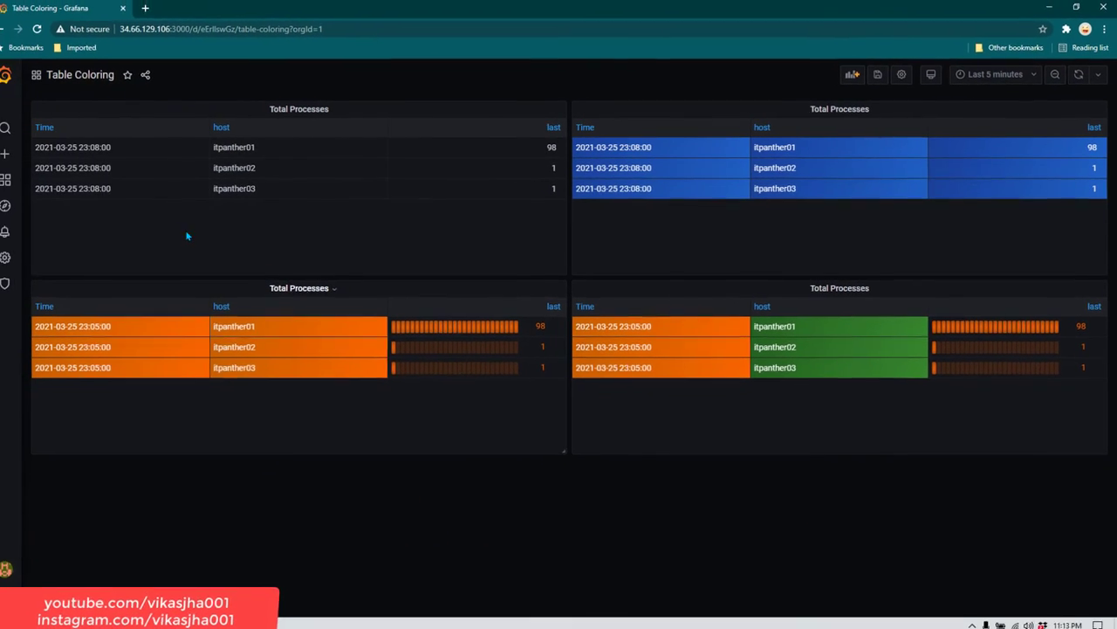
# - Create a new dashboard and add a new panel to it
pyautogui.moveTo(4, 154)
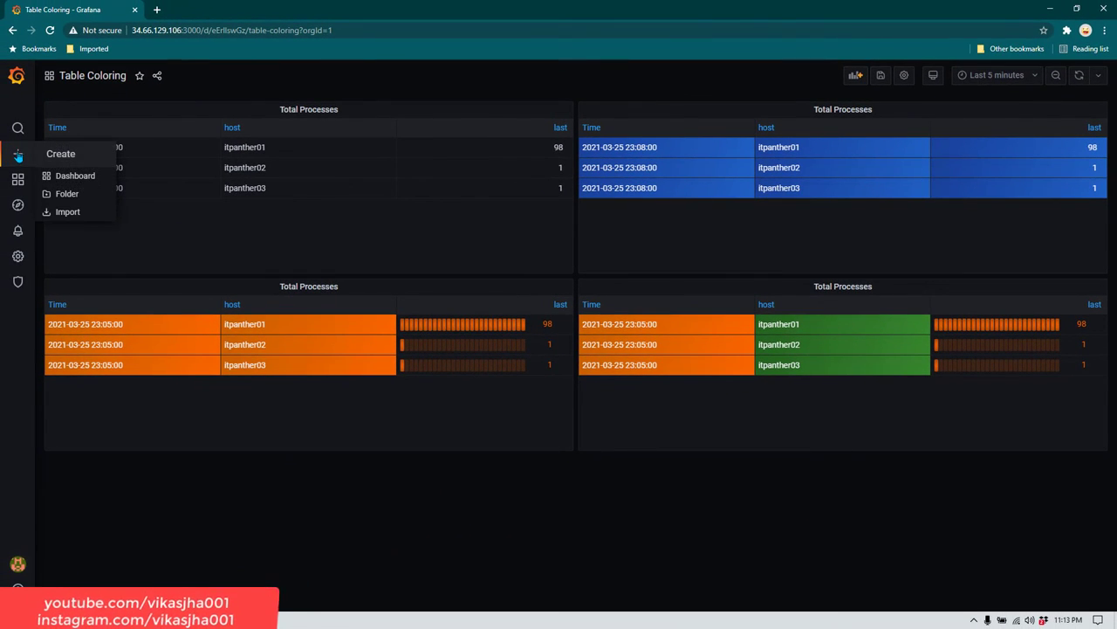
pyautogui.click(89, 180)
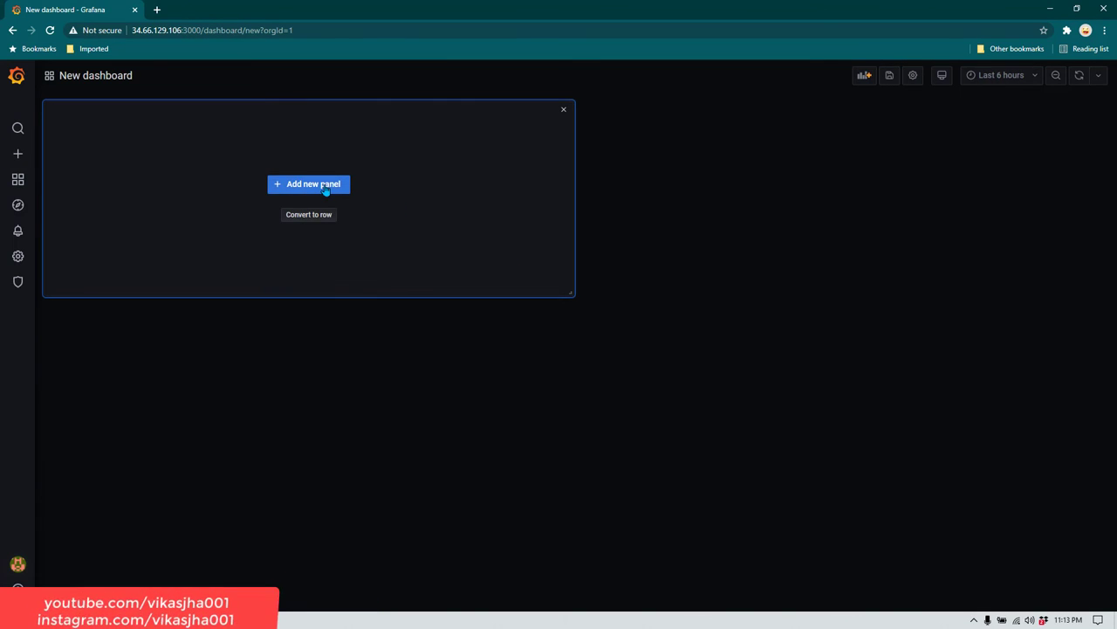
pyautogui.click(324, 188)
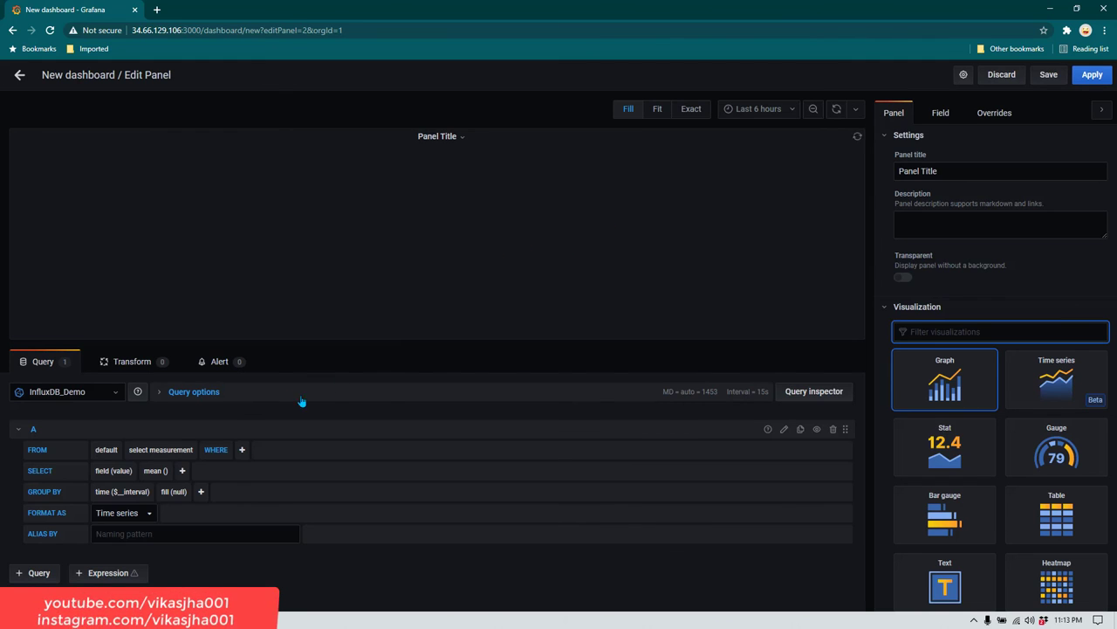
# - Set query A to read the used_percent field from the mem measurement
pyautogui.click(179, 451)
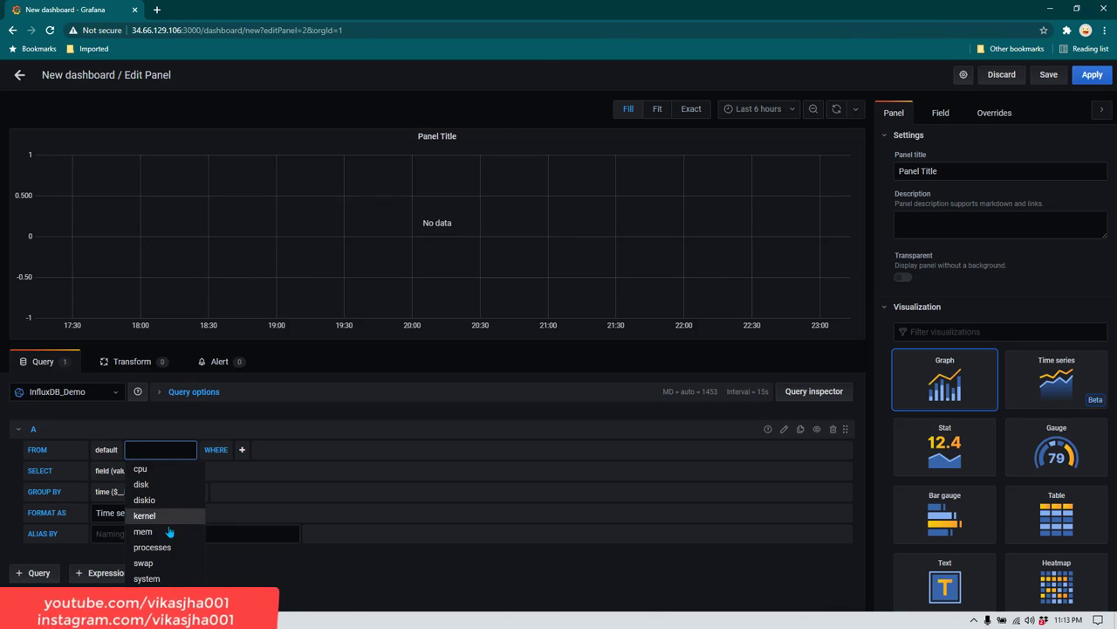
pyautogui.click(153, 530)
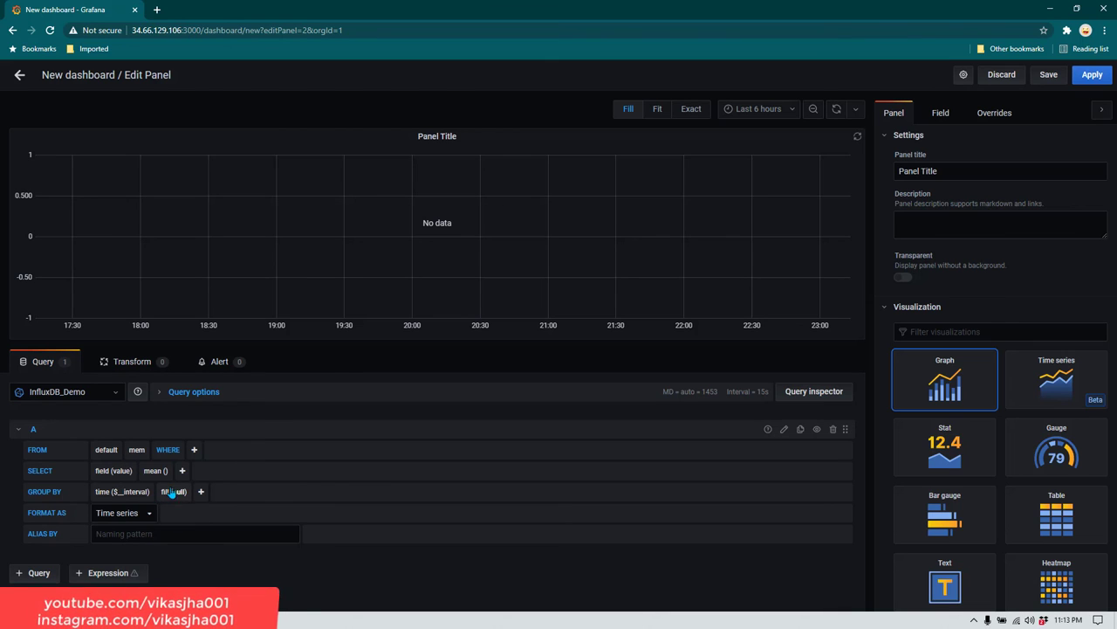
pyautogui.click(124, 472)
pyautogui.scroll(-5, 157, 537)
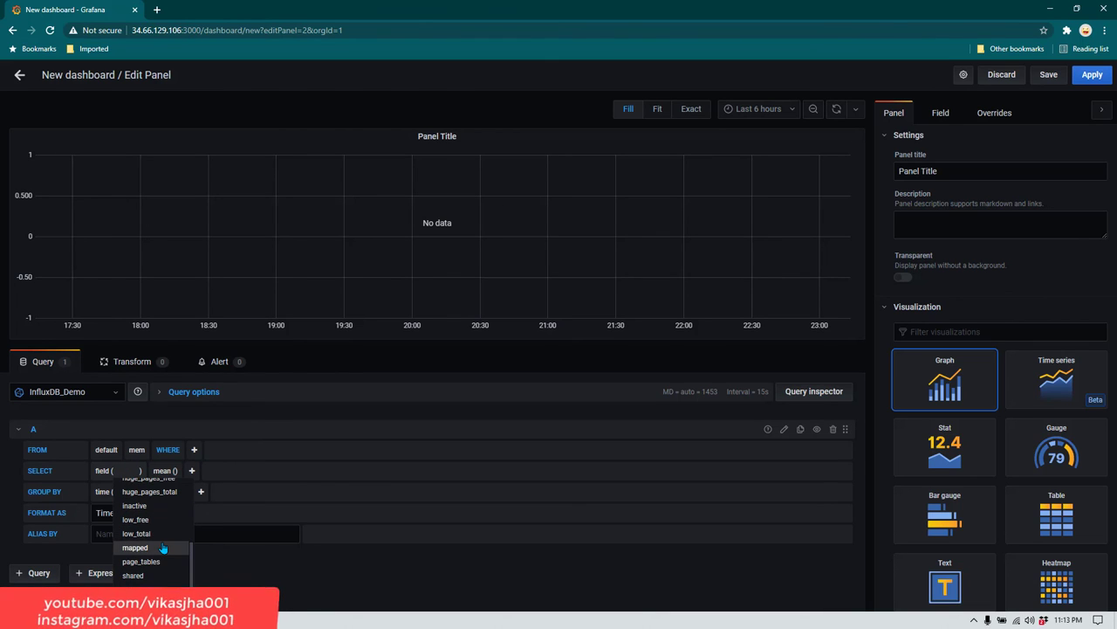
pyautogui.write('percen')
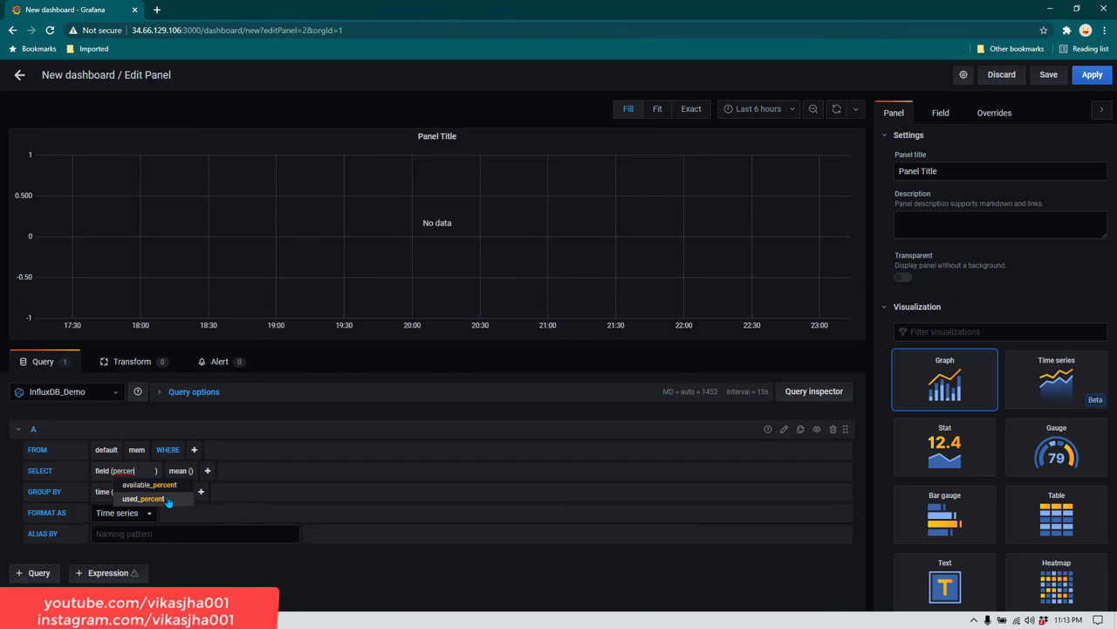
pyautogui.click(148, 499)
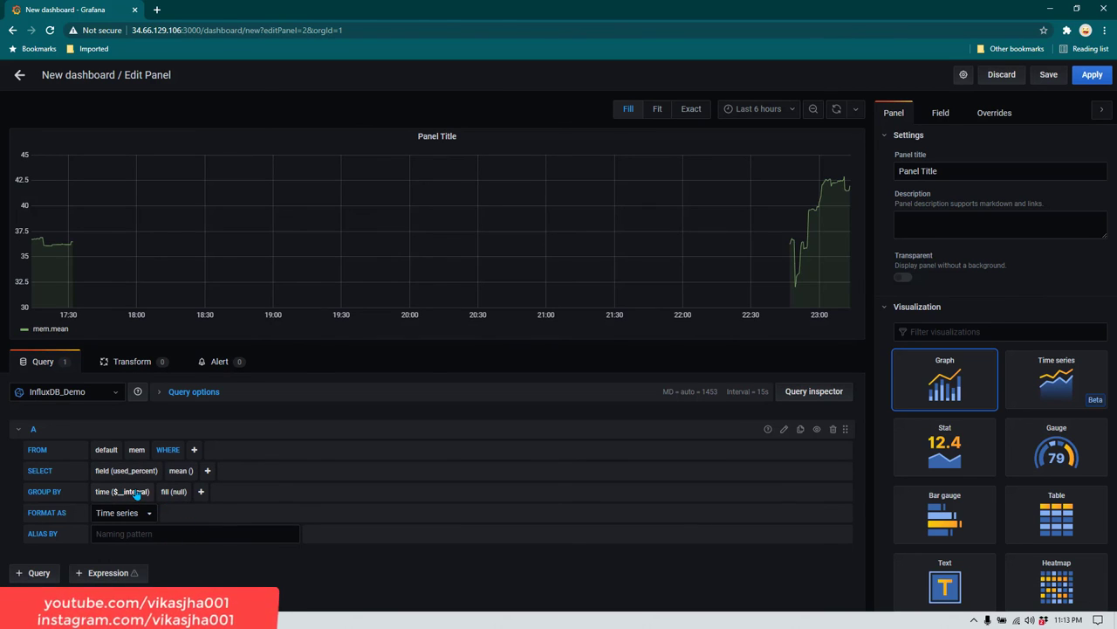
# - Group query A by a 1m time interval and by the host tag
pyautogui.click(137, 493)
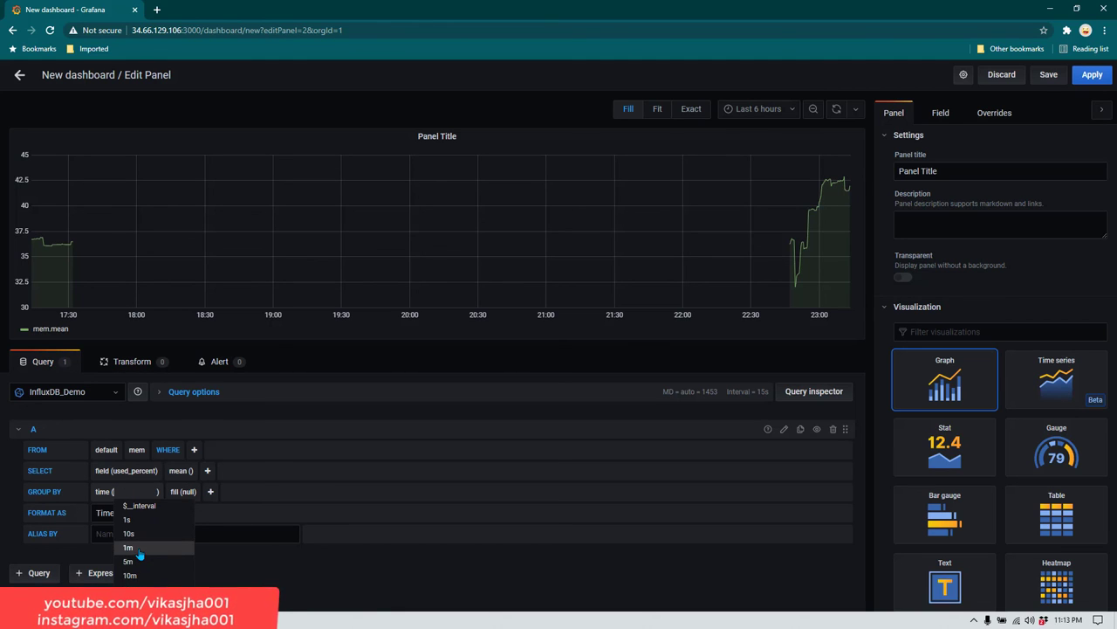
pyautogui.click(141, 551)
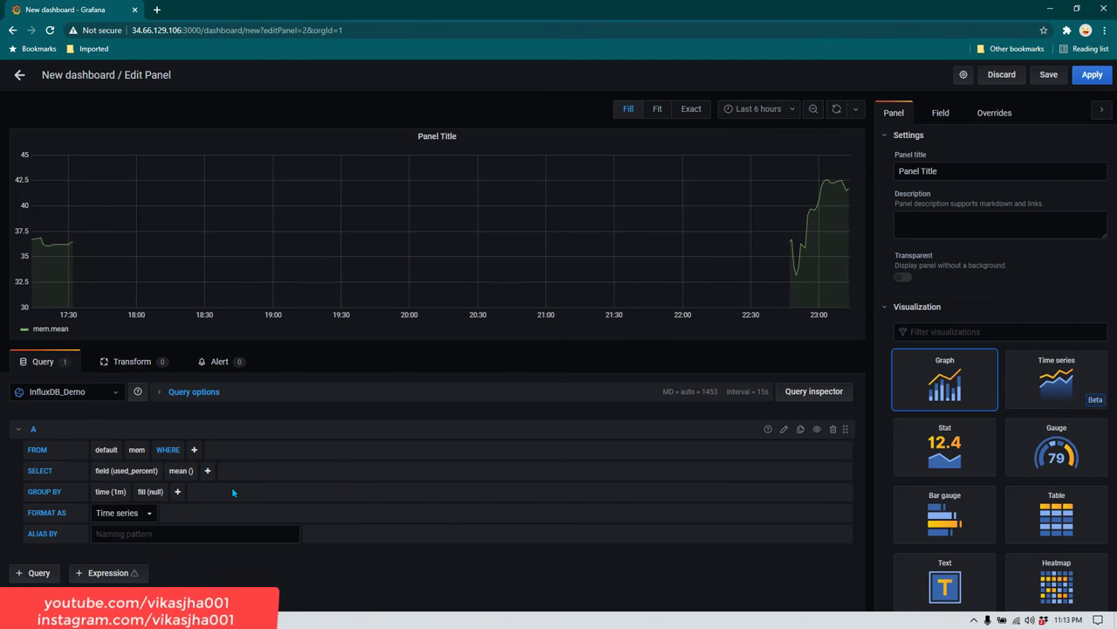
pyautogui.click(176, 492)
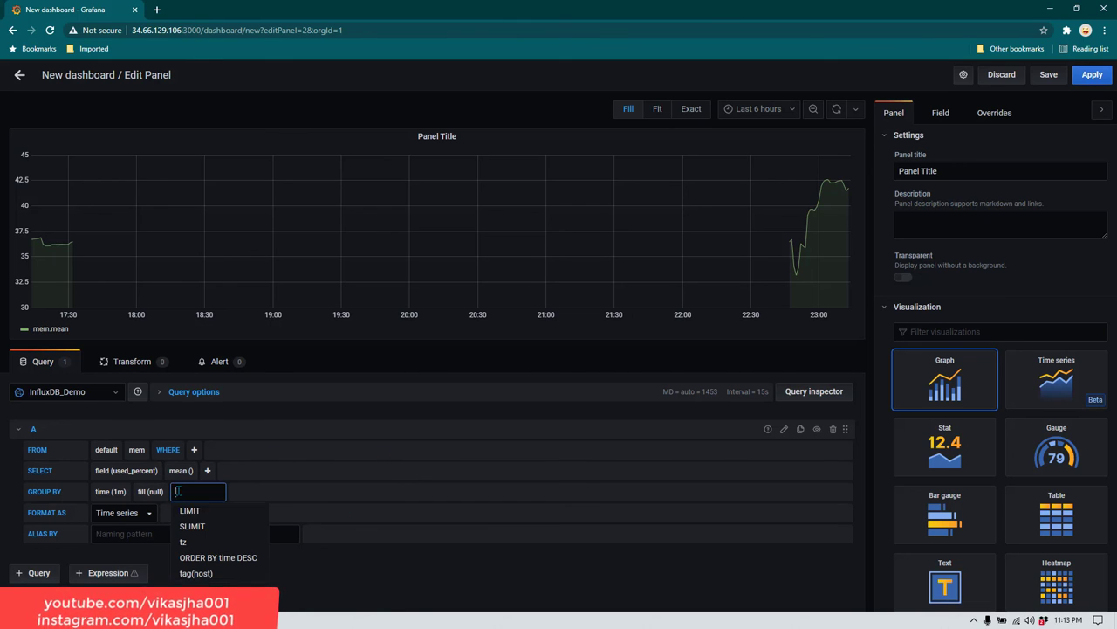
pyautogui.click(197, 572)
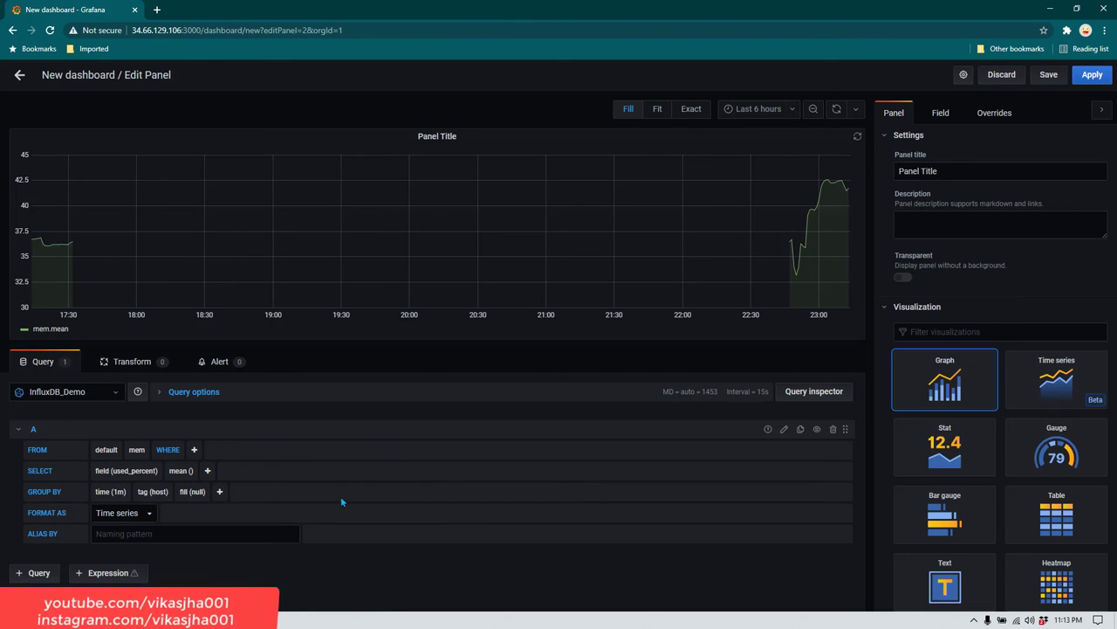
# - Alias query A's series by the host tag using the naming pattern $tag_host
pyautogui.click(178, 534)
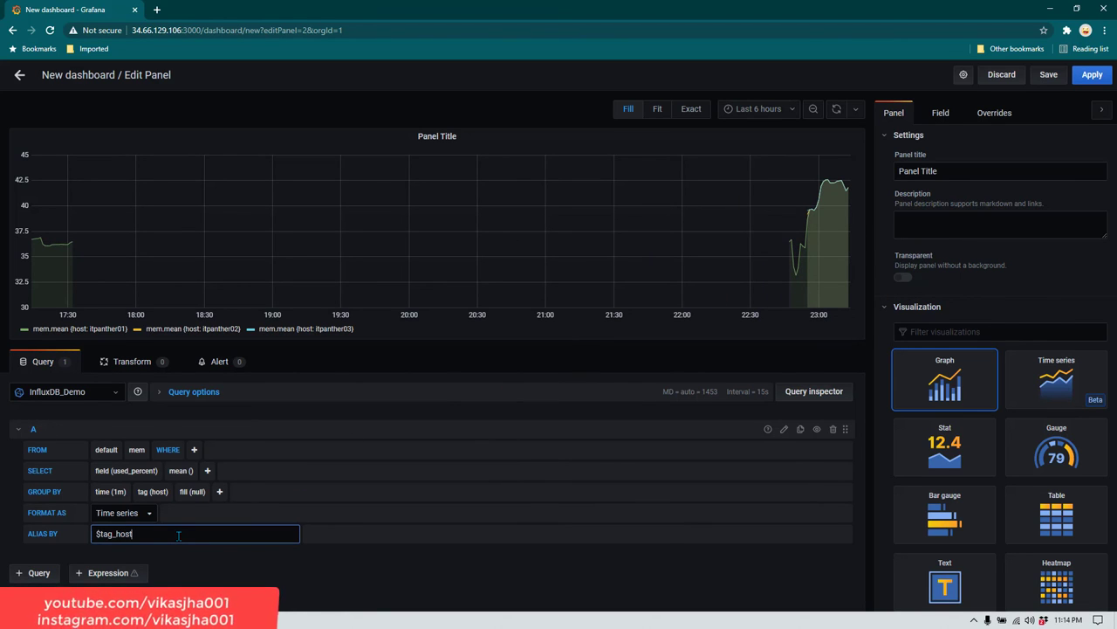
pyautogui.click(284, 563)
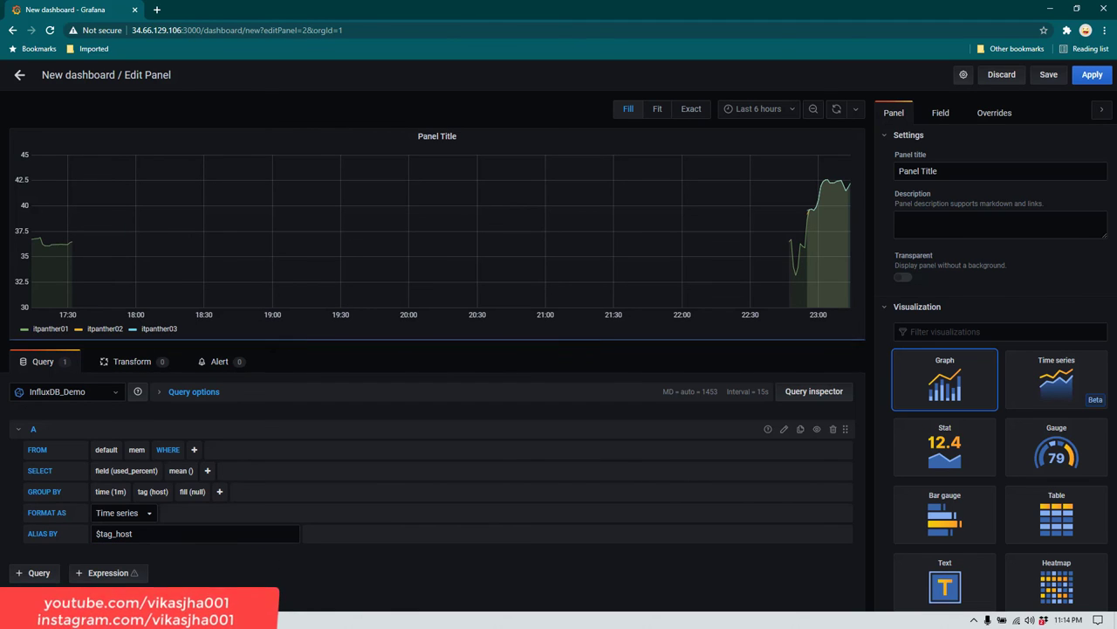
# - Show the graph legend as a table to the right of the graph with min, max, avg and current values
pyautogui.scroll(-15, 964, 434)
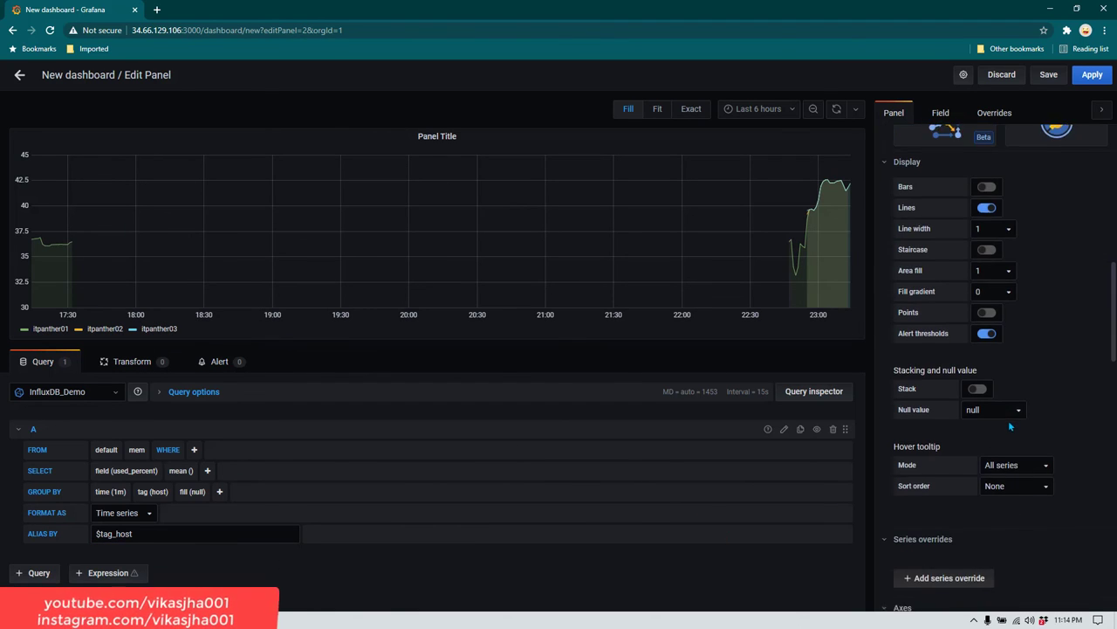
pyautogui.scroll(-8, 1026, 403)
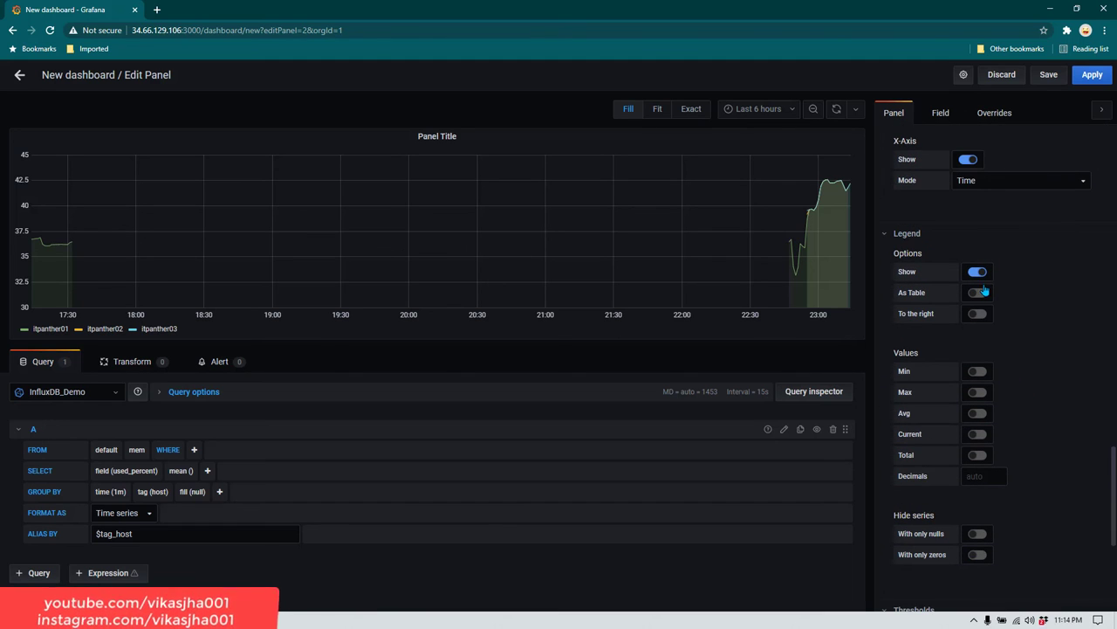
pyautogui.click(977, 293)
pyautogui.click(976, 313)
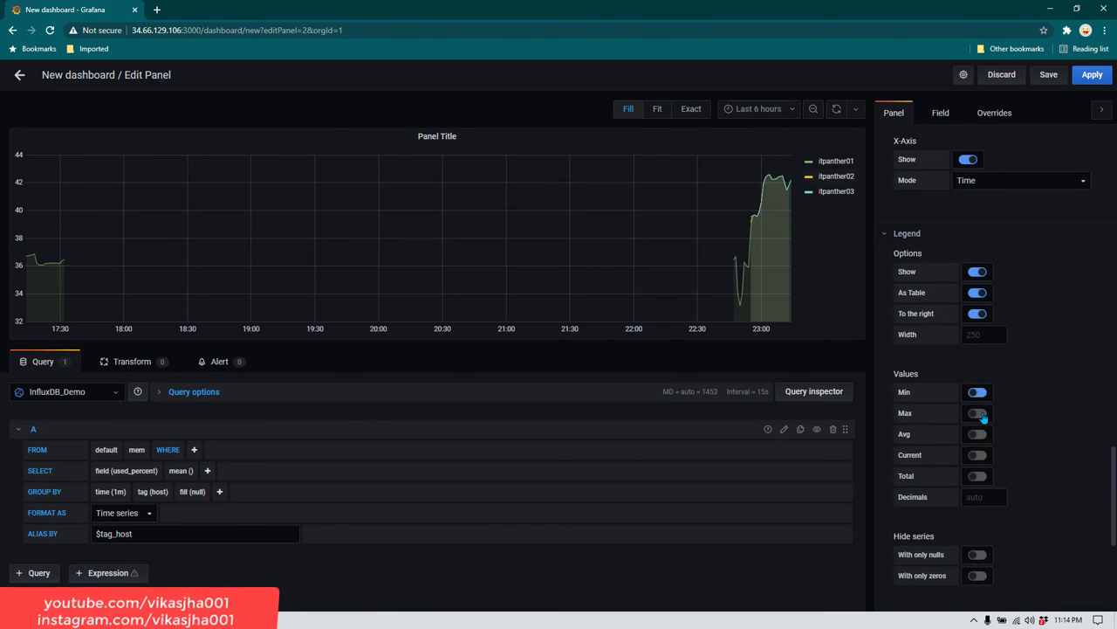
pyautogui.click(979, 433)
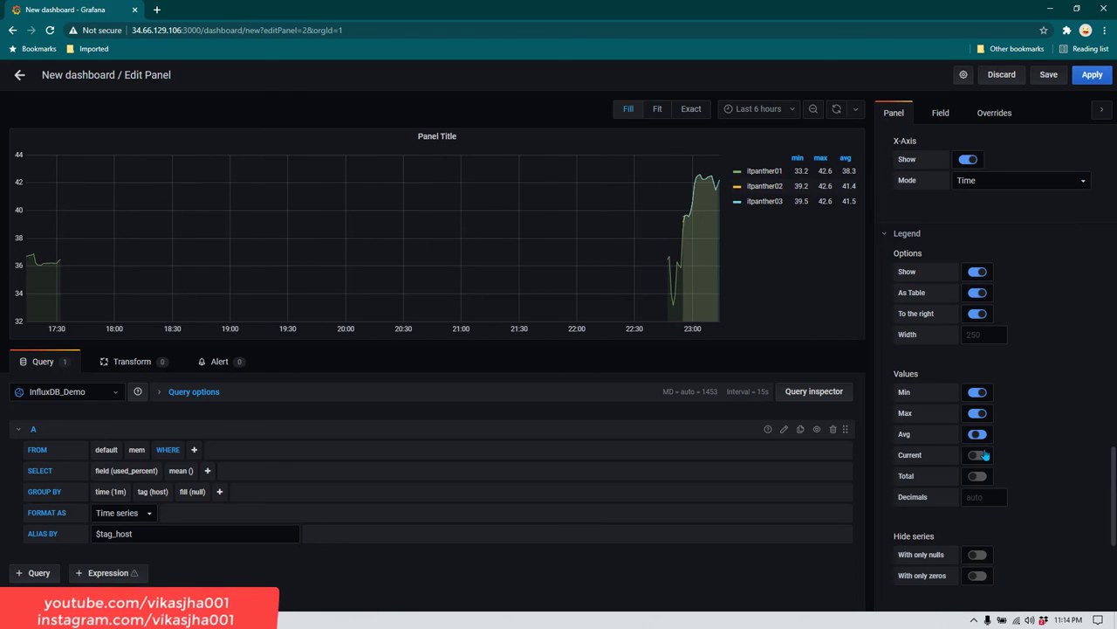
pyautogui.click(989, 456)
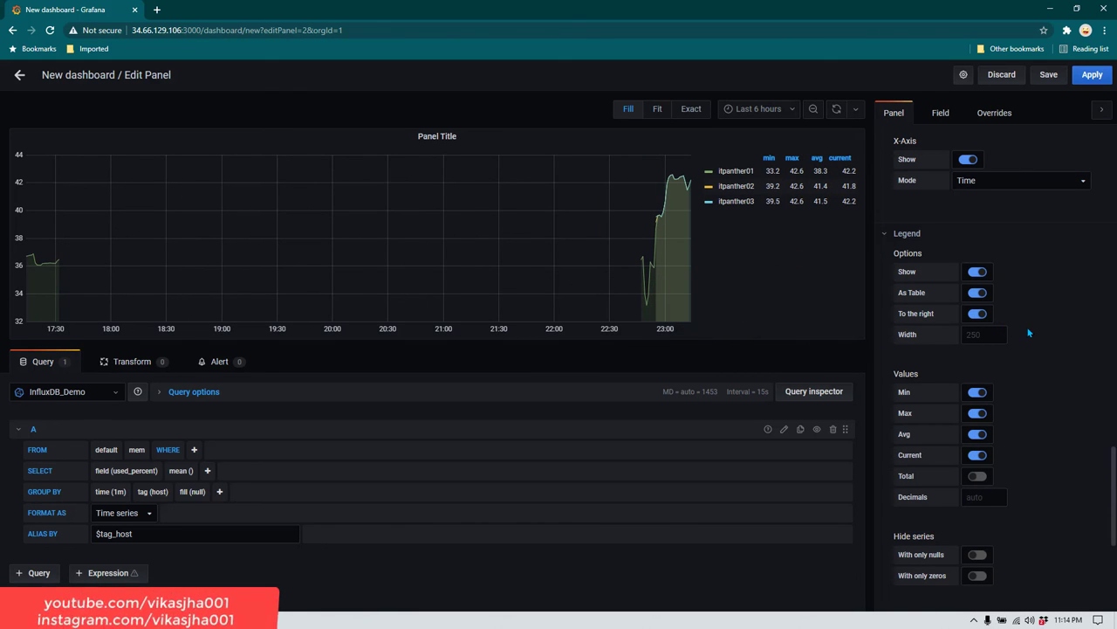
# - Set the left Y axis minimum to 0 and begin entering a fixed maximum for the same axis
pyautogui.scroll(-2, 1035, 346)
pyautogui.scroll(7, 1035, 346)
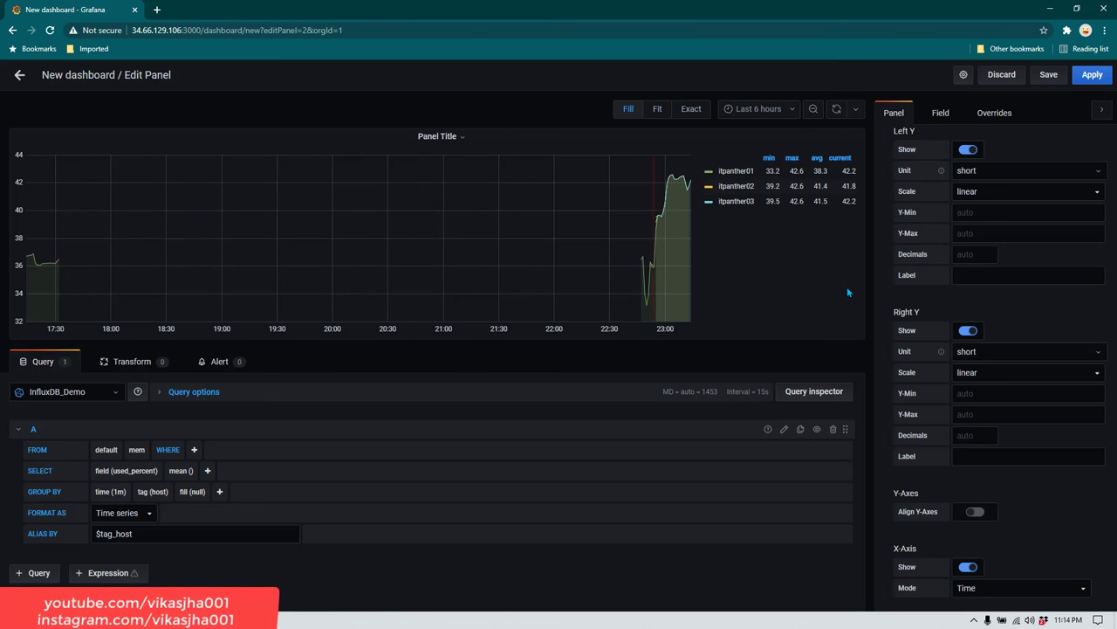
pyautogui.scroll(3, 974, 310)
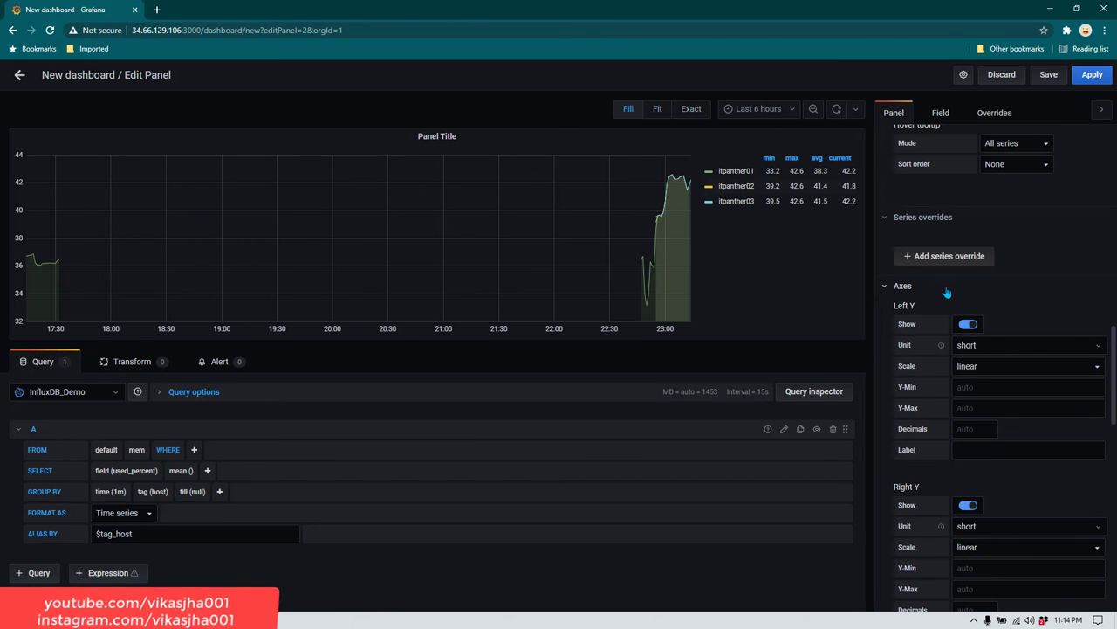
pyautogui.scroll(2, 979, 324)
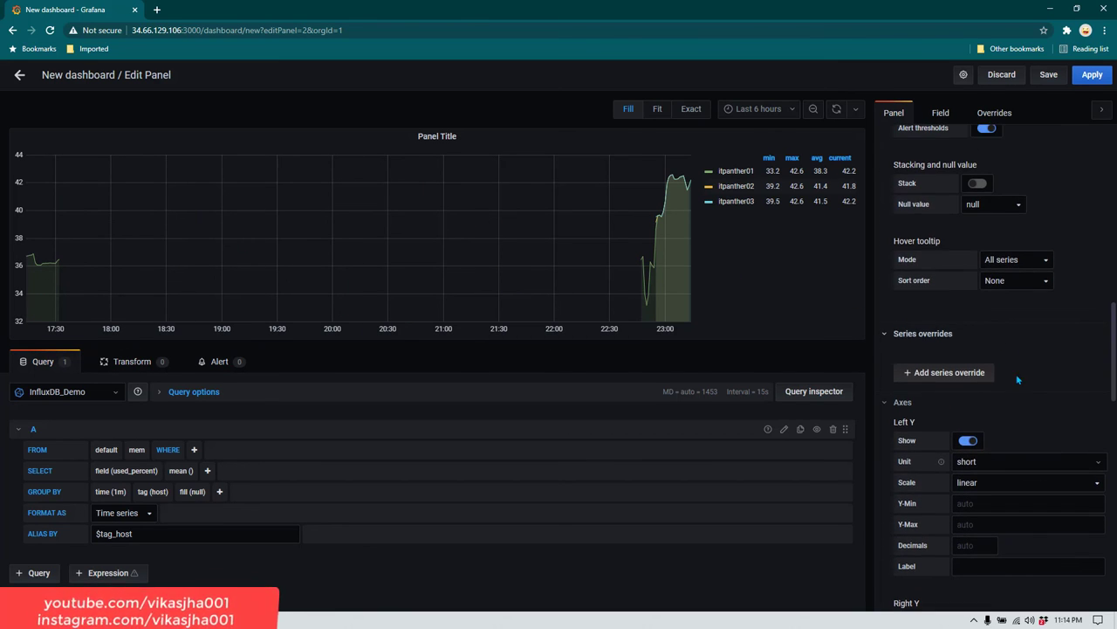
pyautogui.scroll(-2, 979, 385)
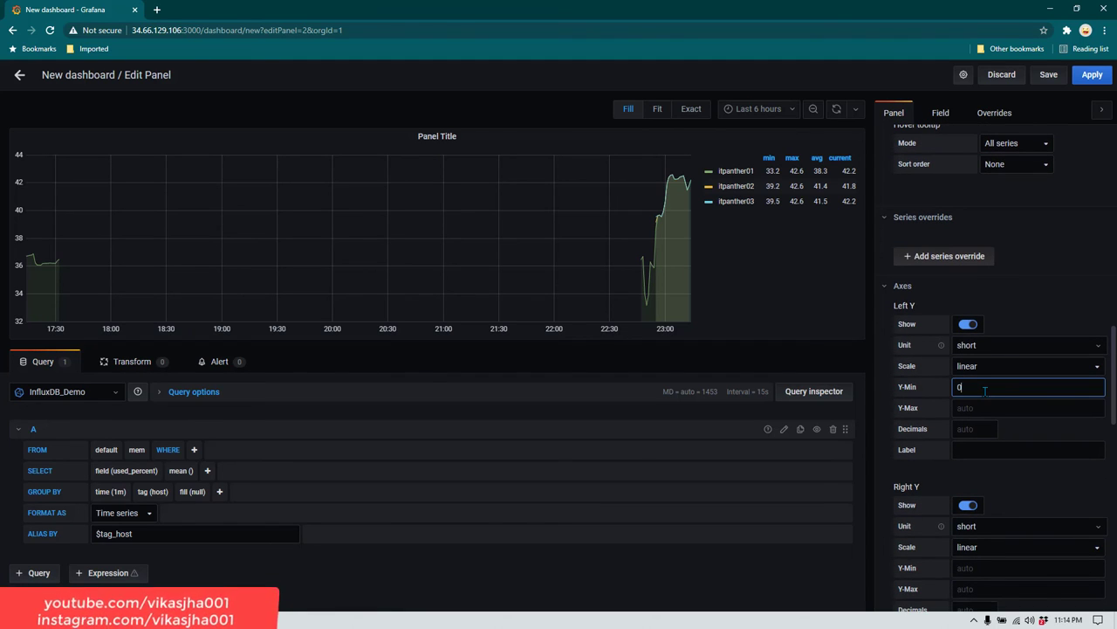
pyautogui.click(996, 403)
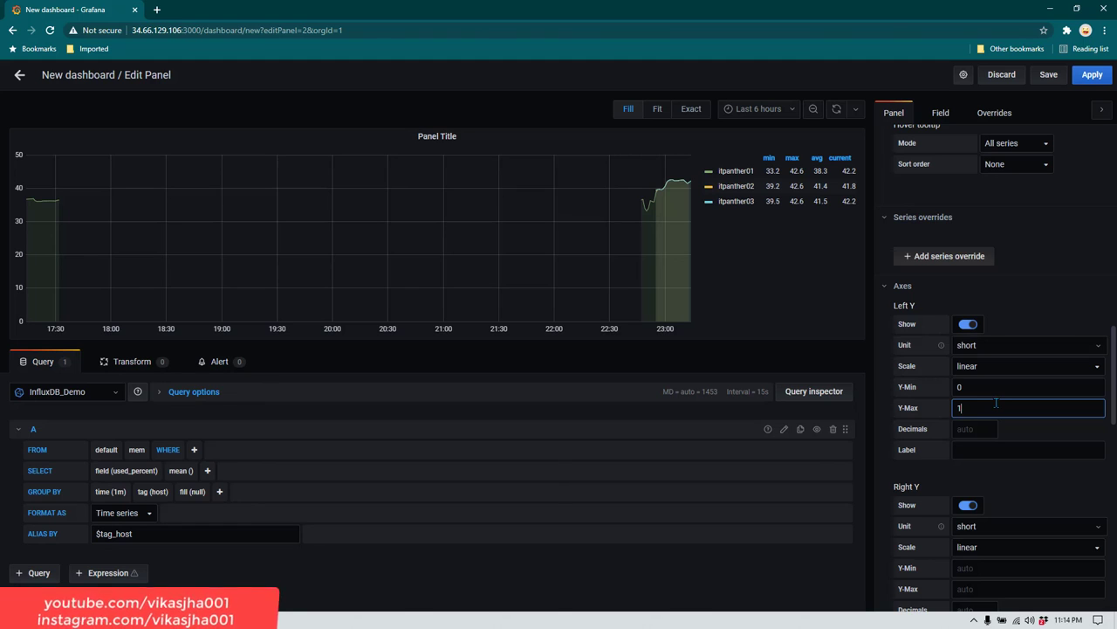